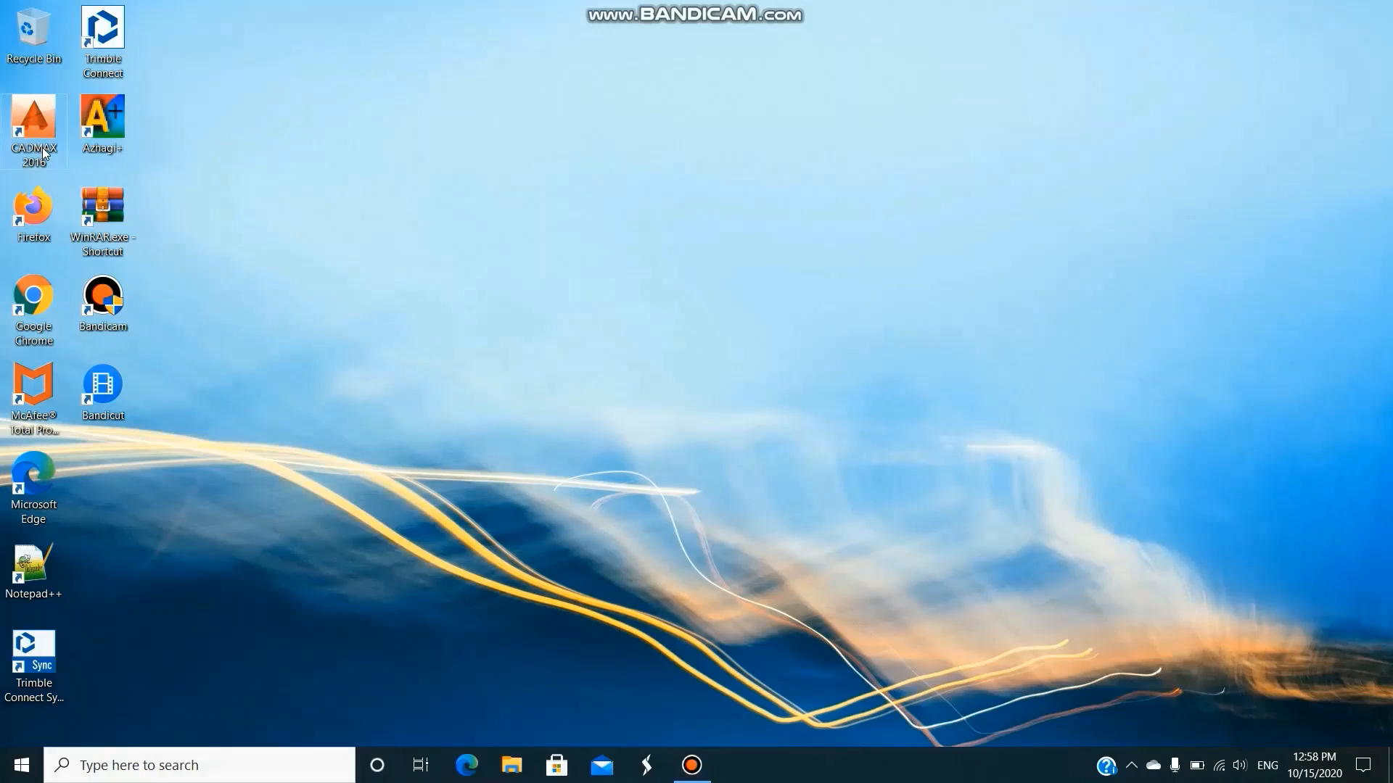
- Open the properties of the CADMAX 2016 desktop shortcut
double_click(43, 154)
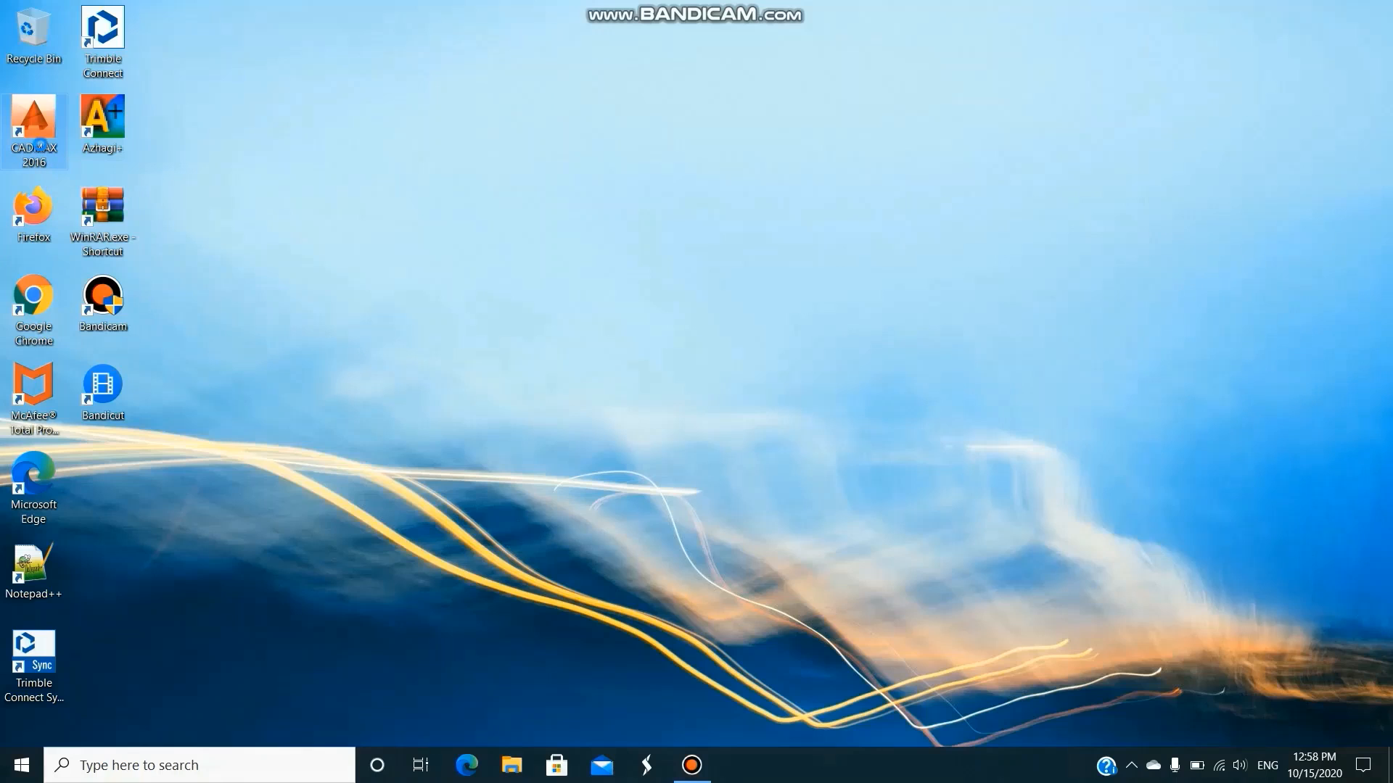
right_click(43, 150)
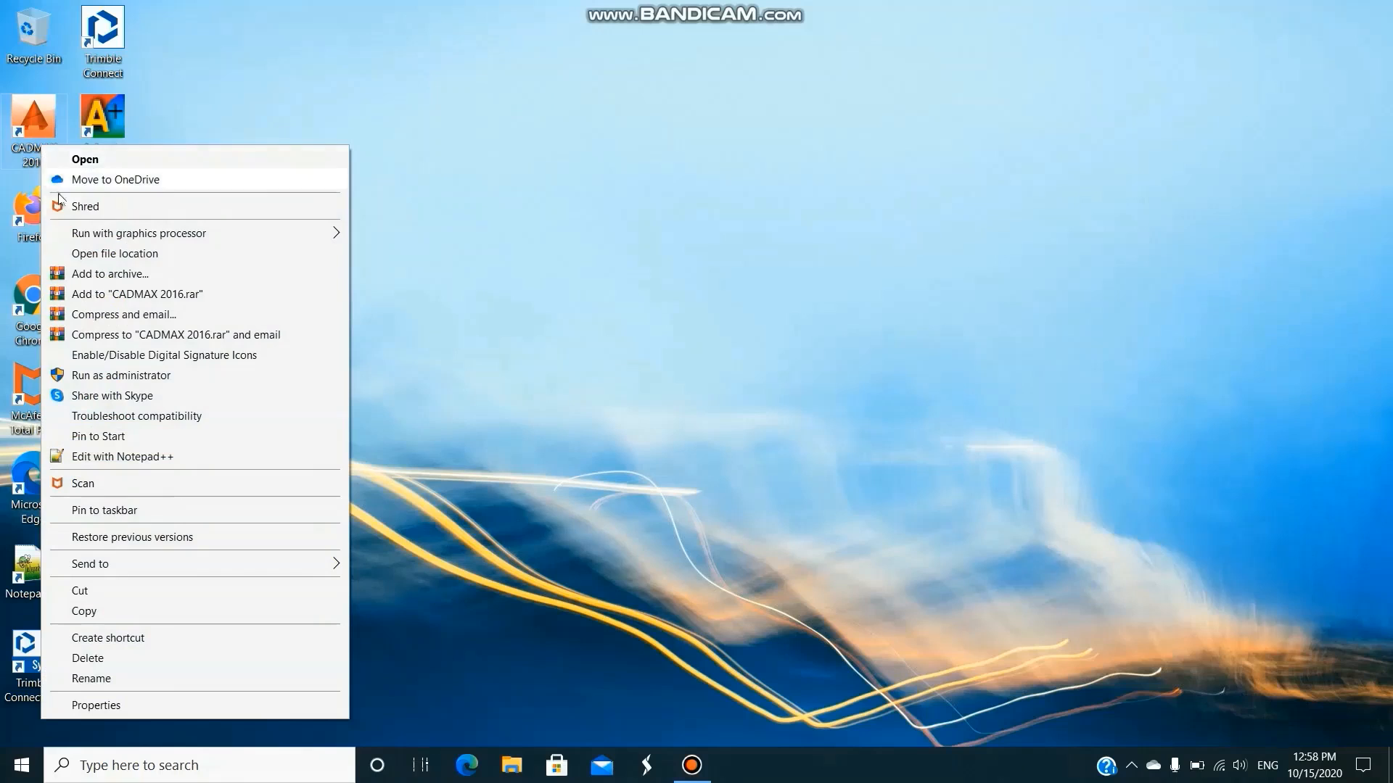
click(135, 705)
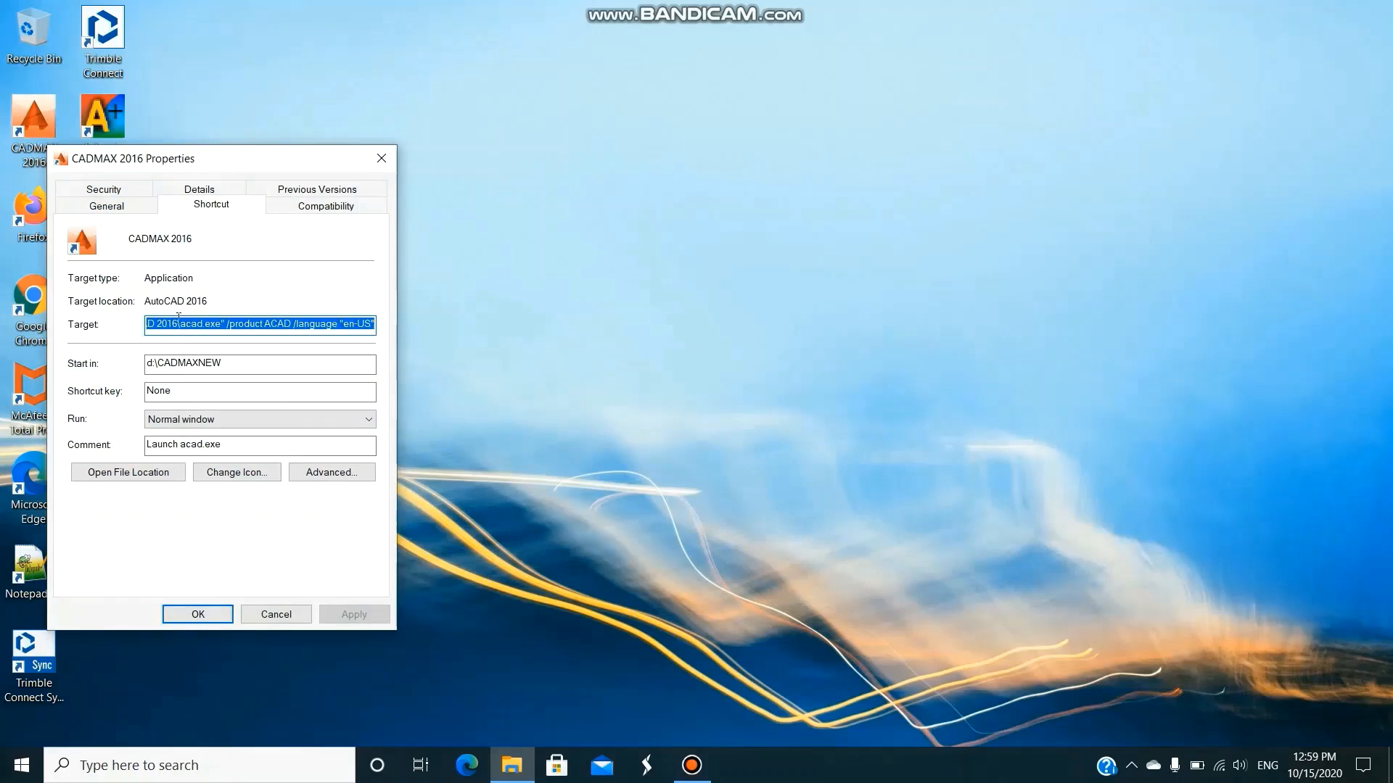
- Set the shortcut's start-in folder to D:\CADMAXNEW and apply the change with administrator permission
click(243, 365)
key(BackSpace)
key(BackSpace)
key(BackSpace)
key(BackSpace)
key(BackSpace)
key(BackSpace)
key(BackSpace)
key(BackSpace)
key(BackSpace)
key(BackSpace)
key(BackSpace)
key(BackSpace)
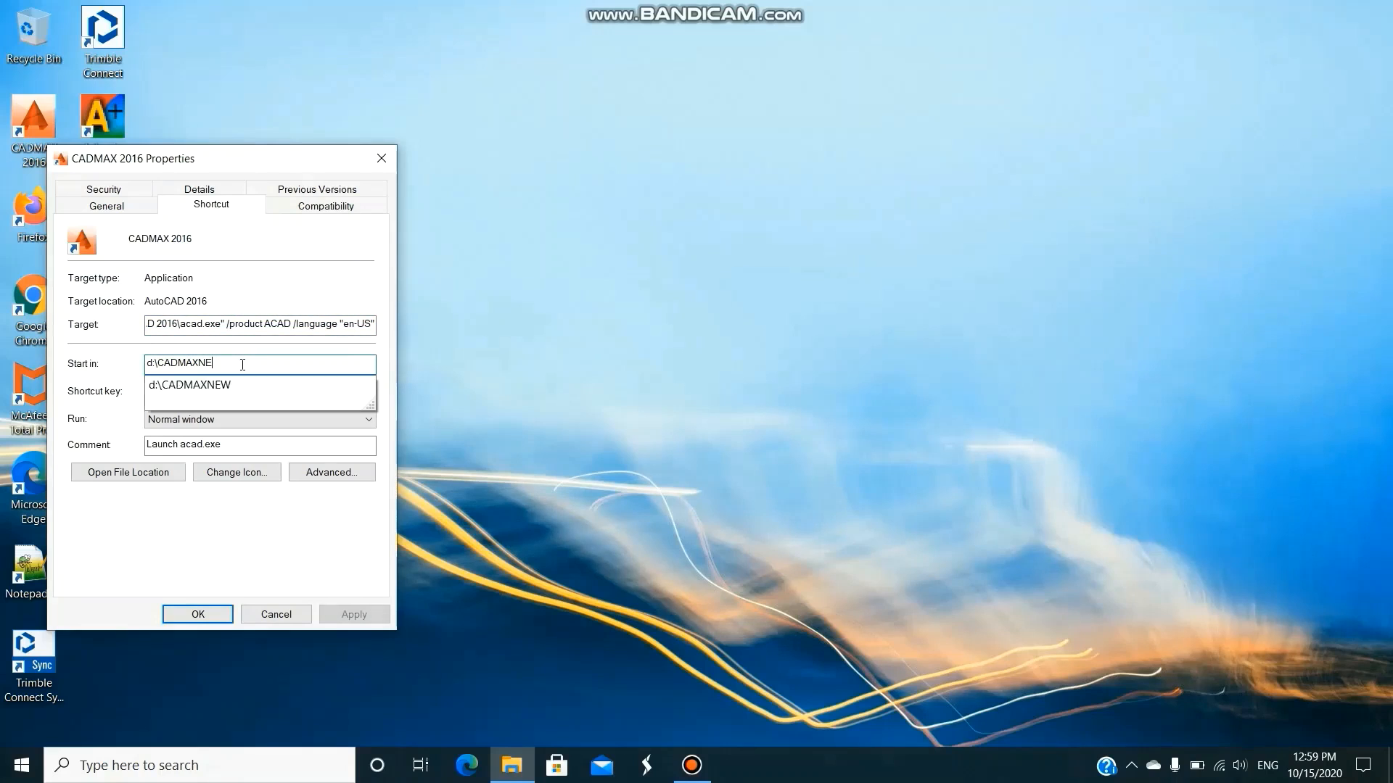
text(D)
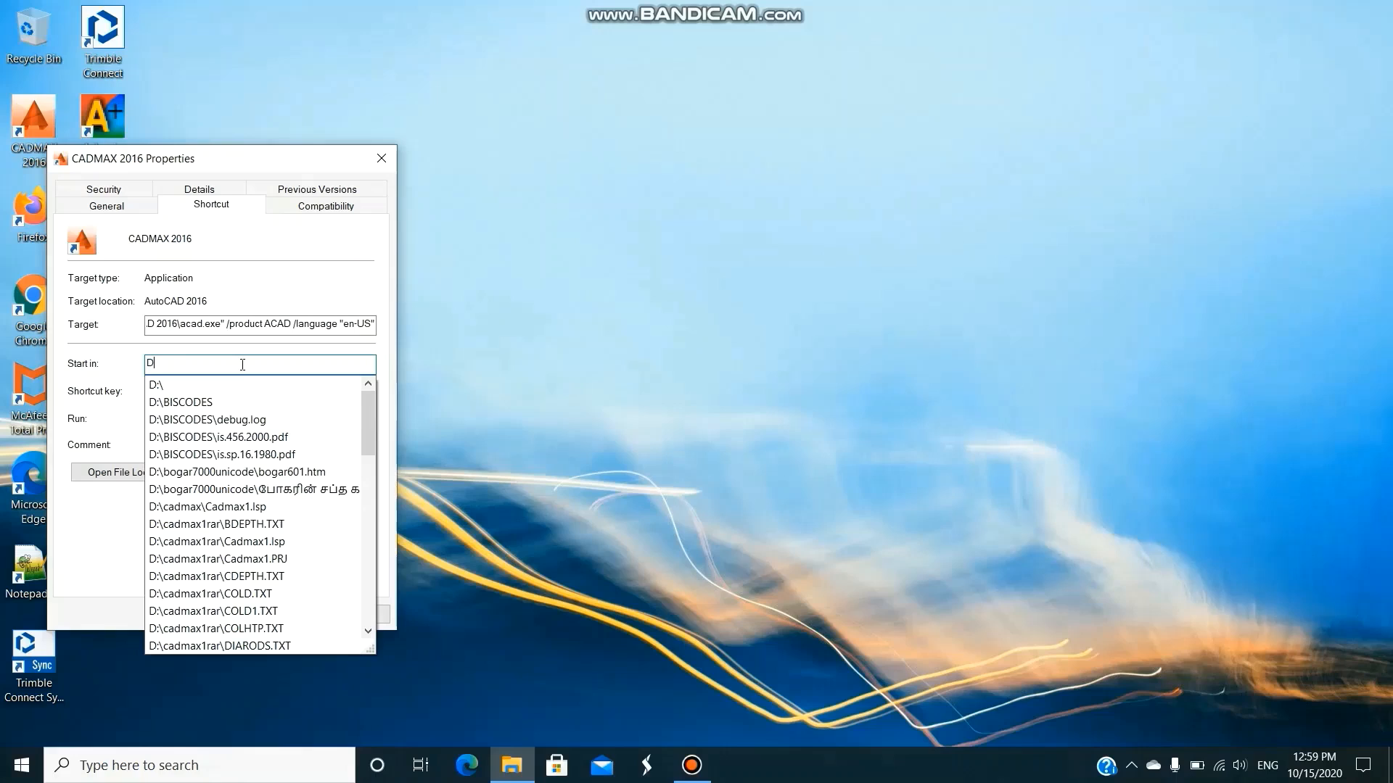
text(:\)
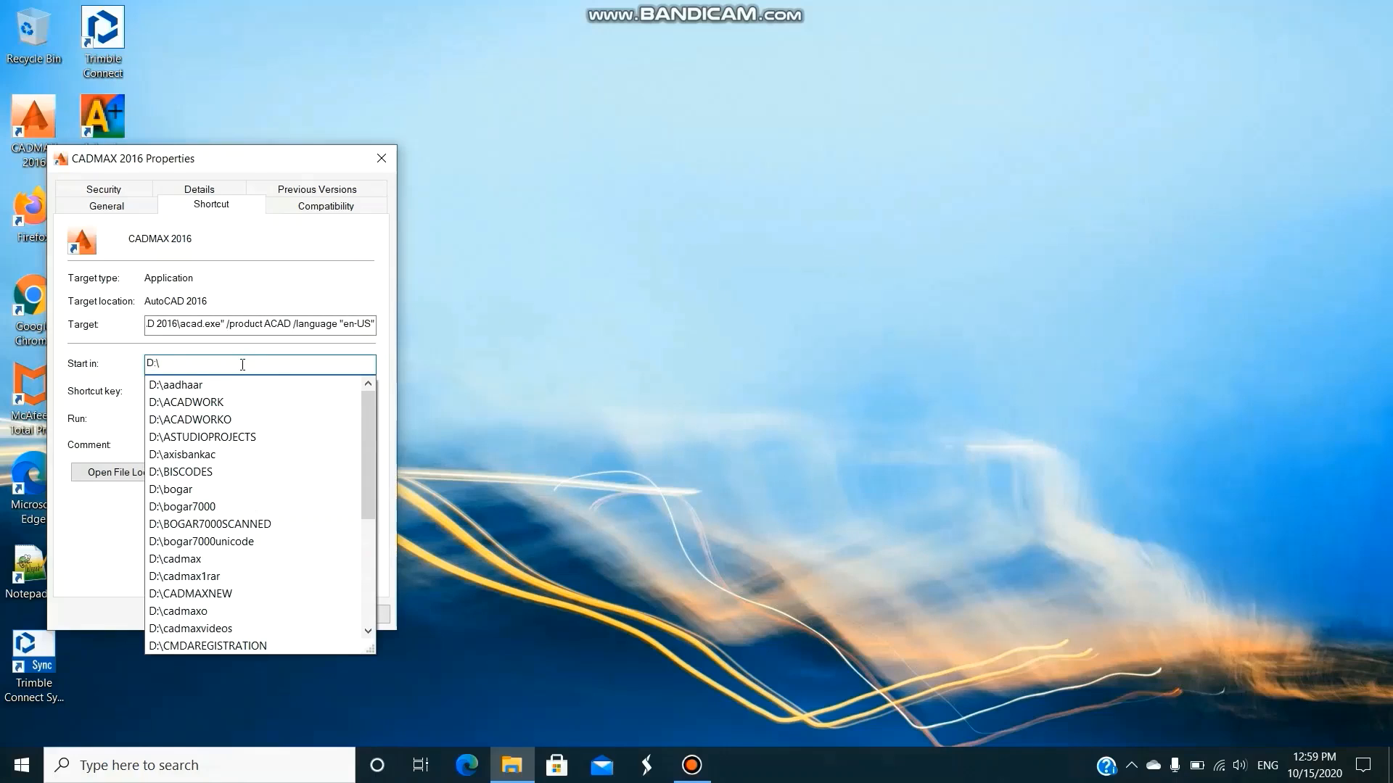
text(CADMAX)
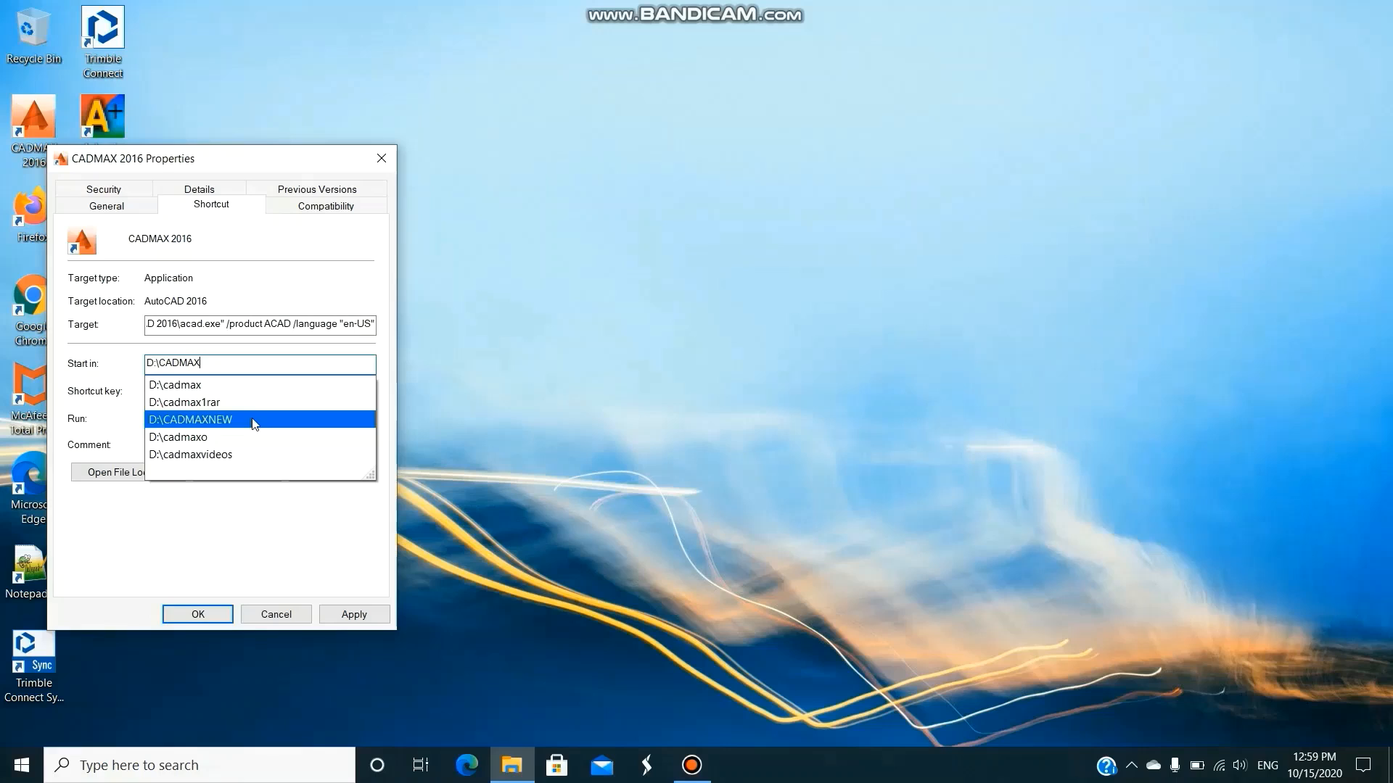
click(254, 421)
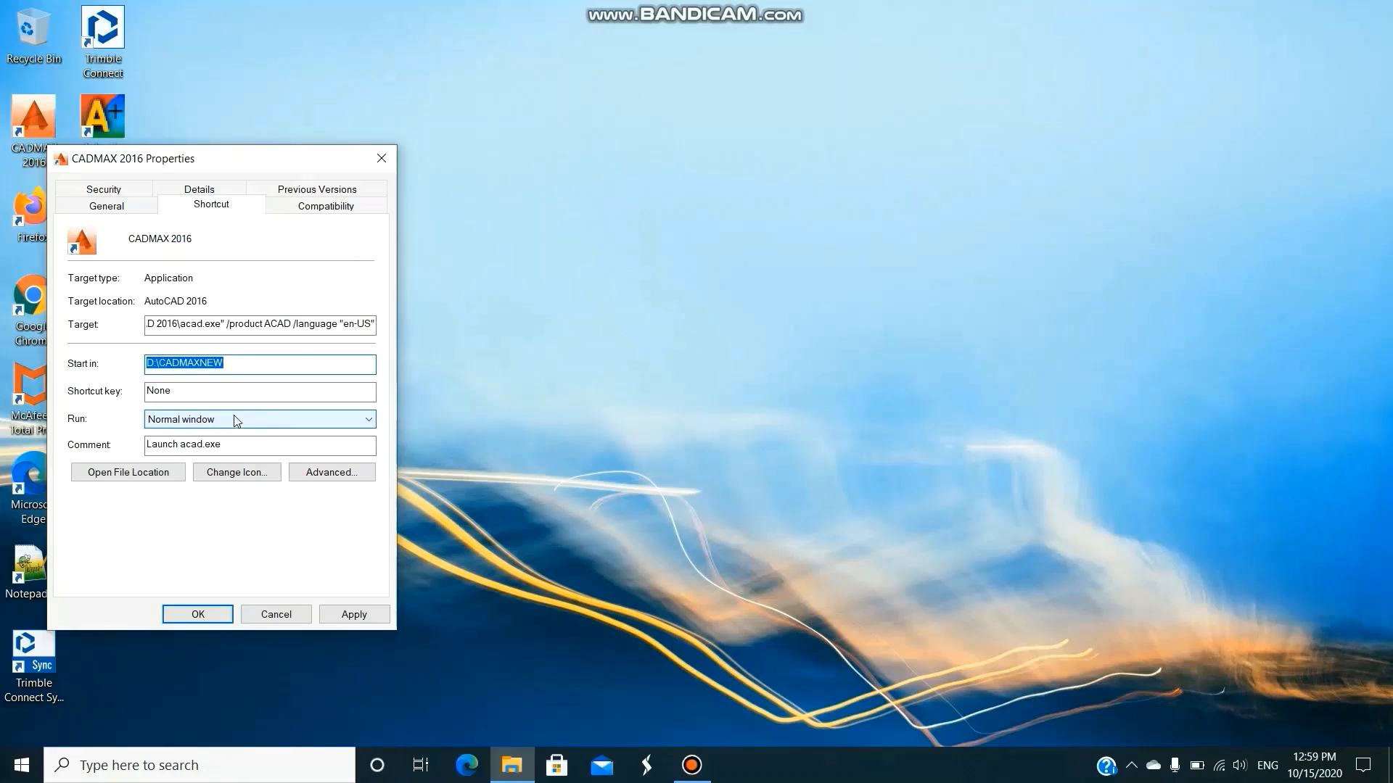
click(244, 361)
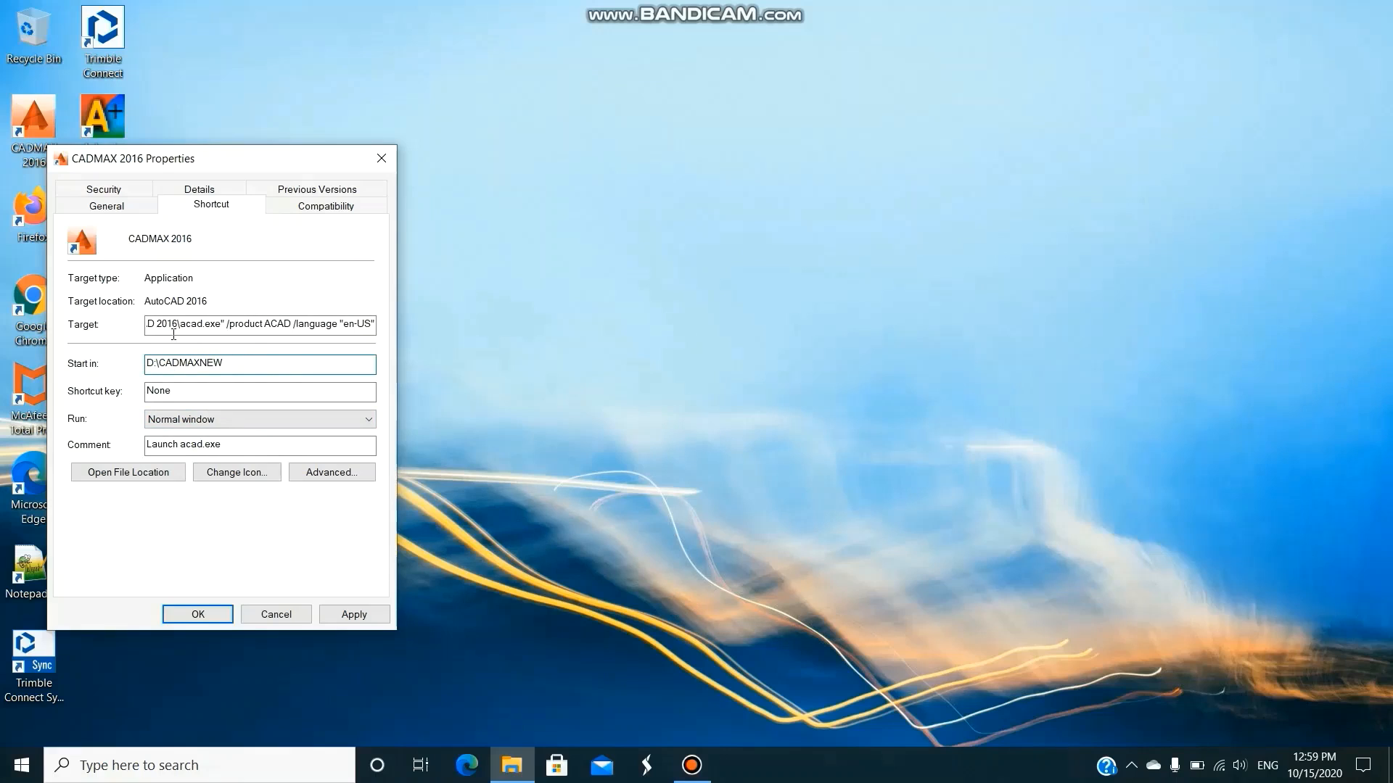
click(356, 615)
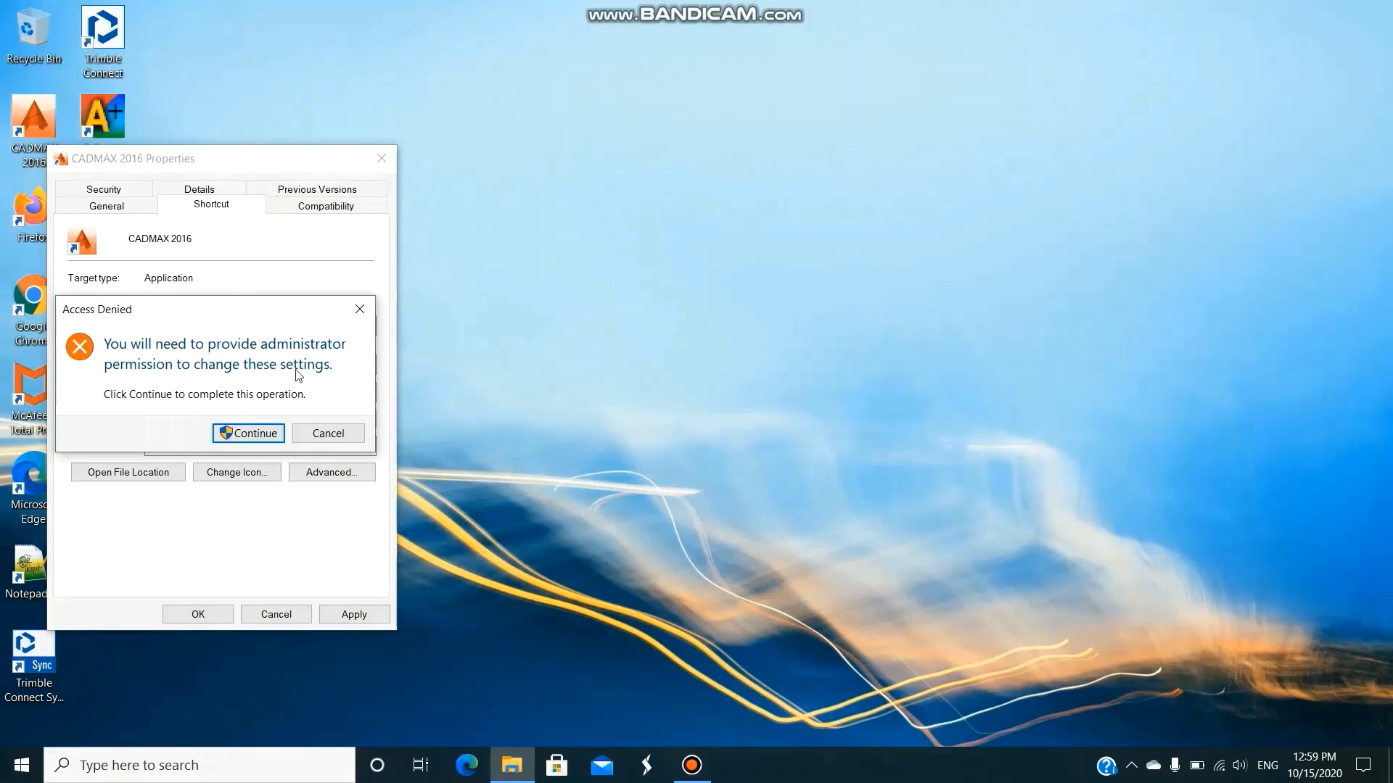
click(259, 434)
click(198, 615)
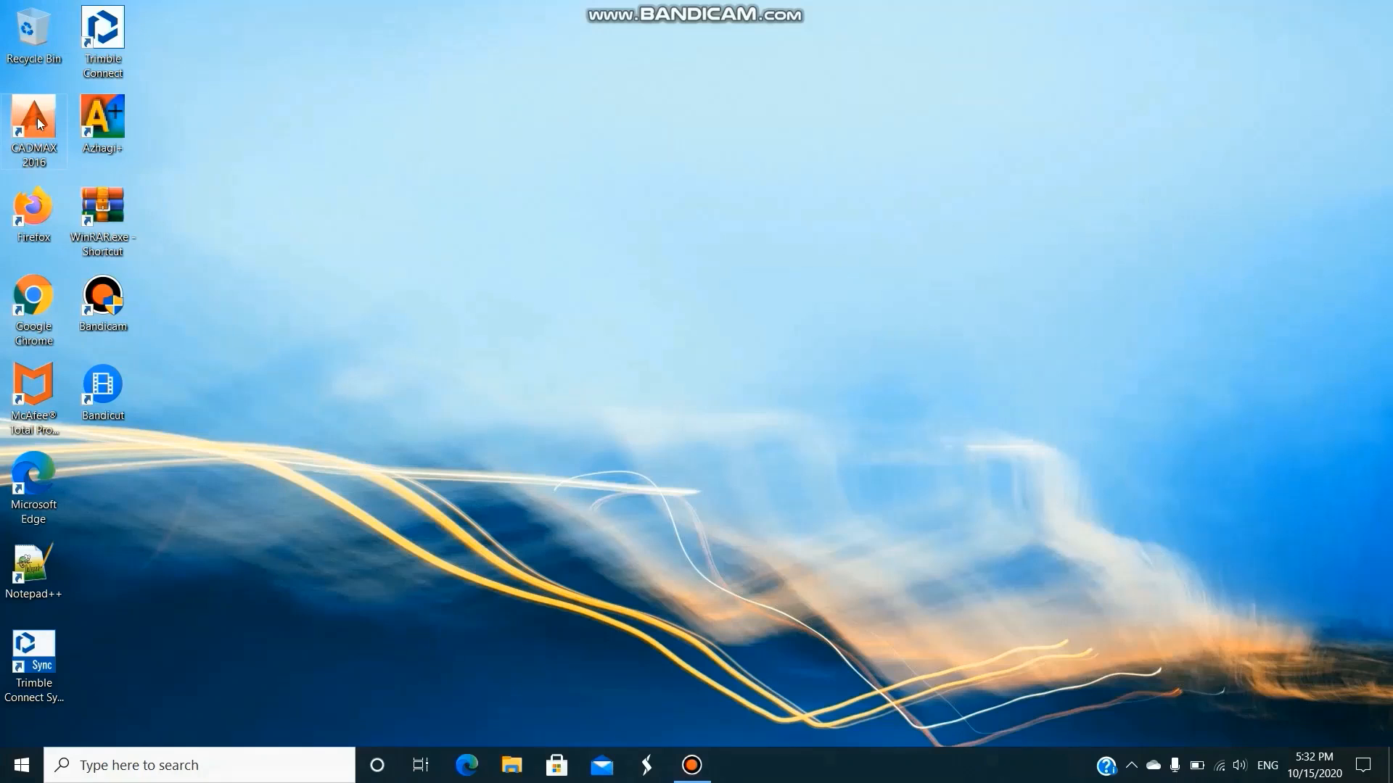
- Launch AutoCAD 2016 from the CADMAX 2016 shortcut and create a new drawing from the CADMAX.dwt template in D:\CADMAXNEW
double_click(37, 117)
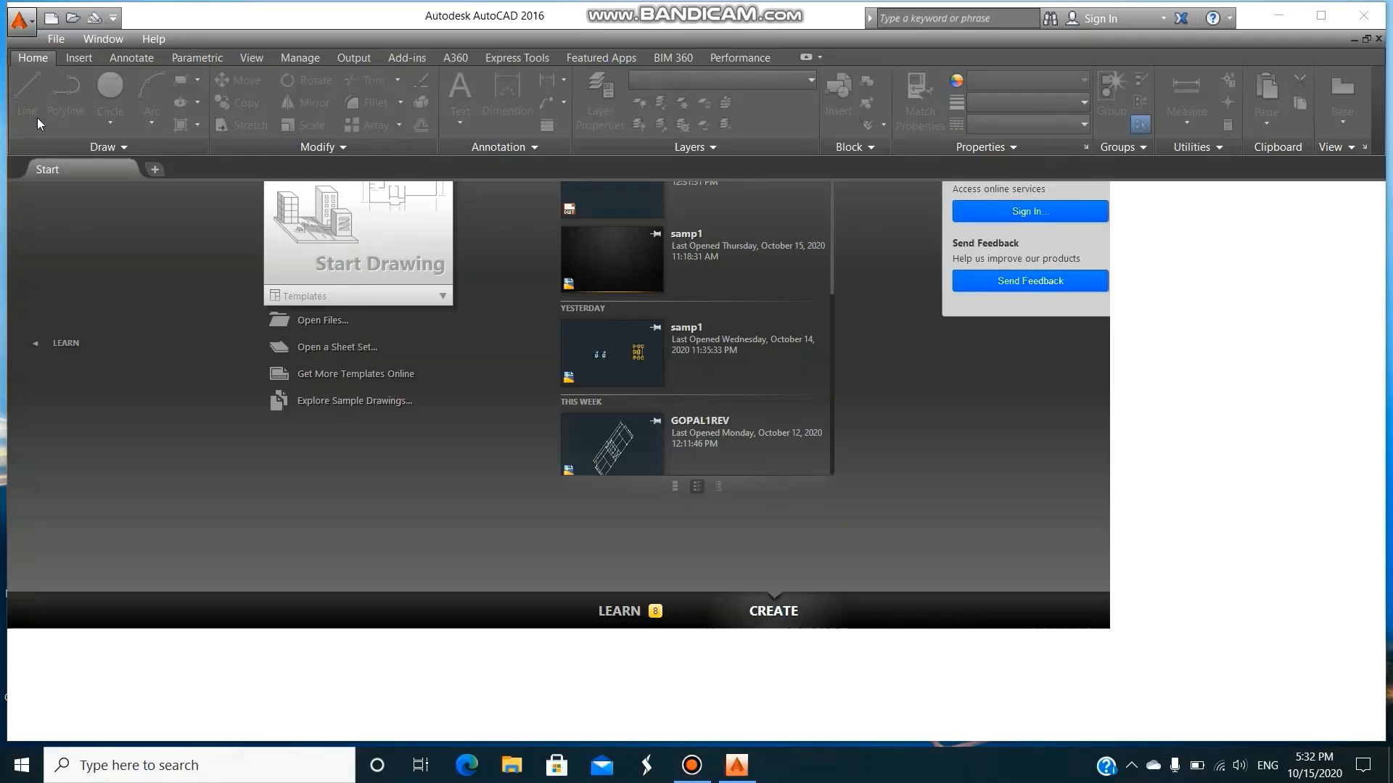
click(58, 40)
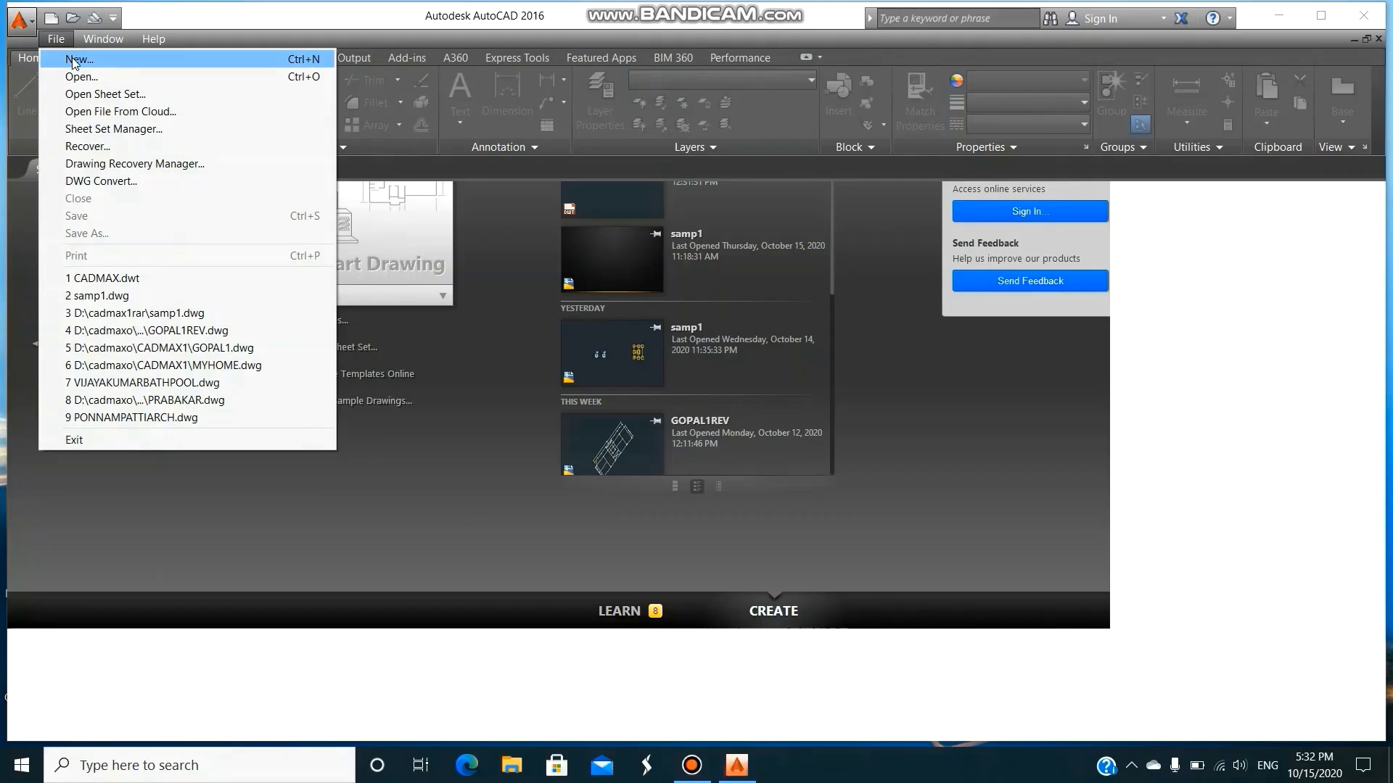
click(74, 61)
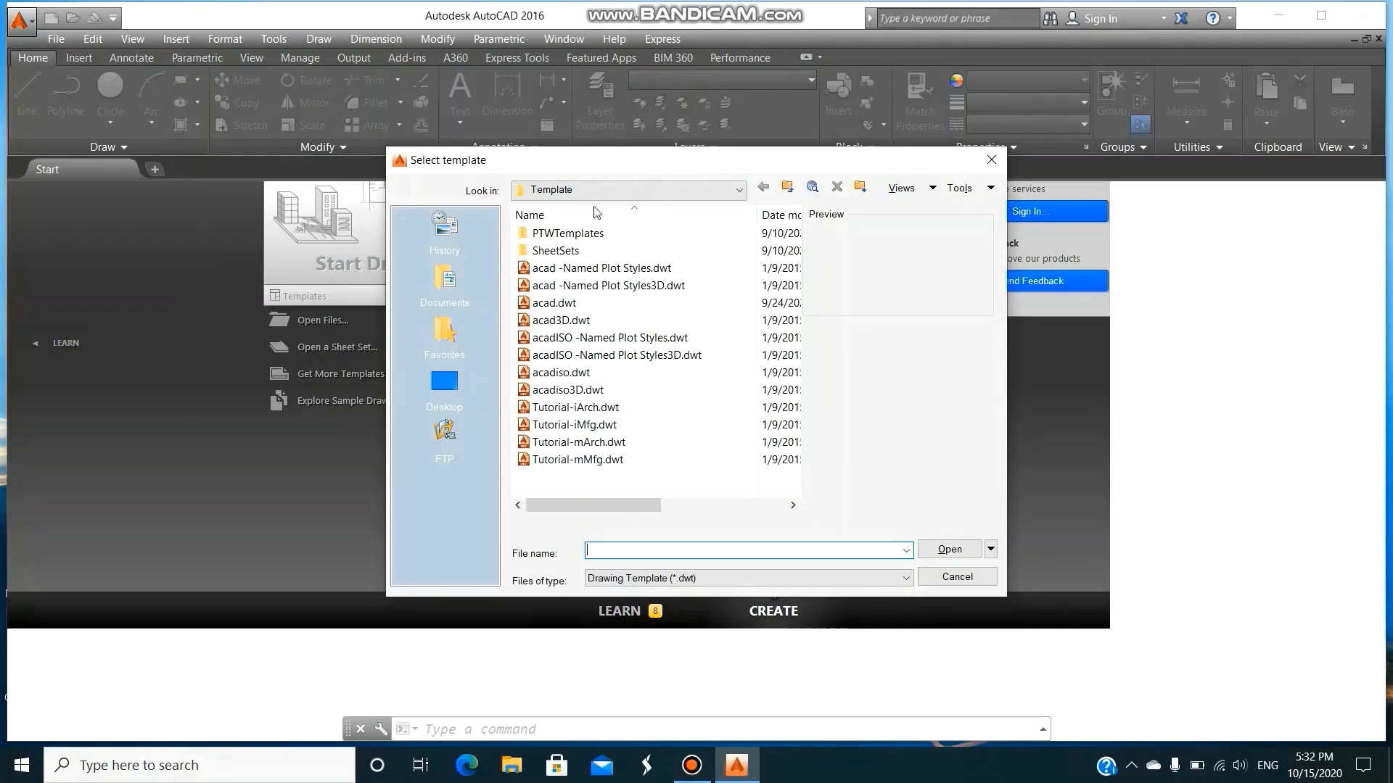
click(740, 191)
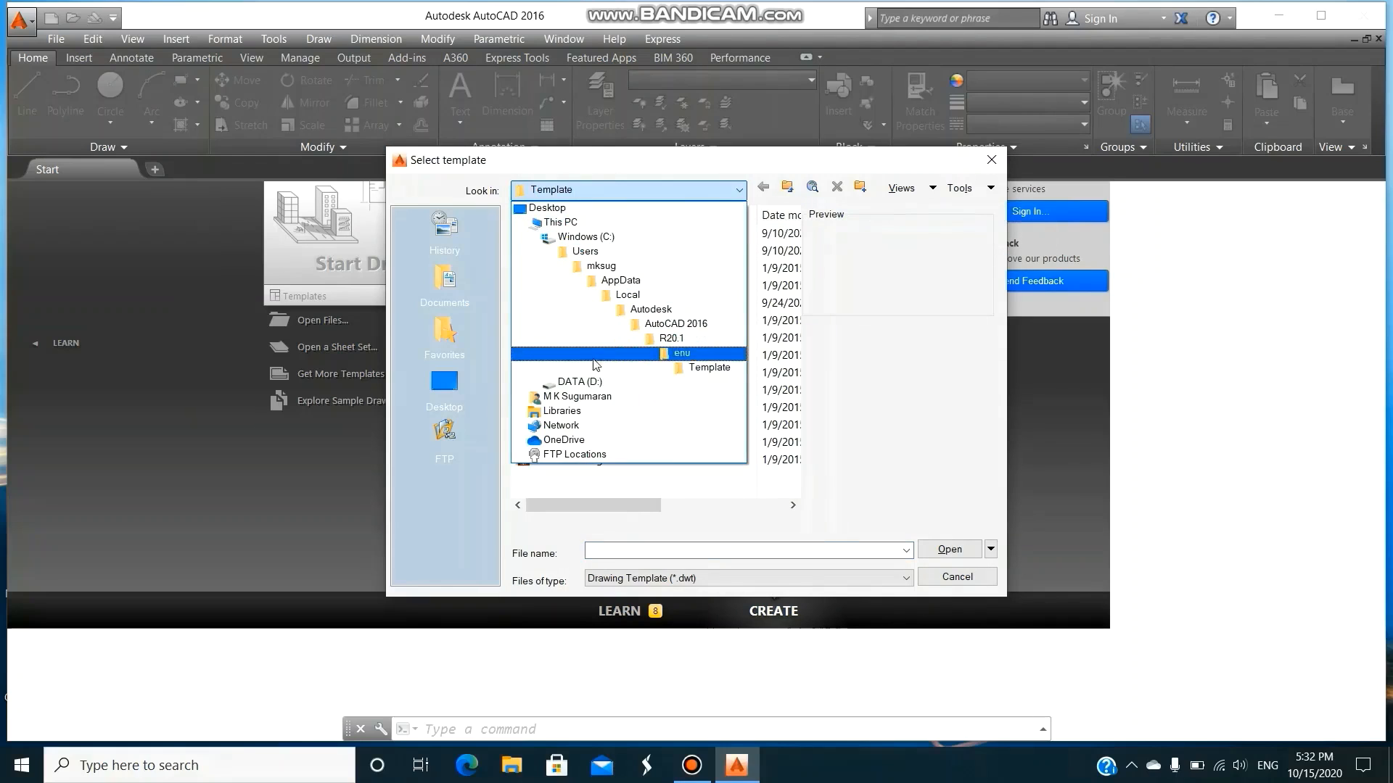
click(589, 384)
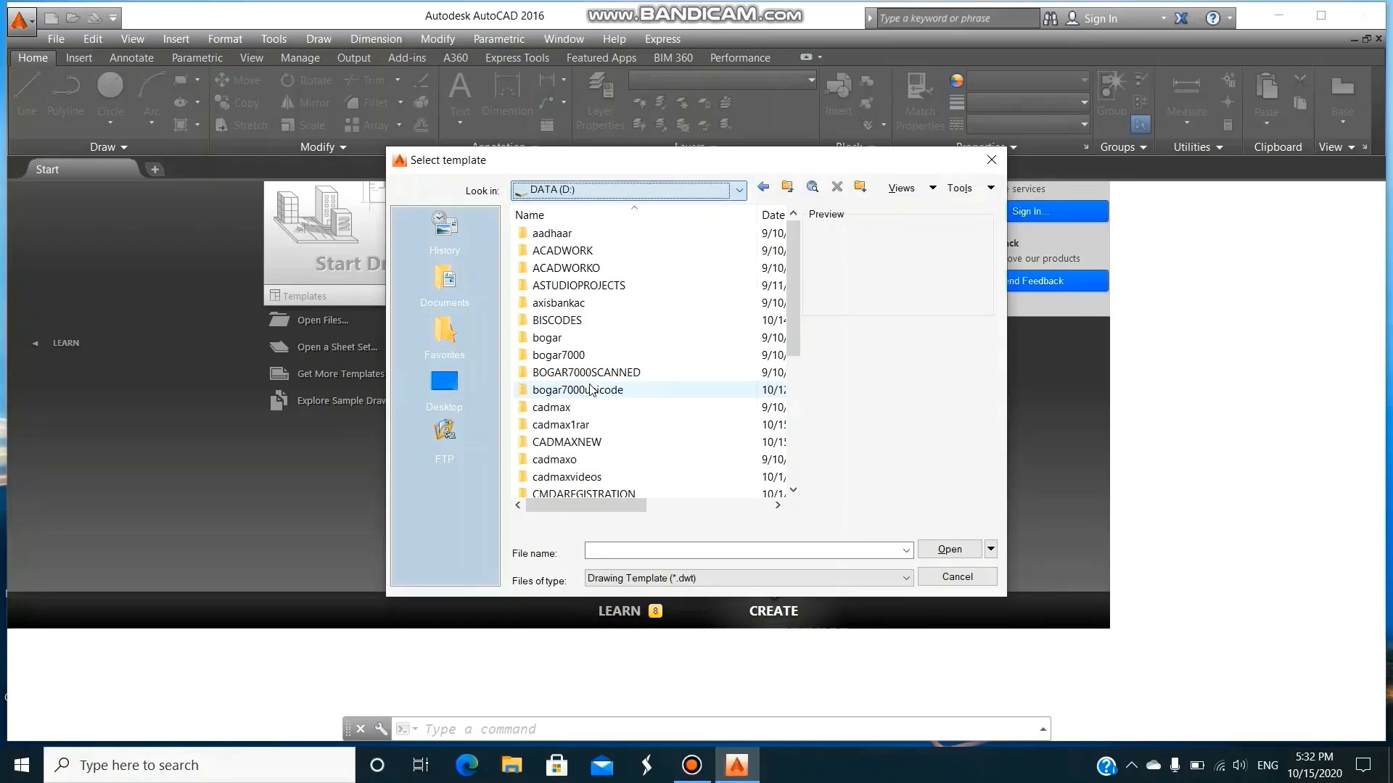
double_click(582, 441)
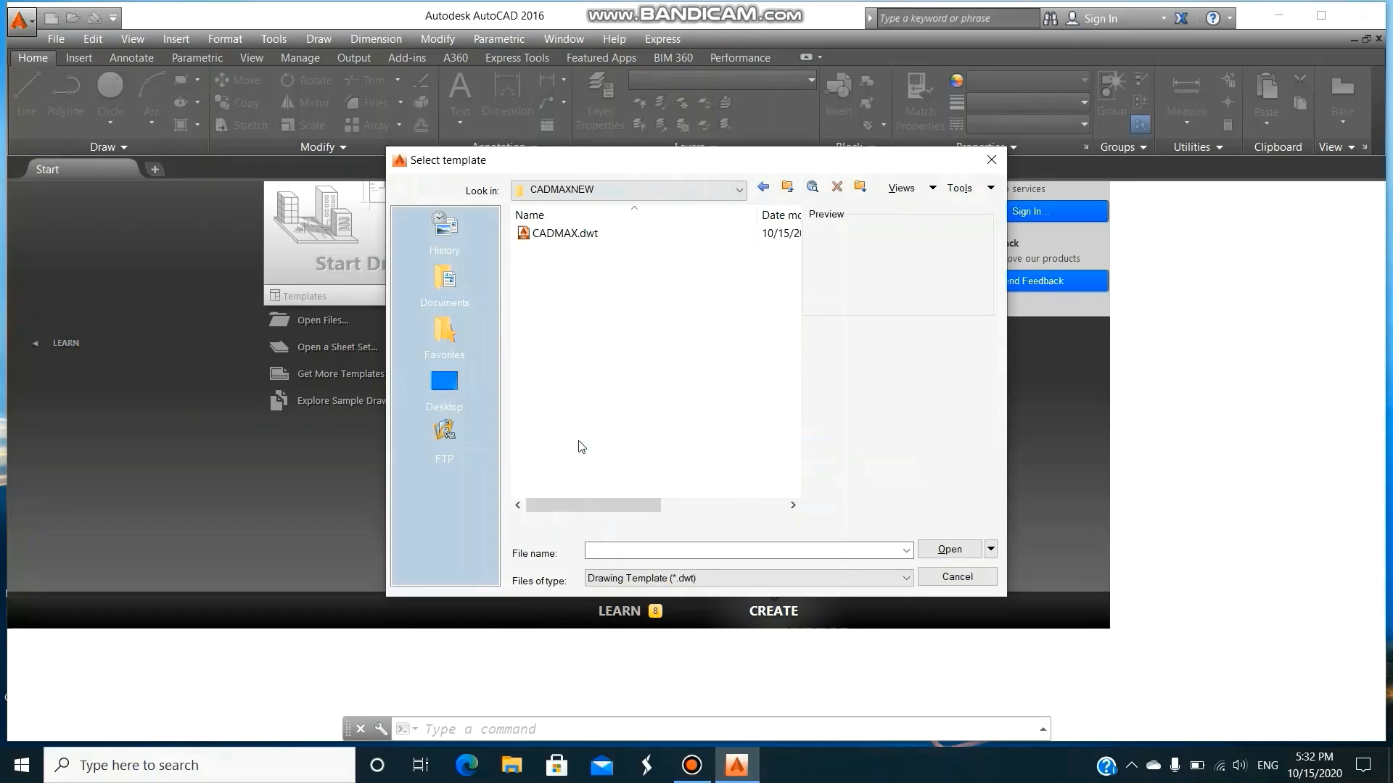
click(567, 235)
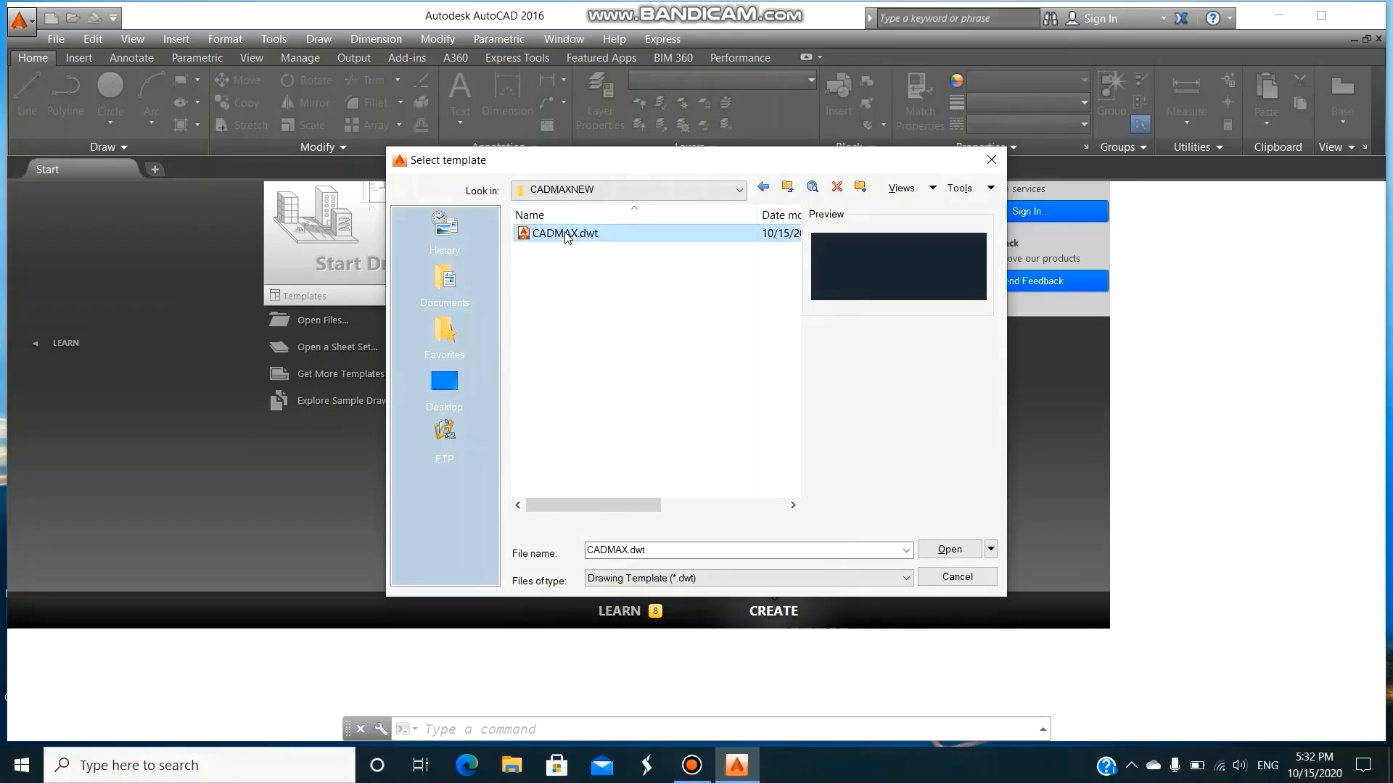
click(935, 550)
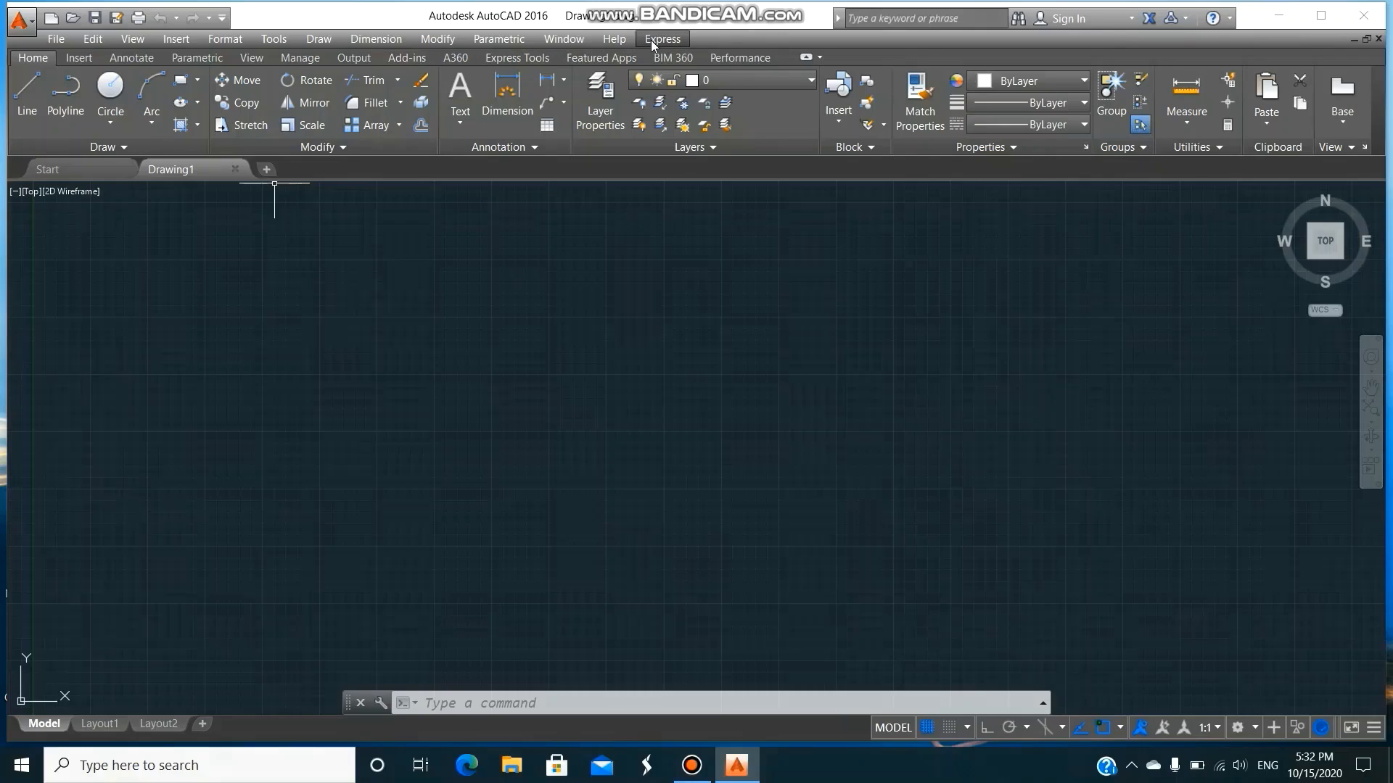
- Load the customization file CADMAX.MNU from the CADMAXNEW folder with the MENULOAD command
click(592, 707)
text(menuload)
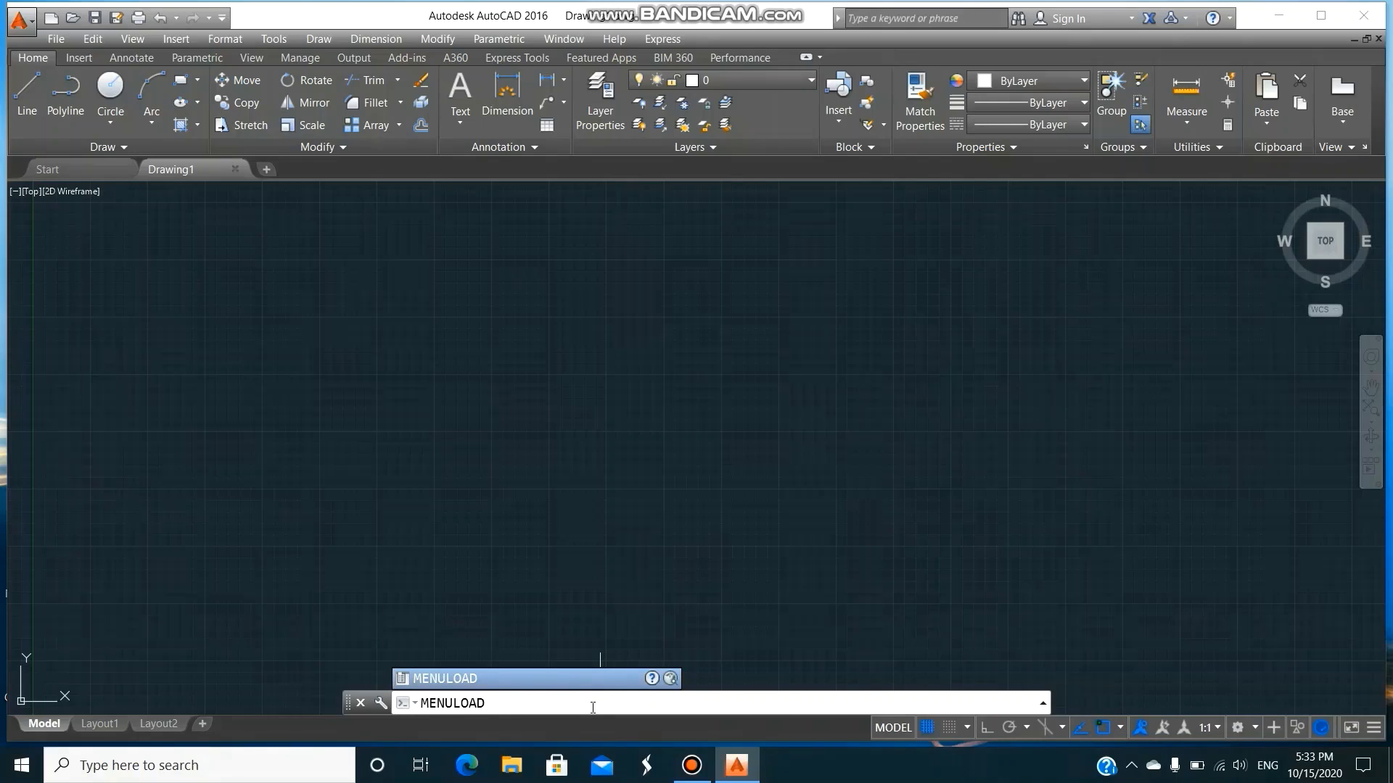
key(Return)
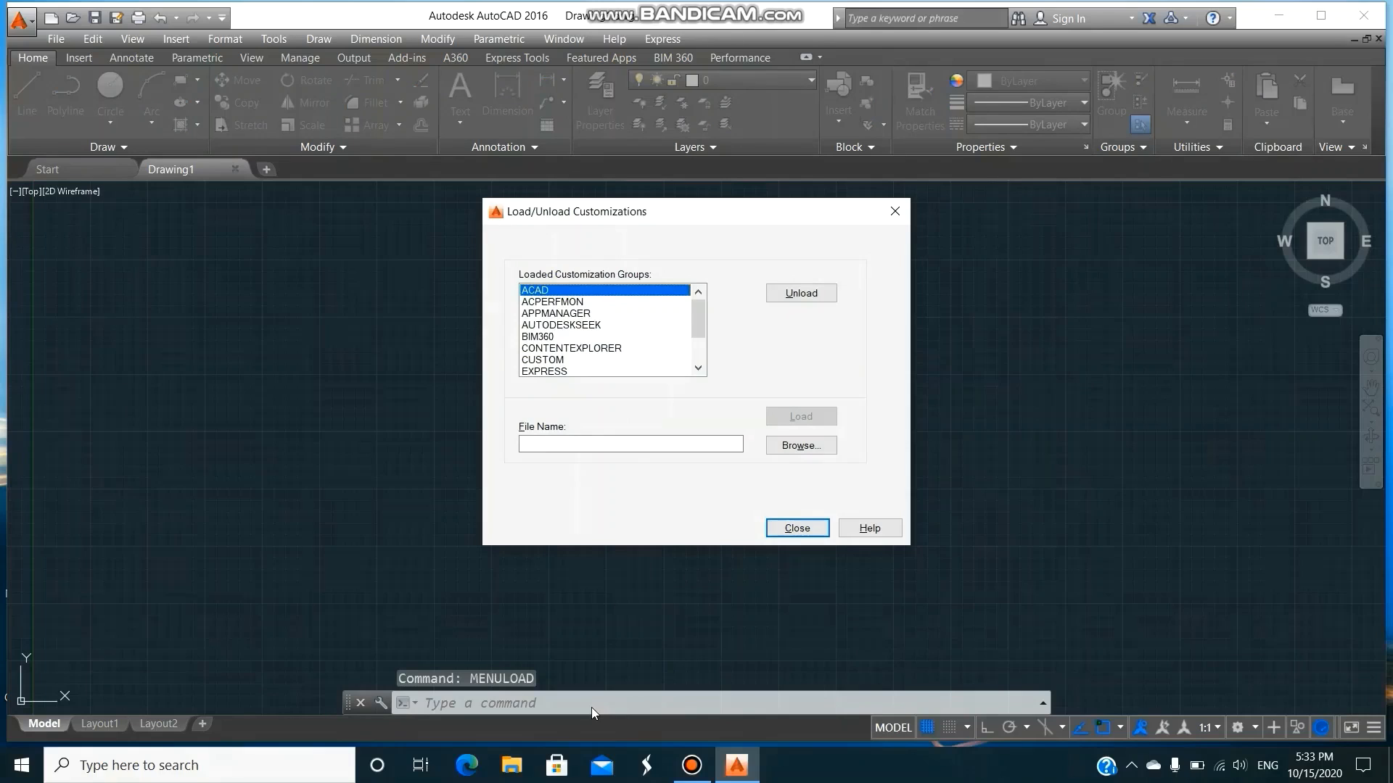
click(821, 452)
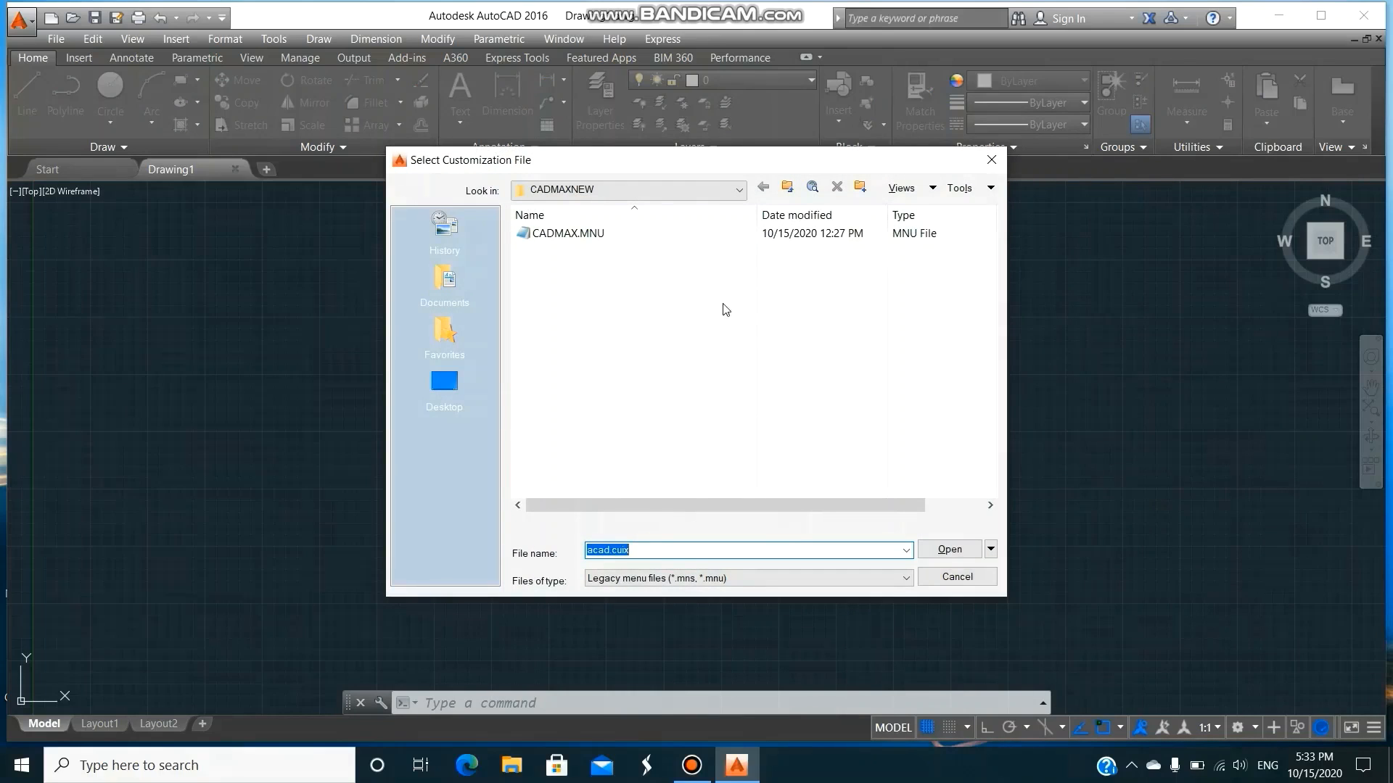
click(574, 238)
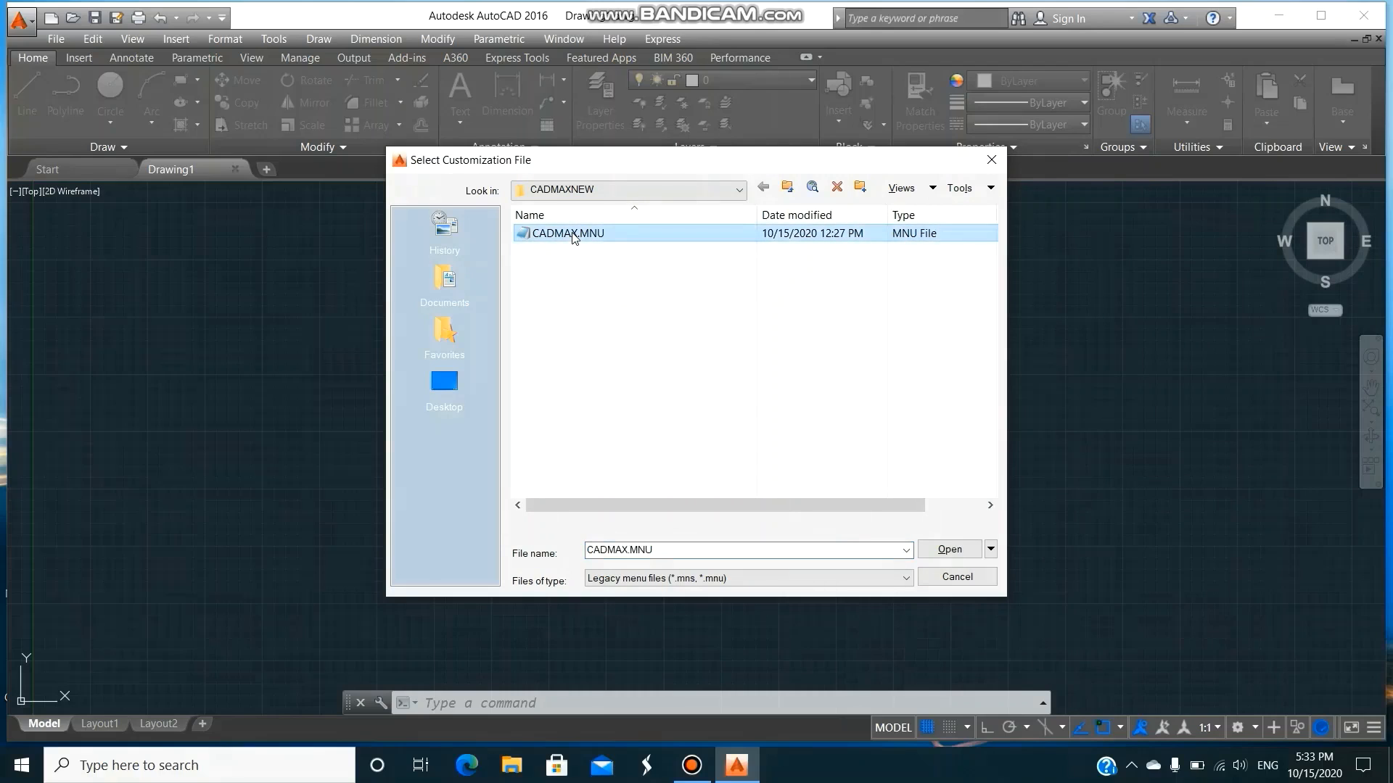
click(940, 550)
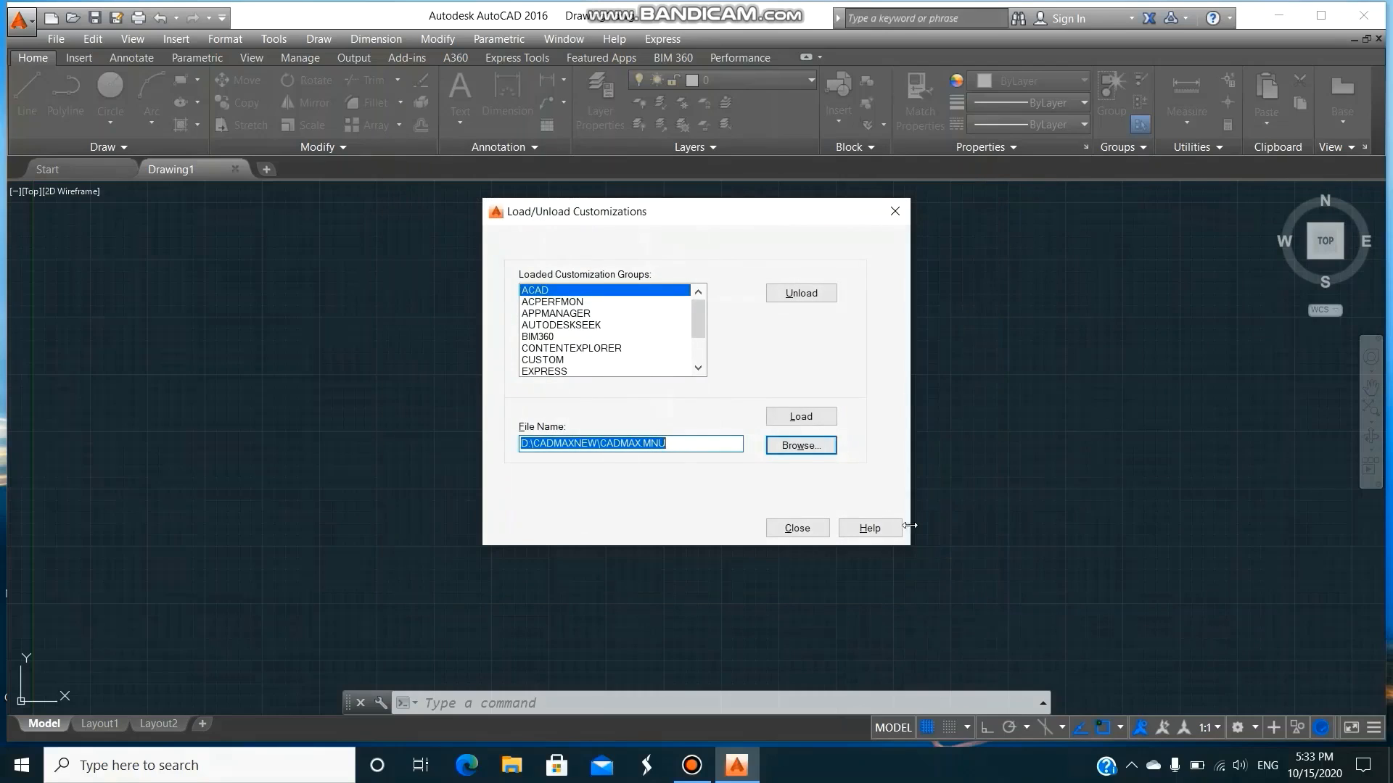
click(801, 416)
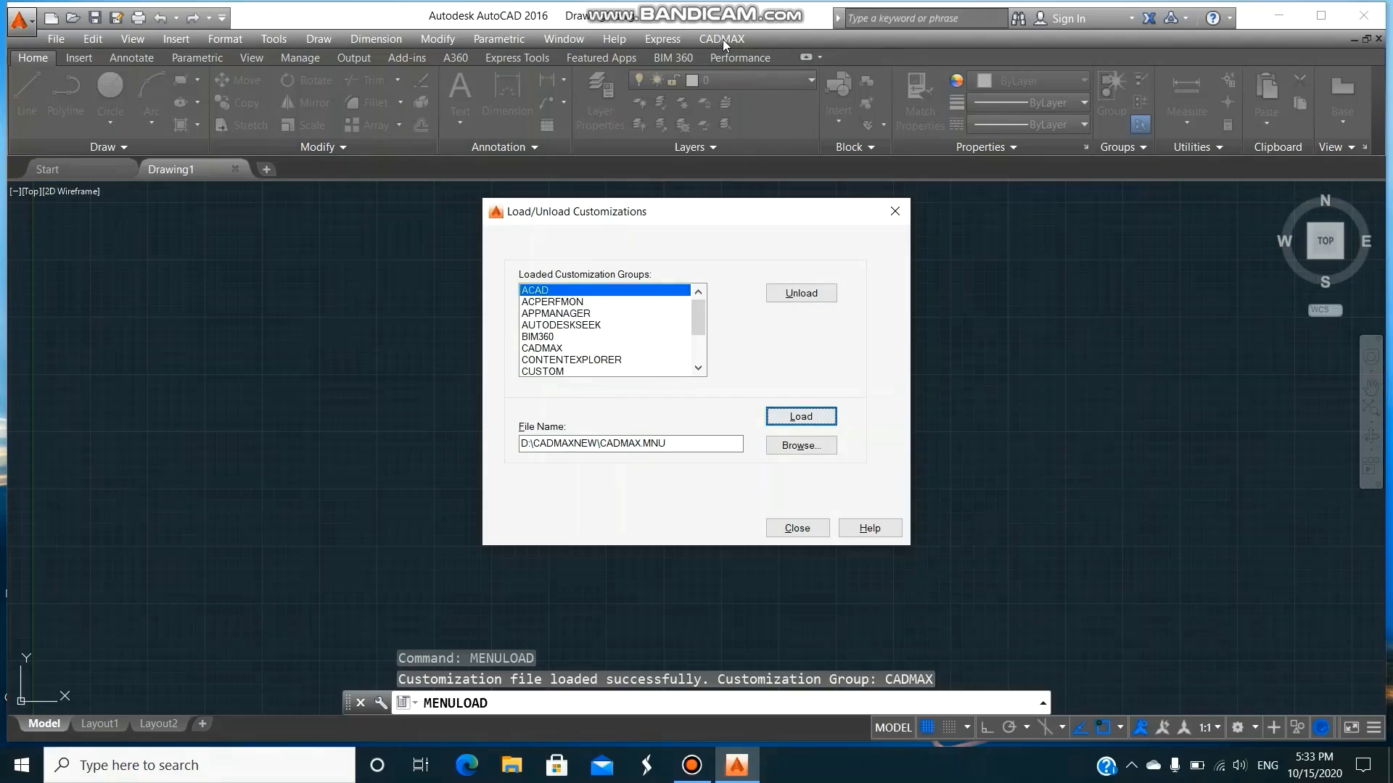
click(798, 528)
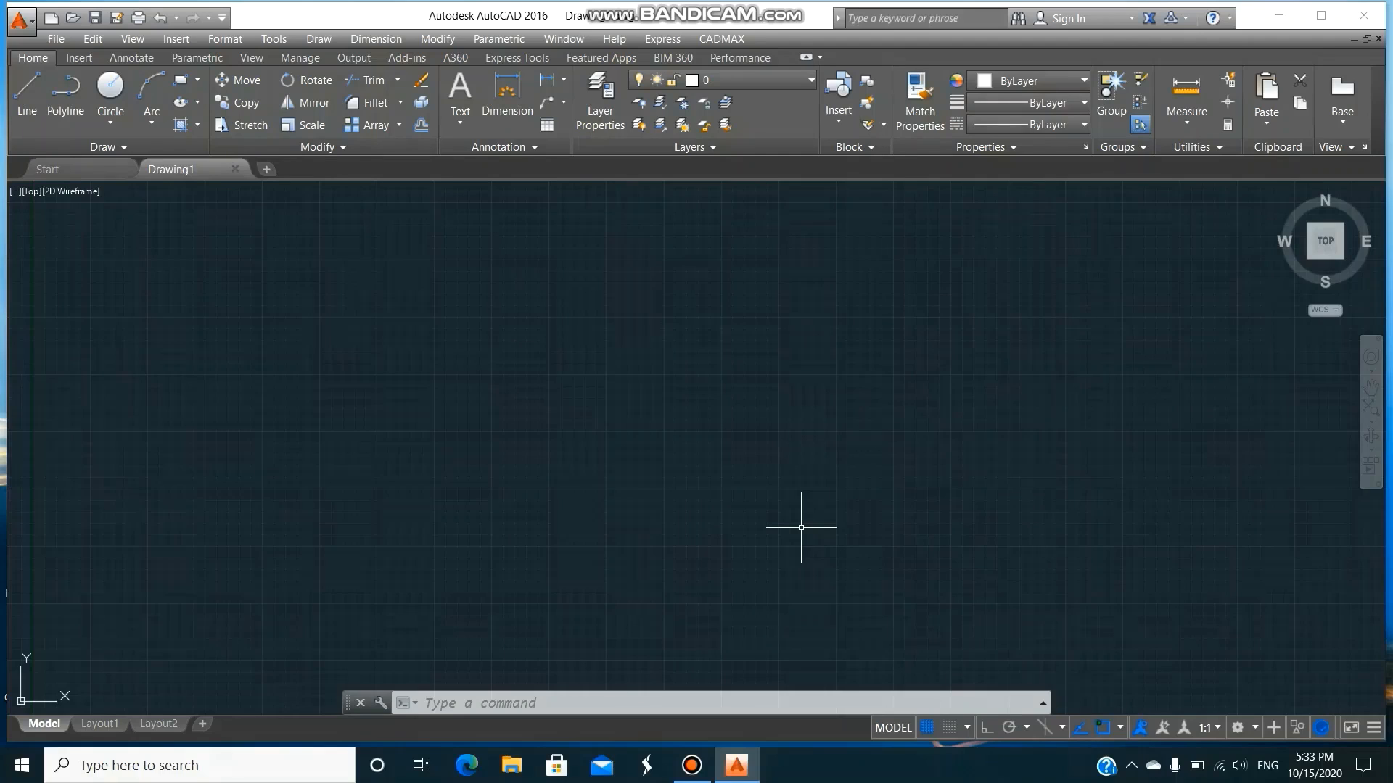
click(721, 40)
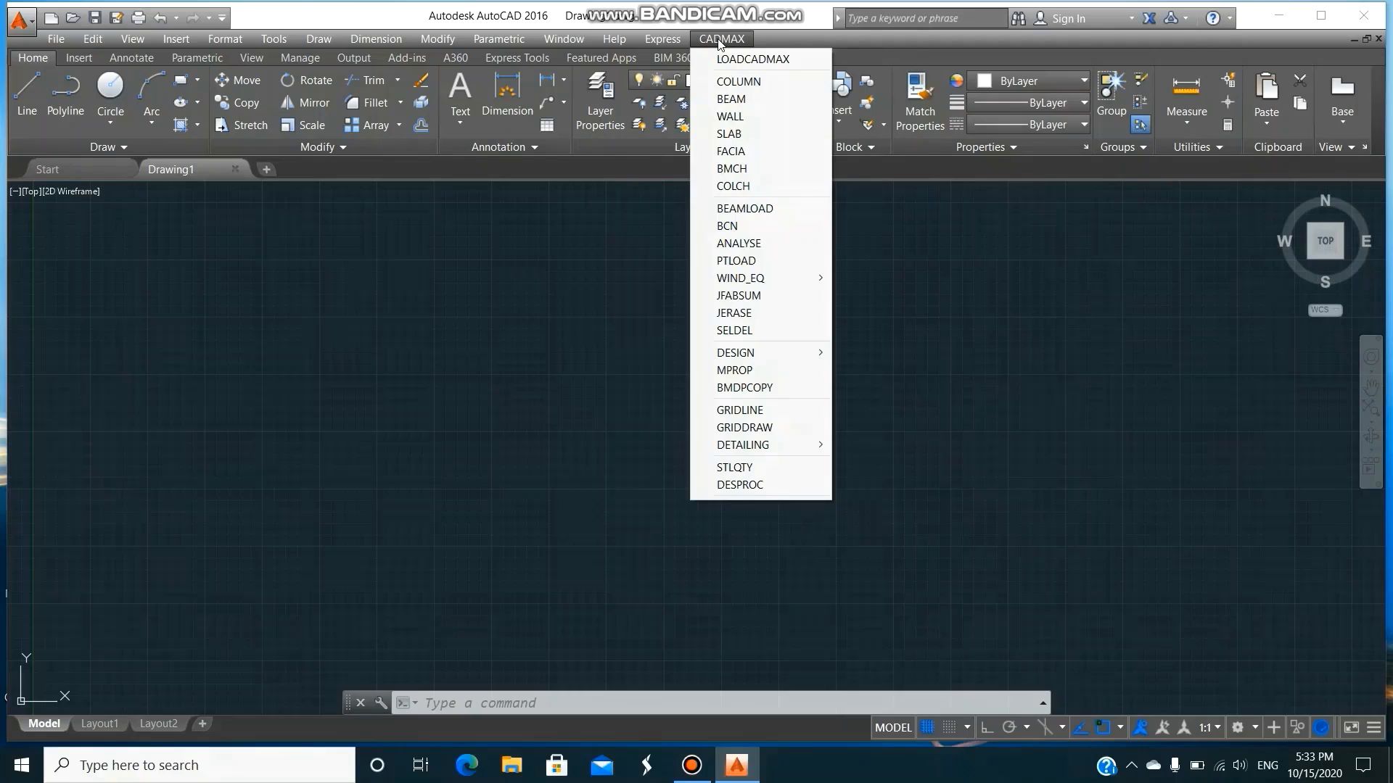
click(619, 261)
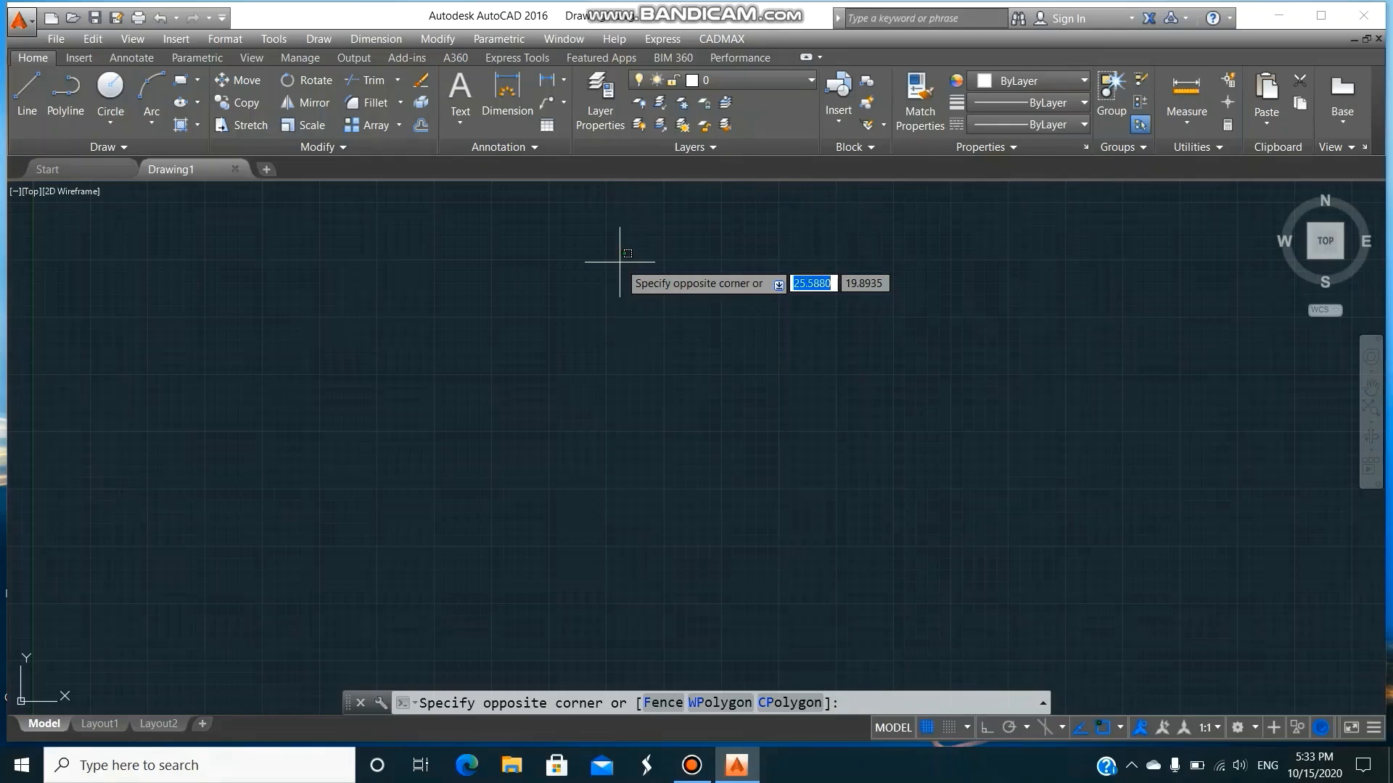
key(Escape)
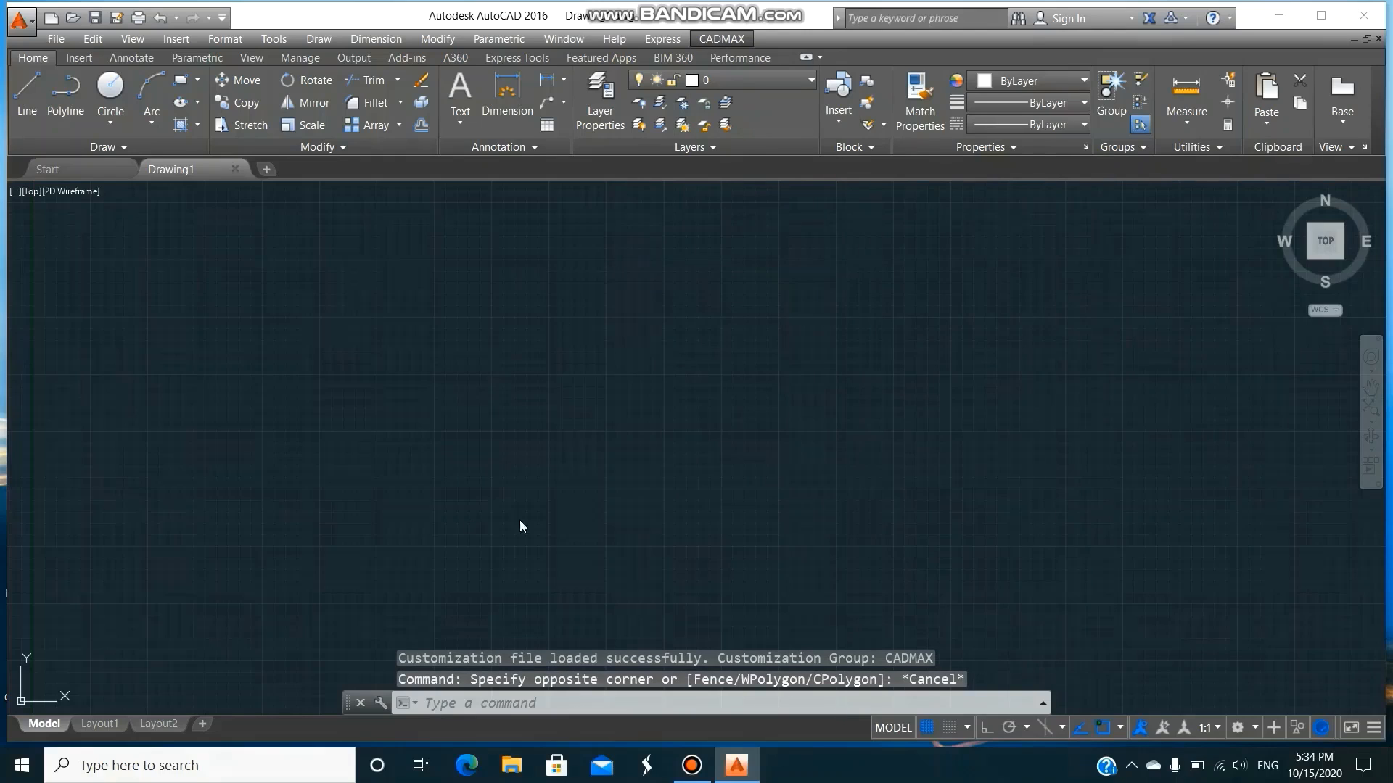
click(550, 438)
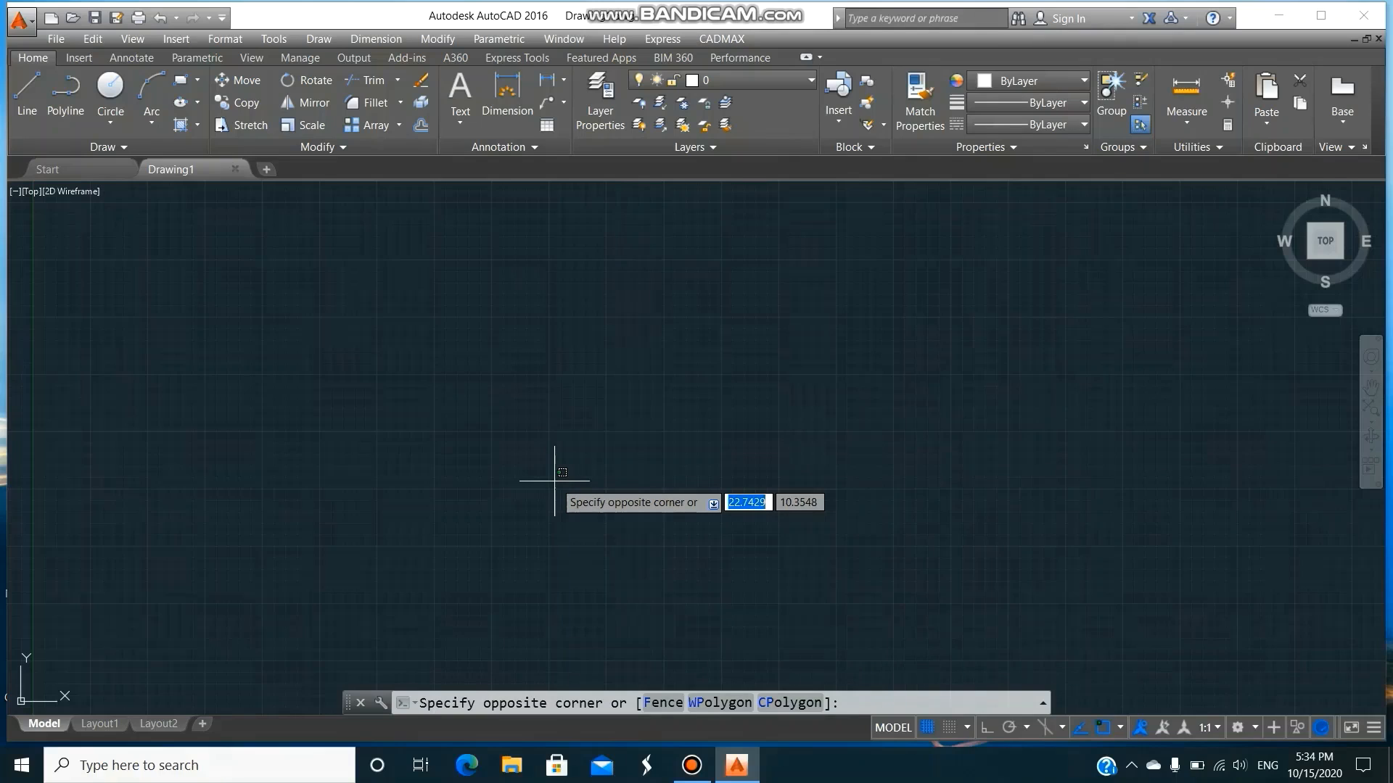
key(Escape)
- Start a line at 1,1 and draw its first horizontal segment to the relative point @3.5,0
text(L)
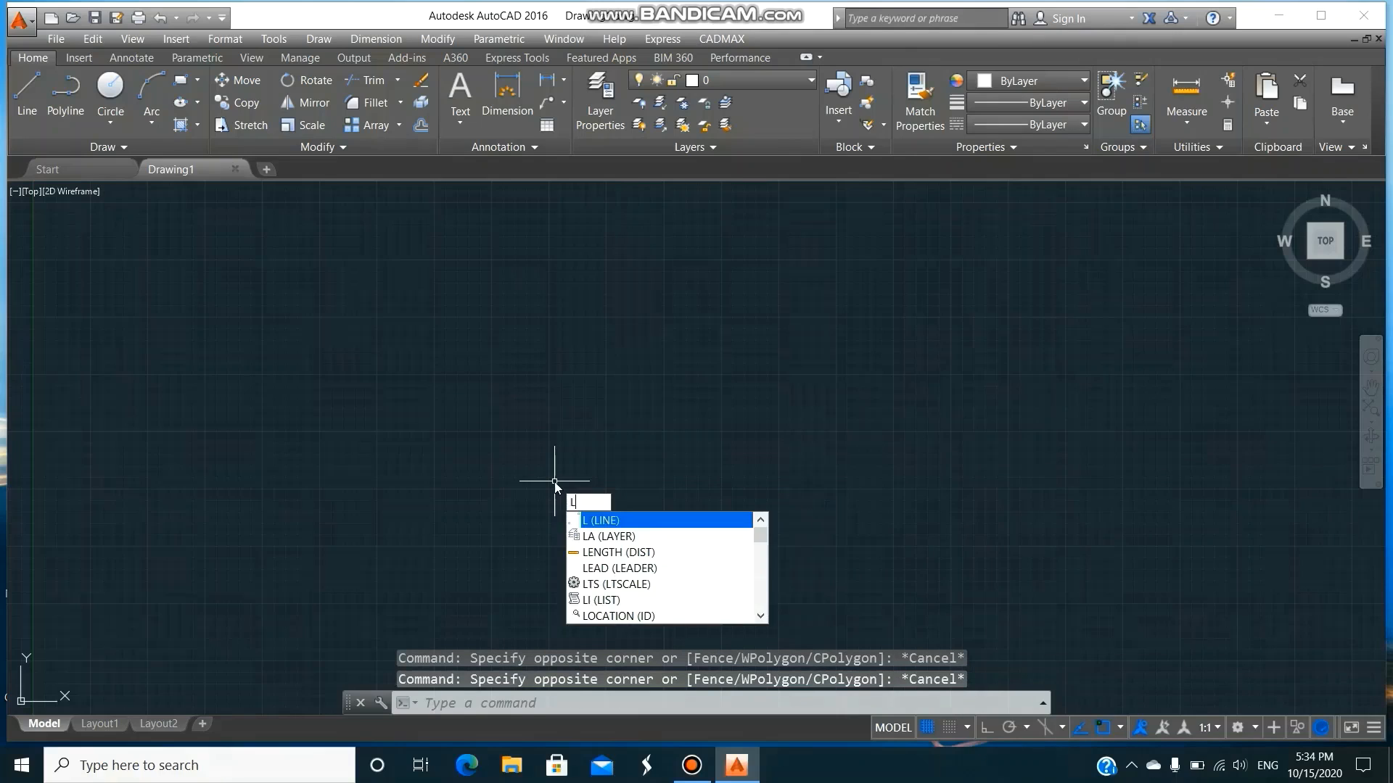
key(Return)
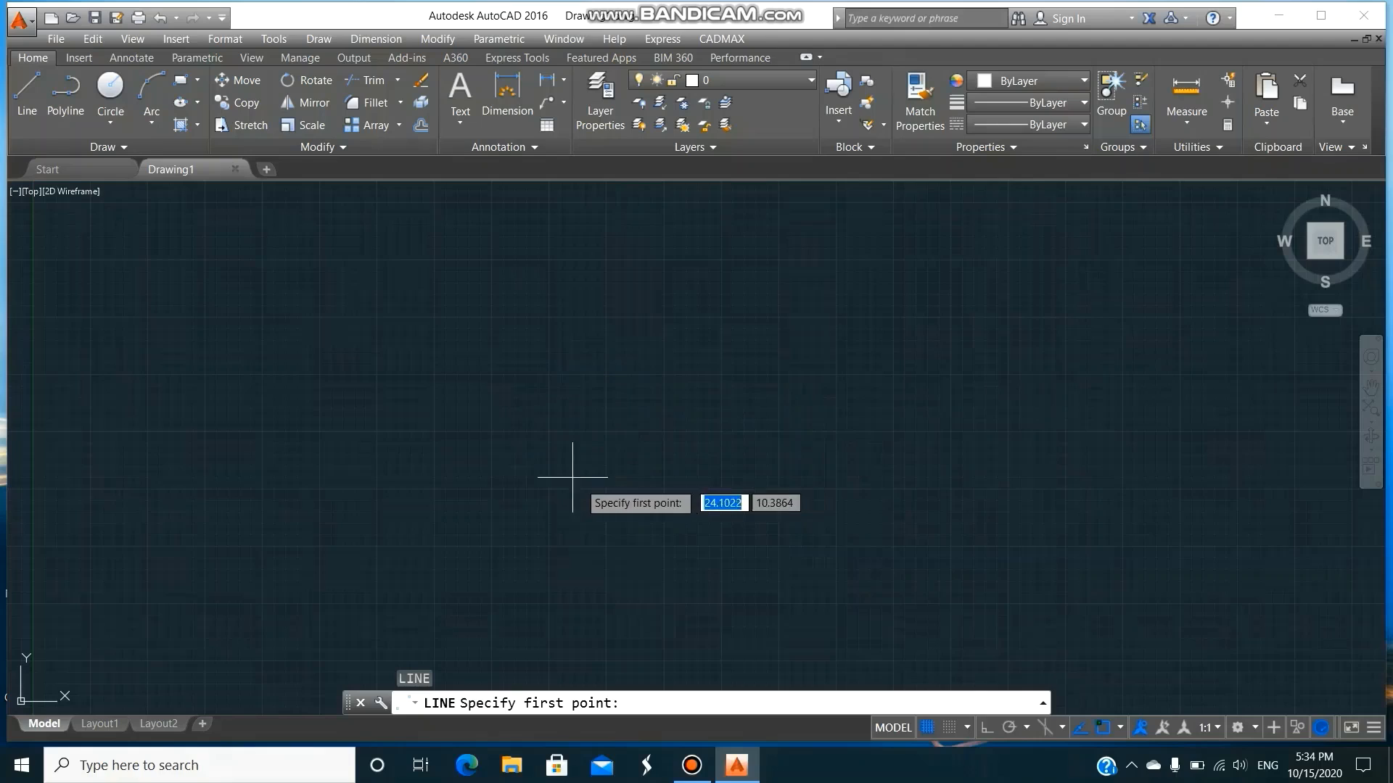
text(1,1)
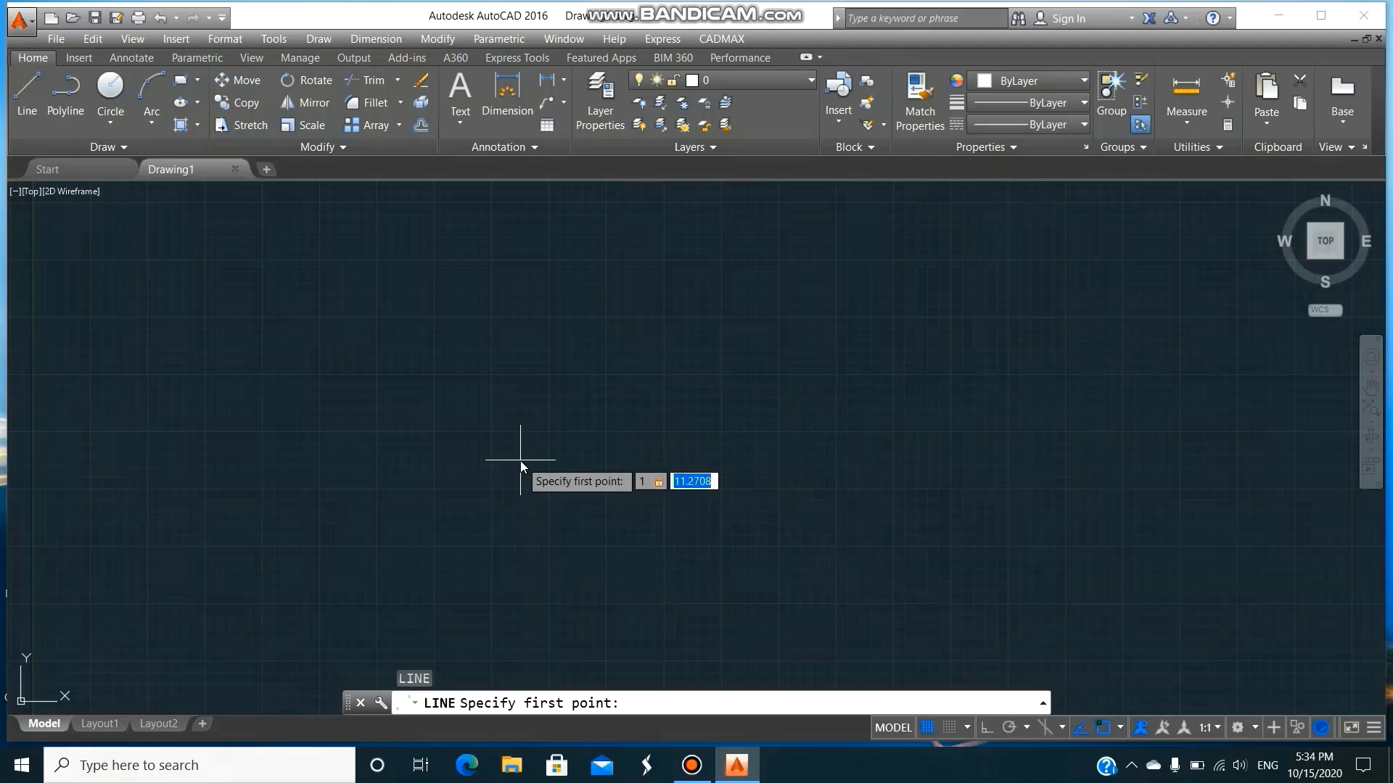
key(Return)
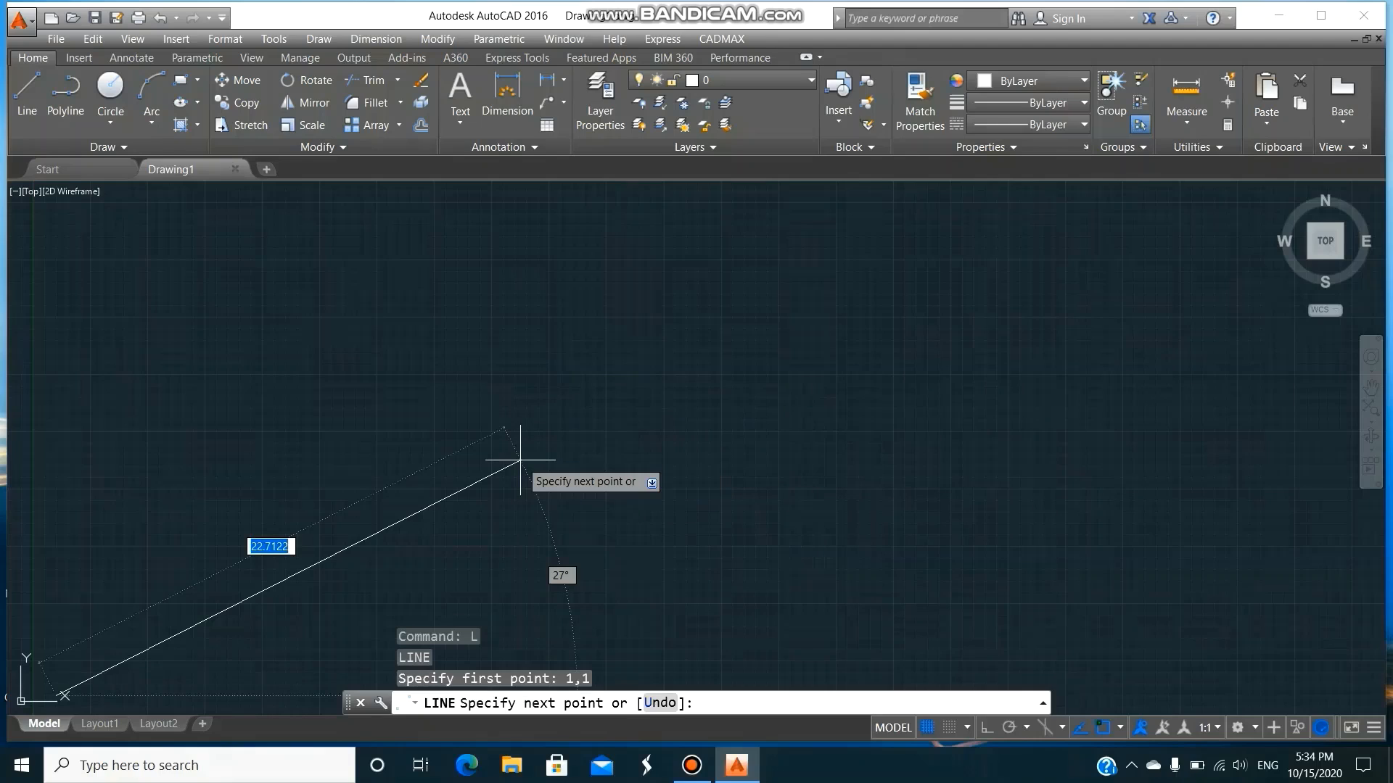
text(@3.5)
key(Tab)
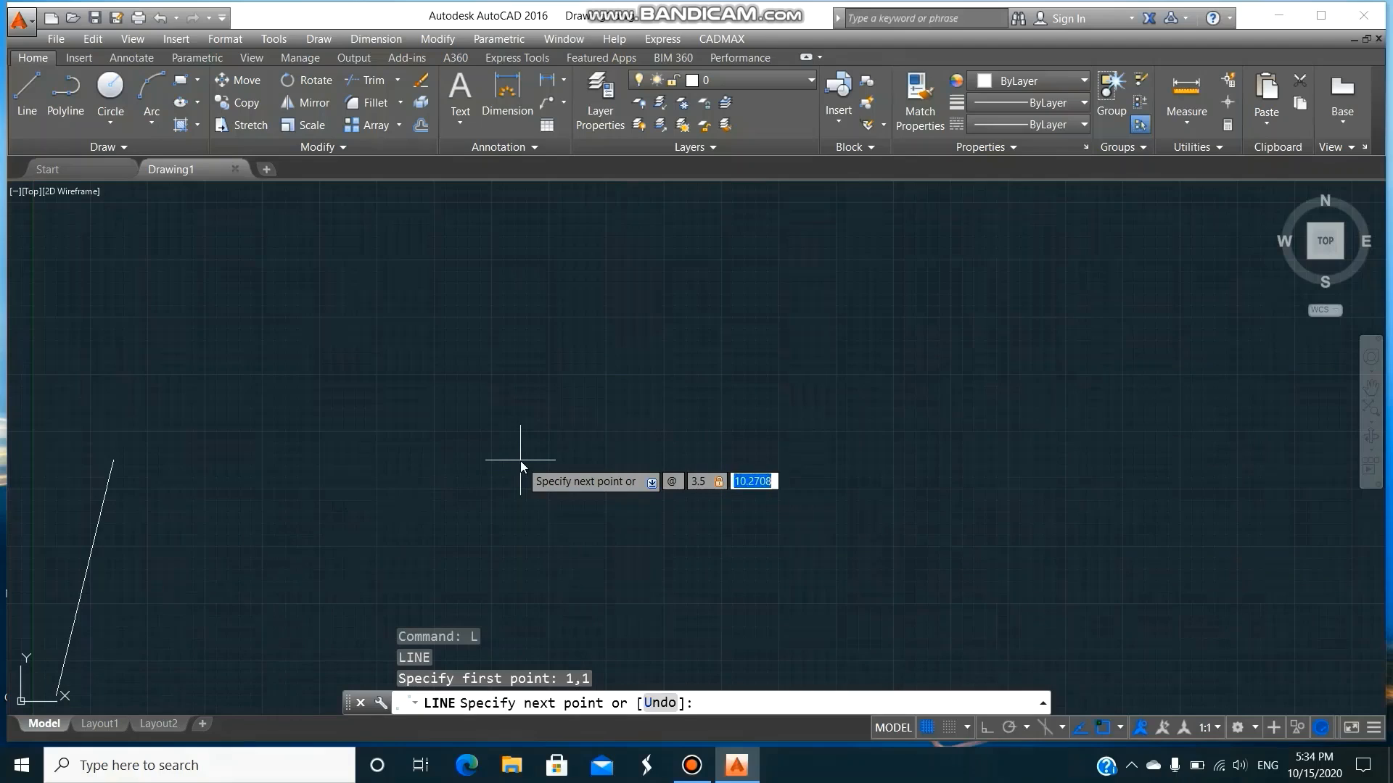
text(0)
key(Return)
- Continue the line with a horizontal segment to @3.23,0 and a vertical segment to @0,6.5
text(@3.)
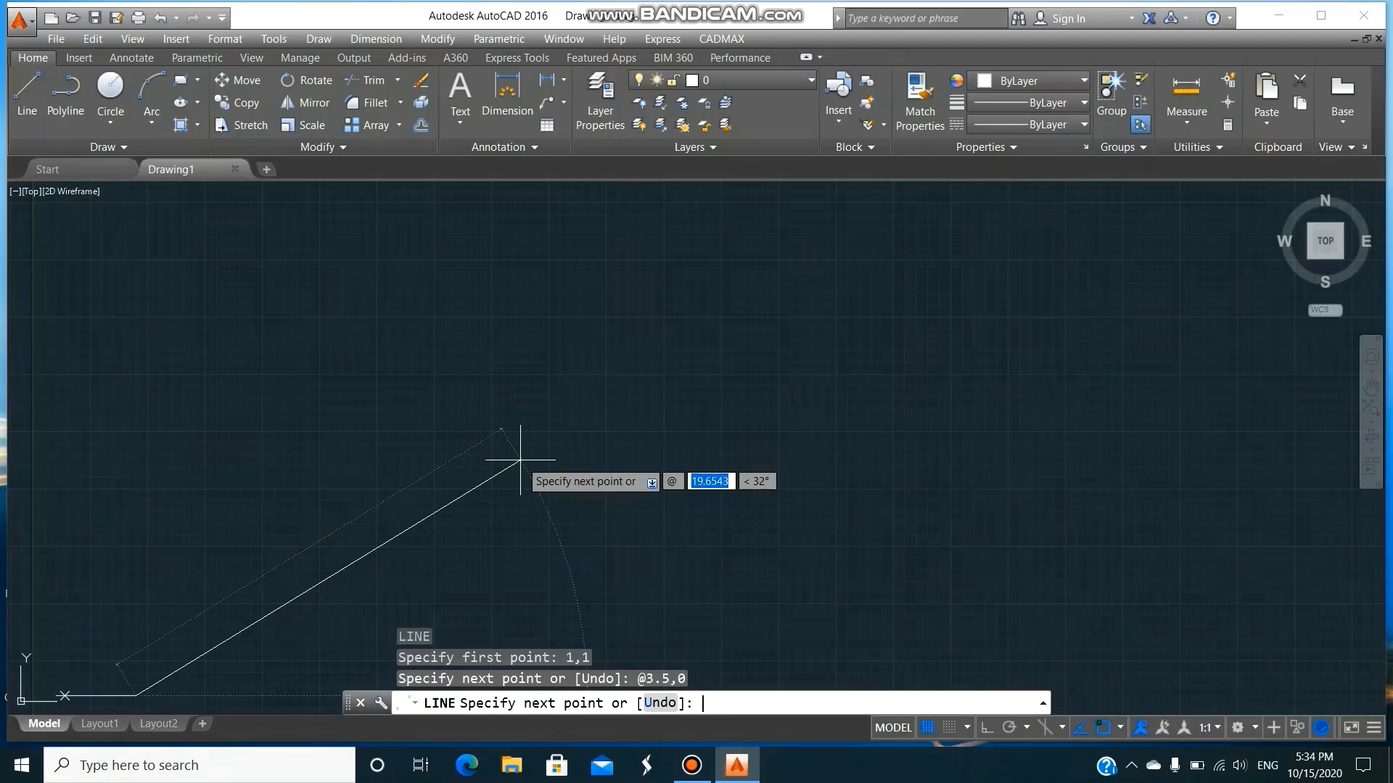
text(23)
key(Tab)
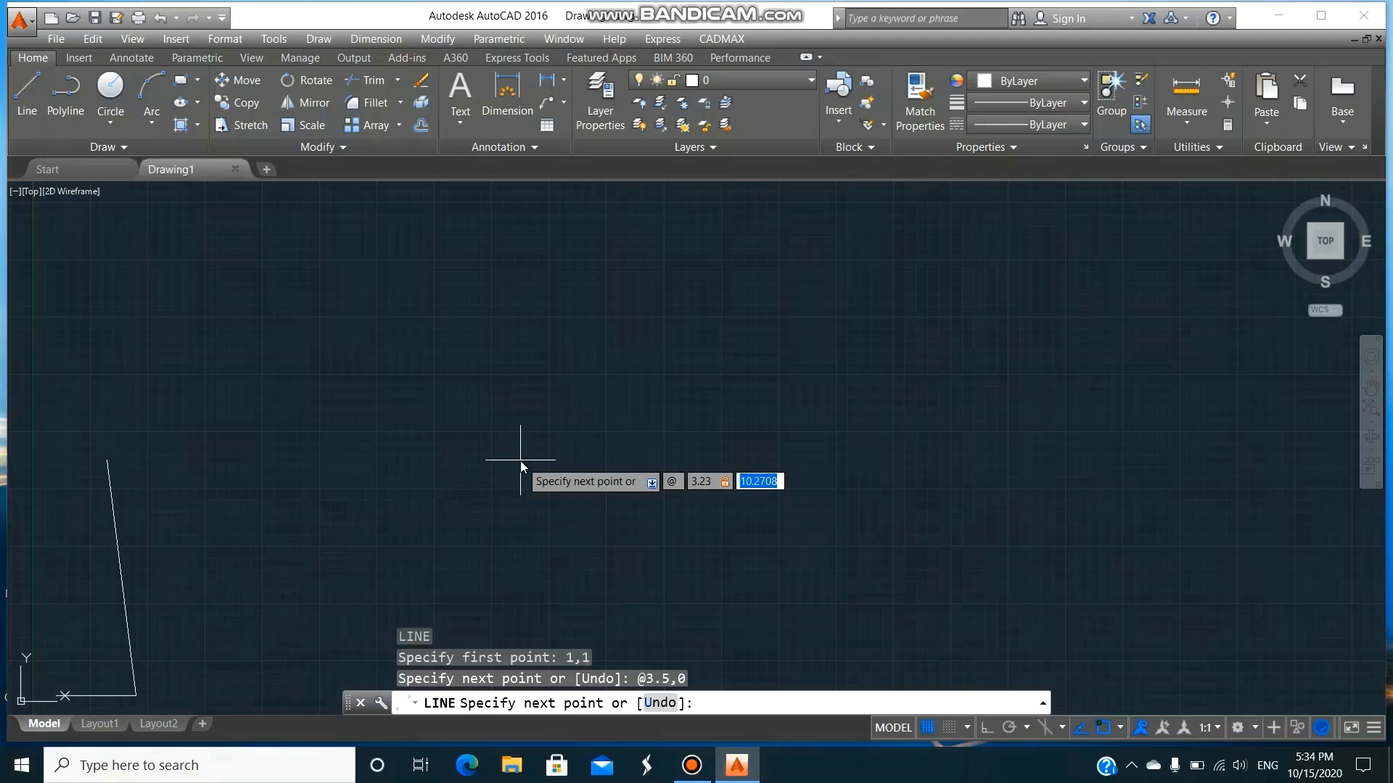
text(0)
key(Return)
text(@0,)
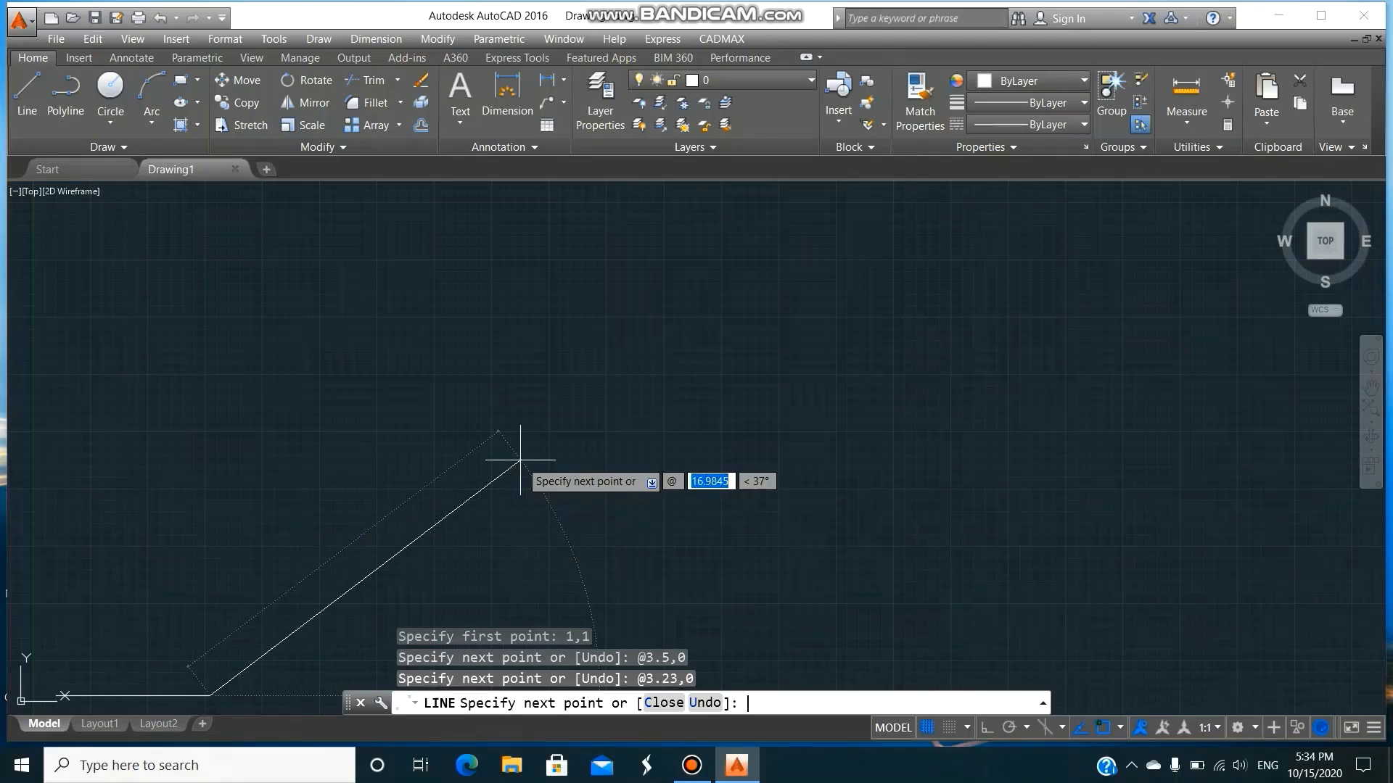
text(6.)
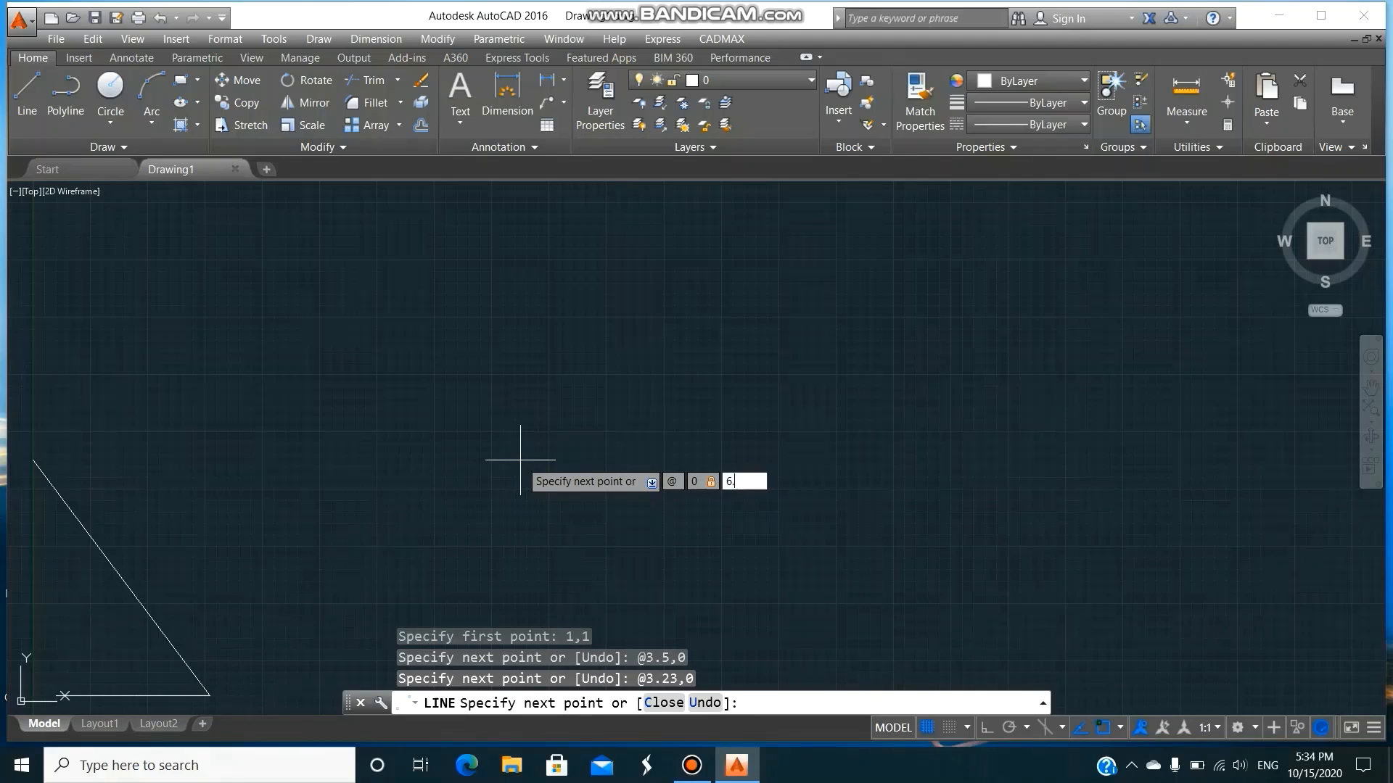
text(5)
key(Return)
- Draw the upper edge with segments to @-3.23,0 and @-3.5,0 and close the outline back to its start point
text(@)
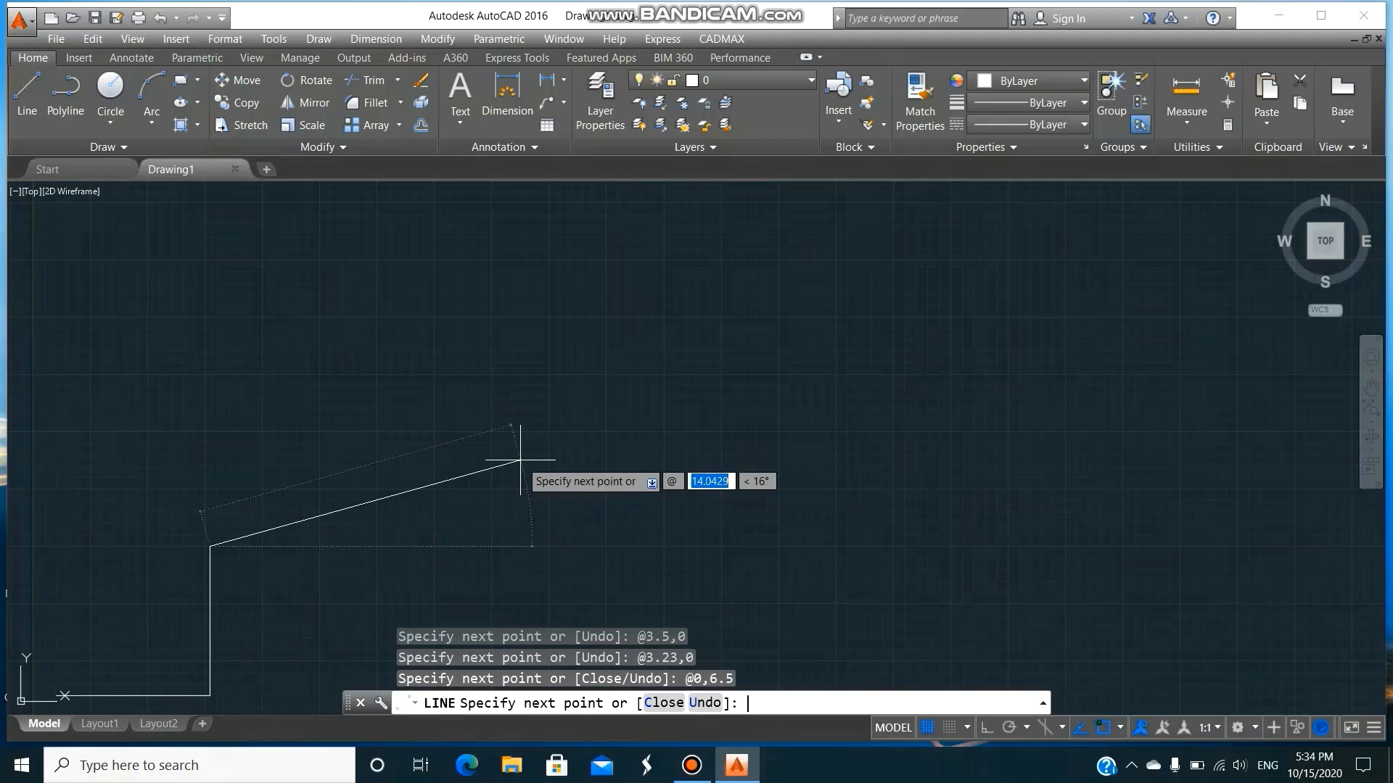
text(-3.23,0)
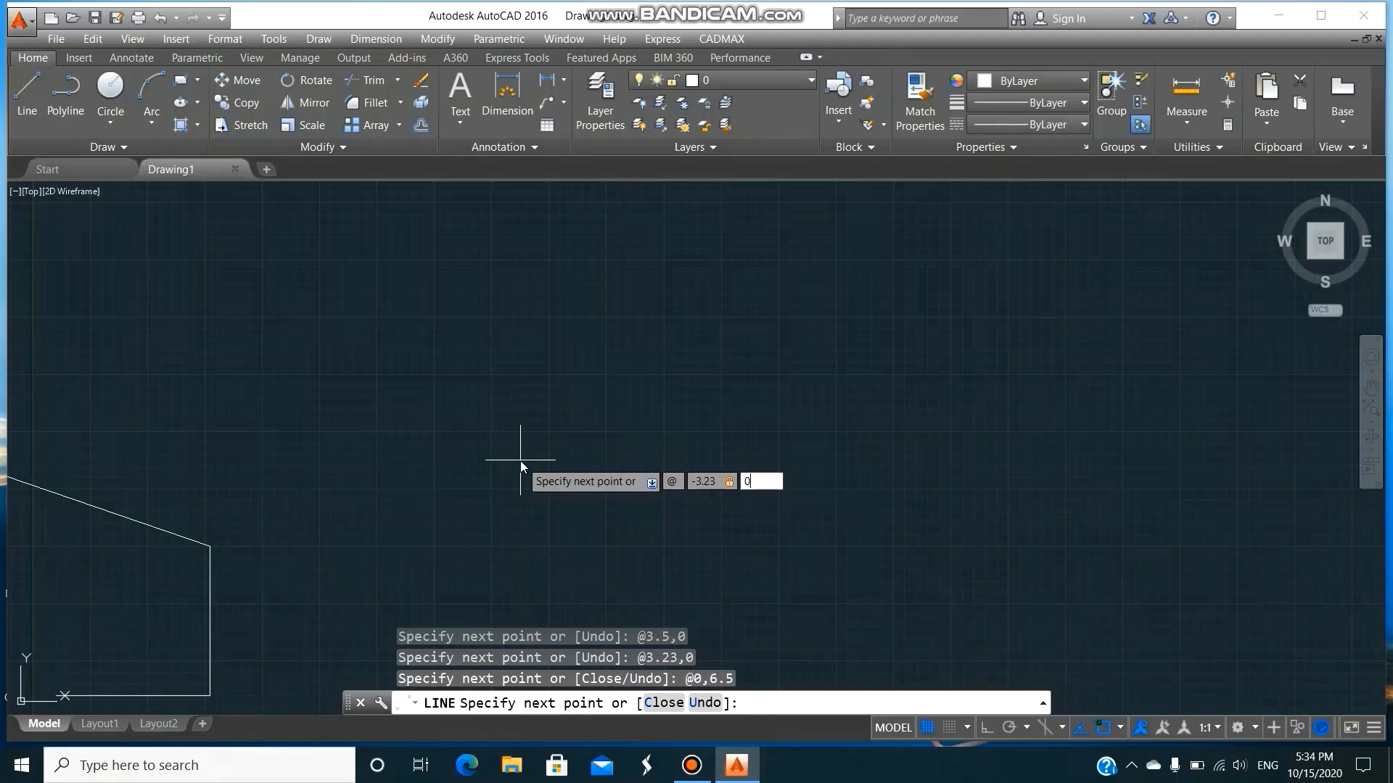
key(Return)
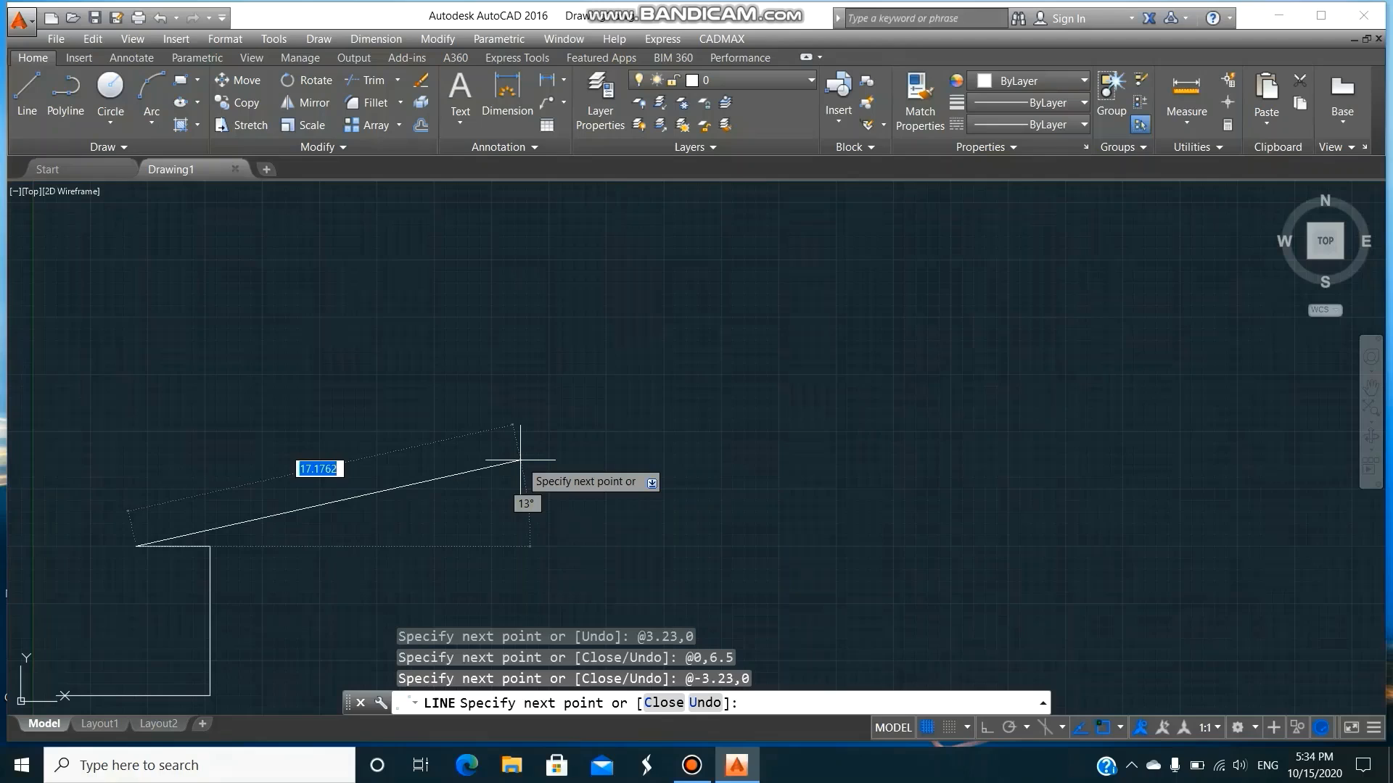
text(@-3.5)
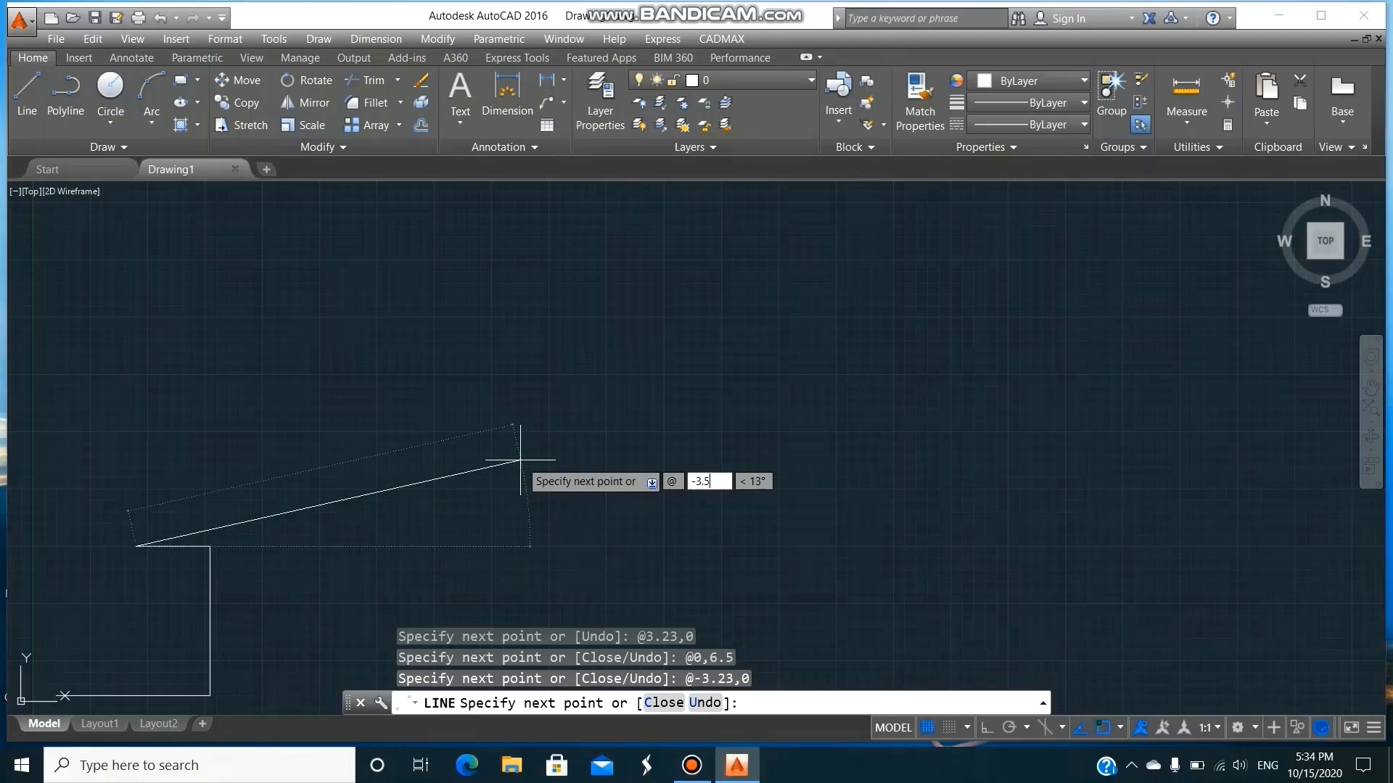
text(,0)
key(Return)
text(c)
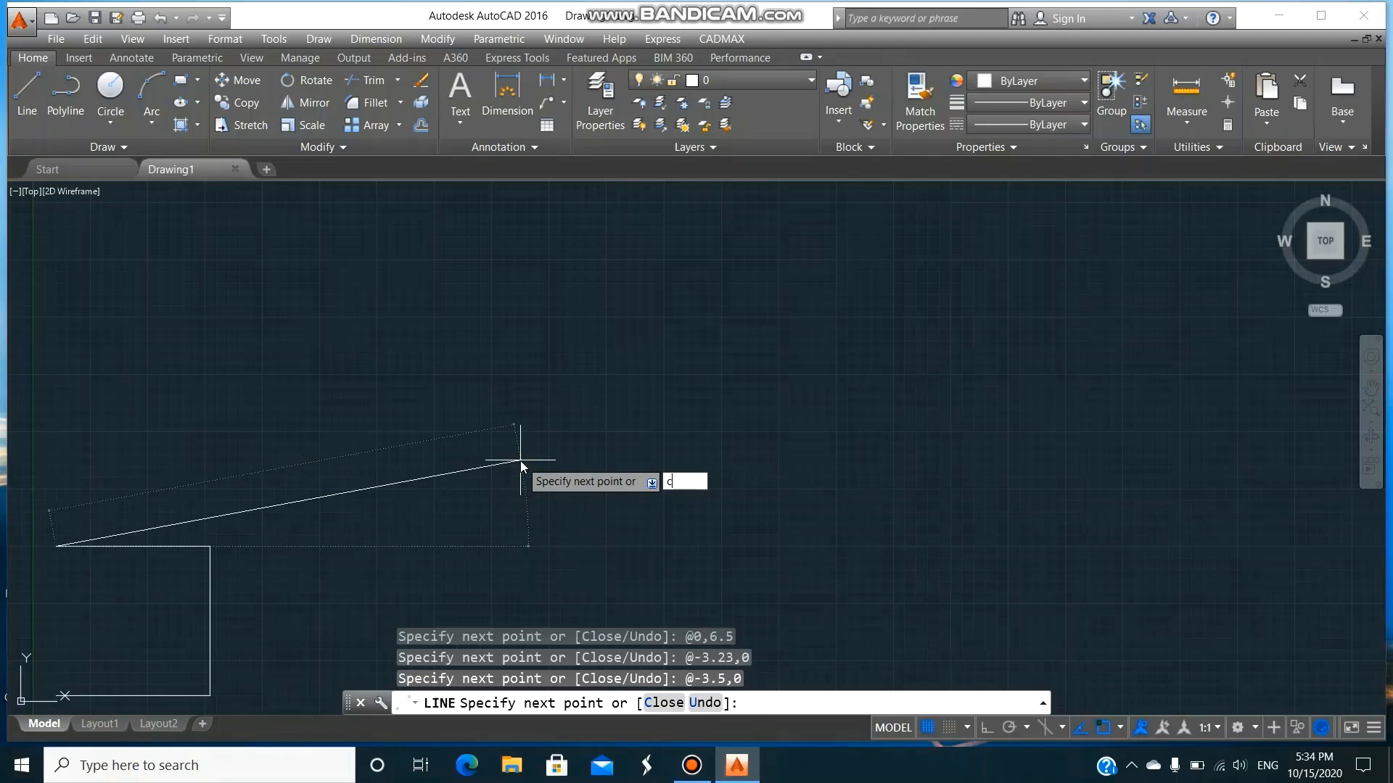
key(Return)
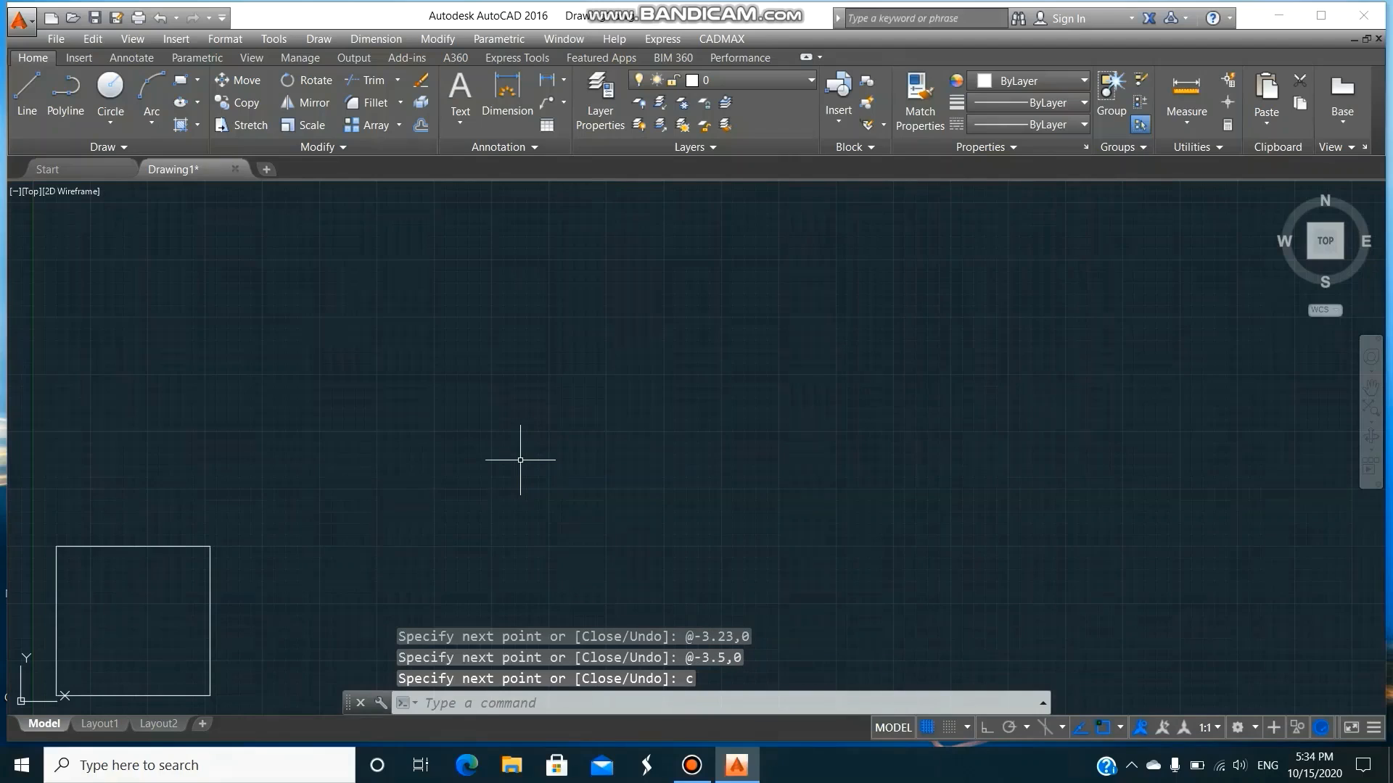
- Offset the left segment of the upper edge through the midpoint of the outline's left side
text(o)
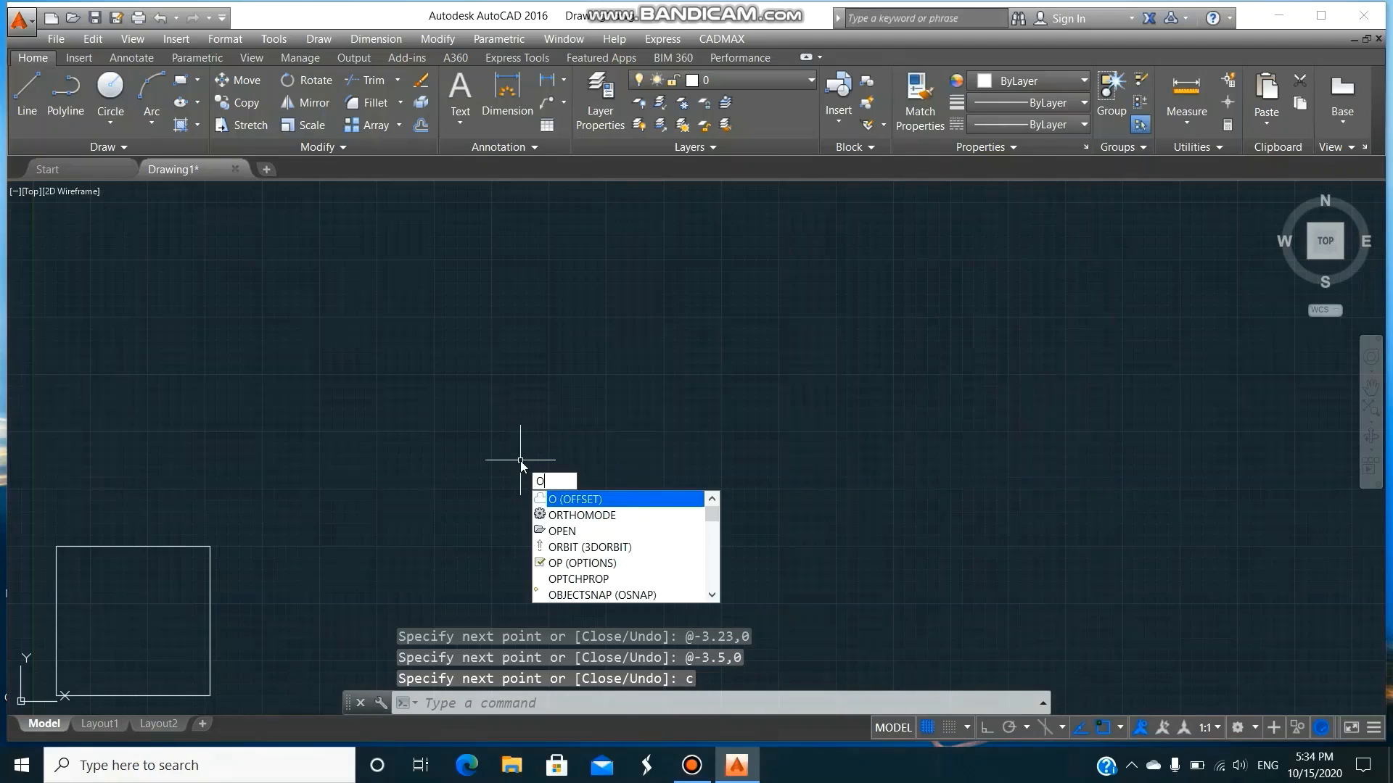
key(Return)
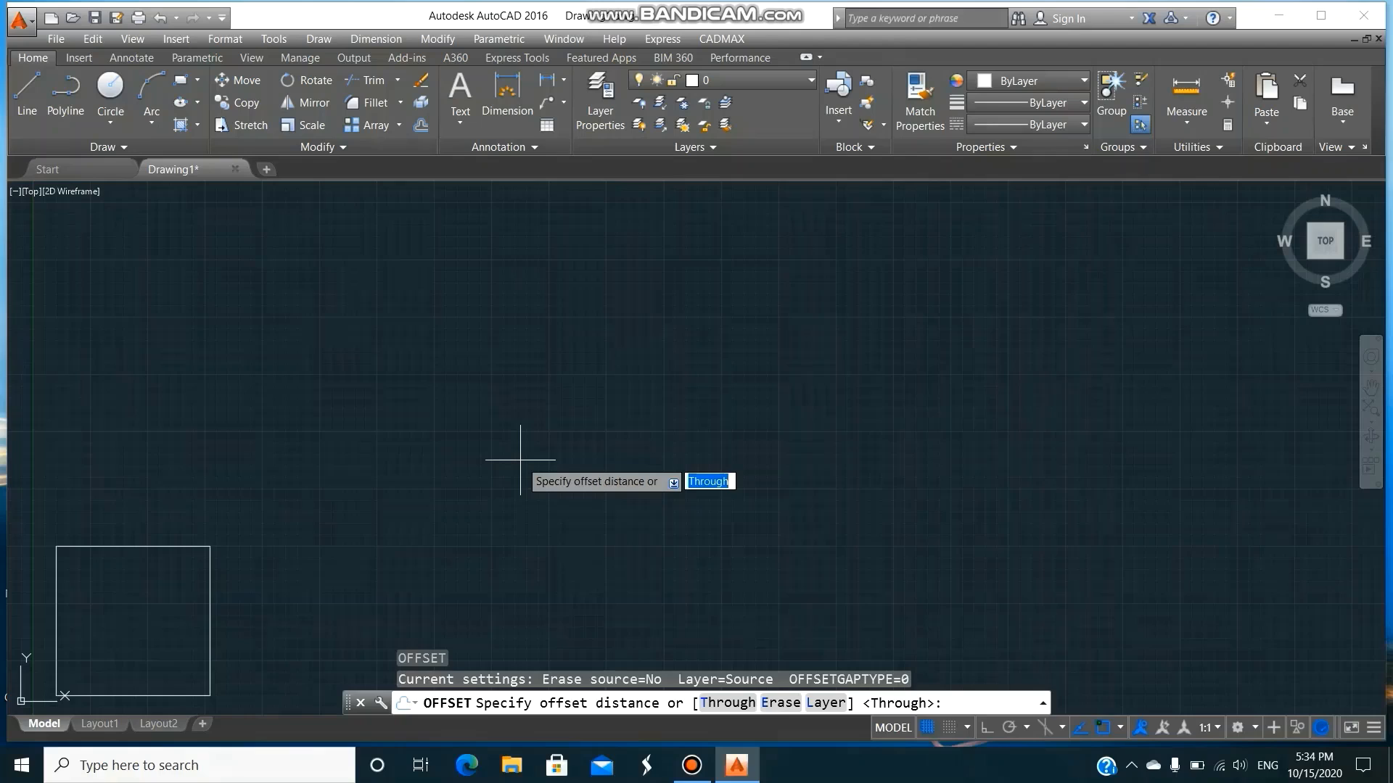
text(t)
key(Return)
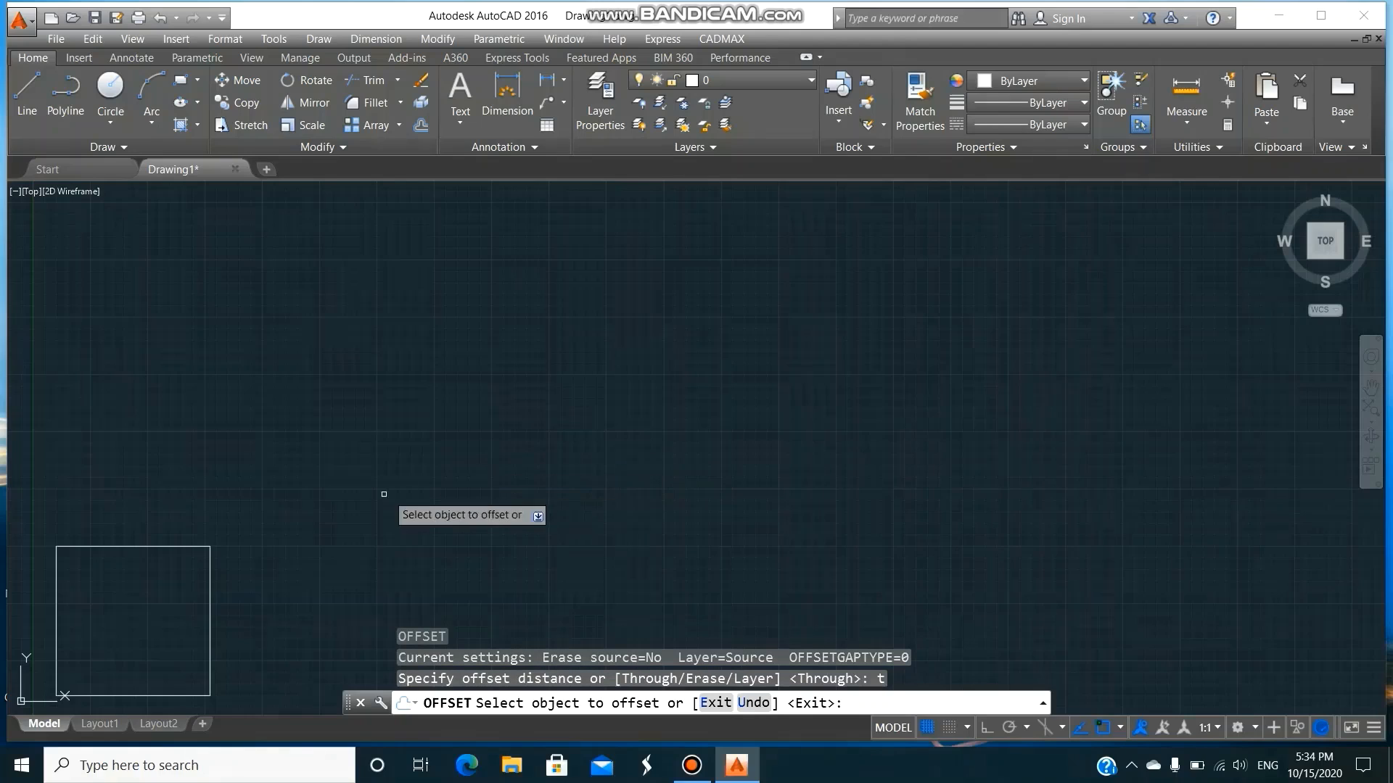
click(96, 547)
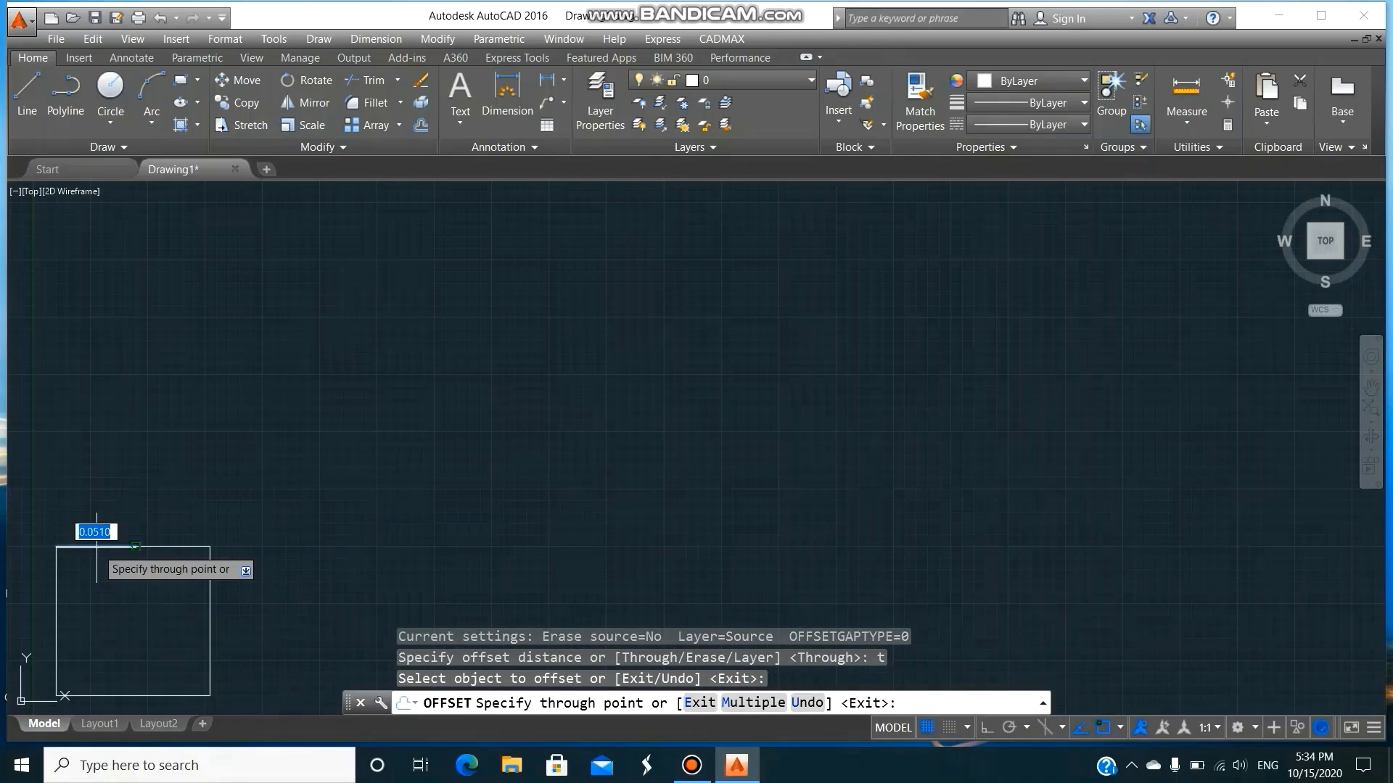
text(mid)
key(Return)
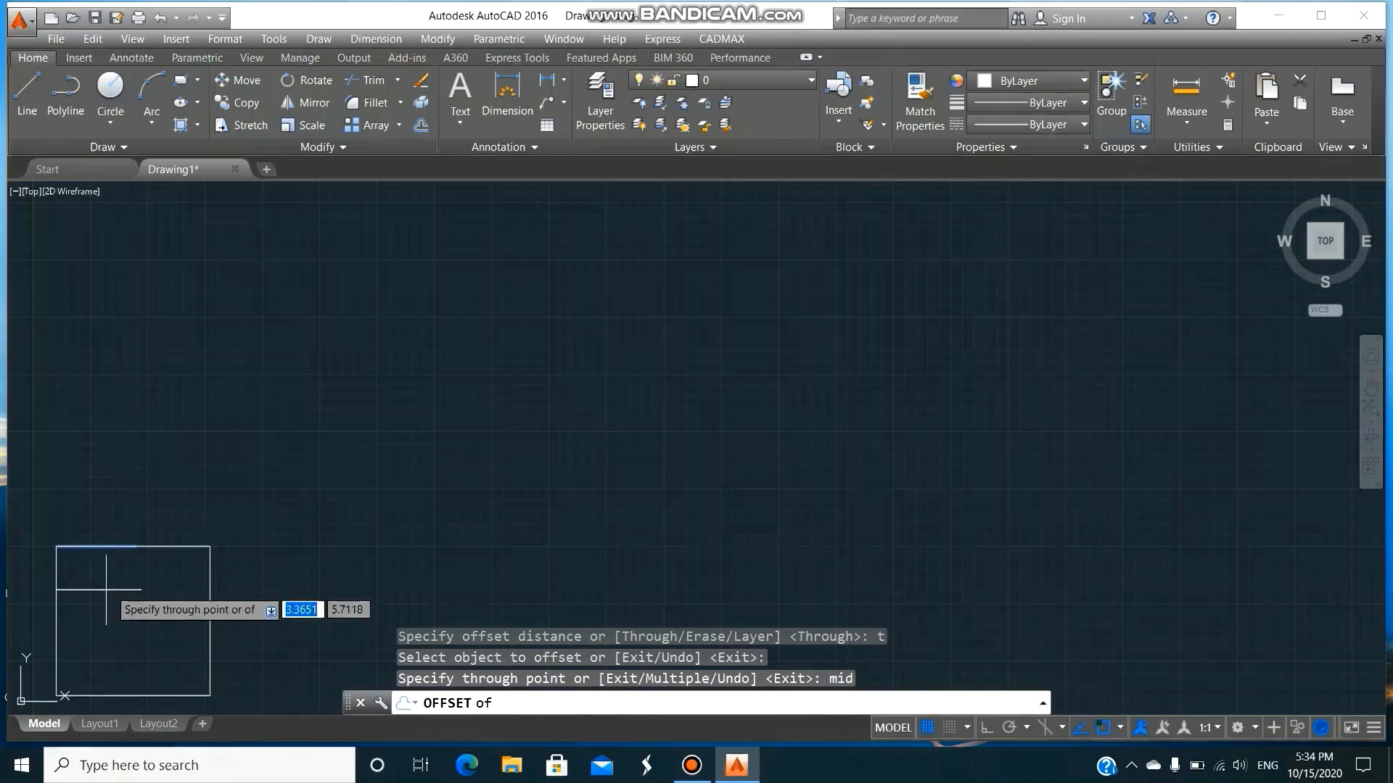
click(55, 620)
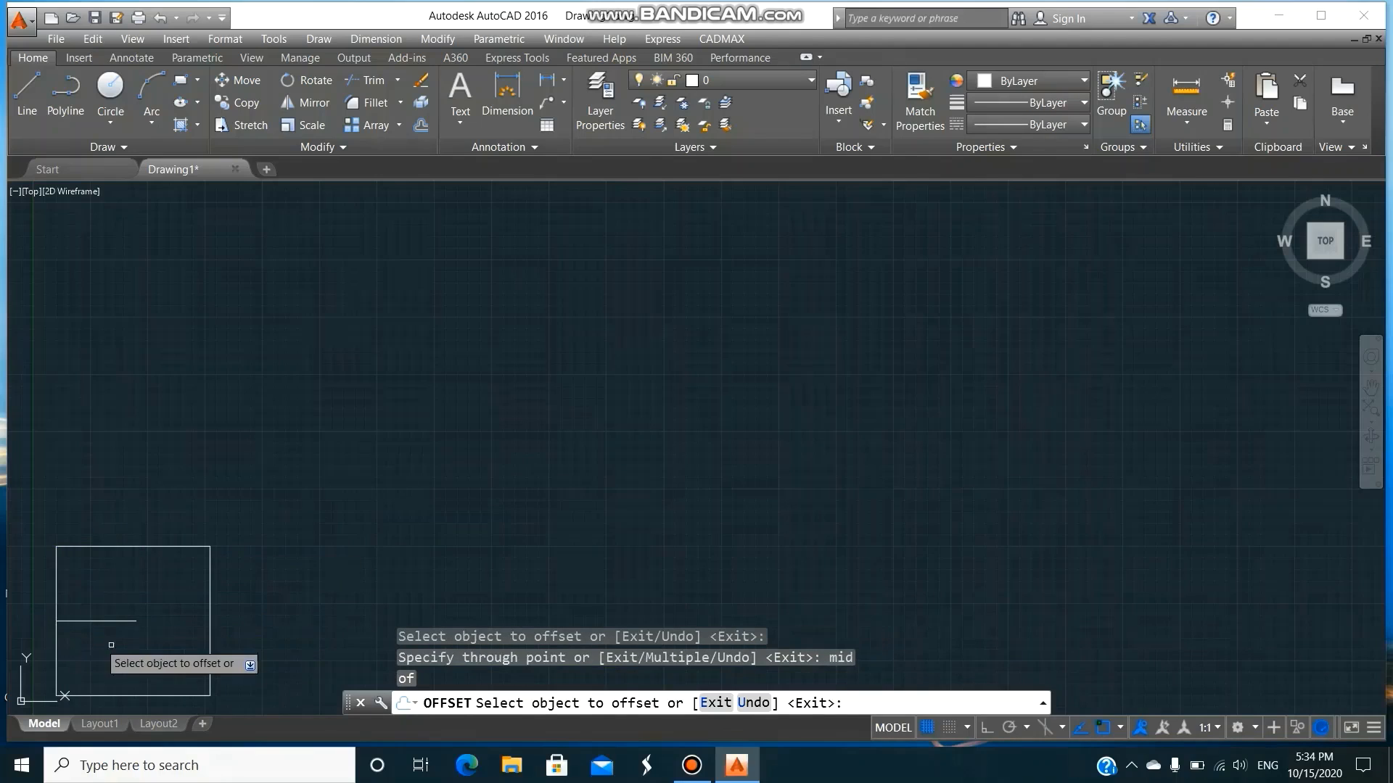
- Offset the outline's right side through the free end of the inner horizontal line and end the Offset command
click(209, 637)
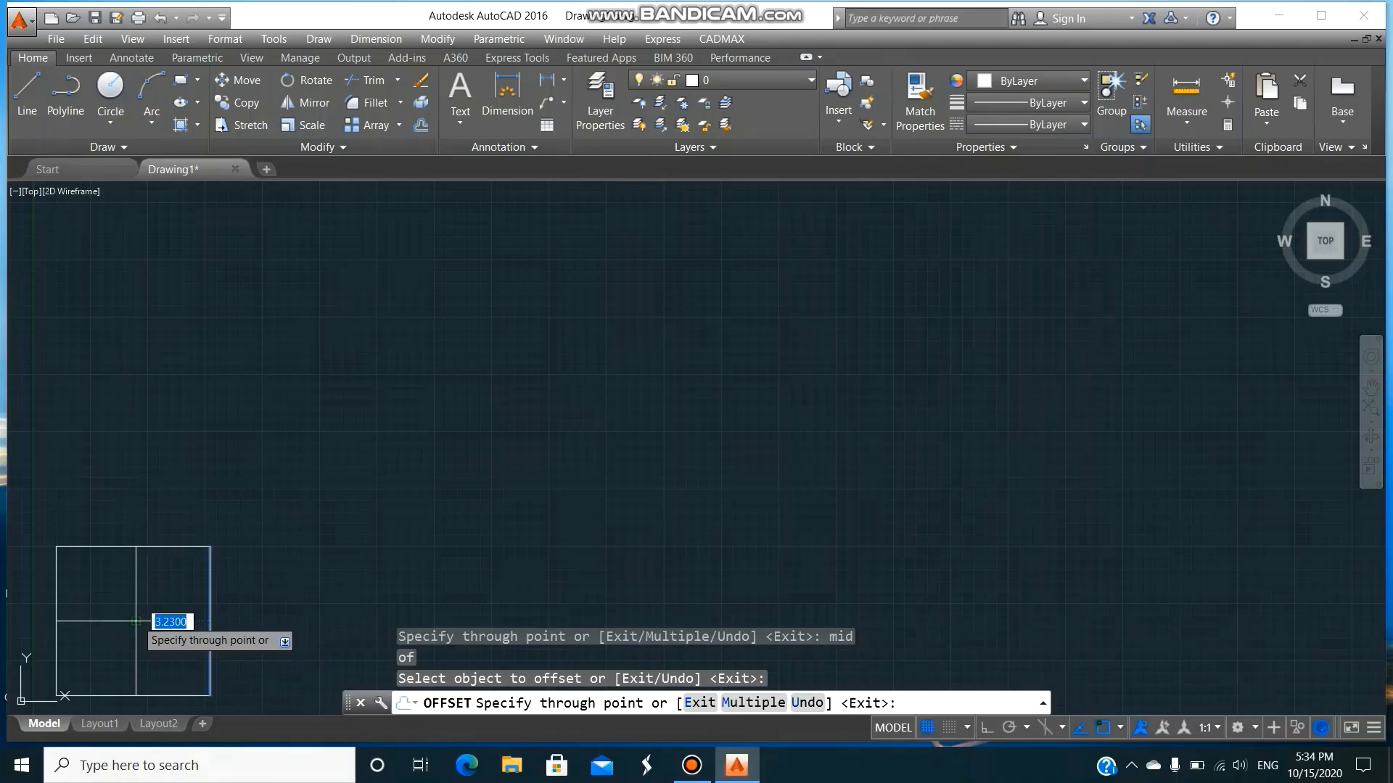
click(137, 623)
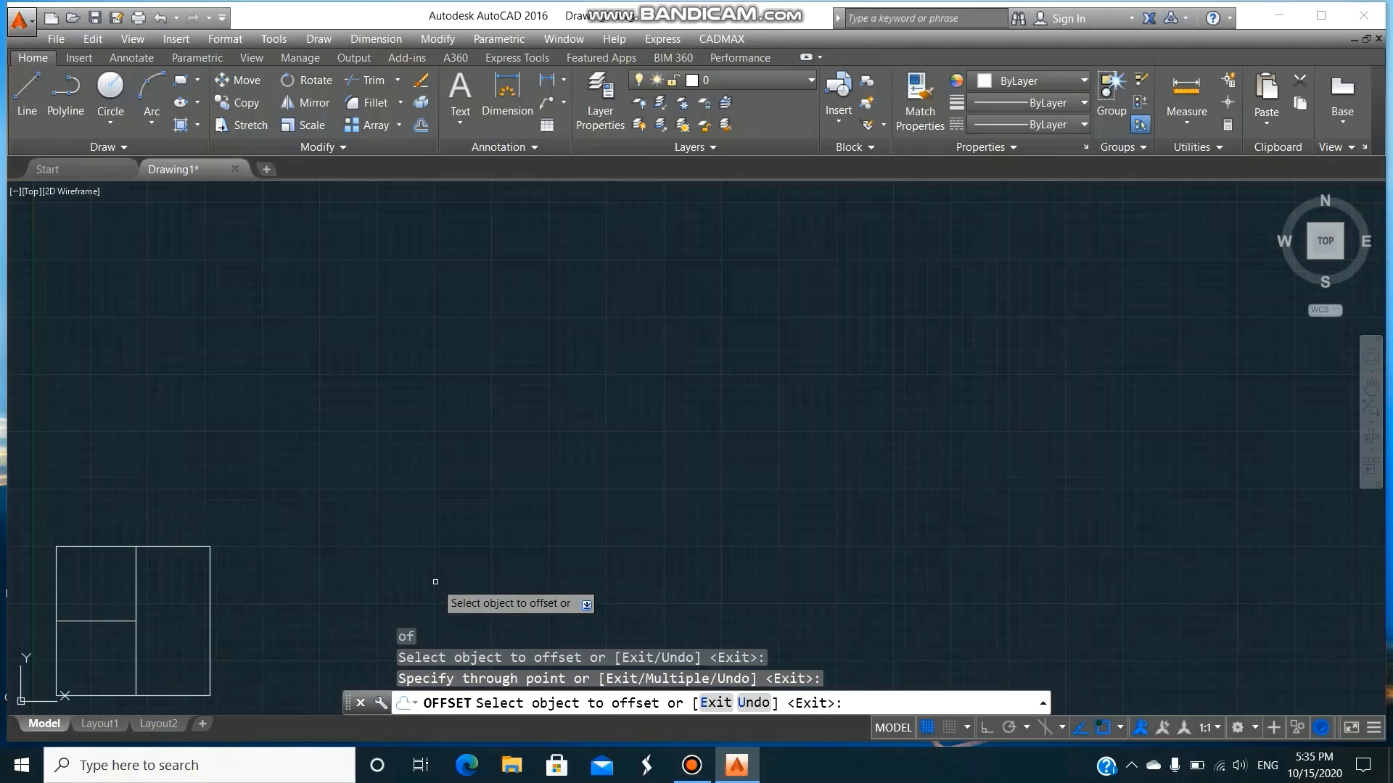
key(Return)
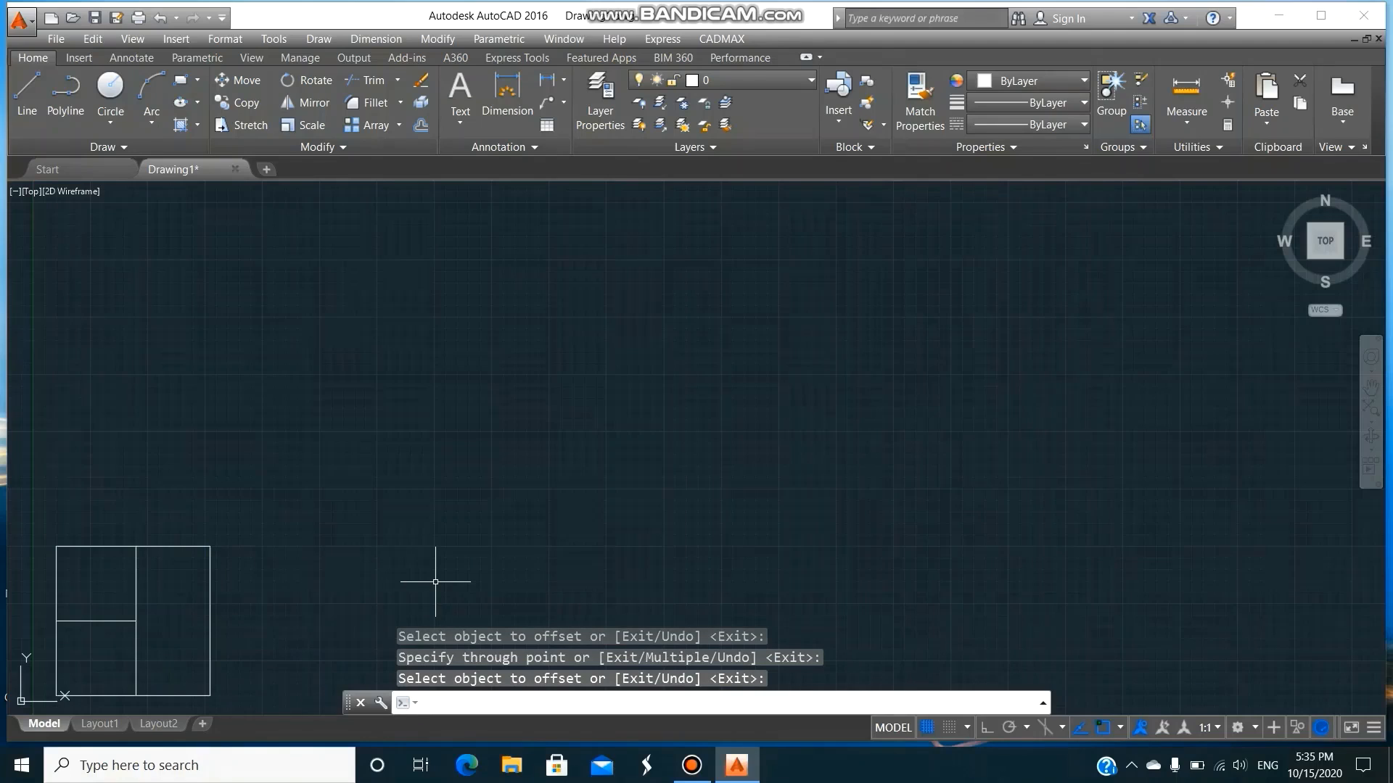
key(Escape)
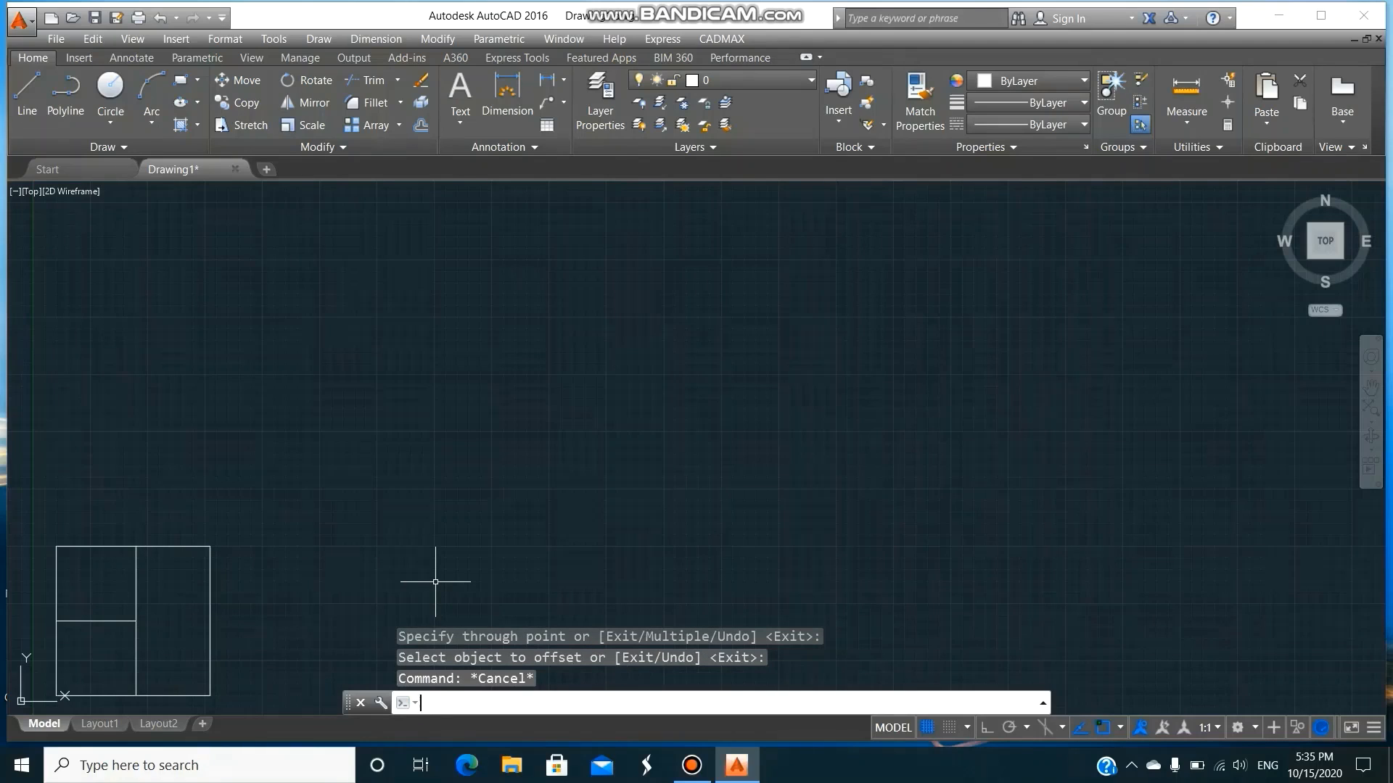
- Insert block C at the outline's lower-left corner with a uniform scale factor of 0.23 and a rotation angle of 0
scroll(435, 582, down, 2)
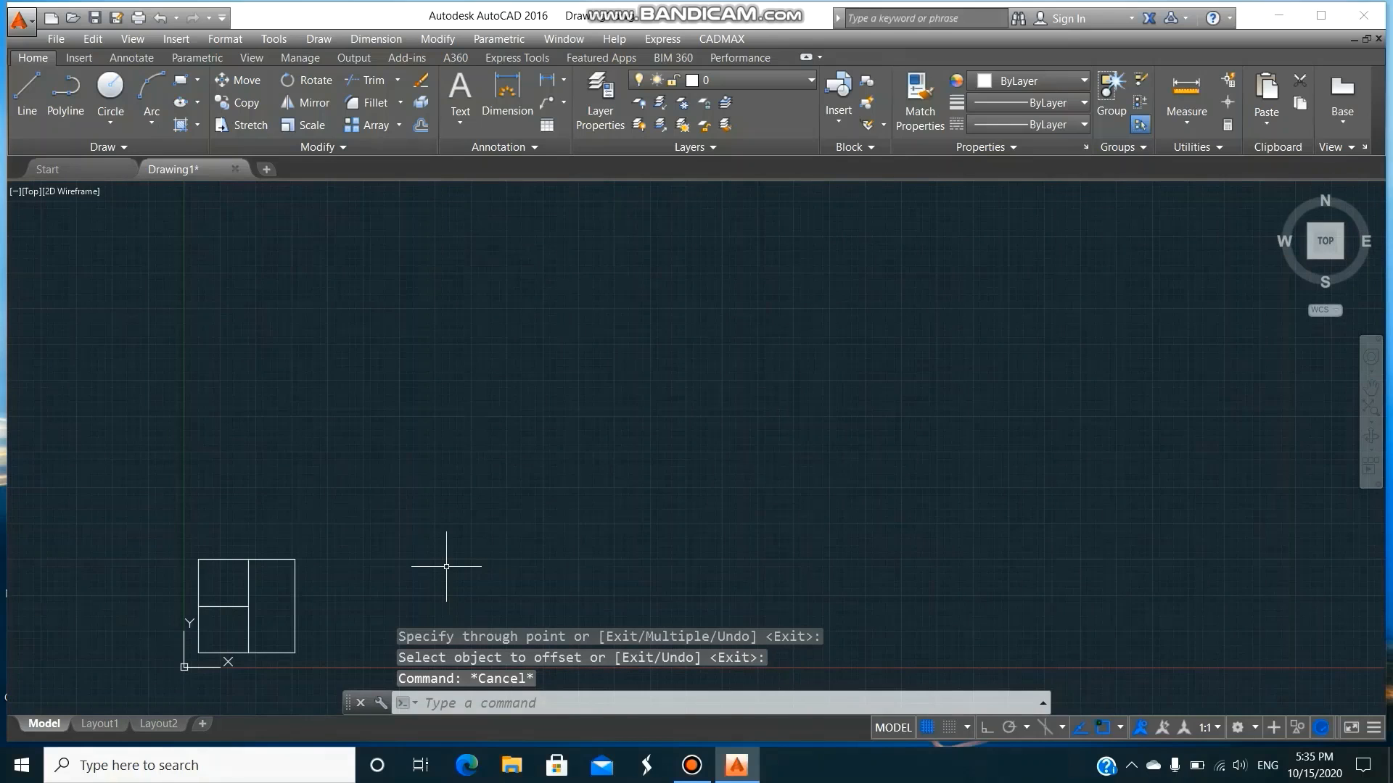
text(i)
key(Return)
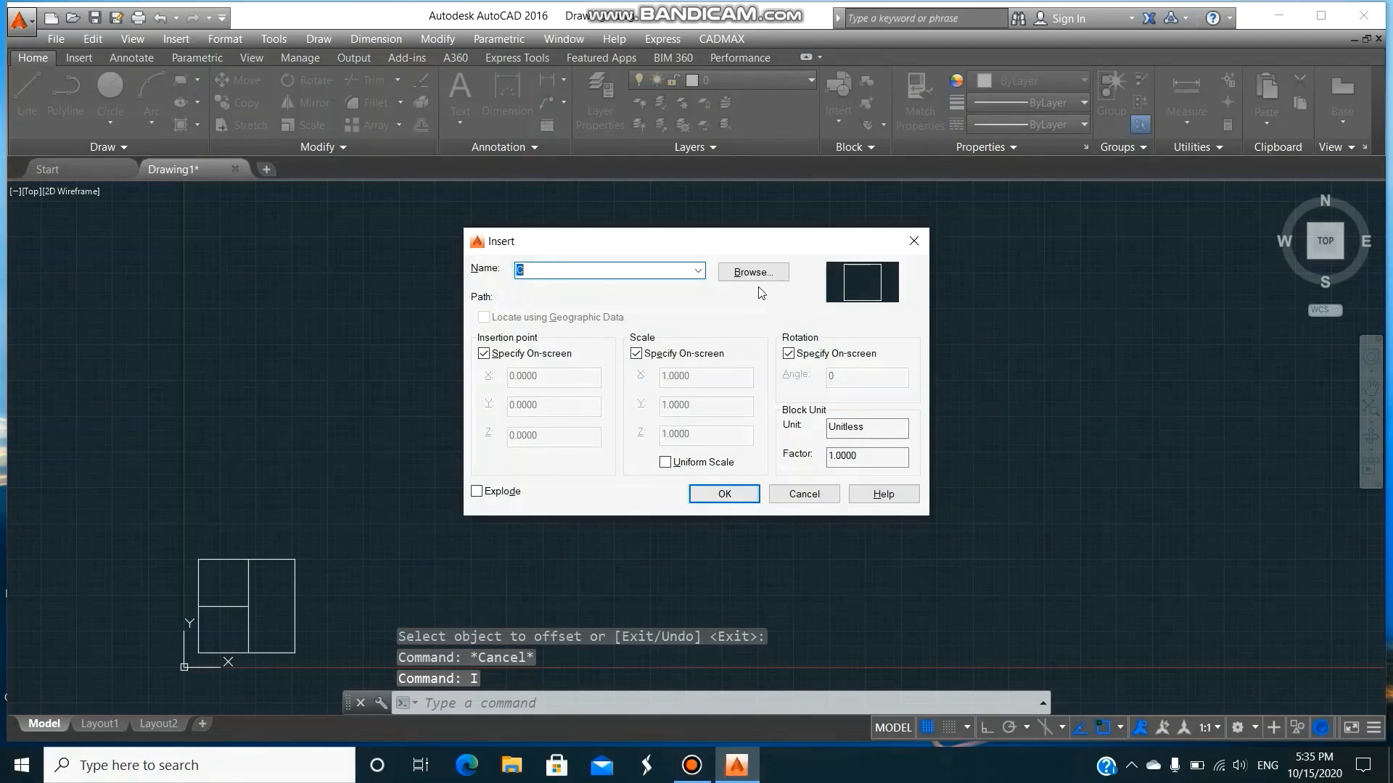
click(698, 271)
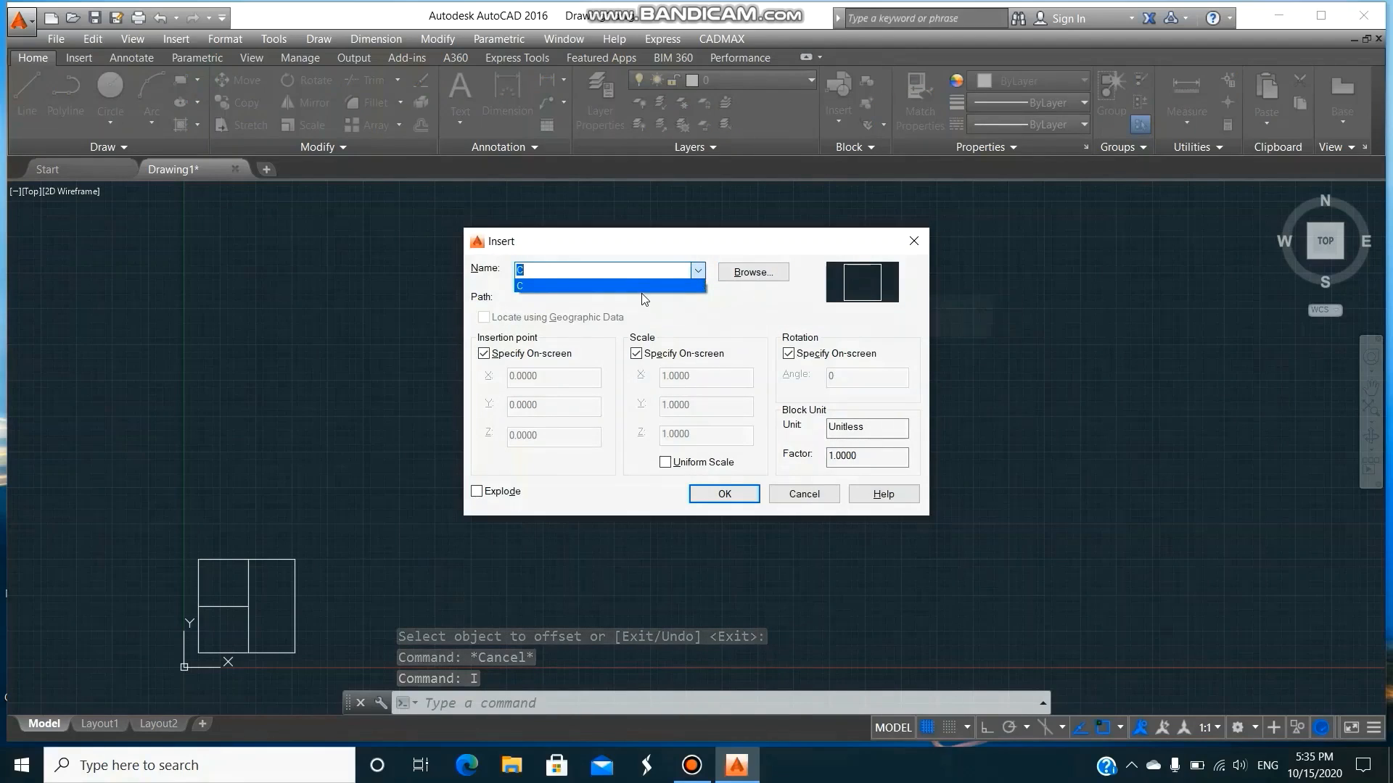
click(641, 290)
click(740, 500)
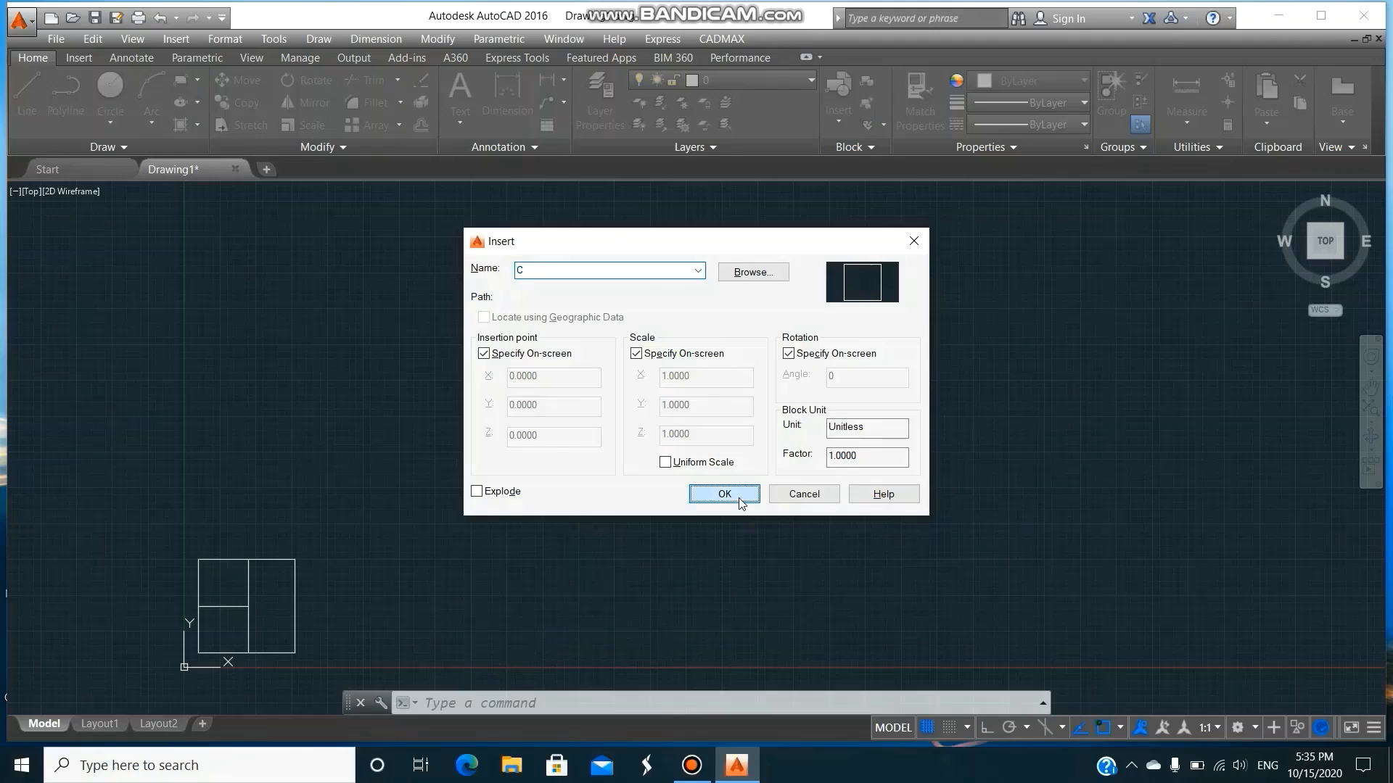
click(198, 652)
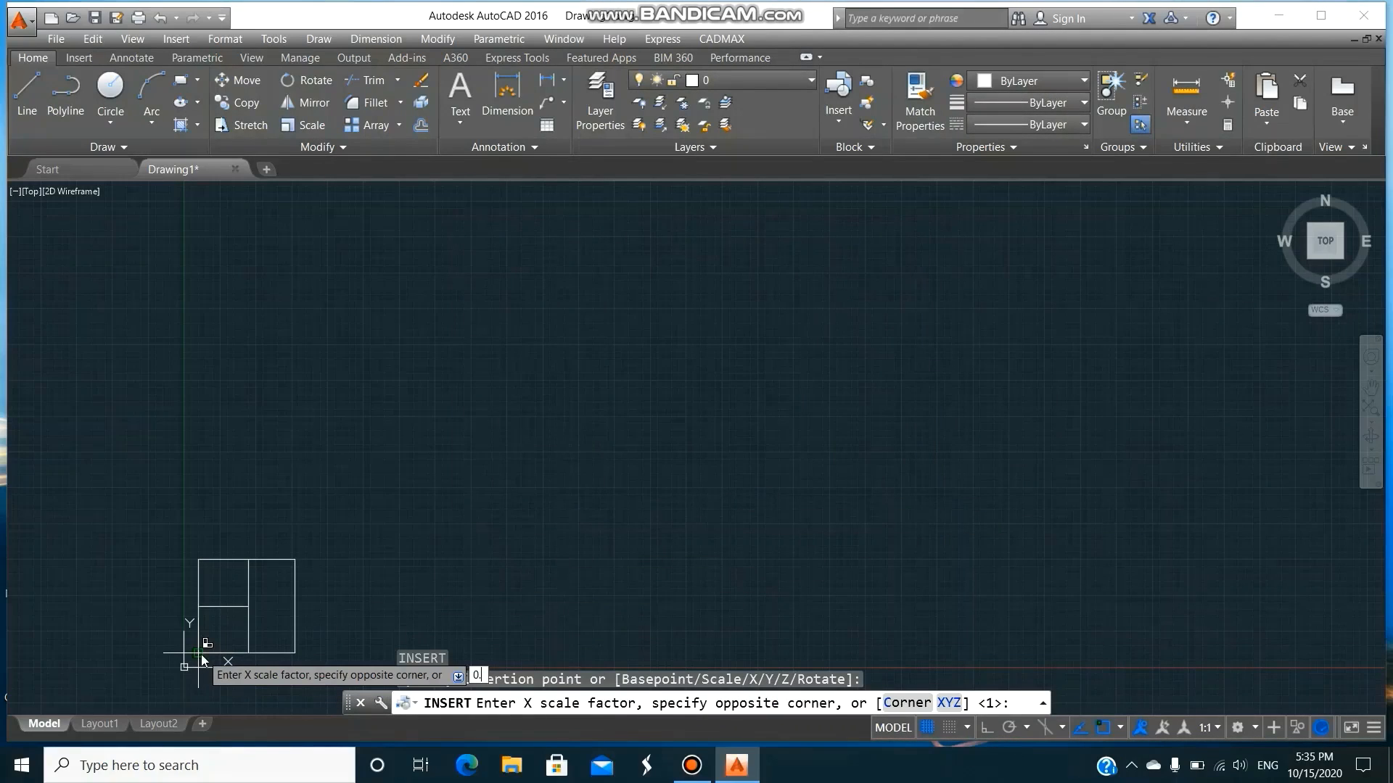
text(0.23)
key(Return)
key(Return)
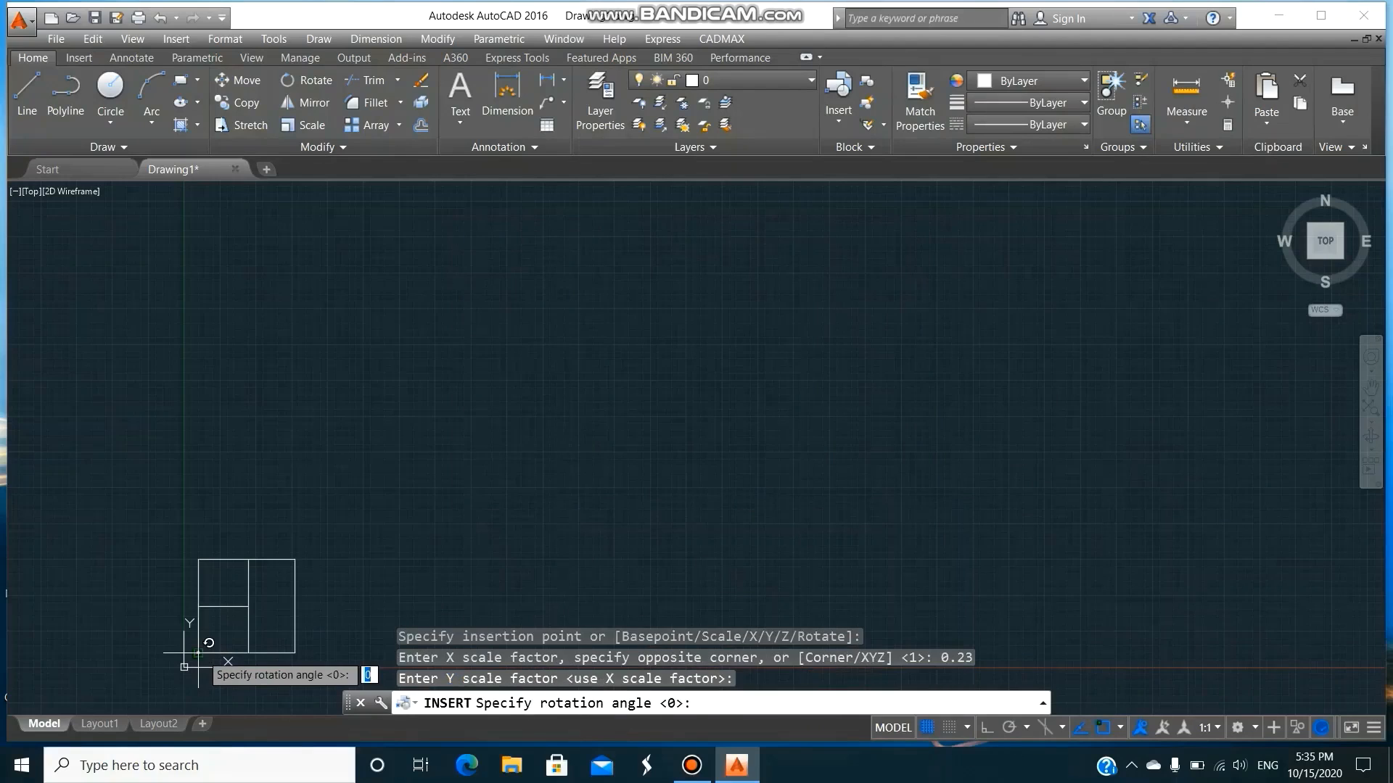
key(Return)
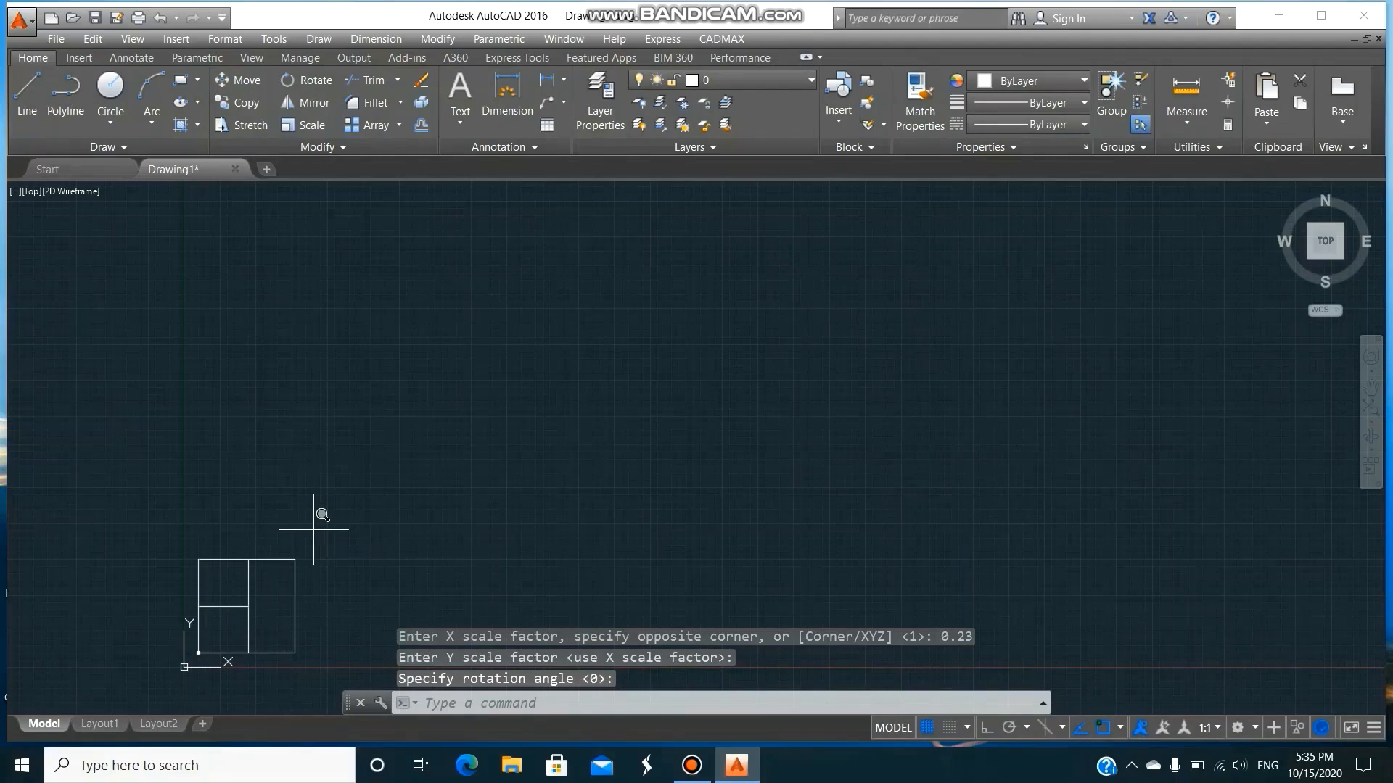
- Copy the last placed column block from its insertion point to the outline's upper-left corner
text(z)
key(Return)
text(w)
key(Return)
click(150, 504)
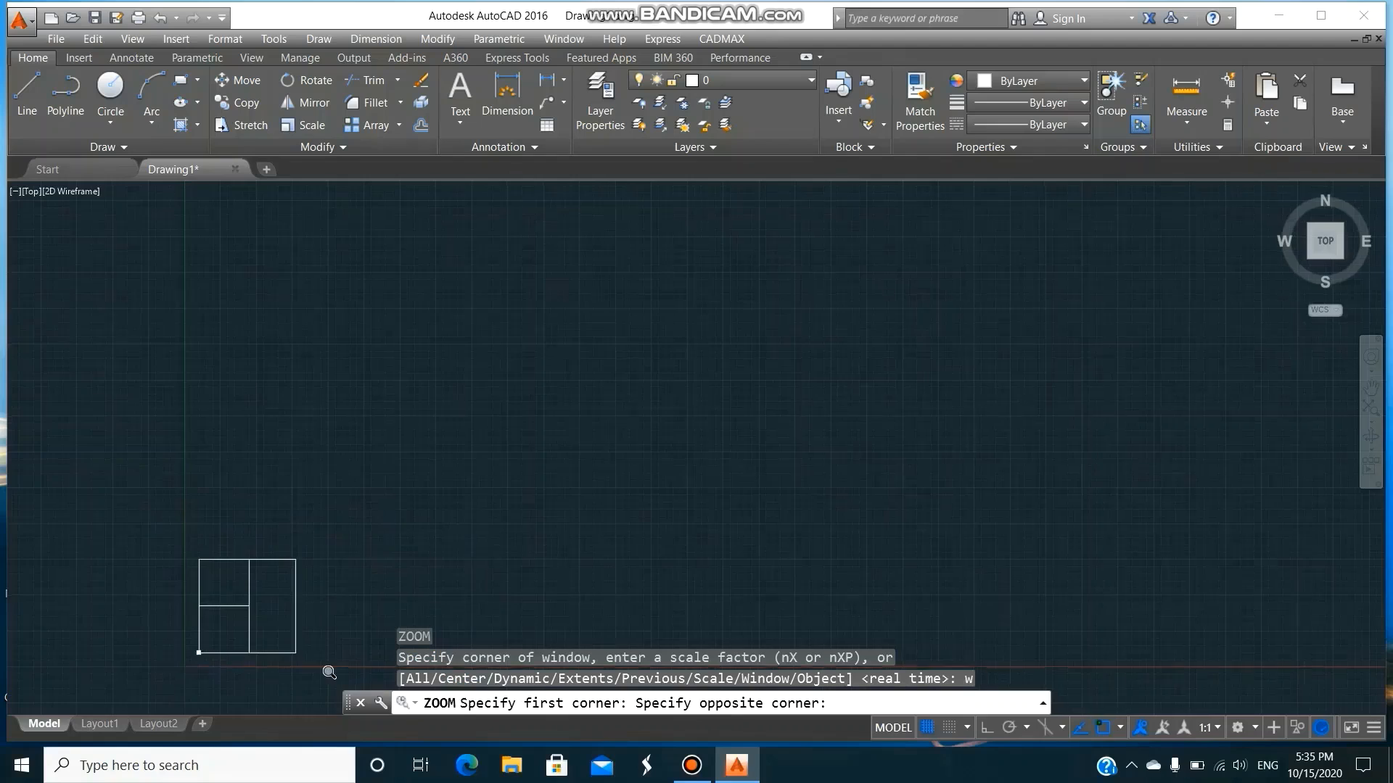
click(319, 671)
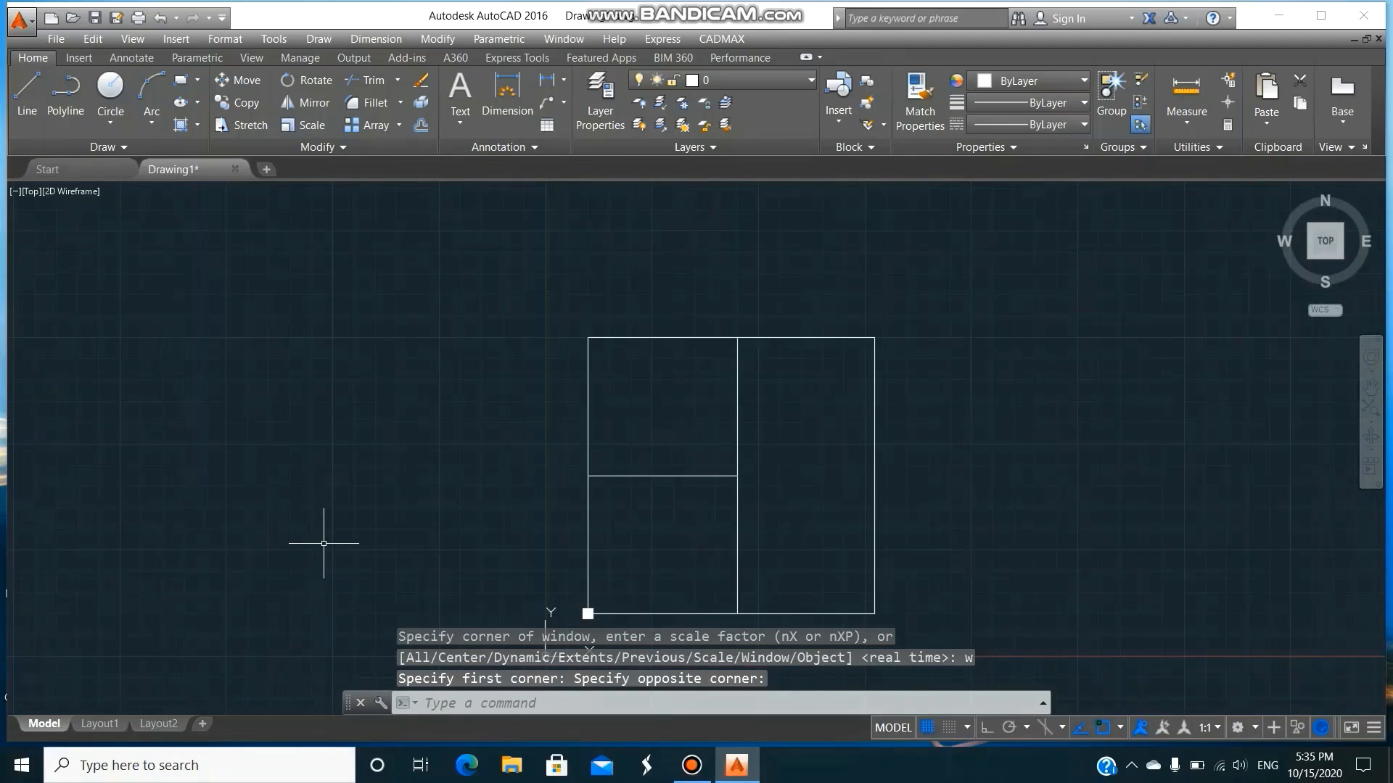
text(co)
key(Return)
text(l)
key(Return)
key(Return)
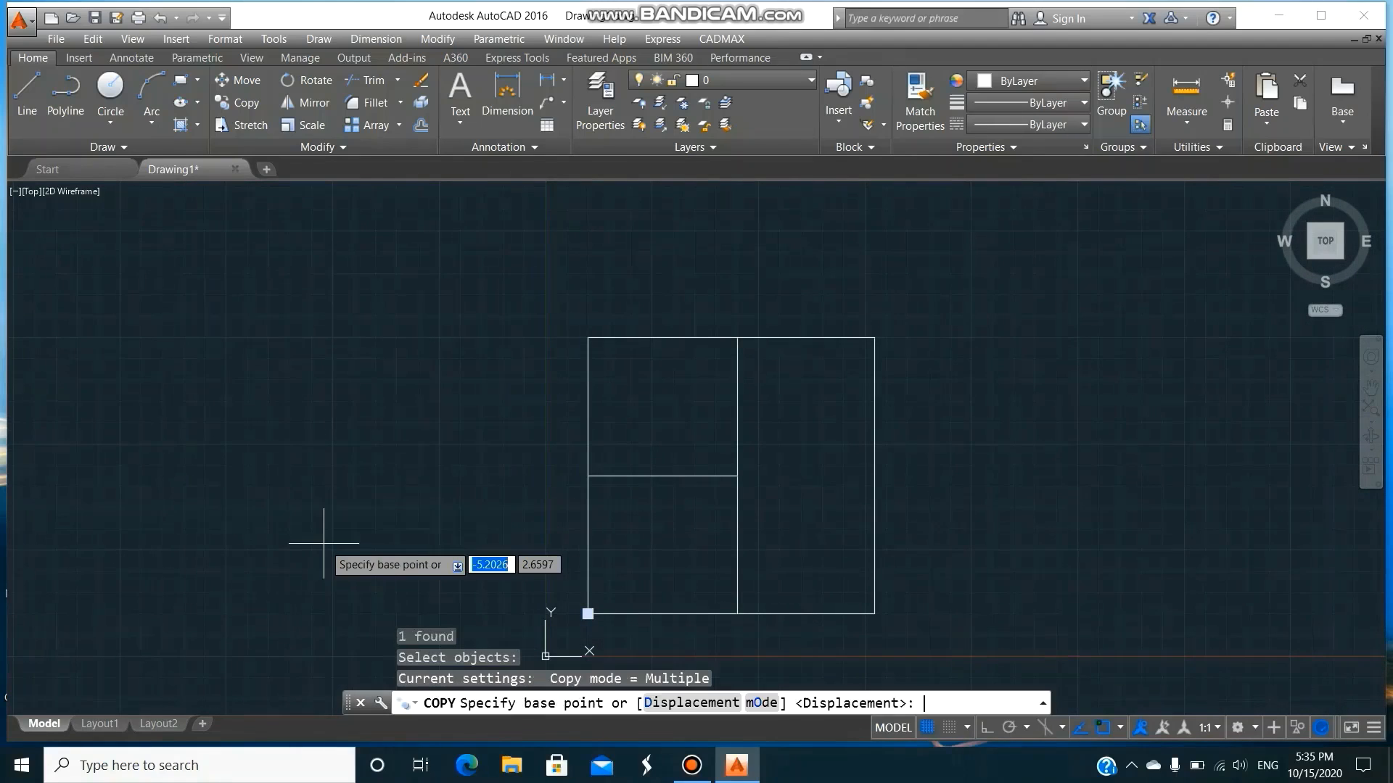
text(ins)
key(Return)
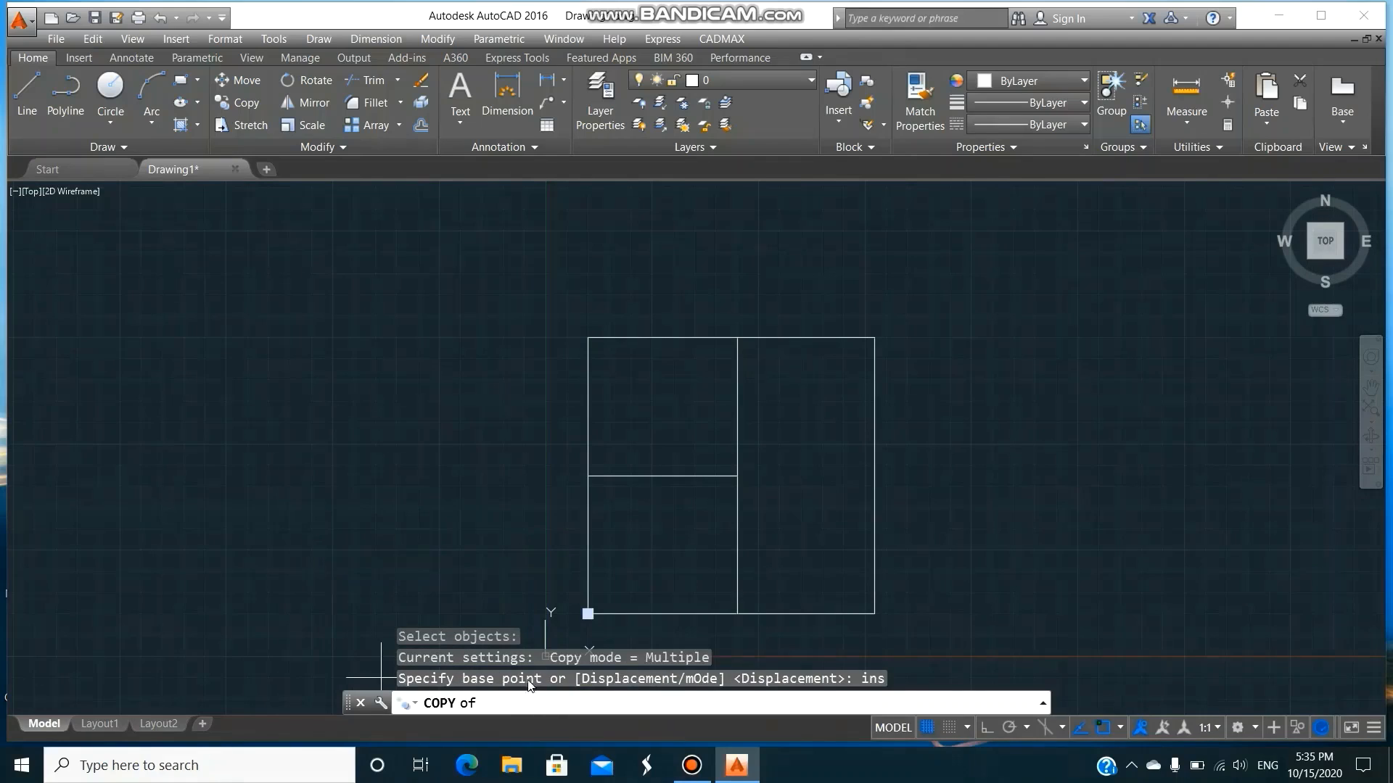
click(587, 614)
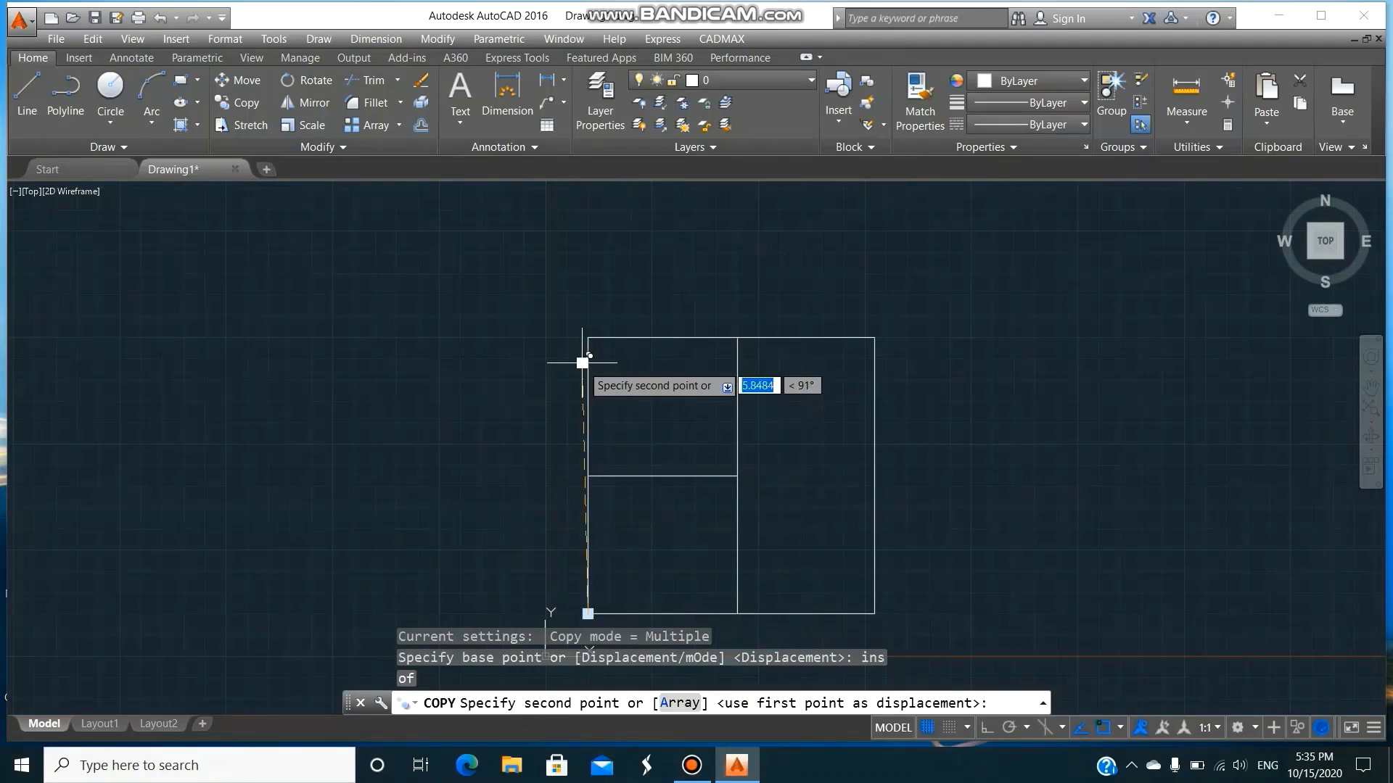
click(587, 335)
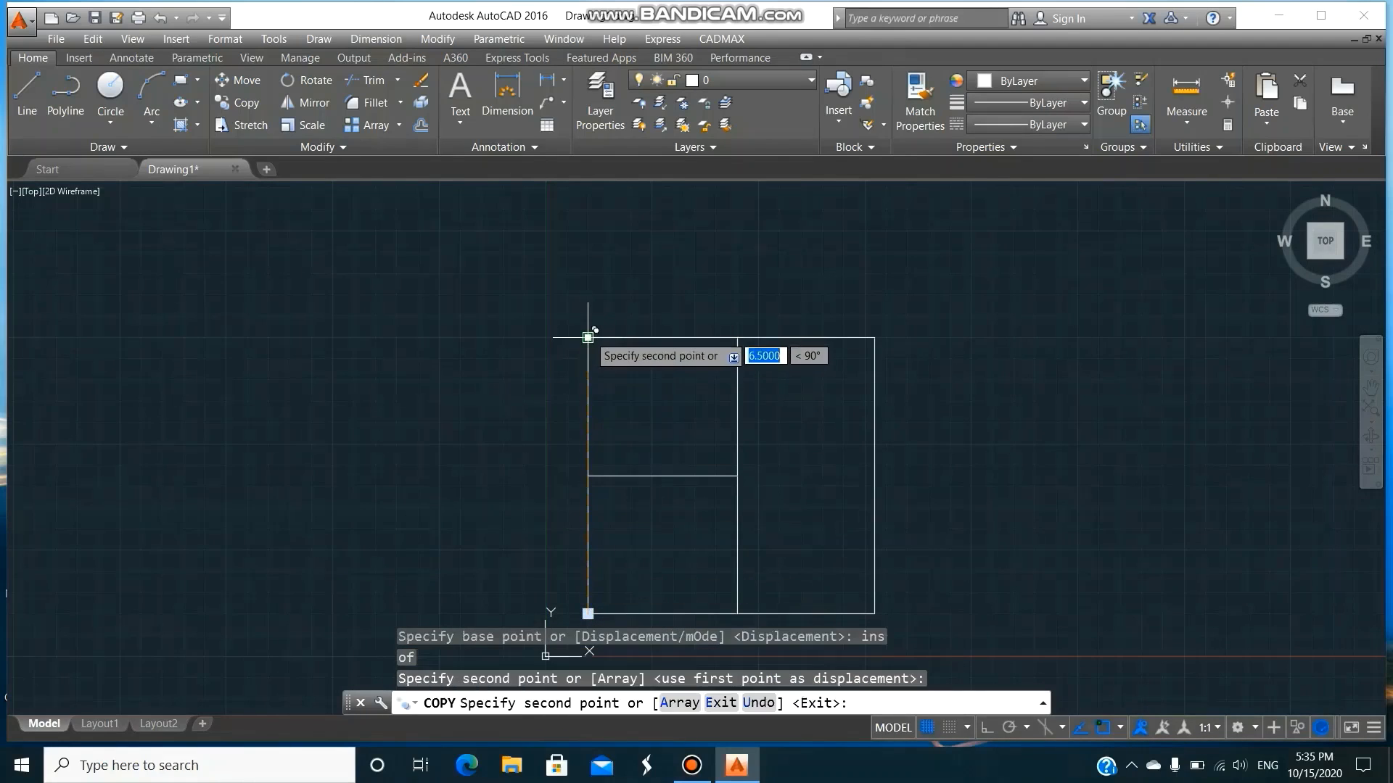
- Place further column copies at the outline's upper-right and lower-right corners and at both ends of the inner vertical line
click(878, 337)
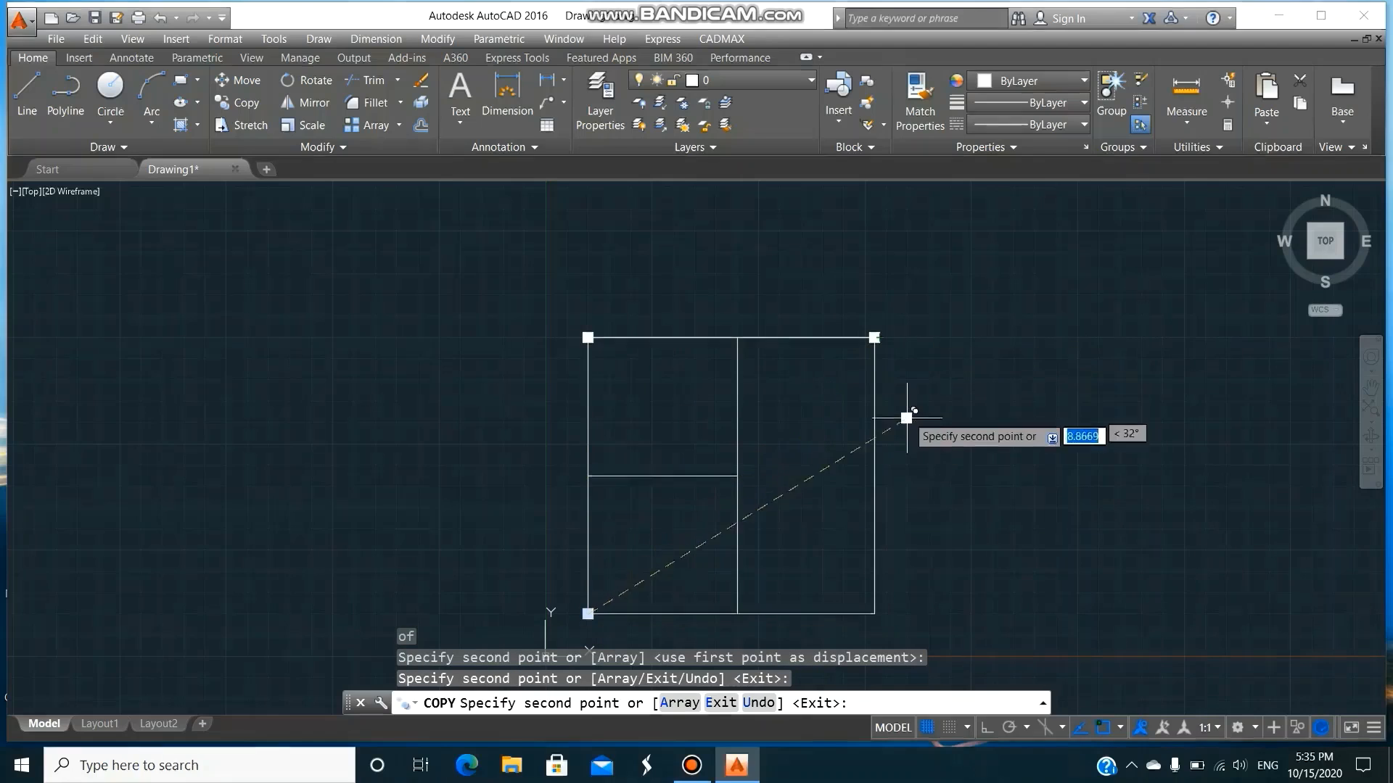
click(874, 613)
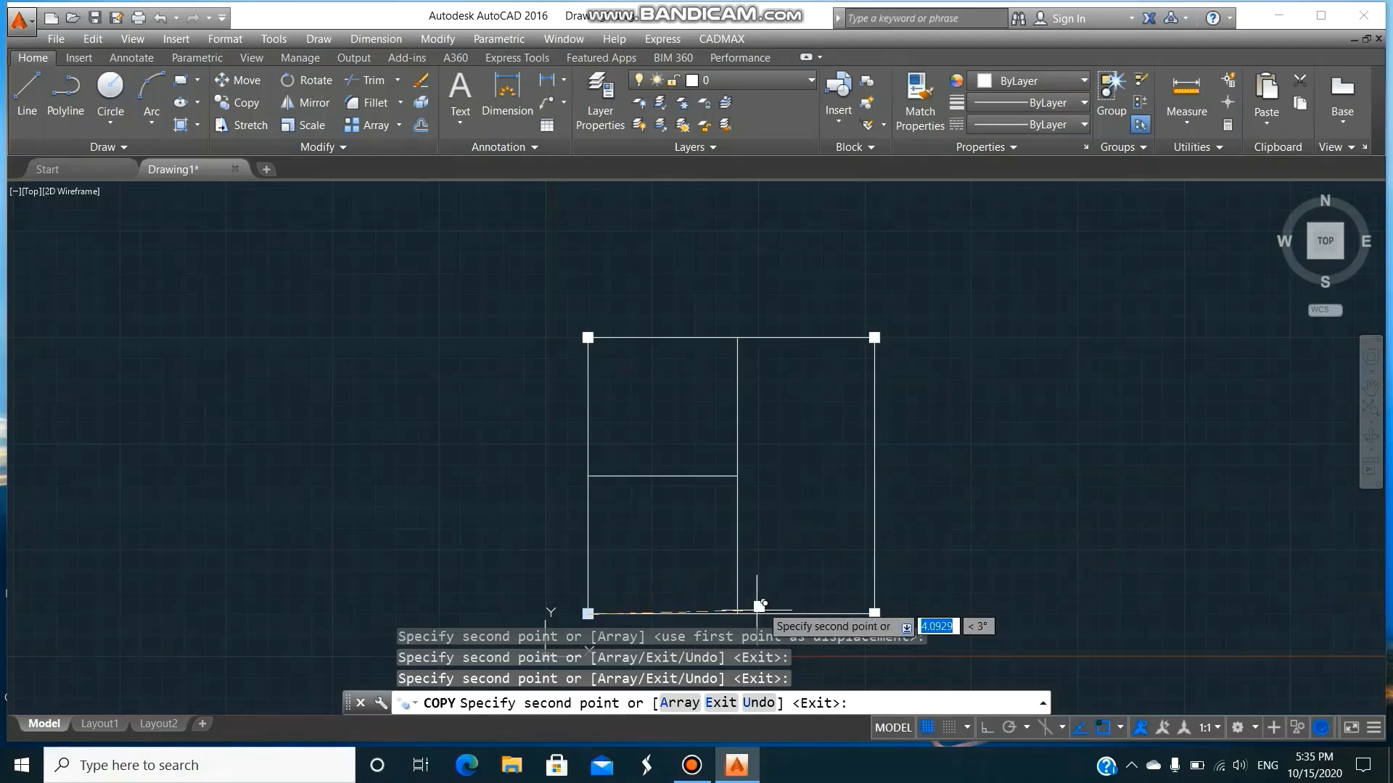
click(738, 613)
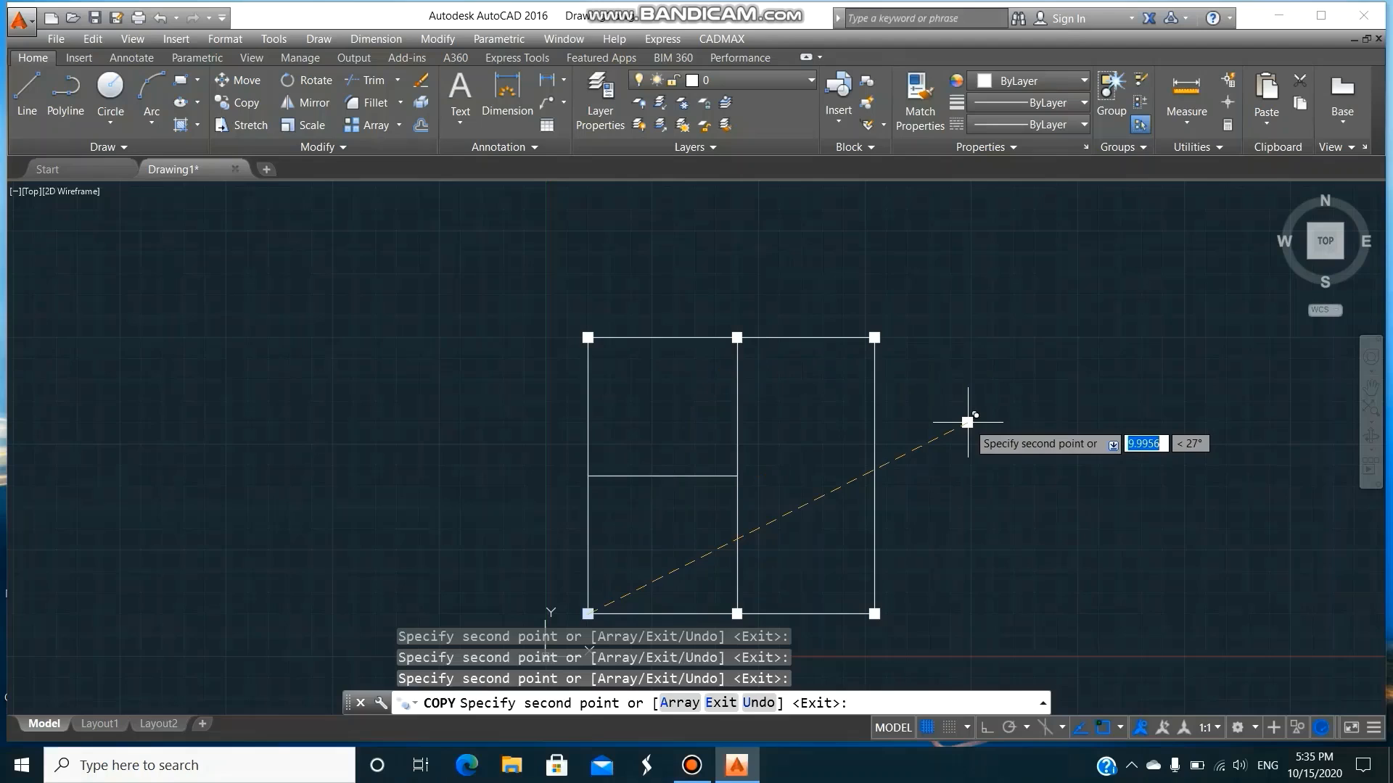
key(Return)
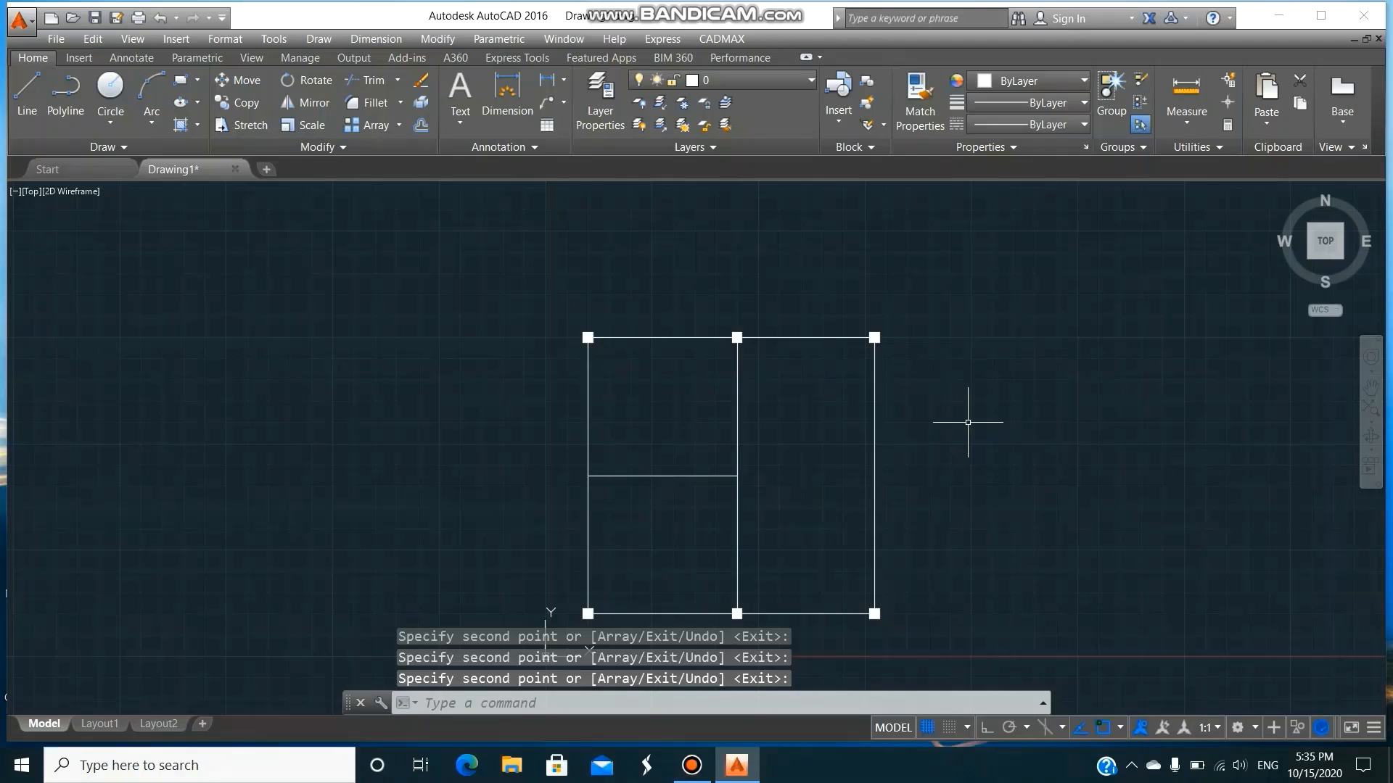
scroll(967, 422, down, 2)
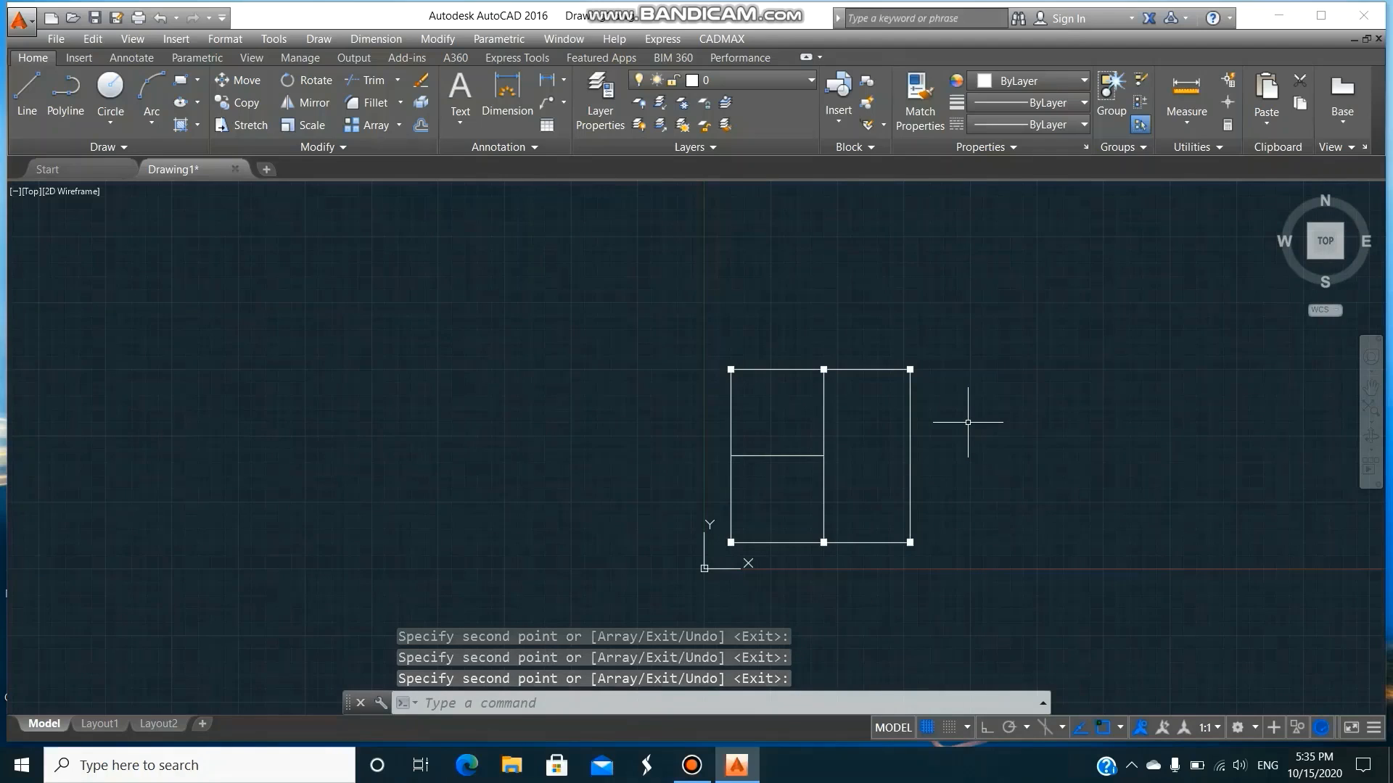
key(Escape)
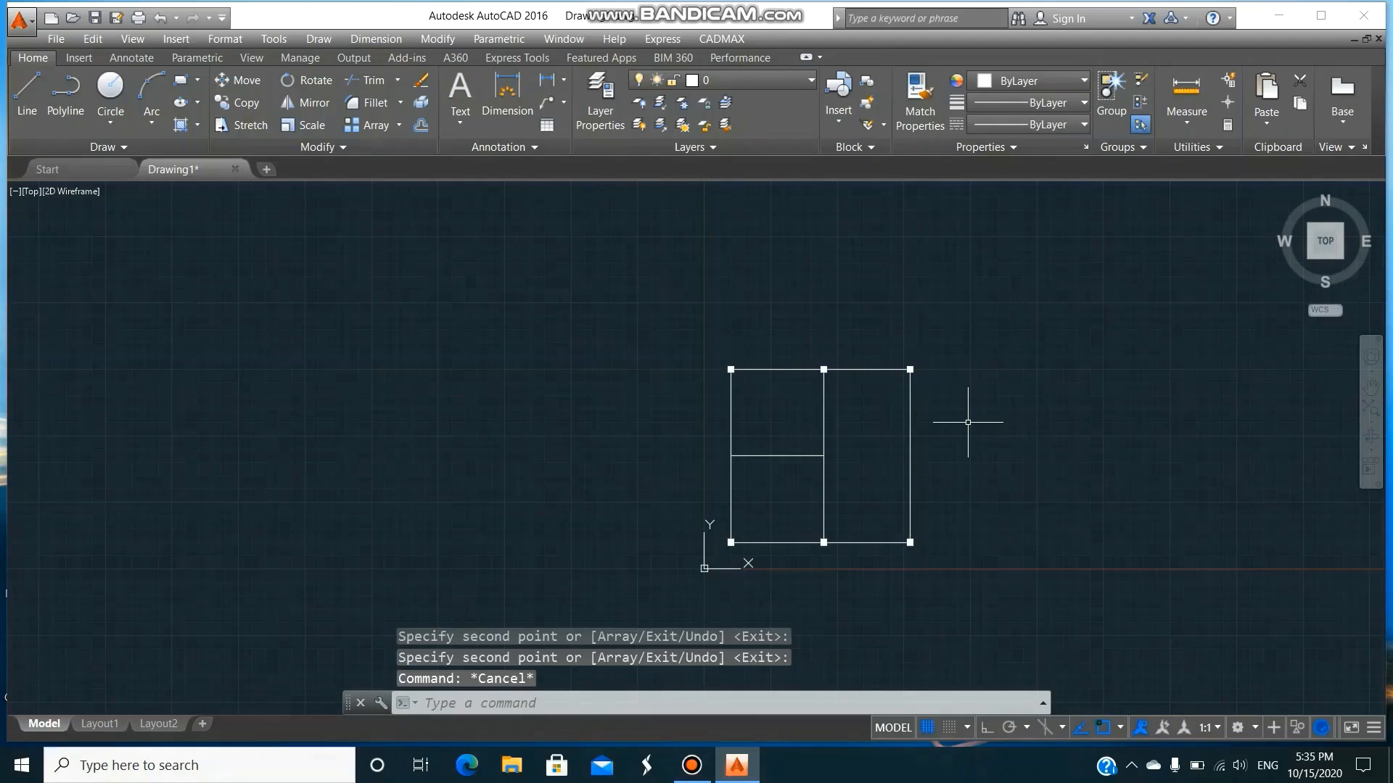
key(Escape)
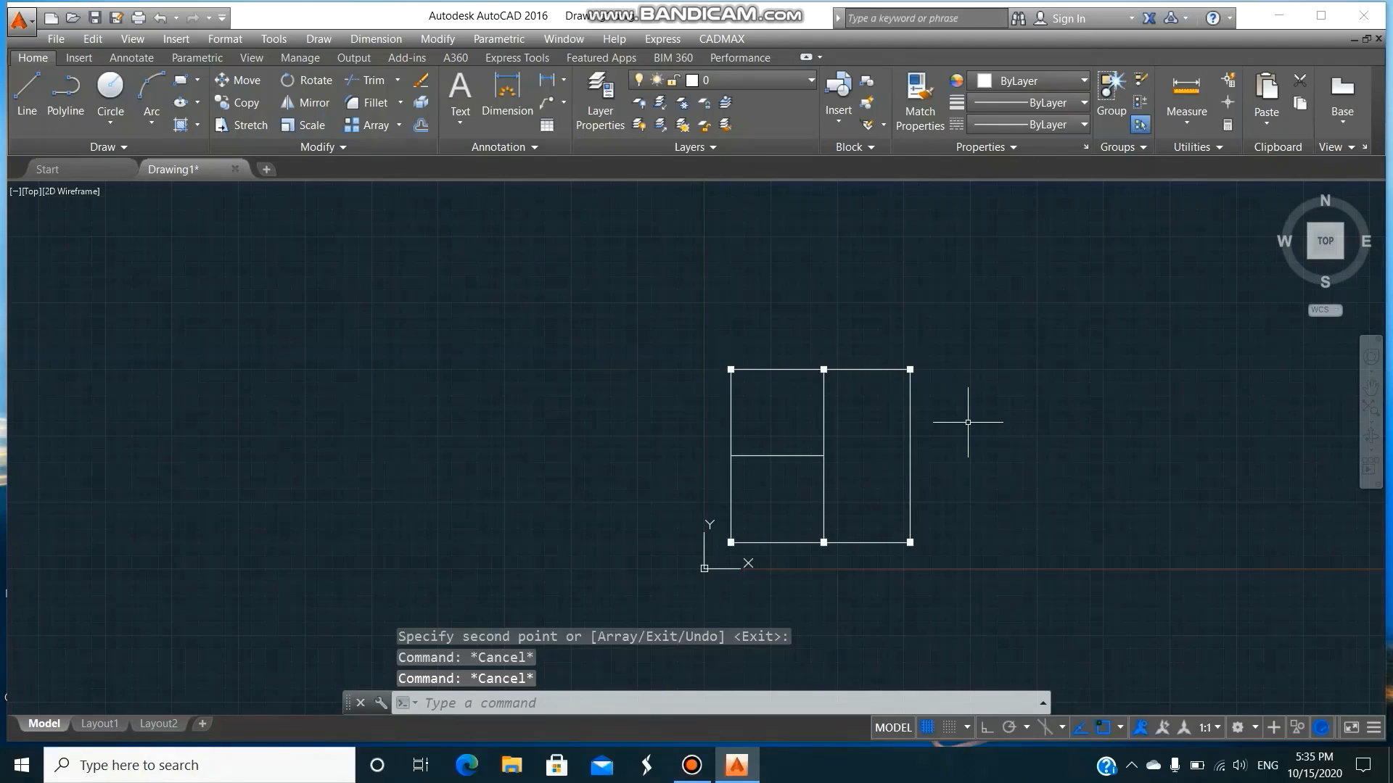
- Set the dimension decimal precision (DIMDEC) to 2
text(dimdec)
key(Return)
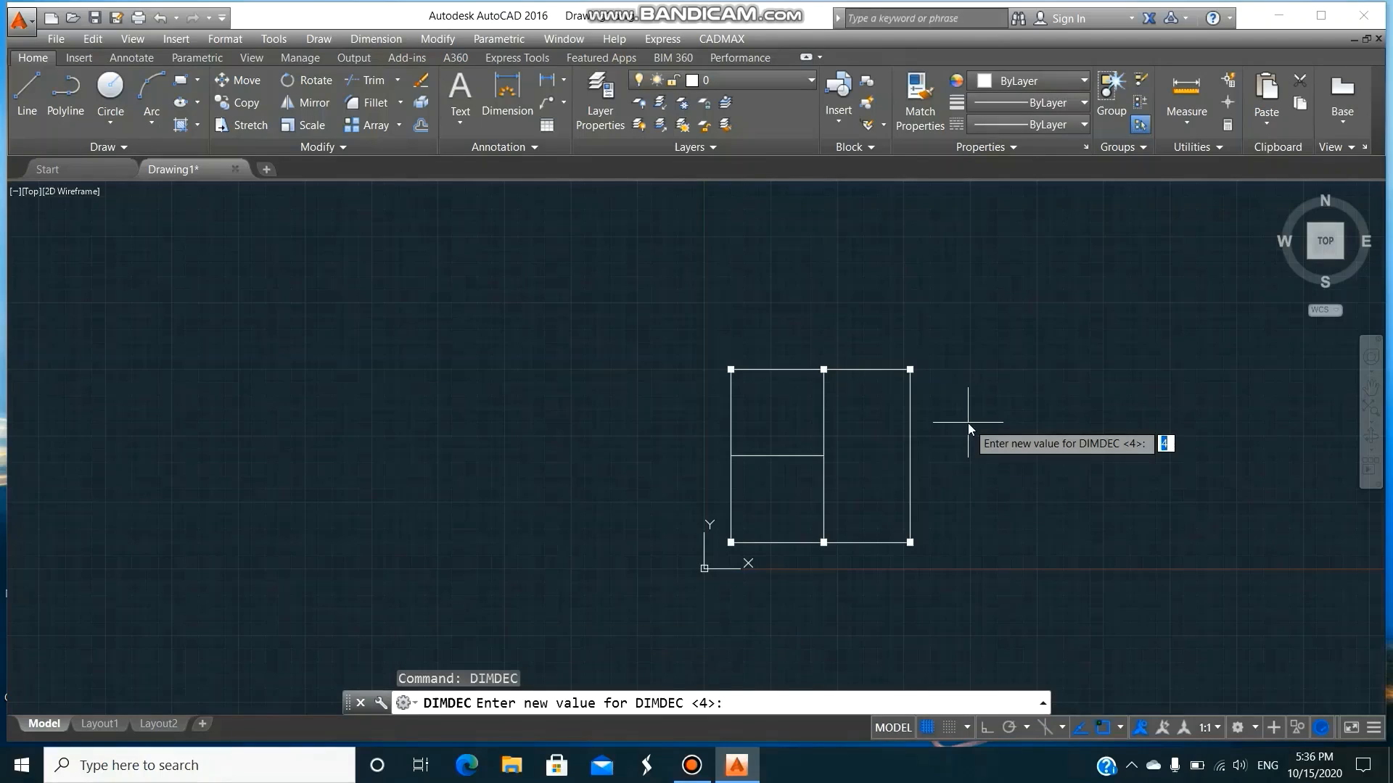
text(2)
key(Return)
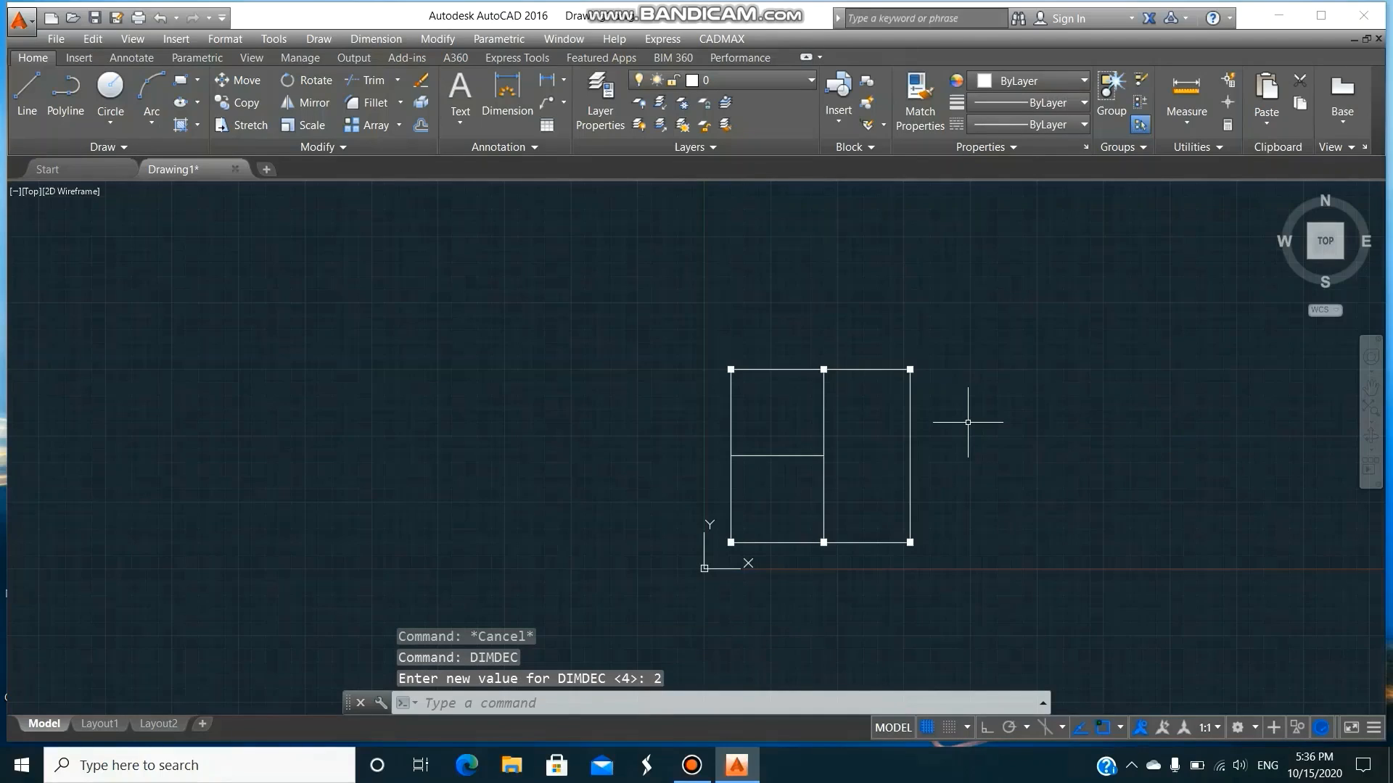
- Dimension the left segment of the outline's lower edge, placing the dimension line just below it
text(dim)
key(Return)
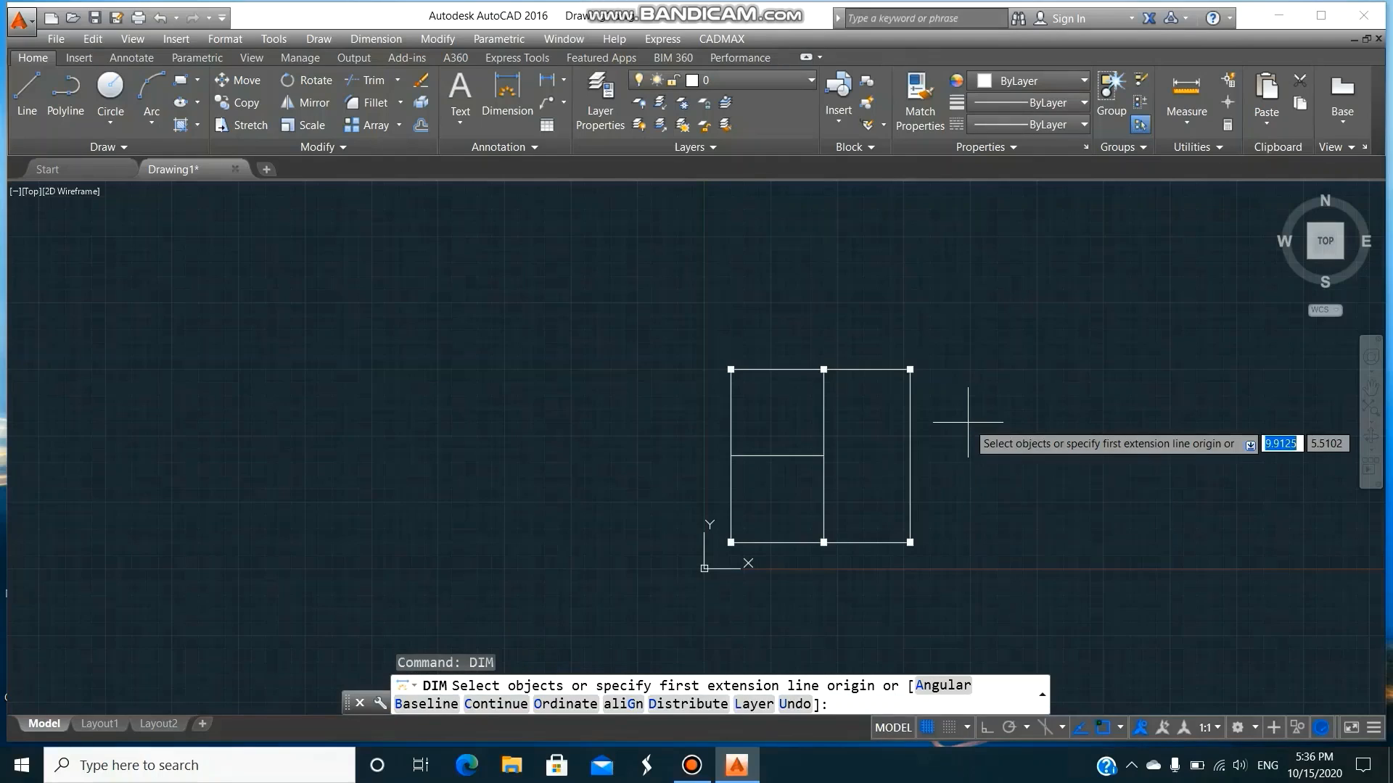
key(Return)
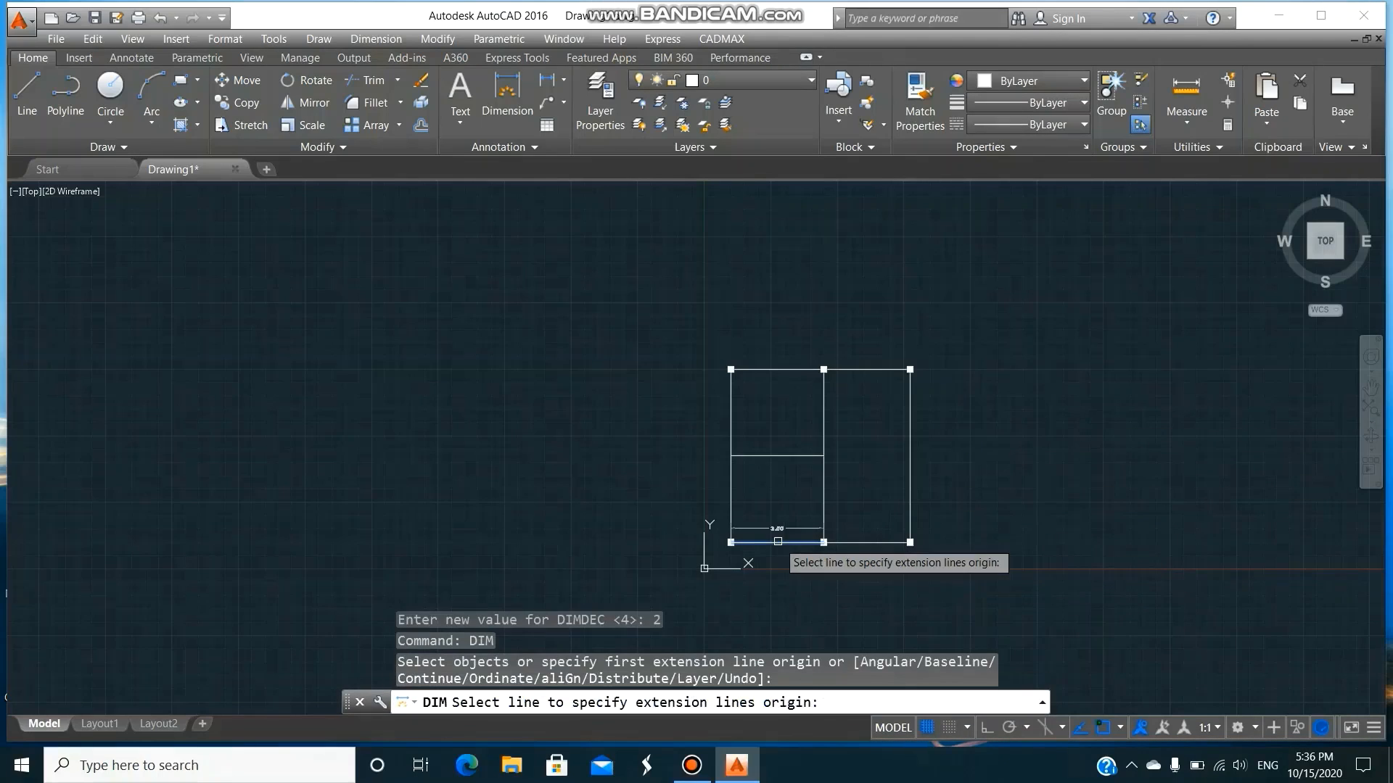
click(779, 546)
click(775, 553)
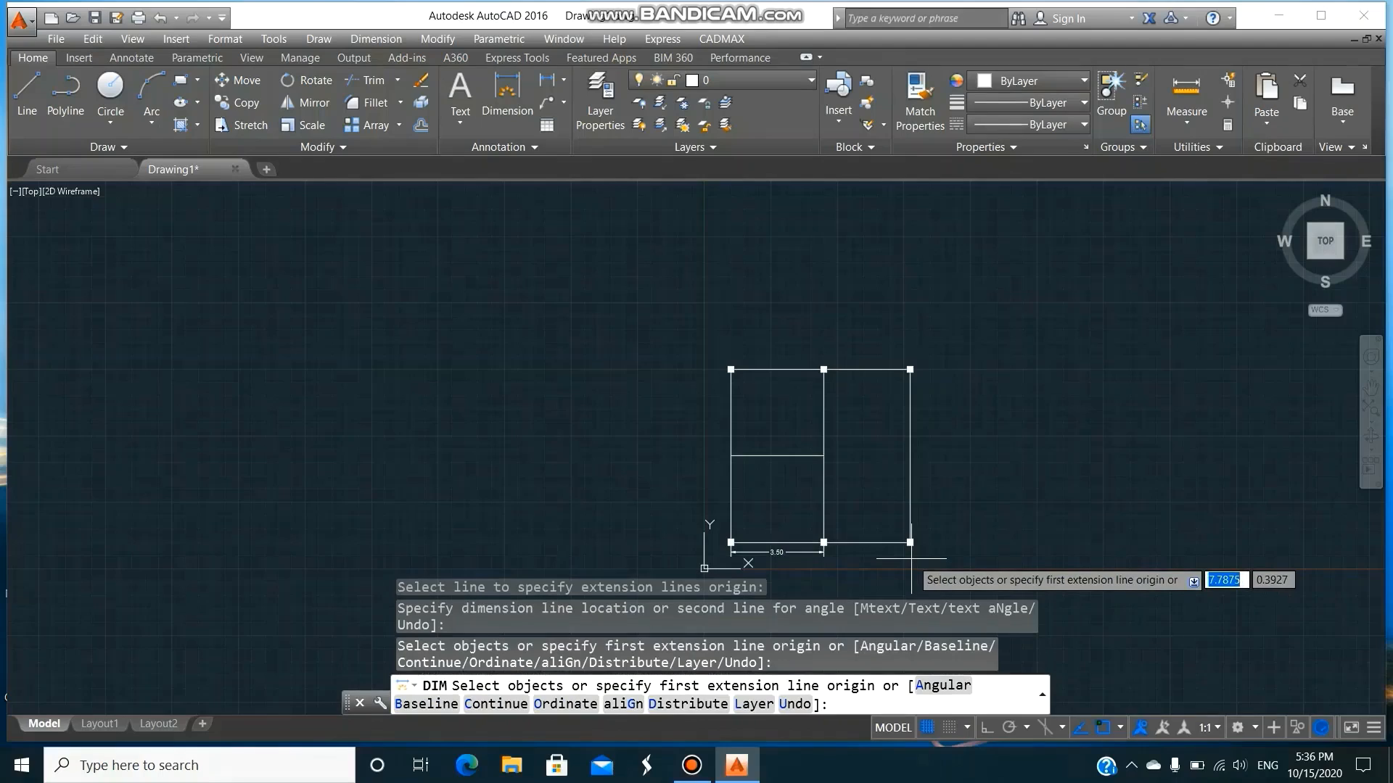
- Continue the lower dimension to the outline's lower-right corner
text(c)
key(Return)
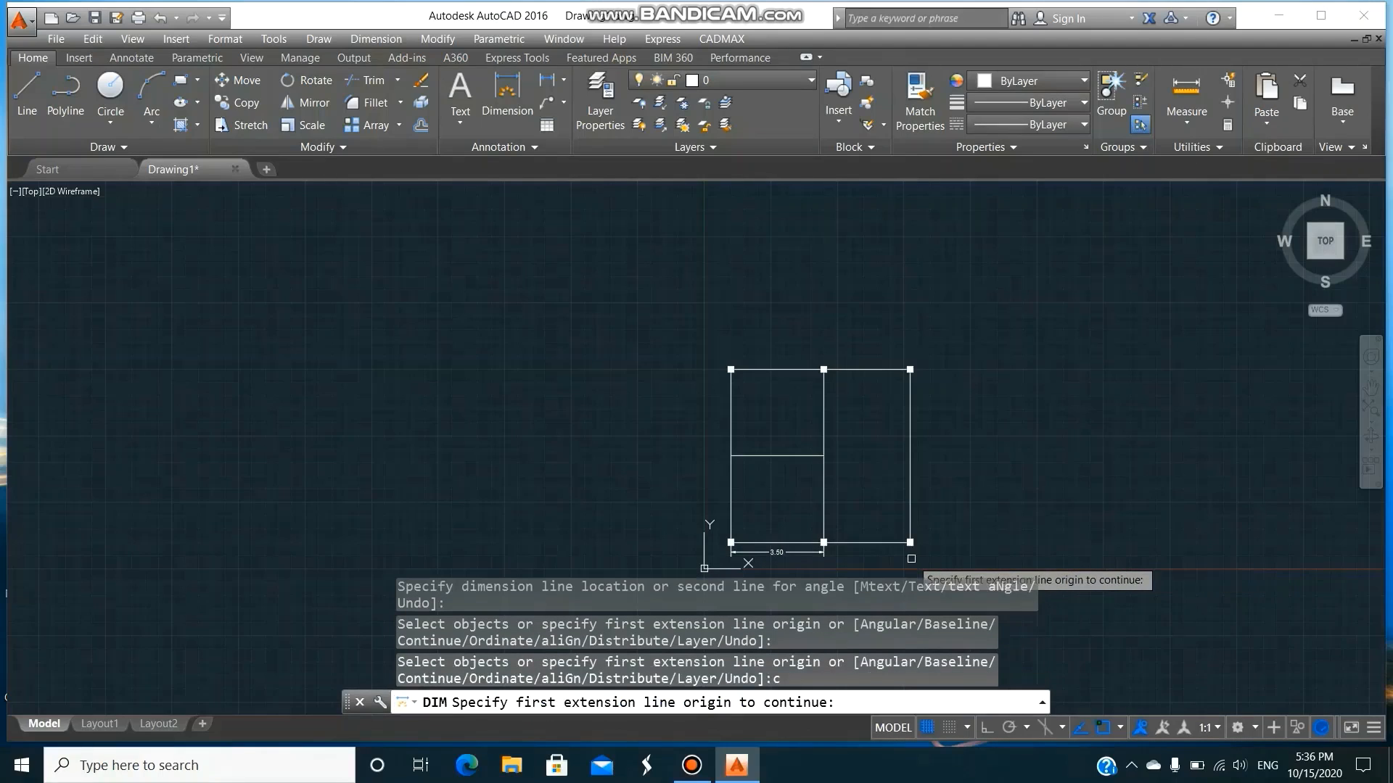
click(798, 554)
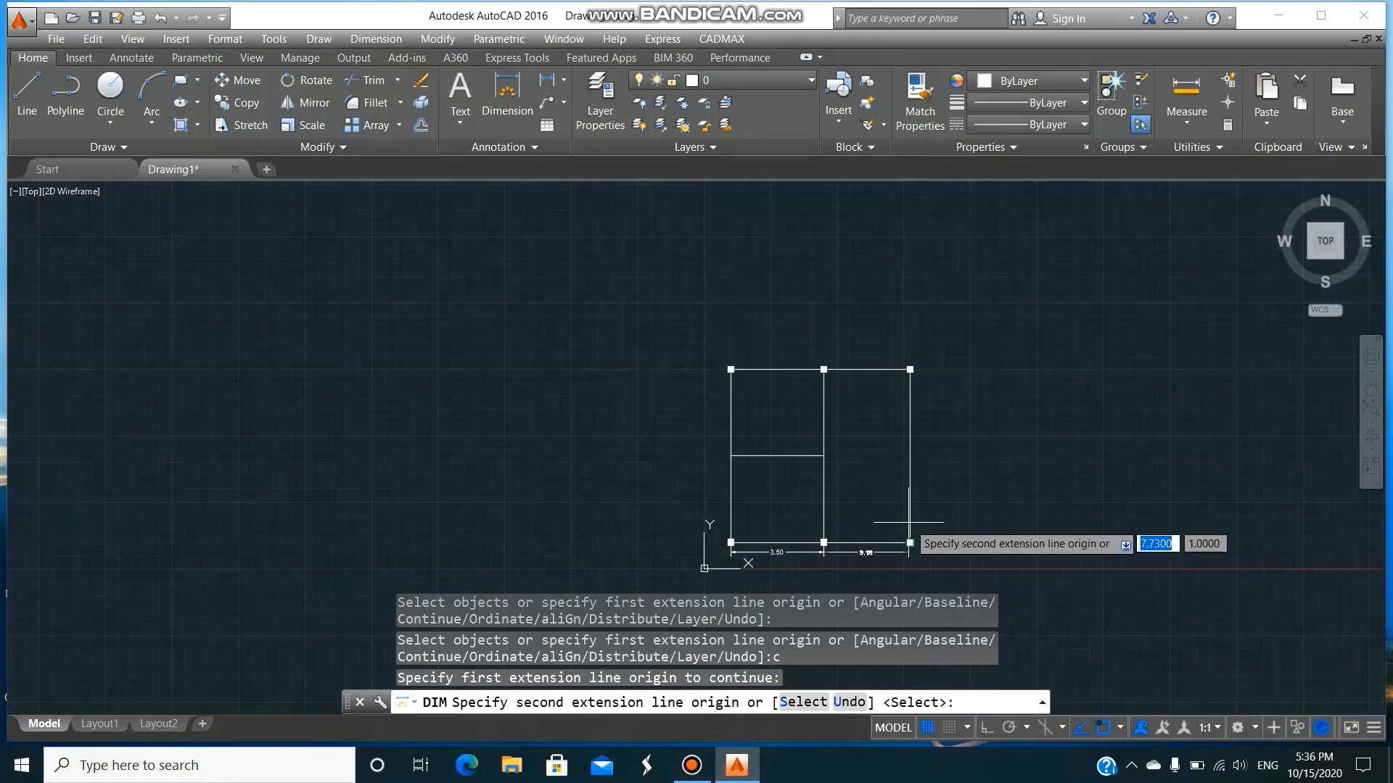
click(910, 542)
key(Return)
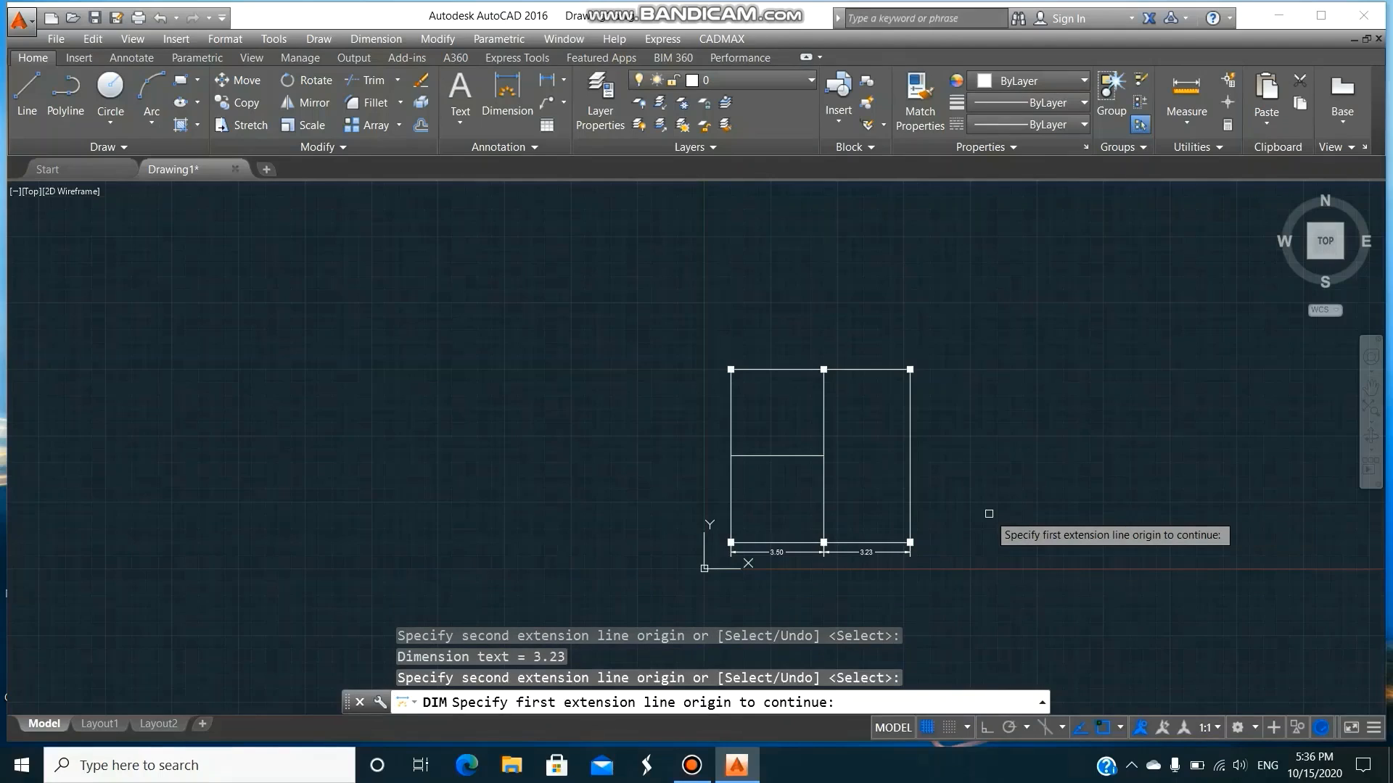
key(Escape)
text(dim)
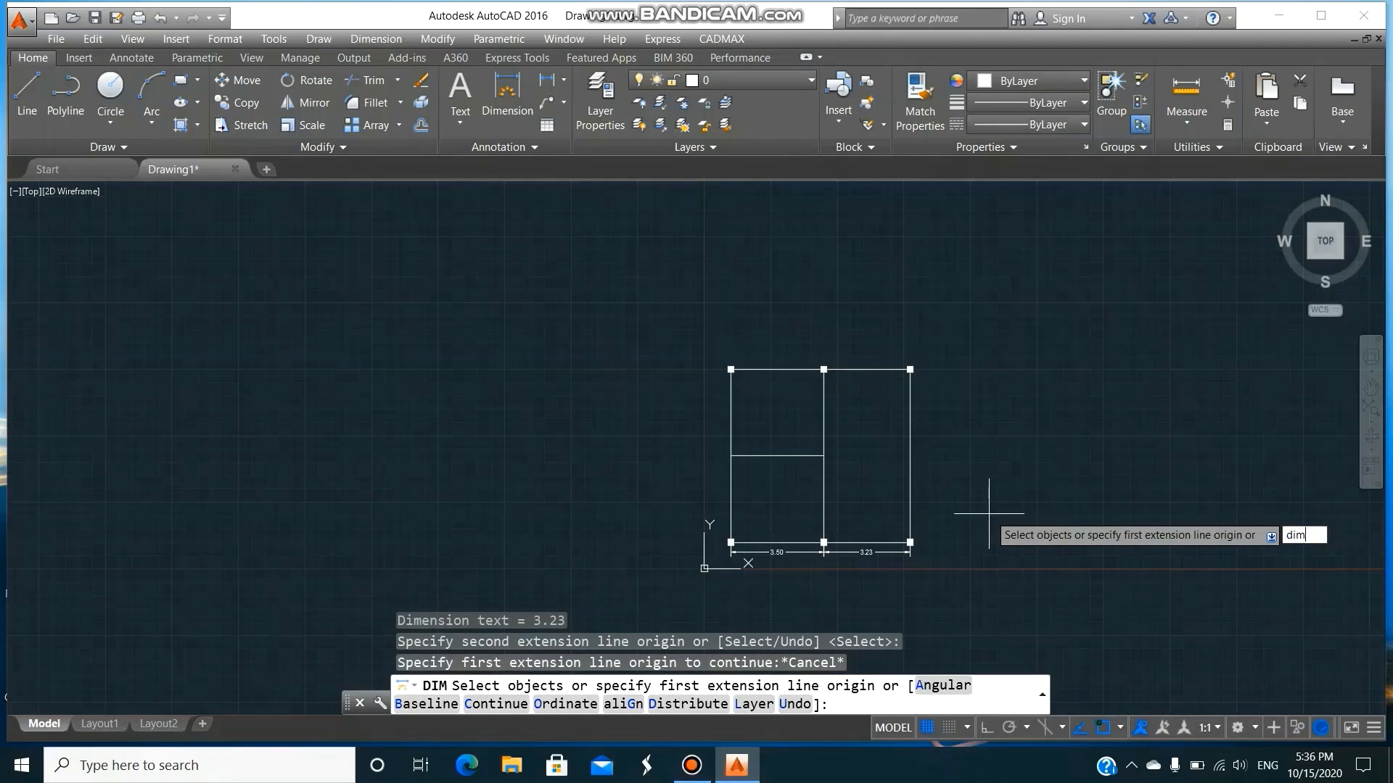
key(Return)
key(Escape)
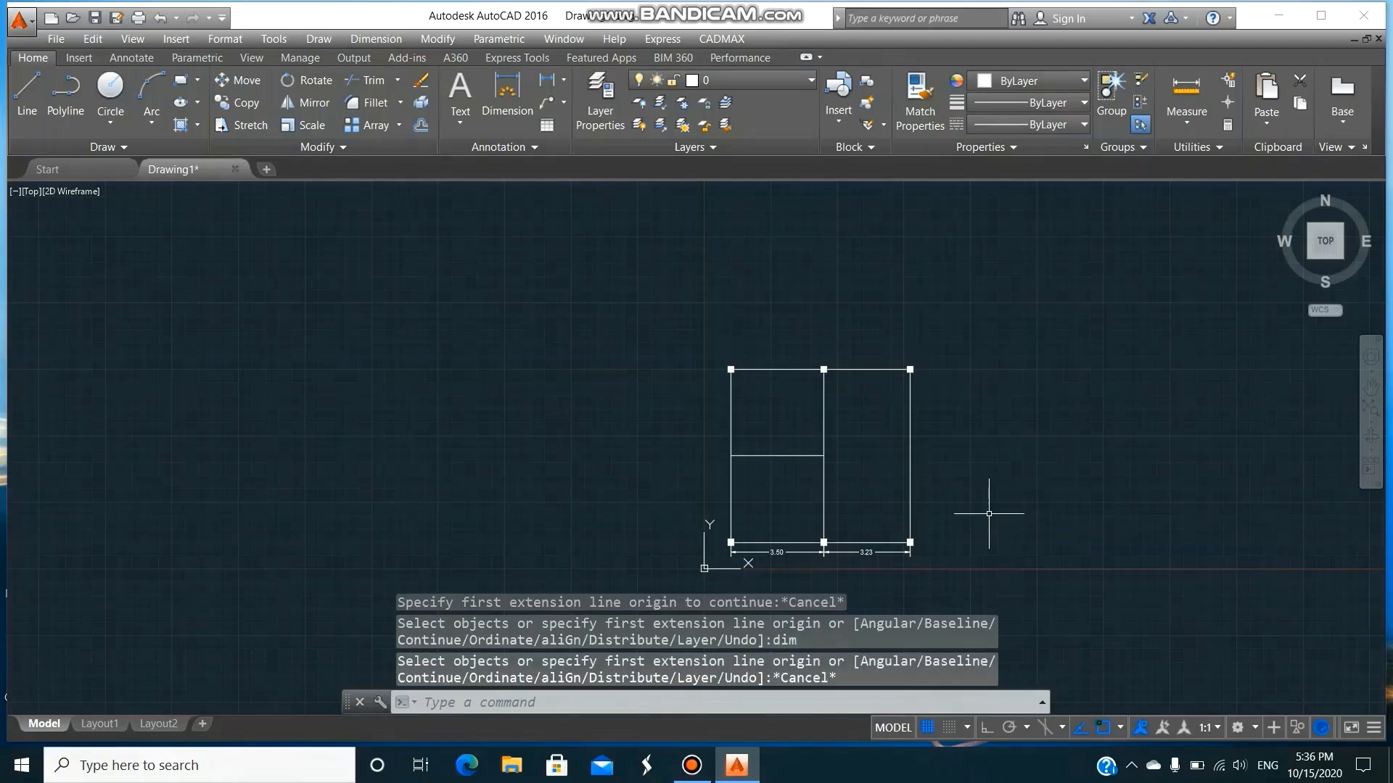
key(Escape)
- Dimension the outline's left side from the lower-left corner to the inner horizontal line, placing the dimension just outside
text(d)
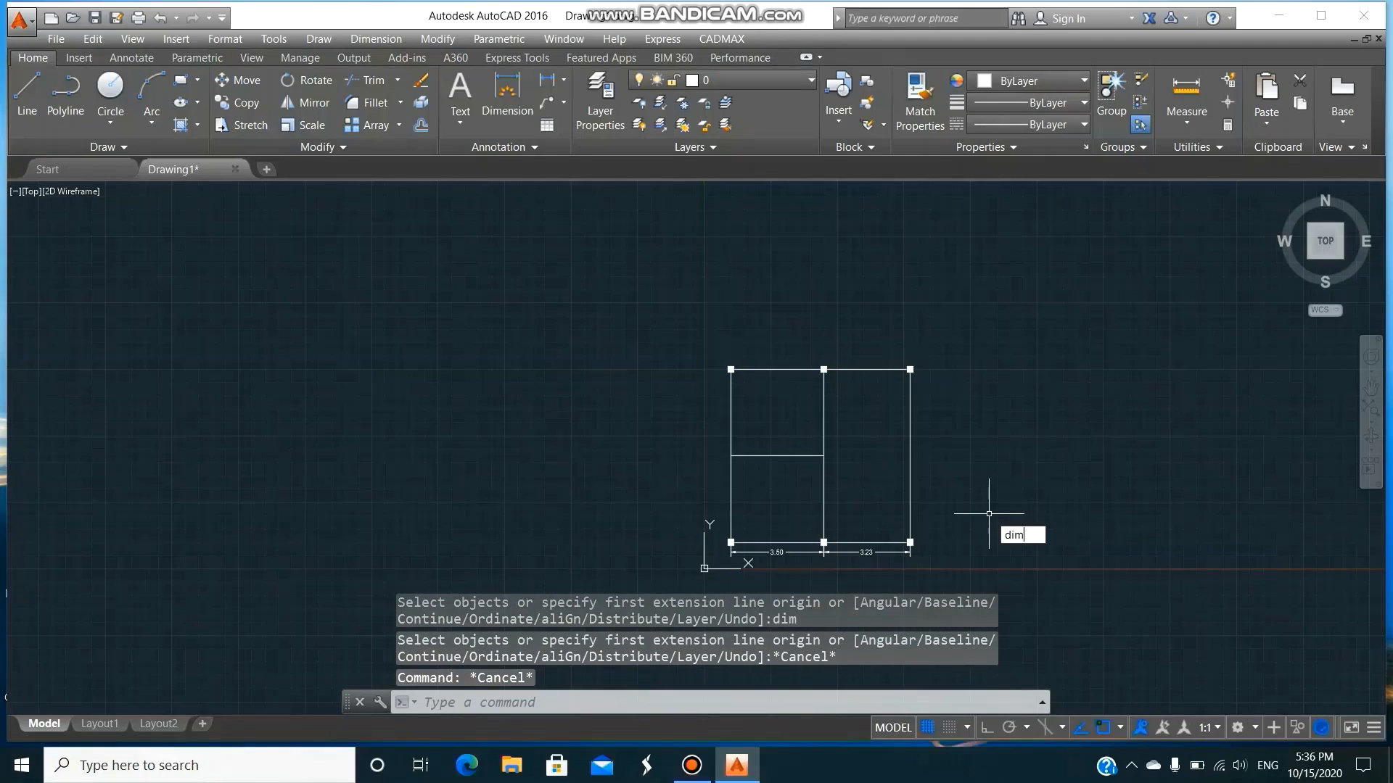
text(im)
key(Return)
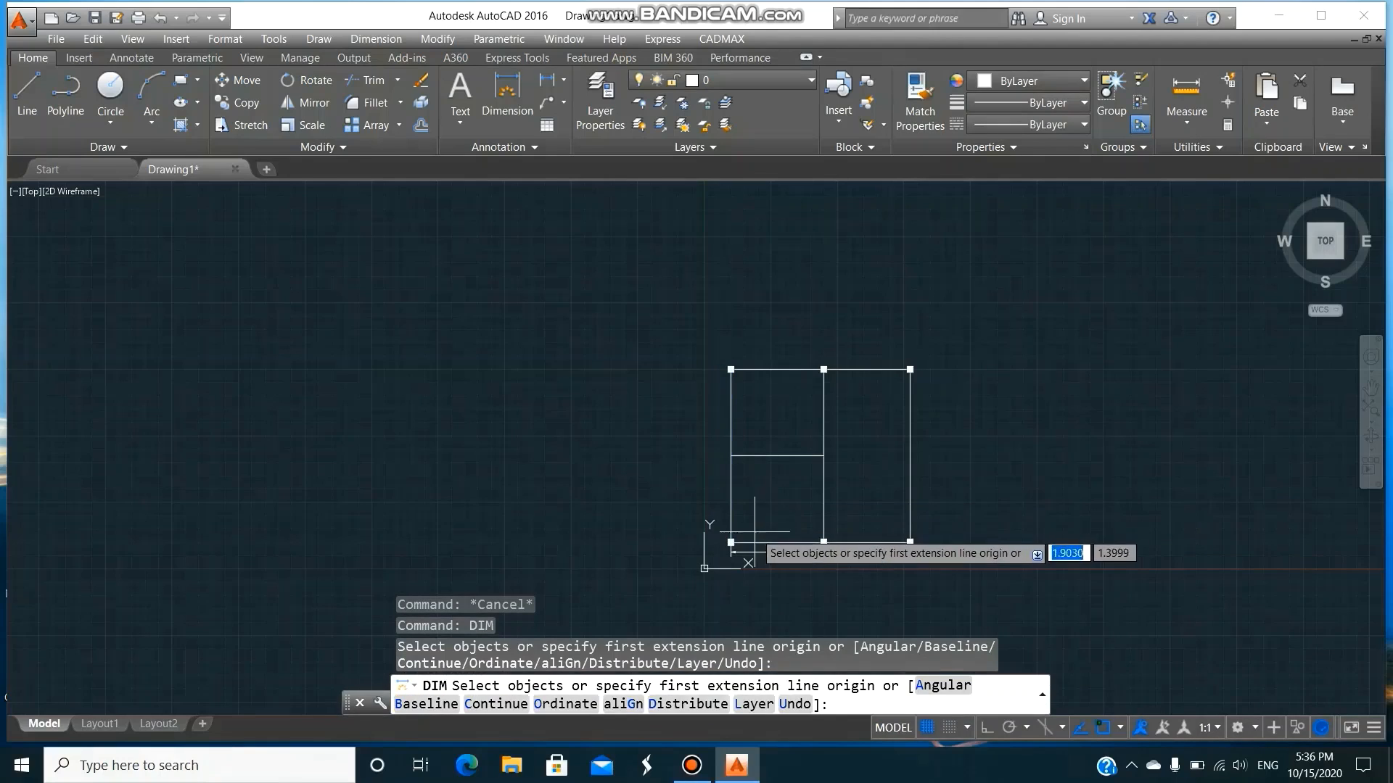
click(731, 542)
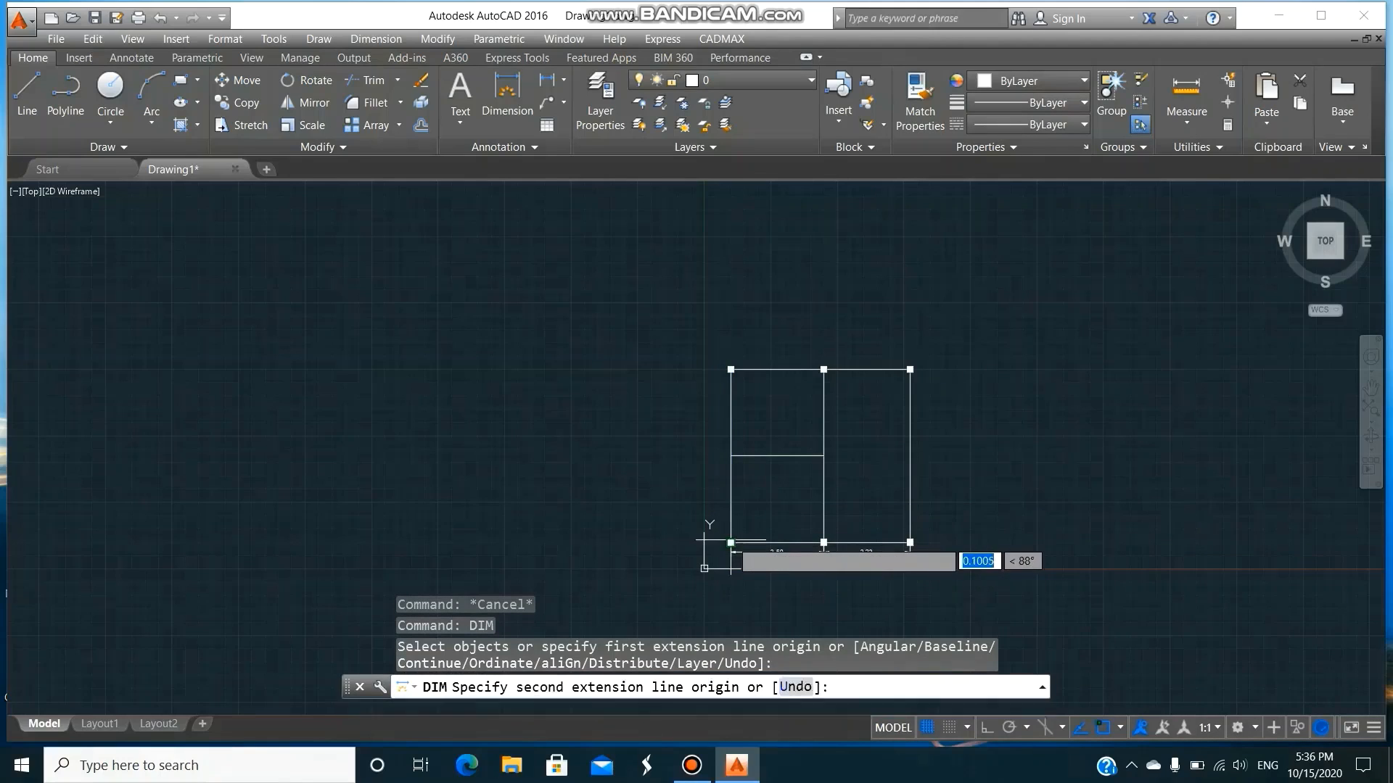
click(730, 455)
click(721, 473)
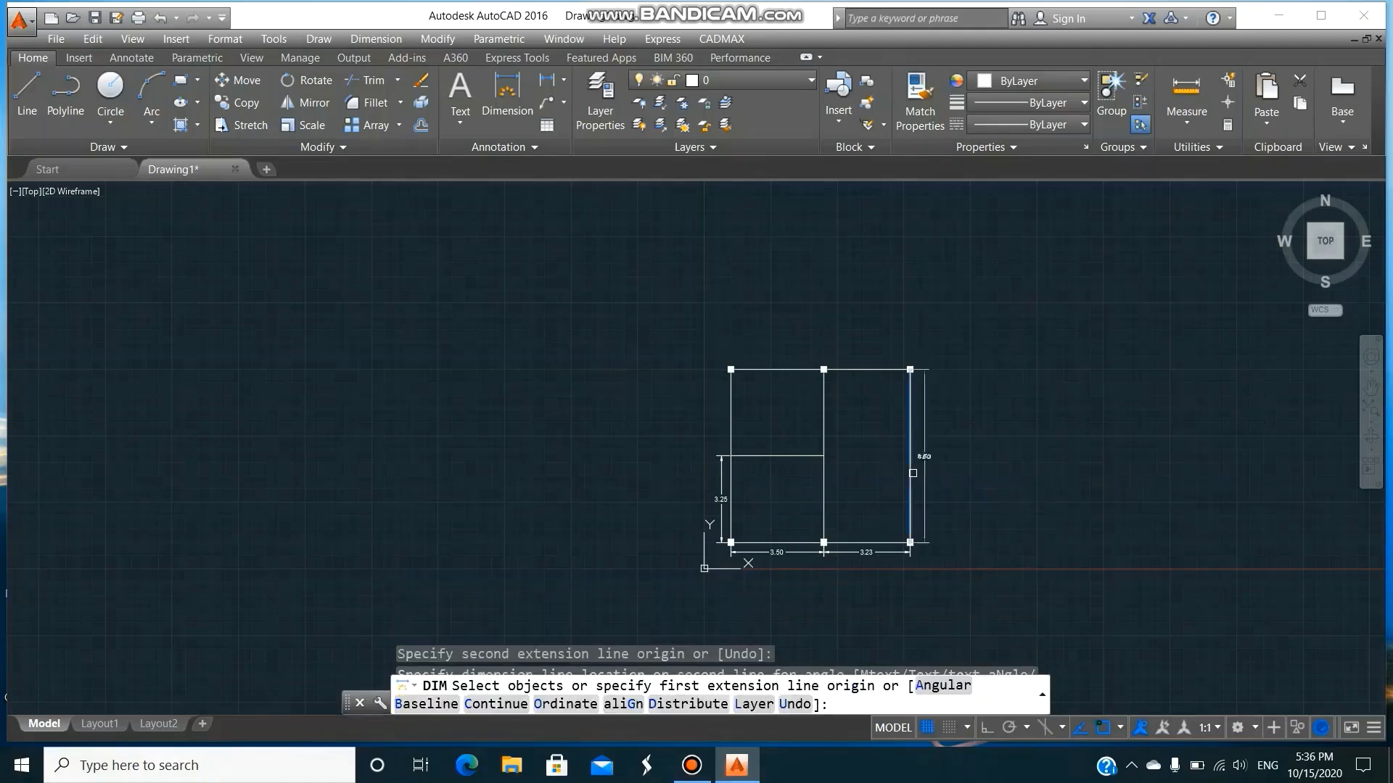
- Continue the left-side dimension up to the outline's upper-left corner and end the dimension command
text(c)
key(Return)
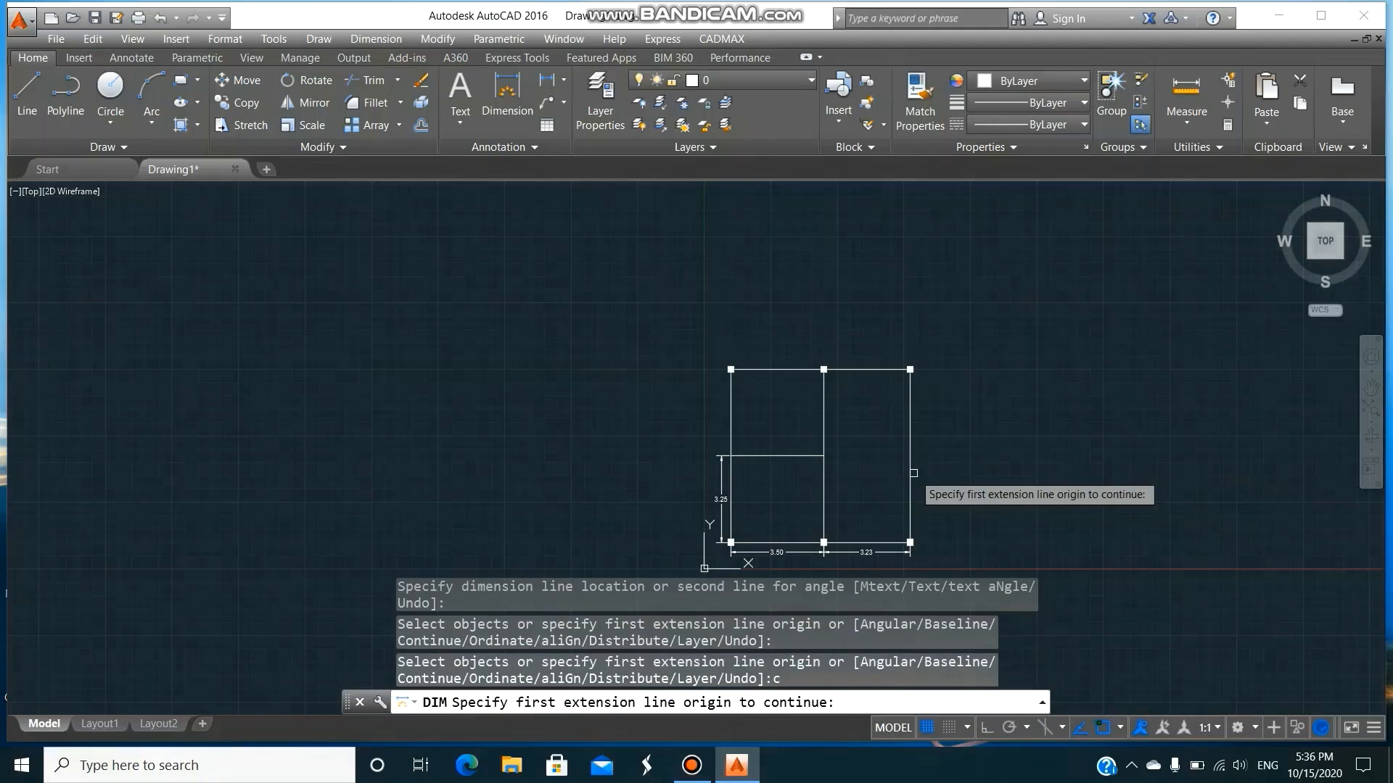
click(716, 456)
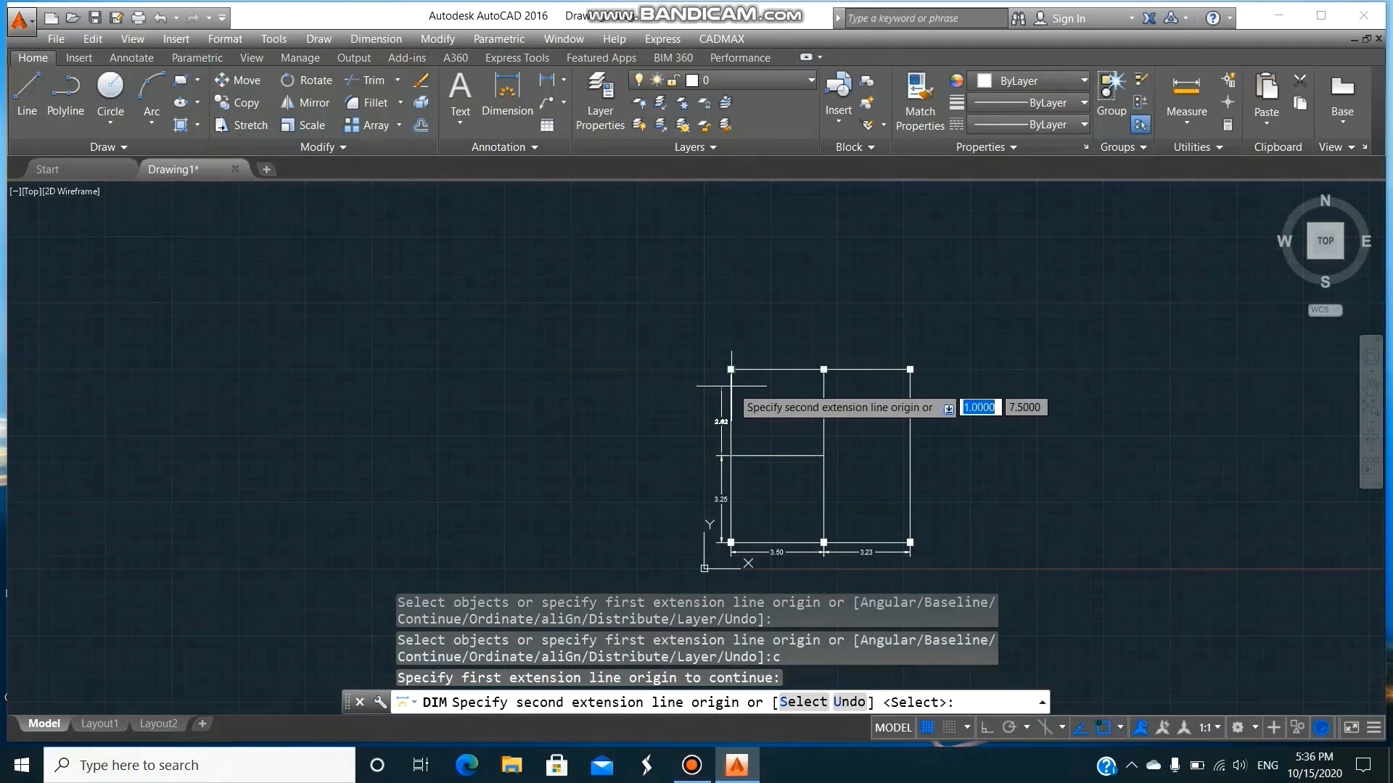
click(730, 369)
key(Return)
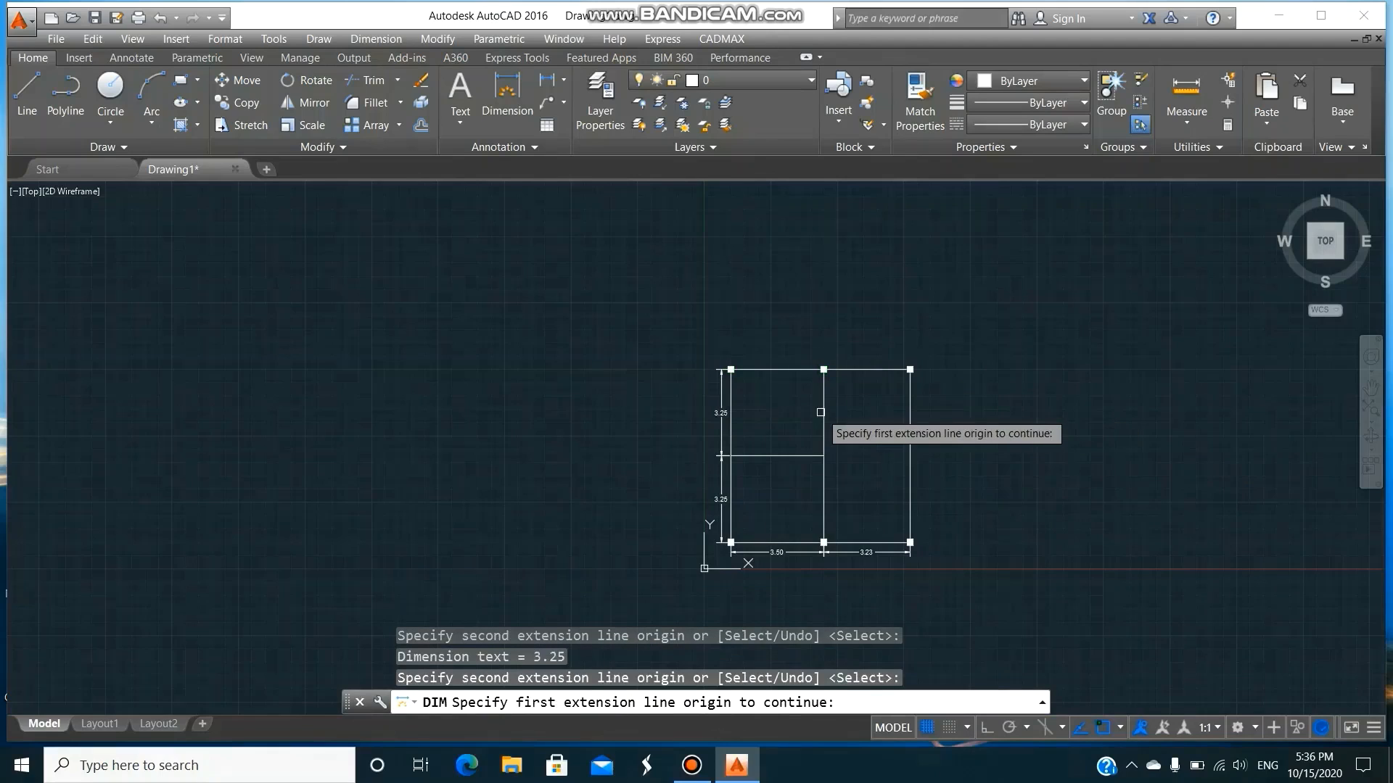
key(Escape)
click(820, 412)
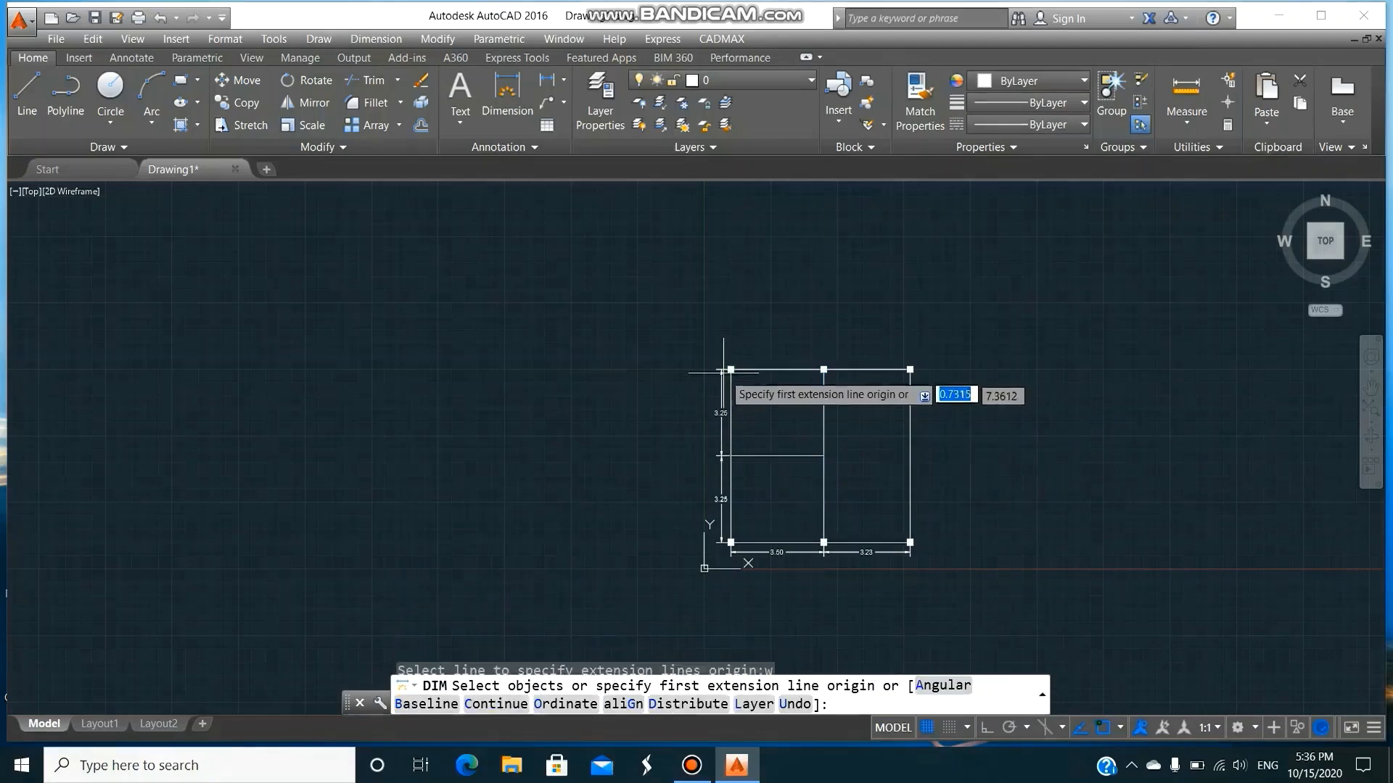
key(Escape)
- Save the dimensioned plan as samp1 in the CADMAXNEW folder, keeping the AutoCAD 2013 drawing format
text(z)
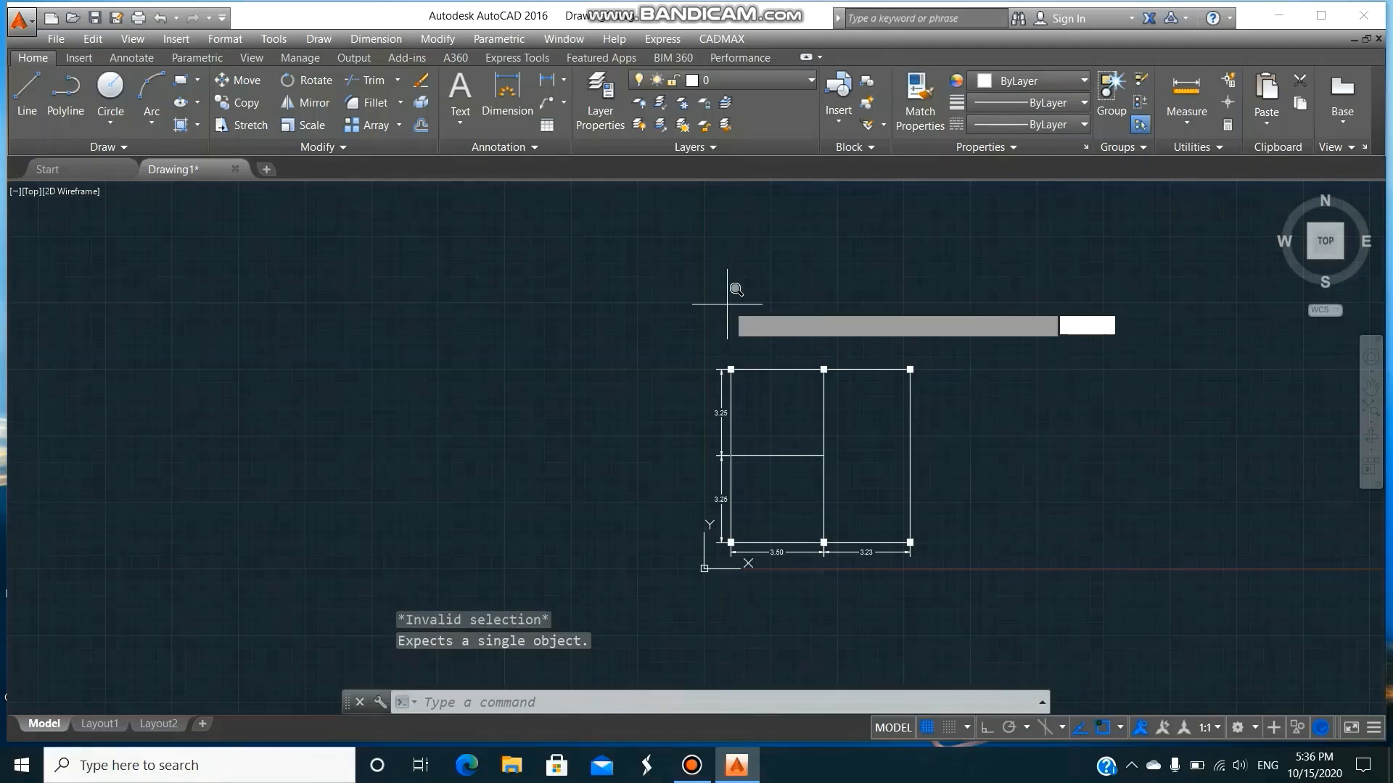
key(Return)
text(w)
key(Return)
click(697, 357)
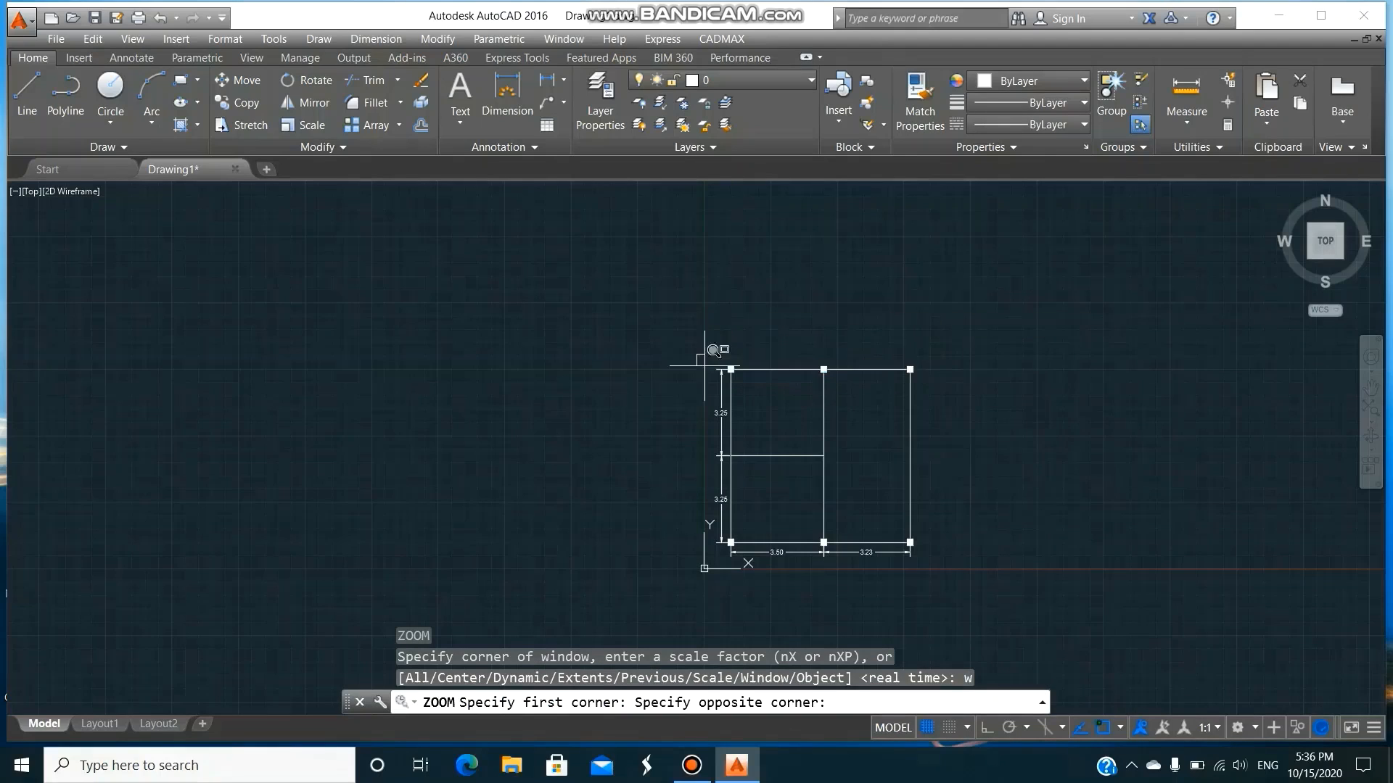
click(961, 559)
scroll(918, 508, down, 2)
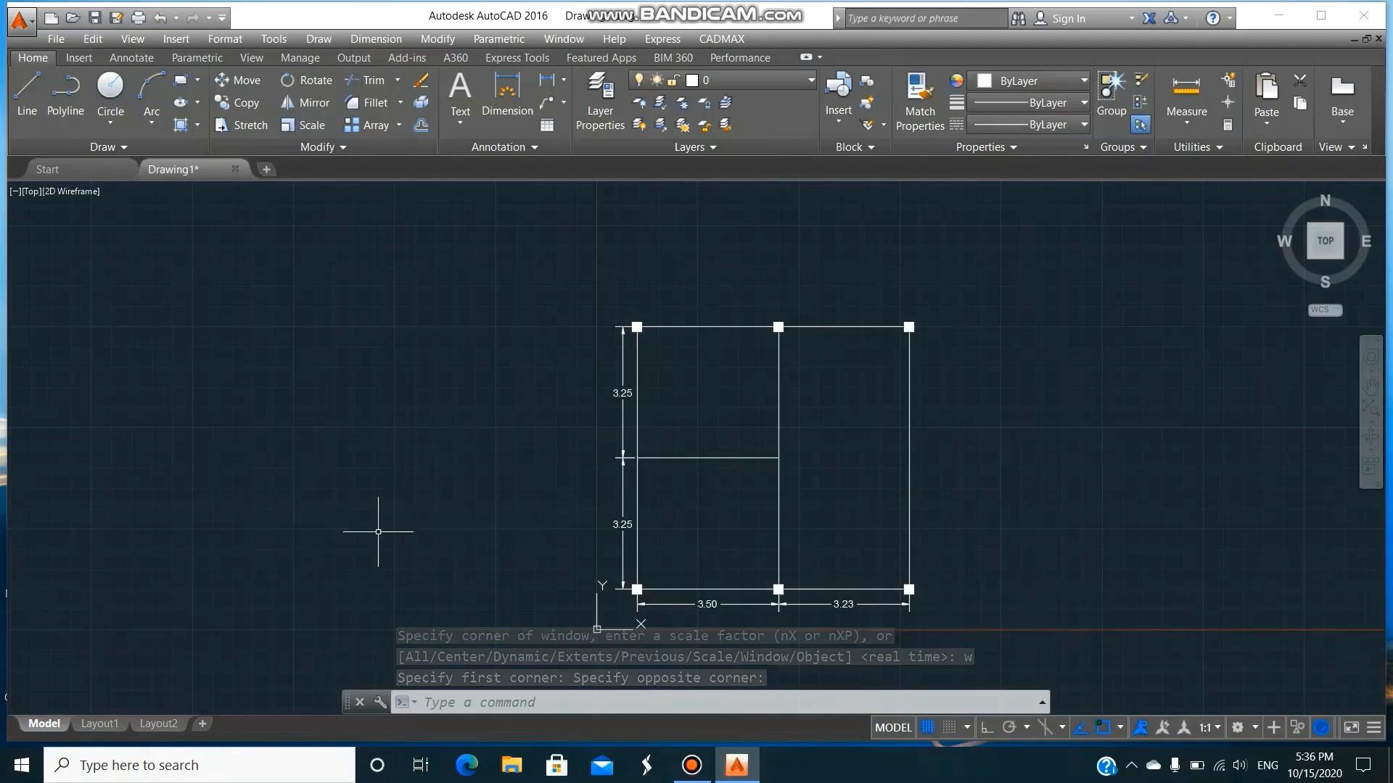
click(55, 40)
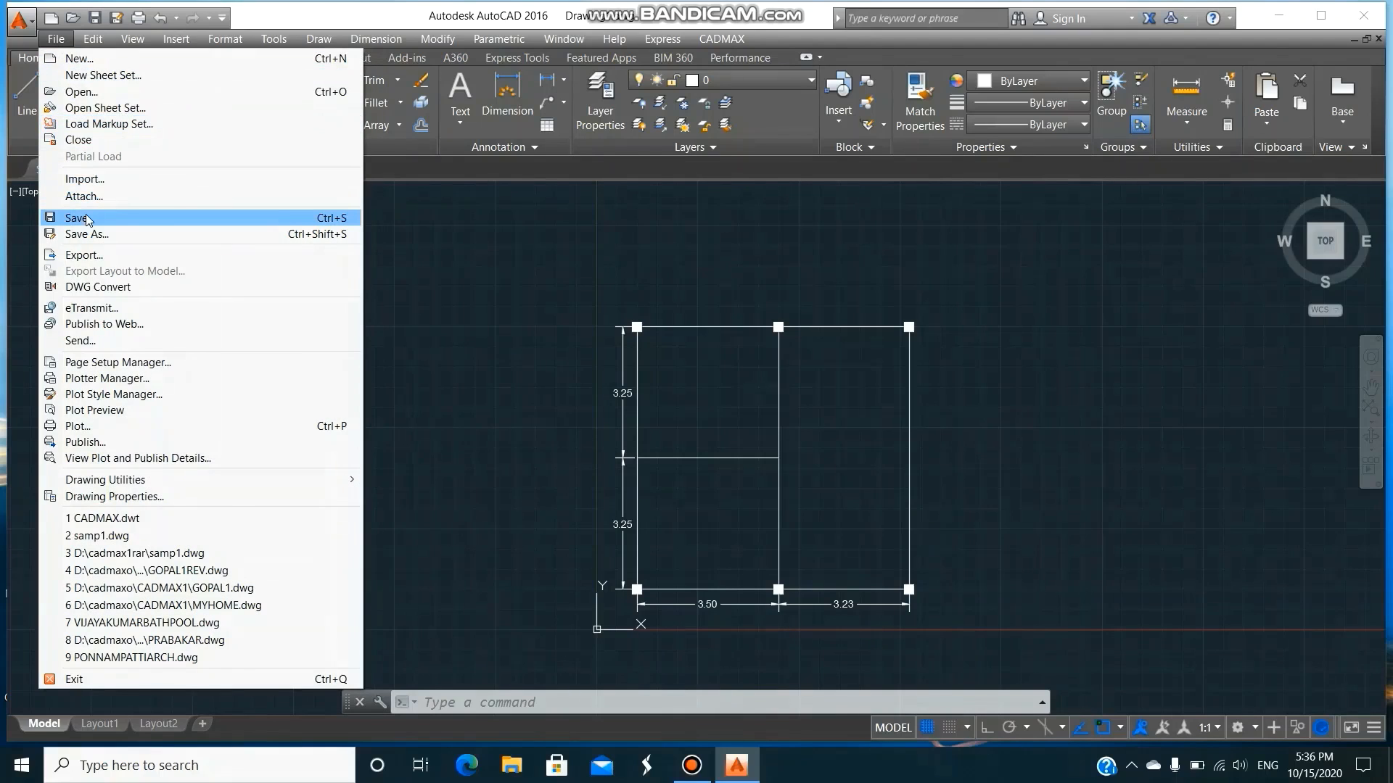
click(85, 217)
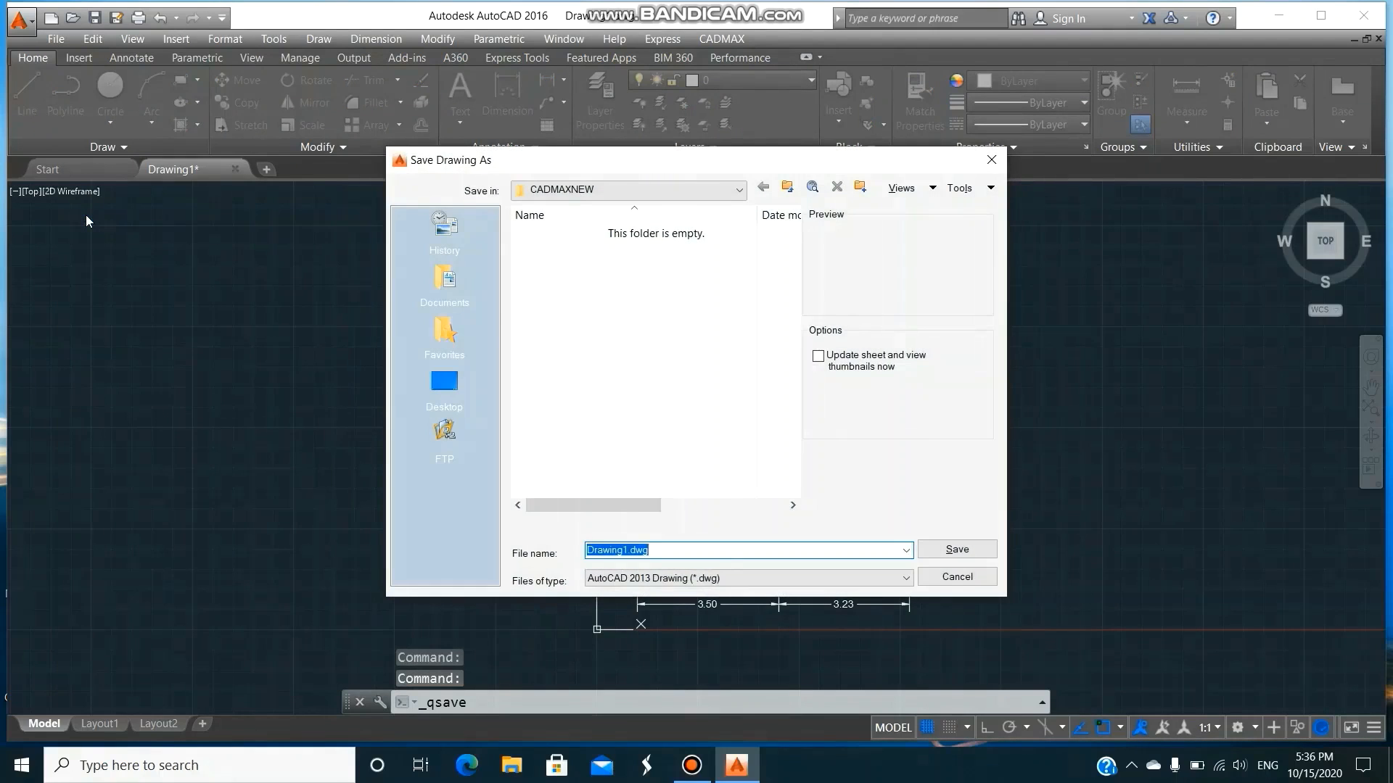
text(samp1)
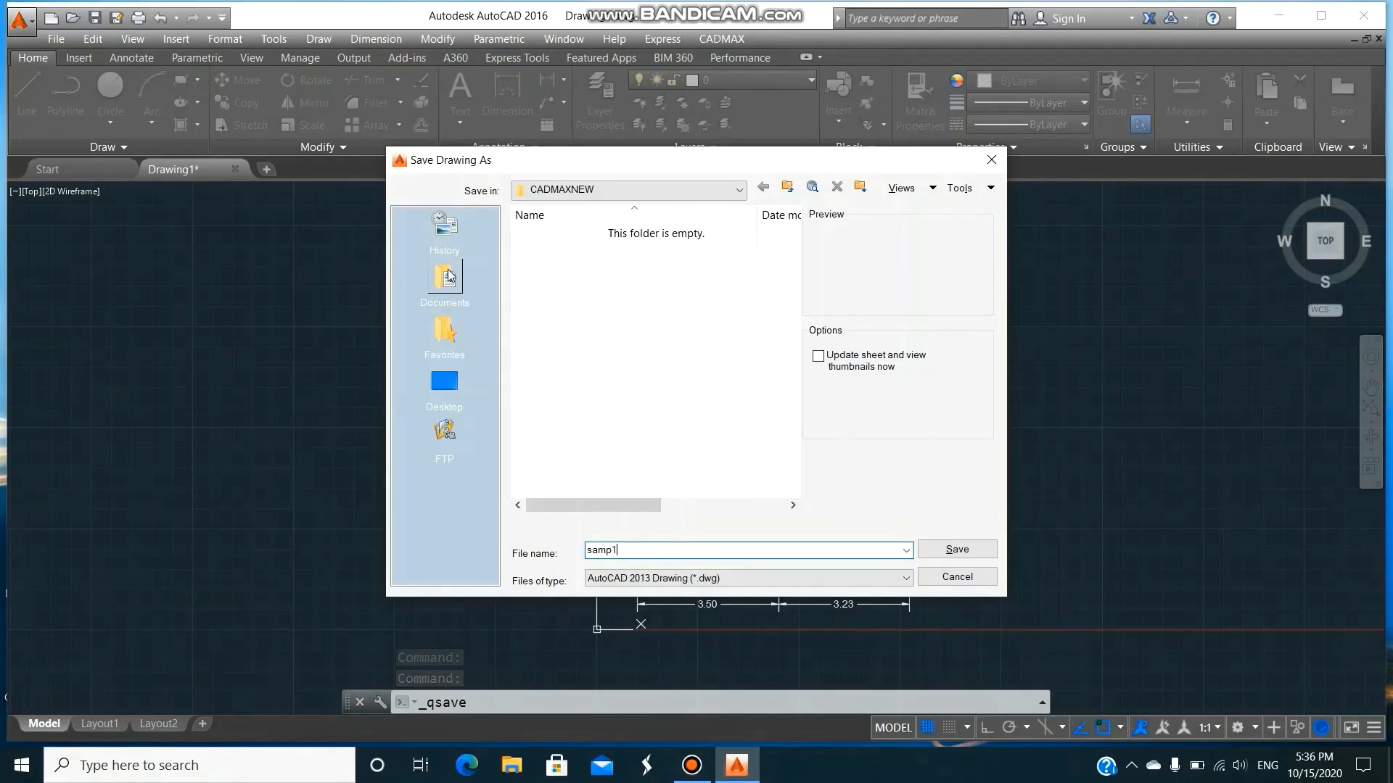
click(988, 552)
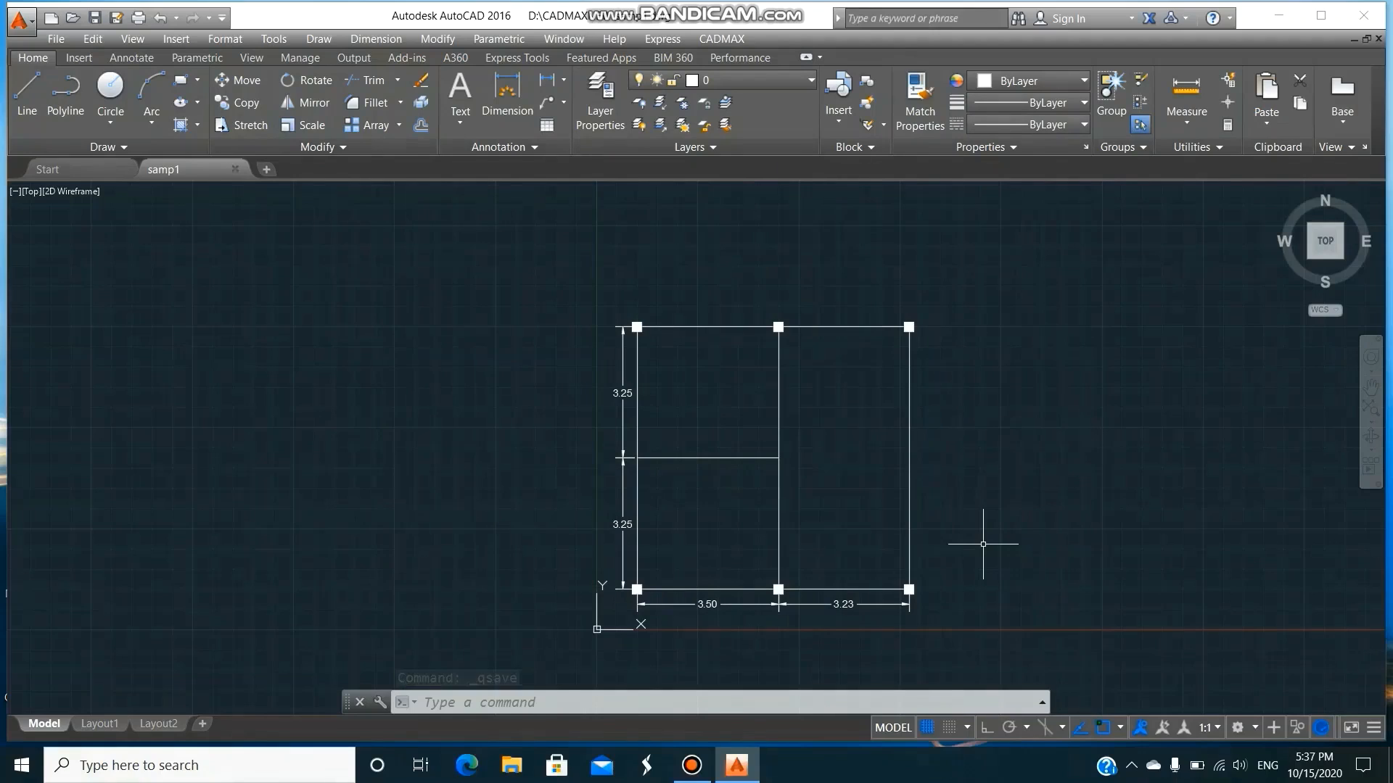
- Set the view direction to 1,-1,10 with the -VPOINT command for a tilted 3D view of the plan
text(v)
key(BackSpace)
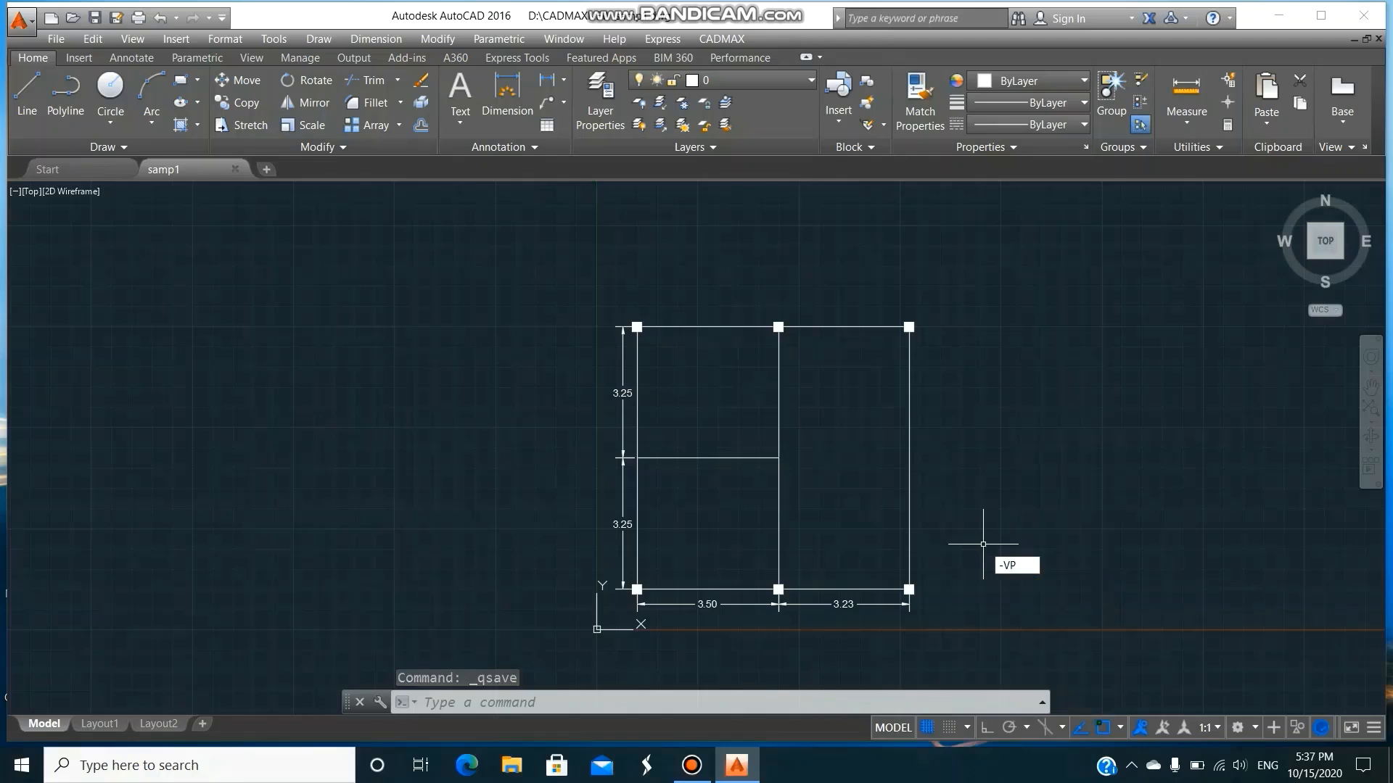
key(Return)
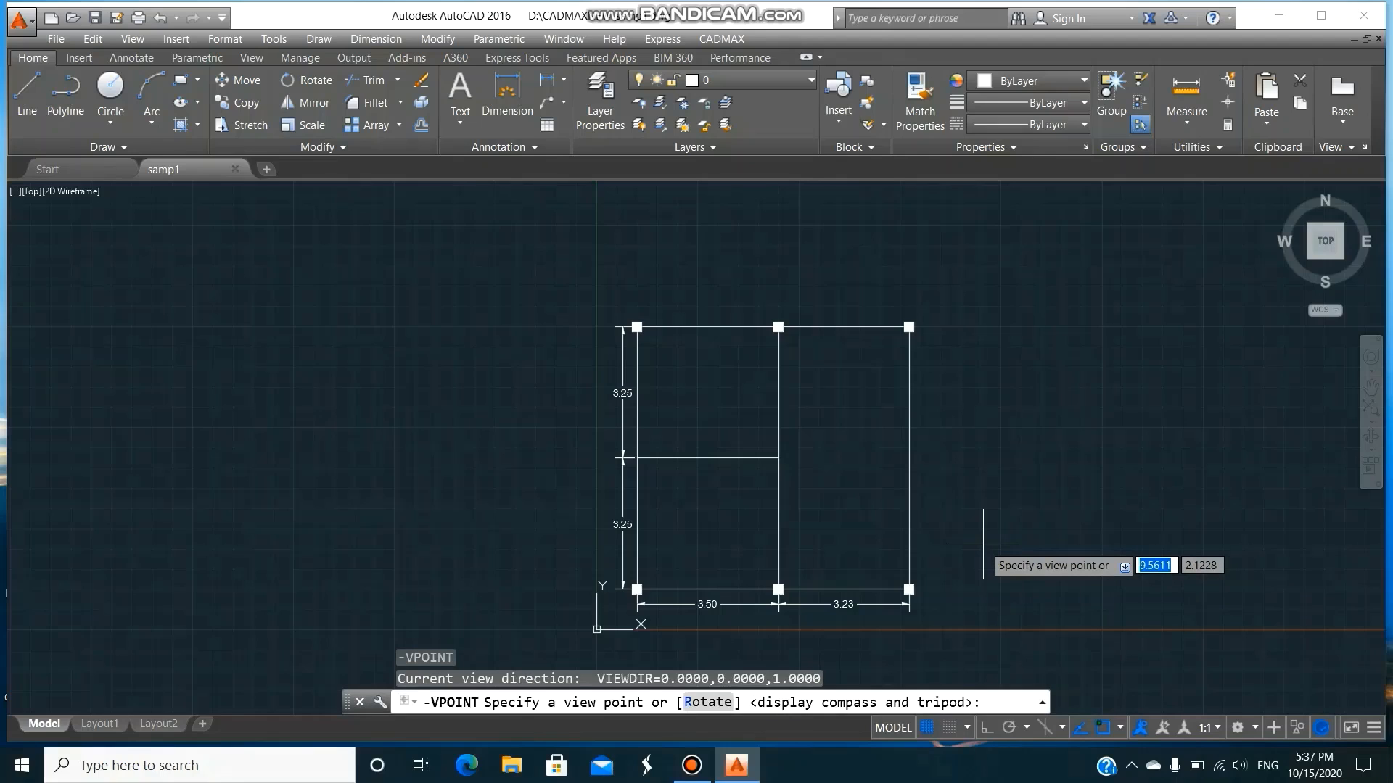
text(1,-1)
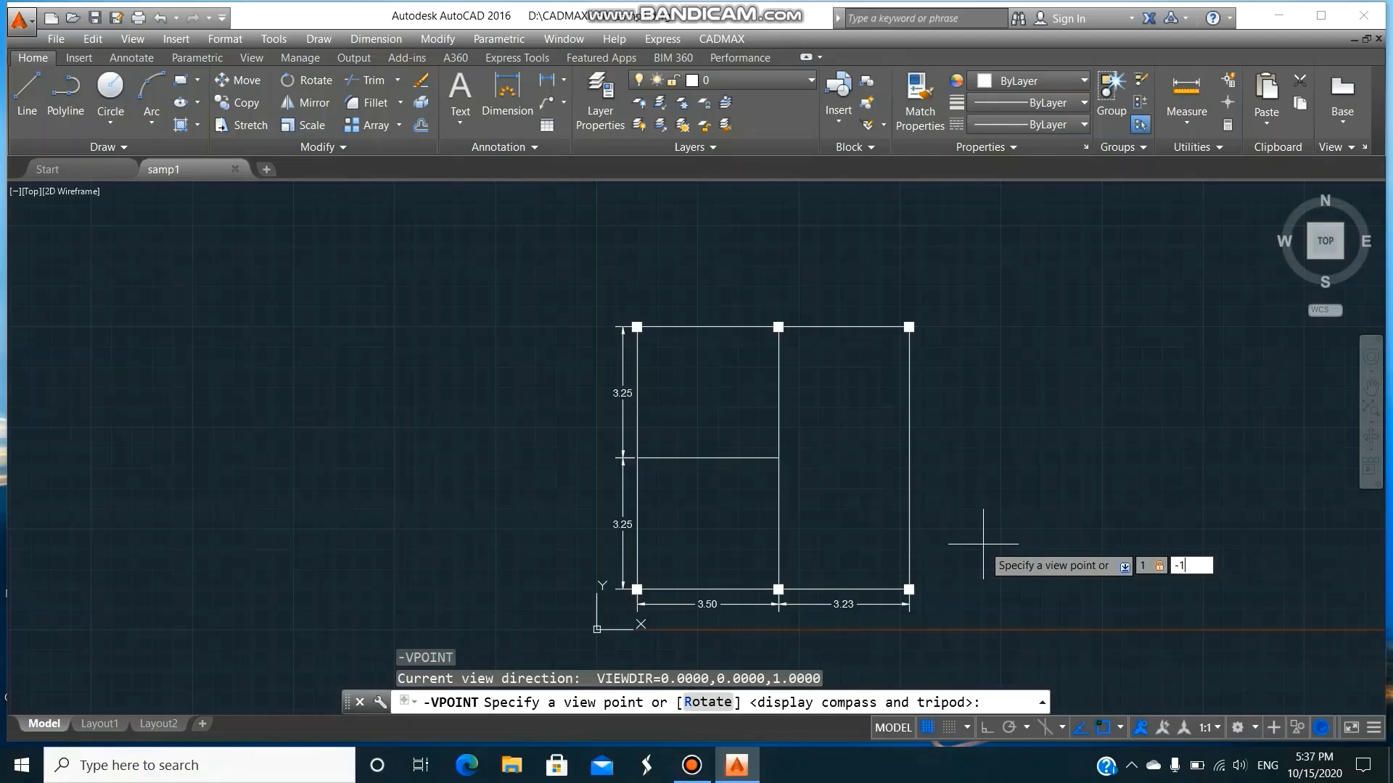
text(,10)
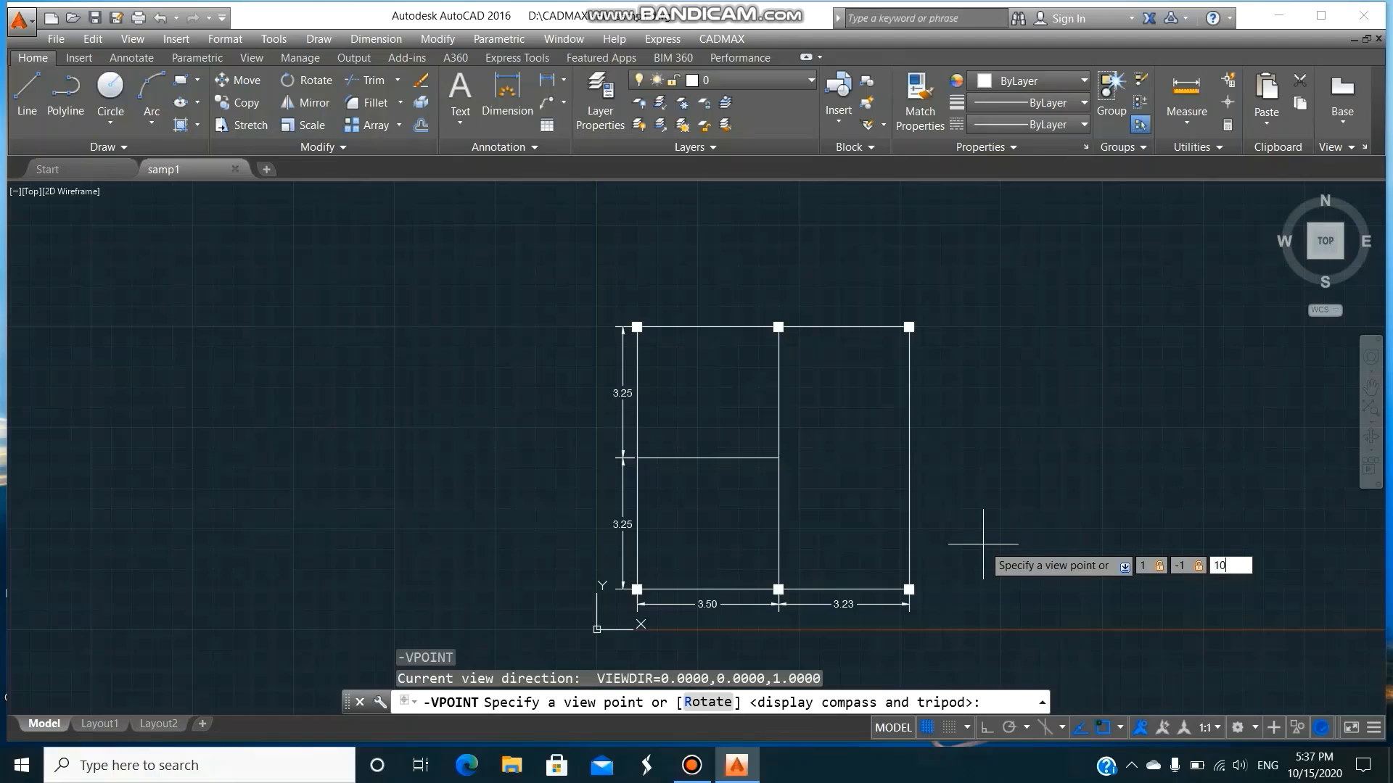
key(Return)
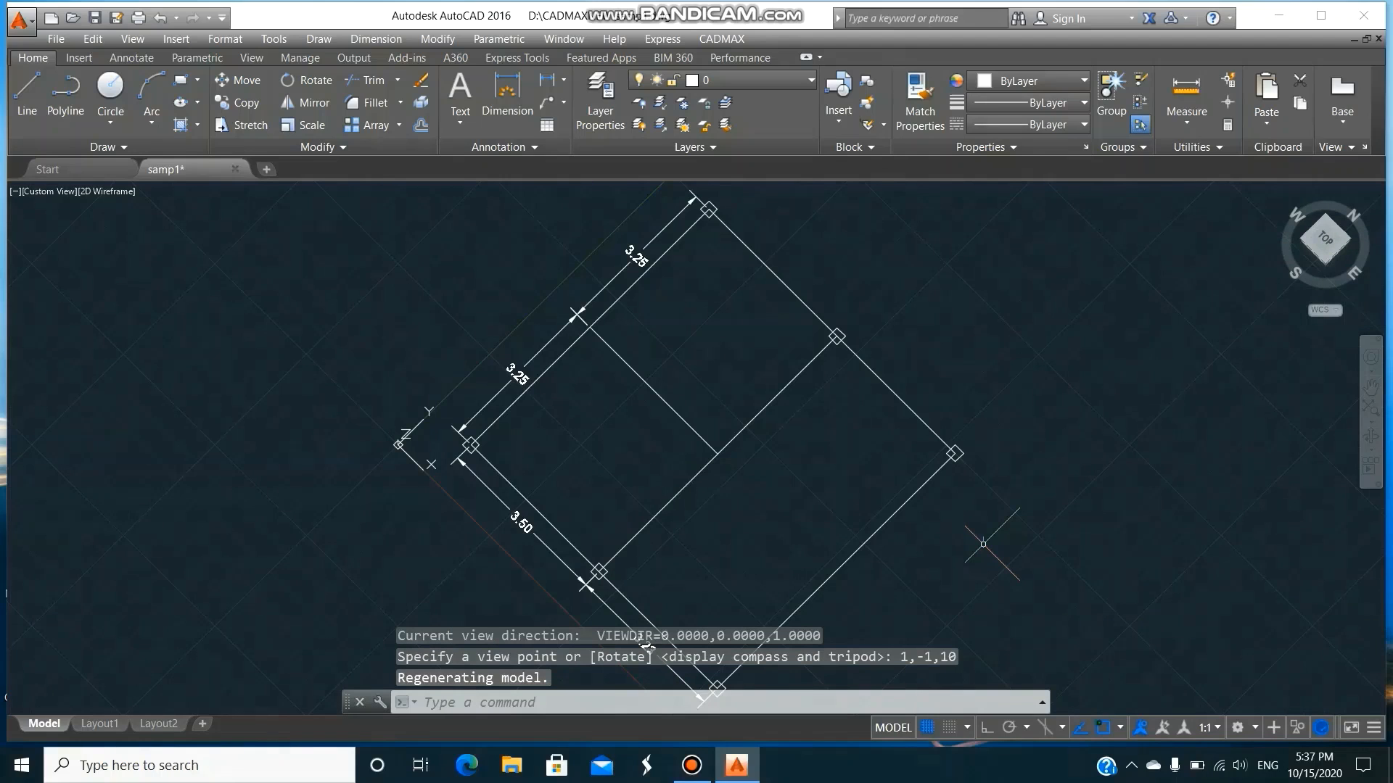
- Set the UCS icon to Noorigin so it no longer sits at the drawing origin
text(ucsicon)
key(Return)
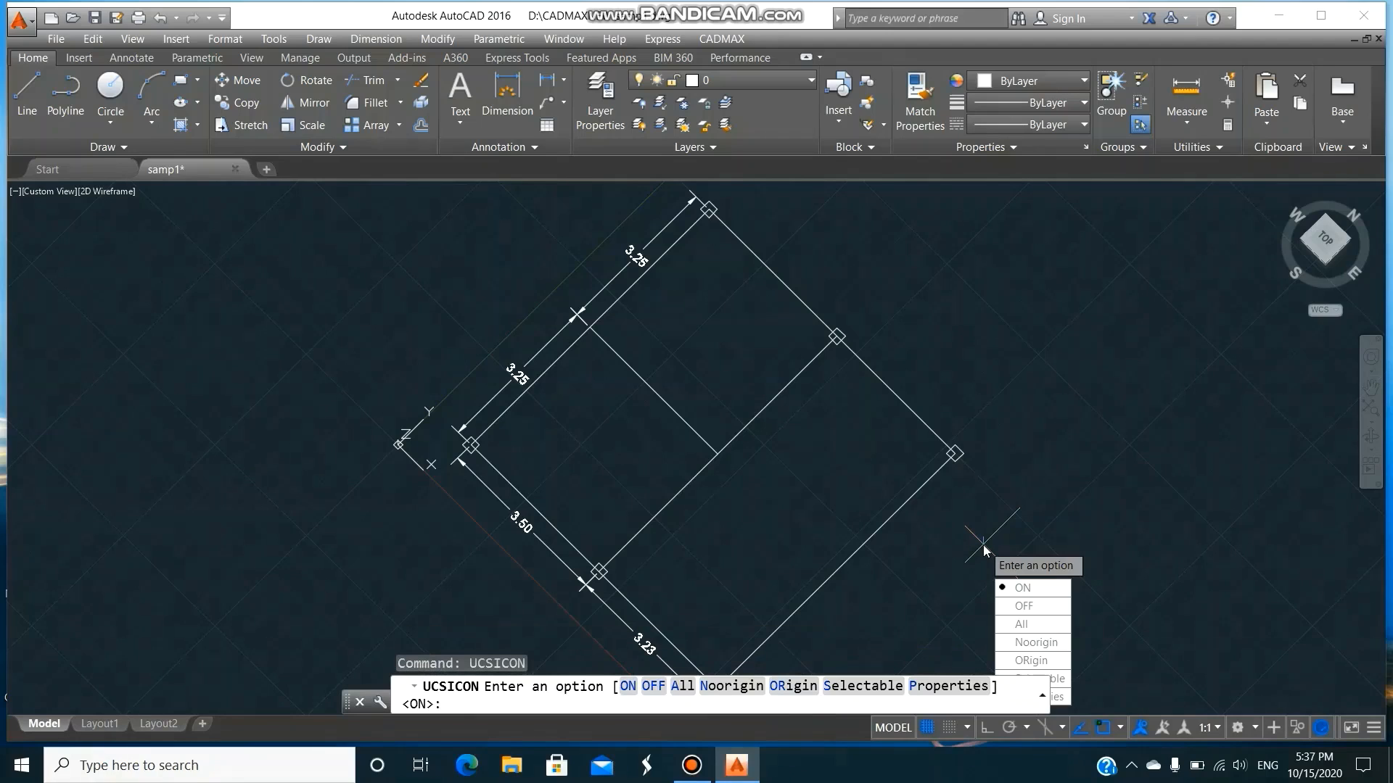
text(n)
key(Return)
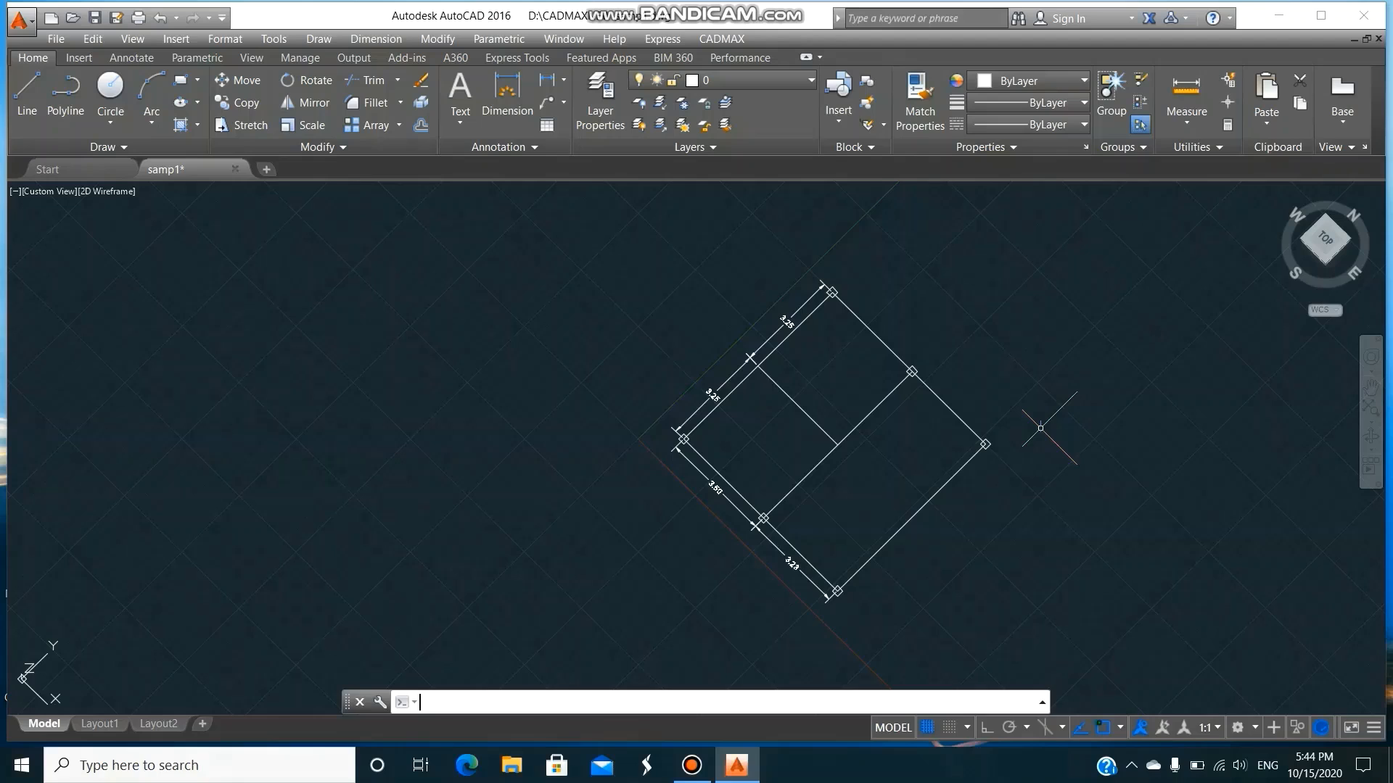
- Load the CADMAX software and start its COLUMN command on the layer COLUMN
click(725, 39)
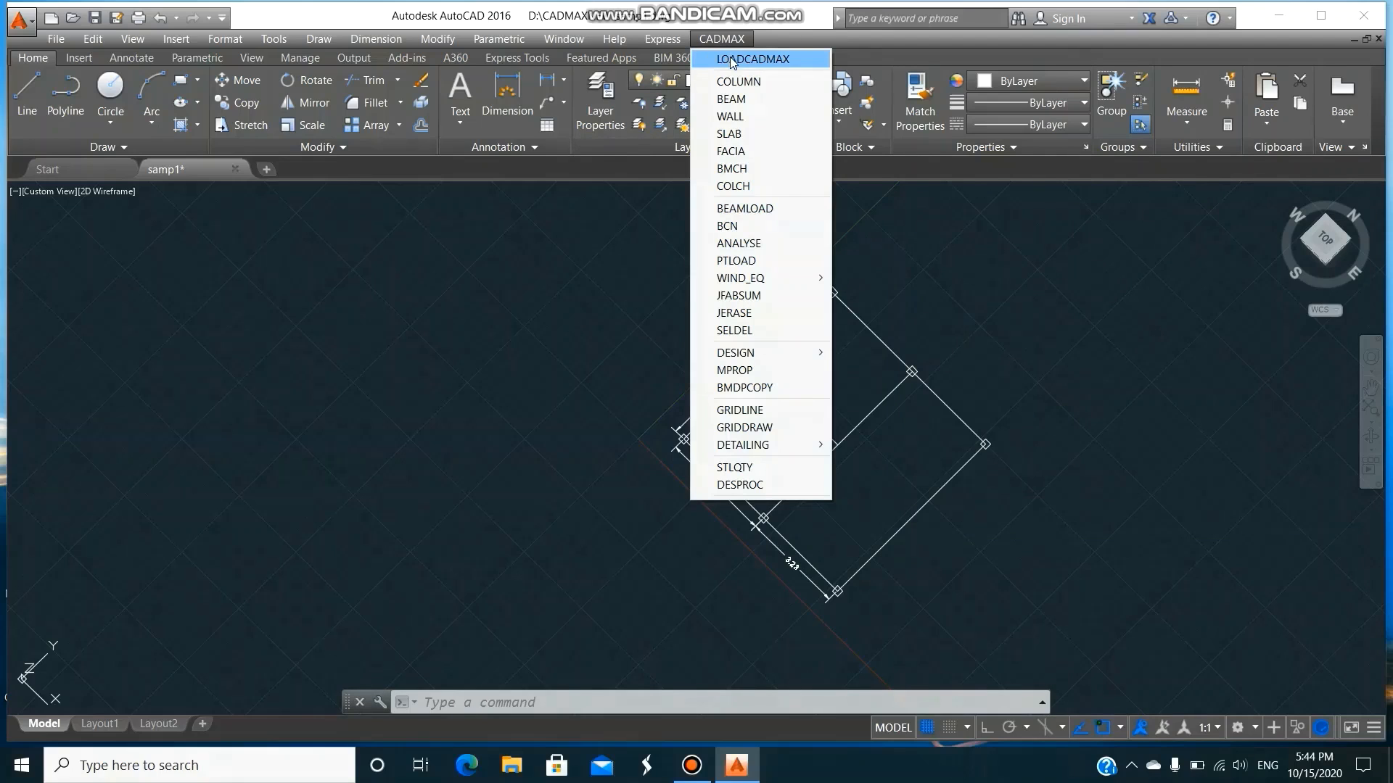
click(732, 61)
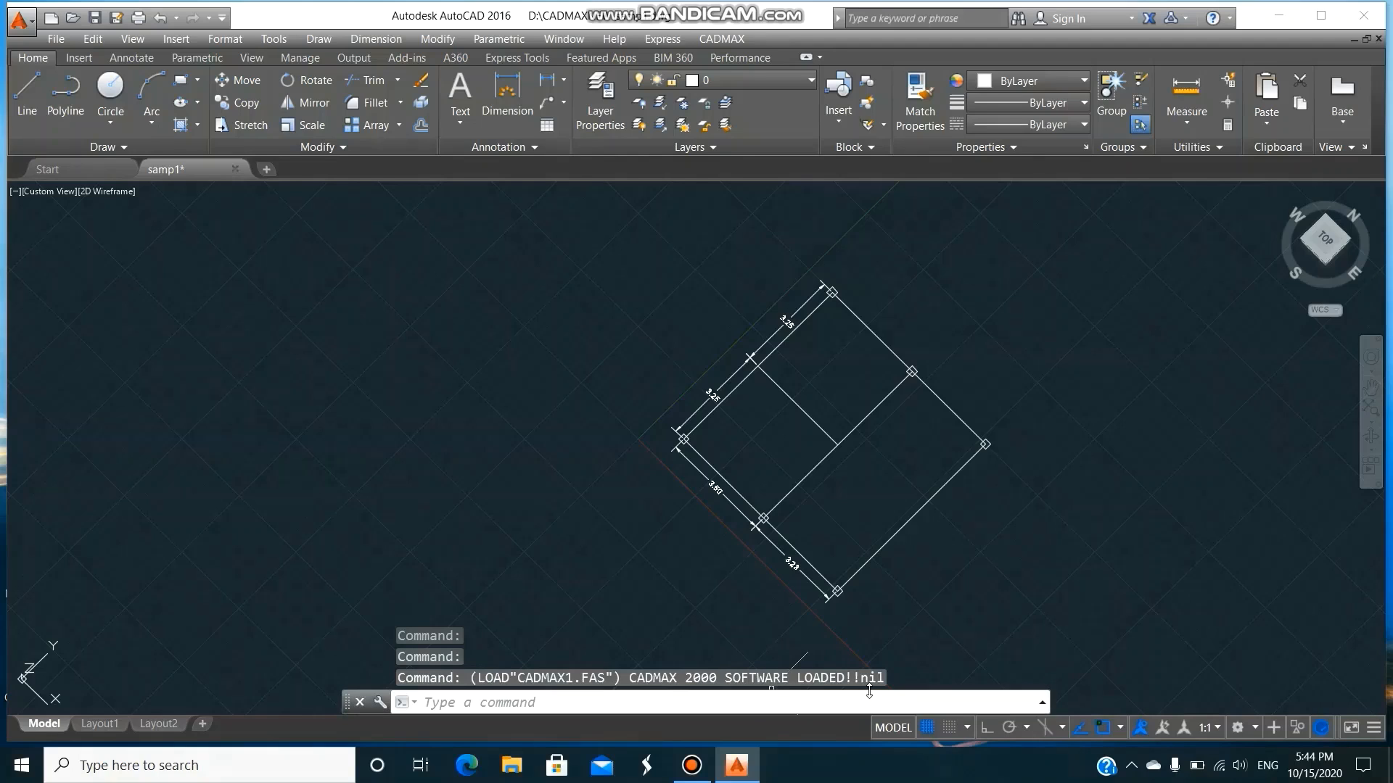
click(731, 41)
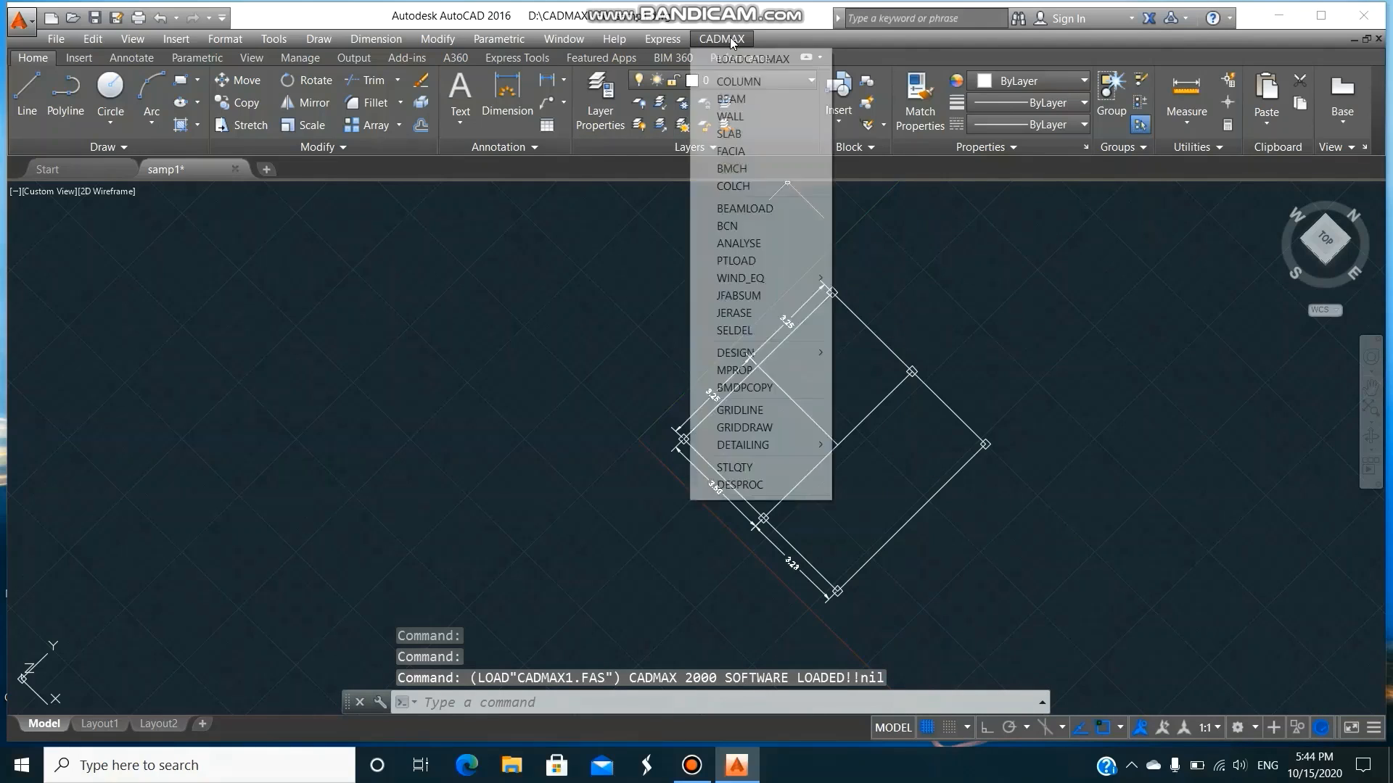
click(746, 84)
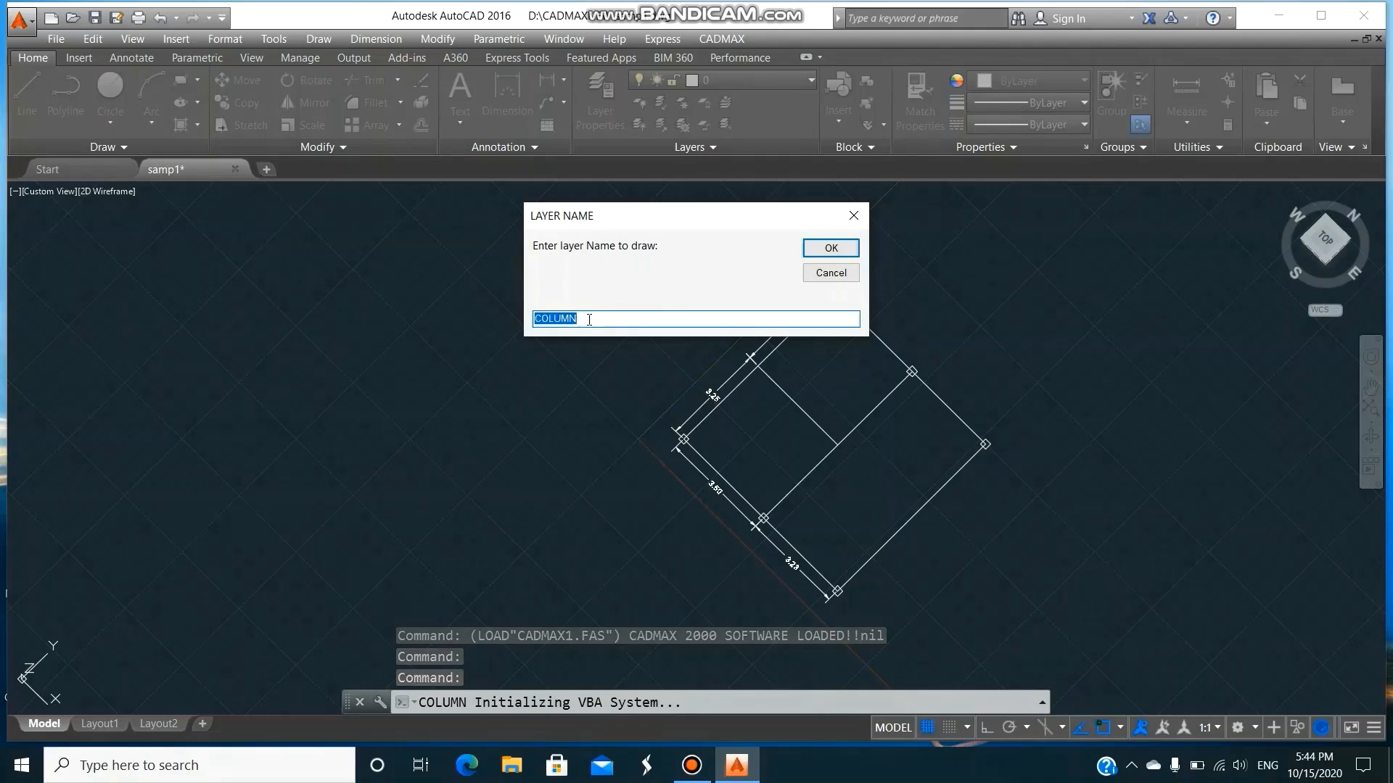
click(846, 250)
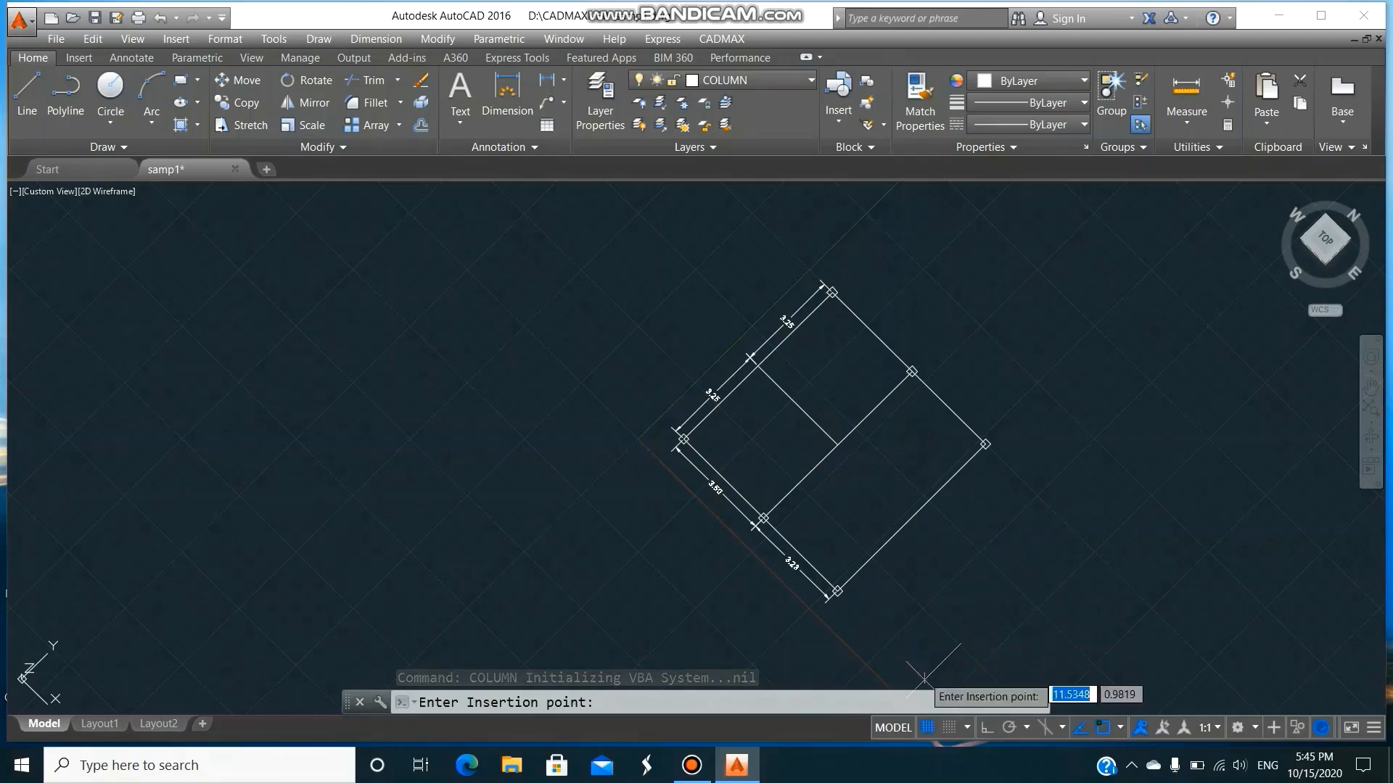
- With endpoint snap active, insert a 230 x 230 mm rectangular column at the plan corner nearest the origin, from elevation 0 to 8 m
click(966, 727)
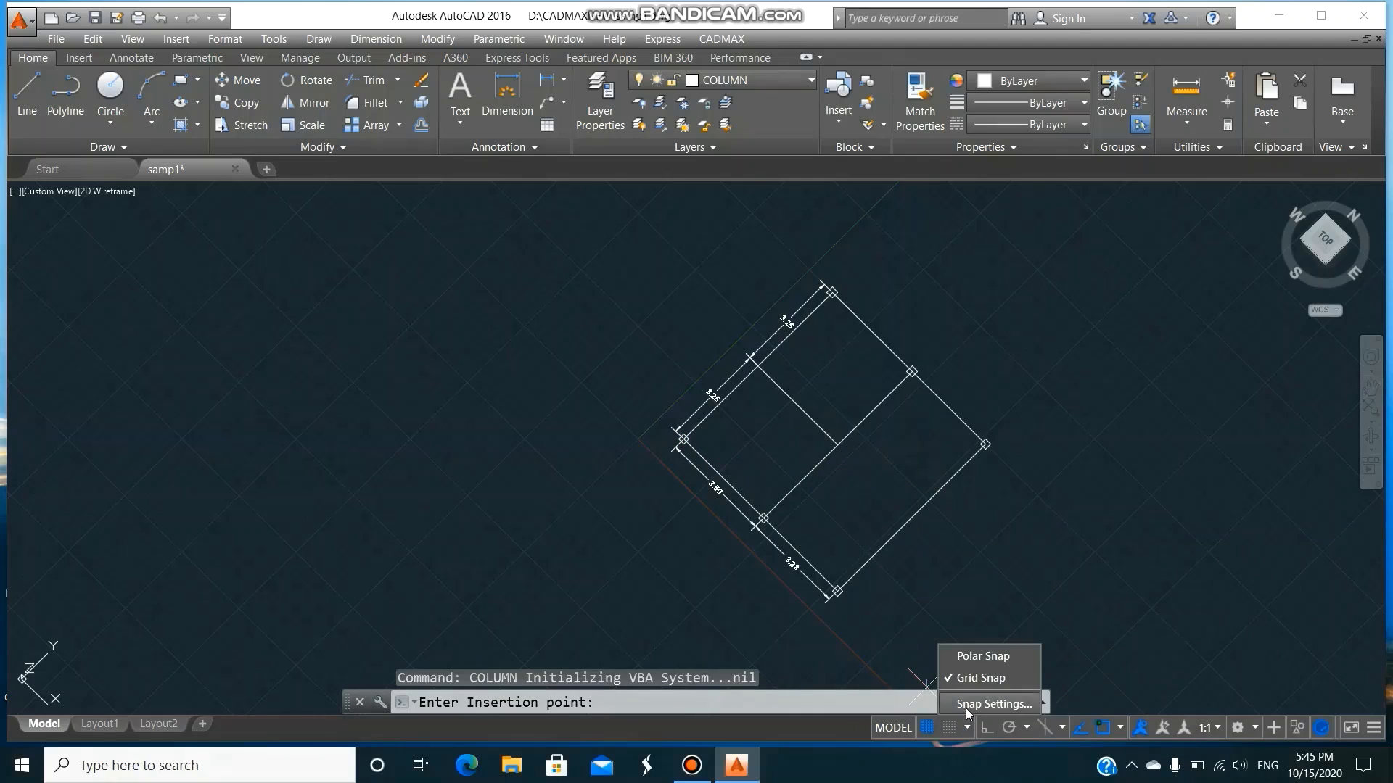
click(968, 703)
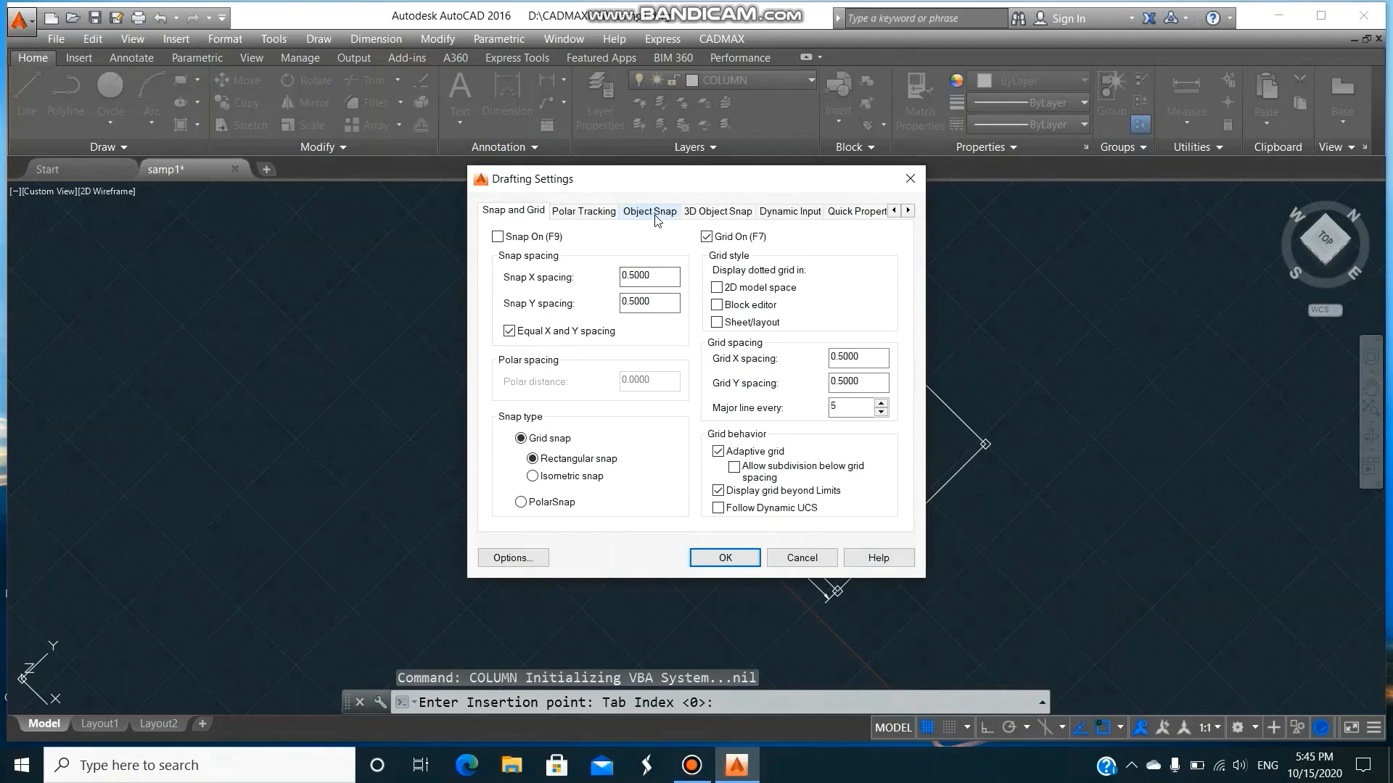
click(650, 211)
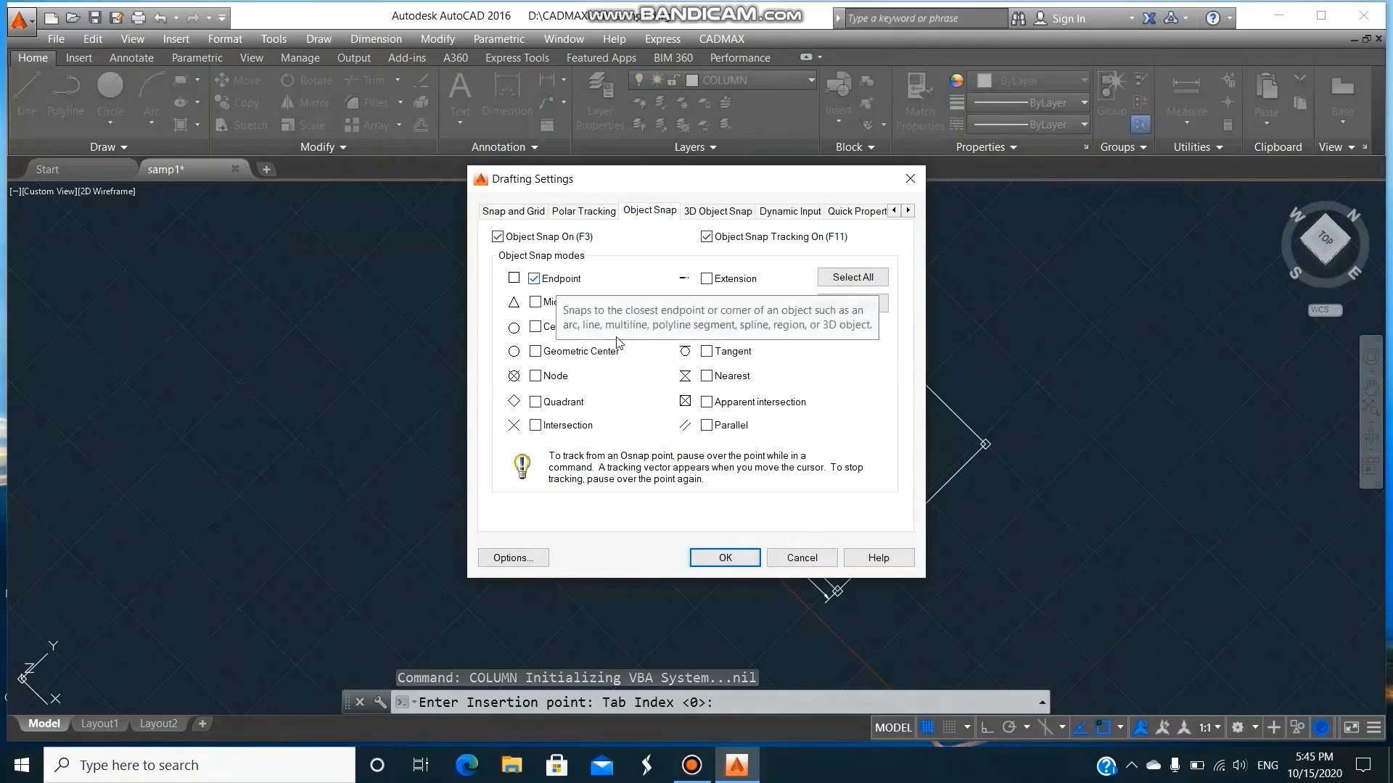
click(731, 558)
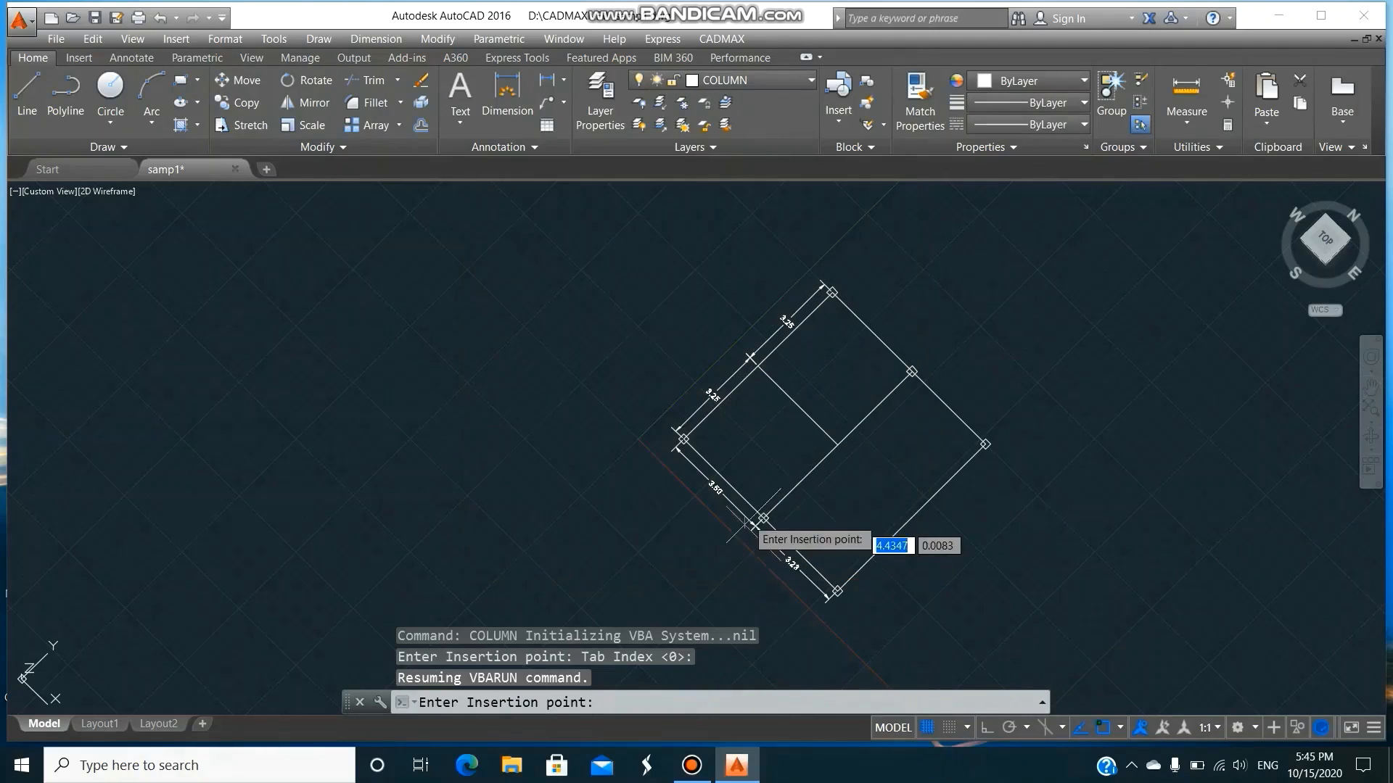
click(703, 453)
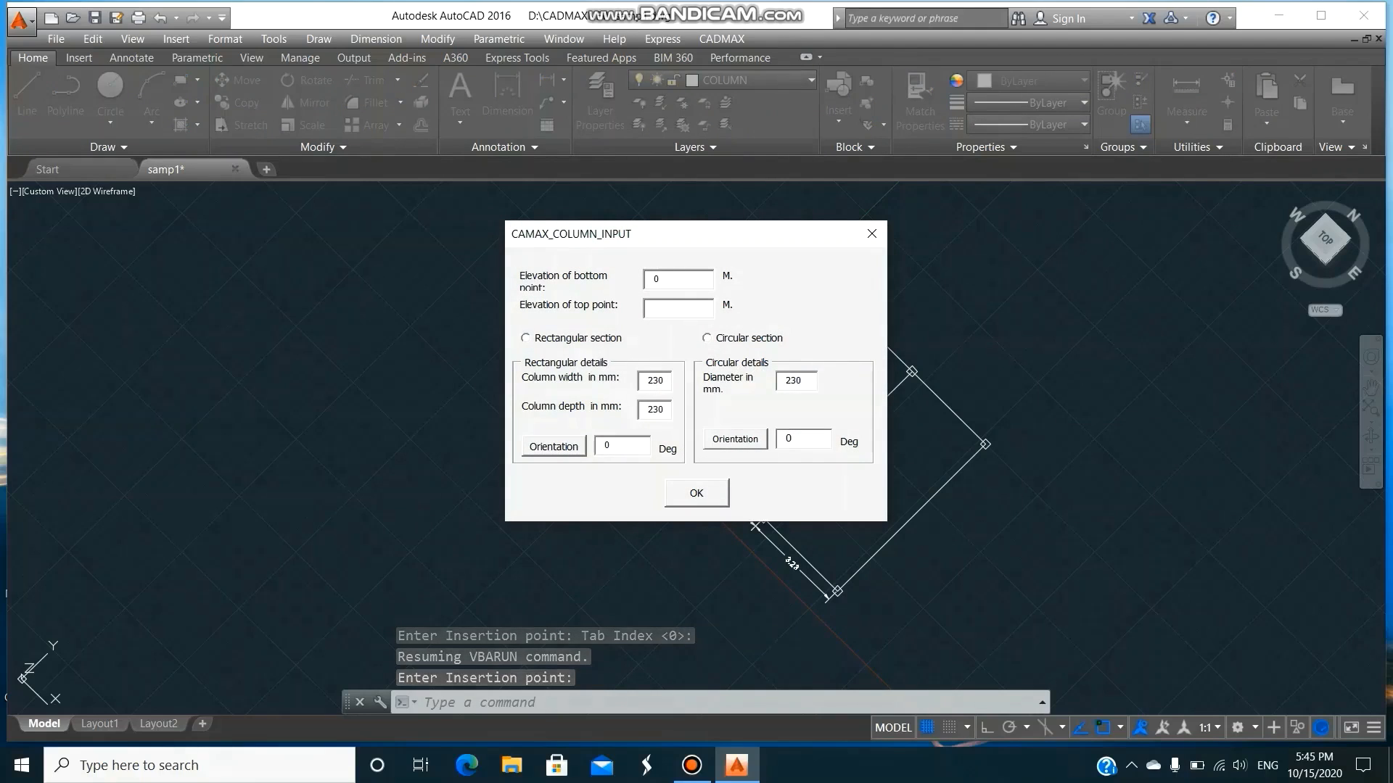
click(675, 312)
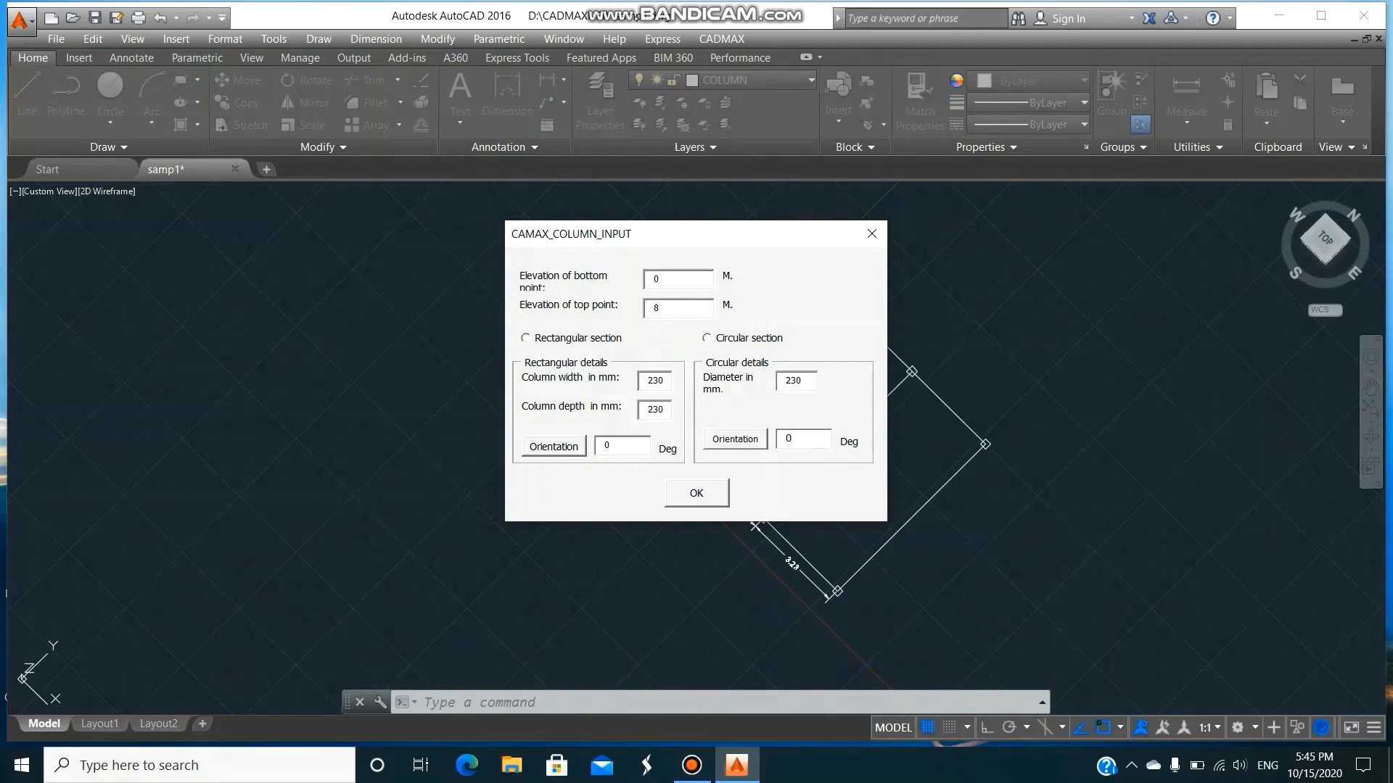
click(525, 338)
click(712, 493)
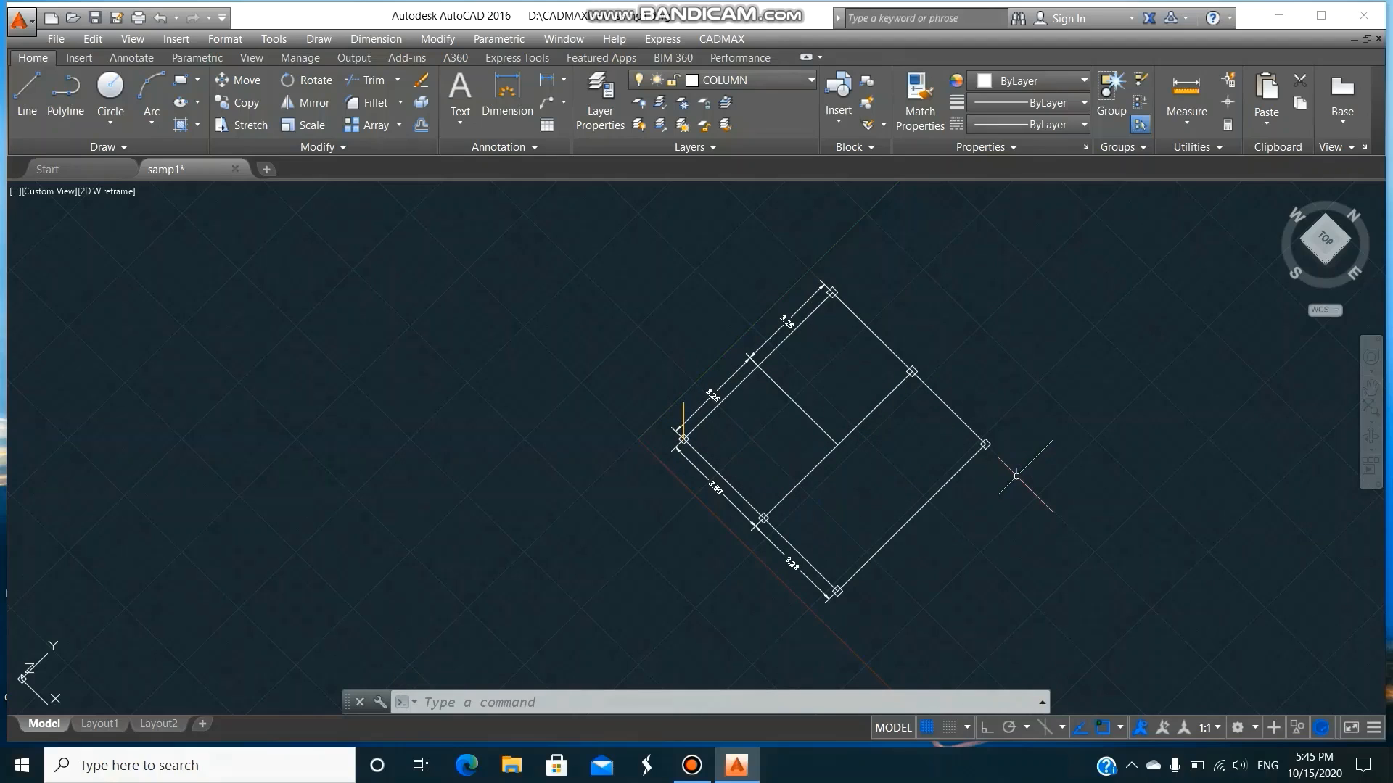
- Copy the column from its base point to the other five column nodes of the plan grid
text(CO)
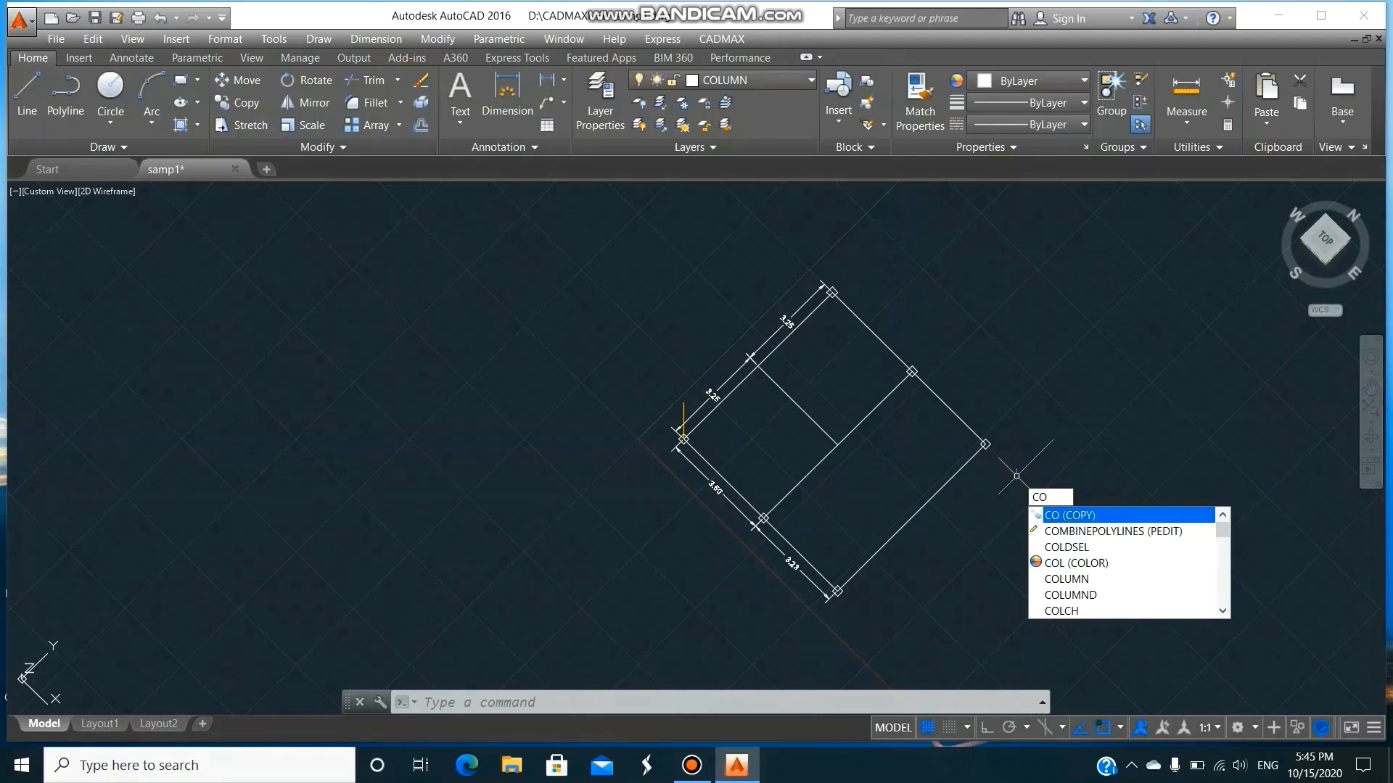
key(Return)
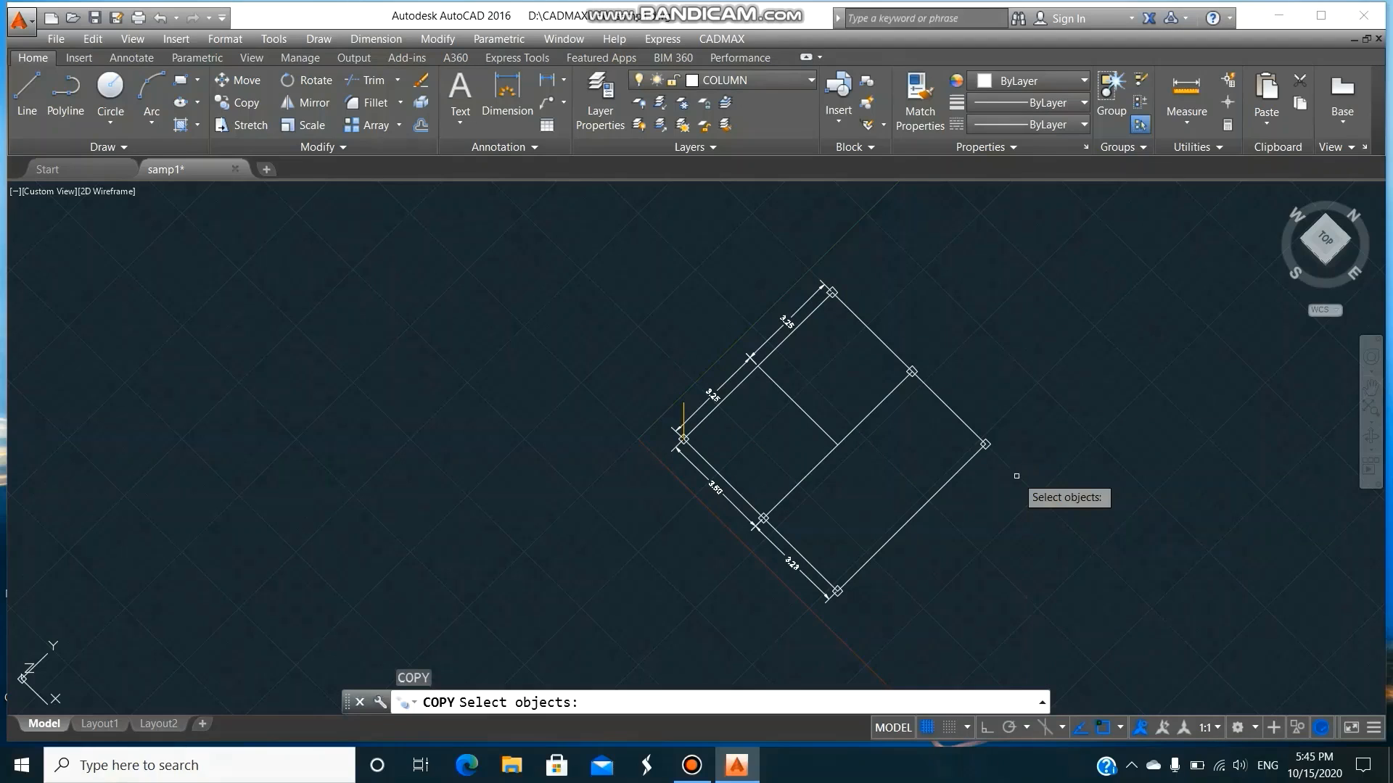
click(685, 408)
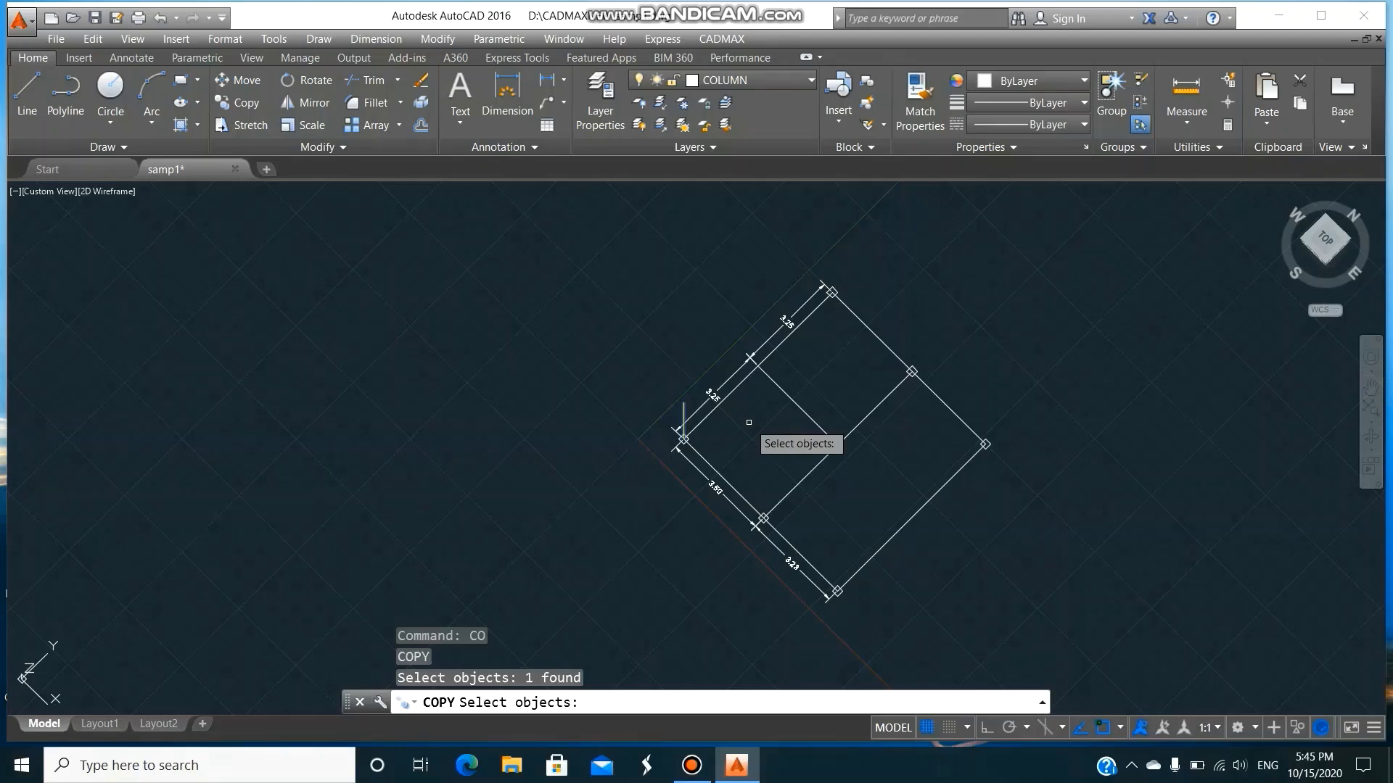
key(Return)
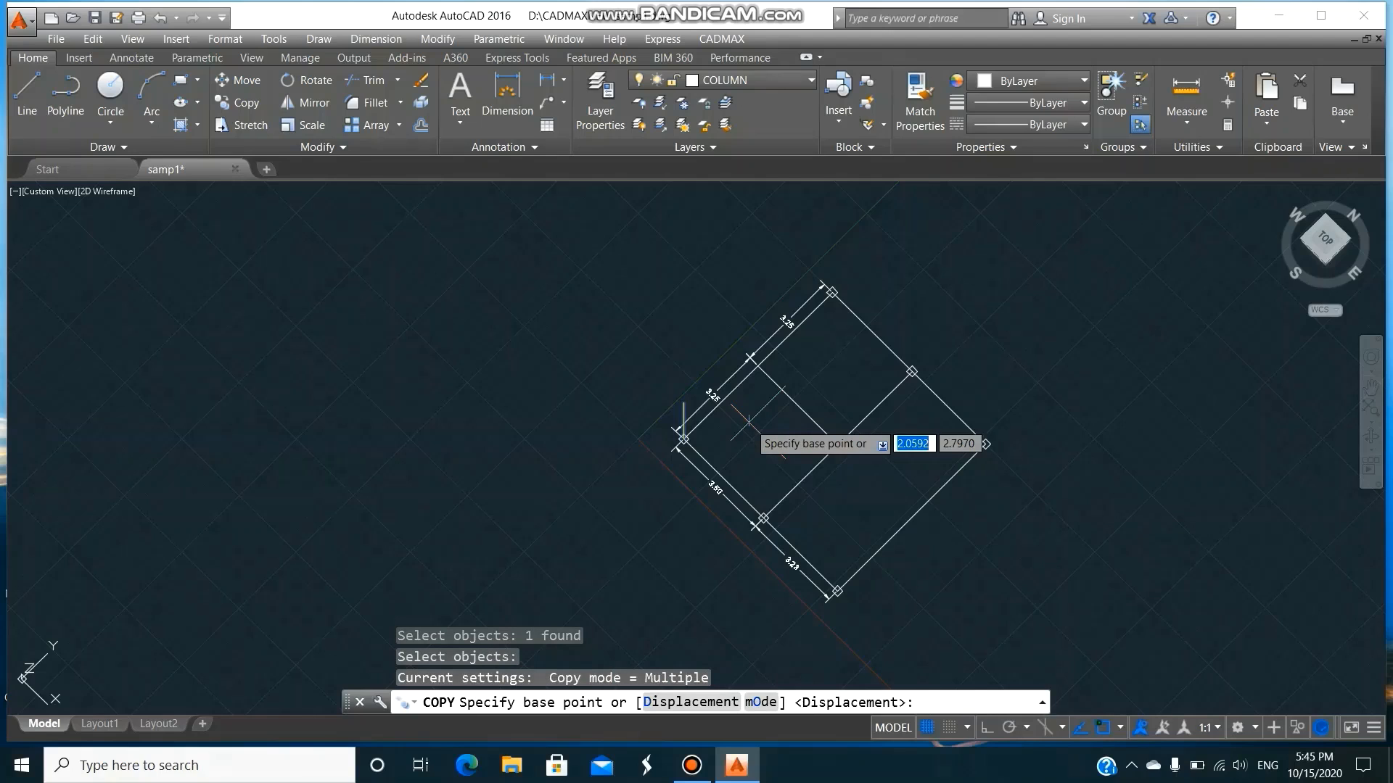
click(682, 437)
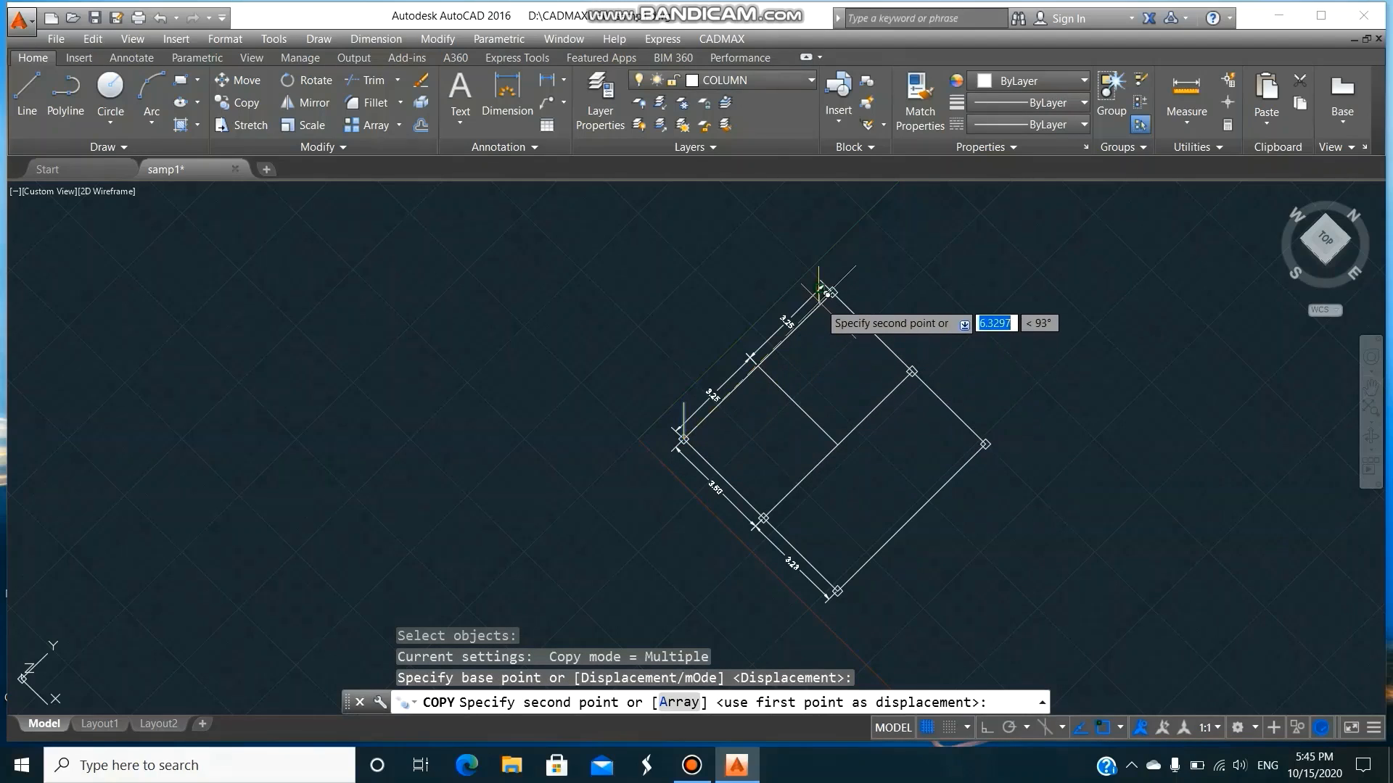
click(827, 314)
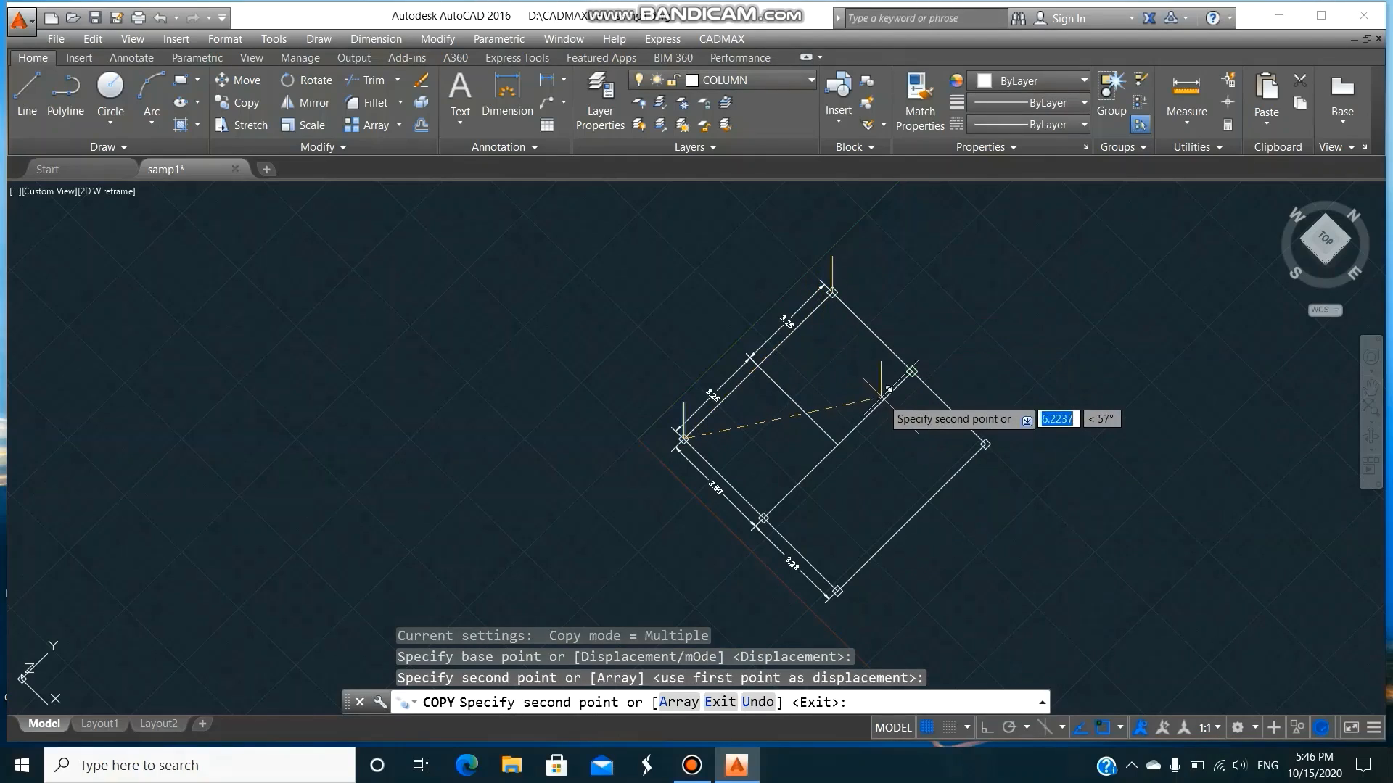
click(911, 371)
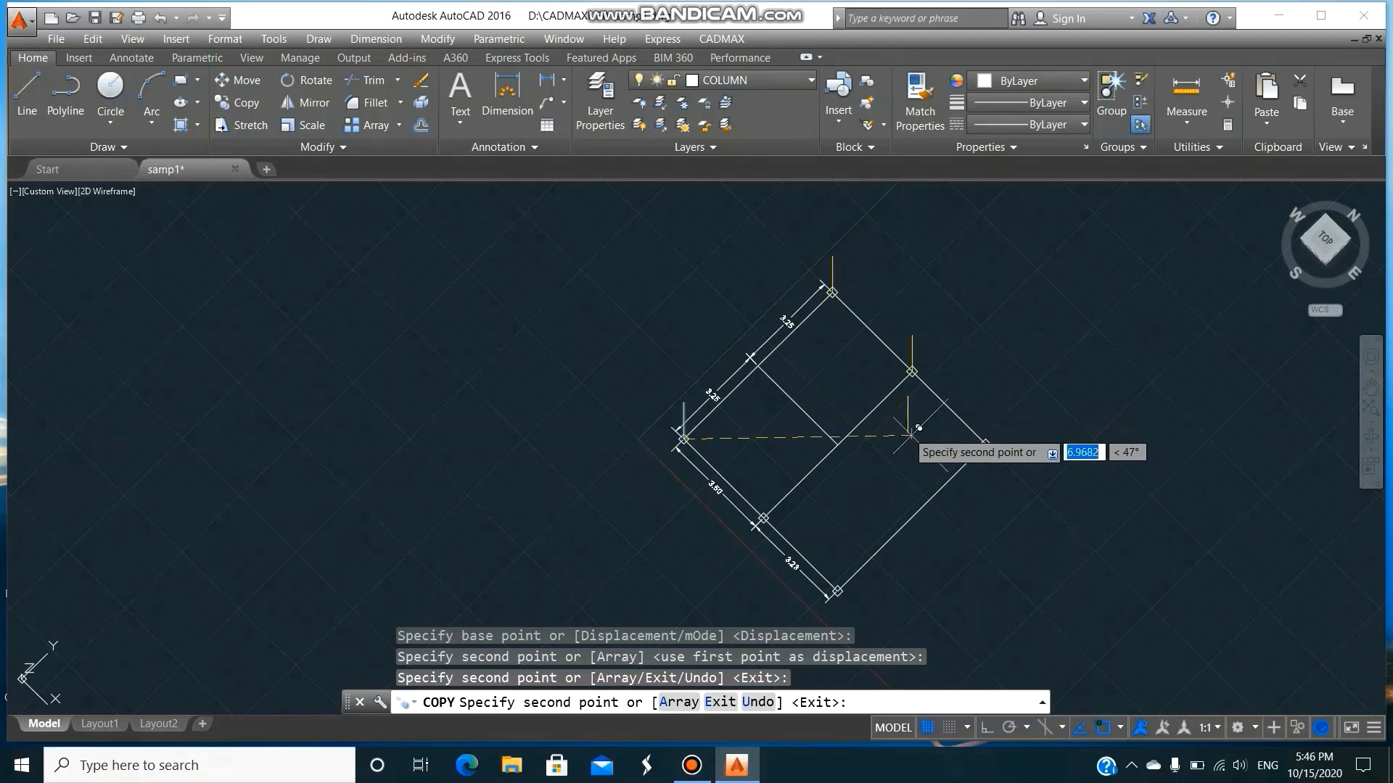
click(968, 452)
click(838, 589)
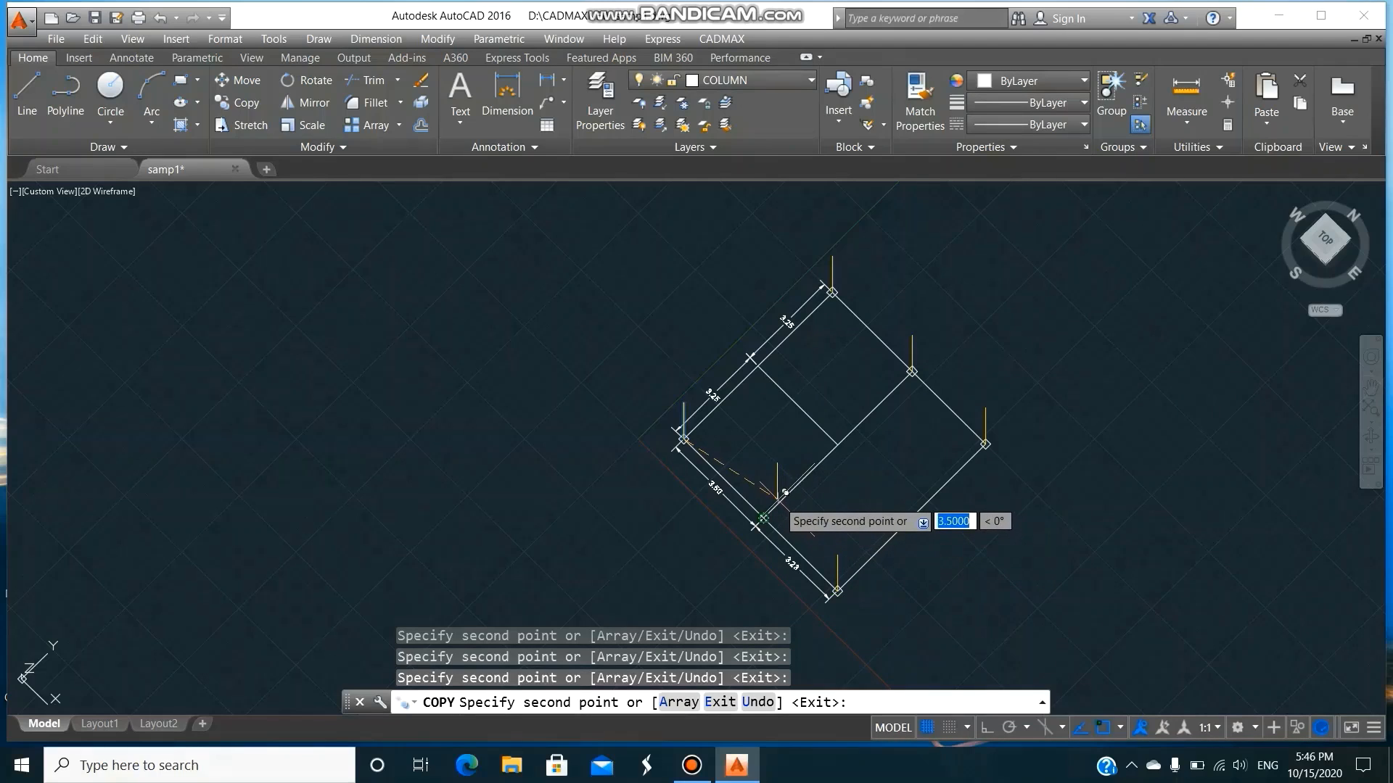
click(765, 516)
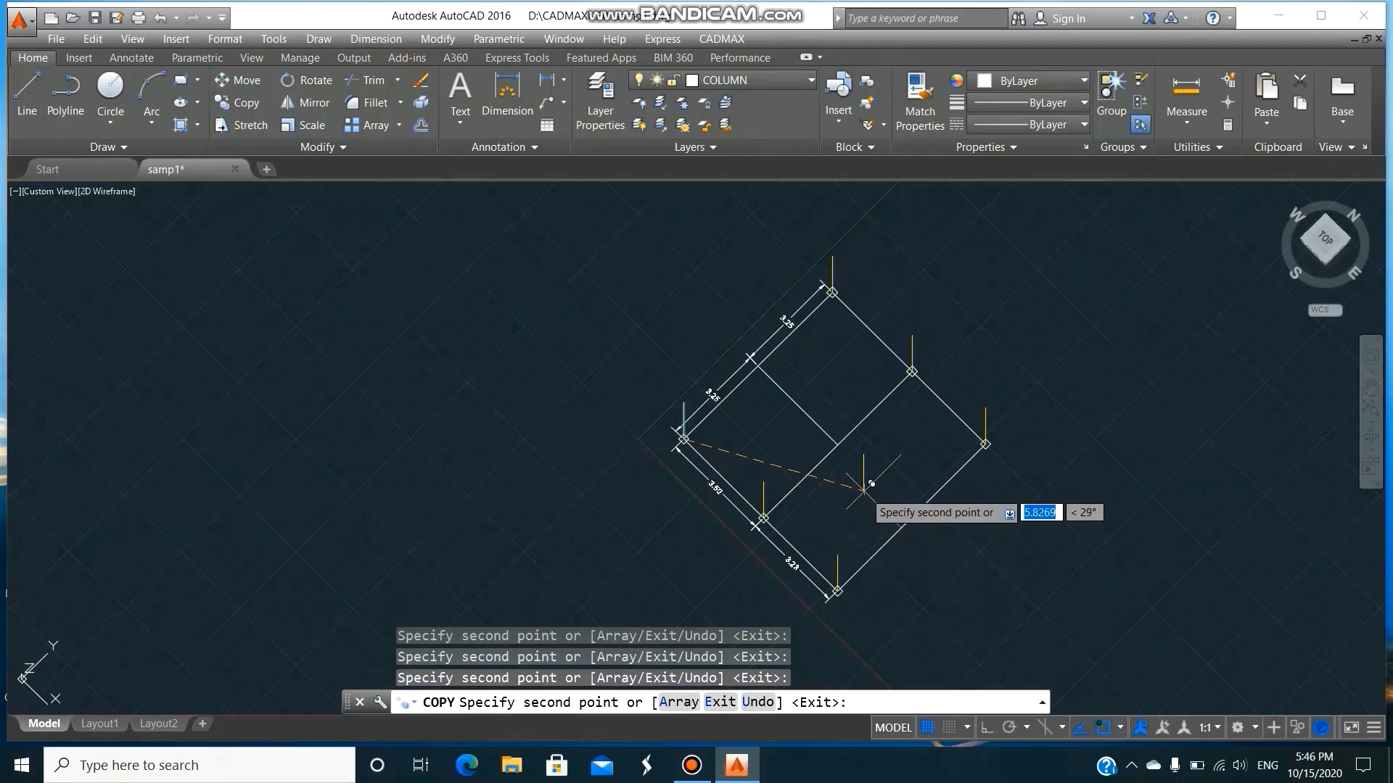
- Start the CADMAX BEAM command on the layer GBEAM, spanning the two columns of the 3.50 m bay nearest the origin
key(Return)
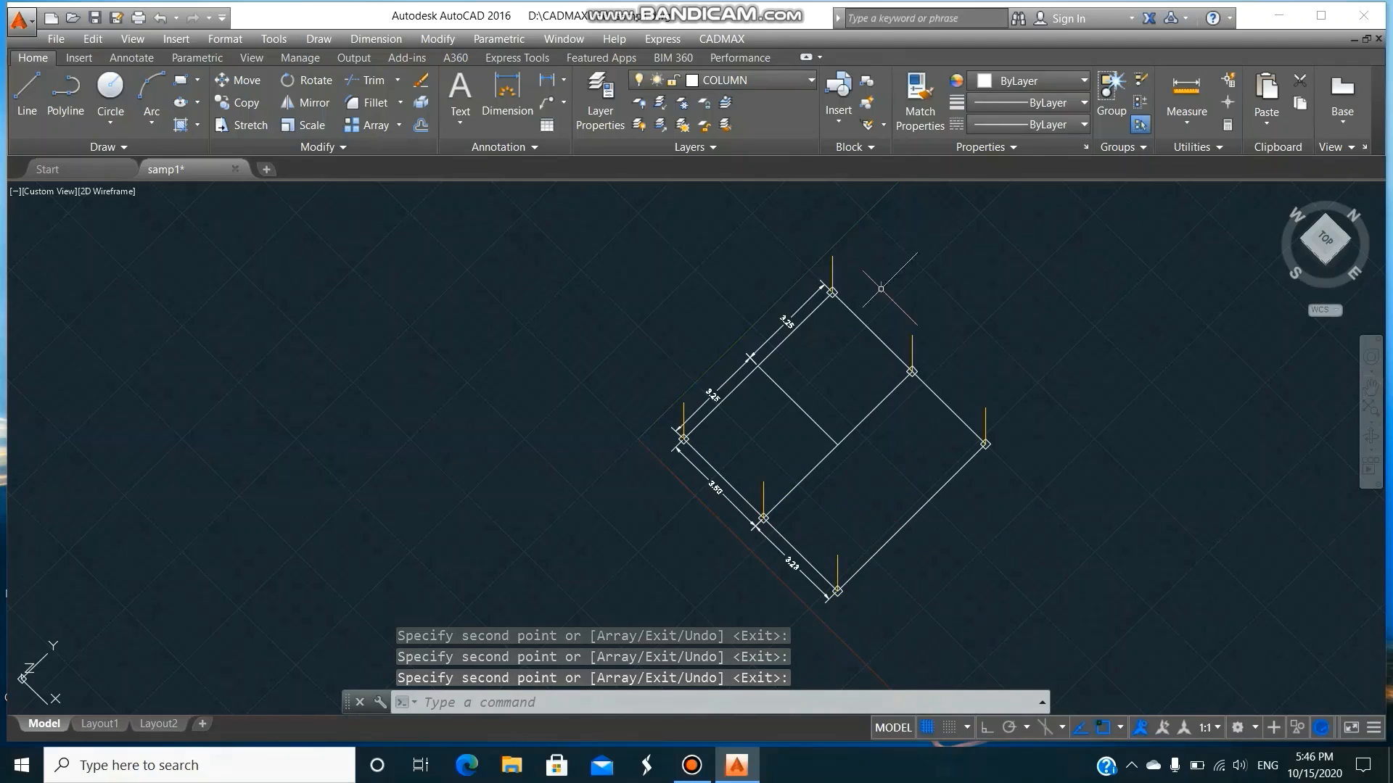
click(737, 39)
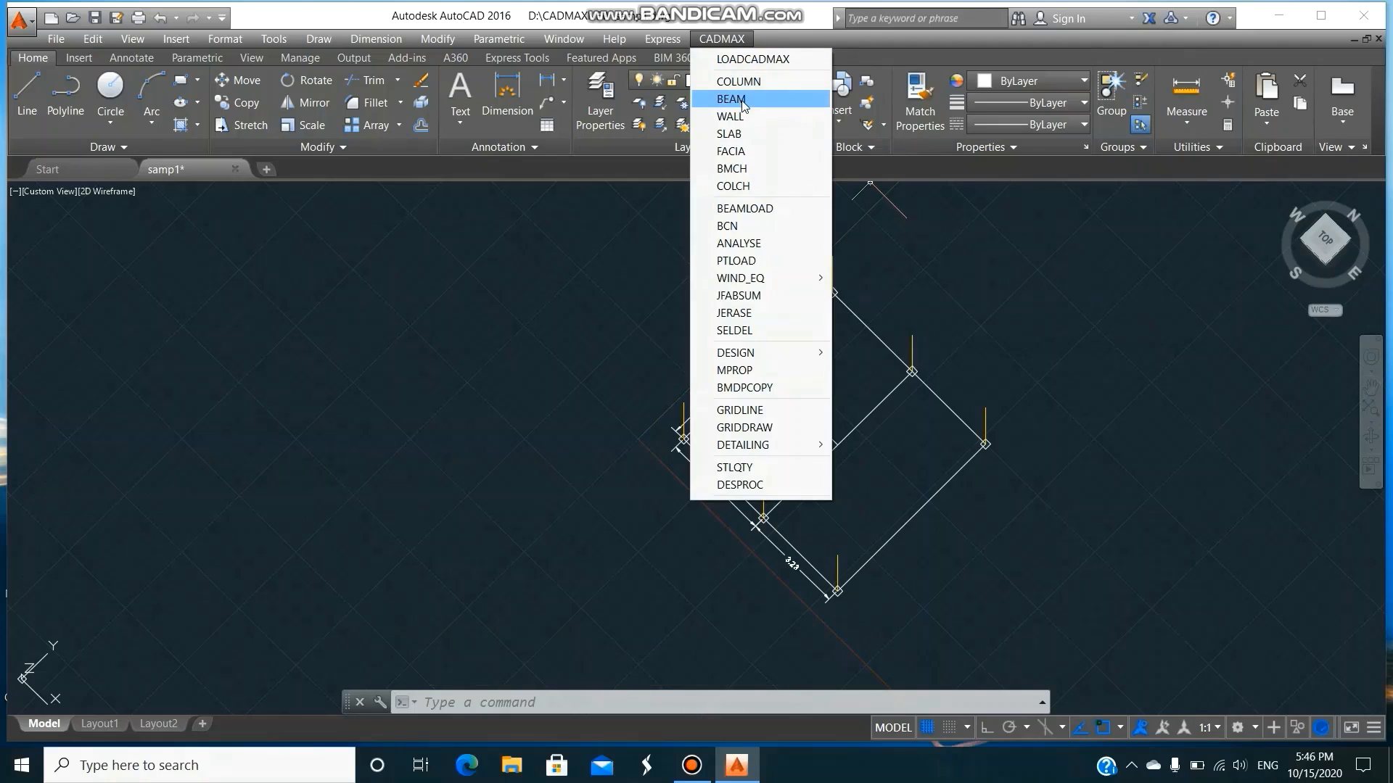
click(732, 99)
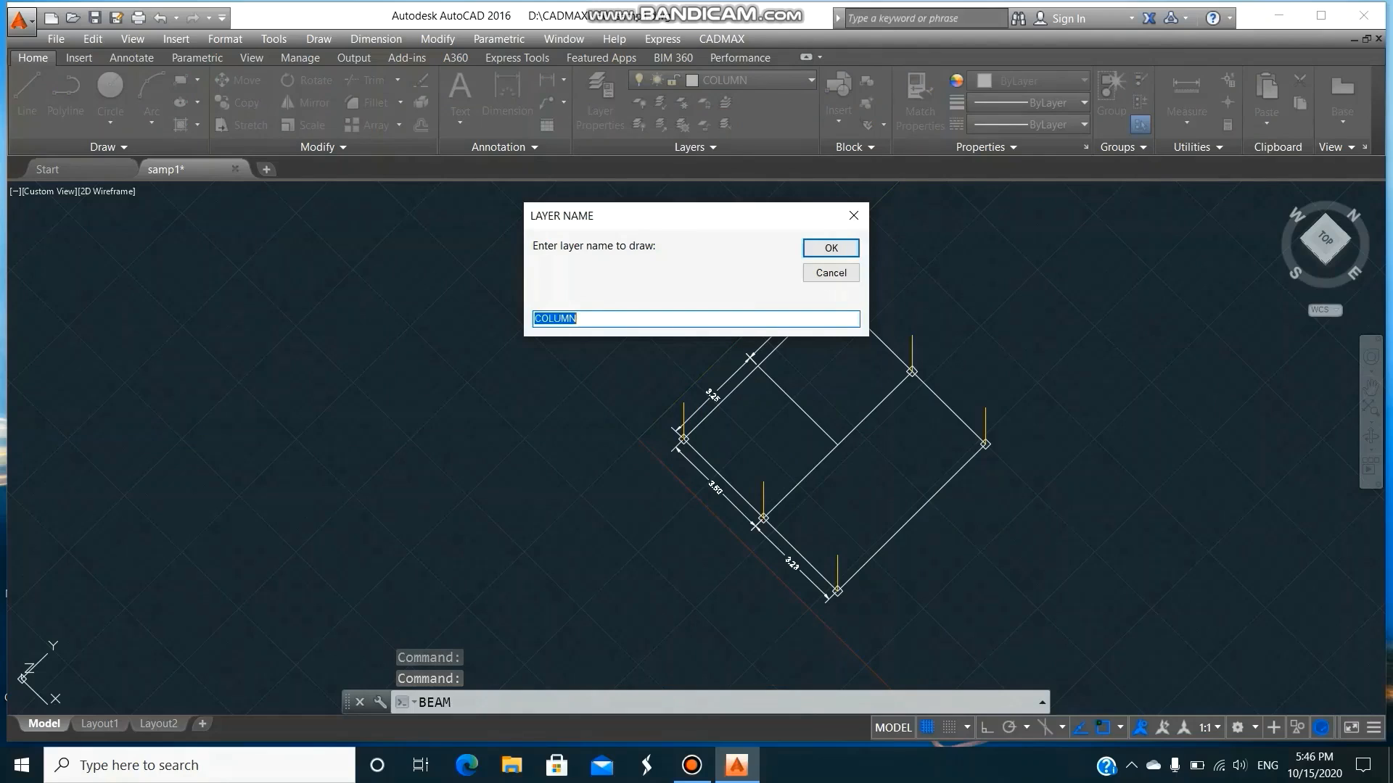
text(GBEAM)
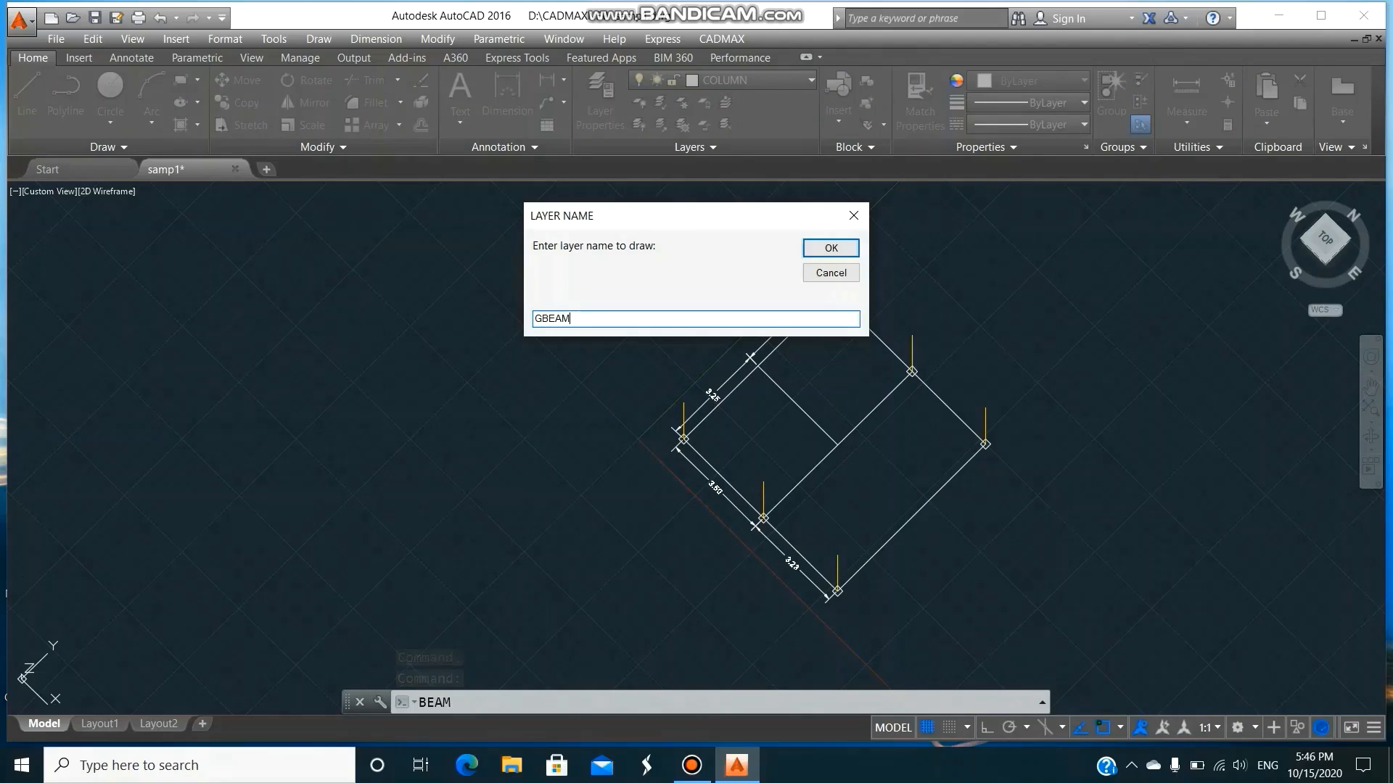
click(841, 251)
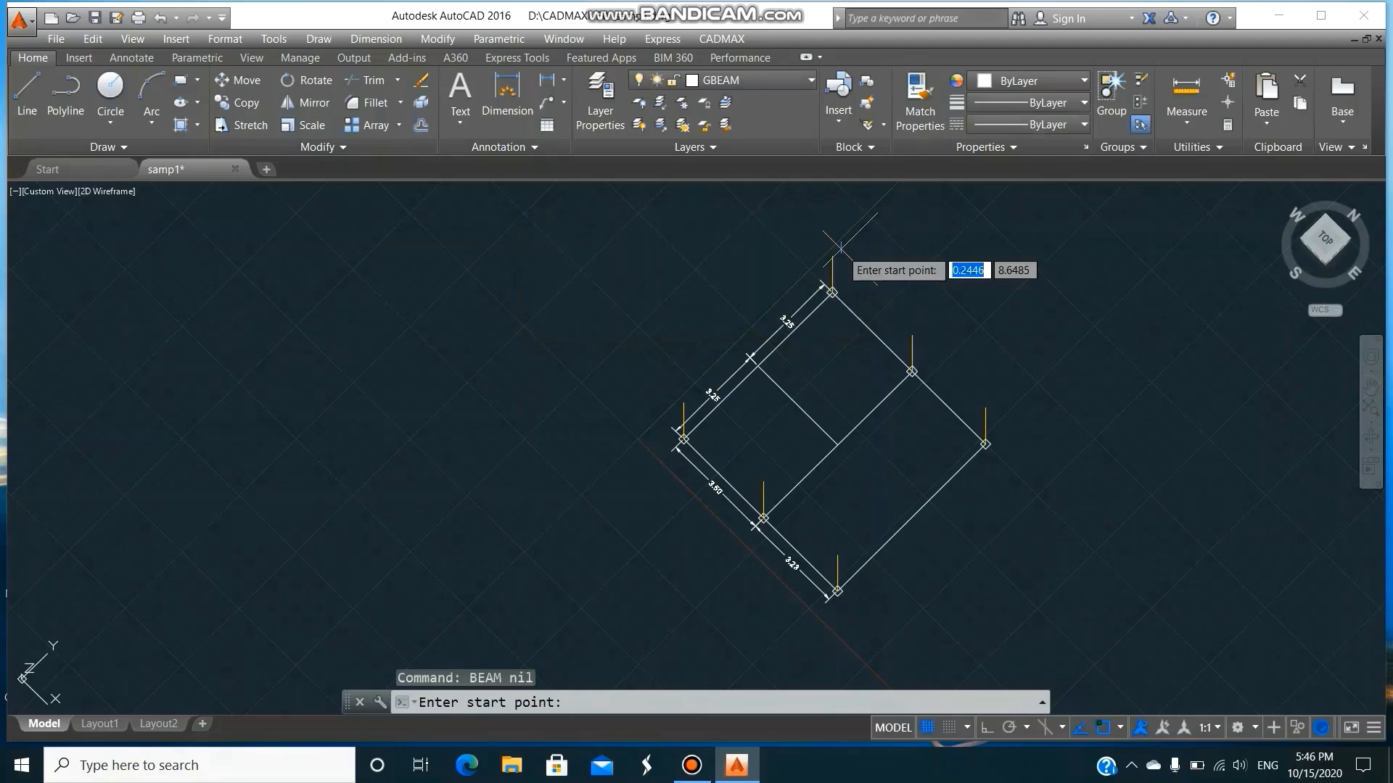
click(683, 403)
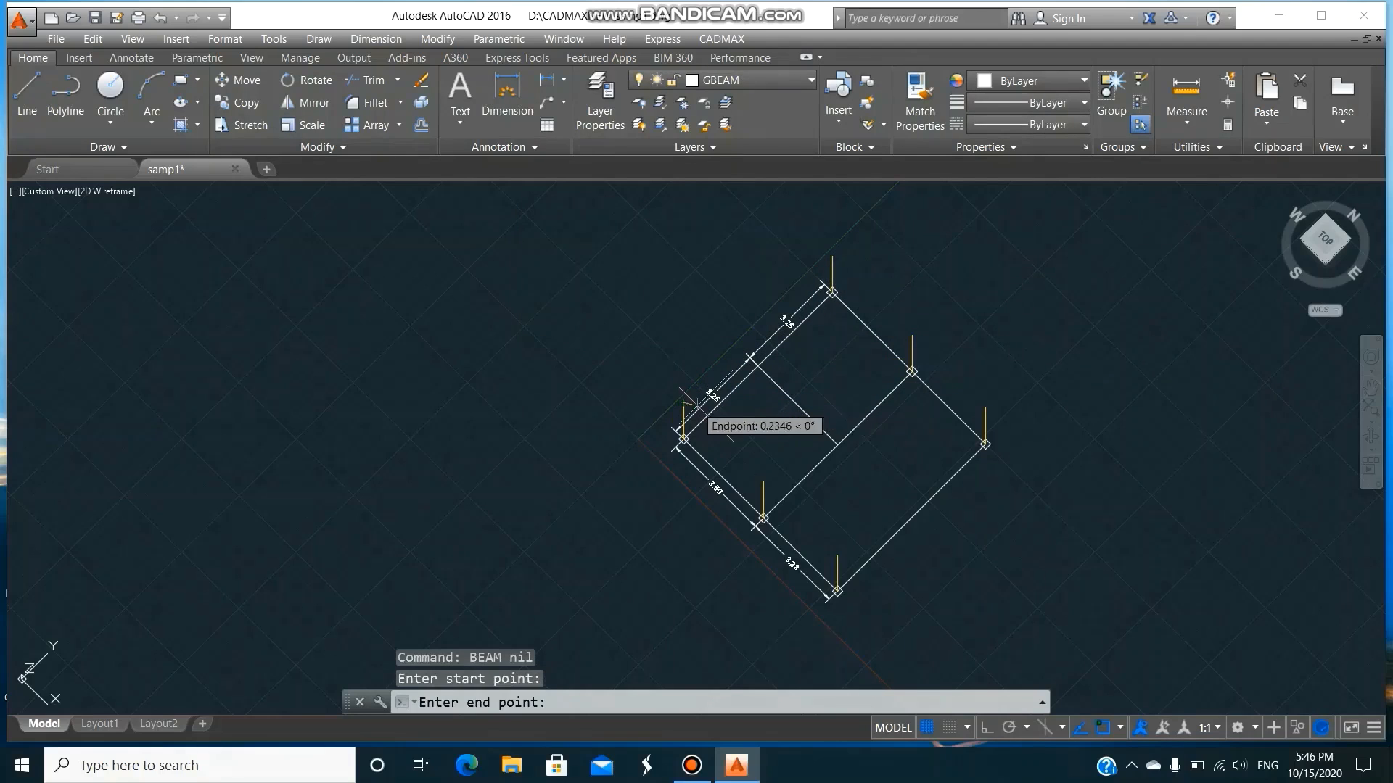
click(762, 483)
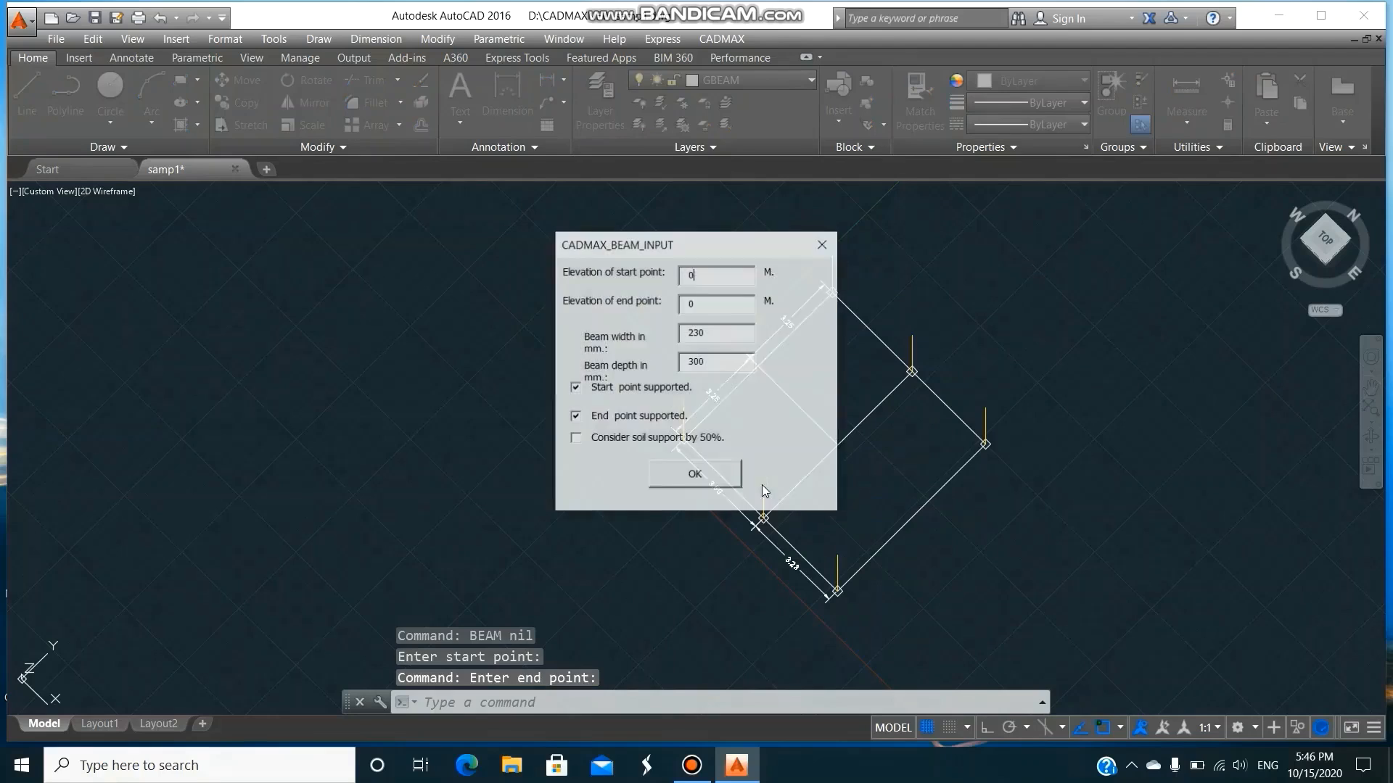
- Set the beam's start and end elevations to 1.5 m and its depth to 350 mm, and create it
click(709, 277)
key(BackSpace)
text(1.)
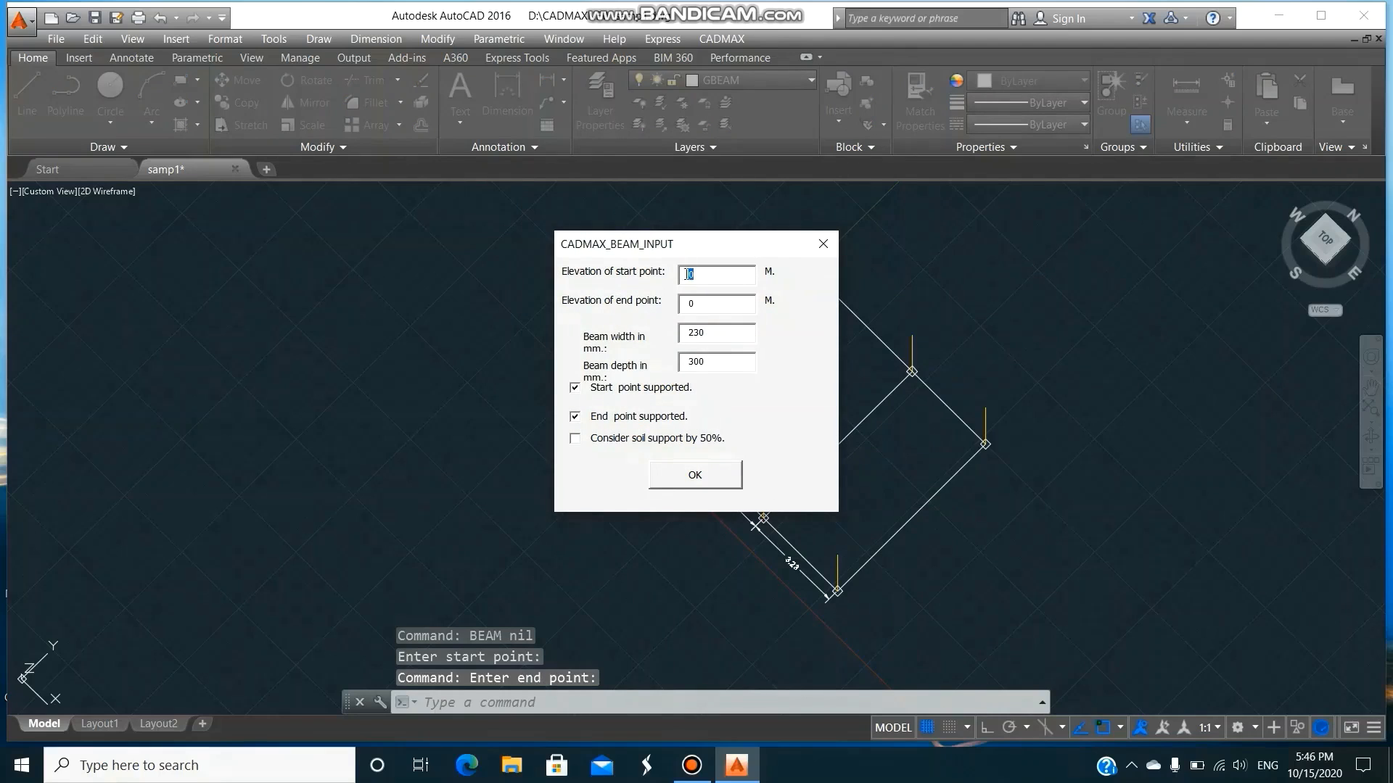
text(5)
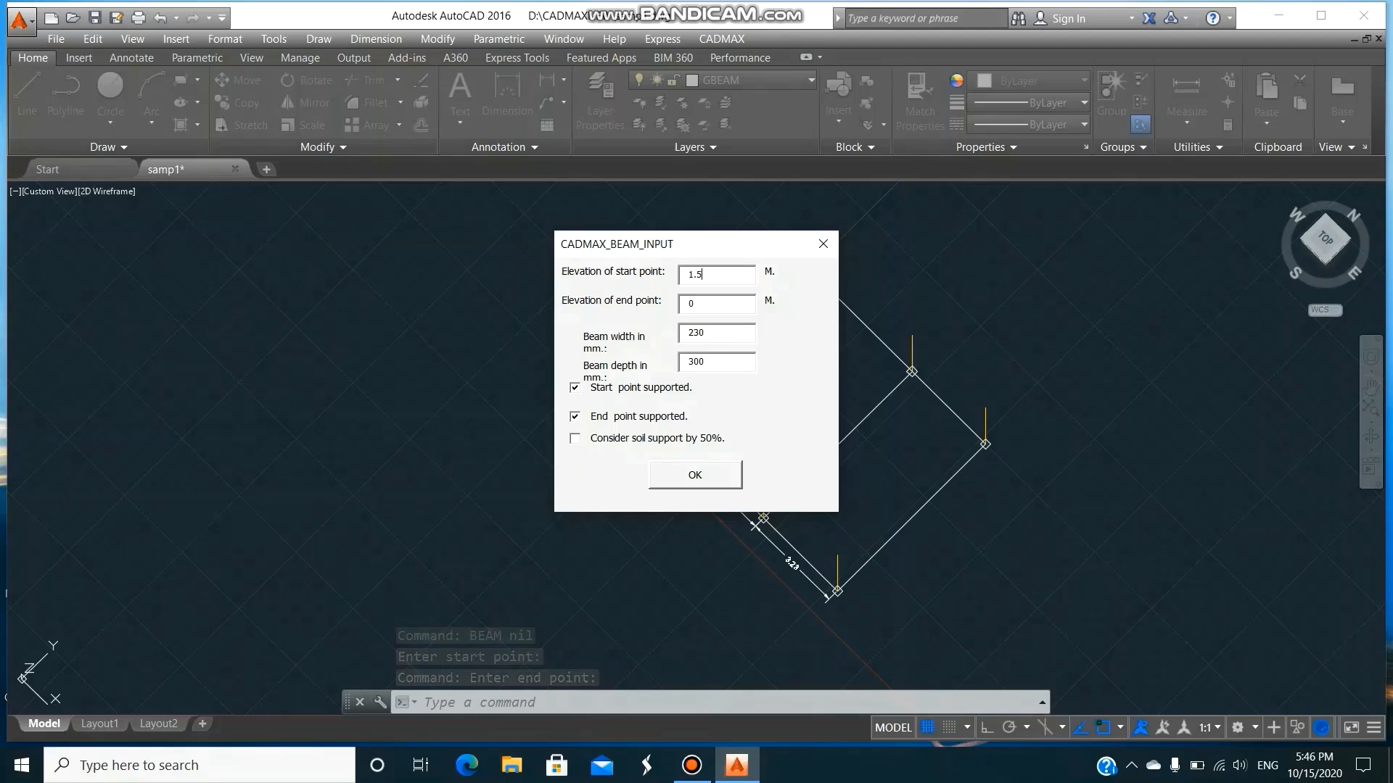
key(BackSpace)
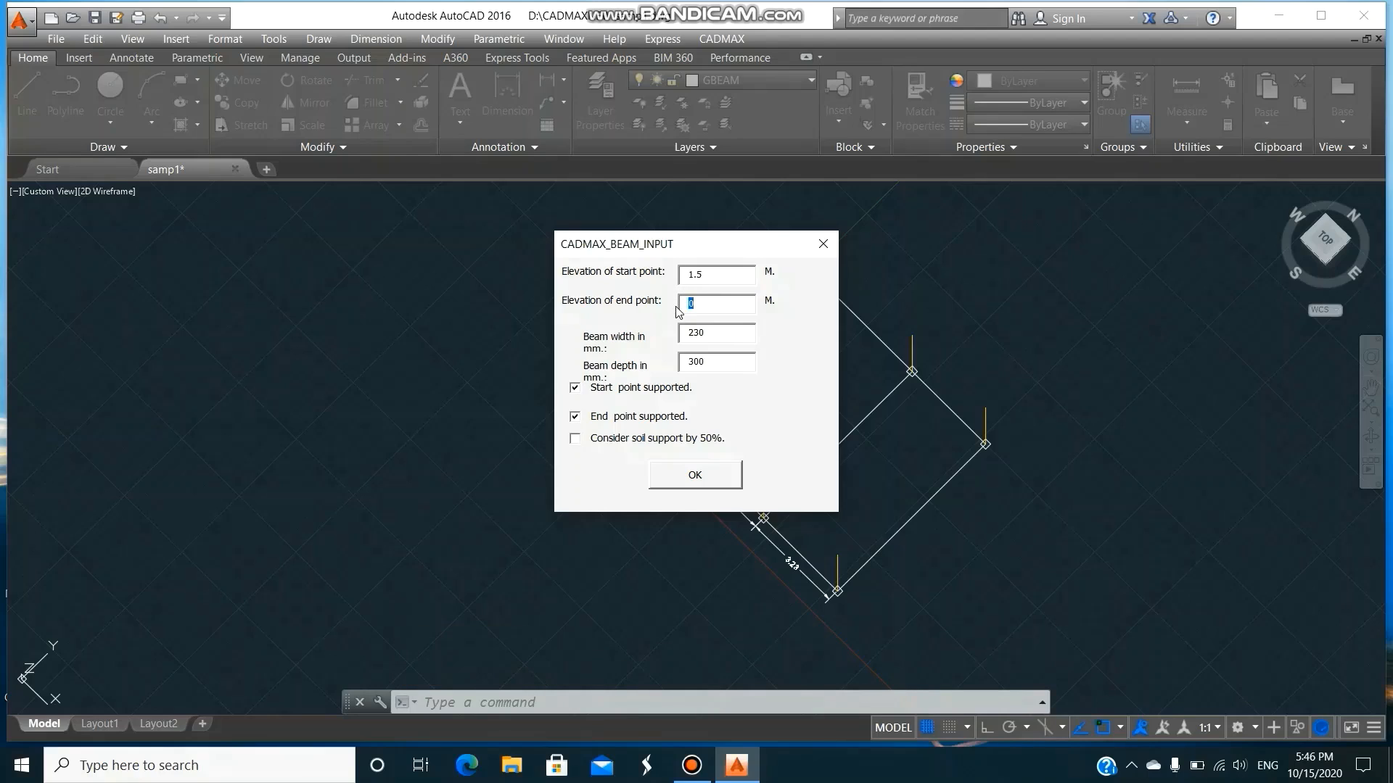
text(1.5)
double_click(713, 361)
text(35)
click(714, 476)
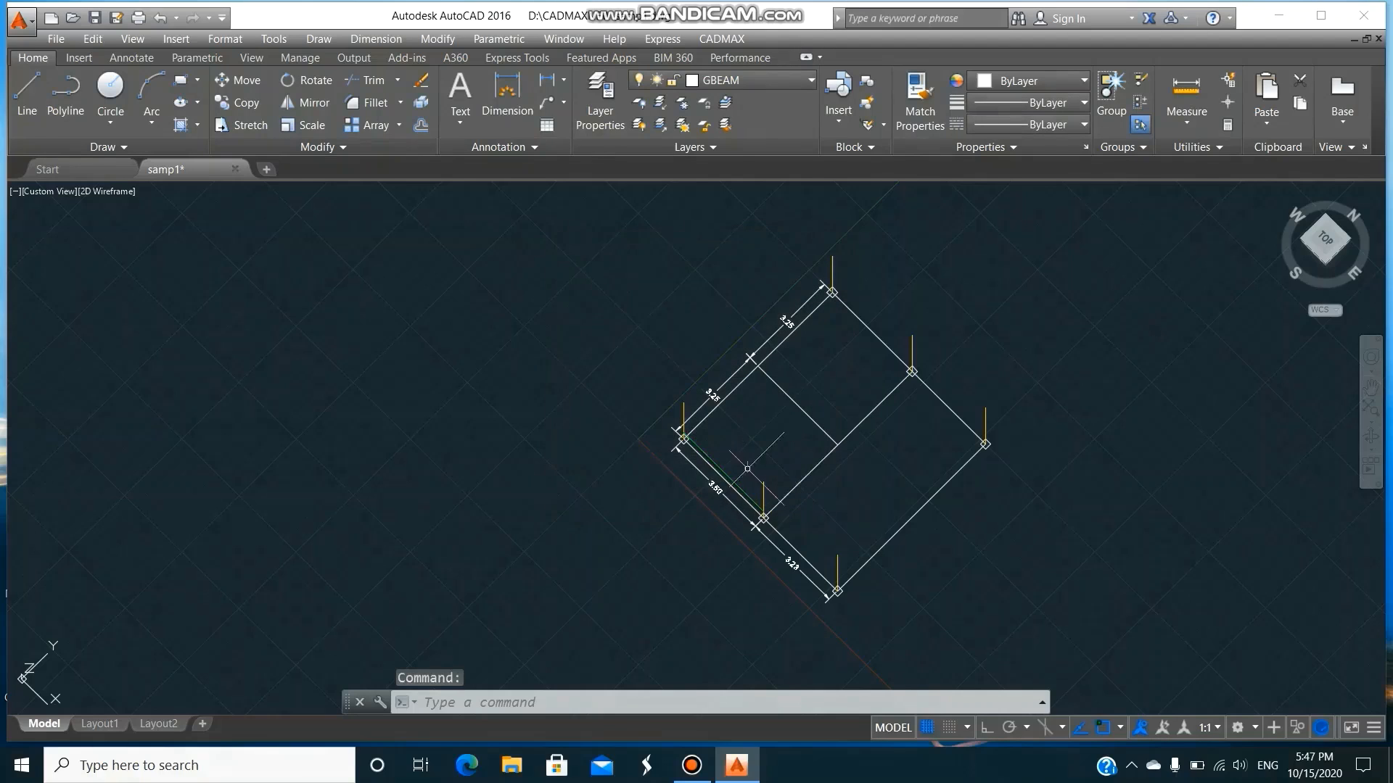
- Copy the new ground beam from its column end onto the parallel intermediate grid line
text(co)
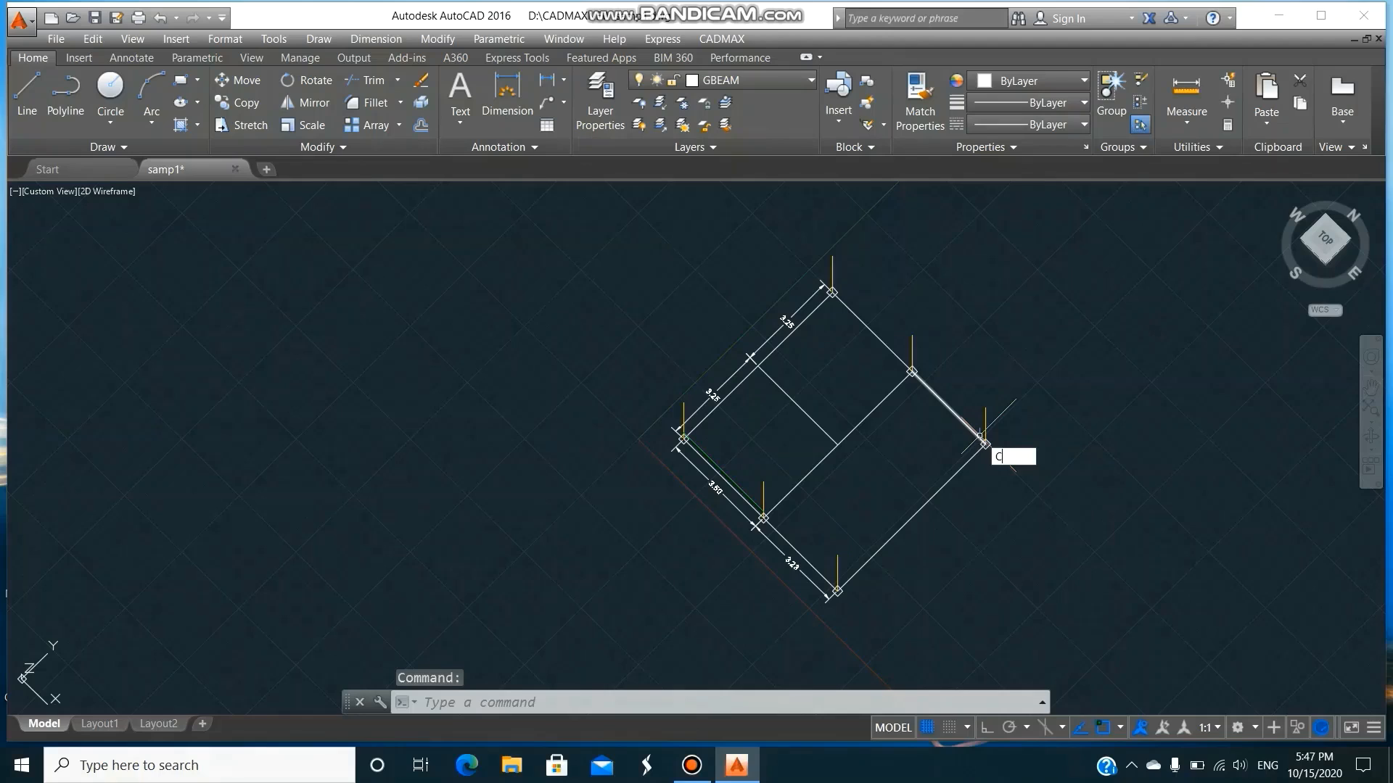
key(Return)
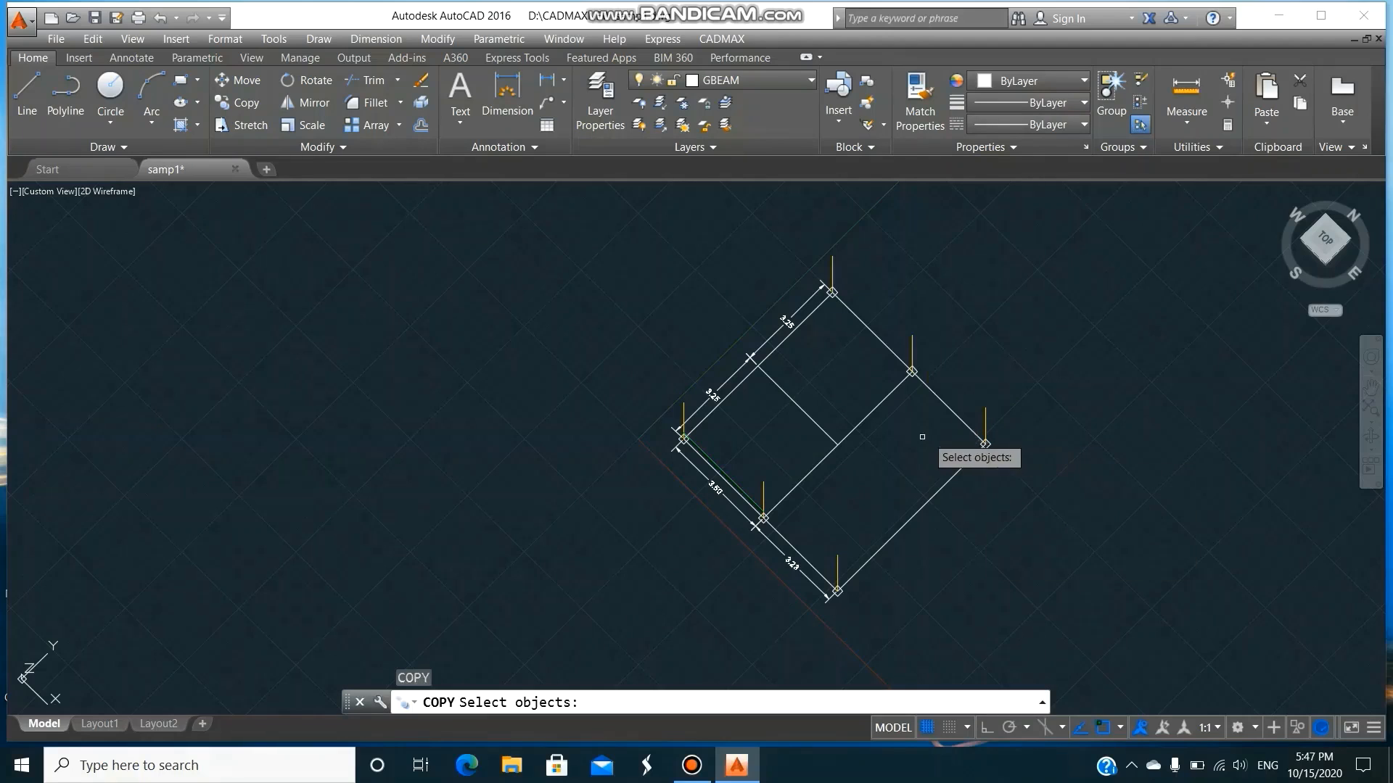
click(718, 473)
key(Return)
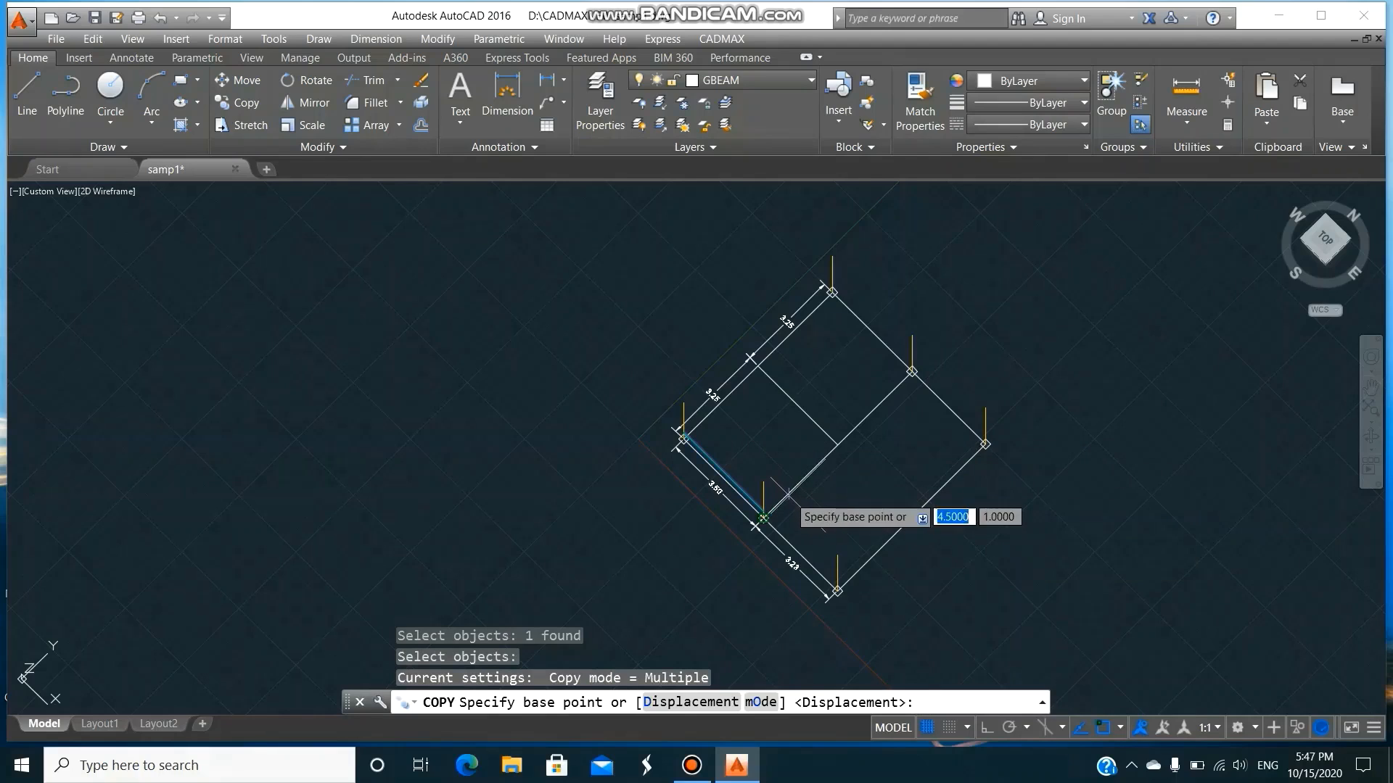
click(765, 515)
click(843, 439)
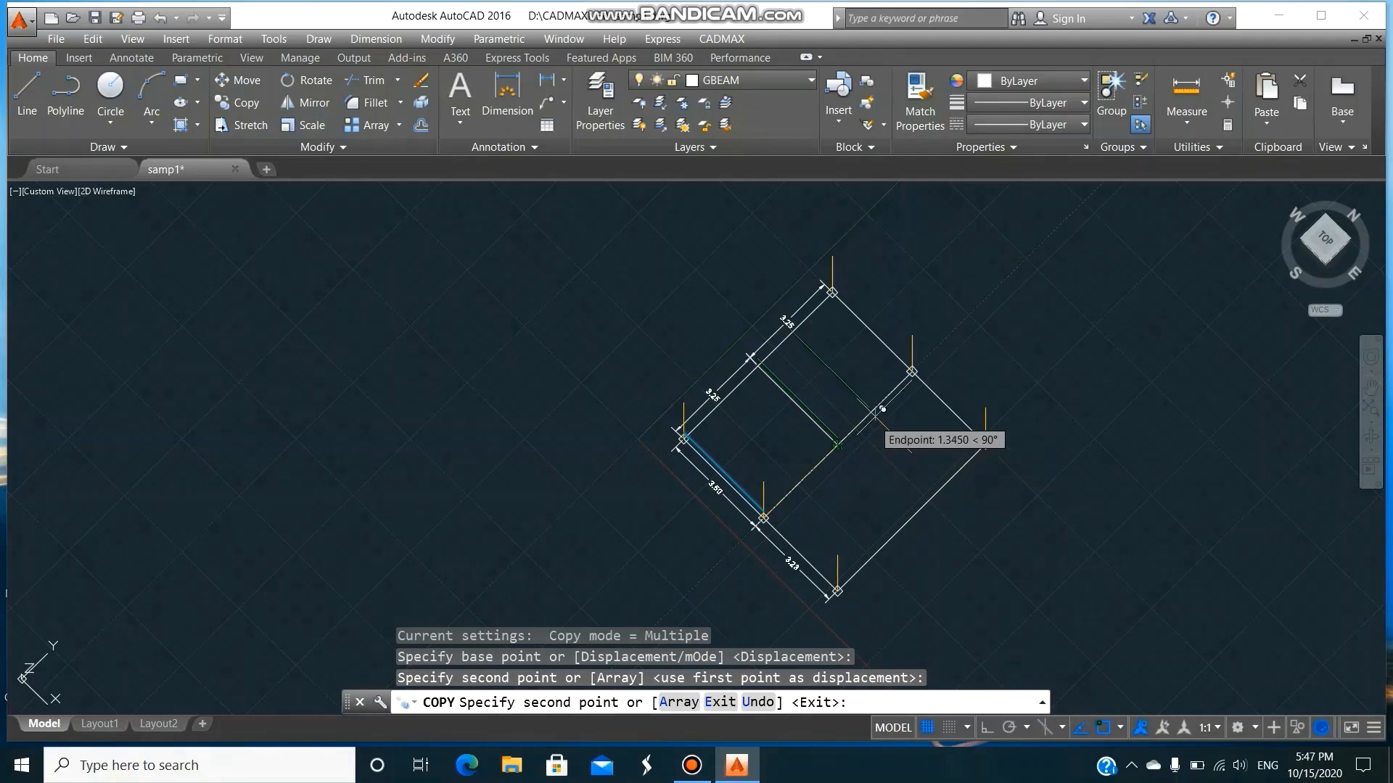
- Copy the same beam onto the opposite outer edge of the 3.50 m bay, forcing an endpoint snap for accurate placement
click(898, 377)
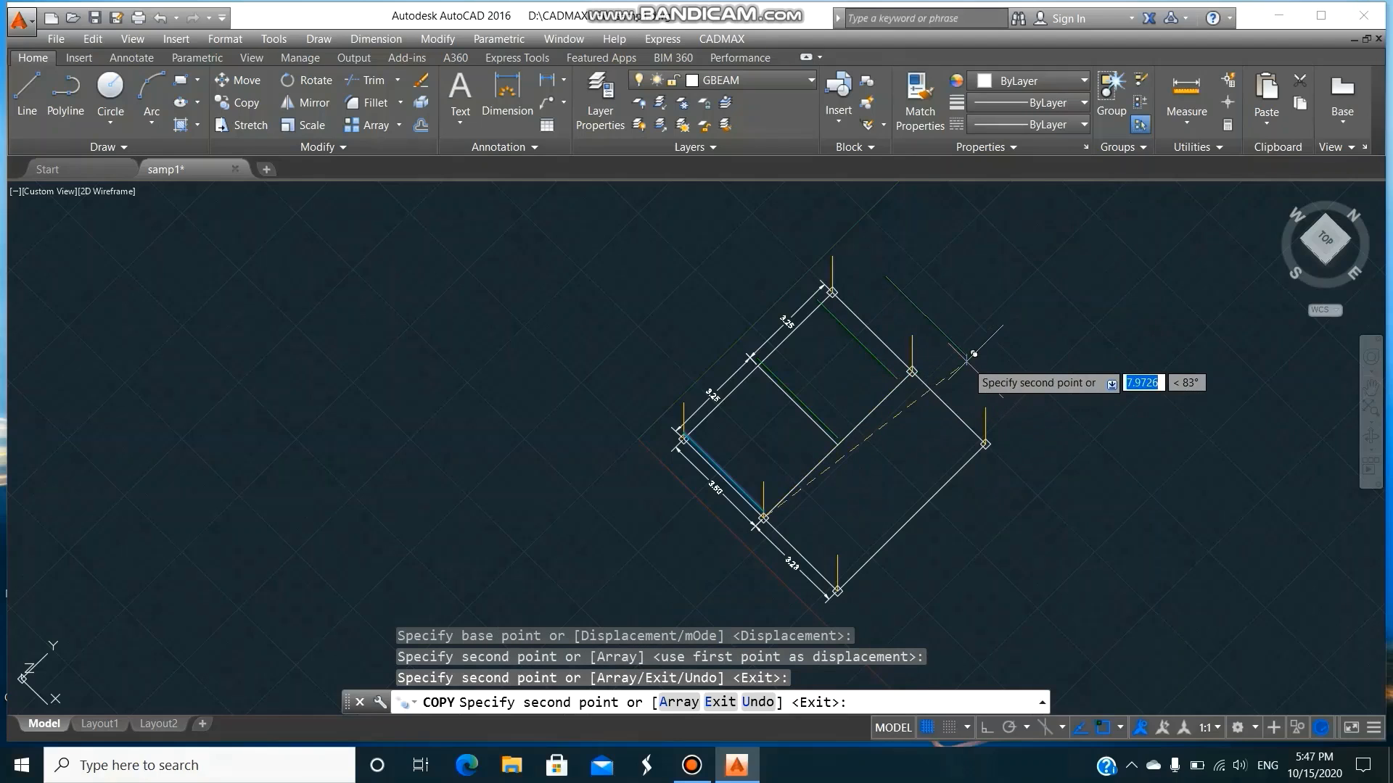
click(912, 374)
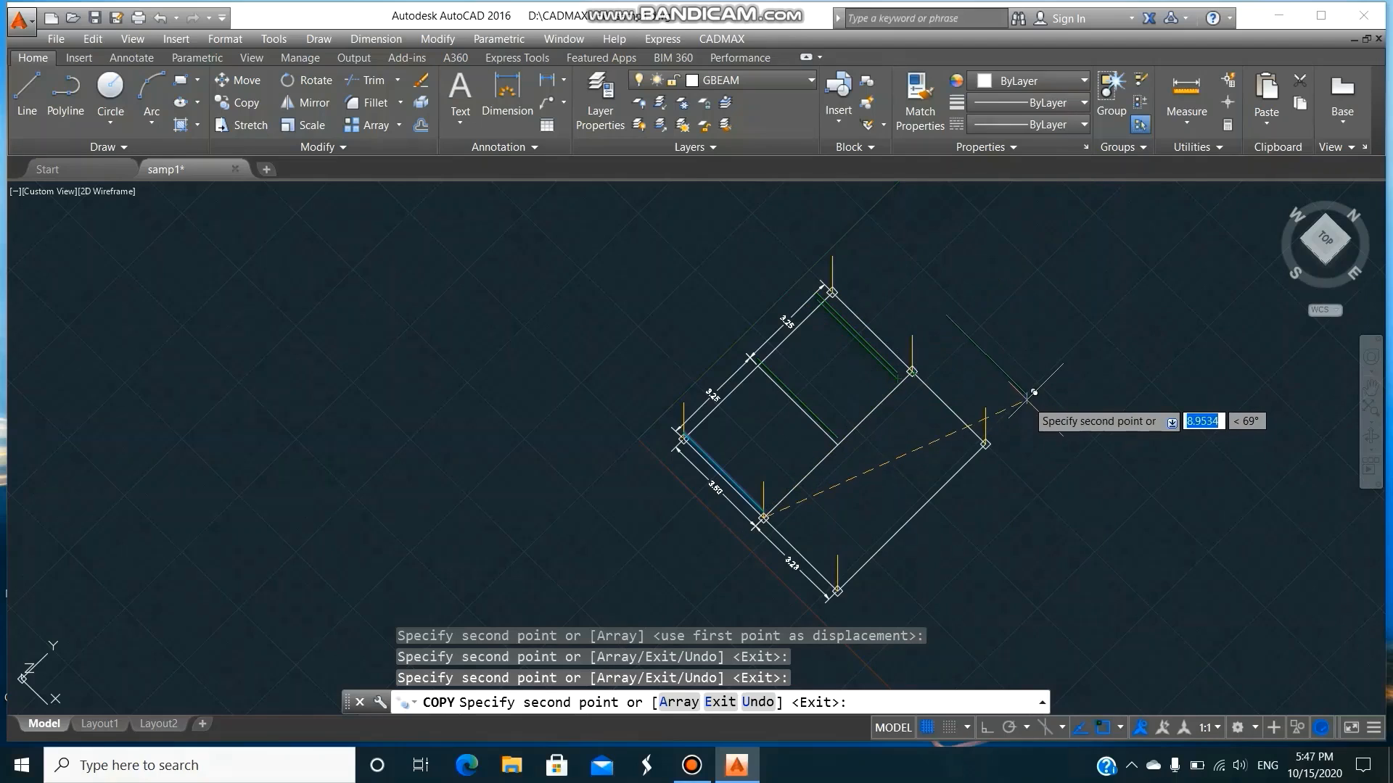
text(end)
key(Return)
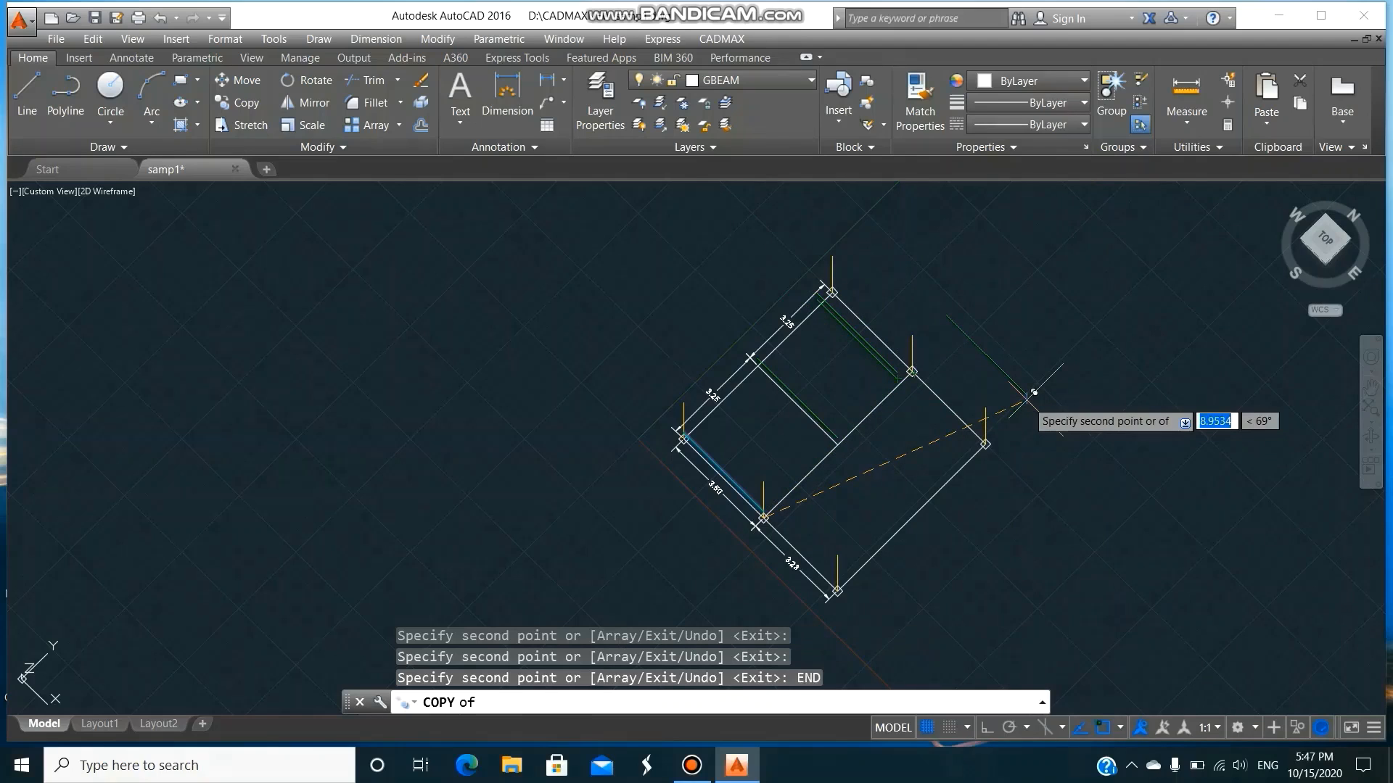
click(984, 443)
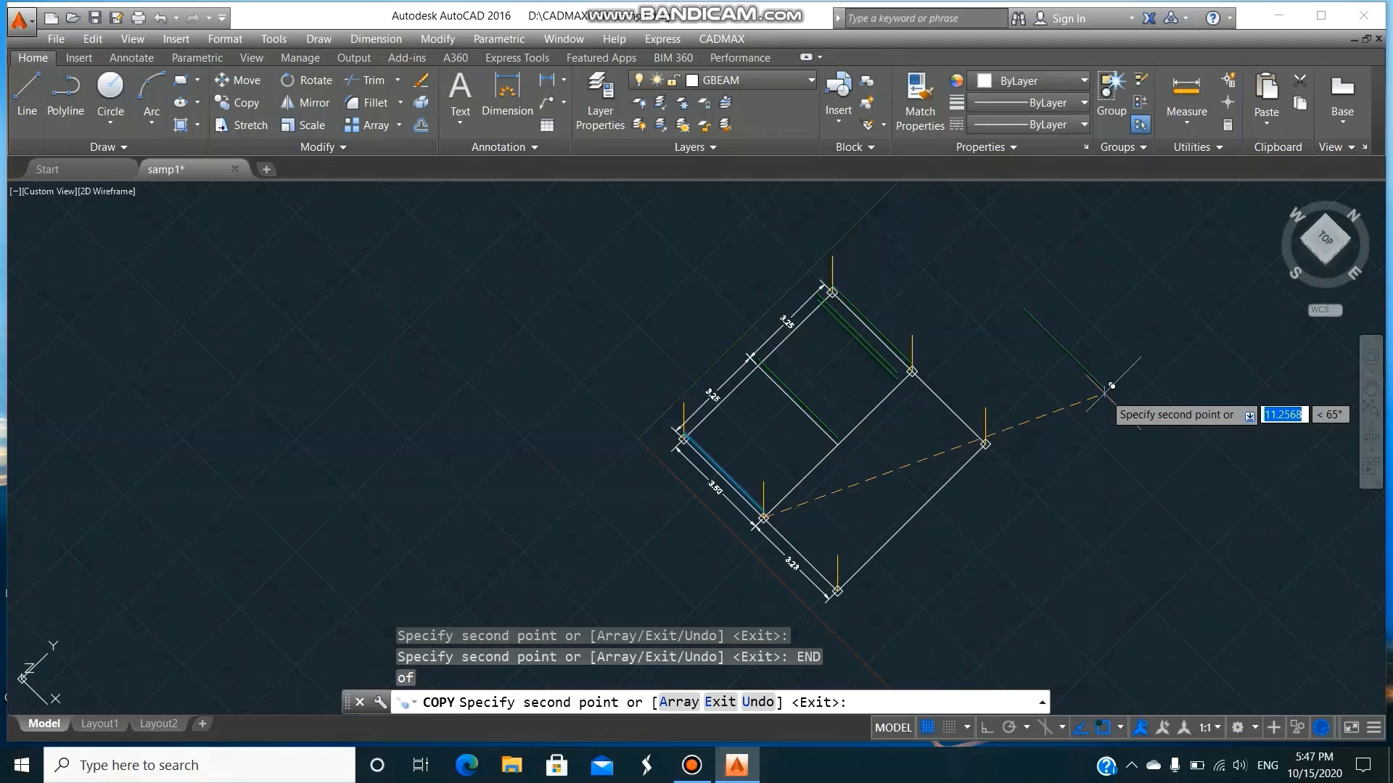
key(Return)
- Erase the two misplaced beam copies just inside the opposite outer edge
text(e)
key(Return)
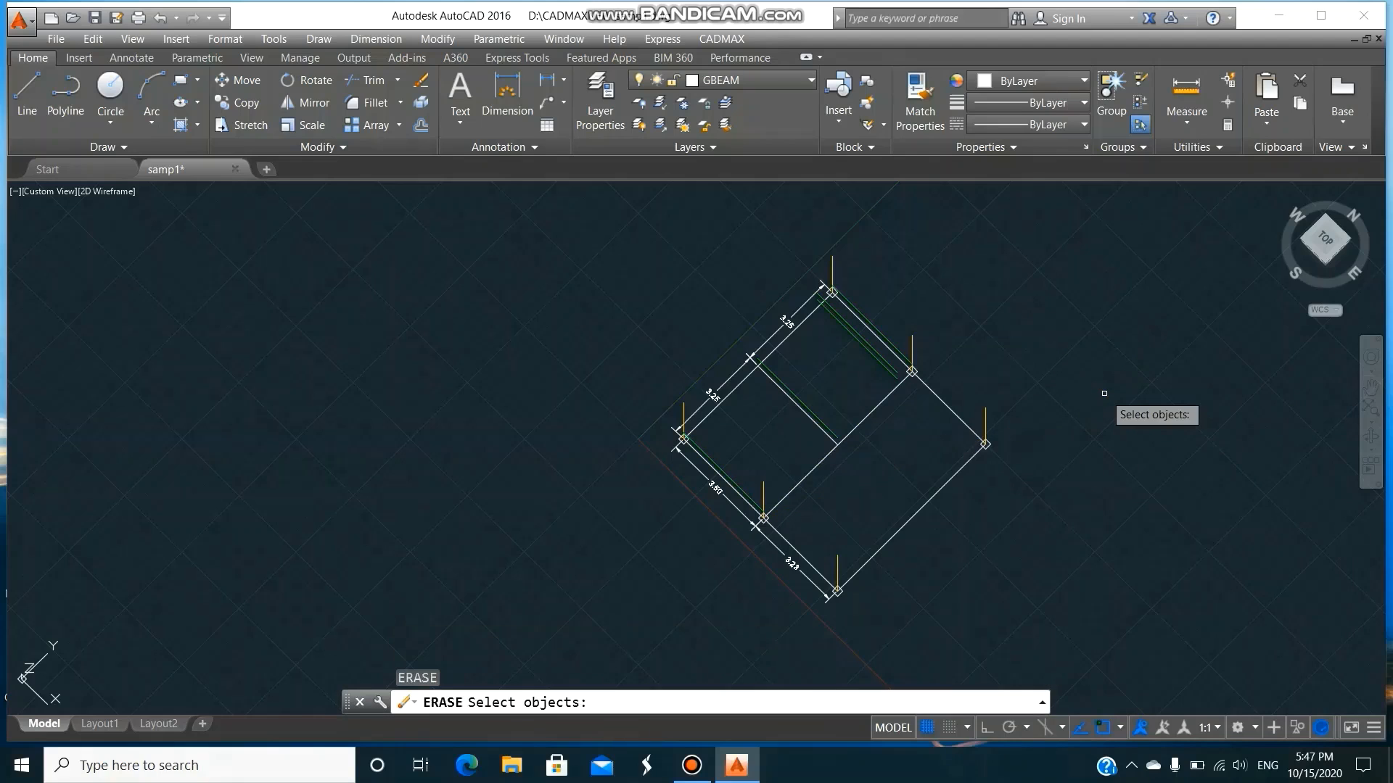
click(839, 327)
click(841, 326)
key(Return)
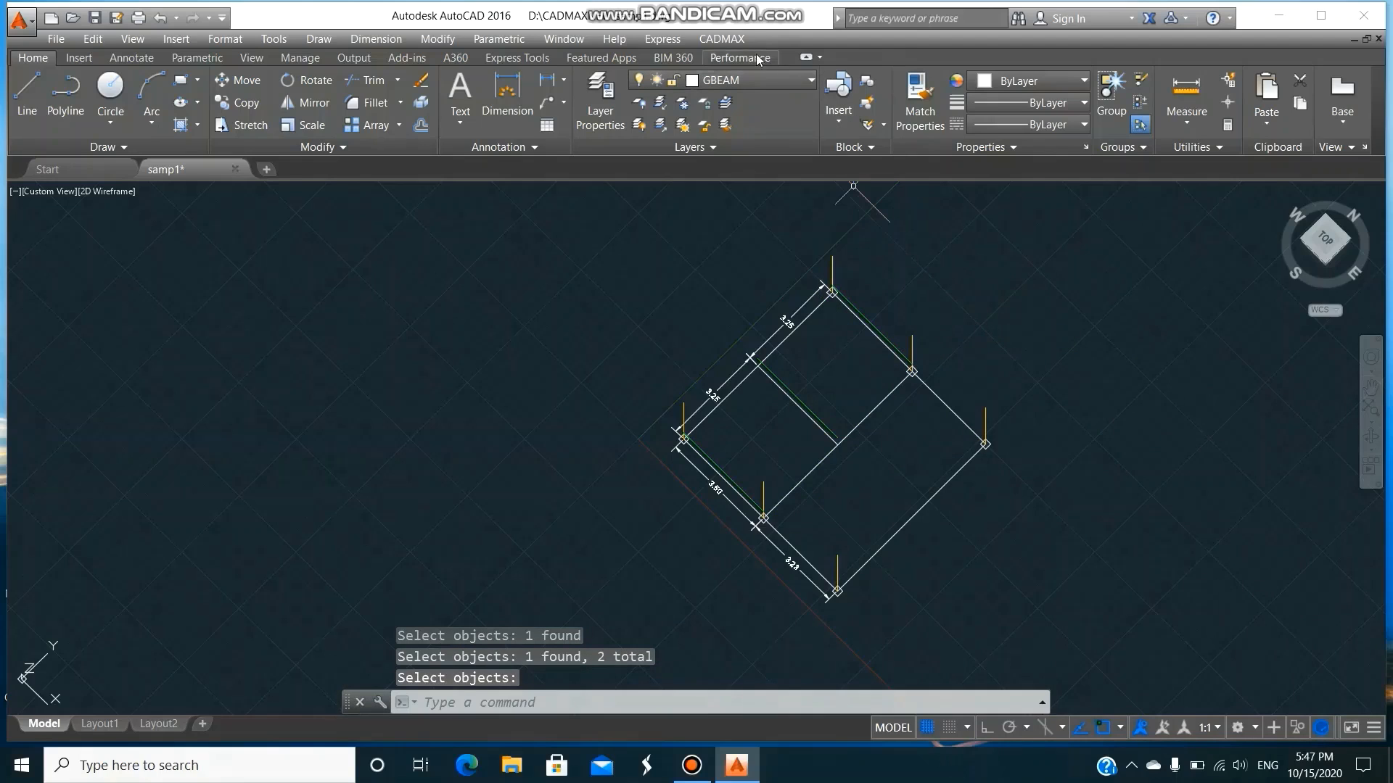
- Create a 230 x 350 mm beam at 1.5 m elevation on the layer GBEAM between the two columns of the 3.23 m bay
click(727, 38)
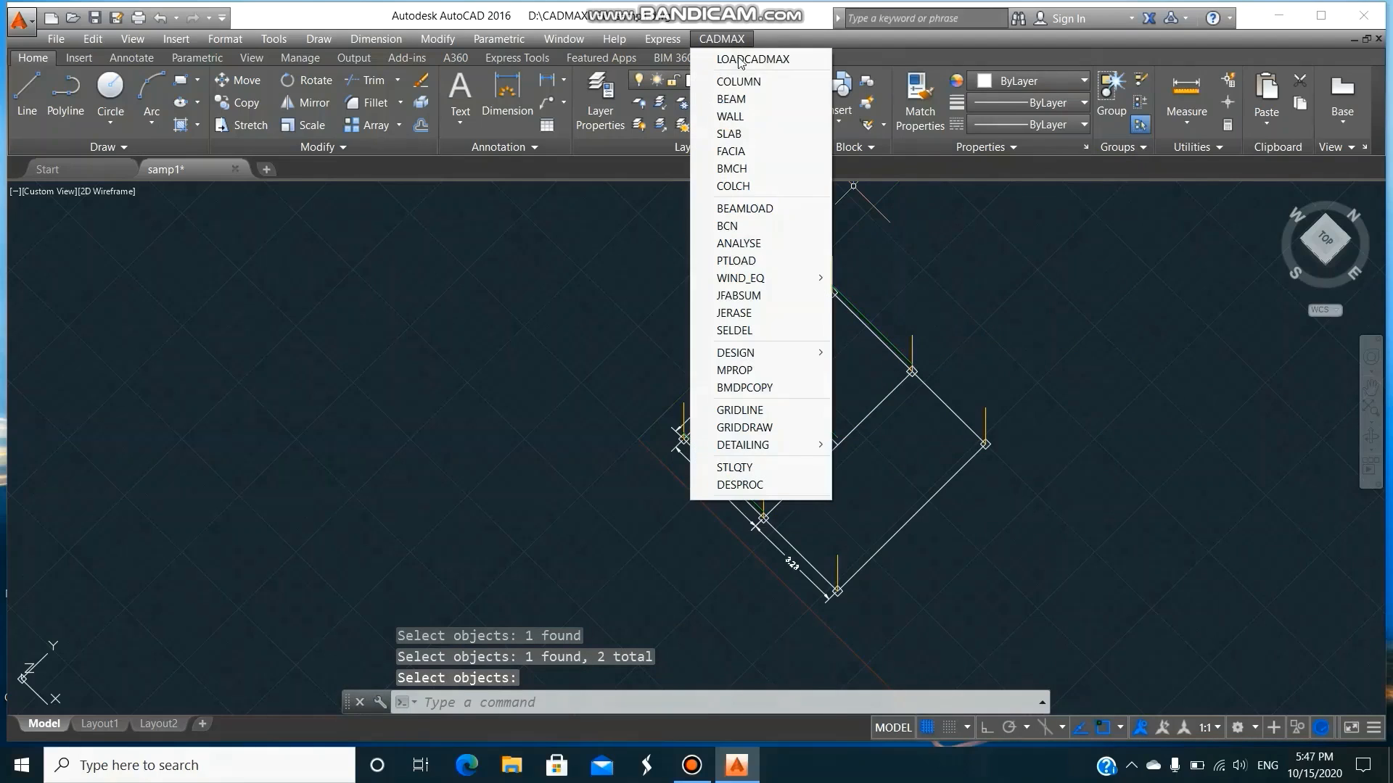
click(752, 99)
click(831, 247)
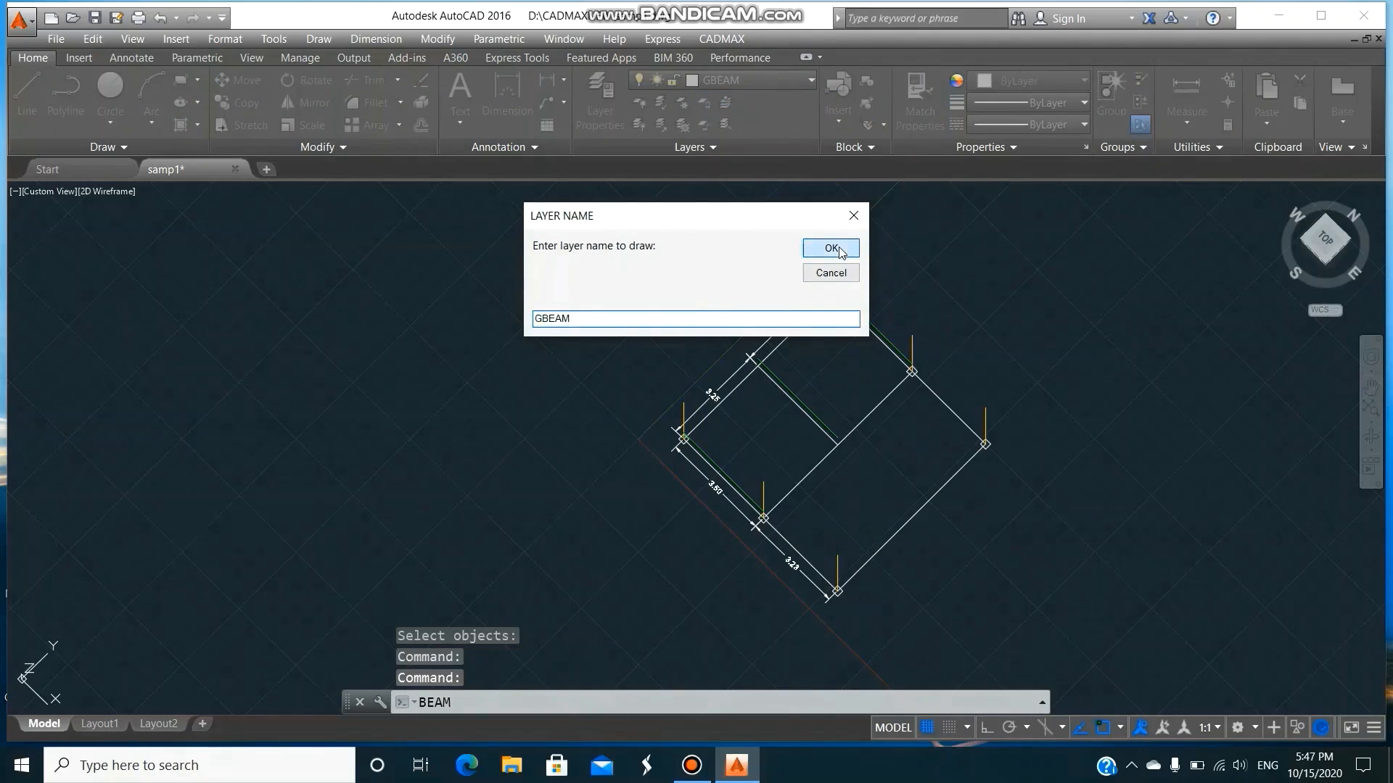
click(768, 485)
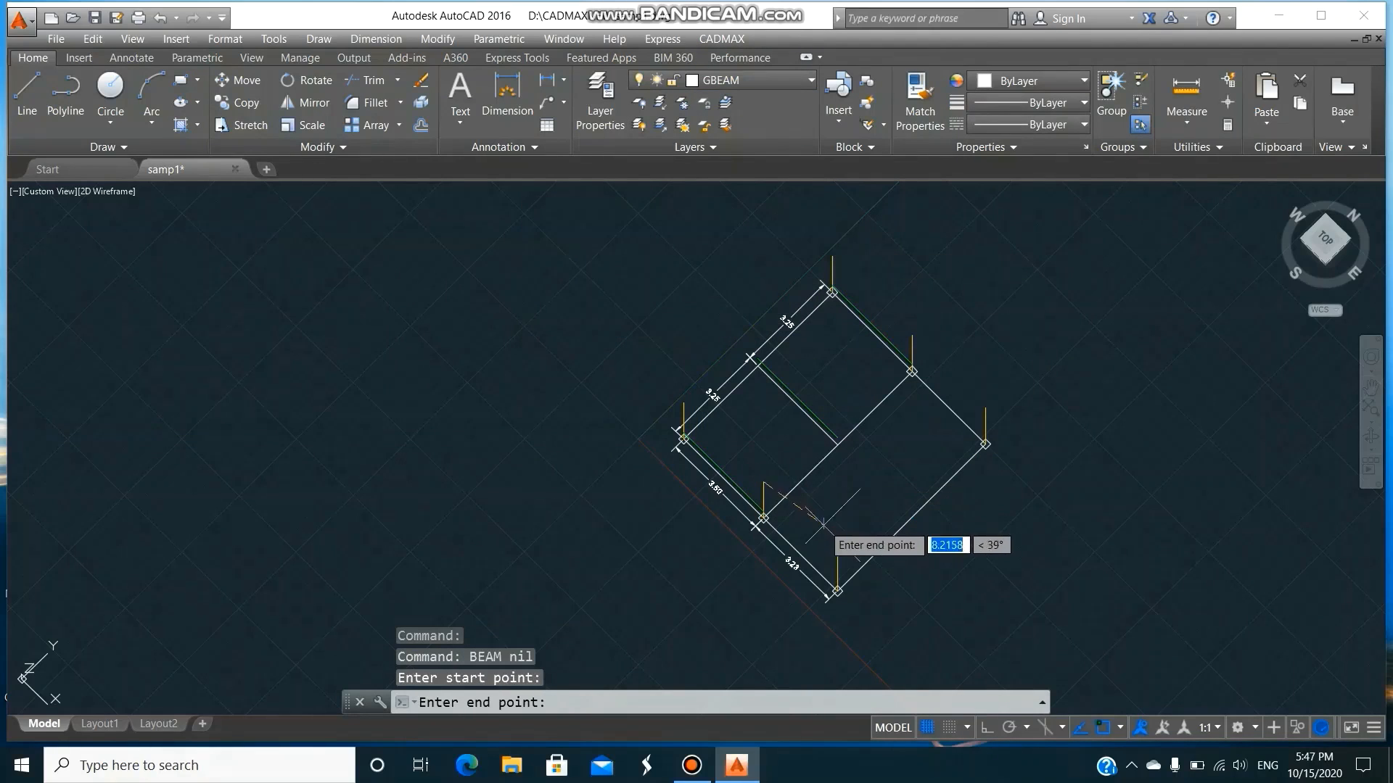
click(837, 554)
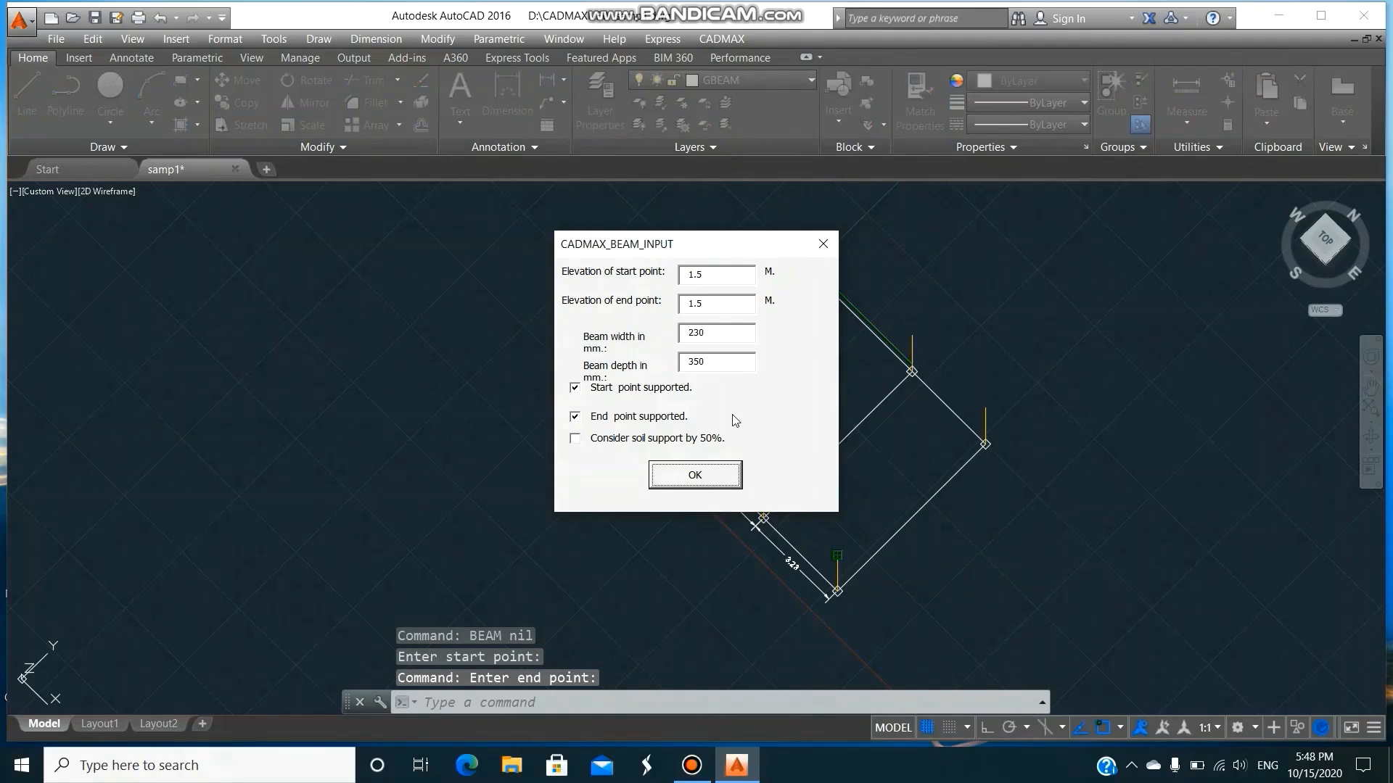
click(714, 482)
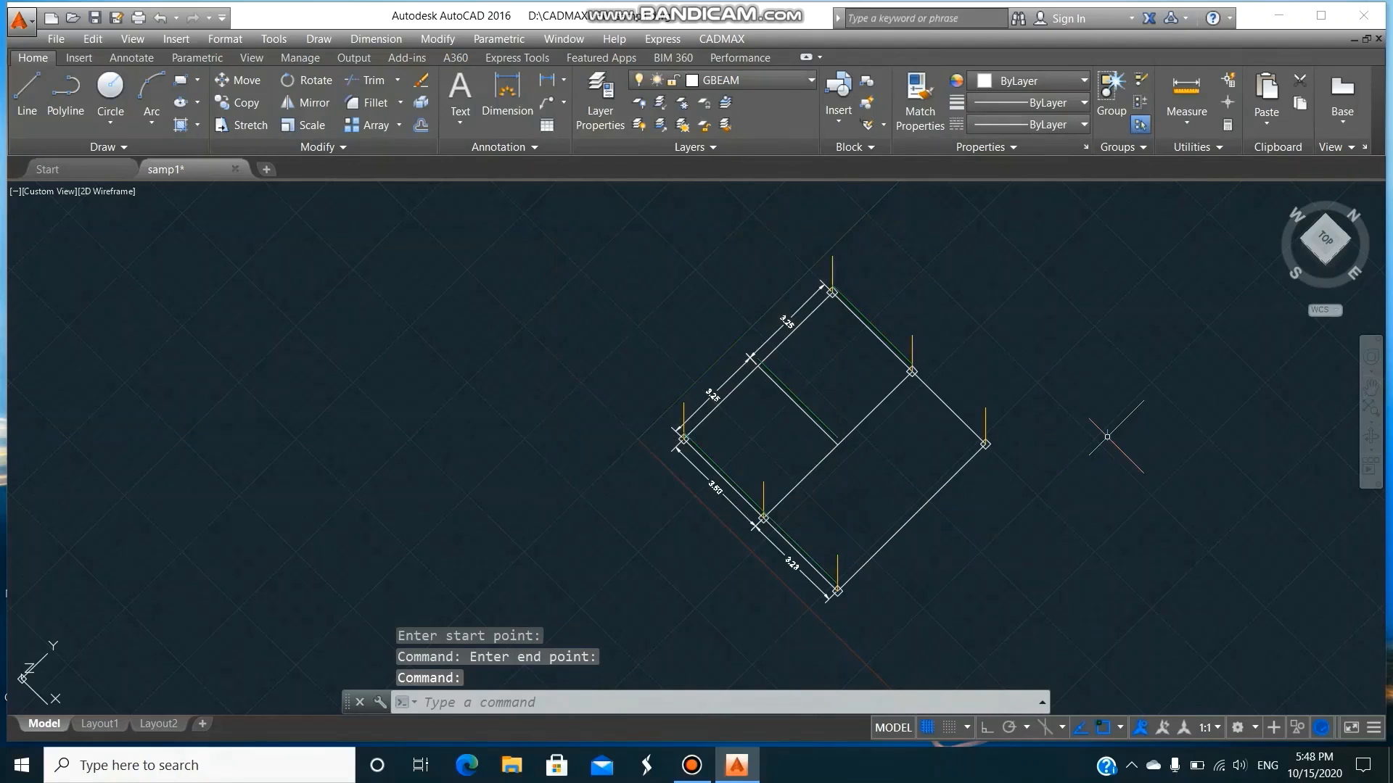
- Copy the last beam from its outer column top to the matching column on the opposite side of the 3.23 m bay
text(CO)
key(Return)
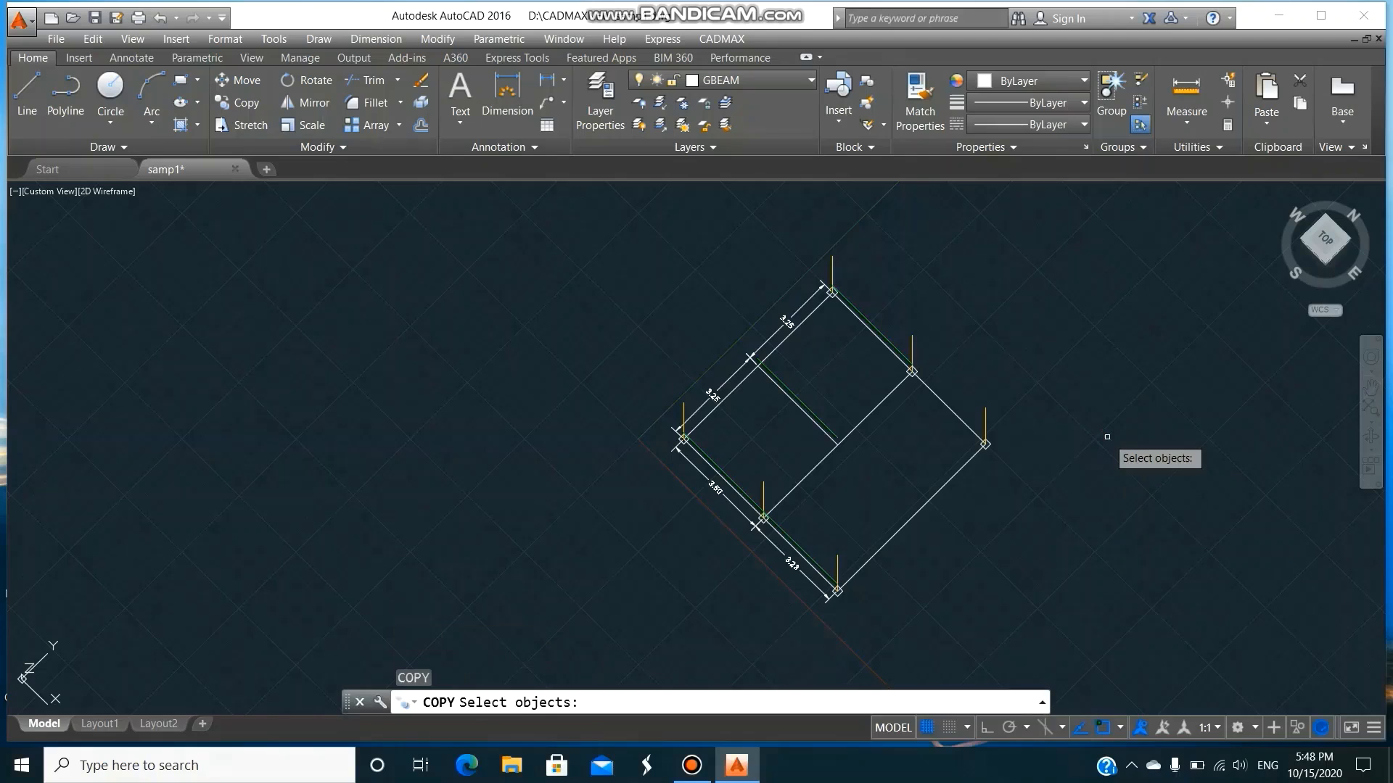
text(L)
key(Return)
key(Return)
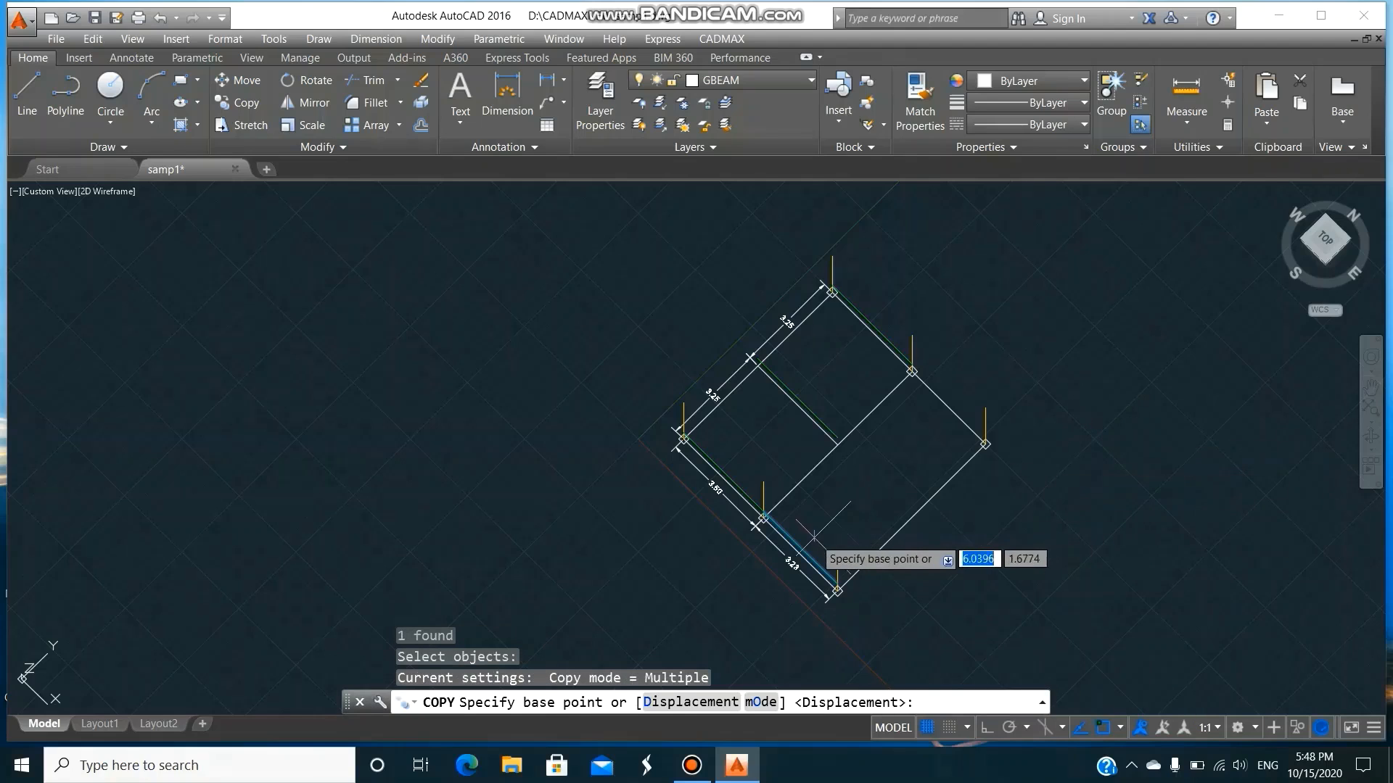
click(838, 556)
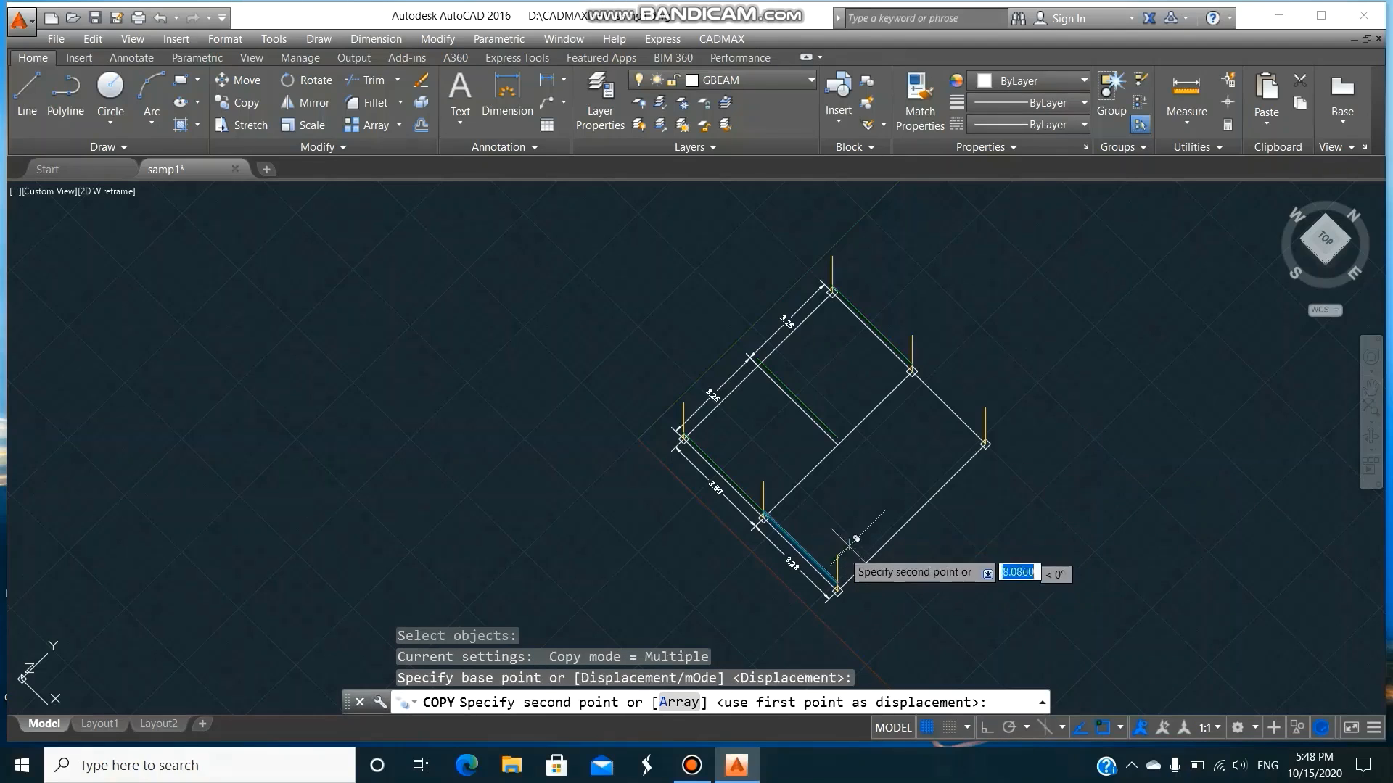
click(987, 416)
key(Return)
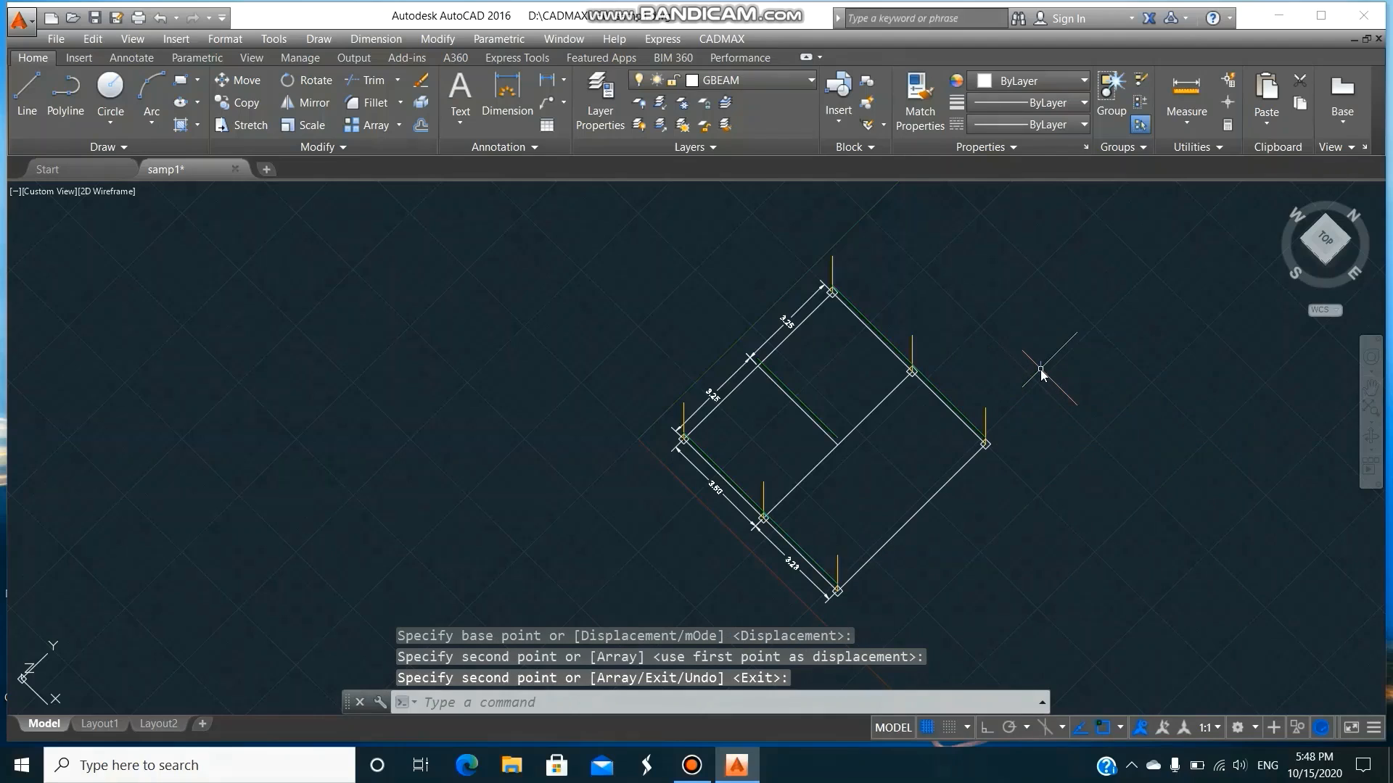
- Create a 230 x 350 mm beam at 1.5 m elevation on the layer GBEAM along the outer edge farthest from the origin corner
text(BEAM)
key(Return)
click(830, 248)
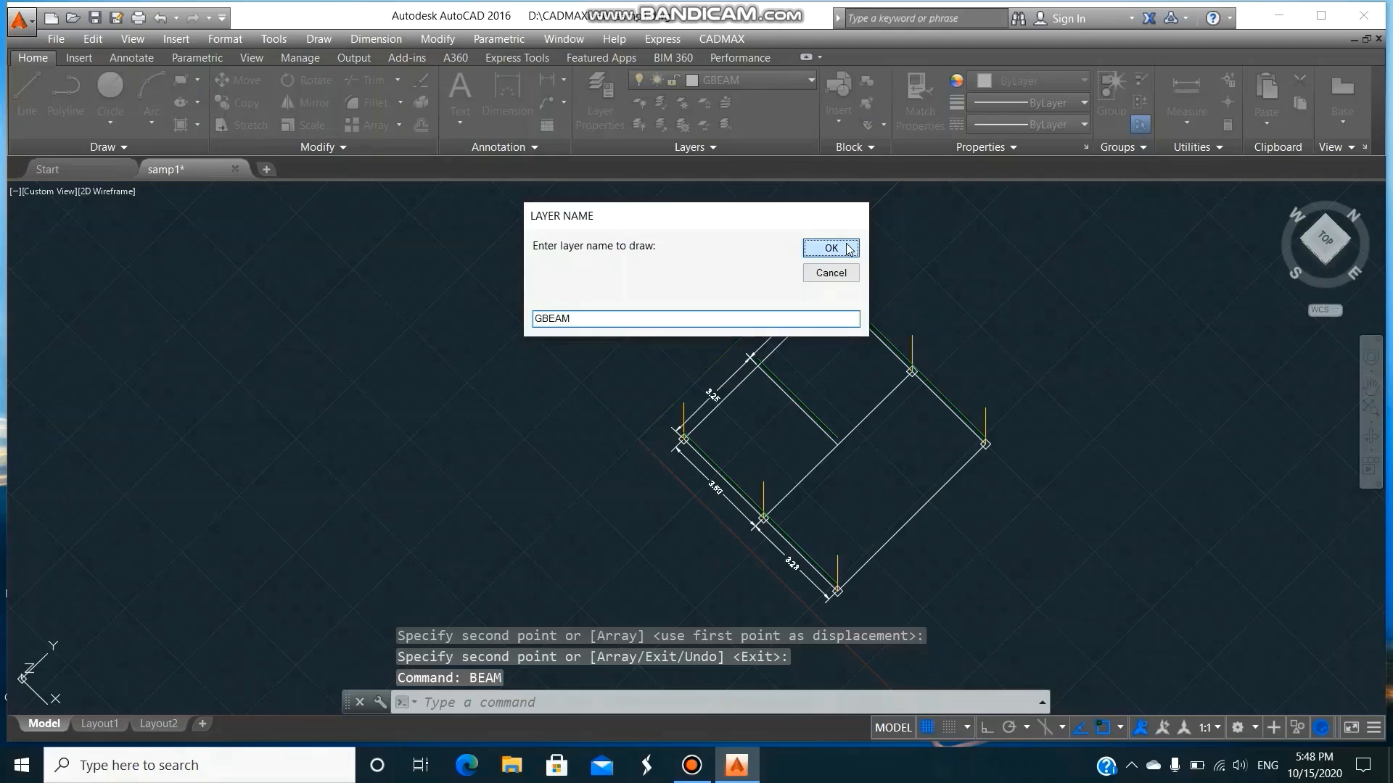
click(837, 555)
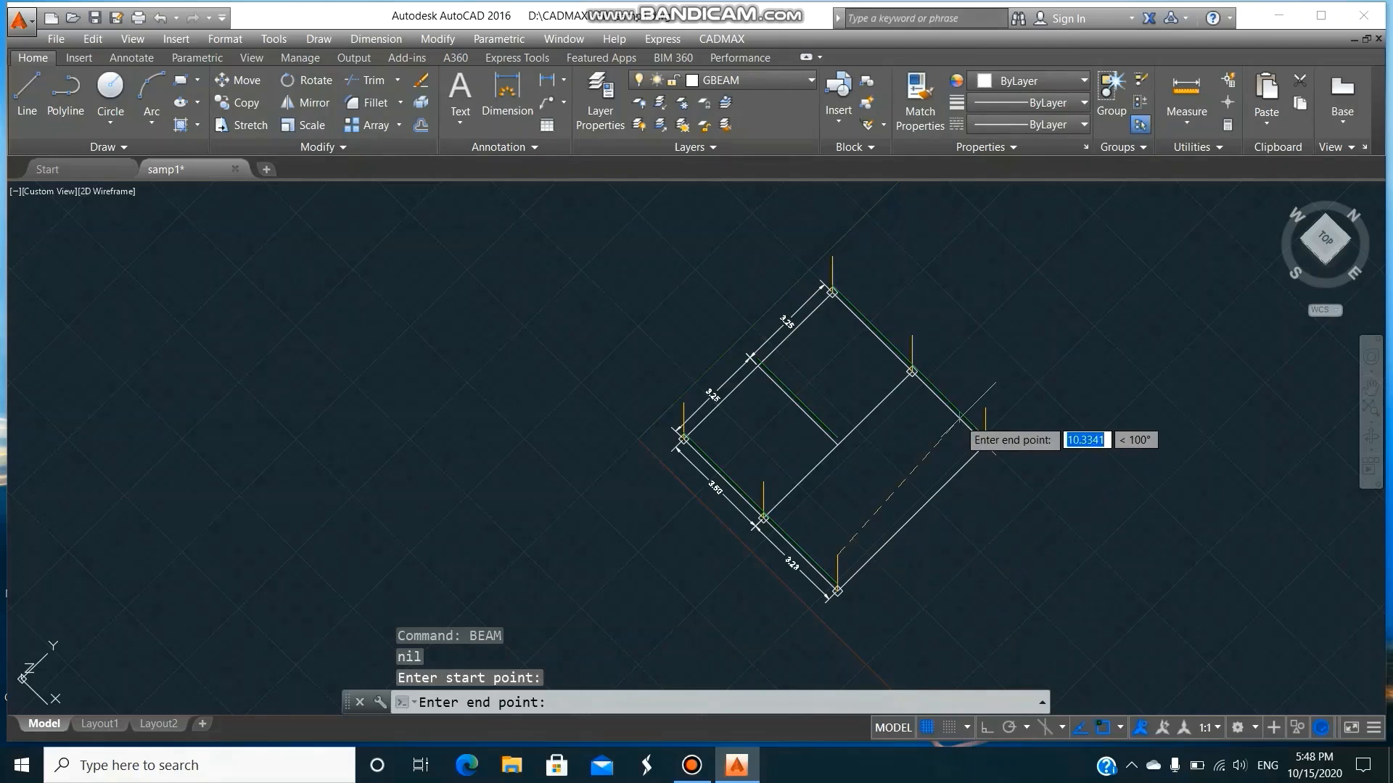
click(986, 411)
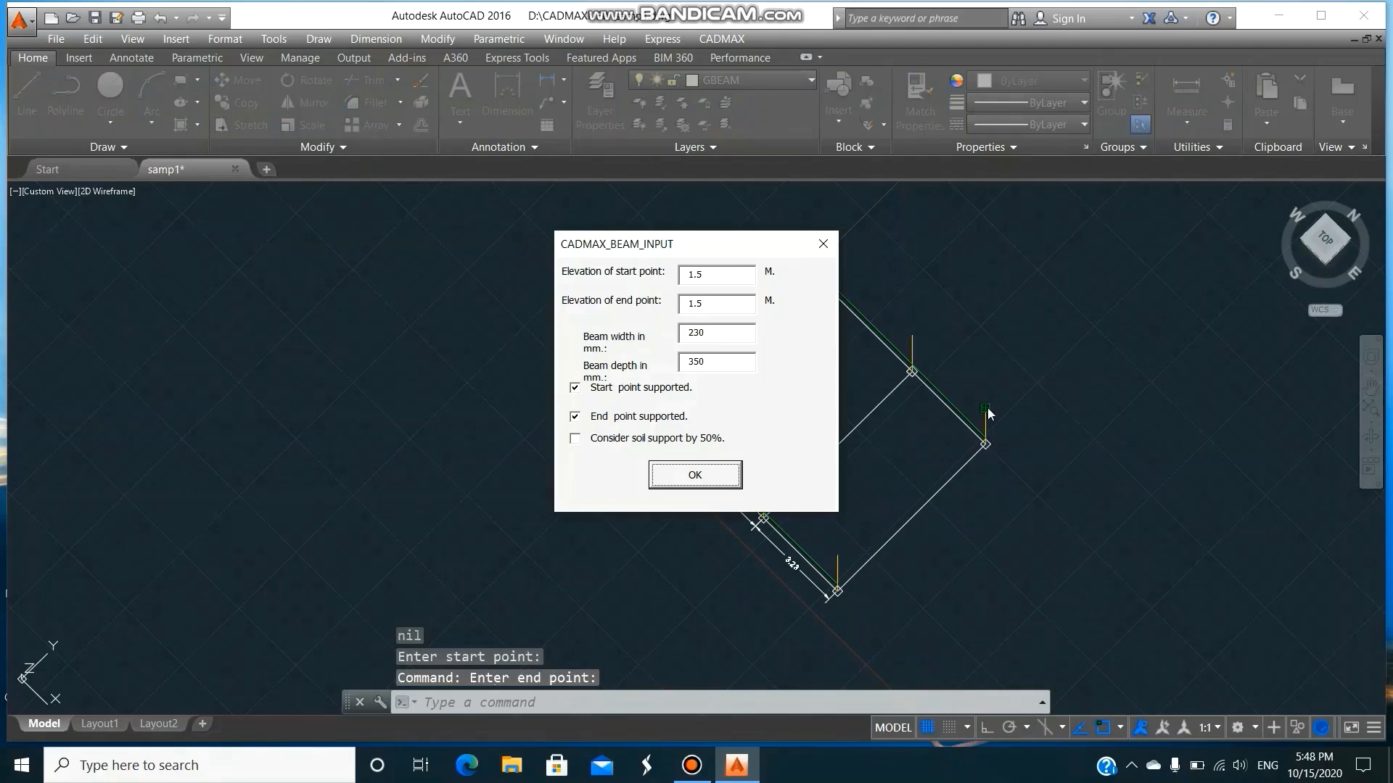
click(713, 476)
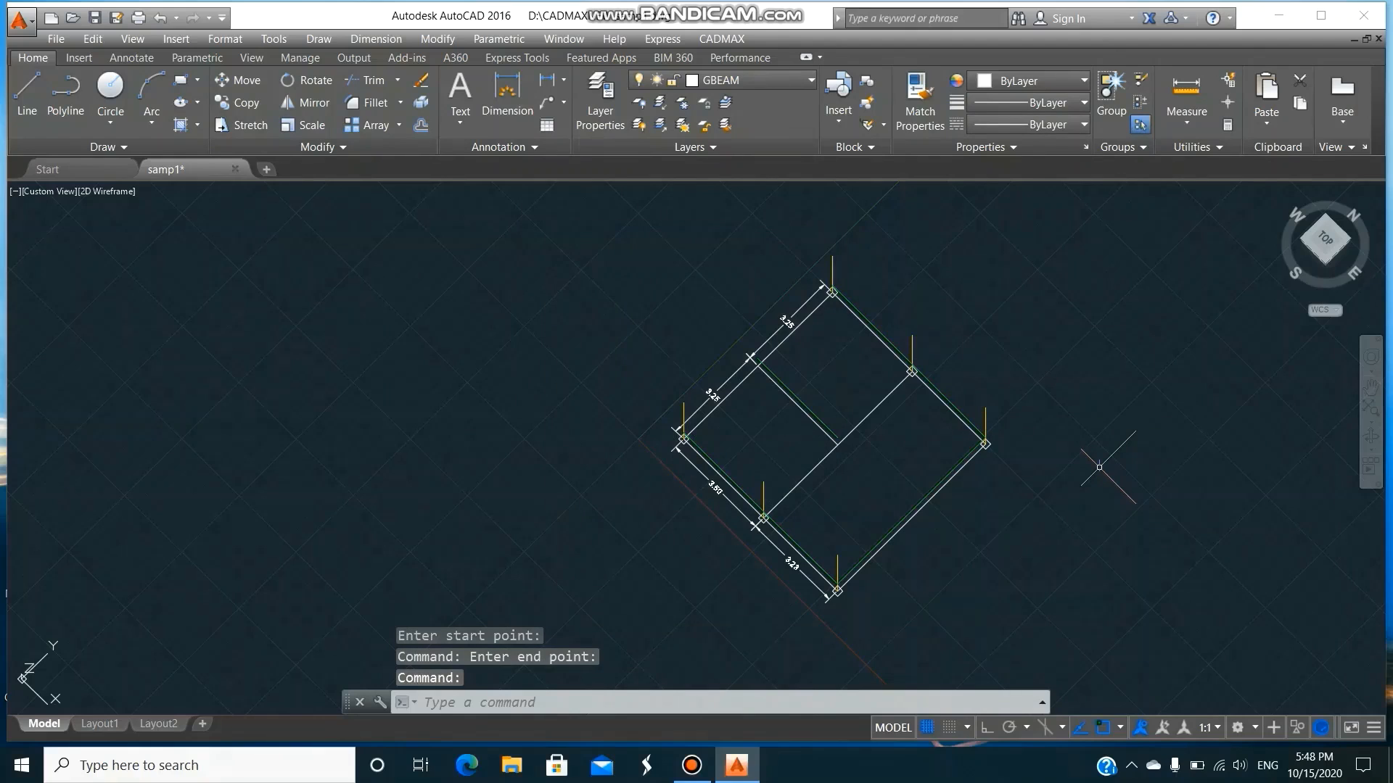
- Create a 230 x 350 mm beam at 1.5 m elevation on the layer GBEAM between the two middle columns along the interior grid line
key(Return)
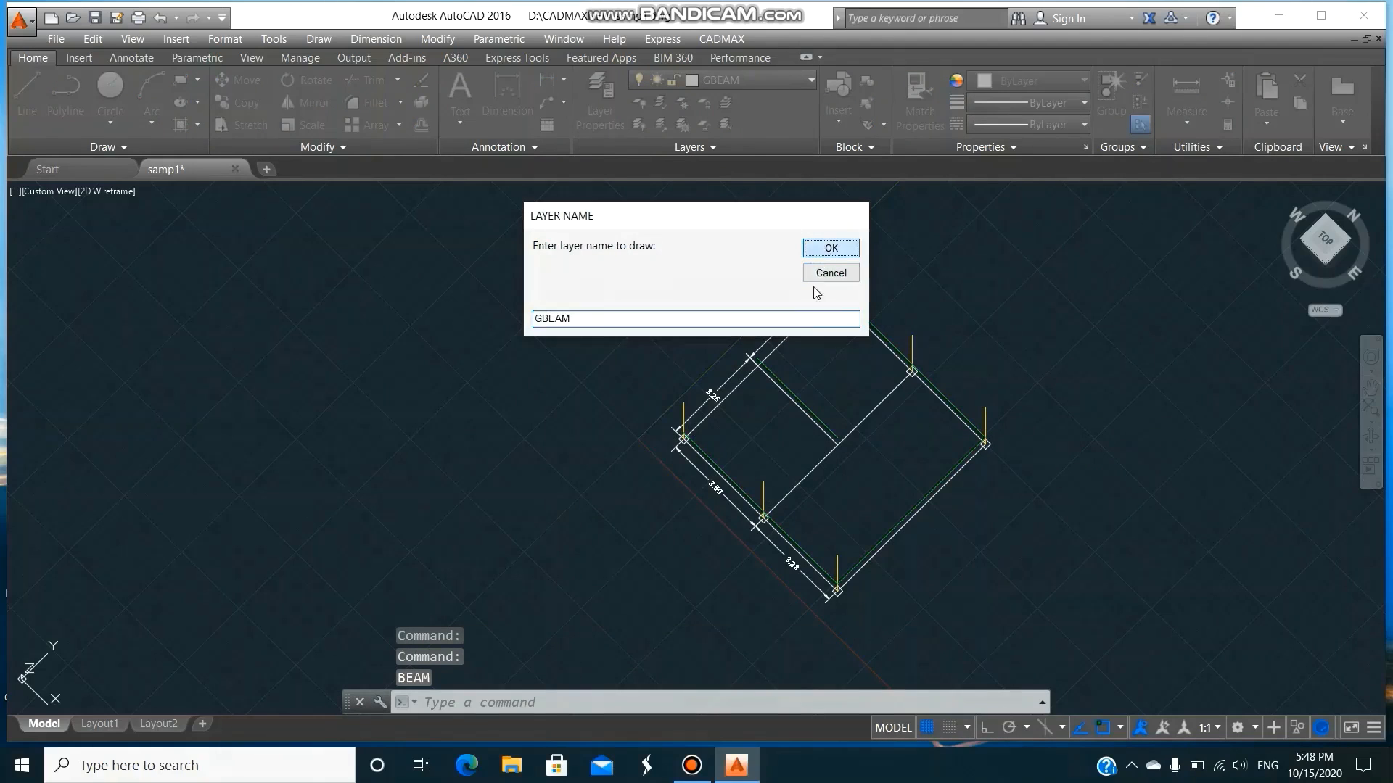
click(830, 247)
click(763, 481)
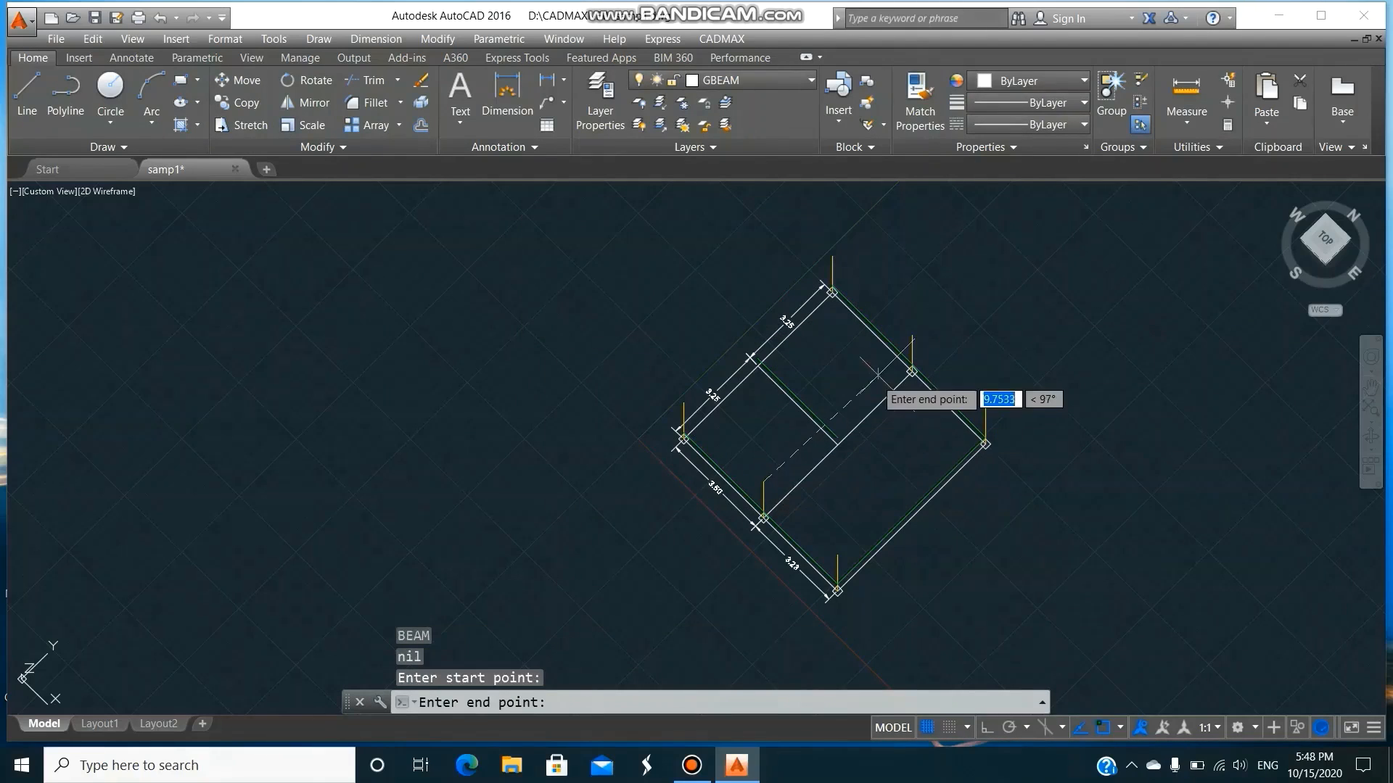
click(912, 339)
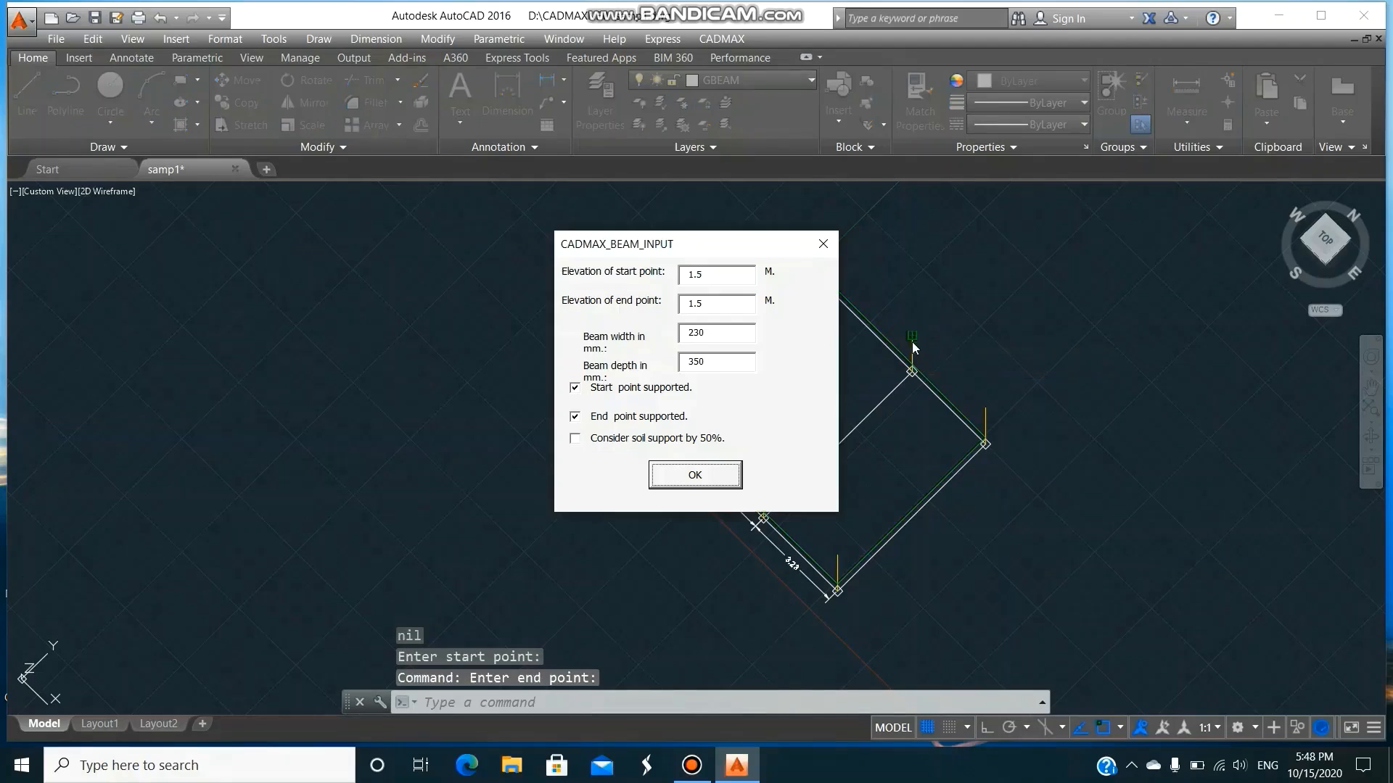
click(736, 478)
- Create a 230 x 350 mm beam at 1.5 m elevation on GBEAM between the corner columns of the edge with the two 3.25 m spans
key(Return)
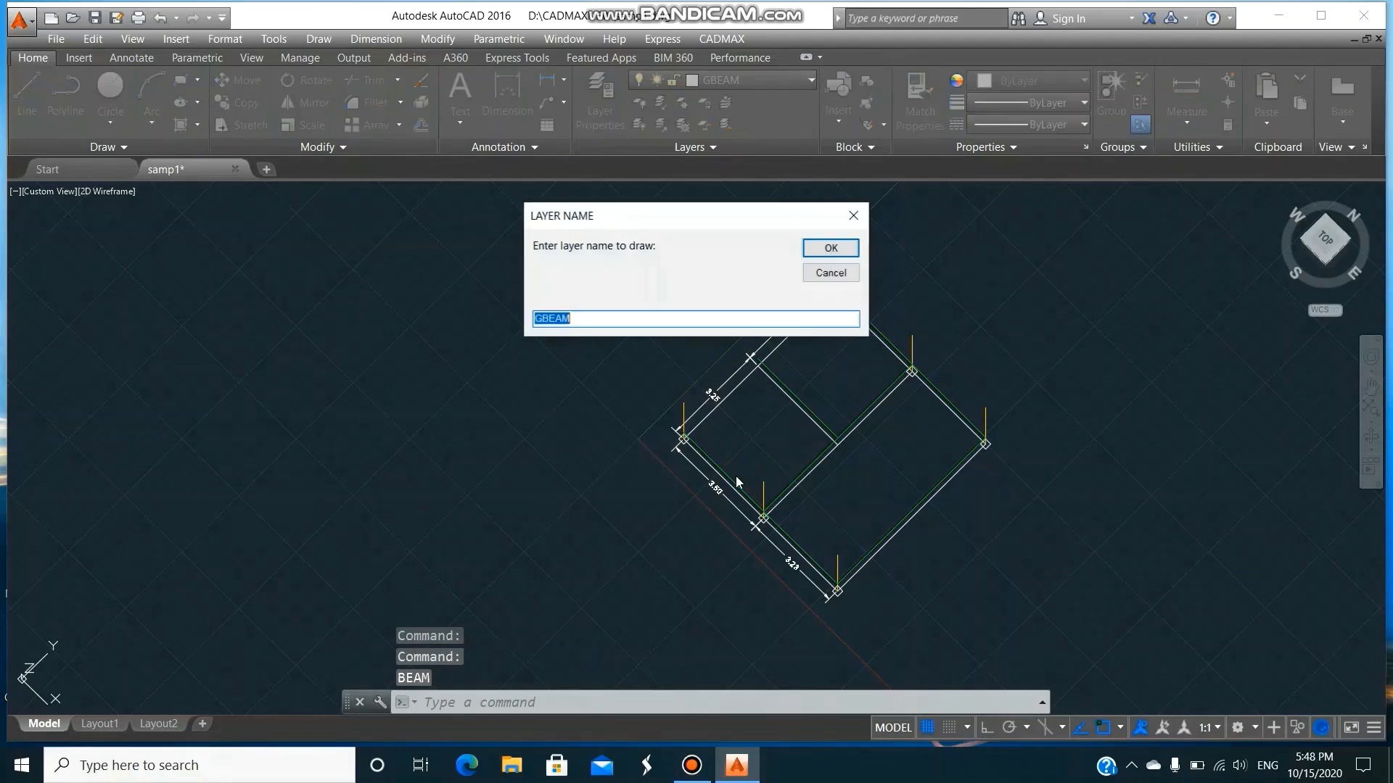
click(827, 246)
click(682, 403)
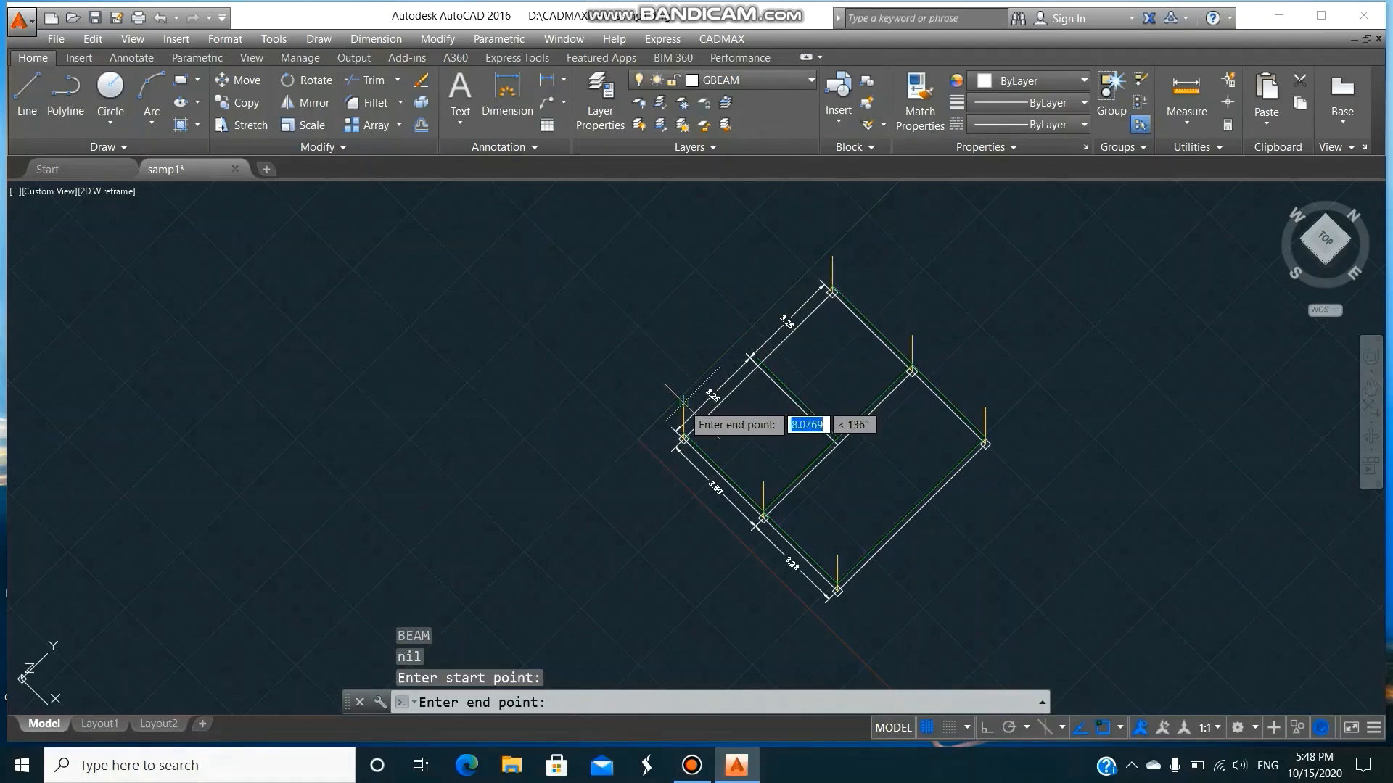
click(832, 256)
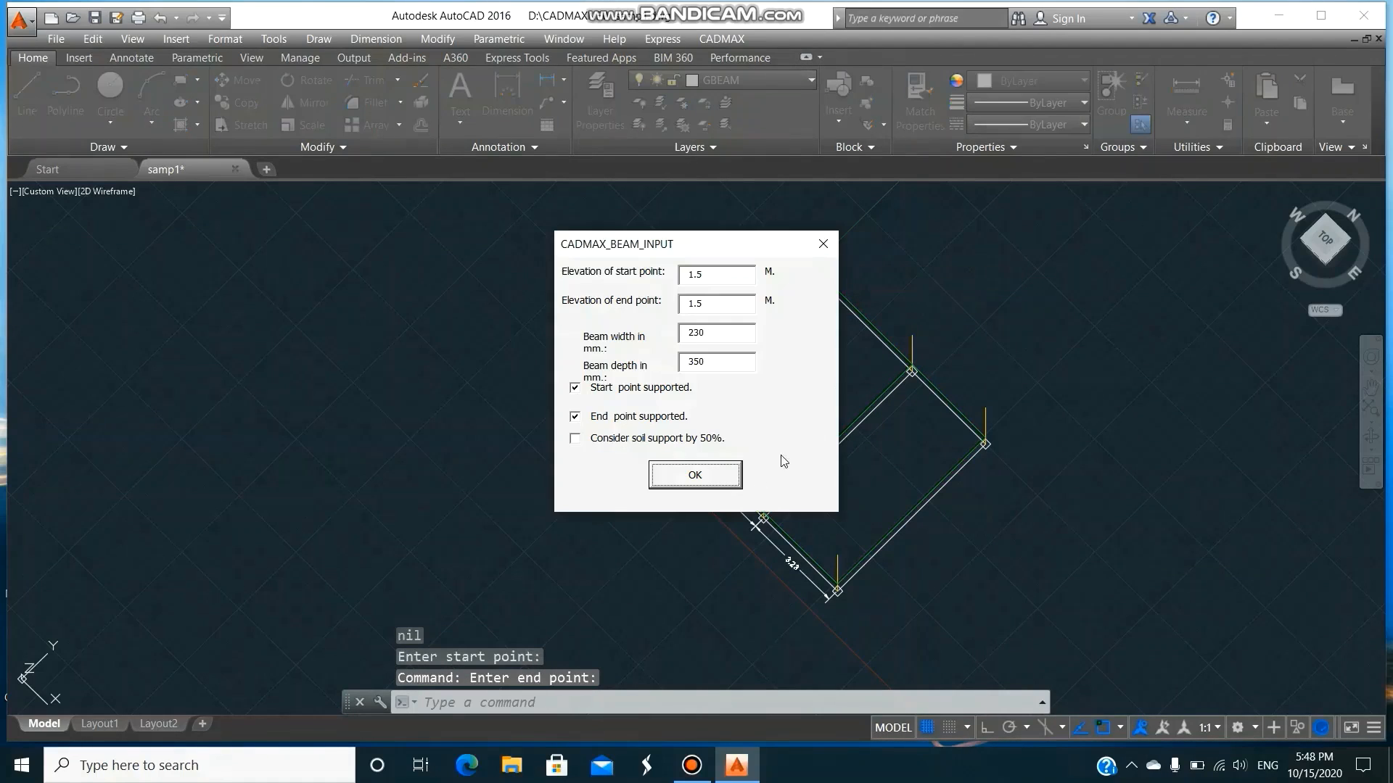
click(722, 482)
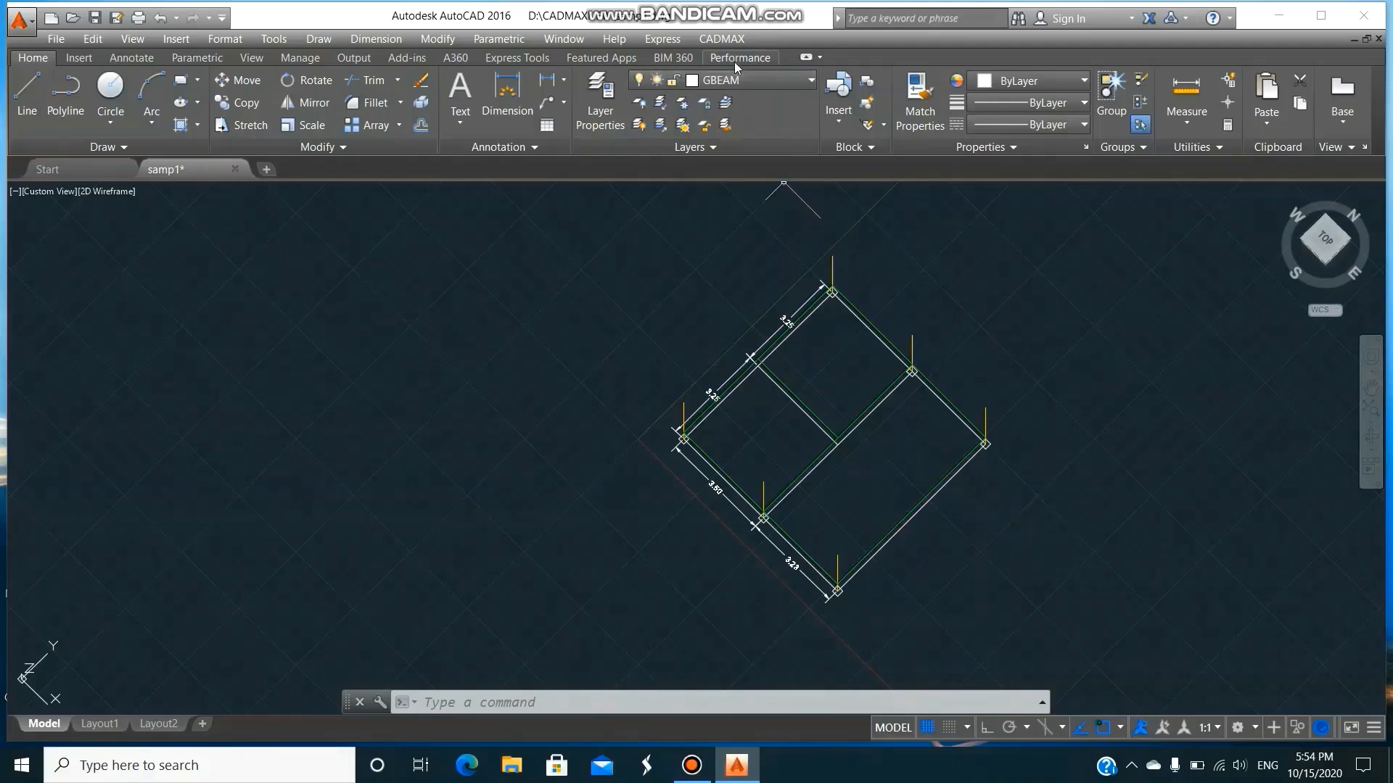
- Place a wall on the layer GWALL between the tops of the two columns of the dimensioned 3.50 m bay
click(732, 41)
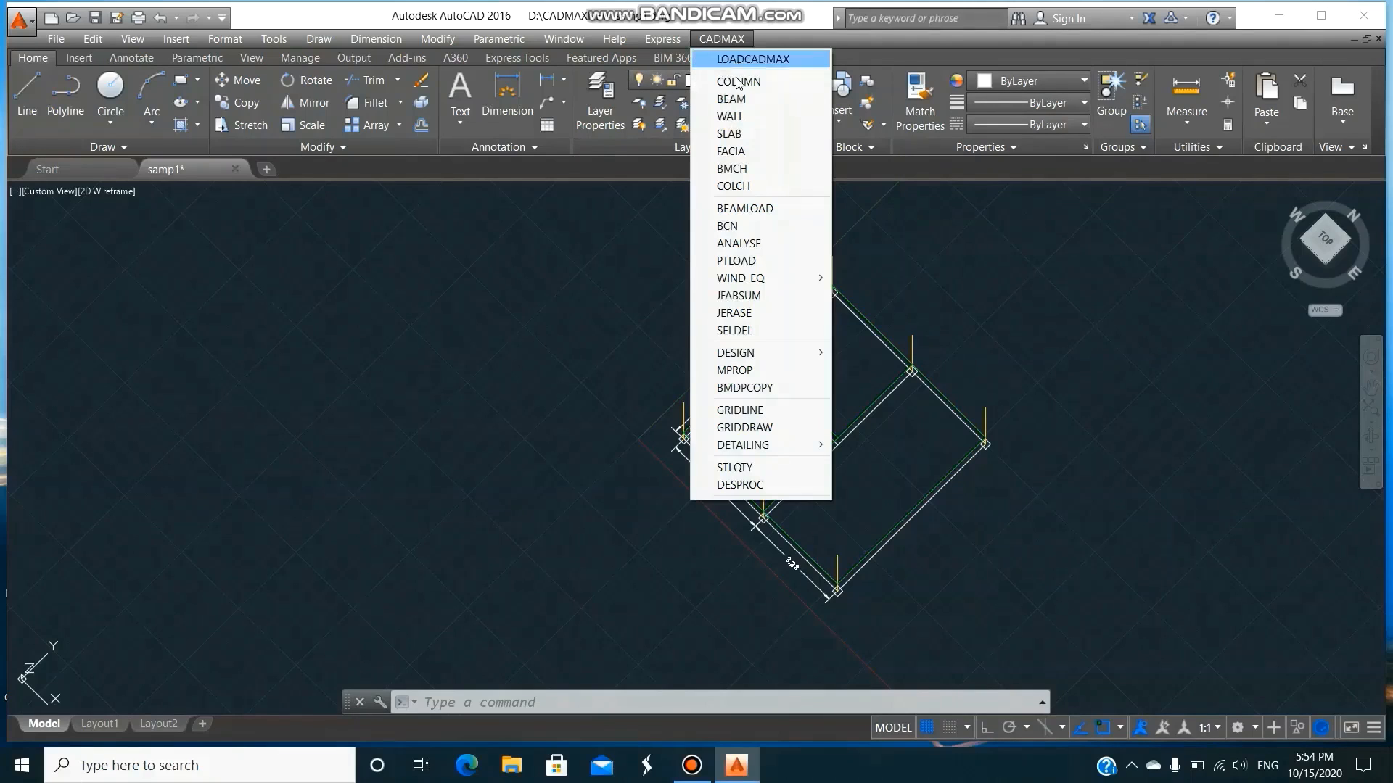
click(738, 118)
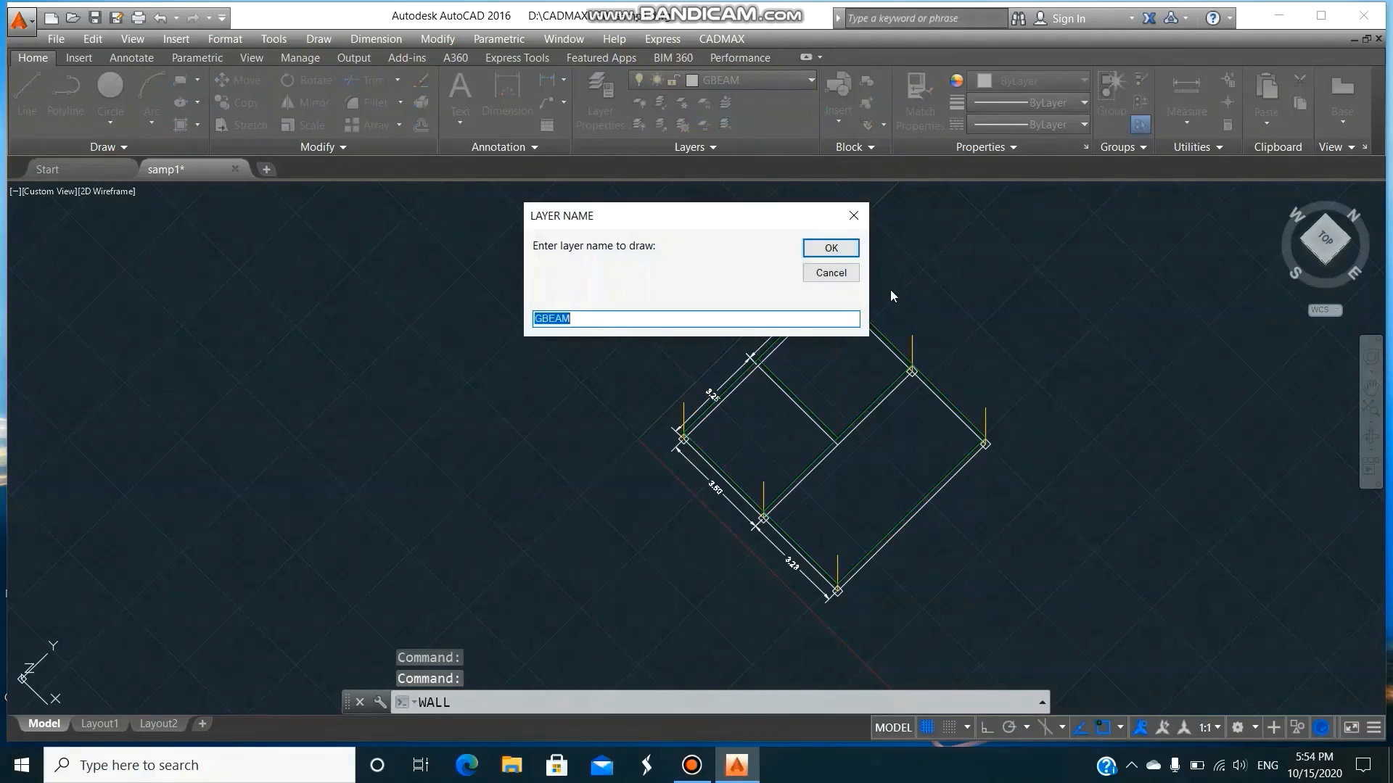
text(GWALL)
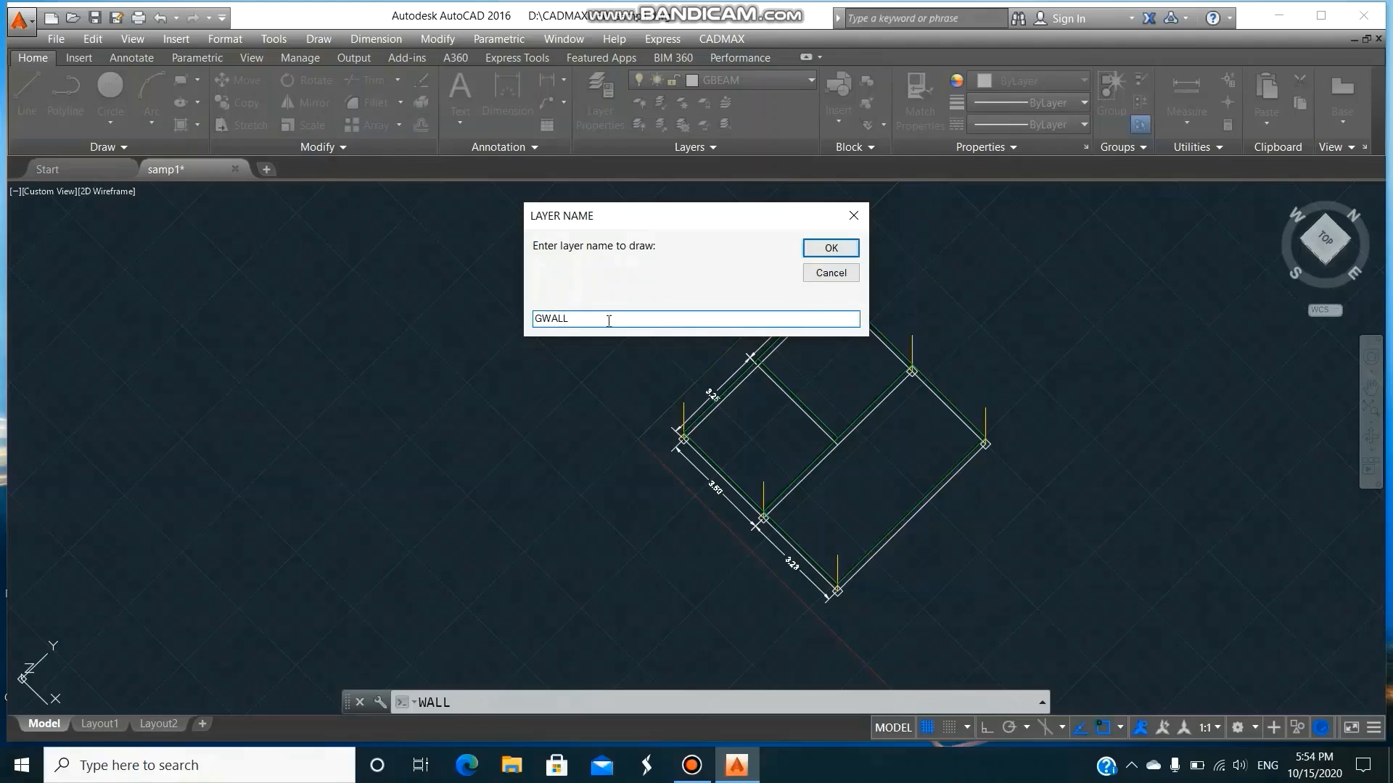
click(840, 248)
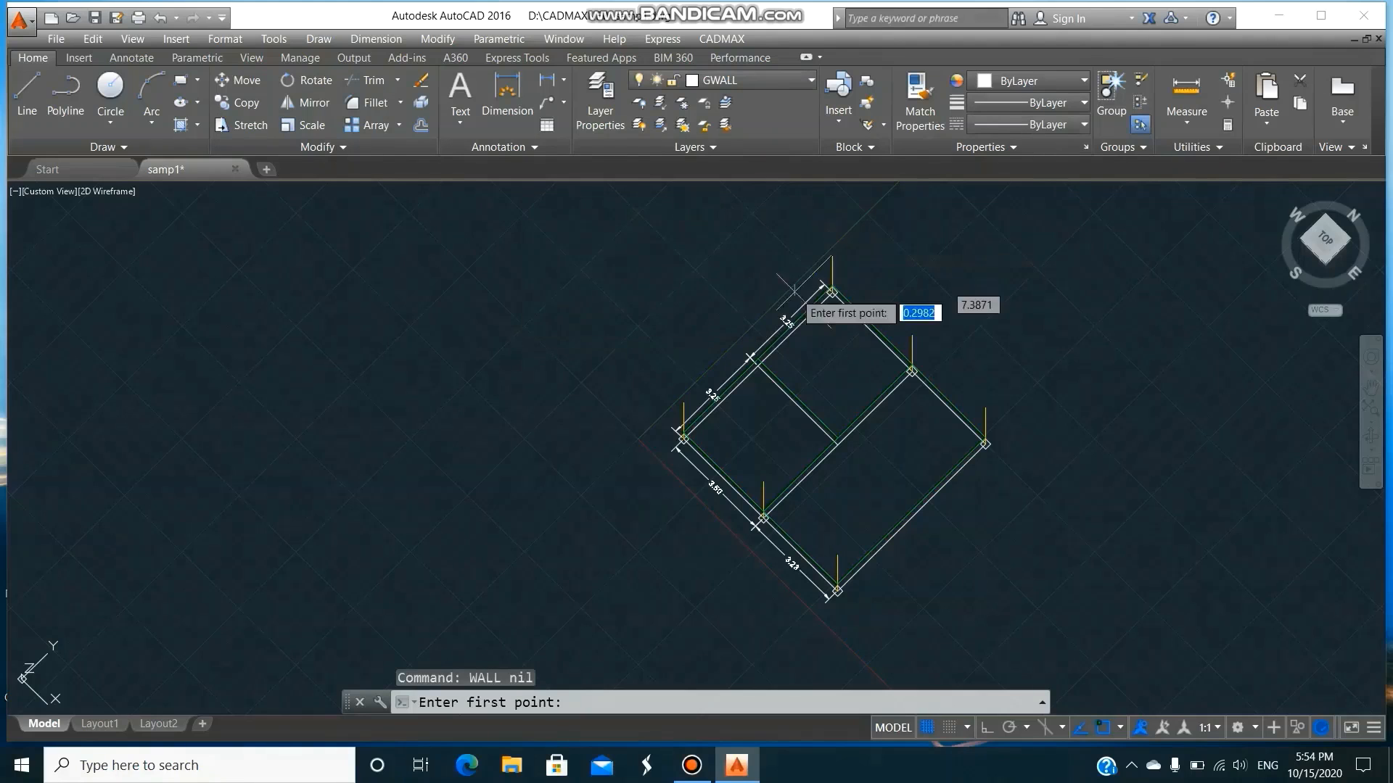
click(687, 412)
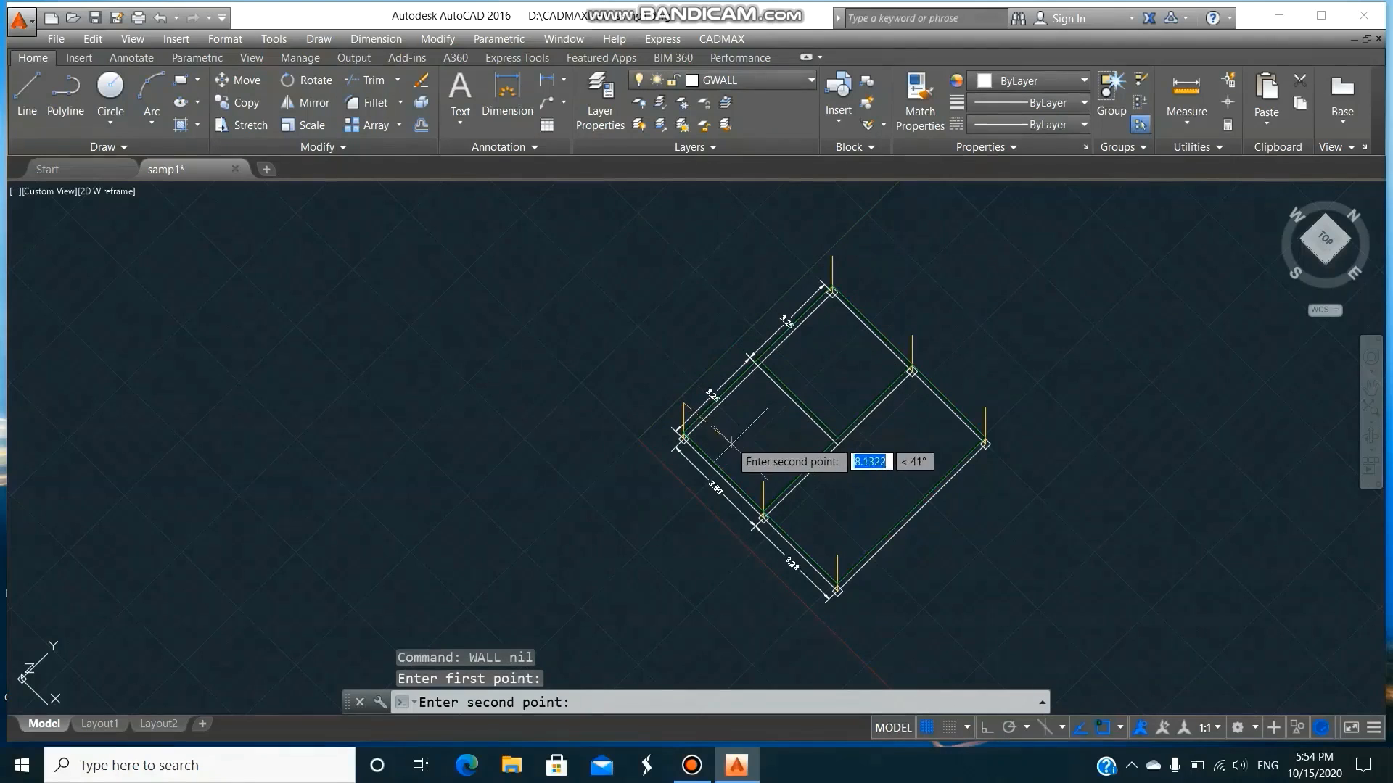
click(764, 483)
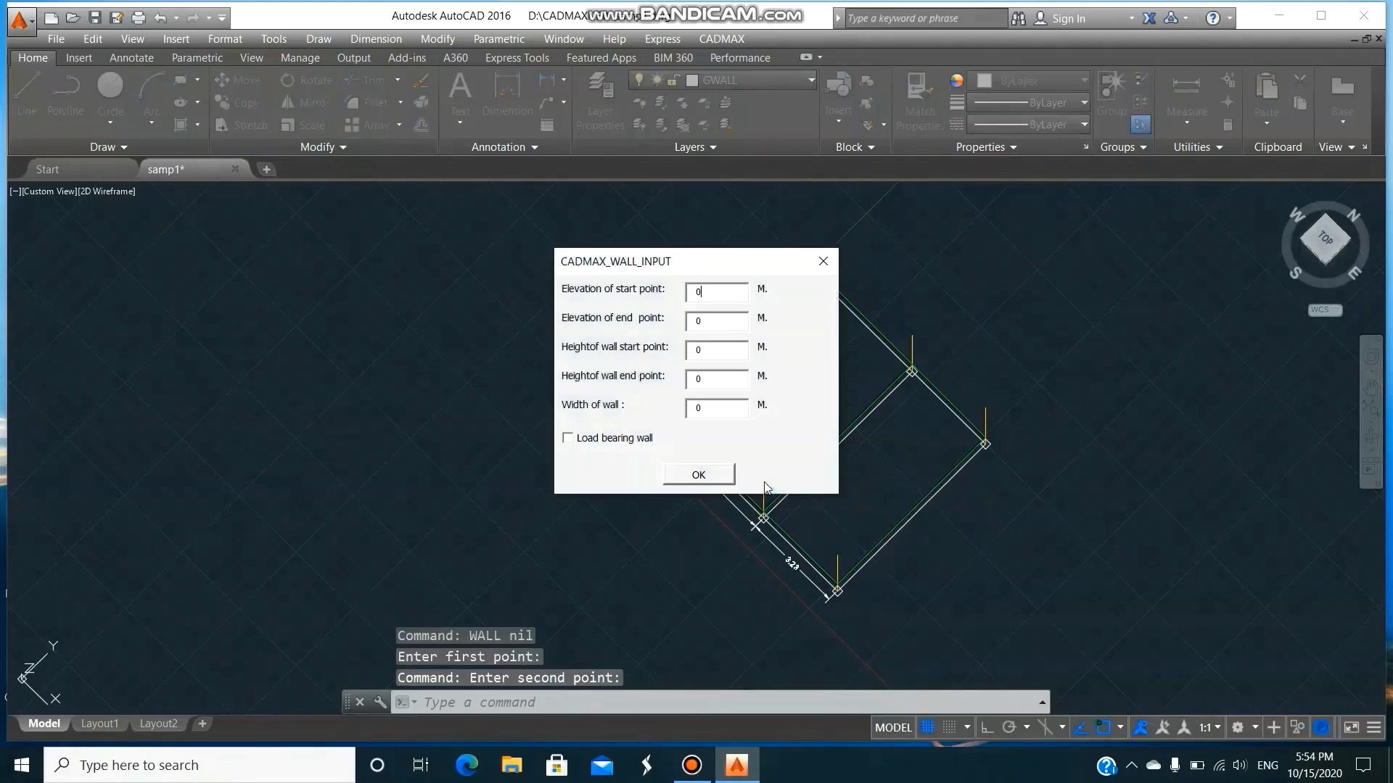
- Set the wall's start and end elevations to 1.5 m and both heights to 3.2 m, with no further openings
double_click(728, 293)
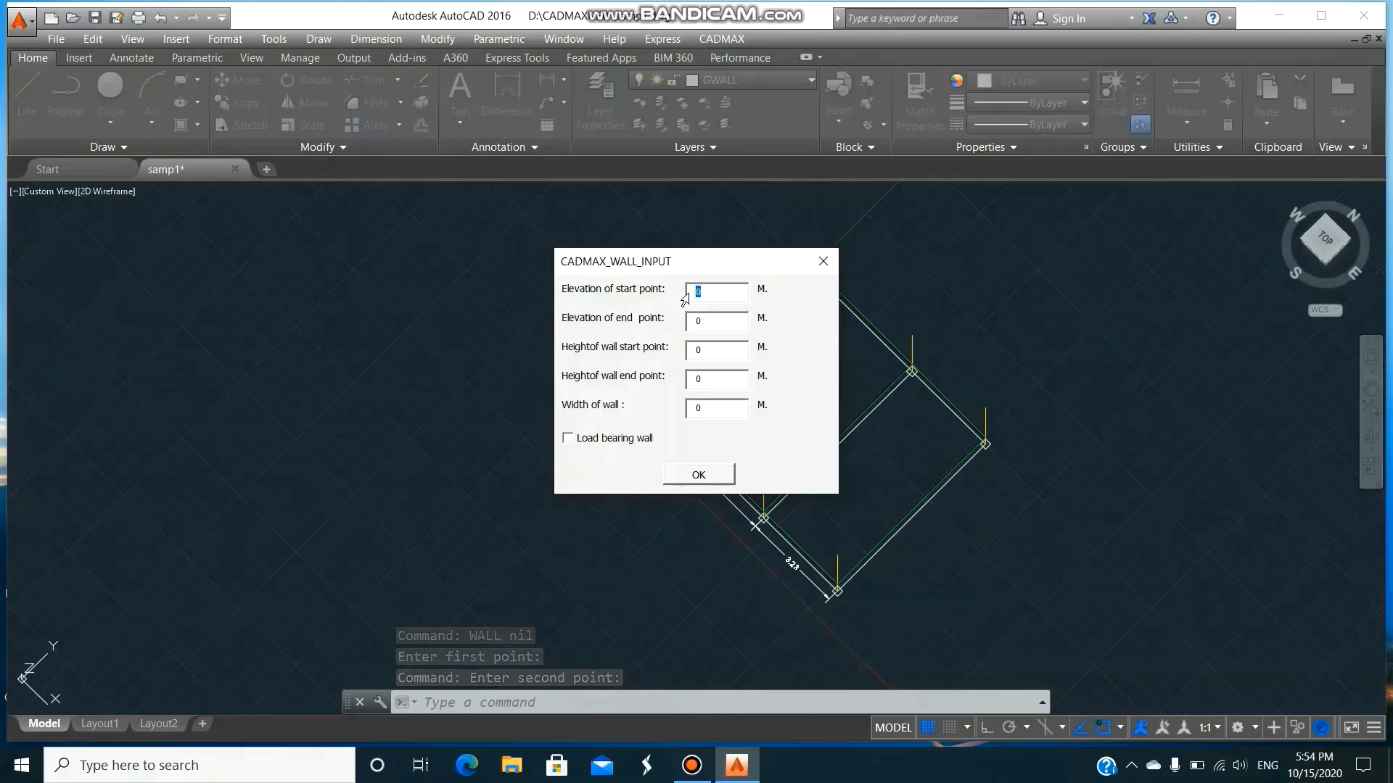
text(1.5)
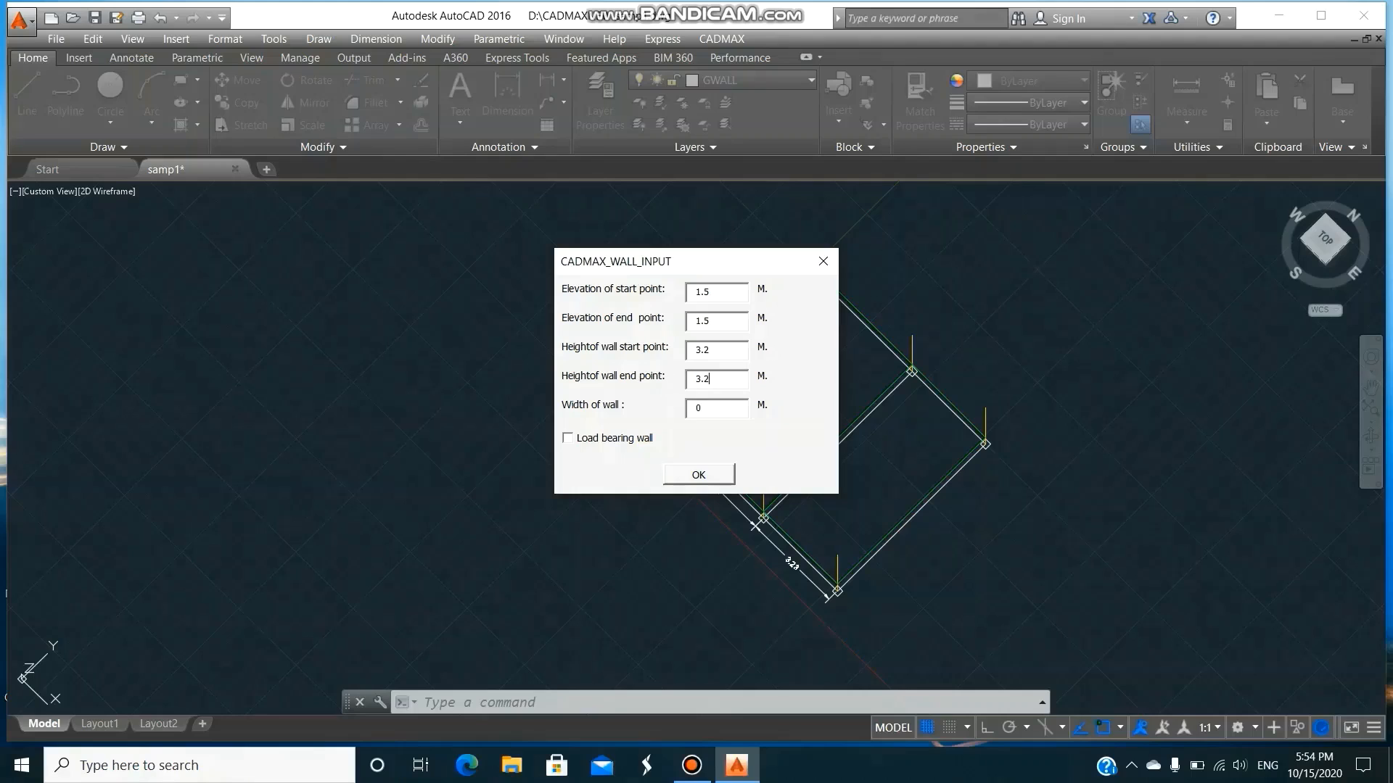
click(699, 476)
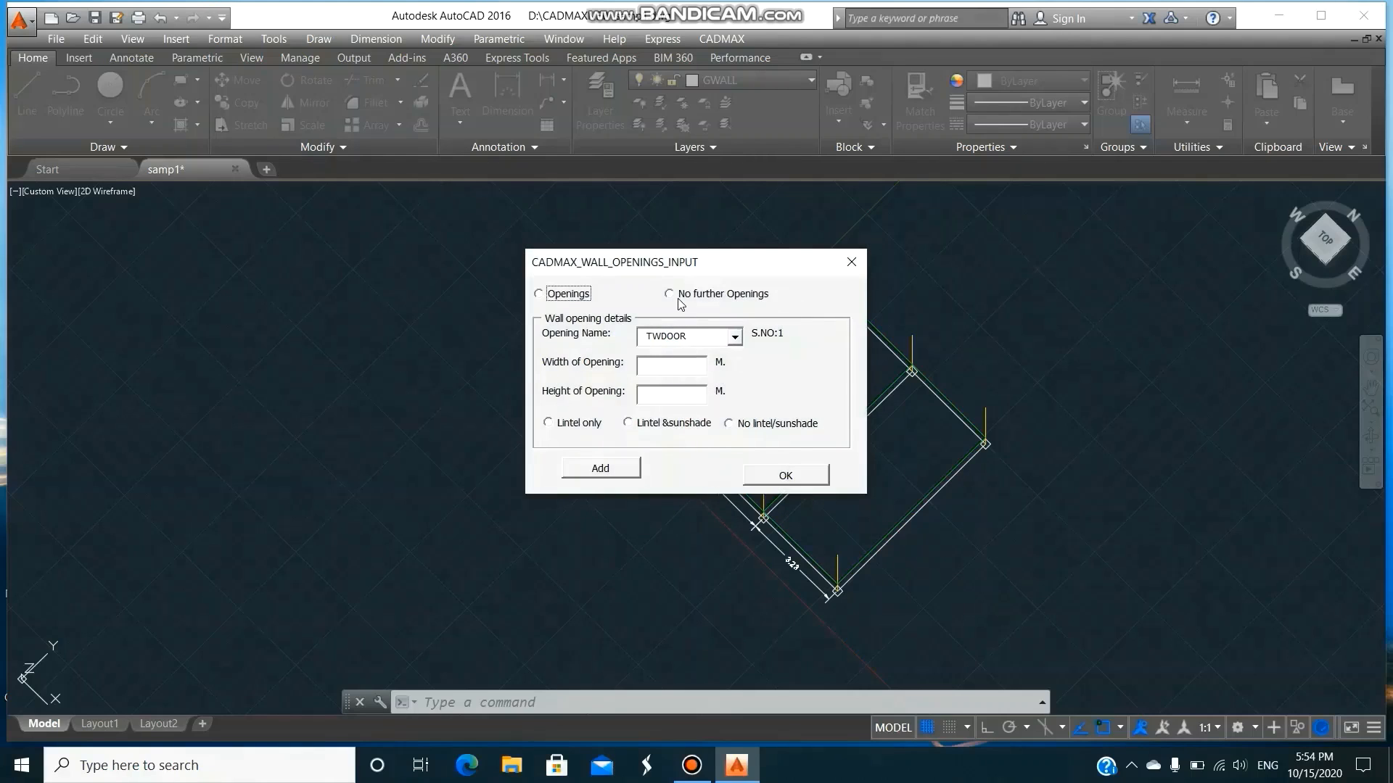
click(680, 299)
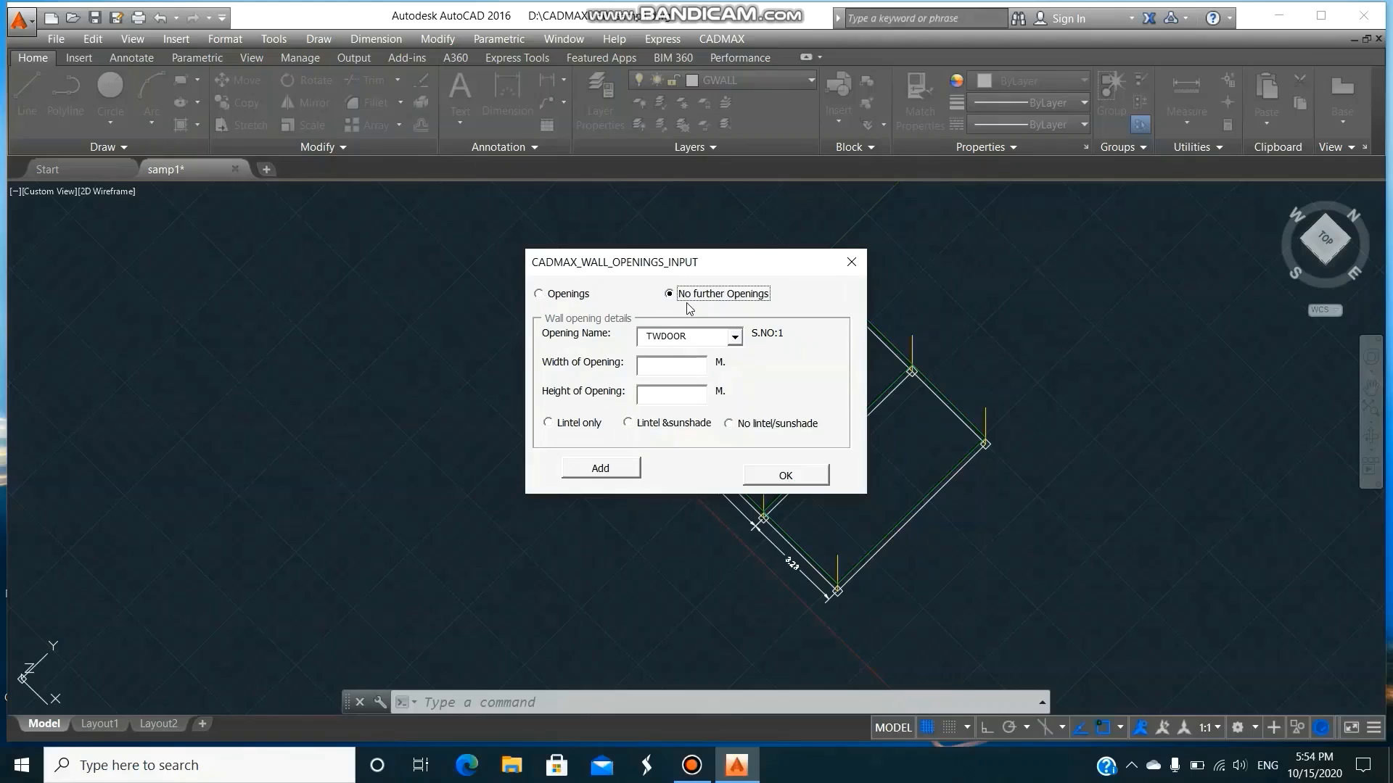
click(787, 476)
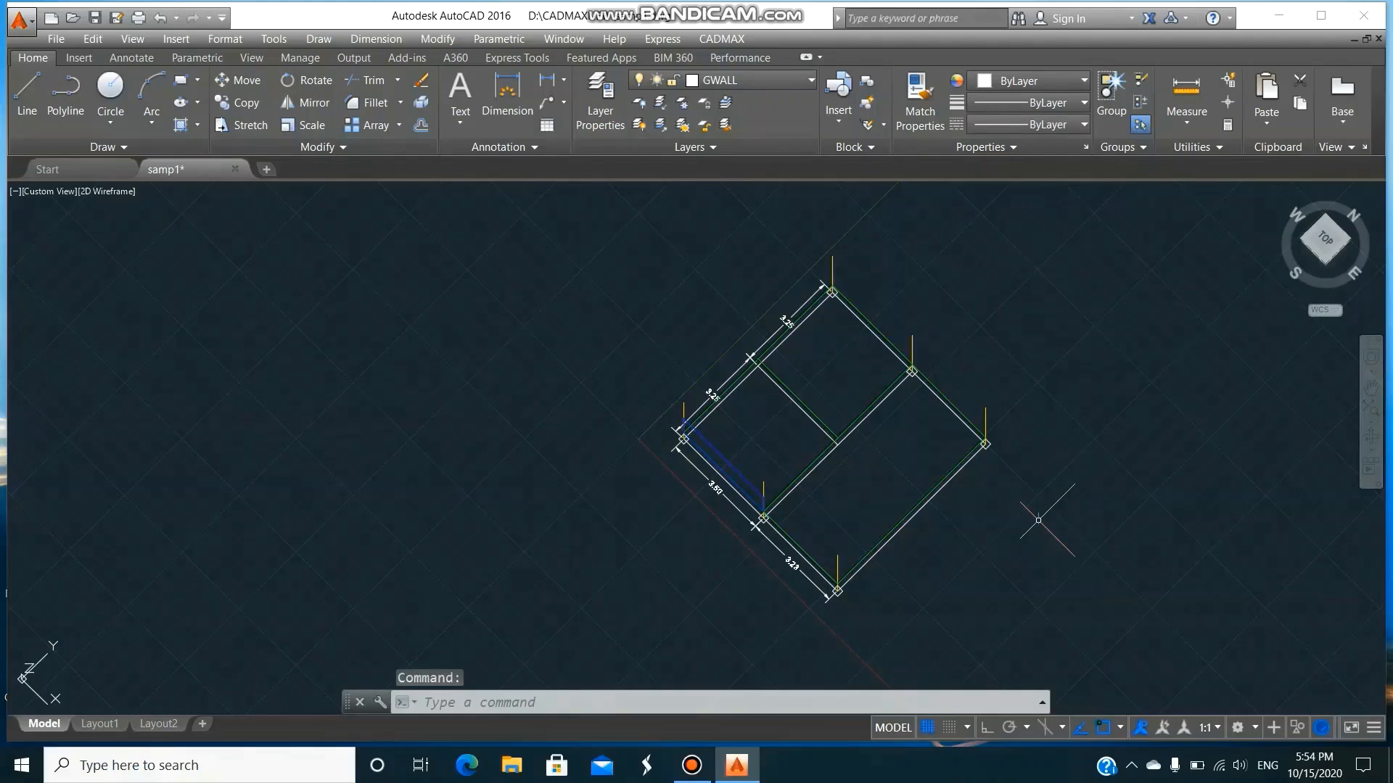
- Copy the last wall from its inner column top to the matching column on the opposite side of the 3.50 m bay
text(CO)
key(Return)
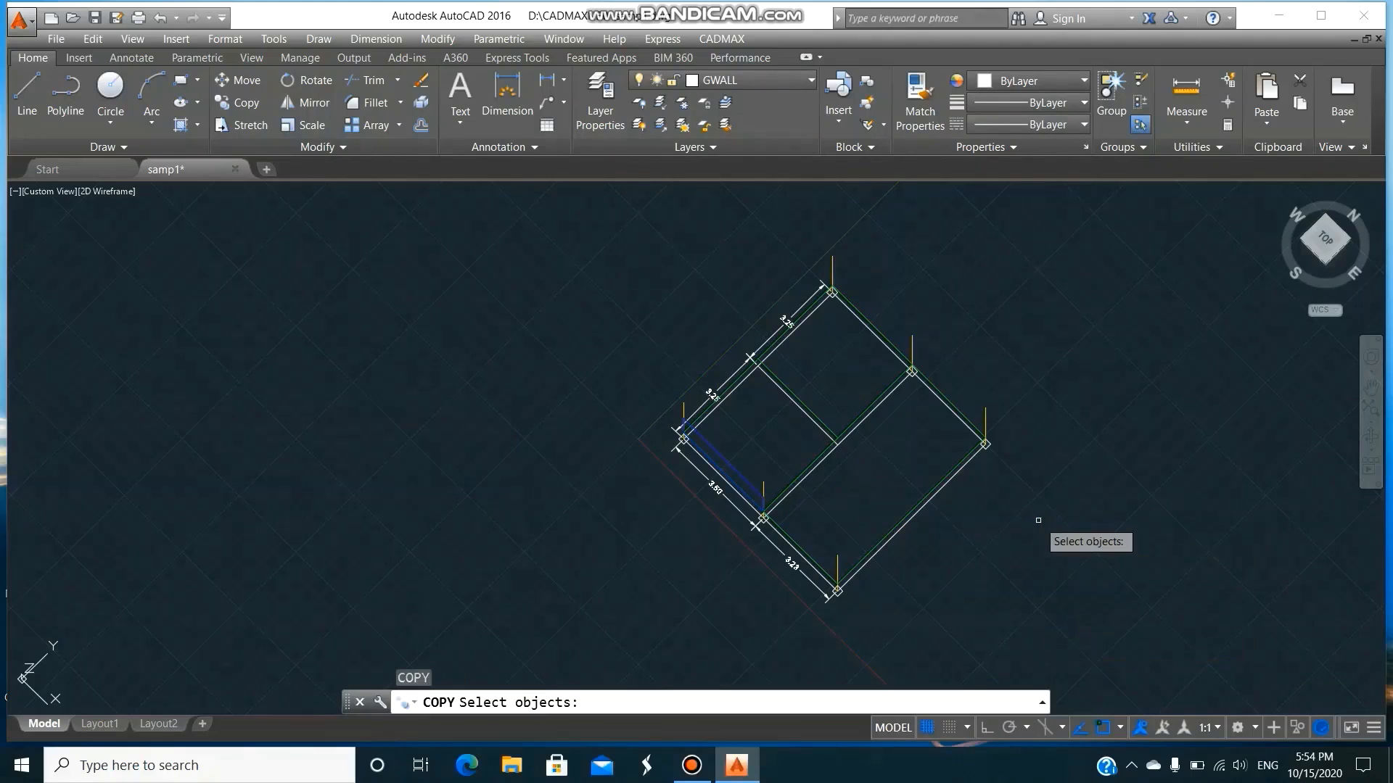
text(L)
key(Return)
key(Return)
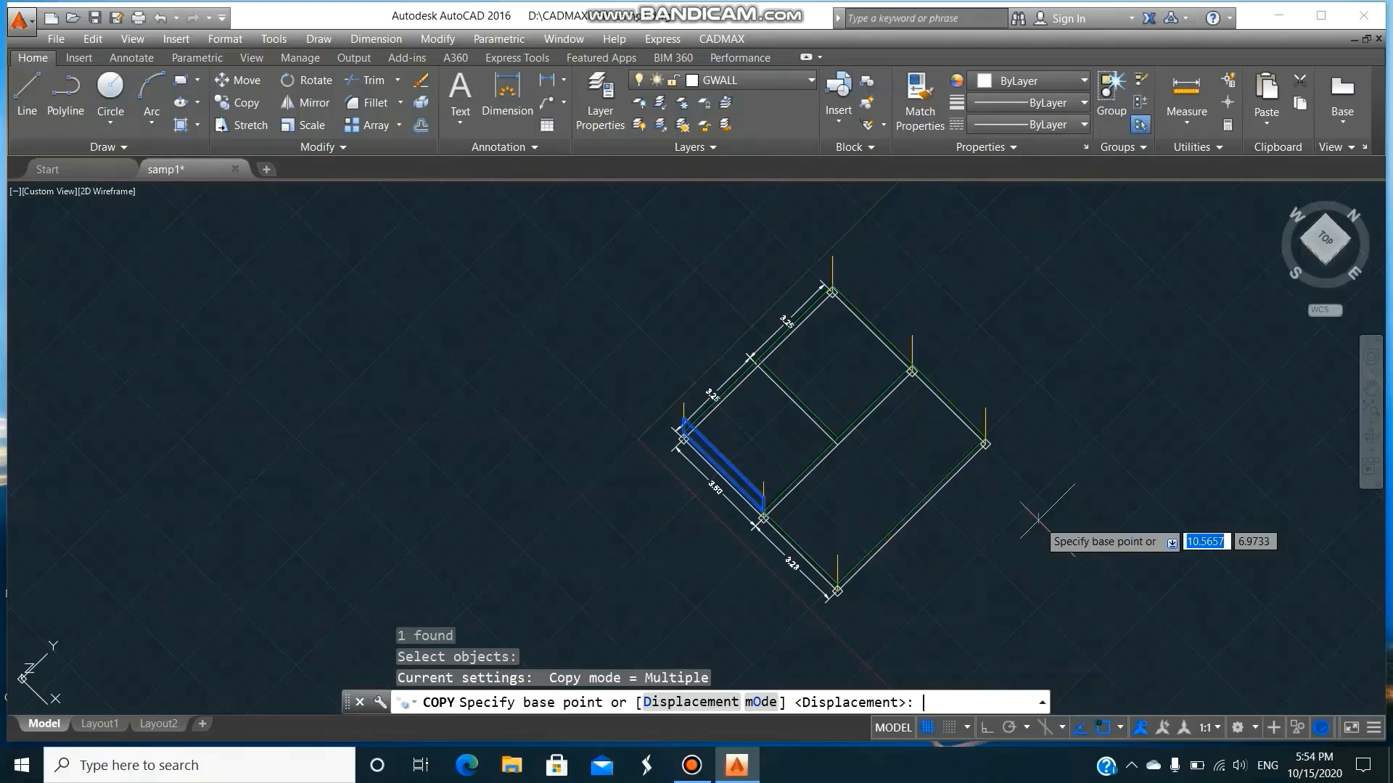
click(763, 480)
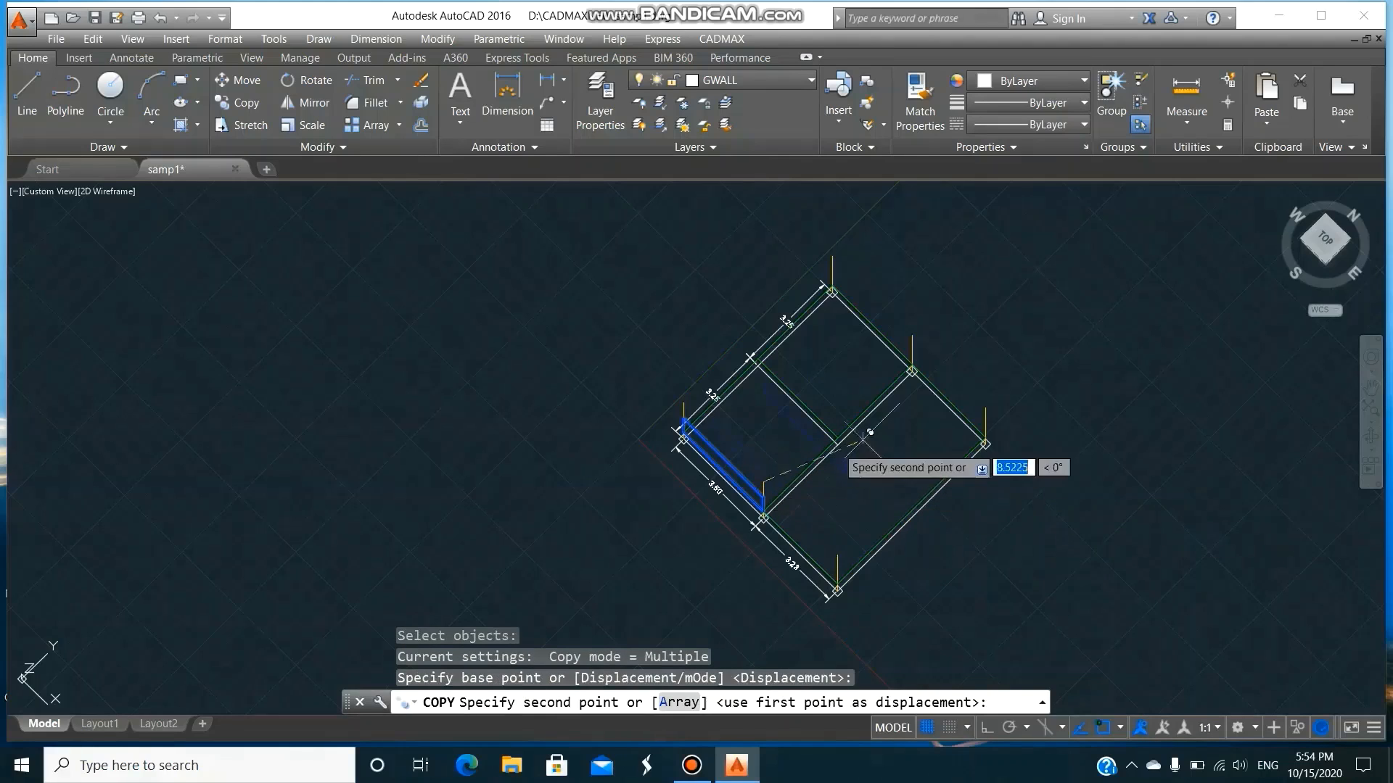
click(918, 333)
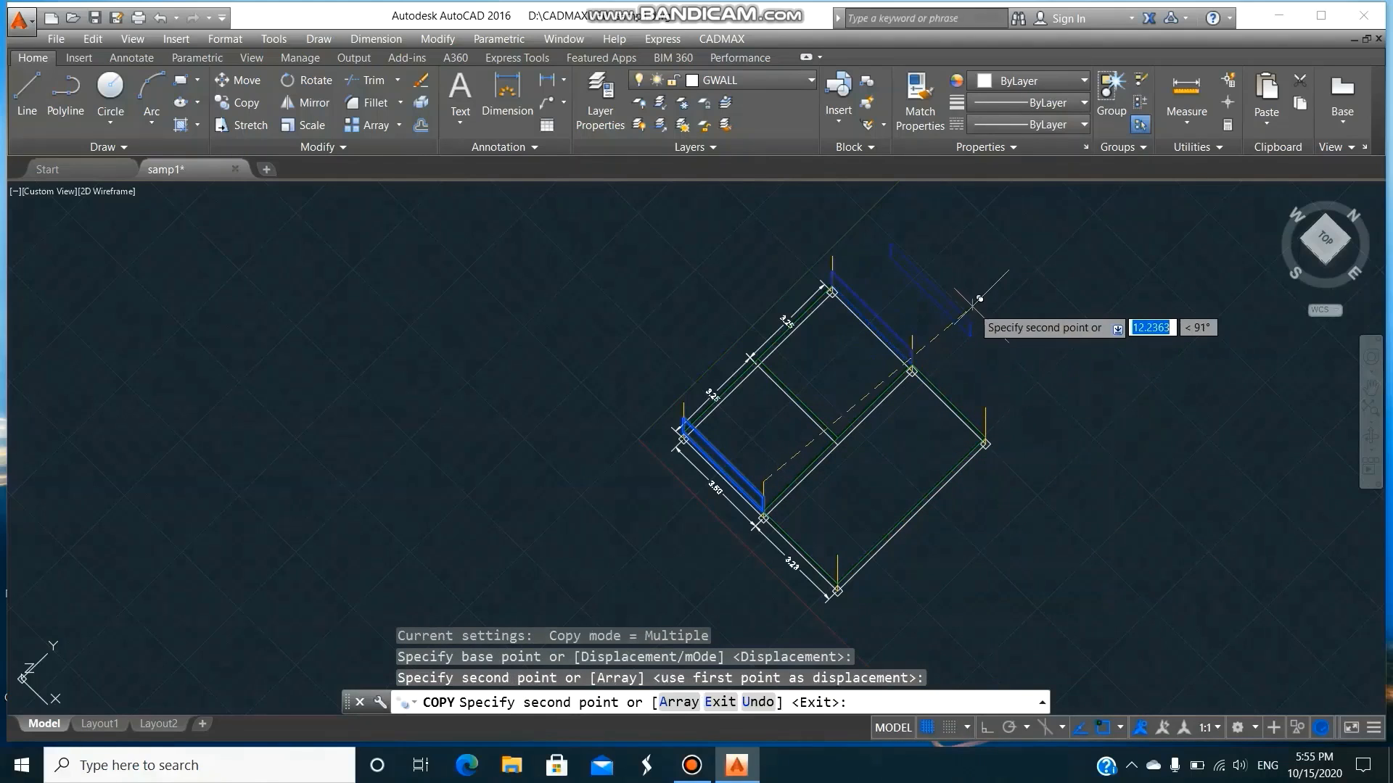
- Create a wall without openings on the layer GWALL along the short interior beam dividing the 3.50 m bay, keeping the previous wall settings
text(WALL)
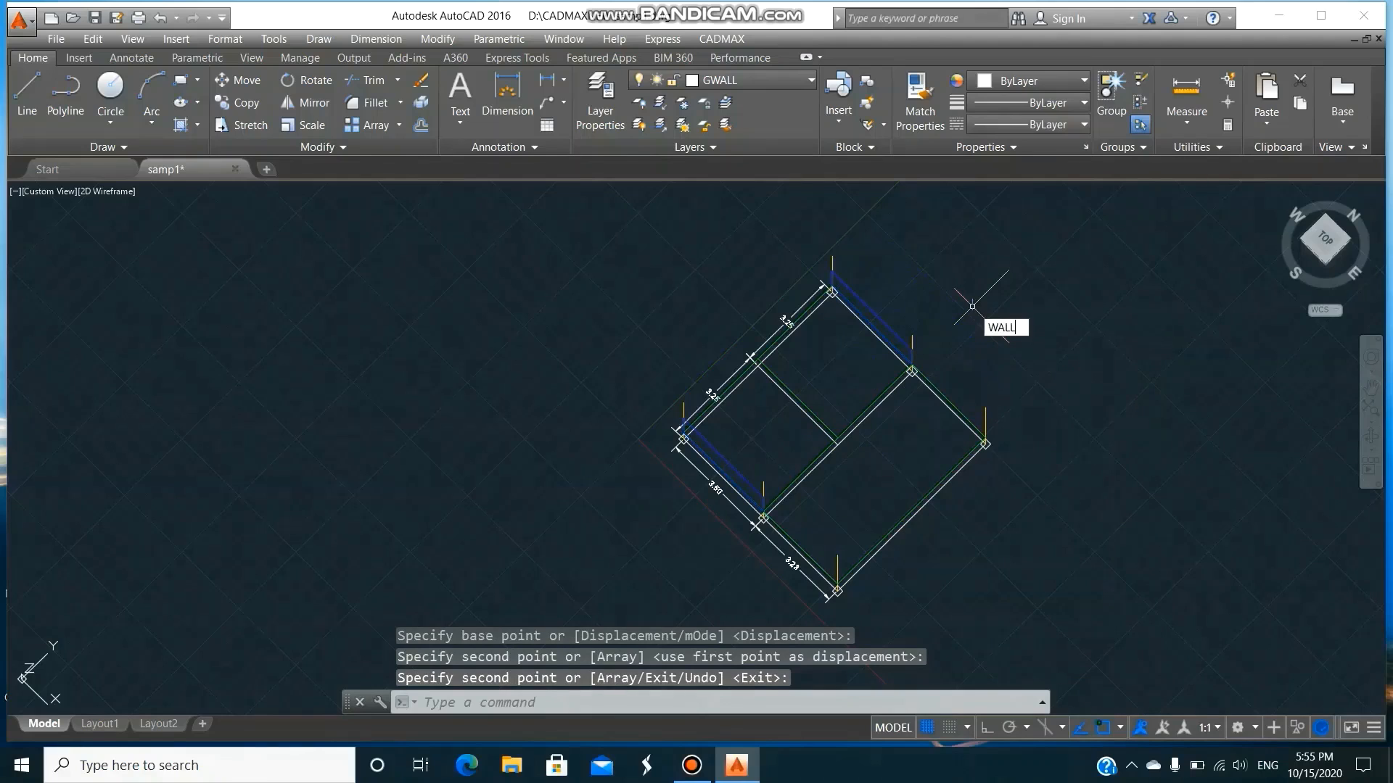
key(Return)
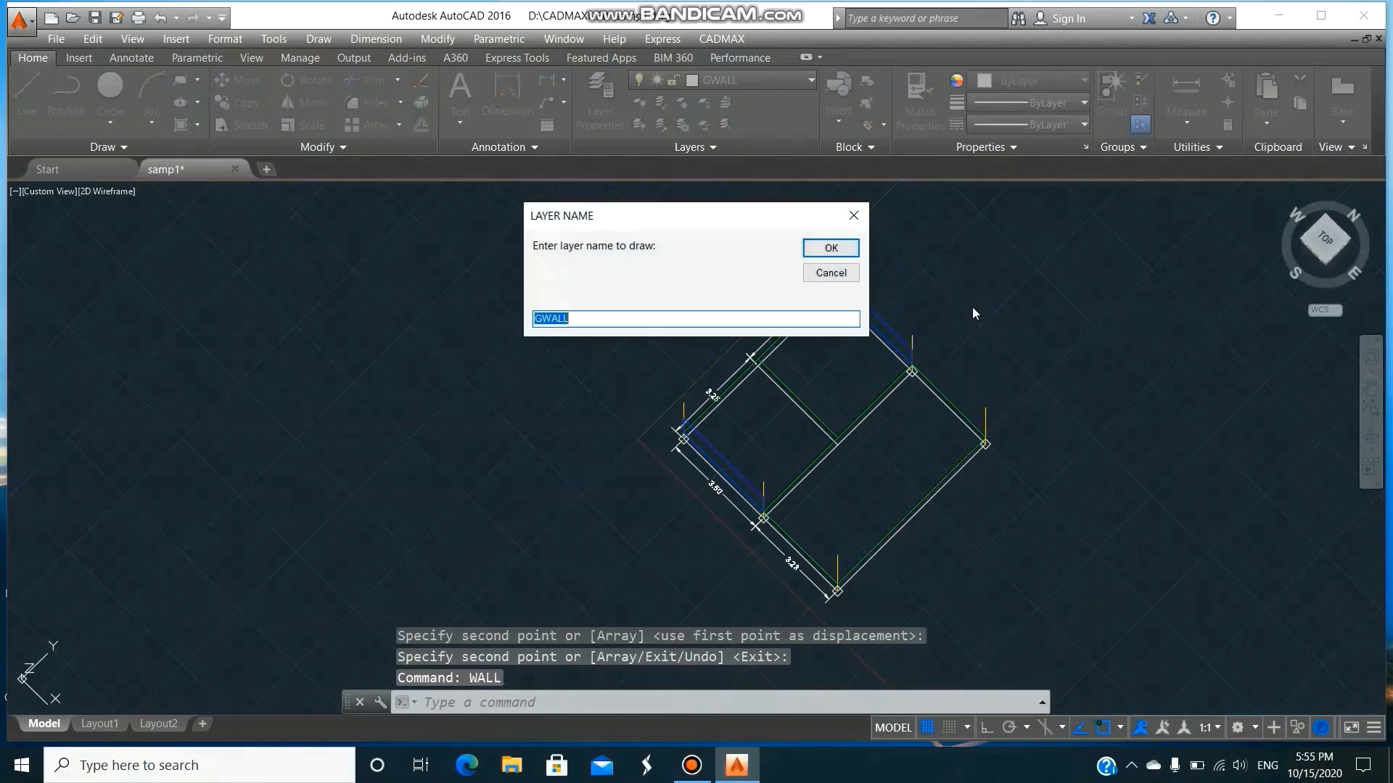
click(831, 248)
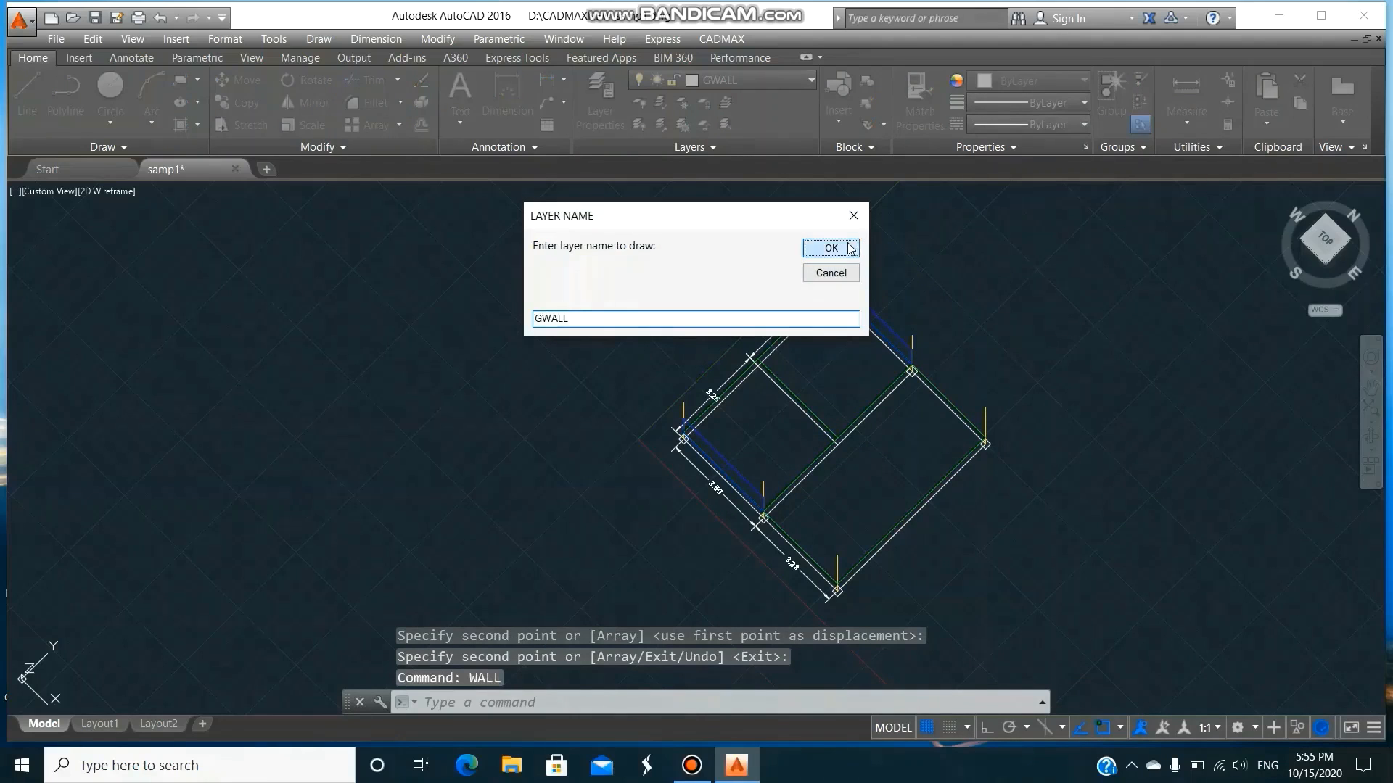
click(755, 359)
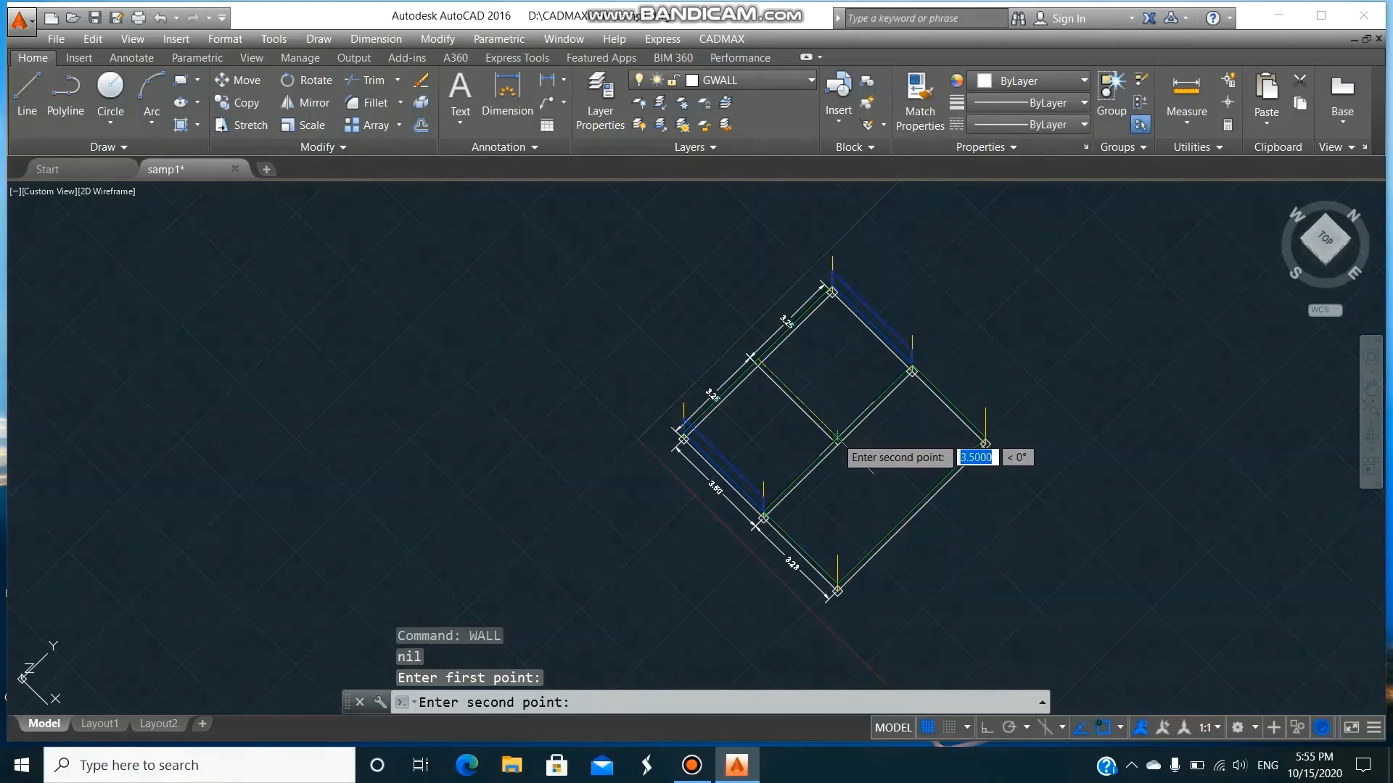
click(837, 438)
click(723, 475)
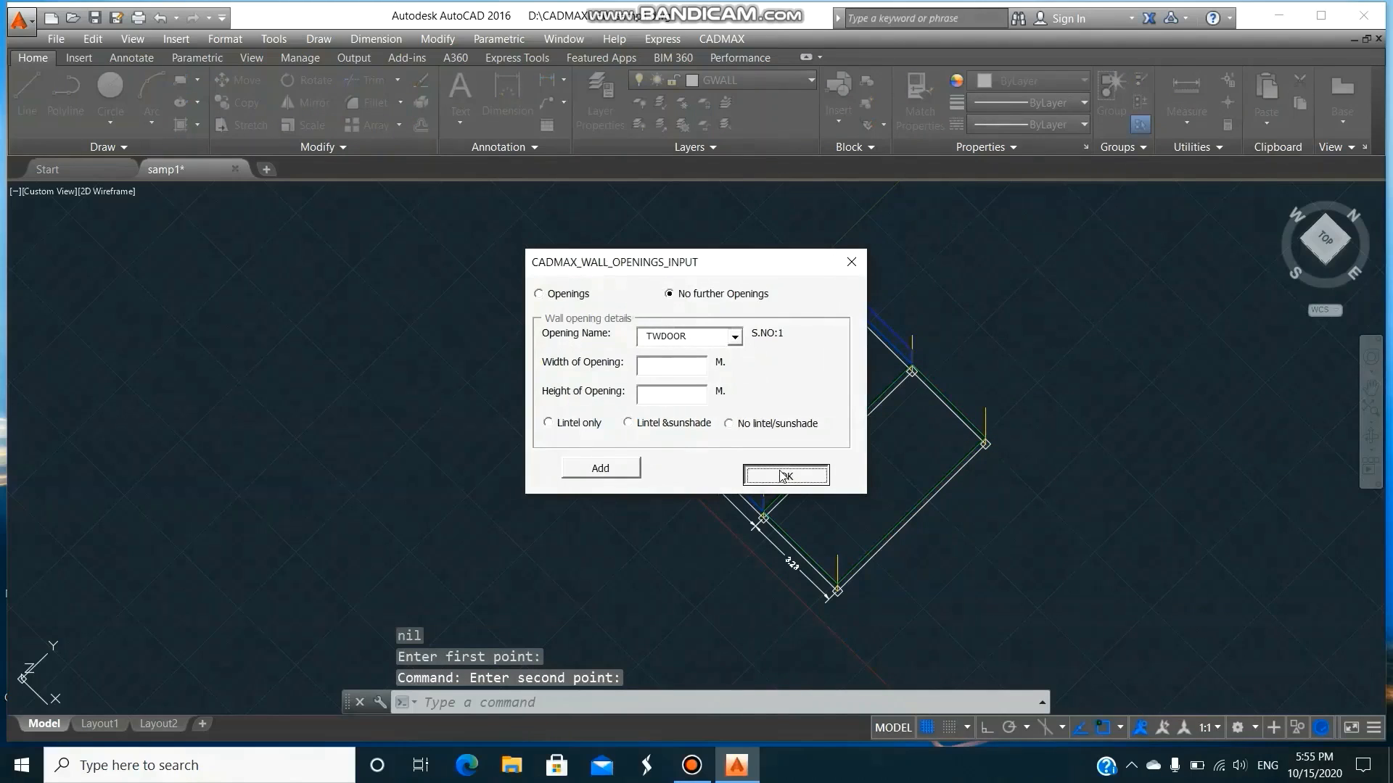
click(782, 475)
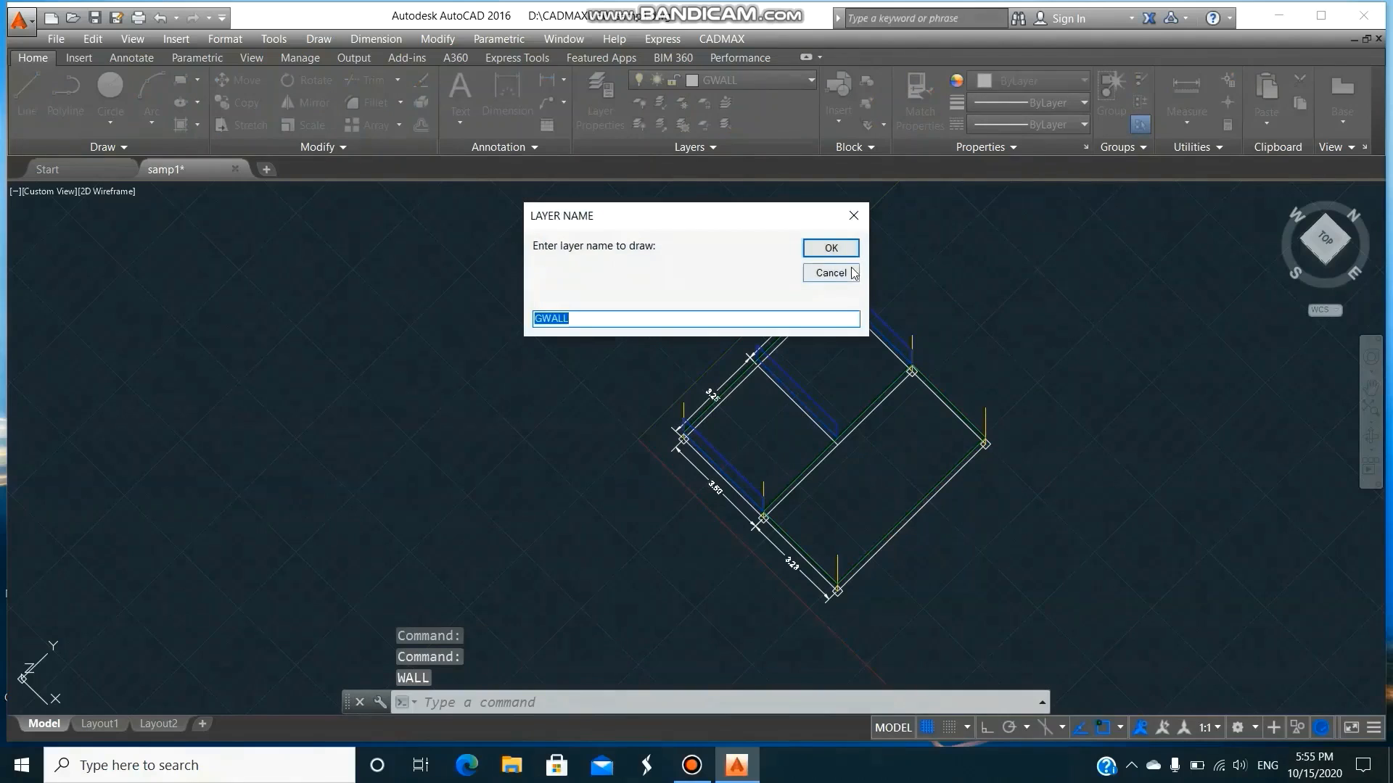
- Create a wall without openings on the layer GWALL between the two columns of the dimensioned 3.23 m bay
click(825, 247)
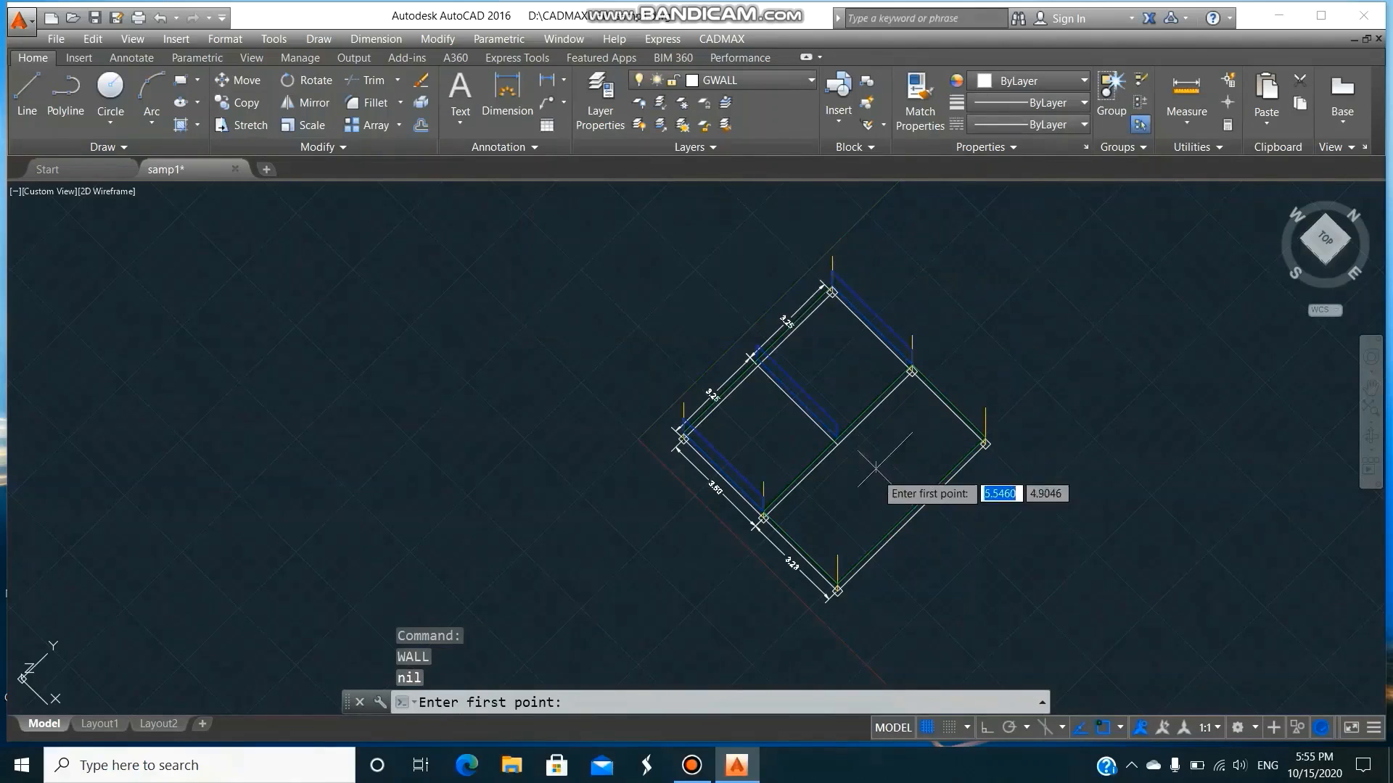
click(765, 484)
click(837, 557)
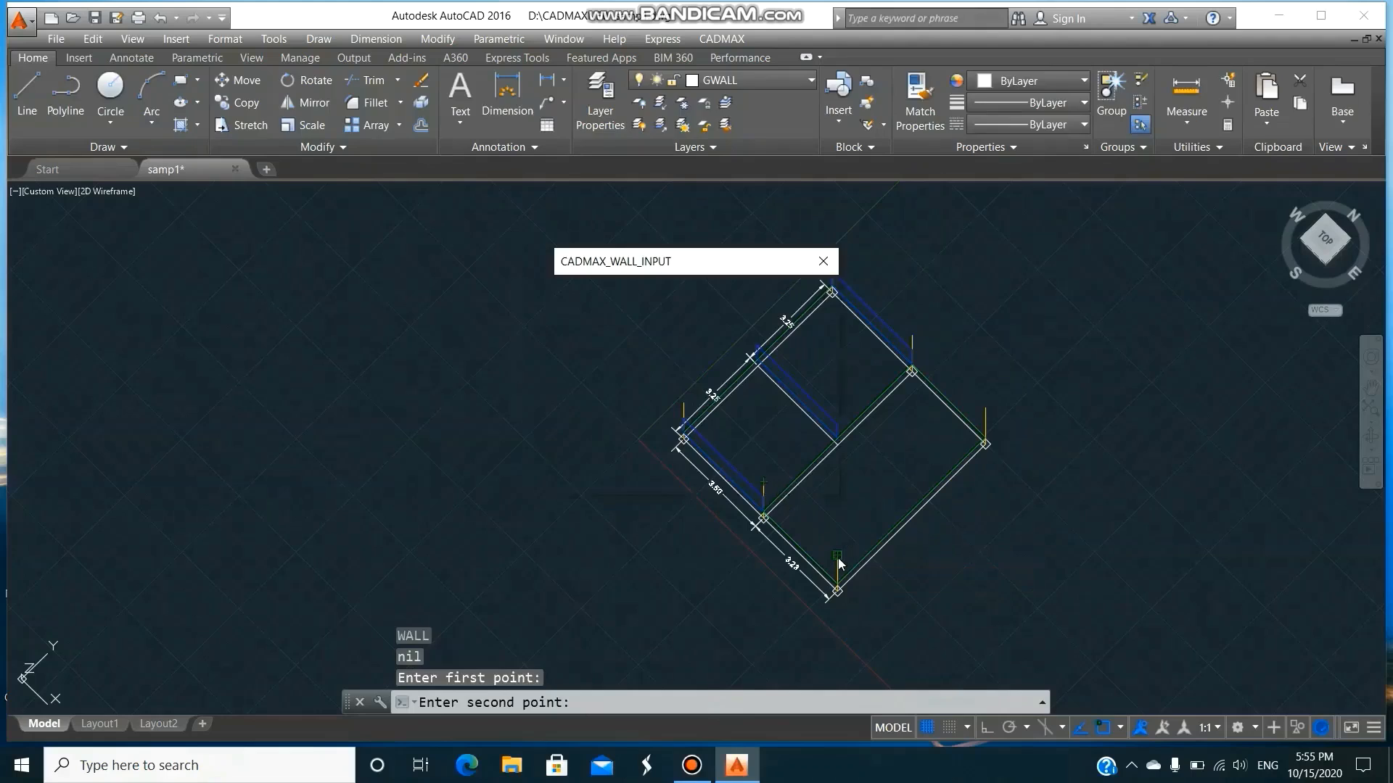
click(698, 475)
click(784, 473)
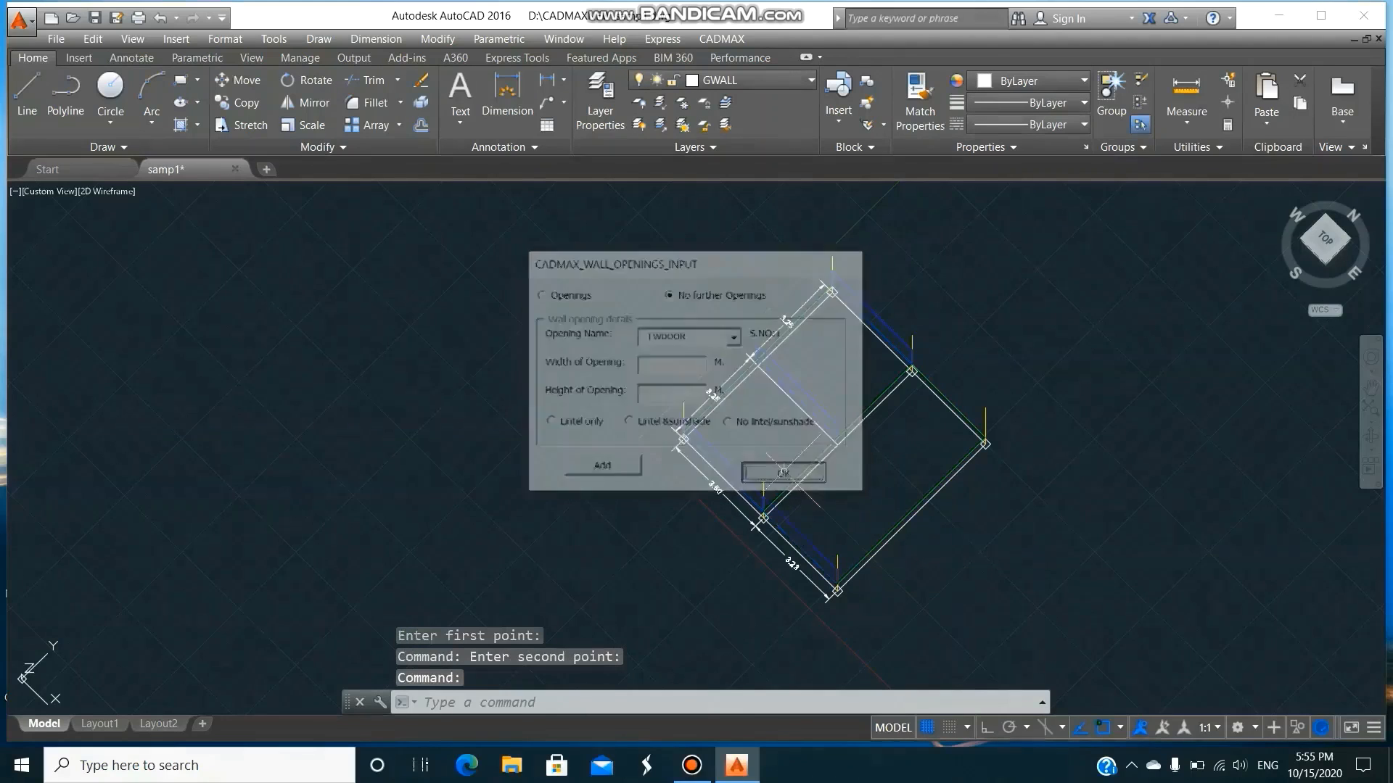
- Copy the last wall from its outer column top to the matching corner column on the opposite side of the 3.23 m bay
text(C)
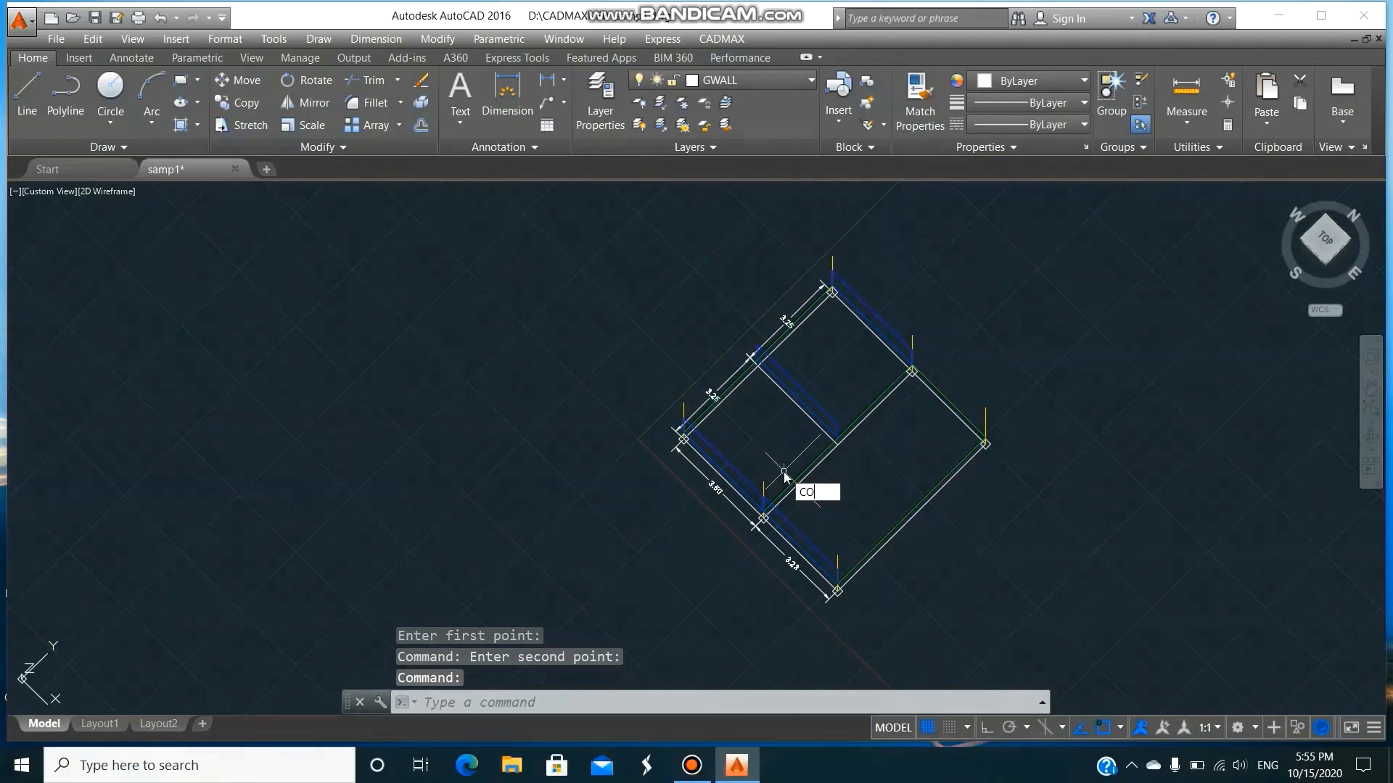
text(O)
key(Return)
click(785, 473)
key(Return)
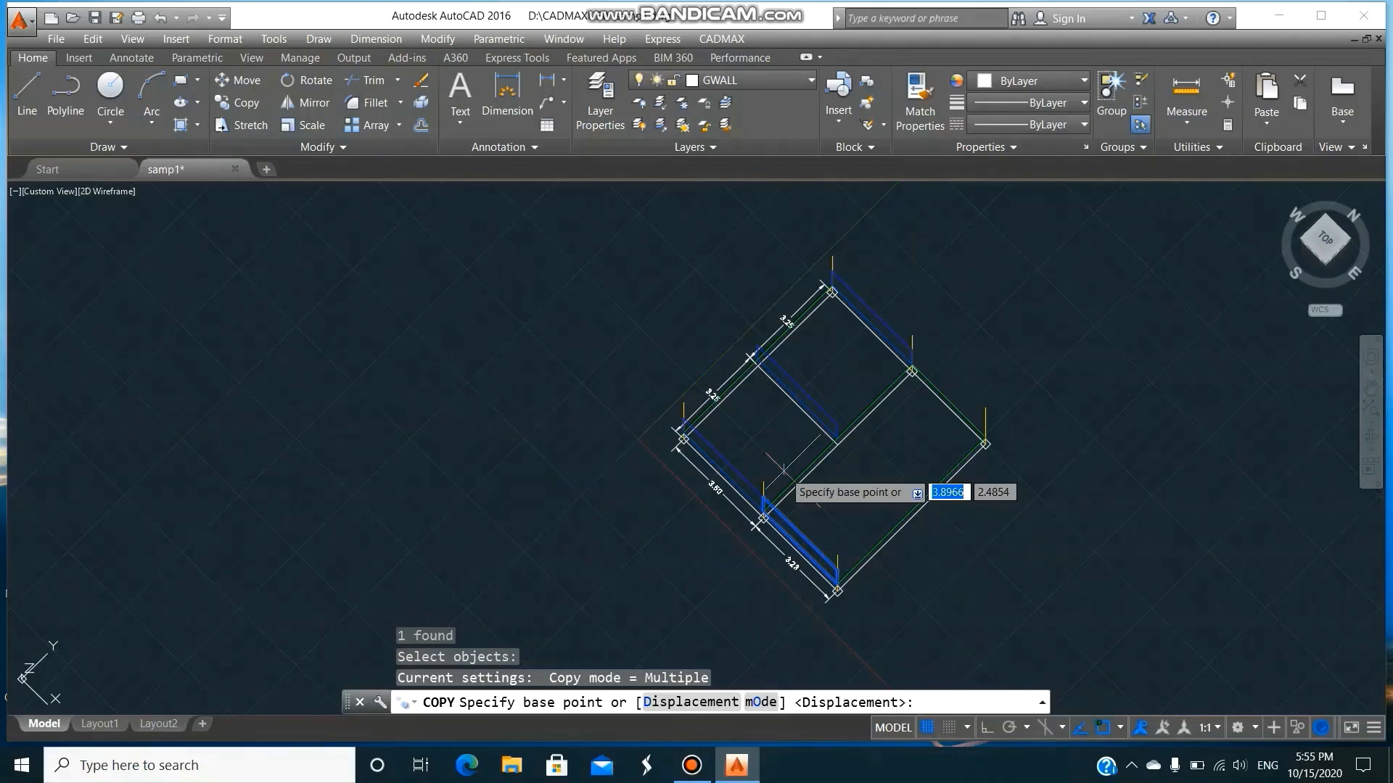
click(836, 546)
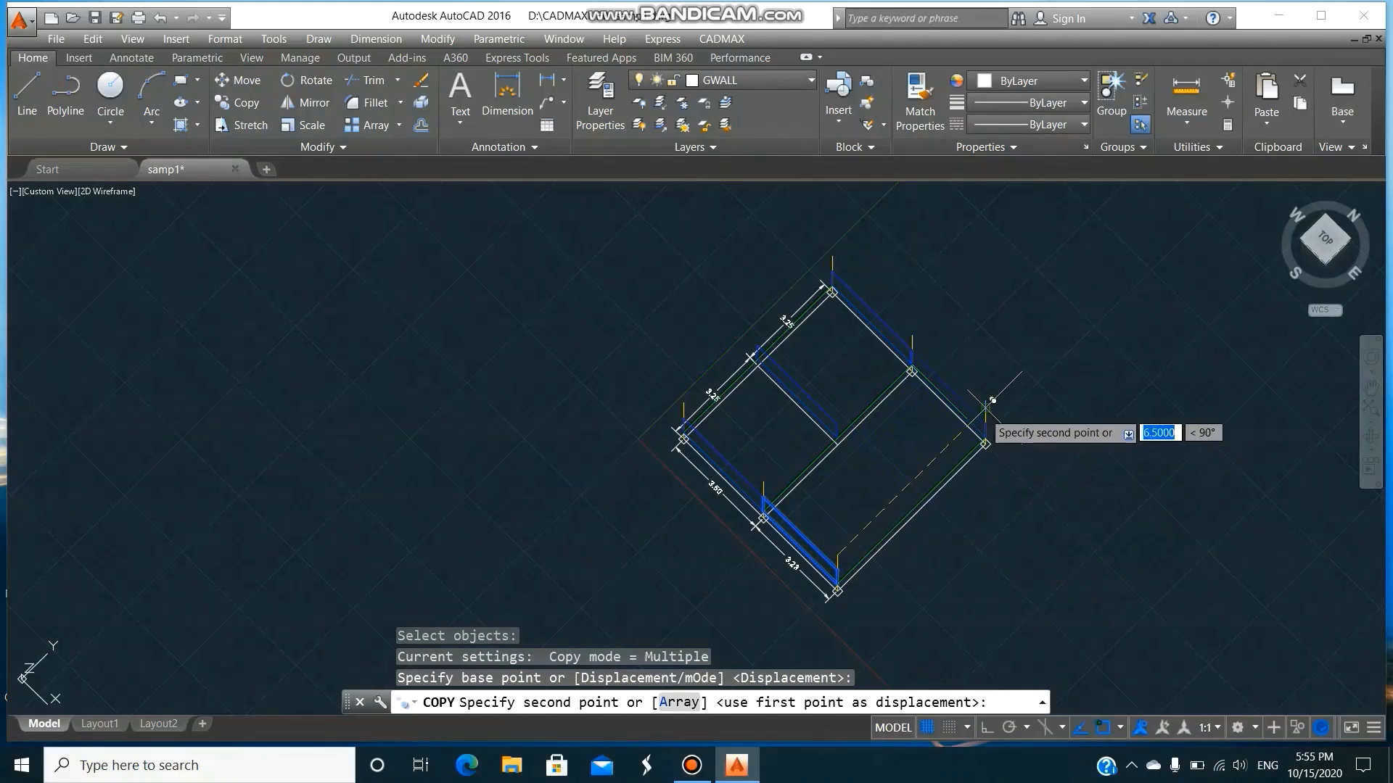
click(993, 400)
key(Return)
- Create a wall without openings on the layer GWALL between the two outer corner columns along the long side of the 3.23 m bay
text(WA)
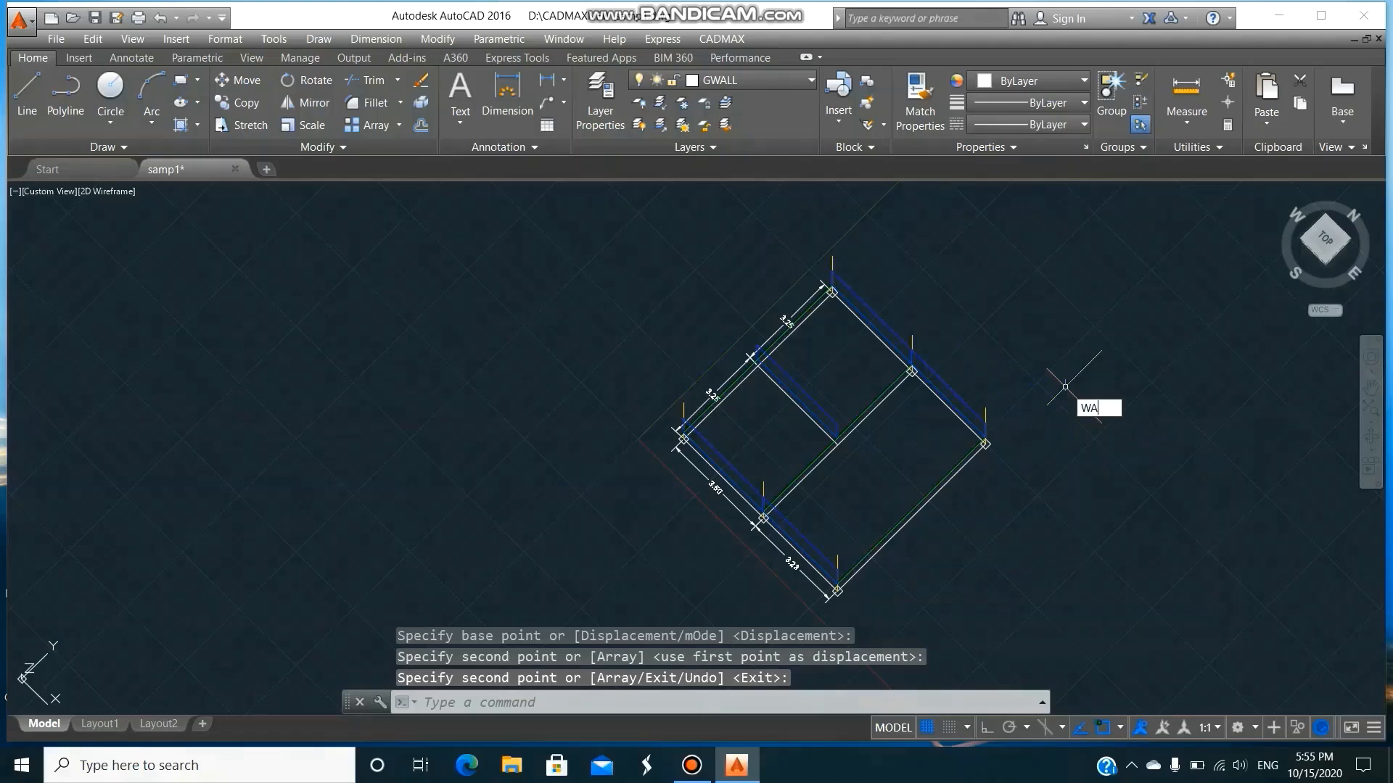
text(LL)
key(Return)
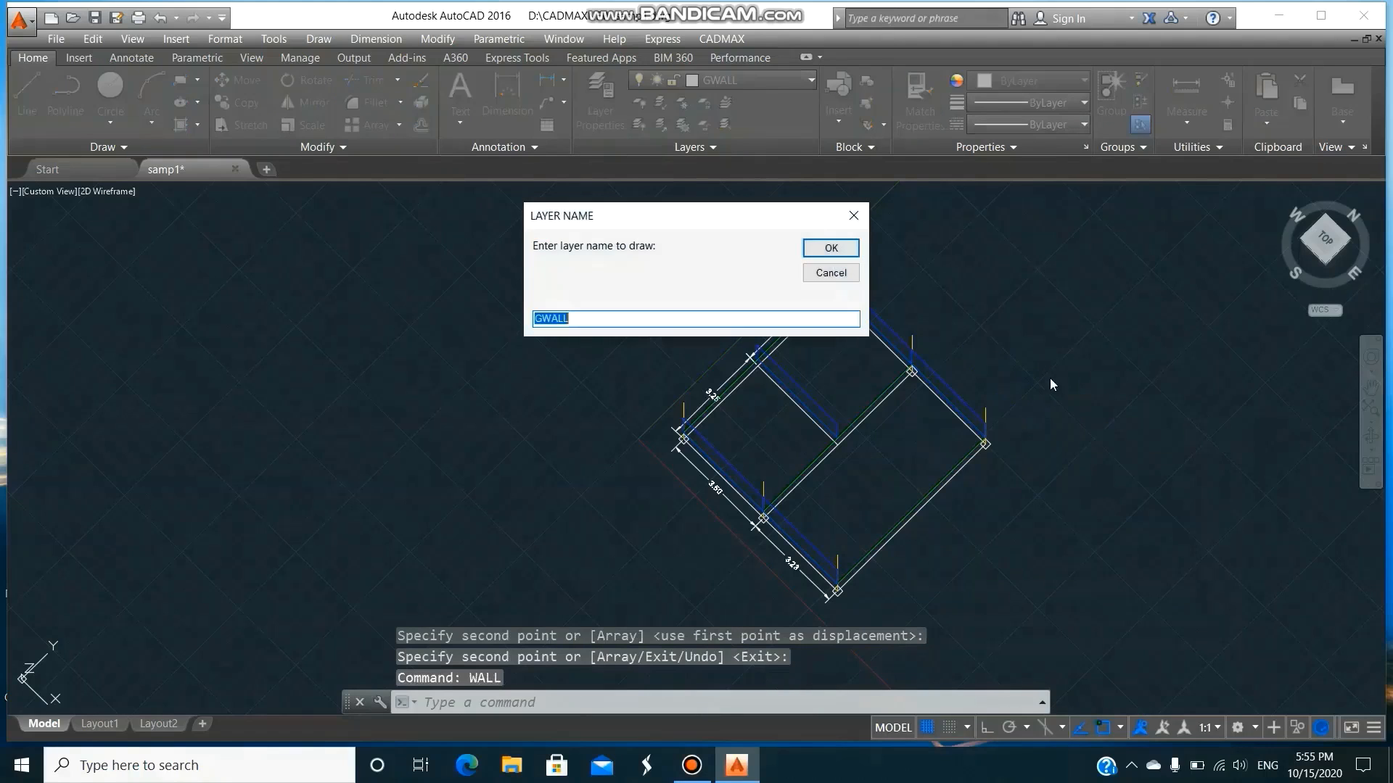
click(845, 252)
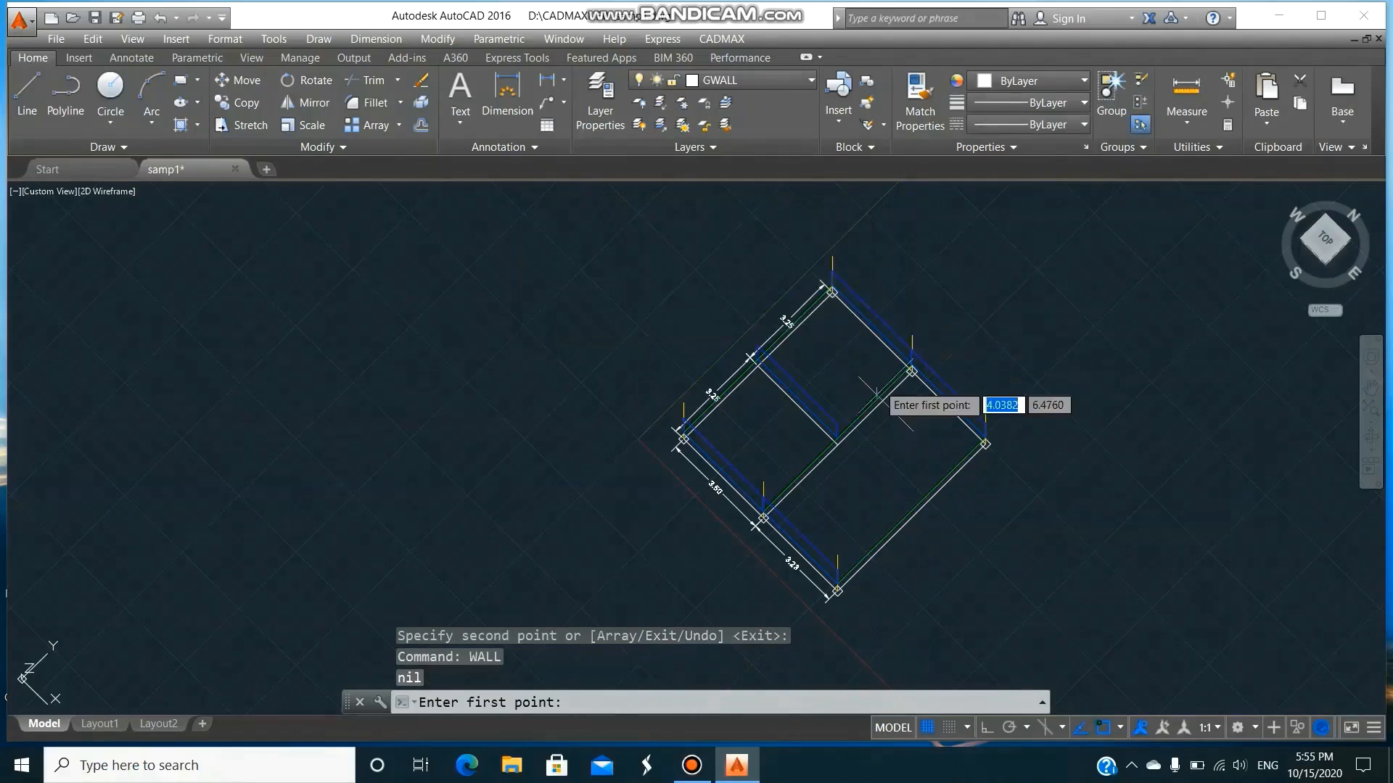
click(838, 556)
click(984, 442)
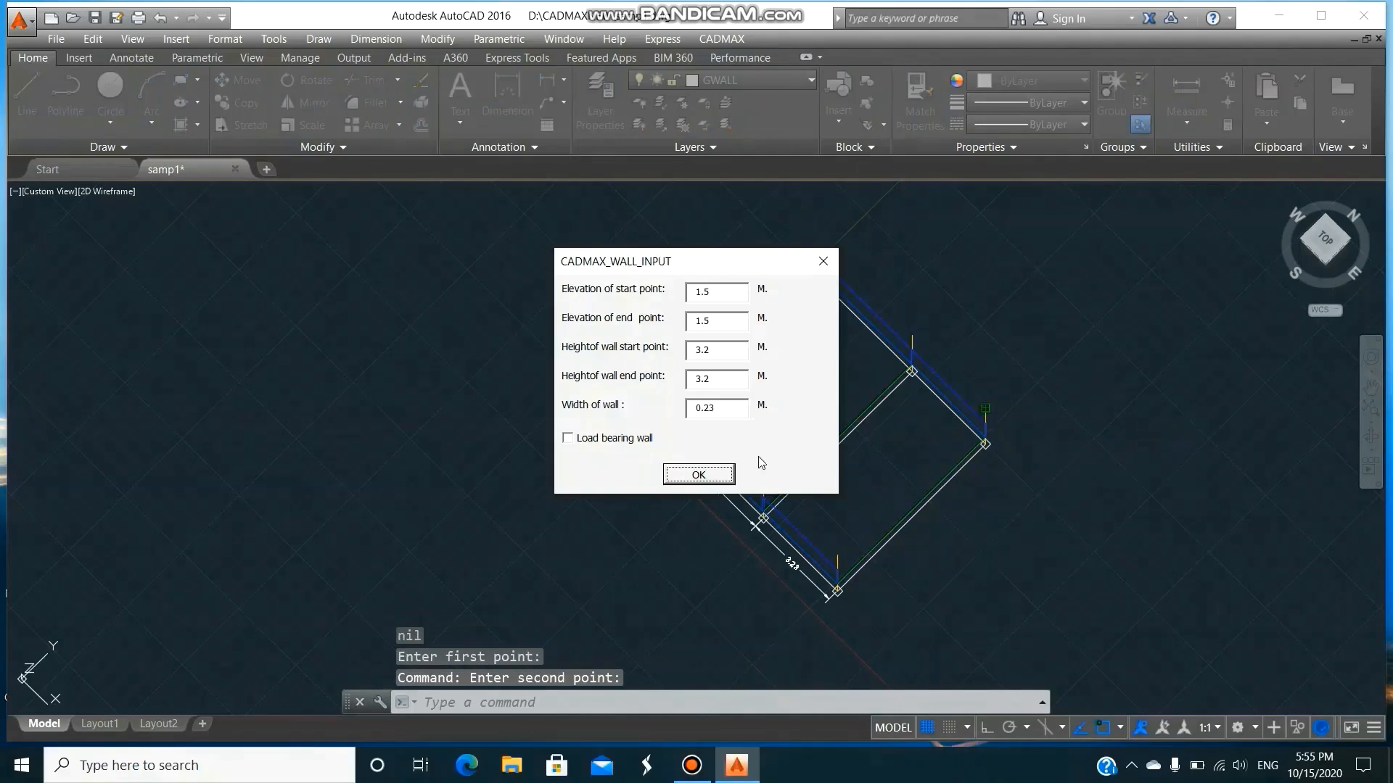
click(728, 477)
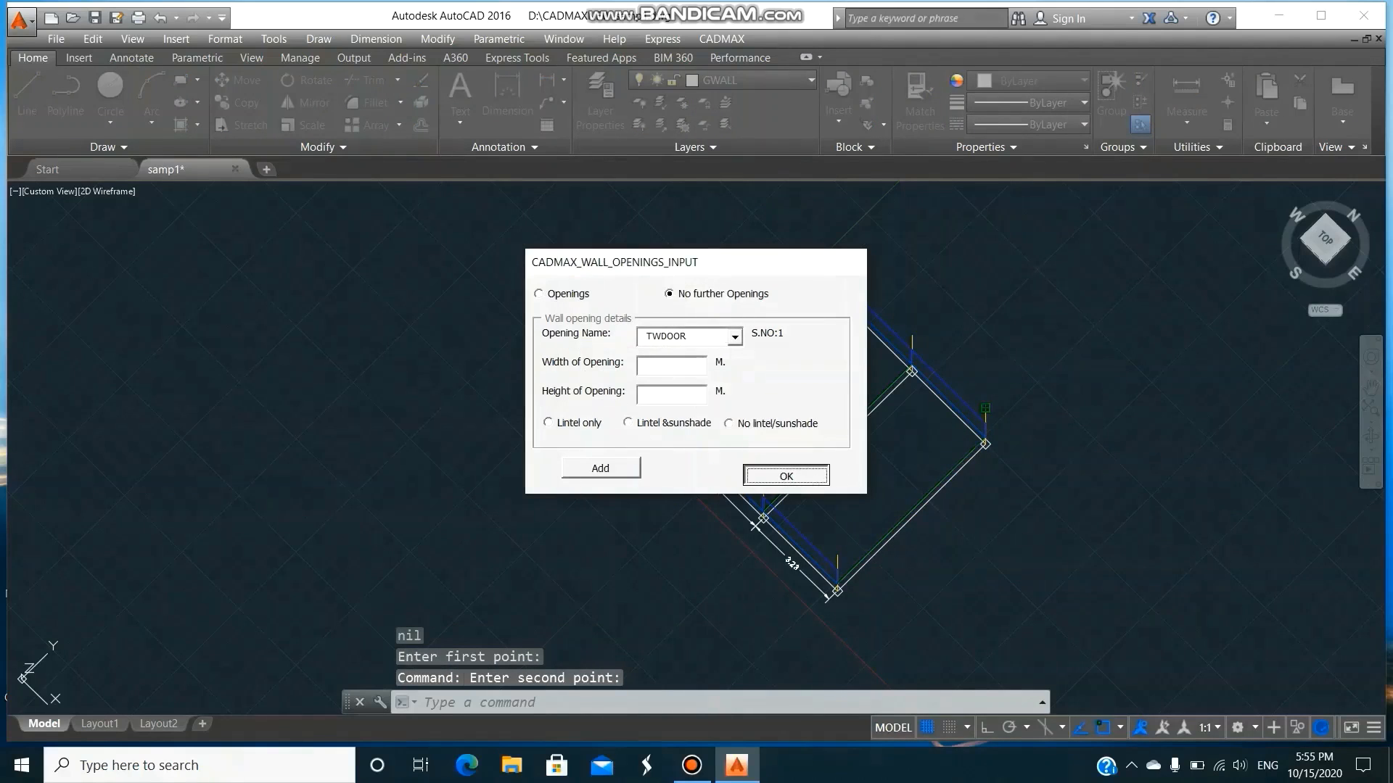
click(811, 475)
- Create a wall without openings on the layer GWALL along the long interior beam between the two middle columns, keeping the previous wall settings
key(Return)
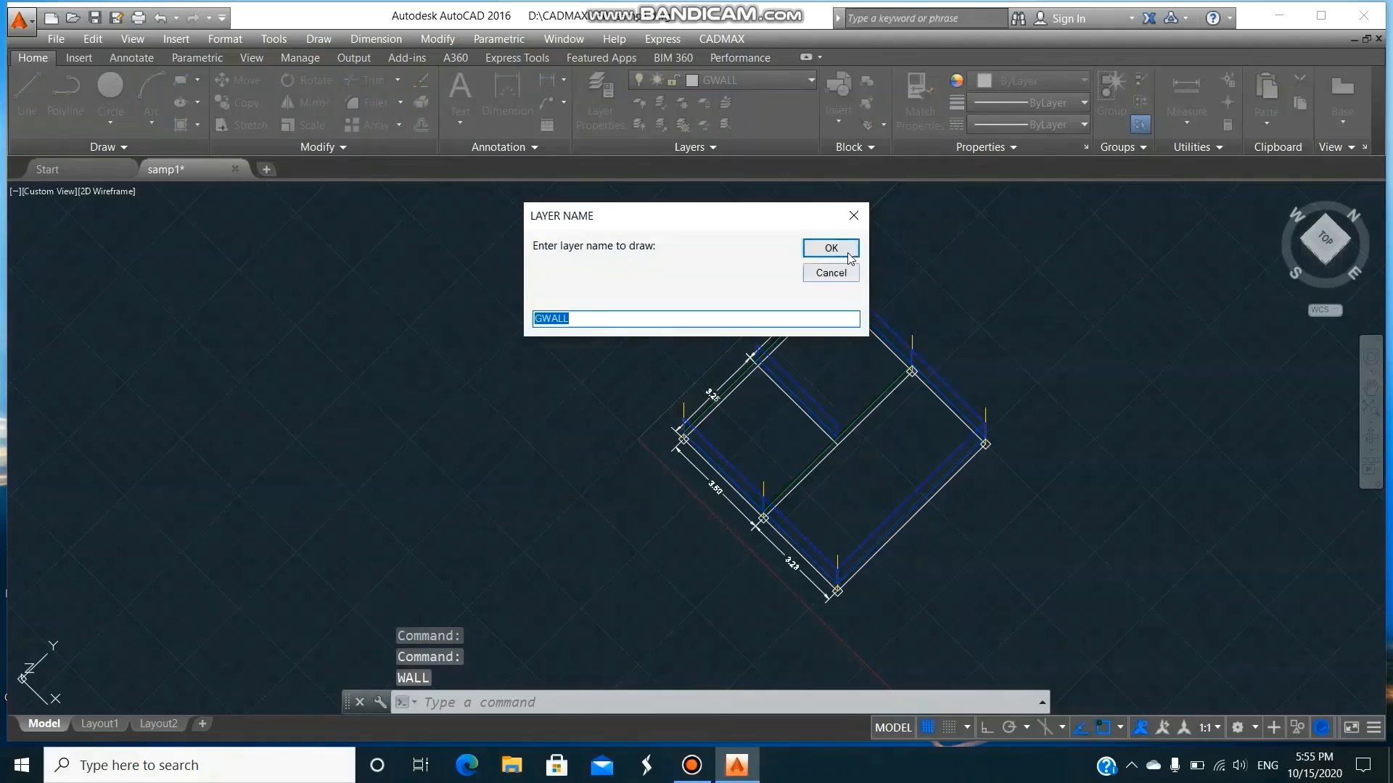
click(846, 253)
click(763, 481)
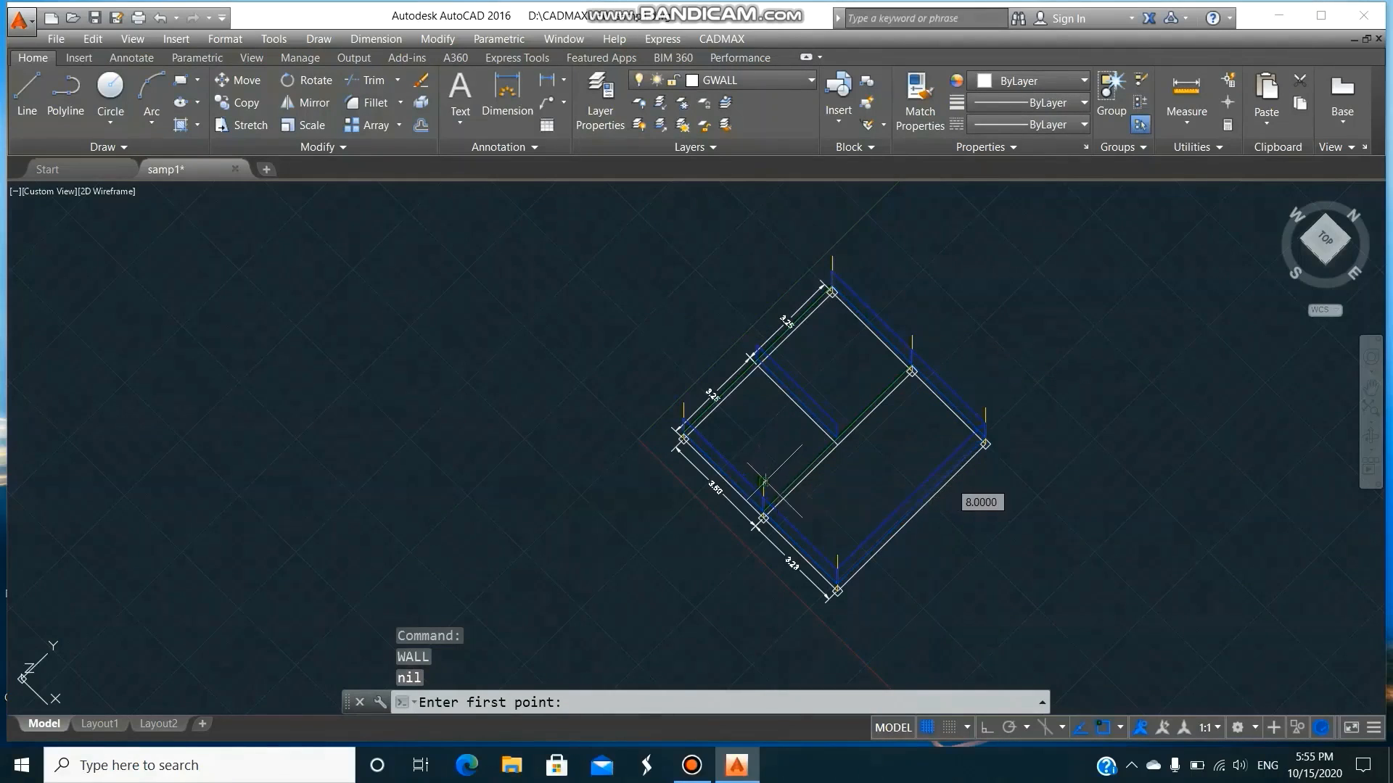
click(912, 370)
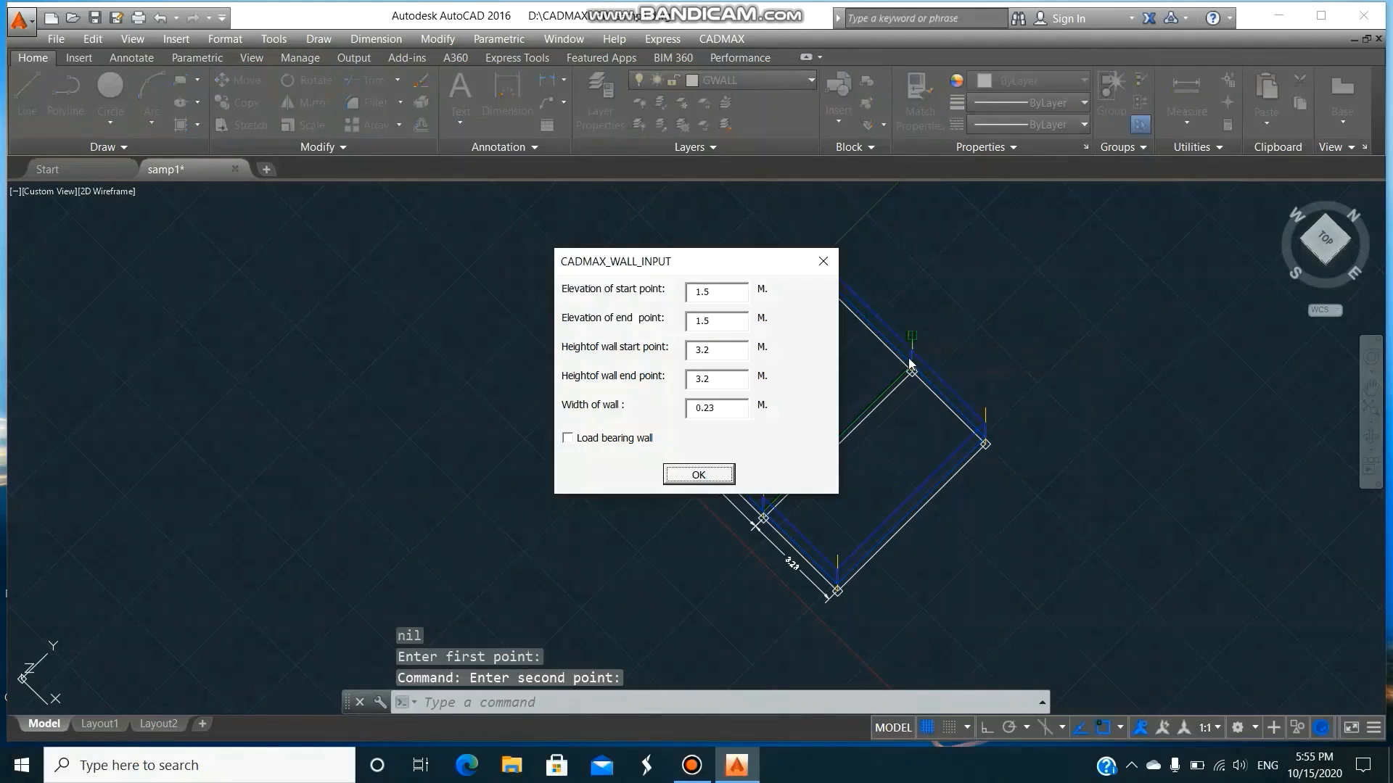
click(730, 478)
click(763, 477)
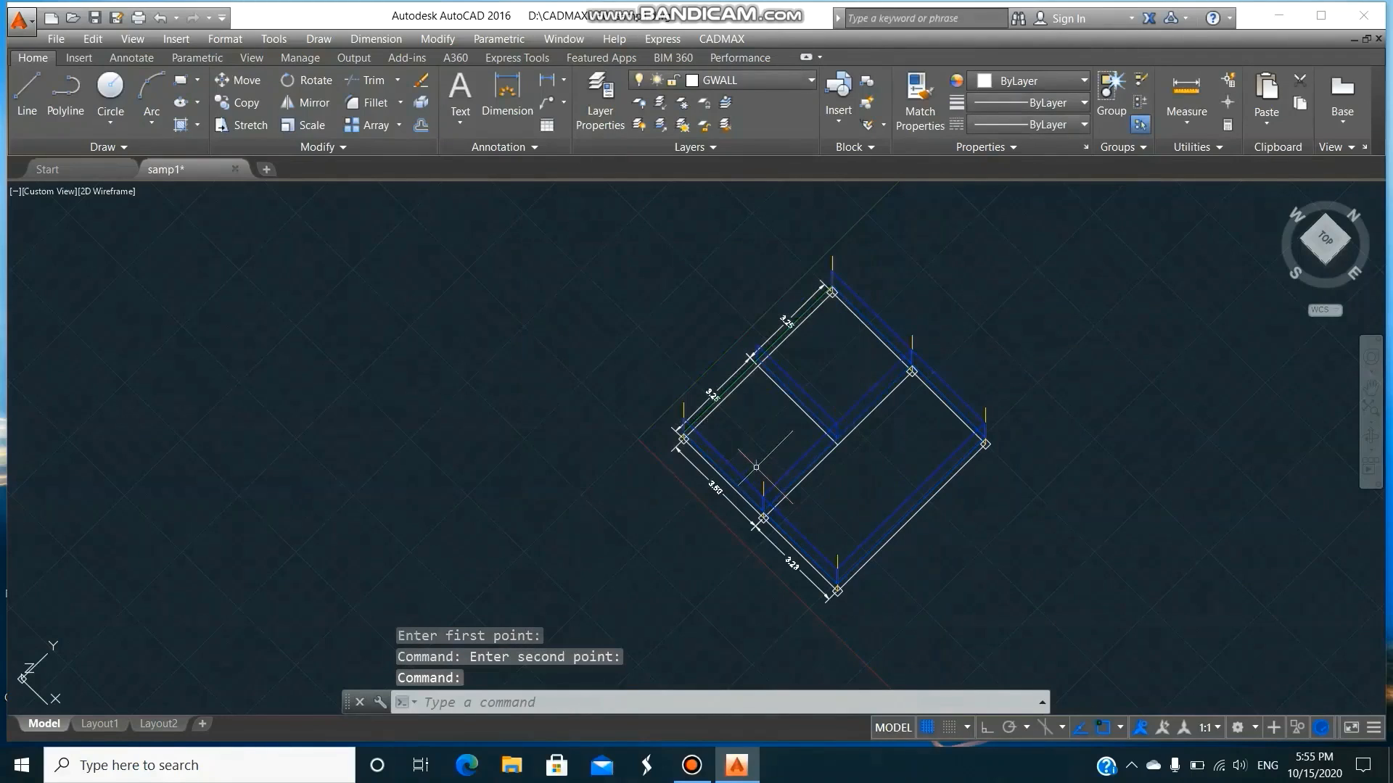
- Create a wall without openings on the layer GWALL between the two corner columns along the outer side dimensioned with two 3.25 m spans
key(Return)
click(827, 246)
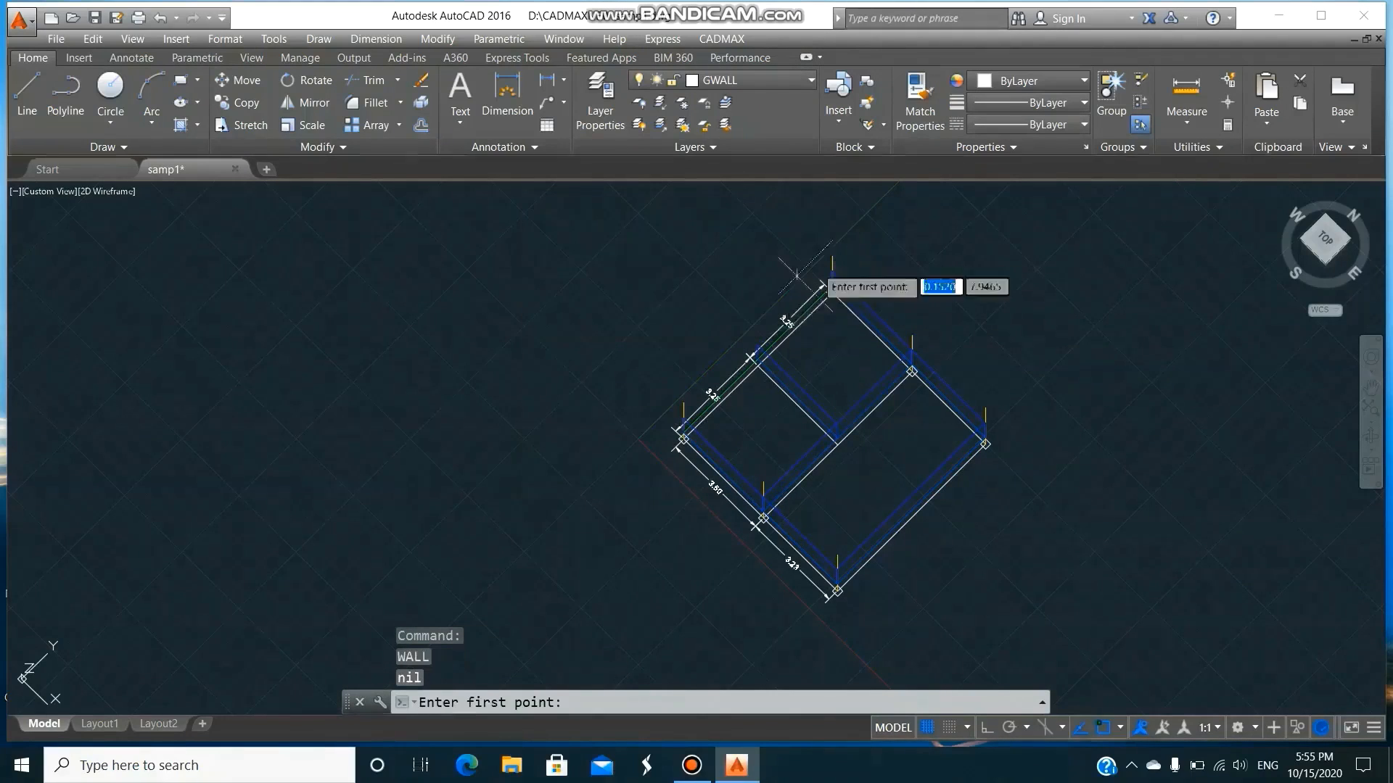
click(683, 402)
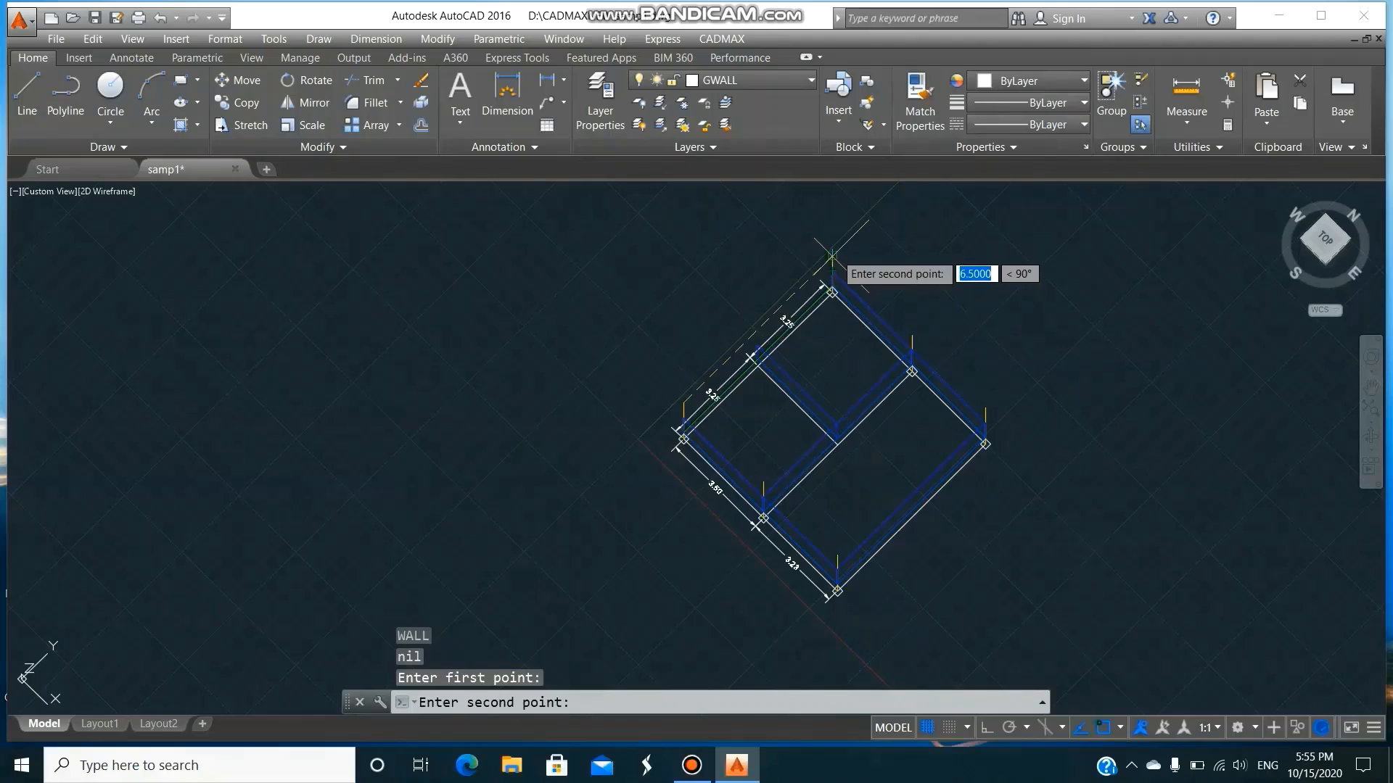
click(832, 255)
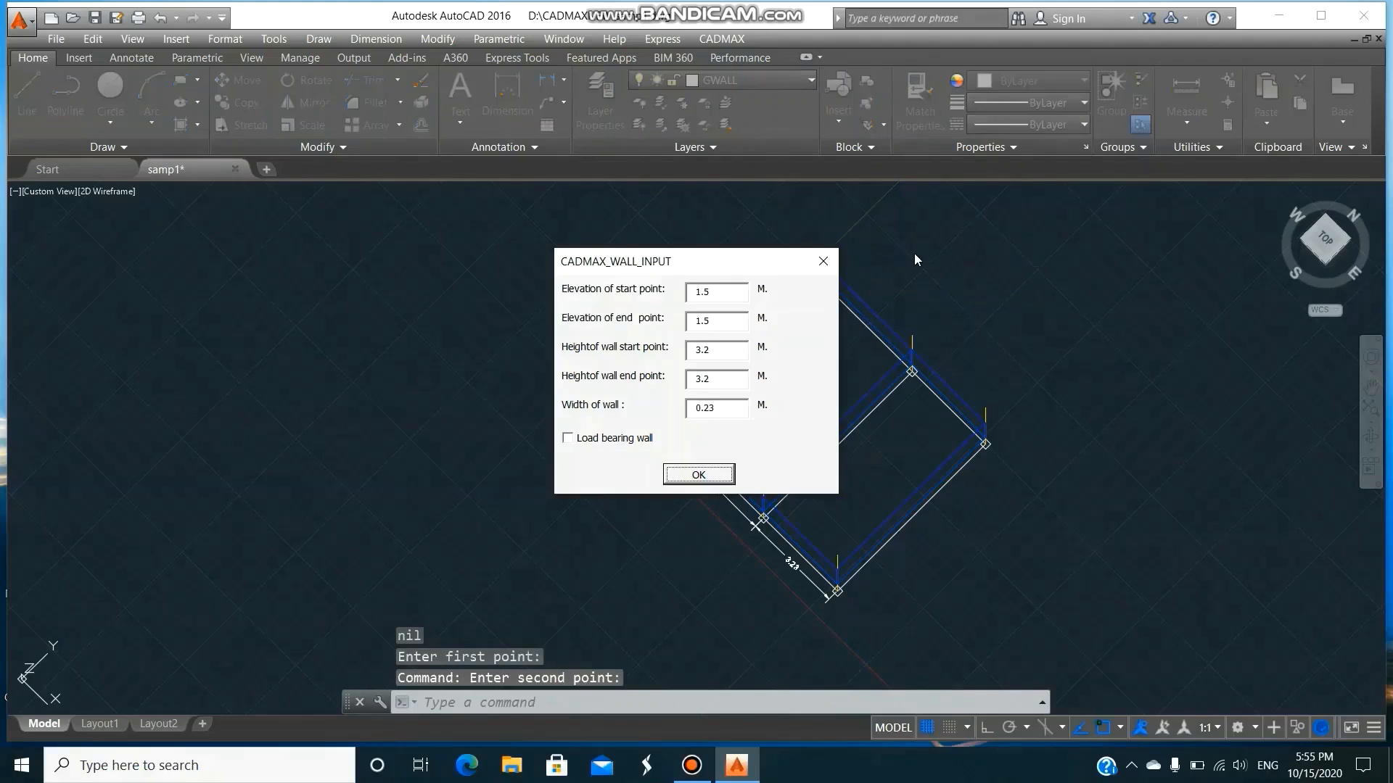
click(697, 475)
click(764, 474)
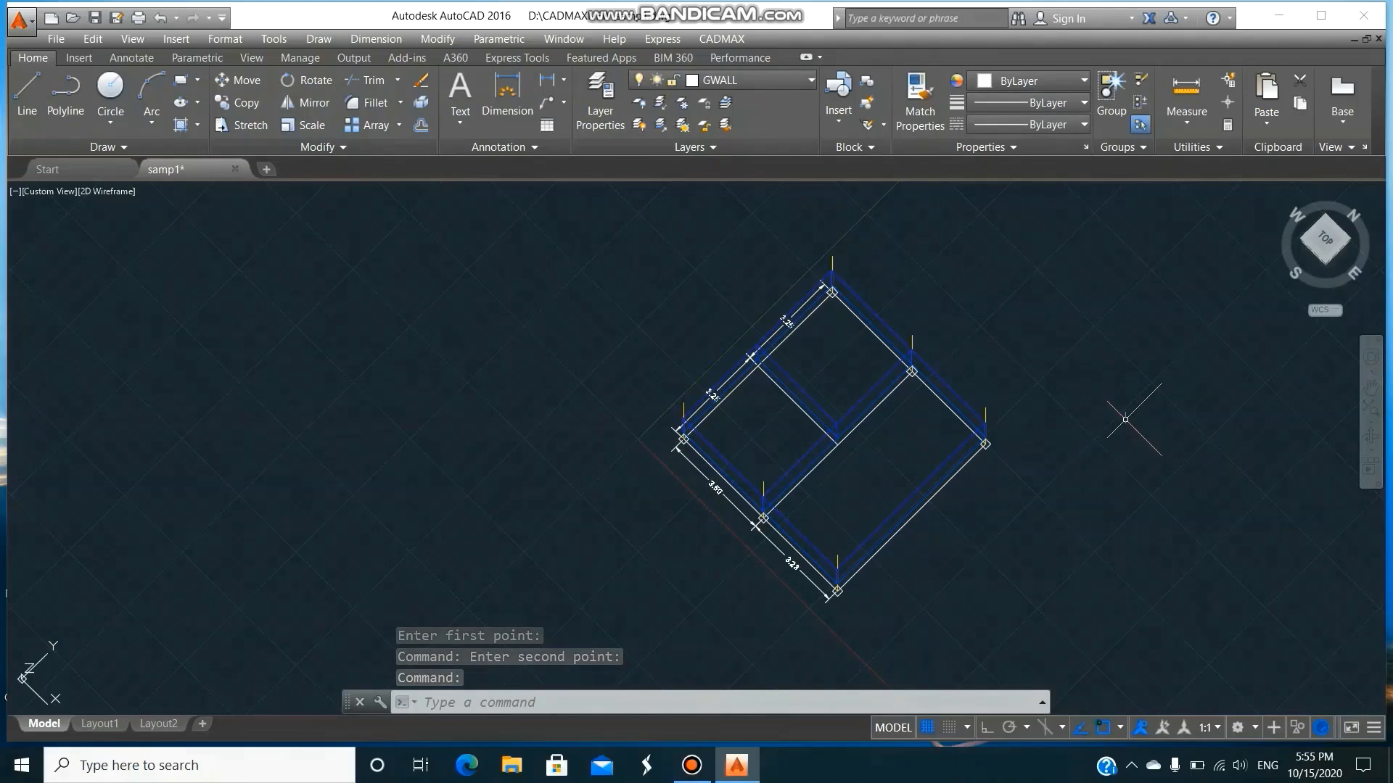
- Turn off the layers 0 and GWALL, including GWALL as the current layer
text(LA)
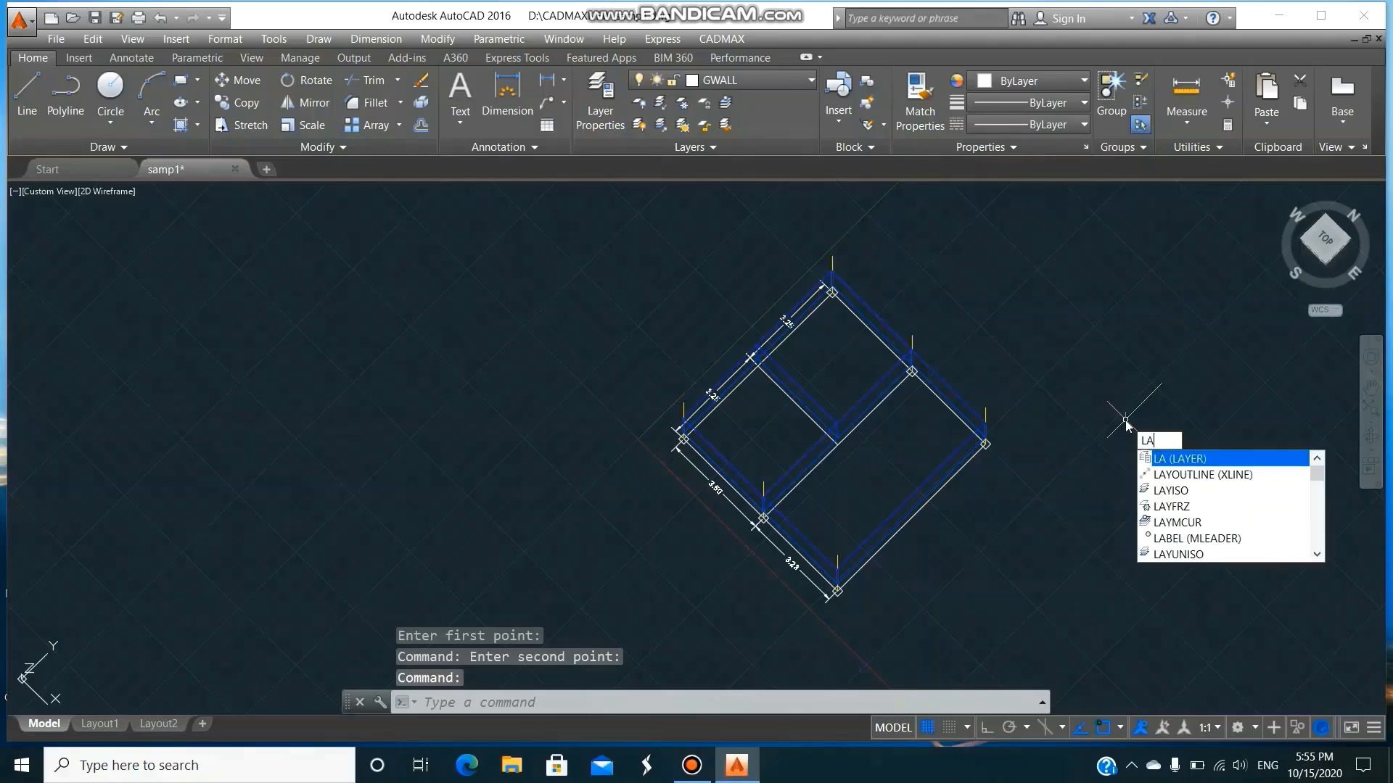
key(Return)
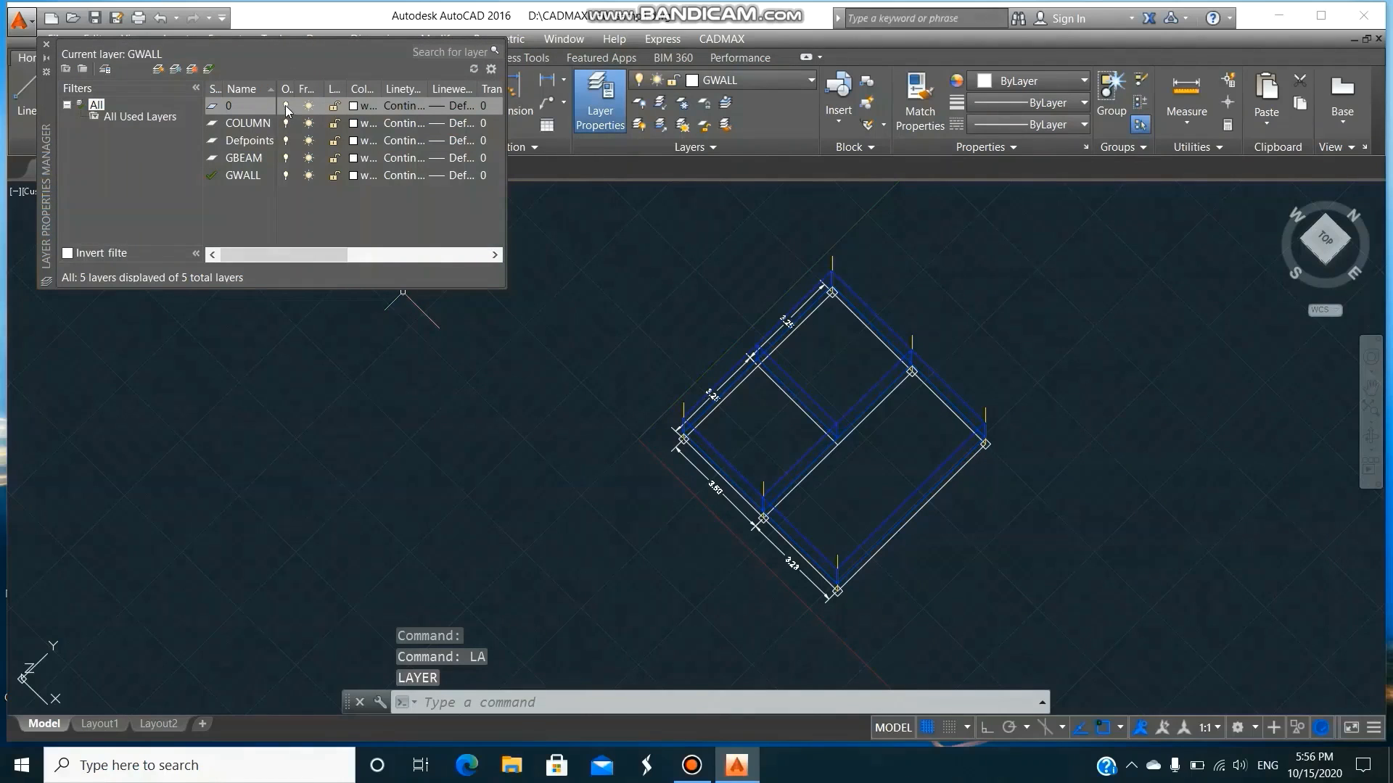
click(286, 107)
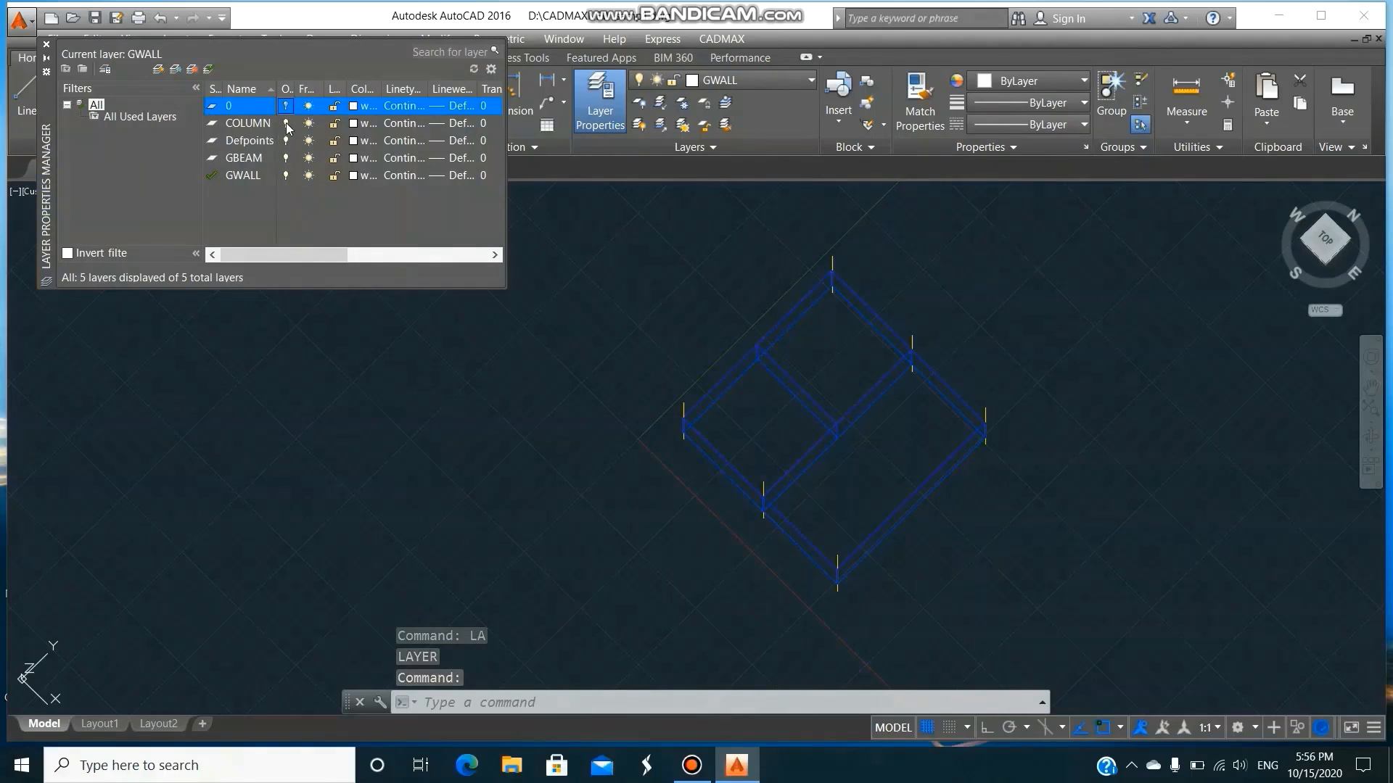
click(284, 175)
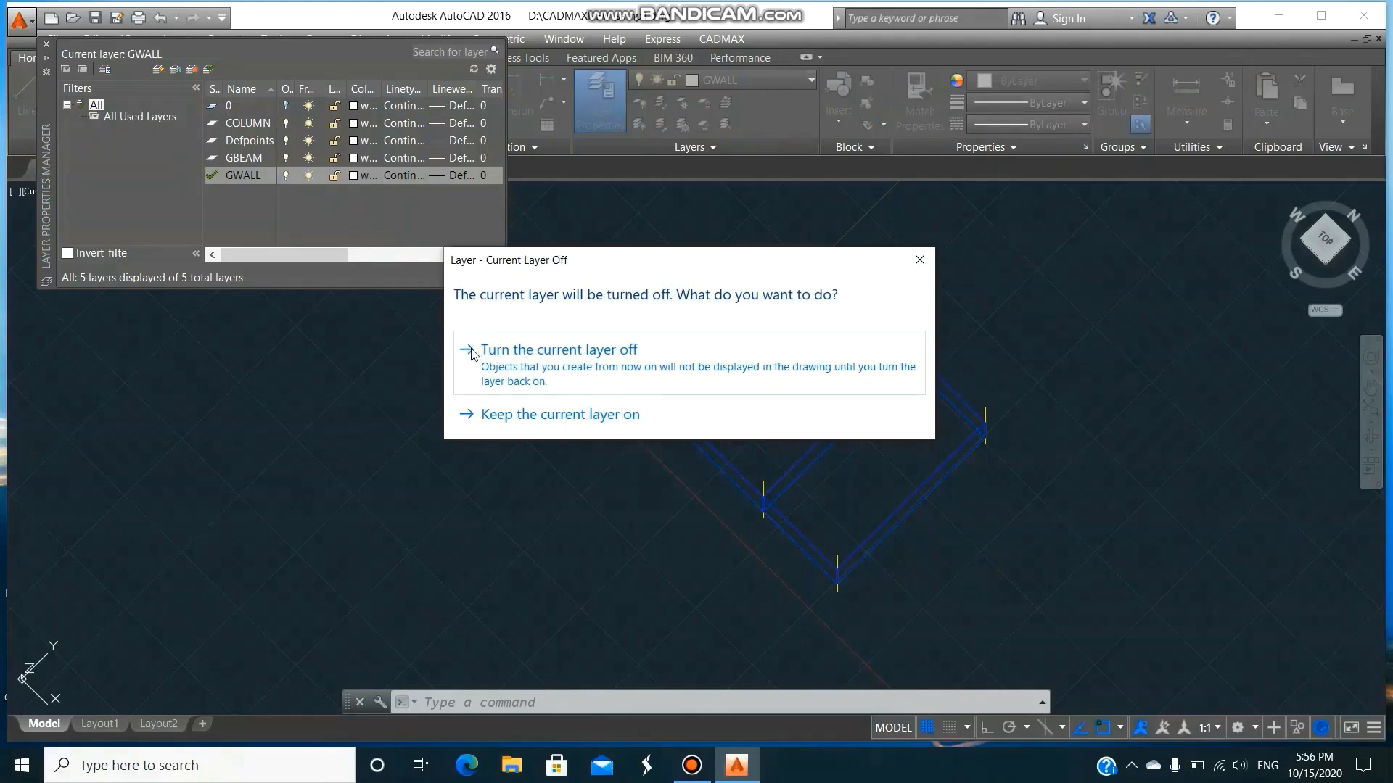
click(510, 367)
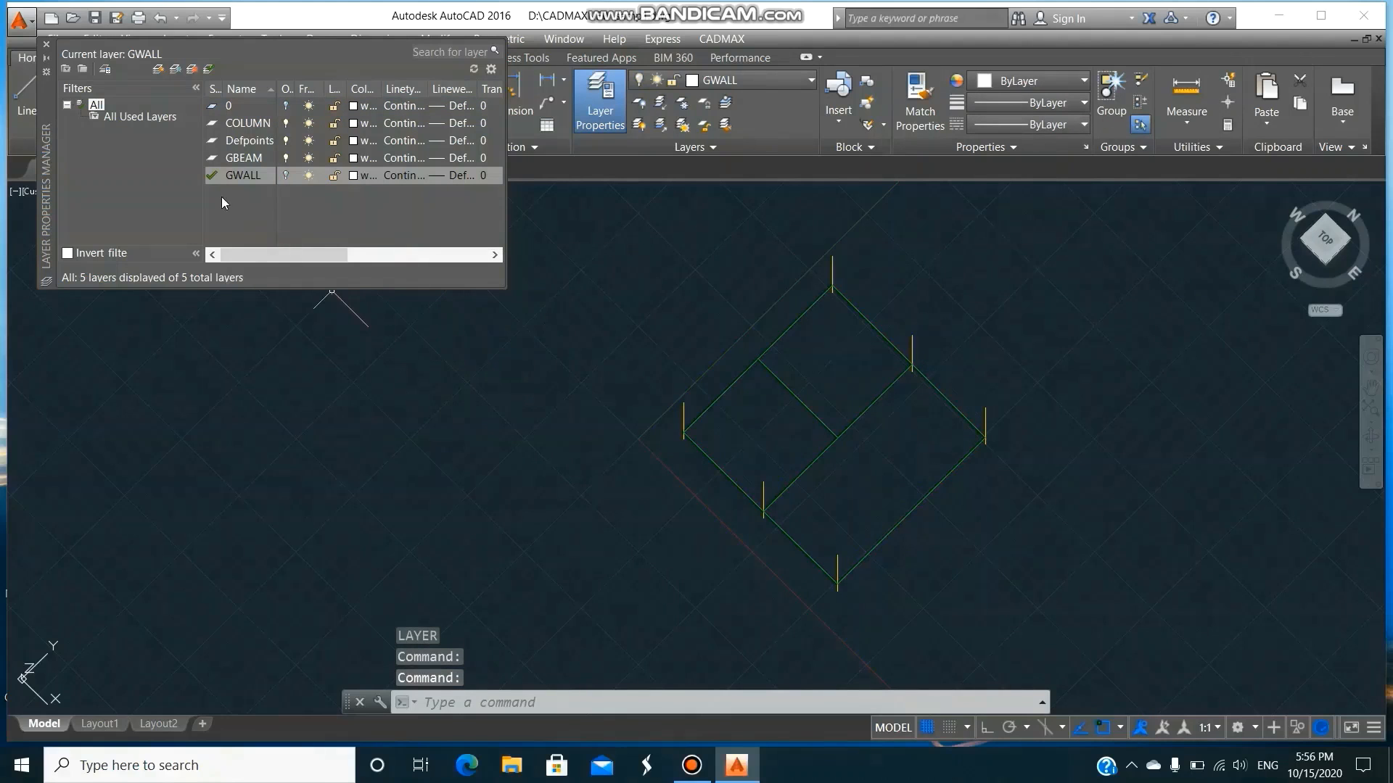
click(46, 44)
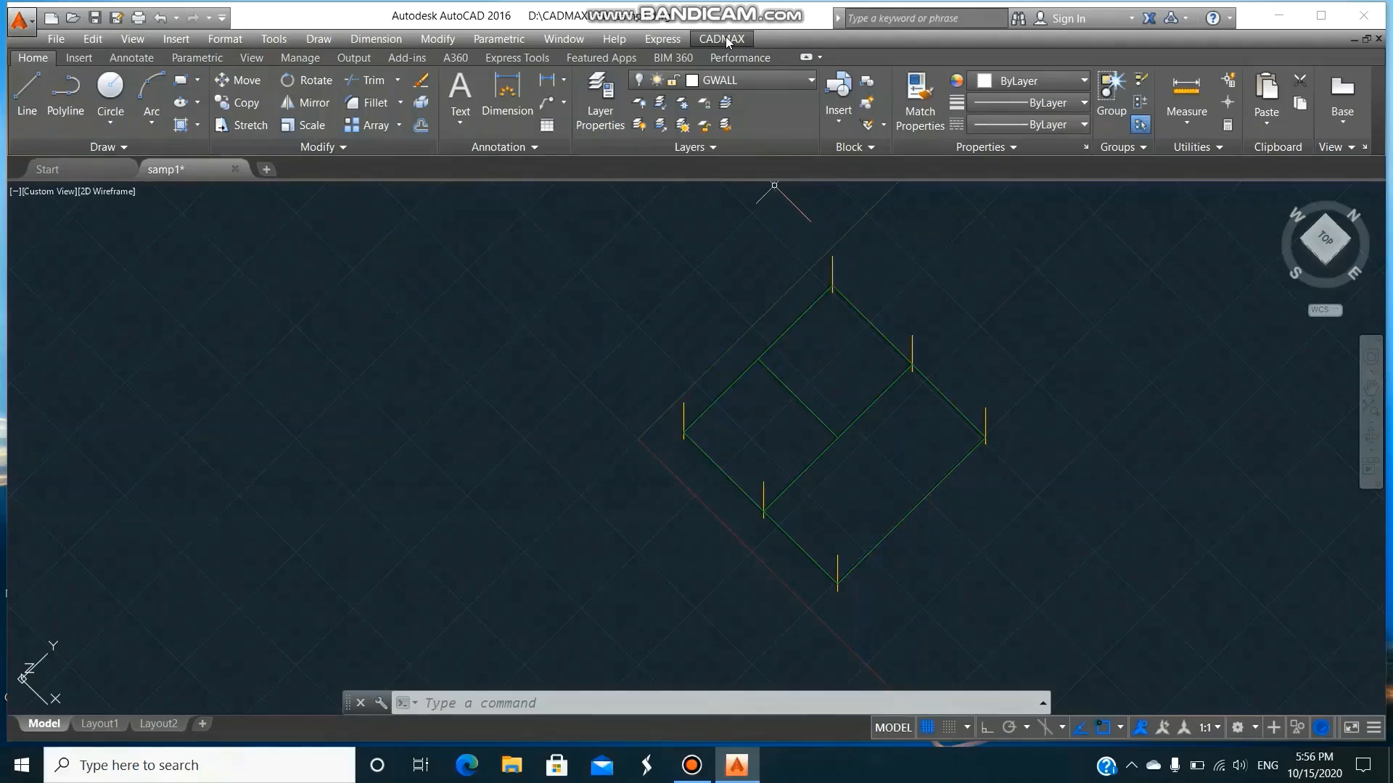
- Create a beam on the layer BEAM between the two column tops of the 3.50 m bay, with start and end elevations of 5 m
click(725, 39)
click(747, 98)
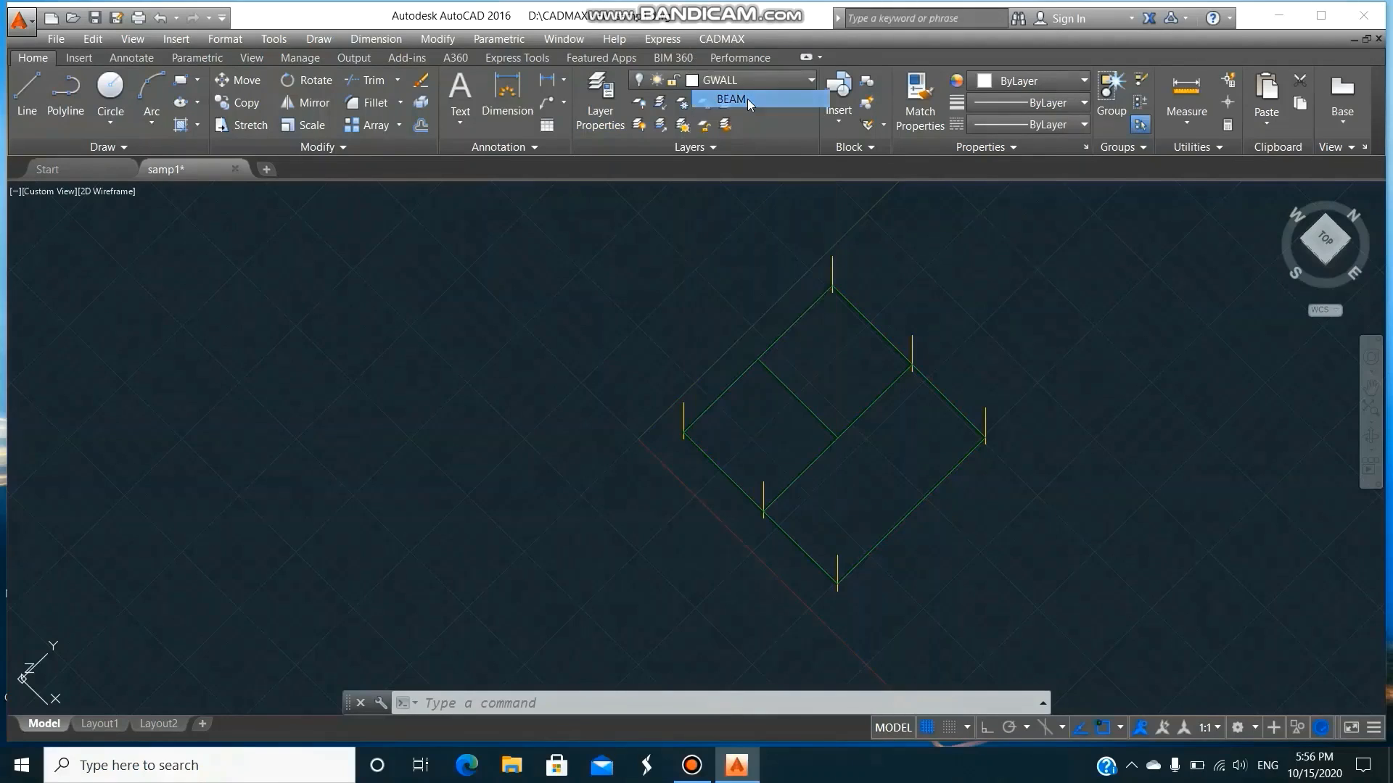
text(BEAM)
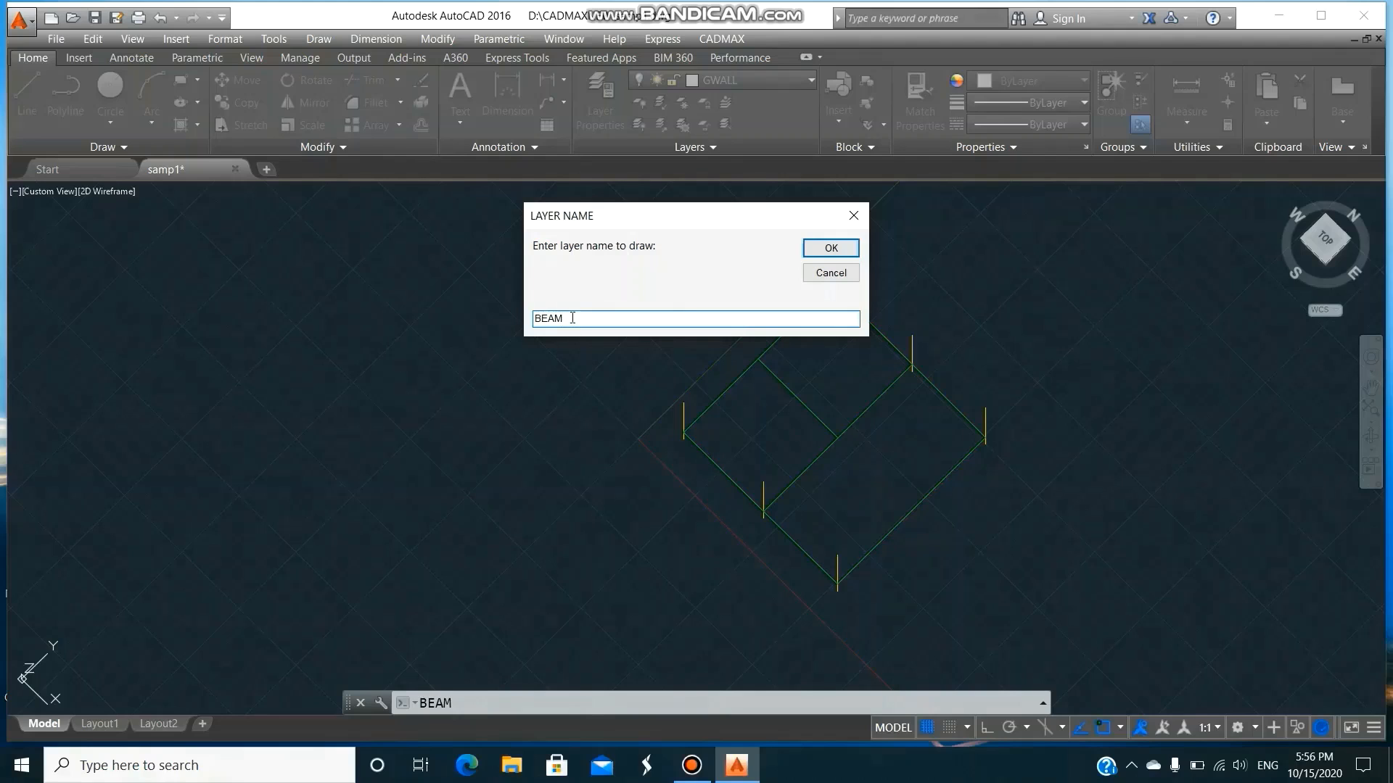
click(828, 248)
click(684, 407)
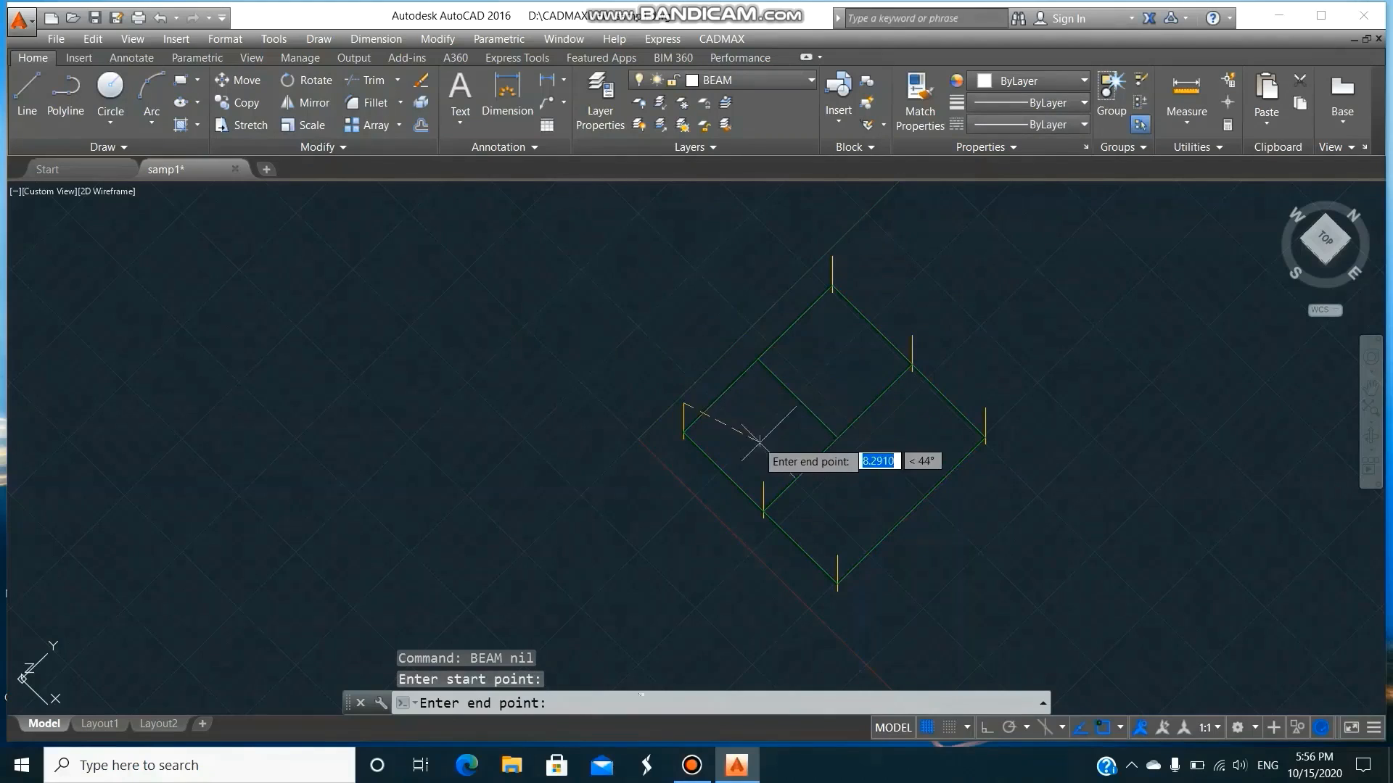
click(763, 477)
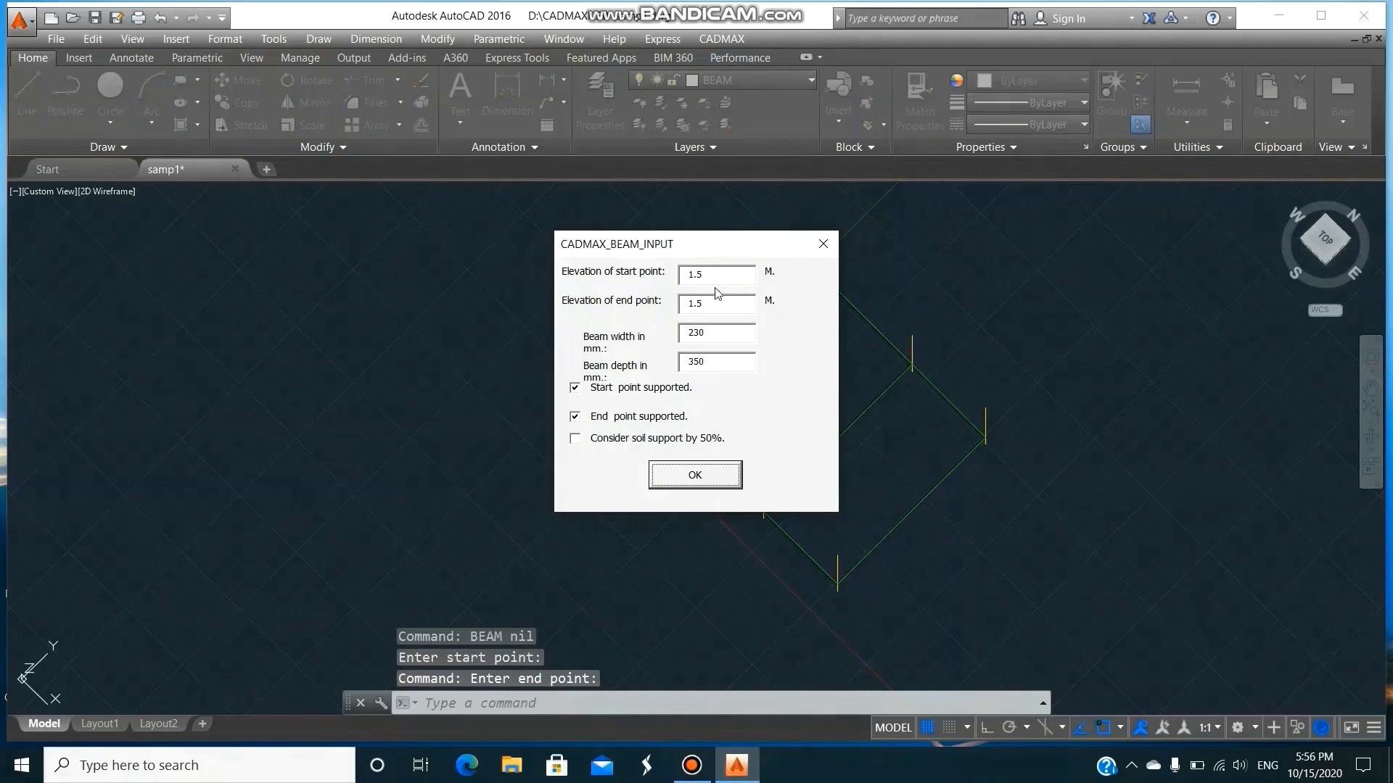
drag(717, 275, 667, 274)
text(5)
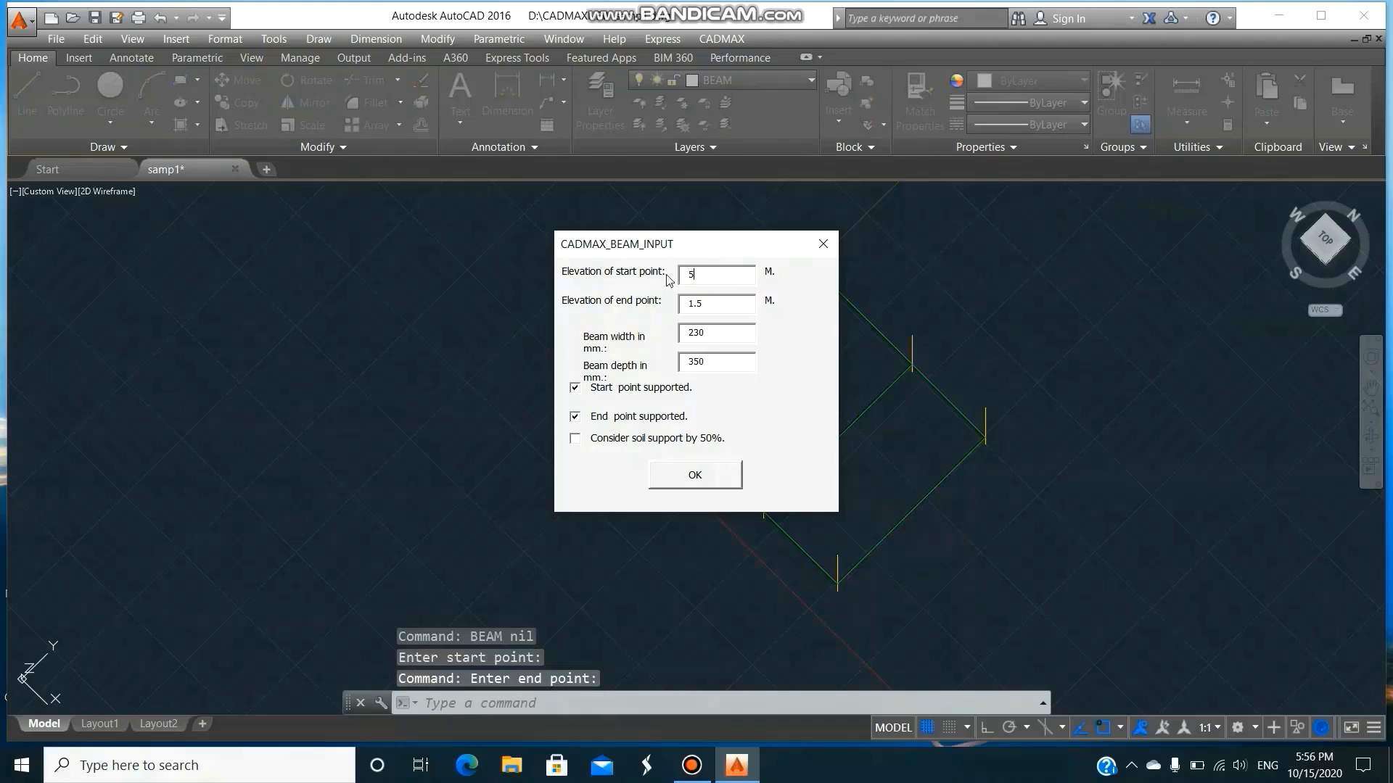
key(Tab)
text(5)
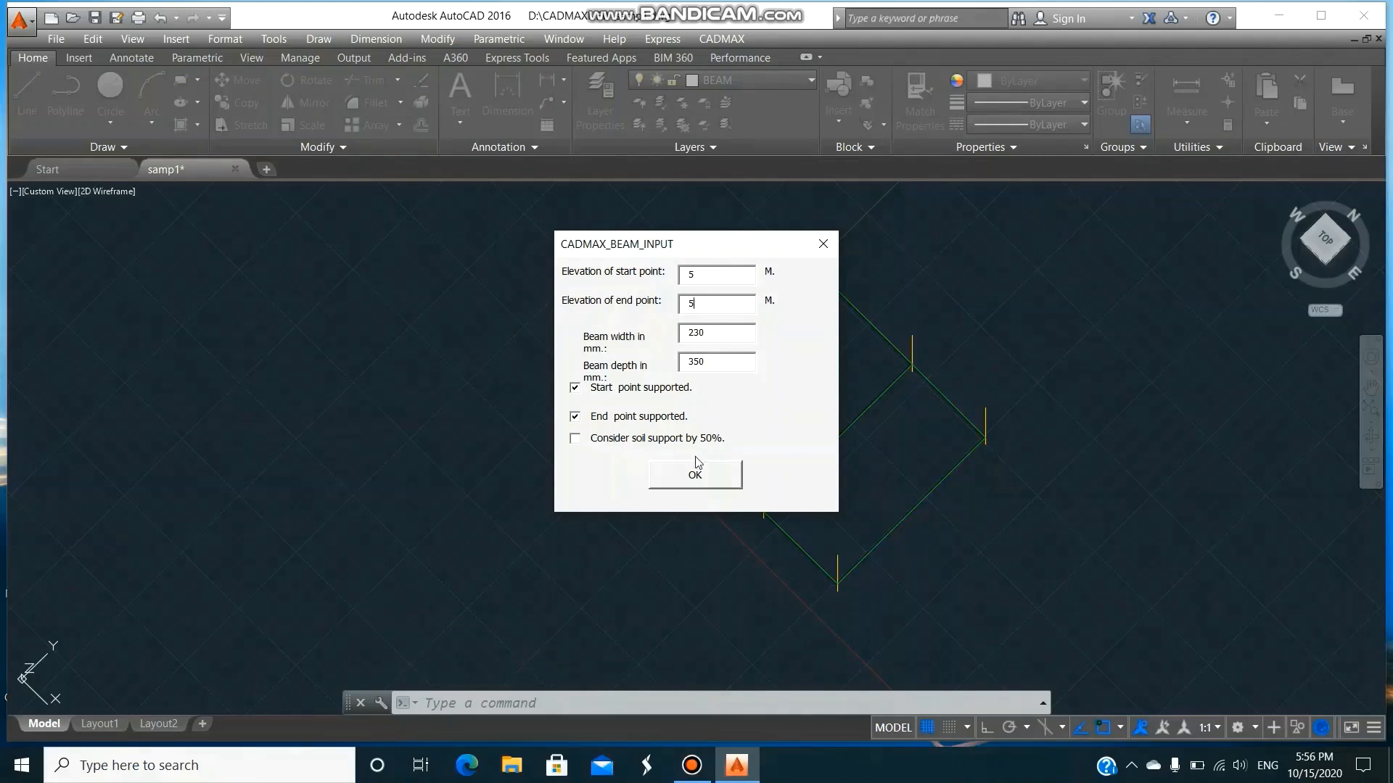
click(698, 476)
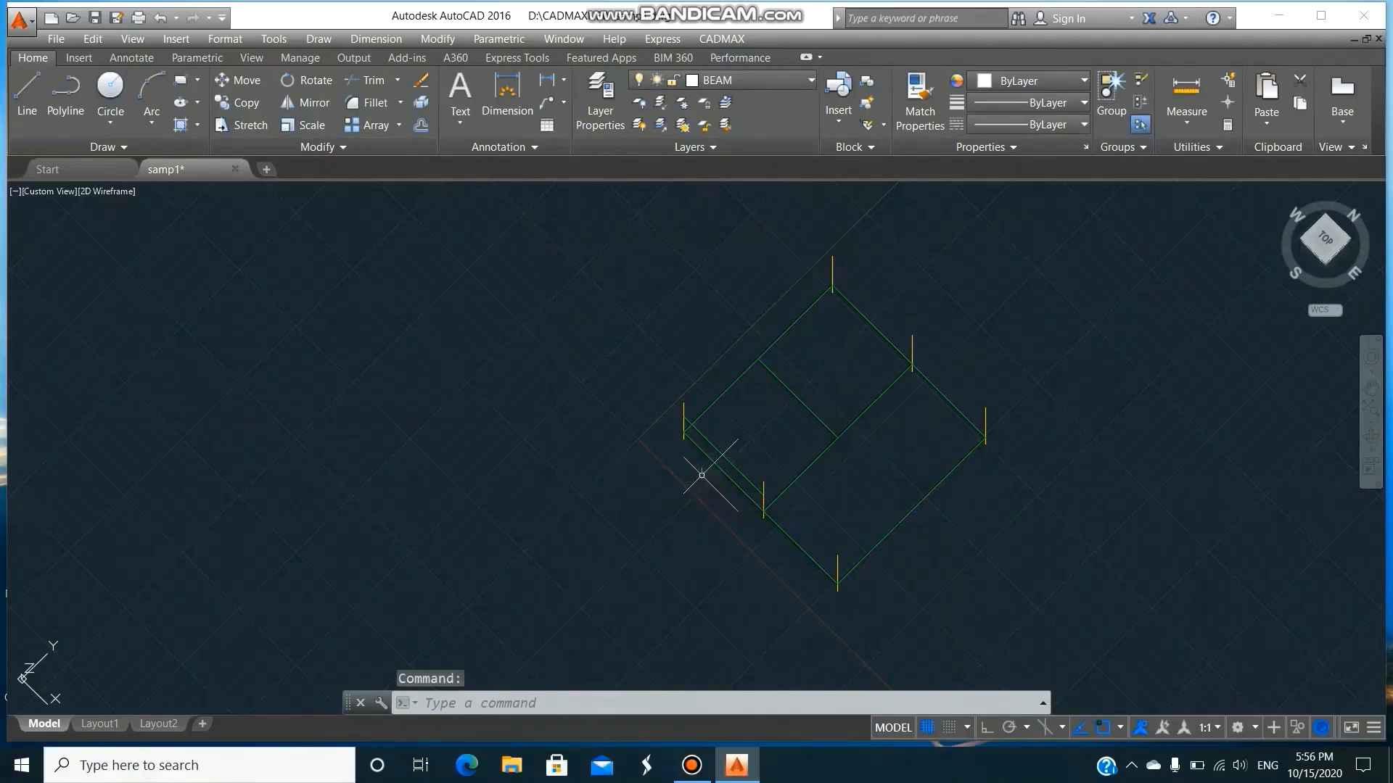
- Copy the last beam from its inner column to the short interior beam's junction and to the matching column on the opposite side
text(co)
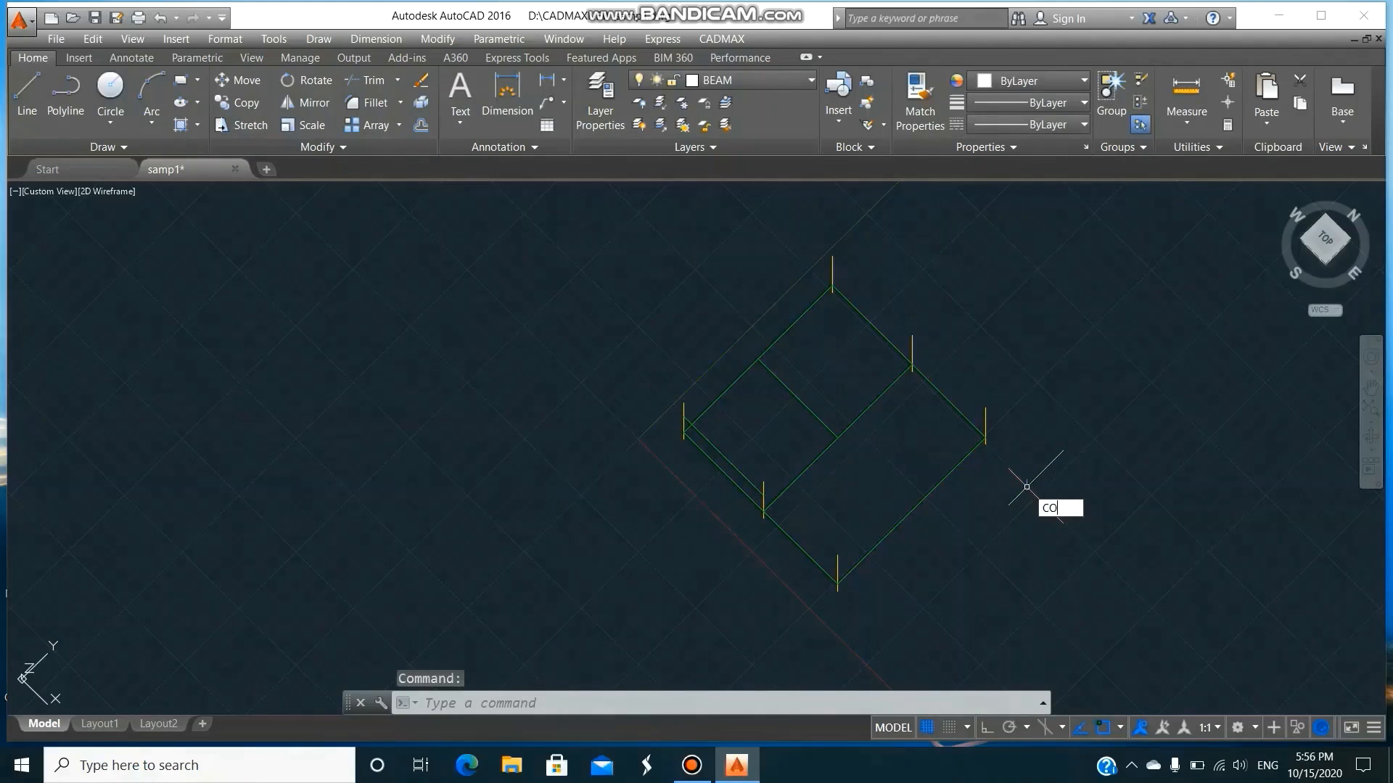
key(Return)
text(l)
key(Return)
key(Return)
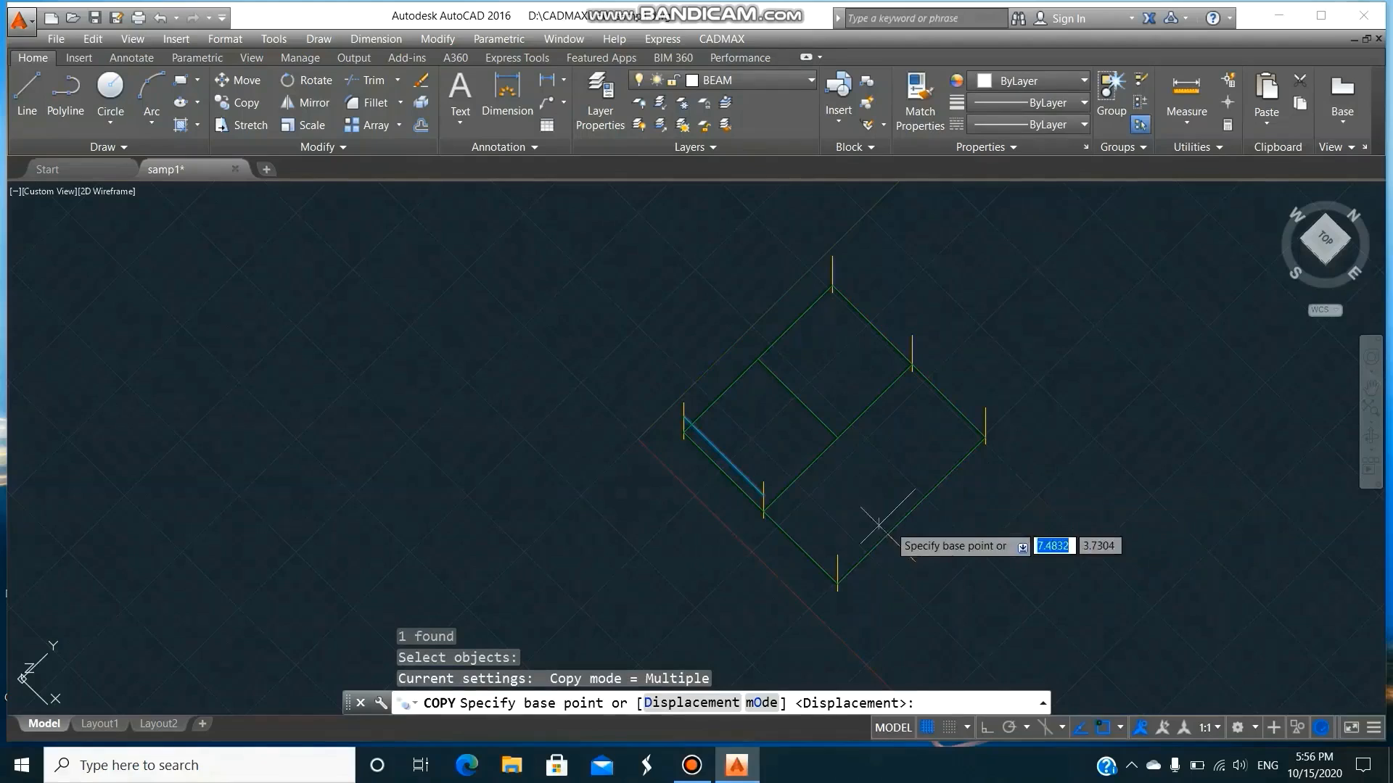
click(763, 512)
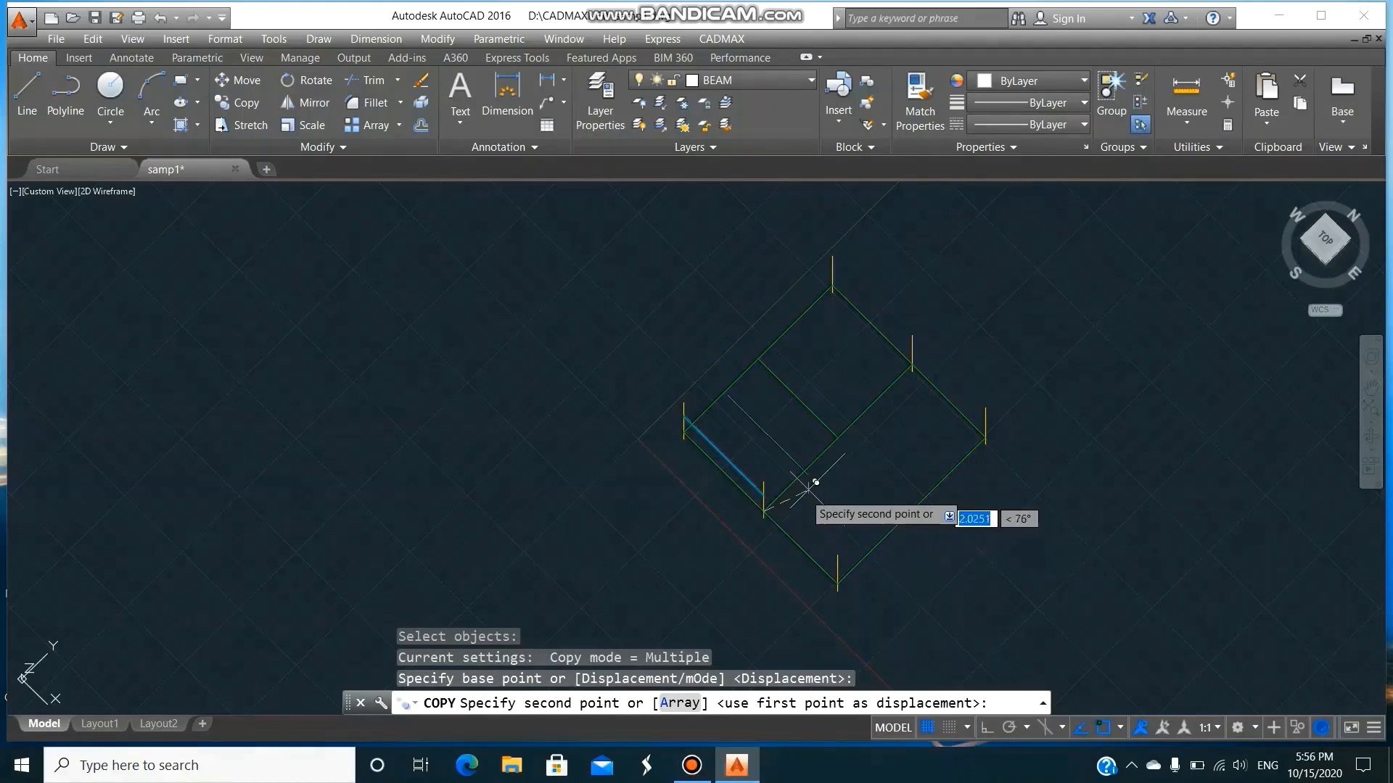
click(912, 362)
key(Return)
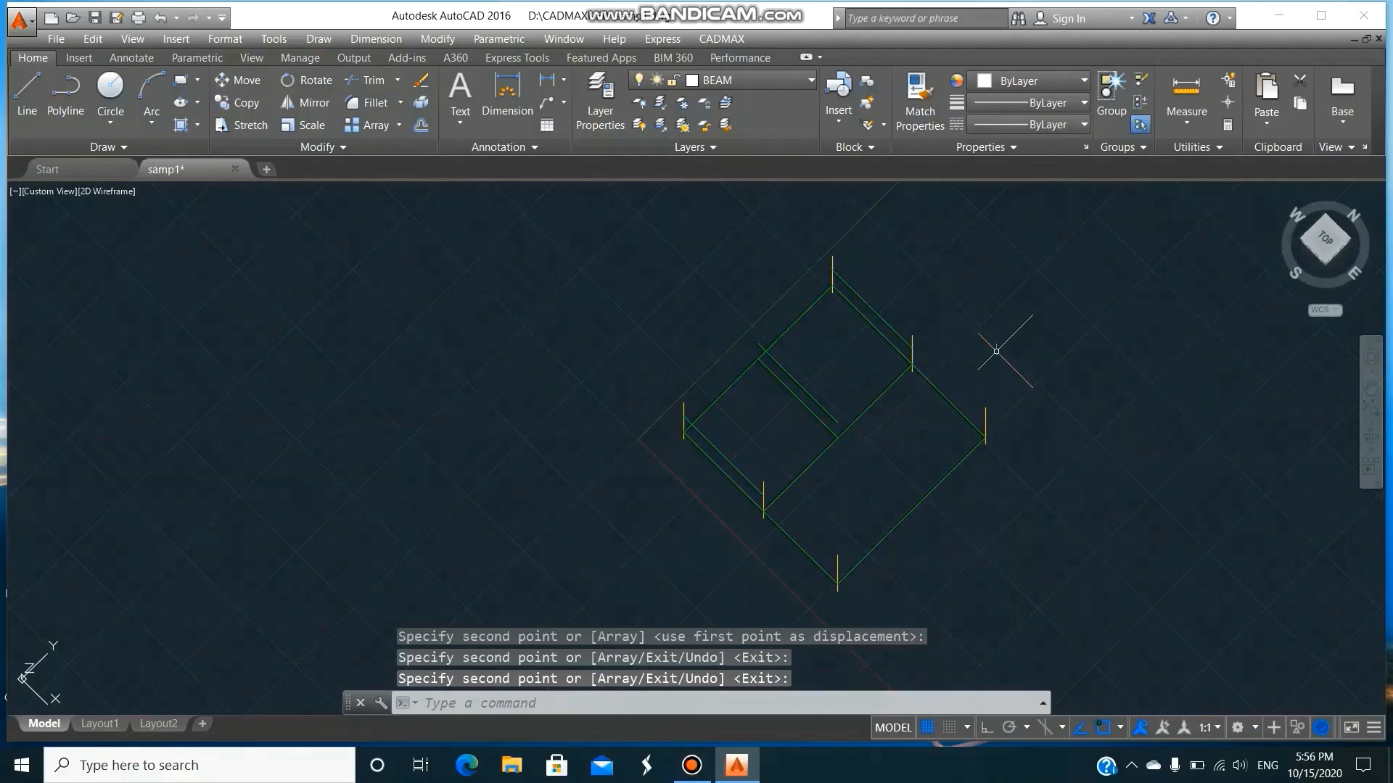
- Create a beam on the layer BEAM between the two column tops of the adjoining 3.23 m bay, keeping the 5 m elevations
click(722, 38)
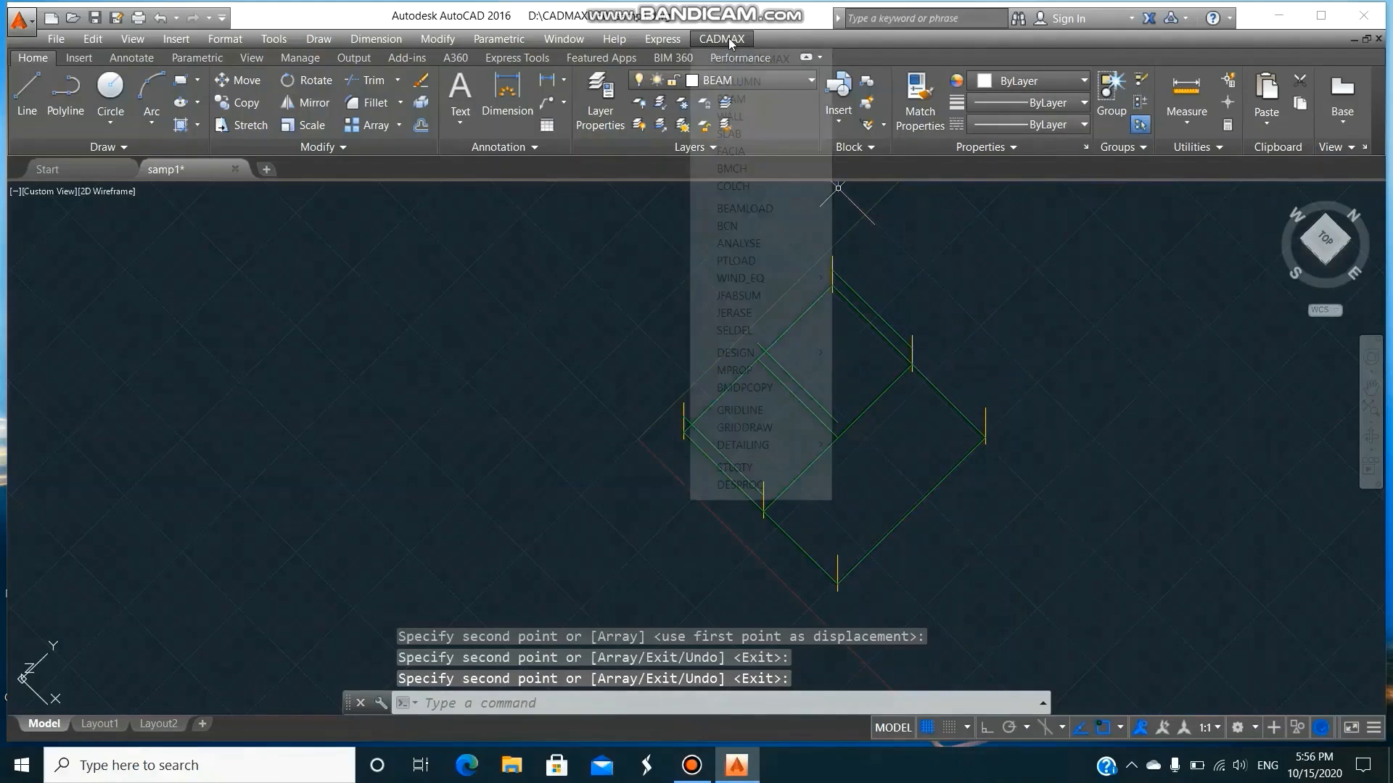
click(756, 98)
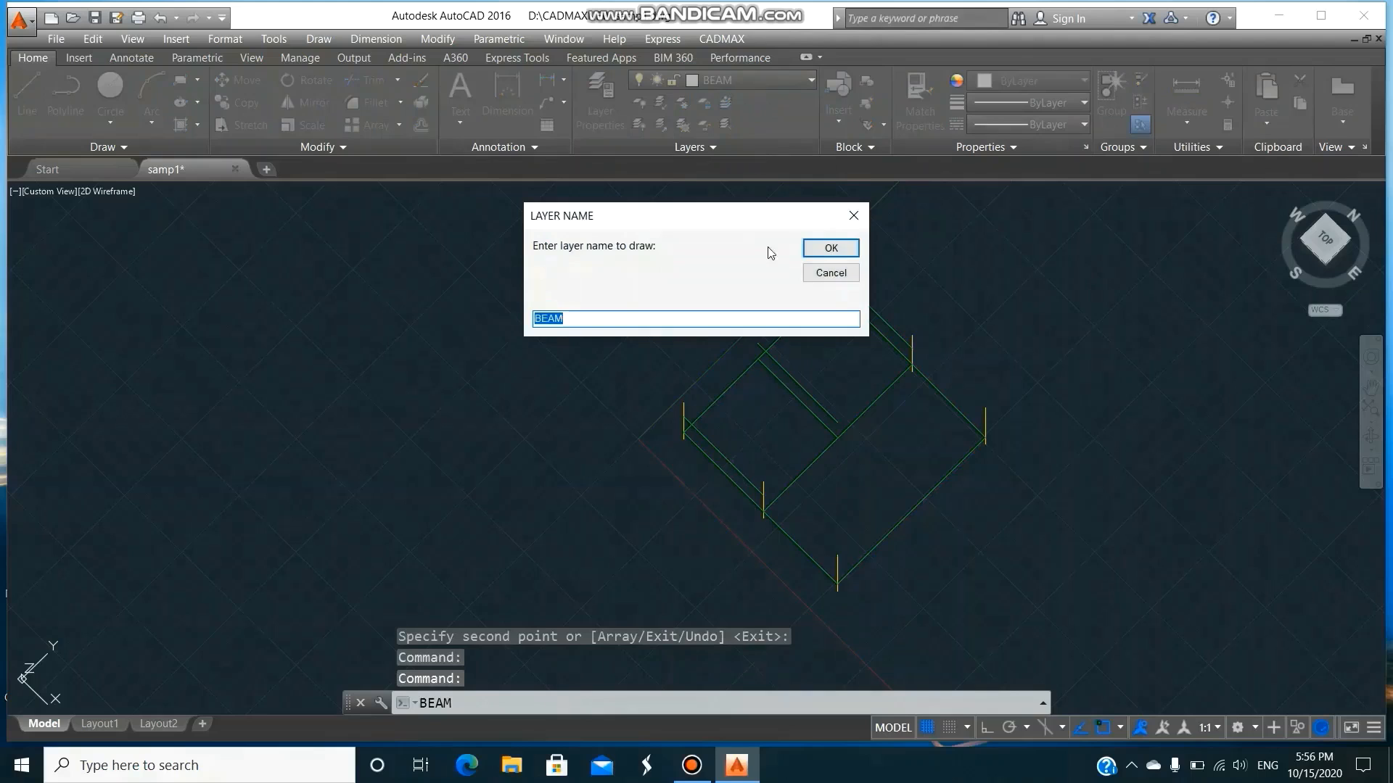
click(830, 250)
click(763, 482)
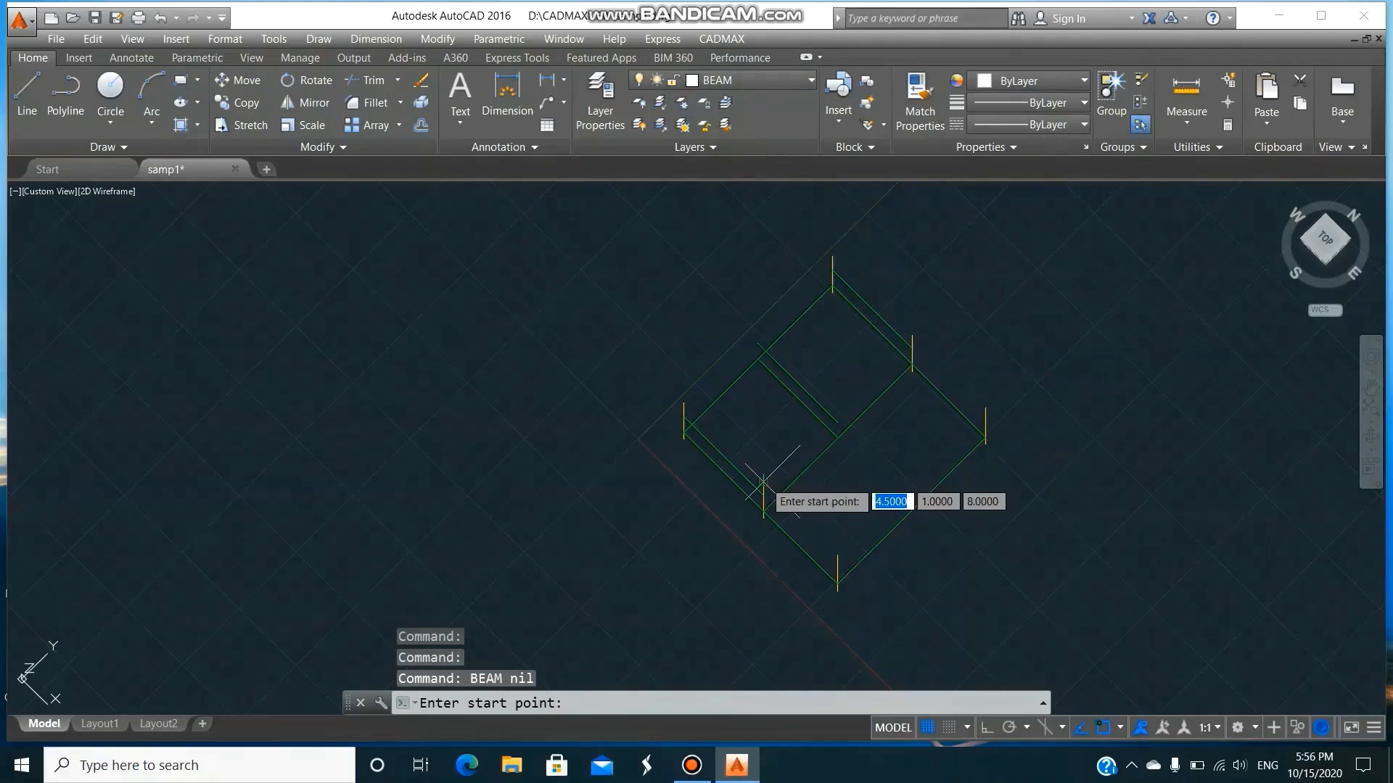
click(837, 556)
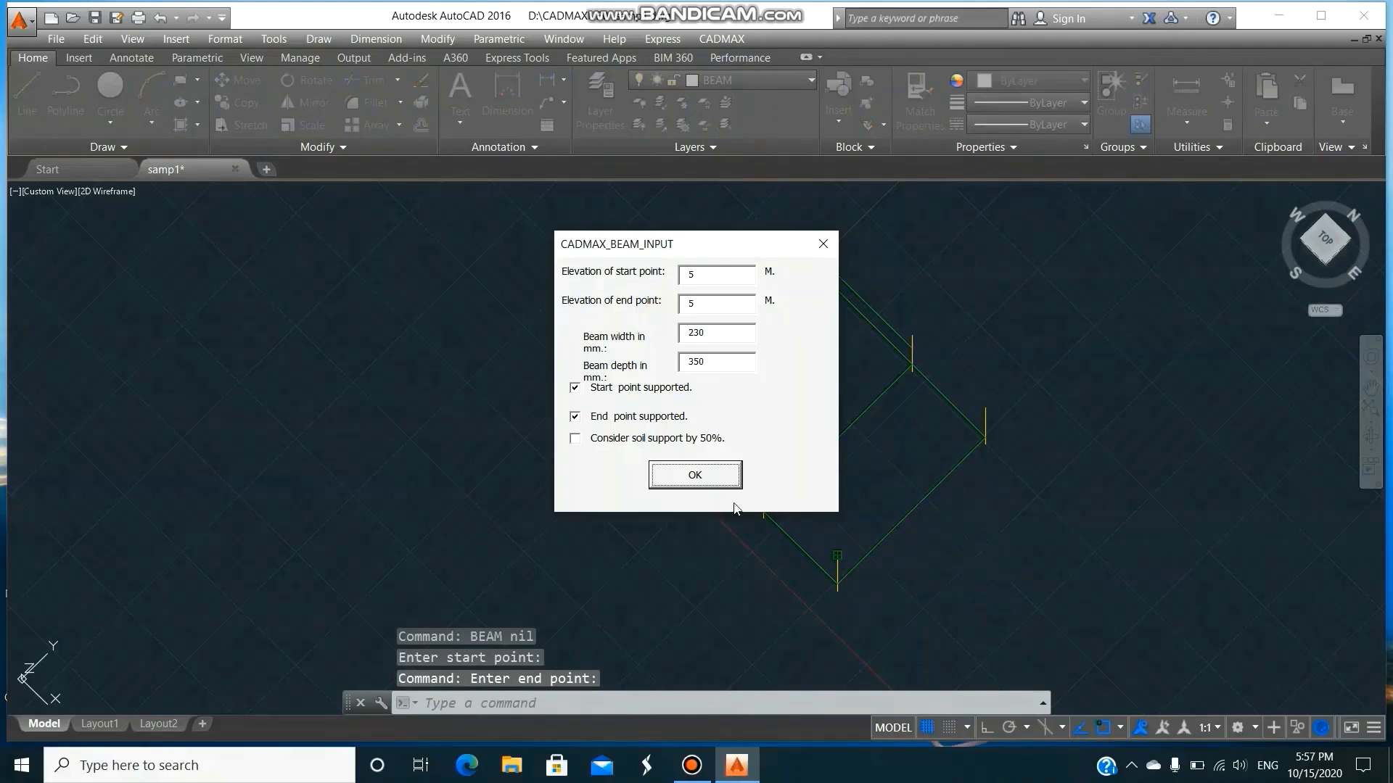
click(694, 475)
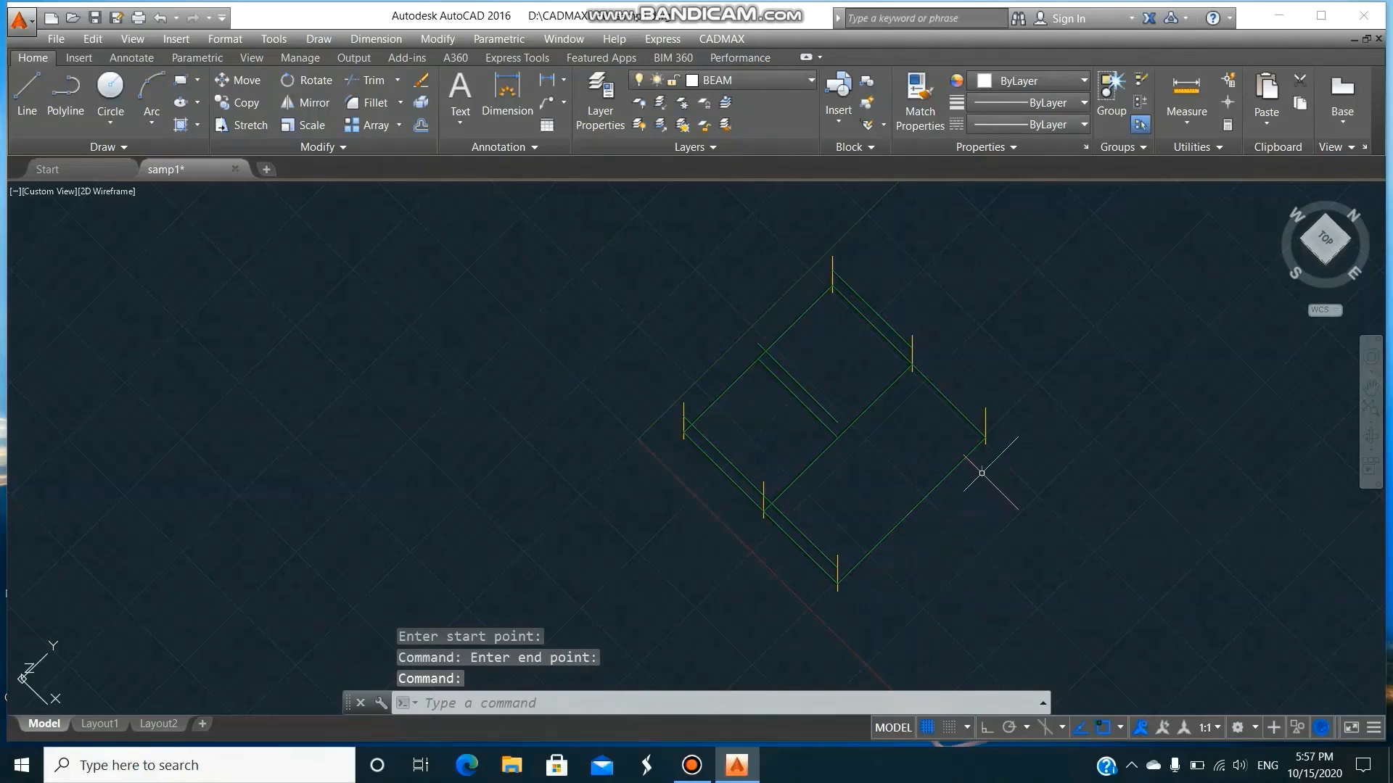
- Copy the last beam from its outer corner column top to the matching corner column on the opposite side of the 3.23 m bay
text(CO)
key(Return)
text(L)
key(Return)
key(Return)
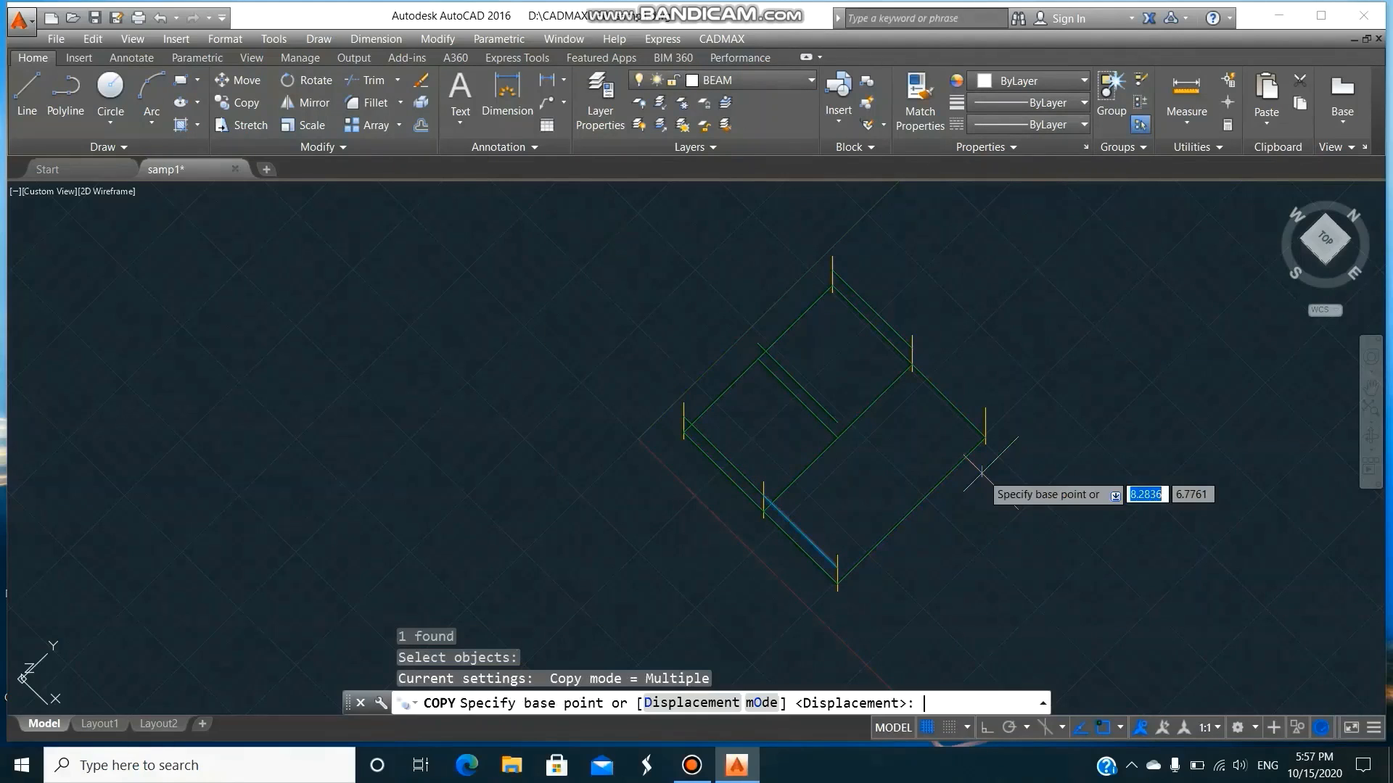
click(838, 555)
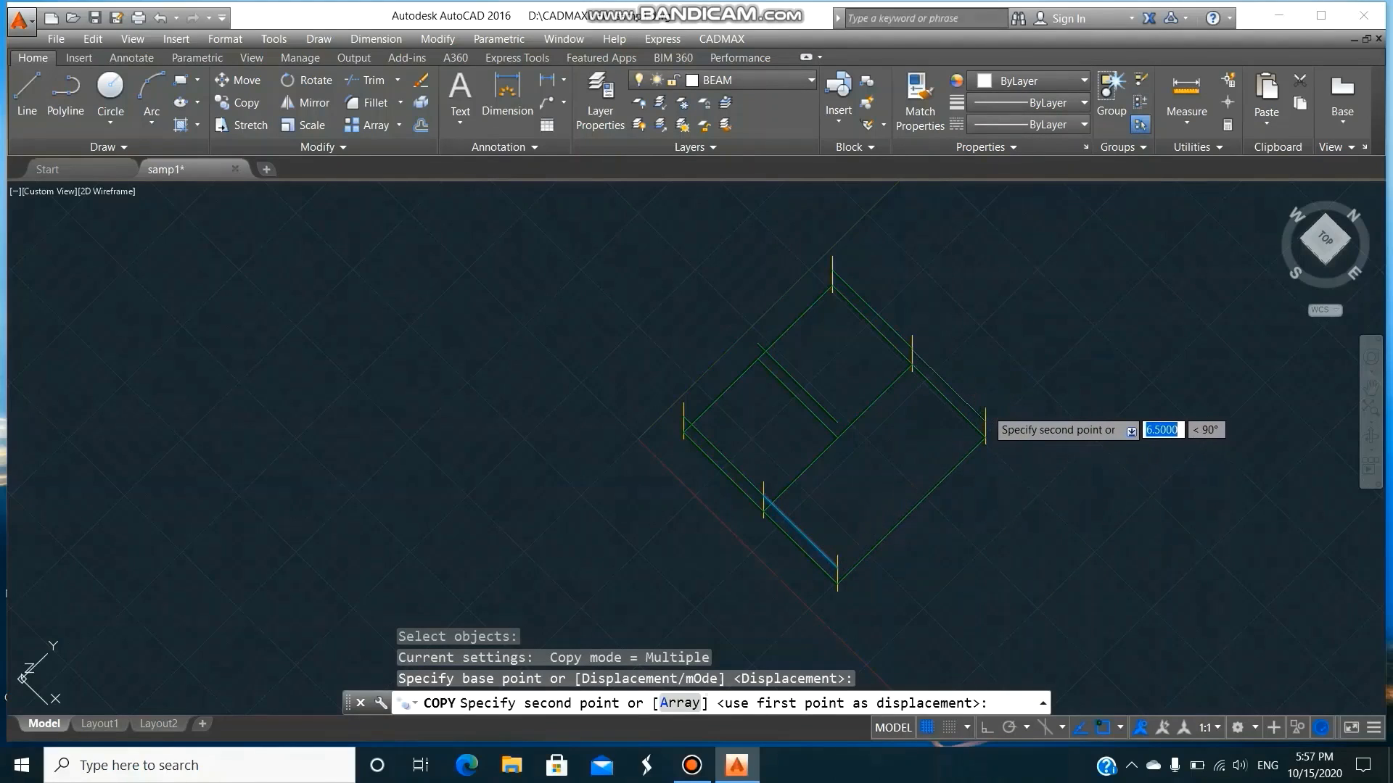
click(993, 408)
key(Return)
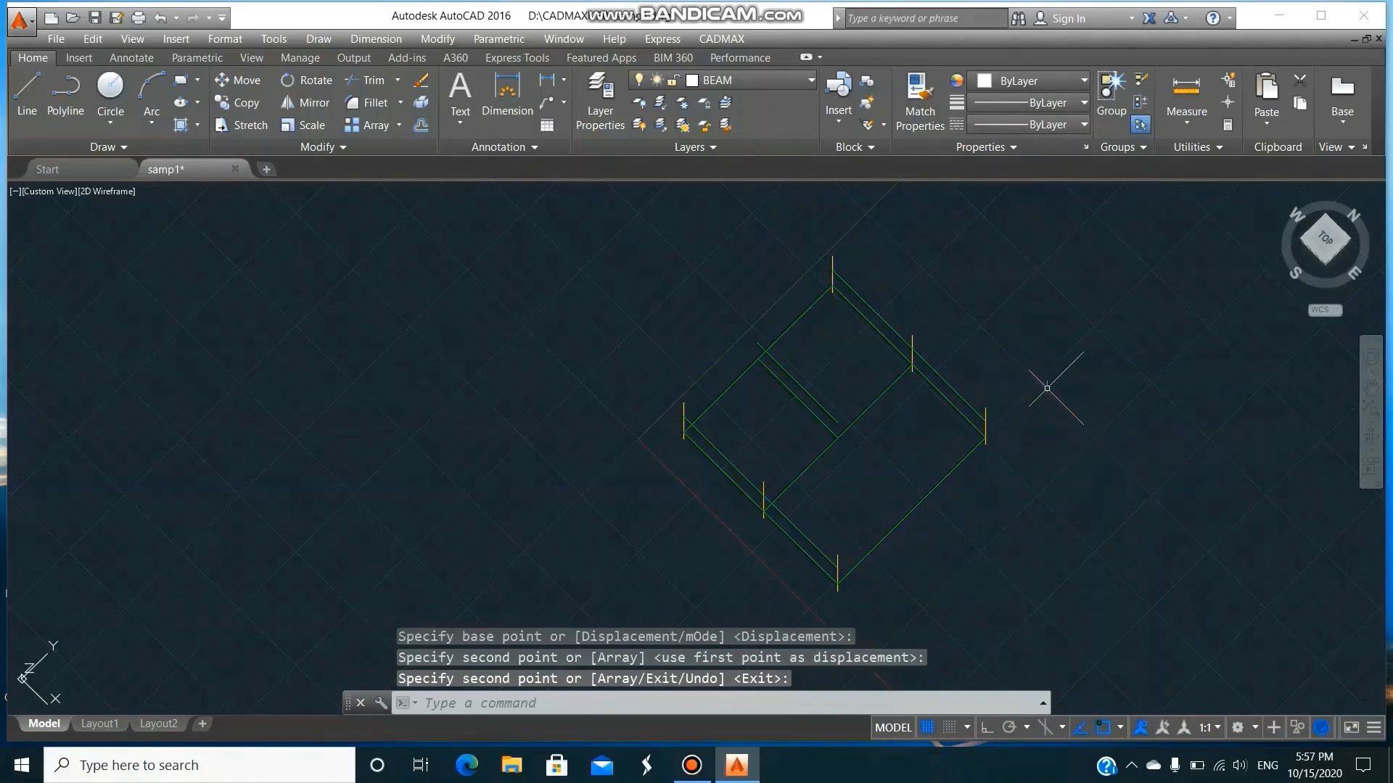
- Create a beam on the layer BEAM between the two outer corner column tops along the long side of the 3.23 m bay
click(737, 38)
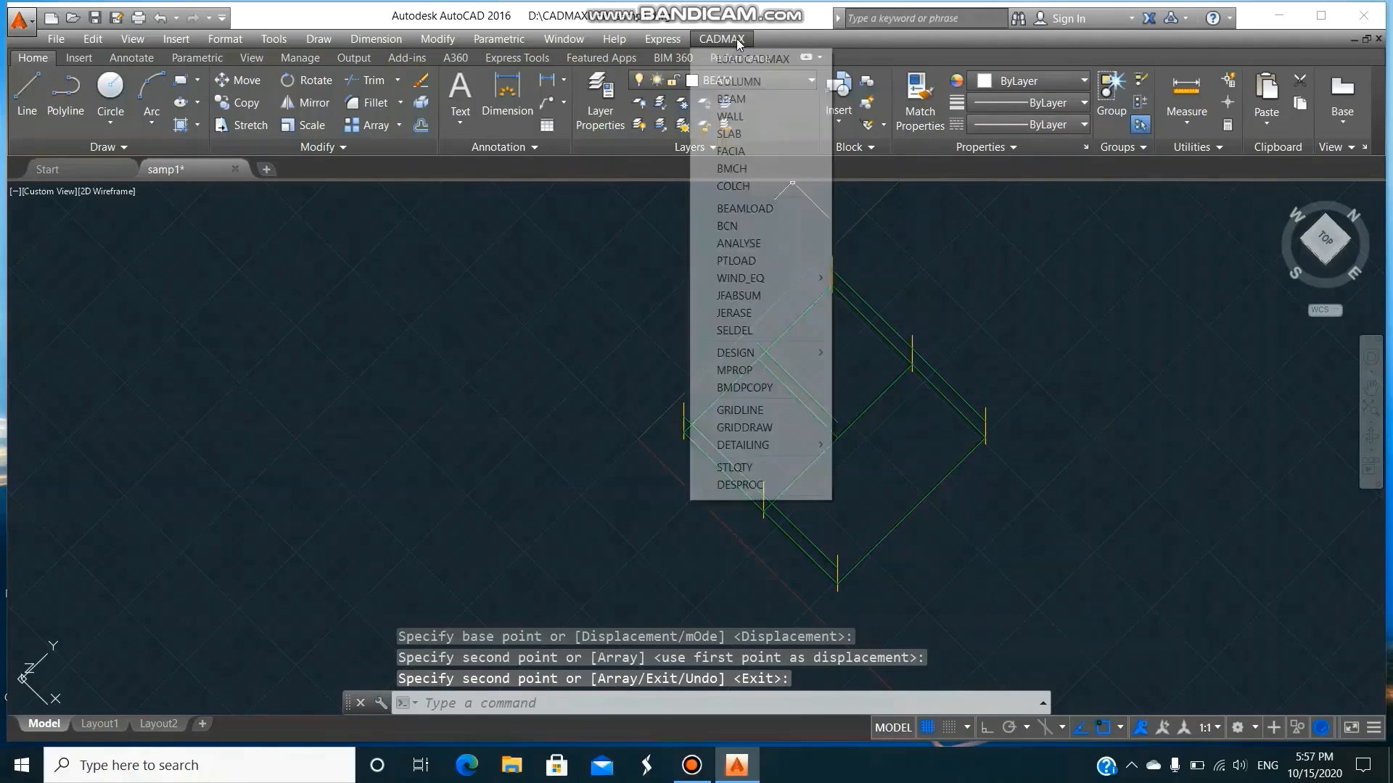
click(753, 98)
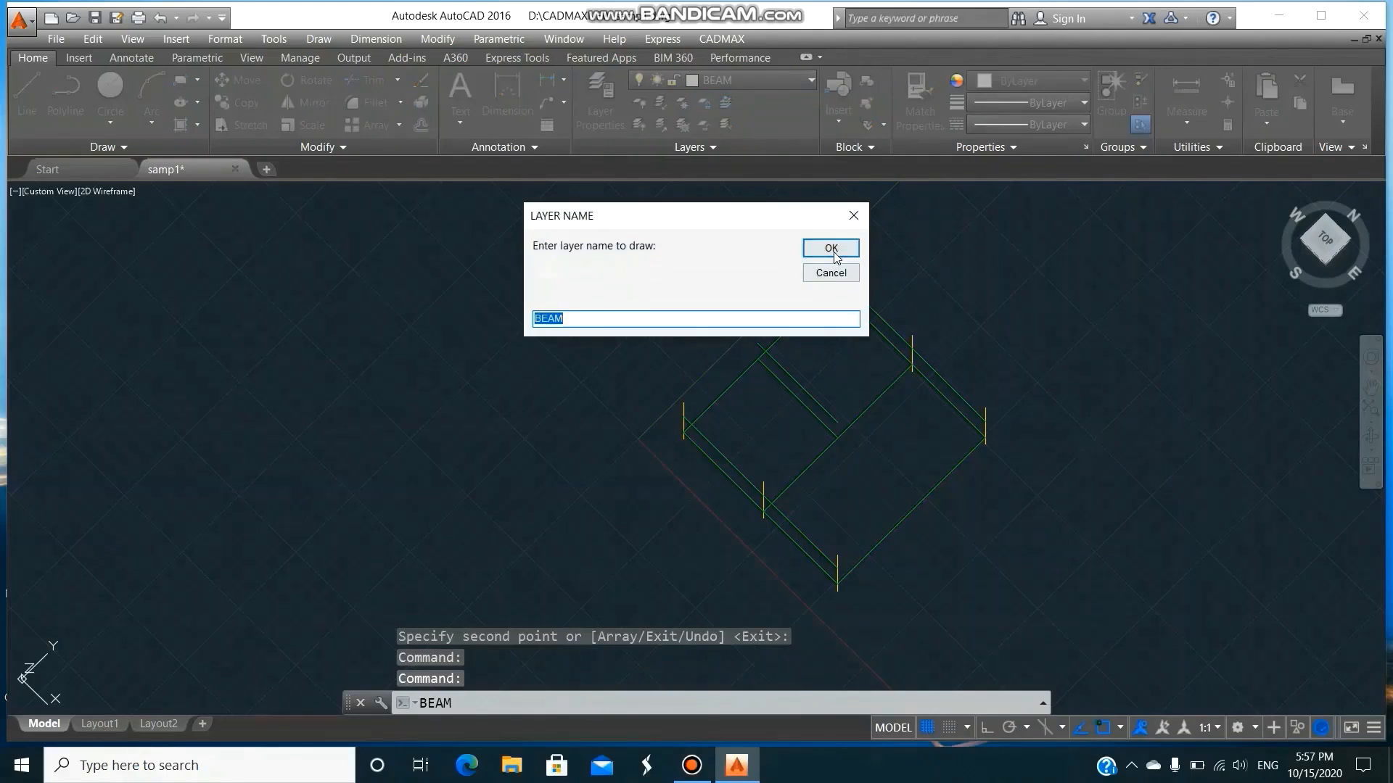
click(832, 248)
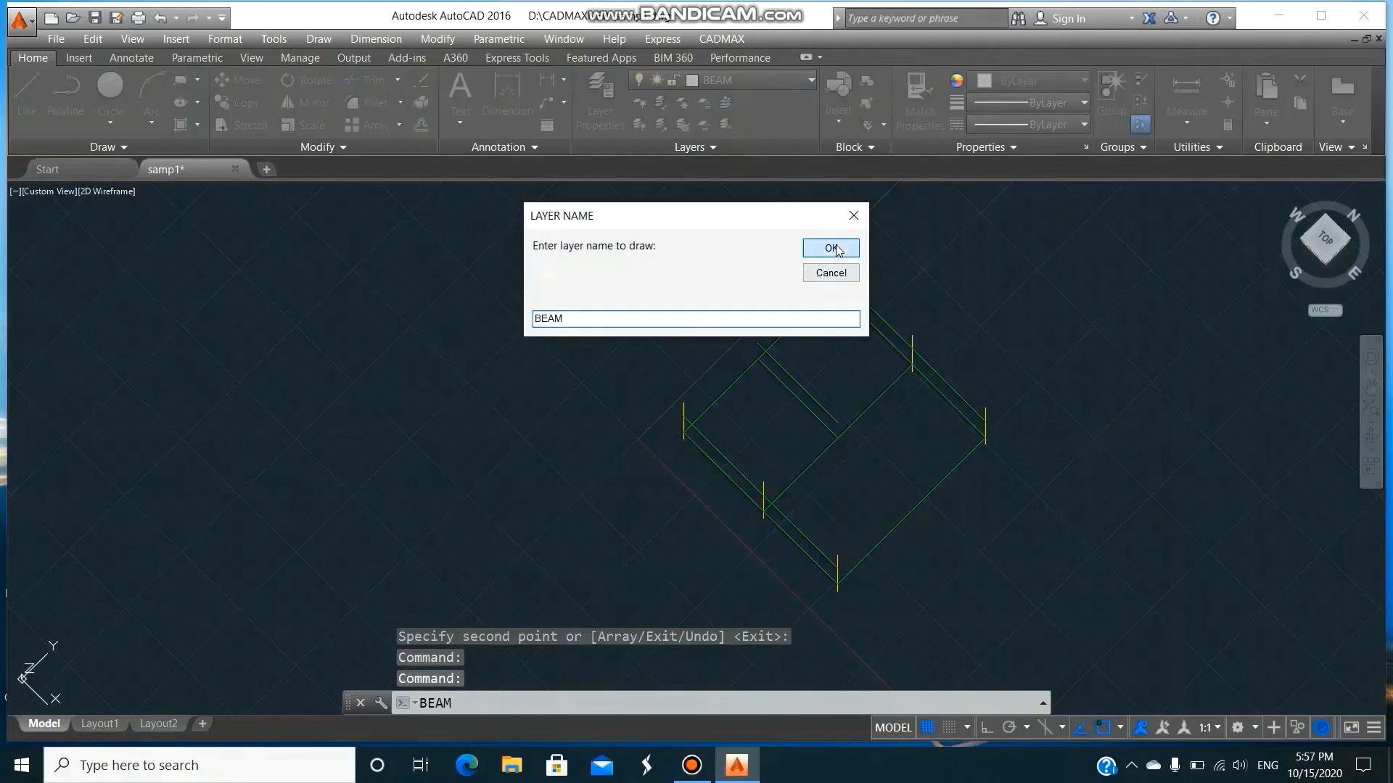
click(837, 551)
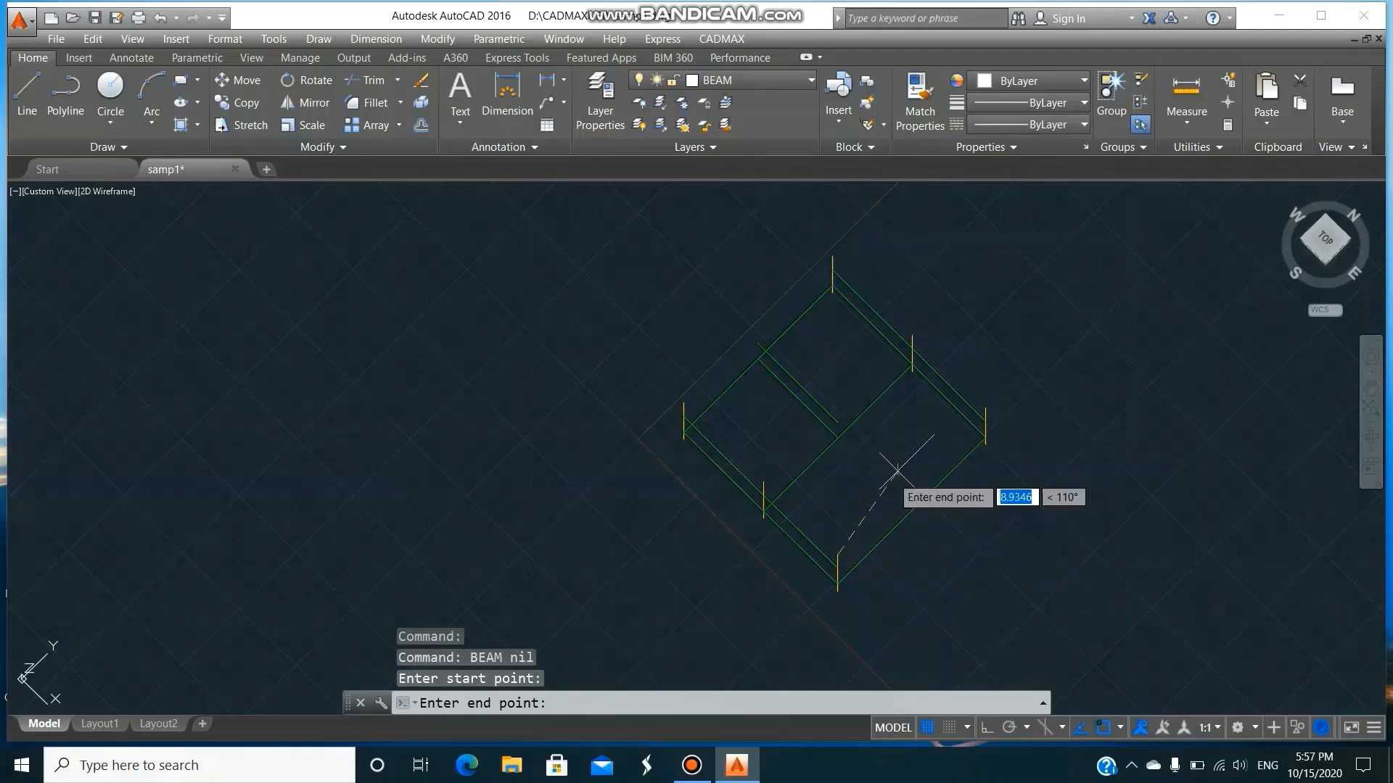
click(985, 410)
click(692, 475)
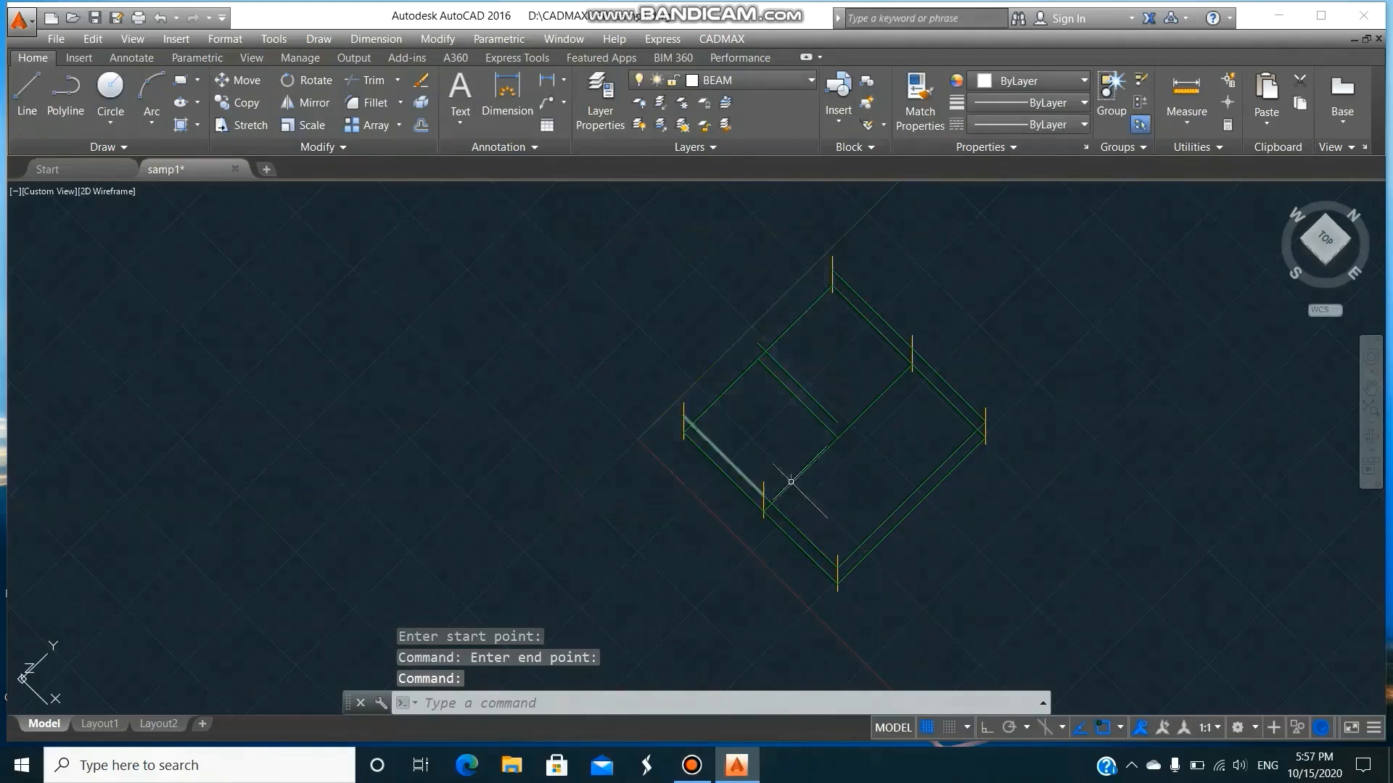
- Copy the last beam from its corner column top to the middle column line and to the far outer column line
text(CO)
key(Return)
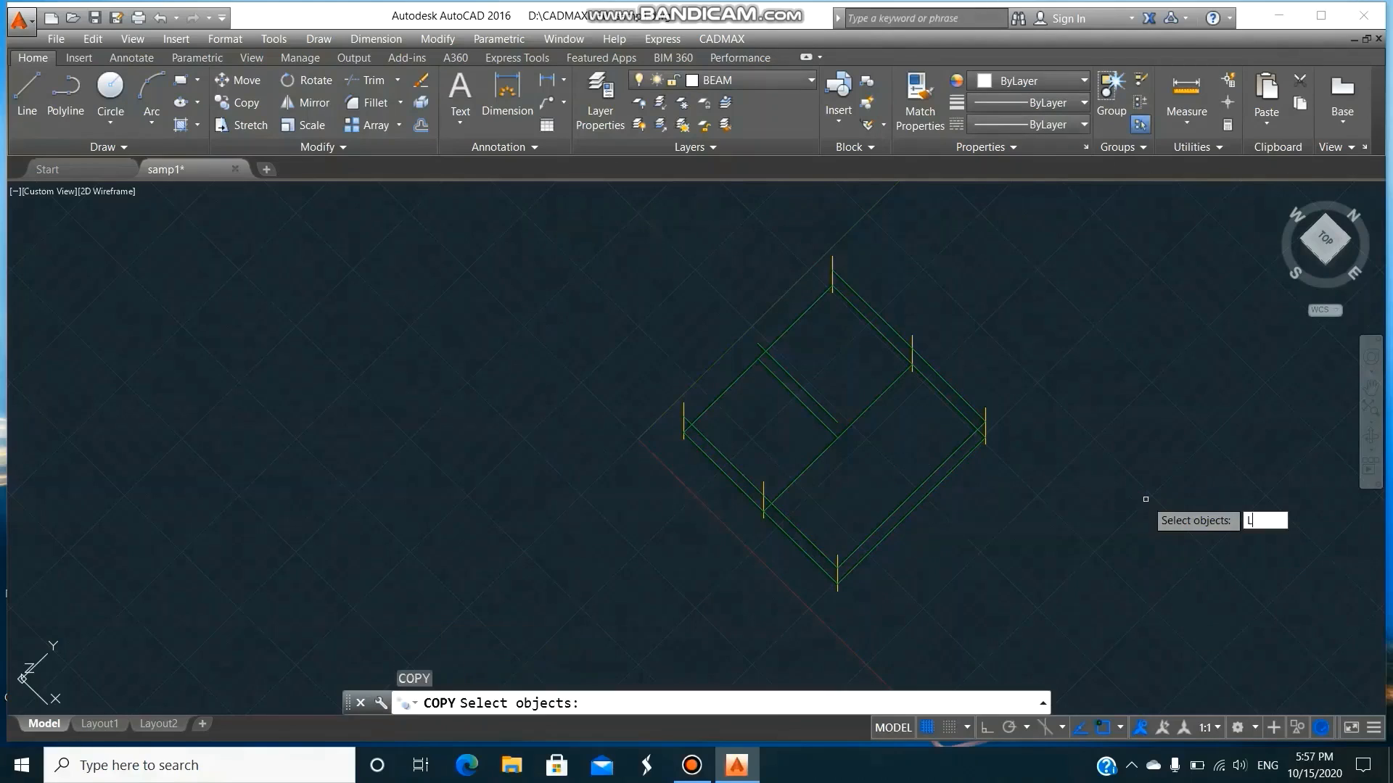
text(L)
key(Return)
key(Return)
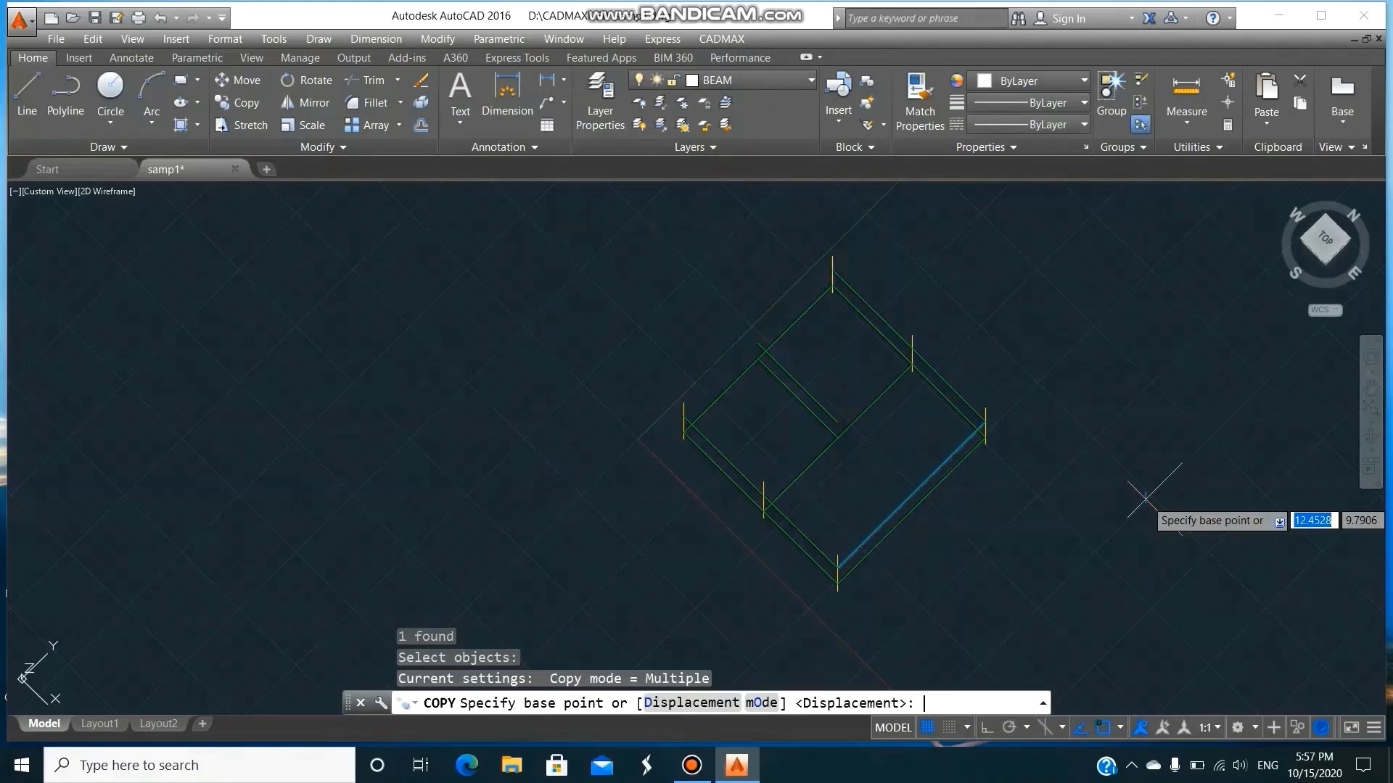
click(986, 403)
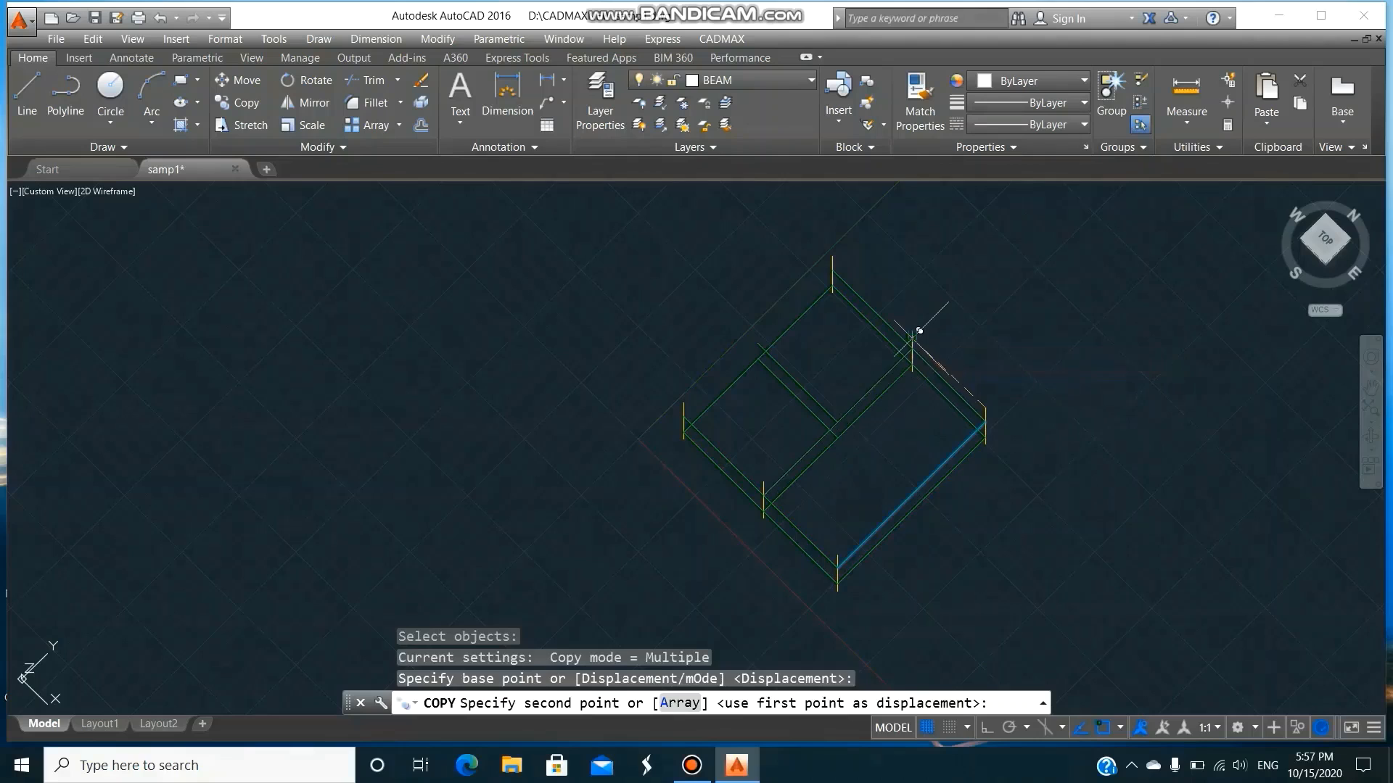
click(917, 322)
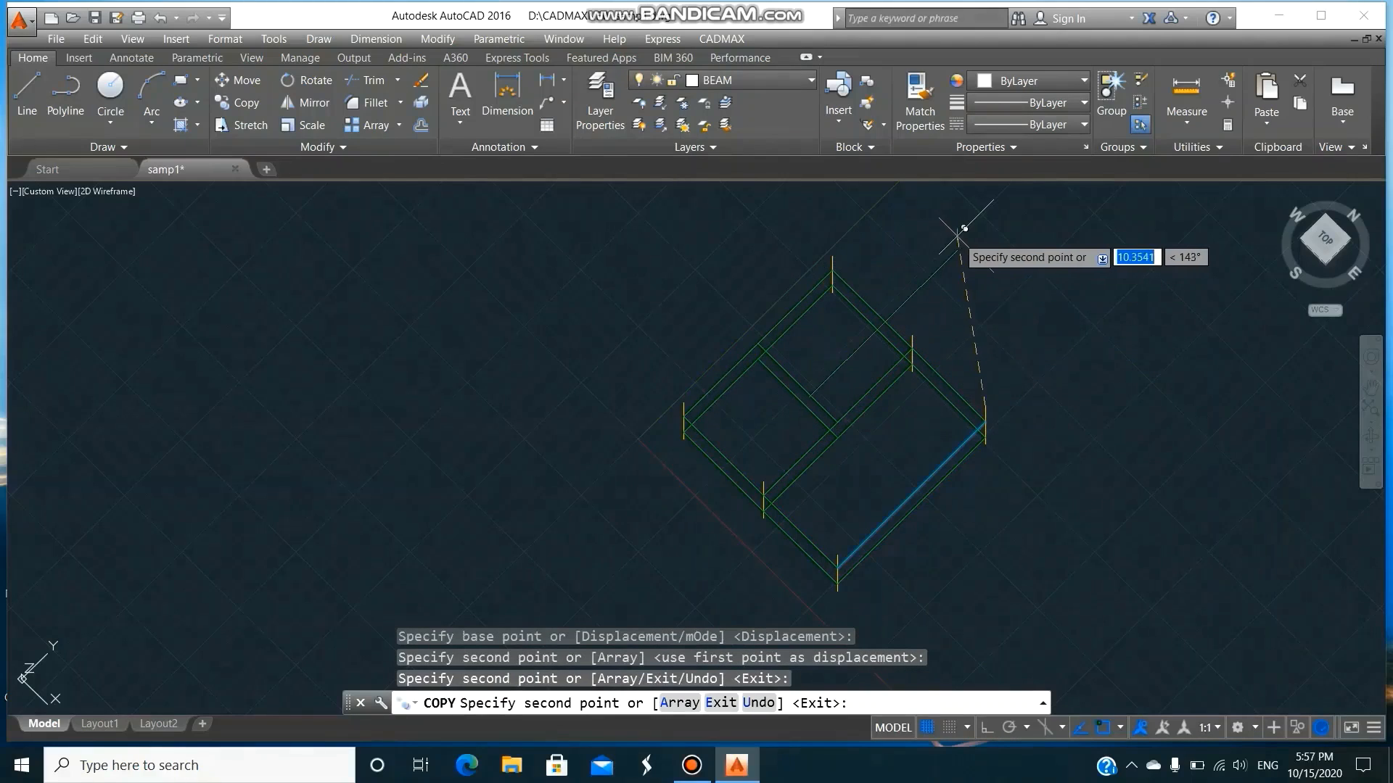
key(Return)
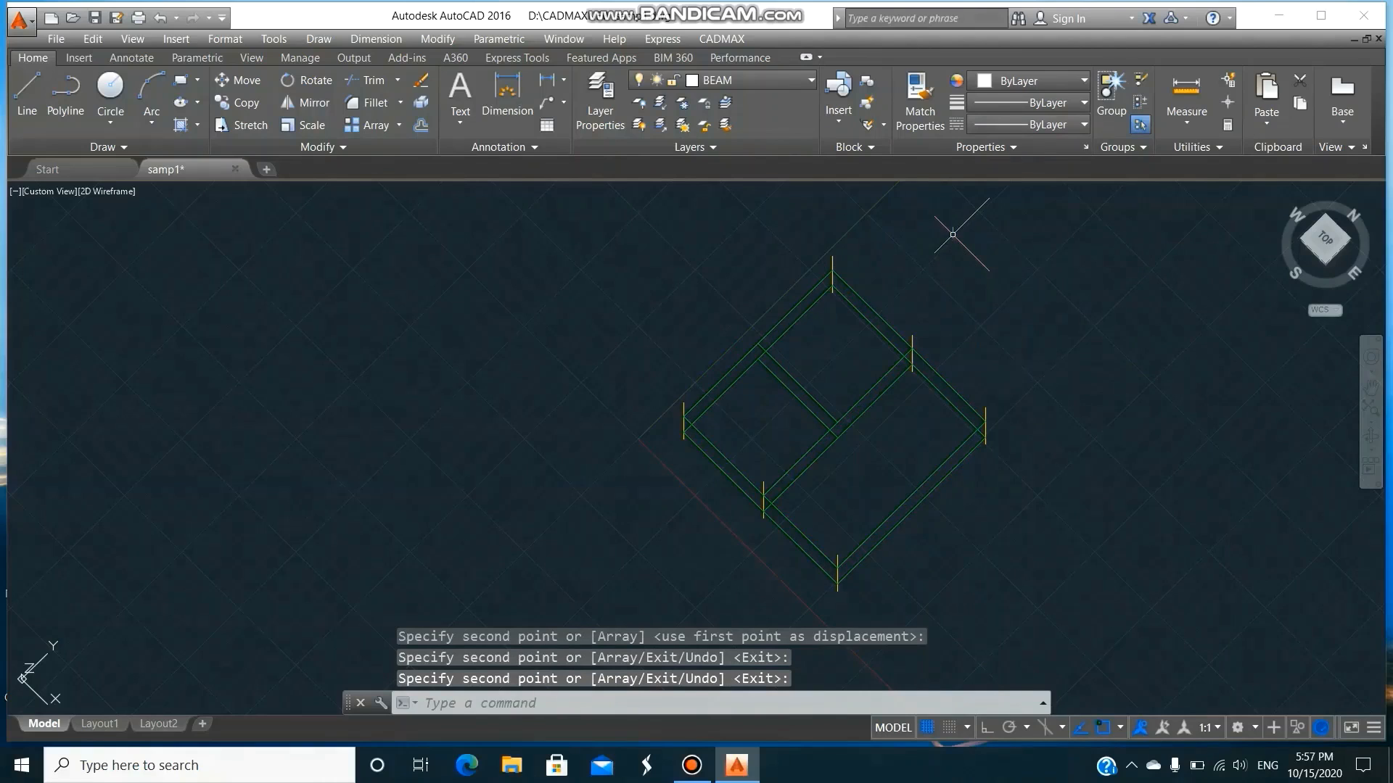
- Start a slab on the layer SLAB and outline its four corners over the smaller panel beside the short interior beam
click(724, 40)
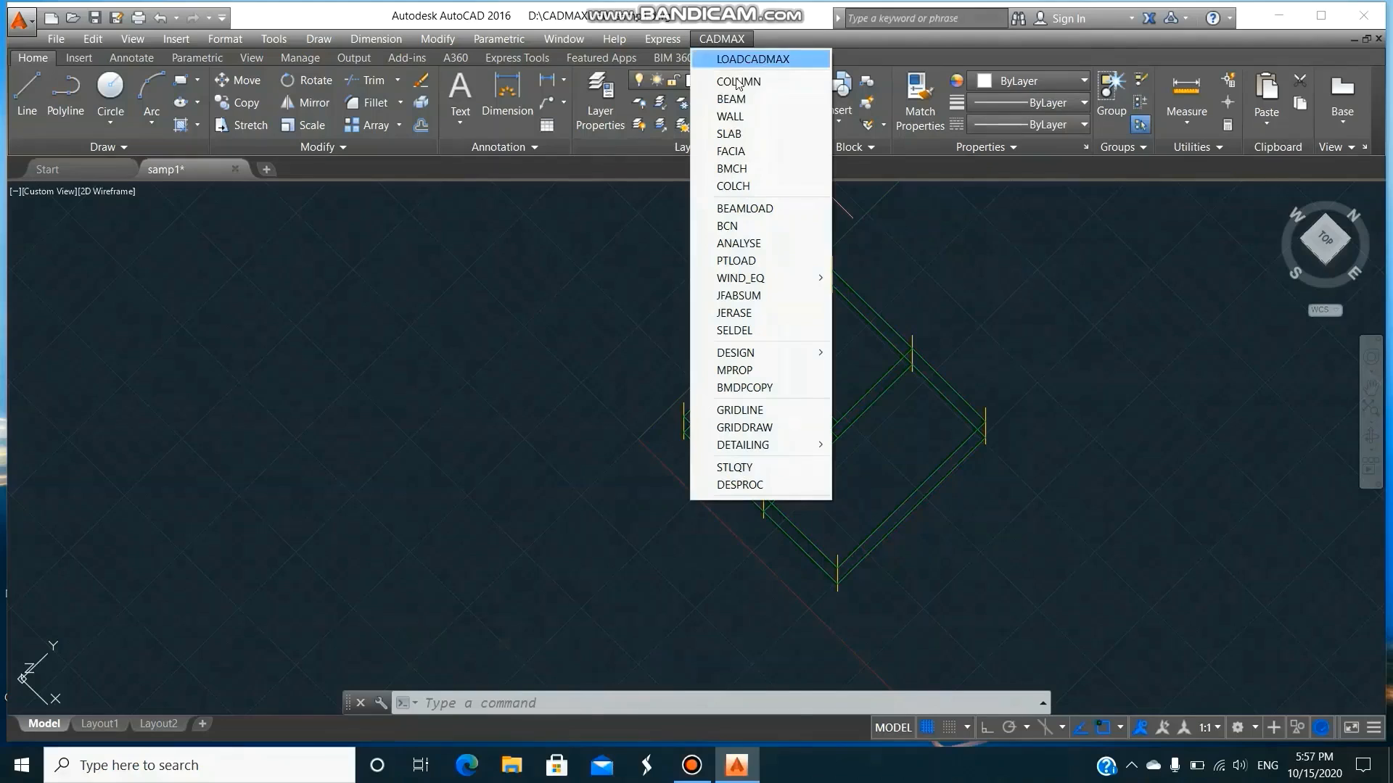
click(742, 132)
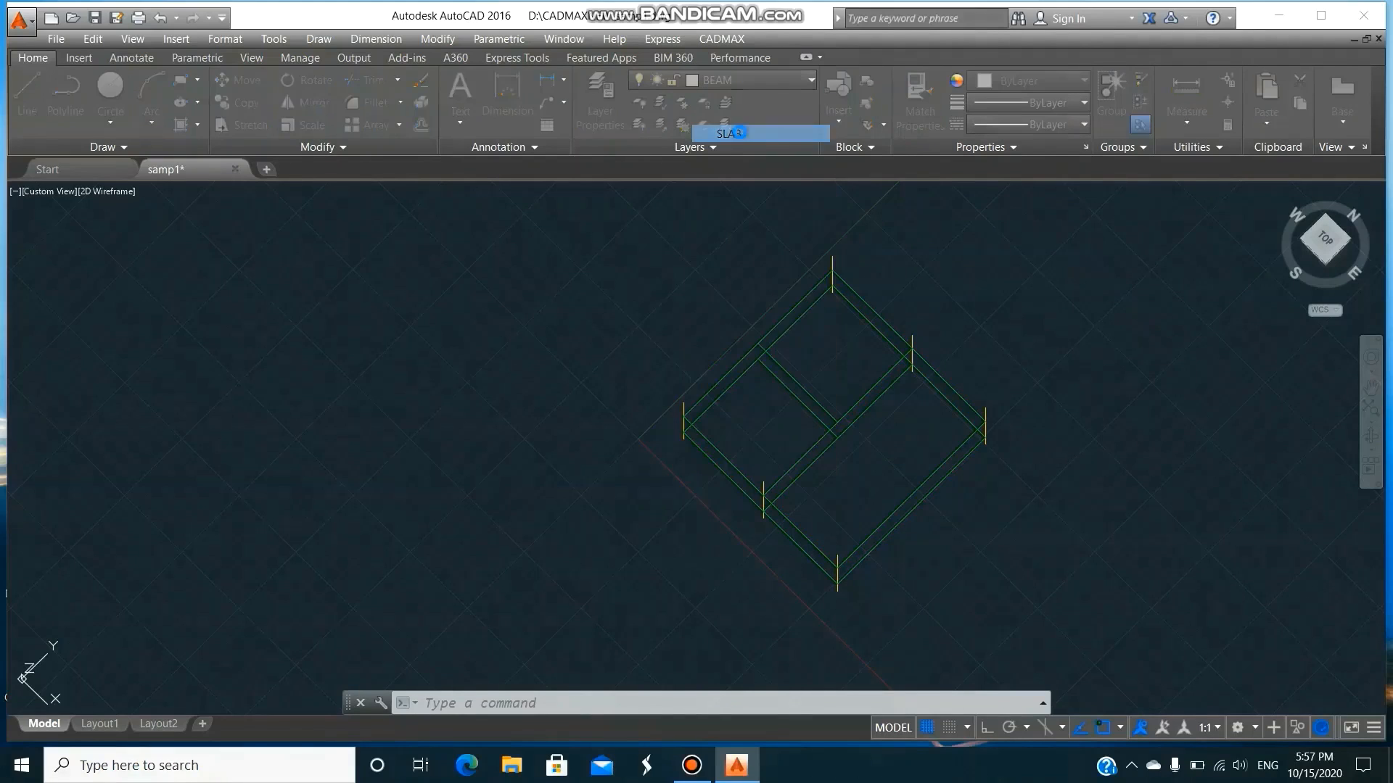
text(SLAB)
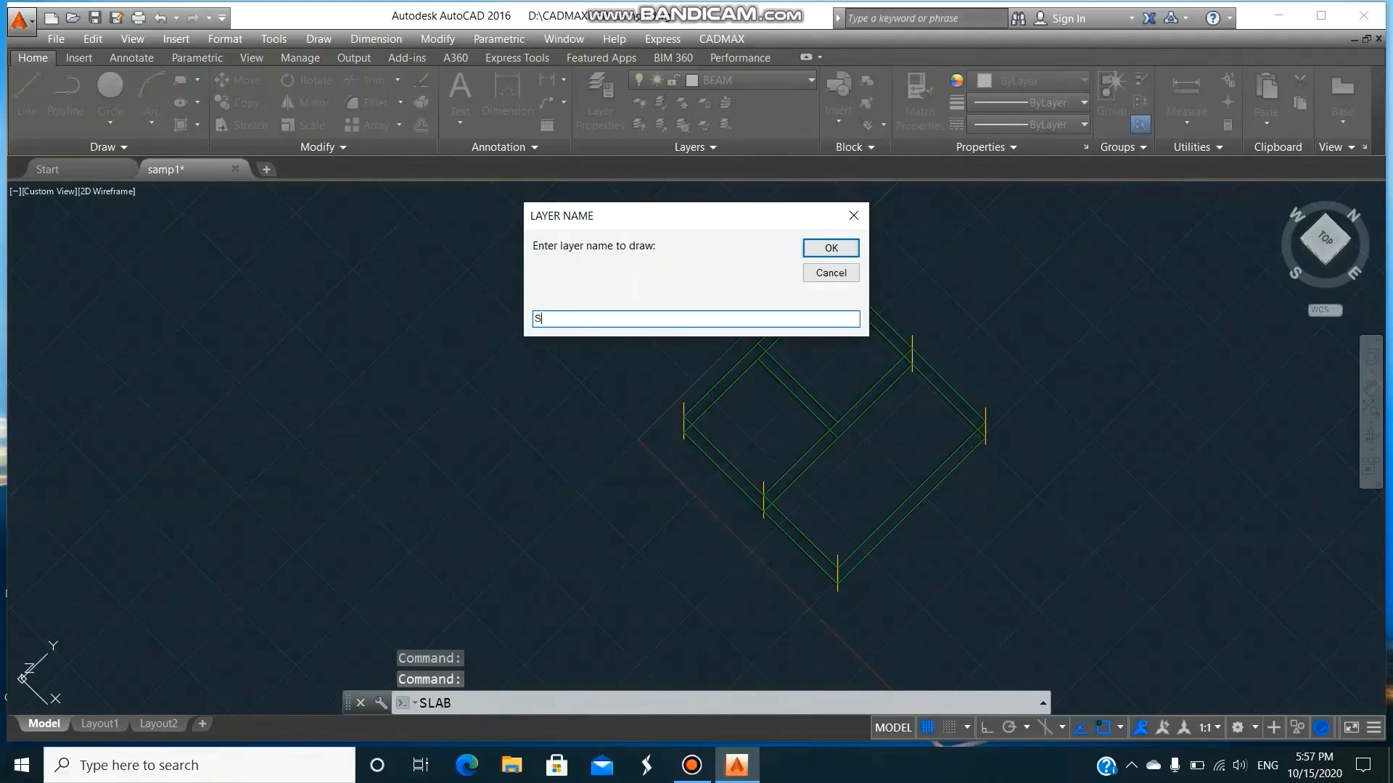
click(822, 250)
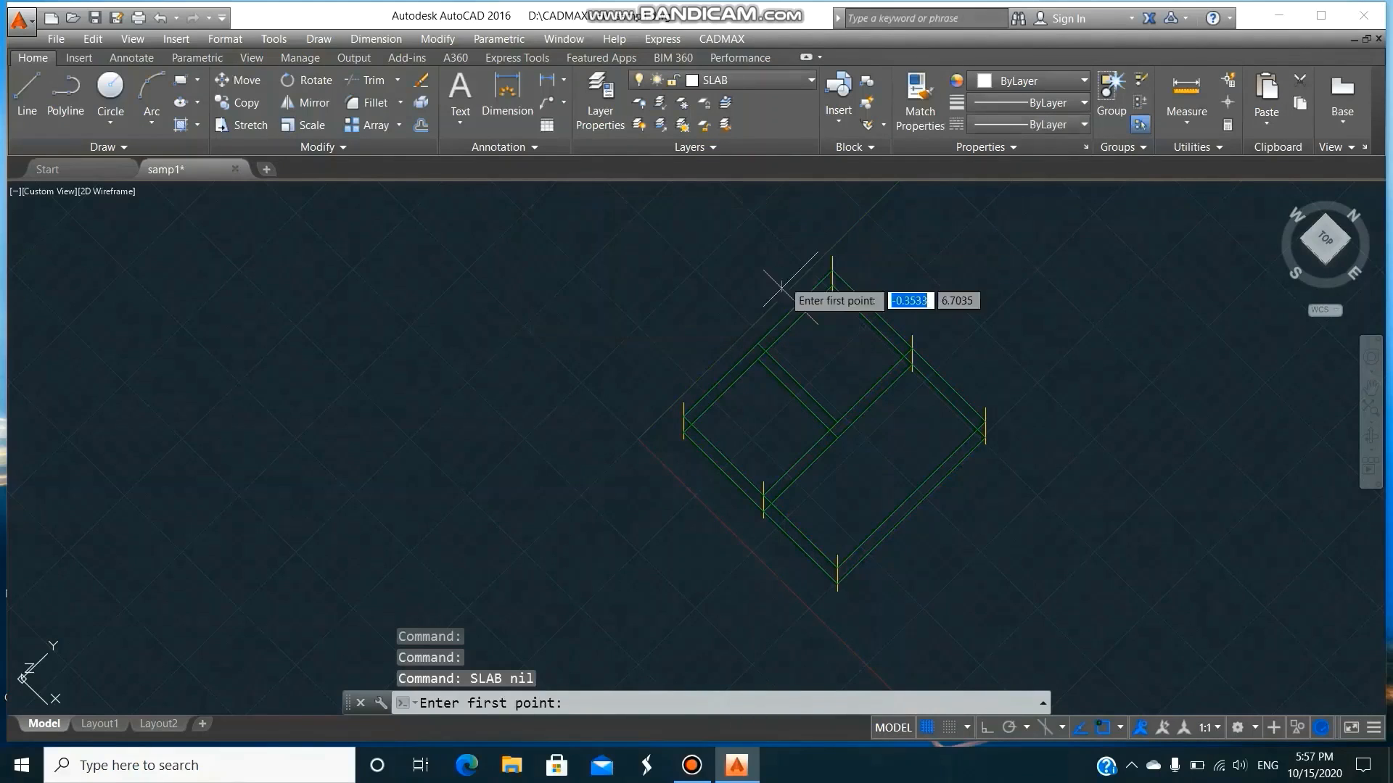
click(684, 407)
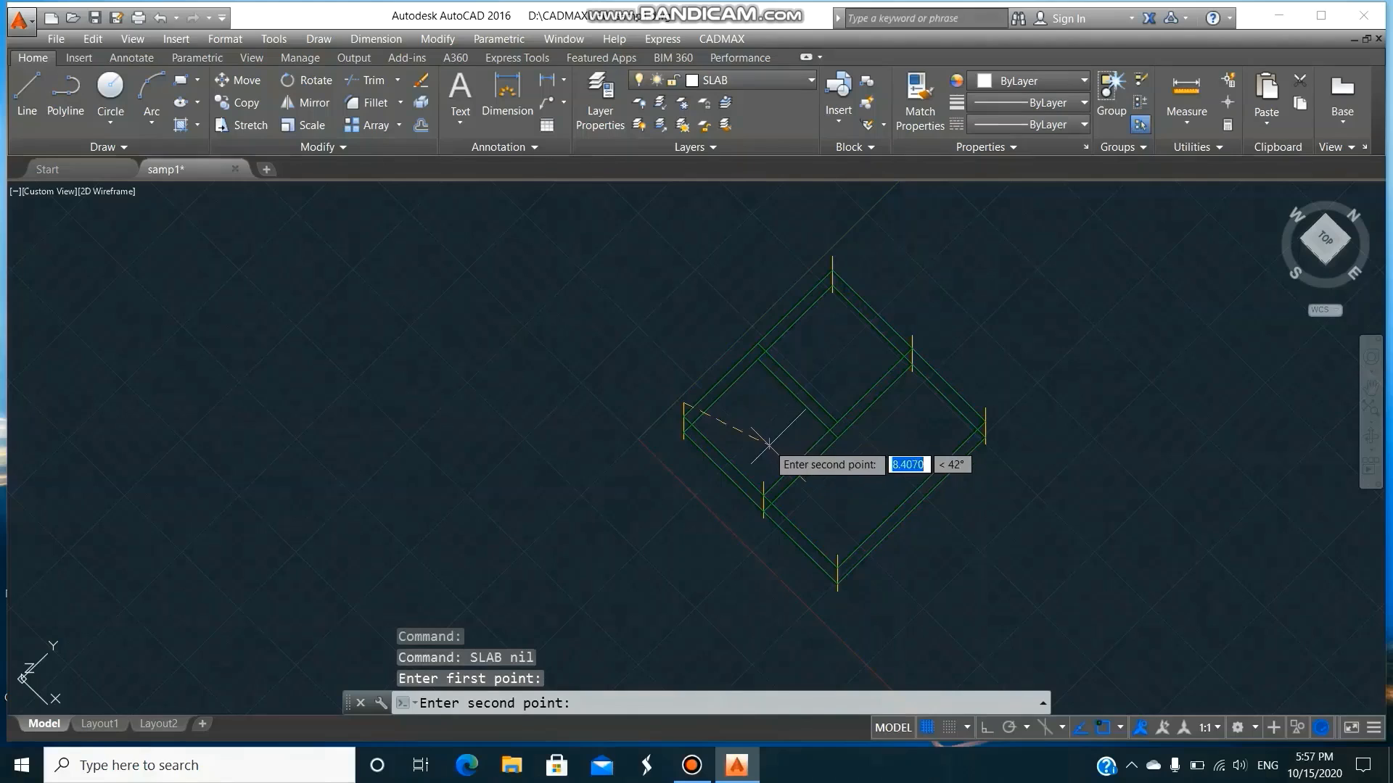
click(762, 477)
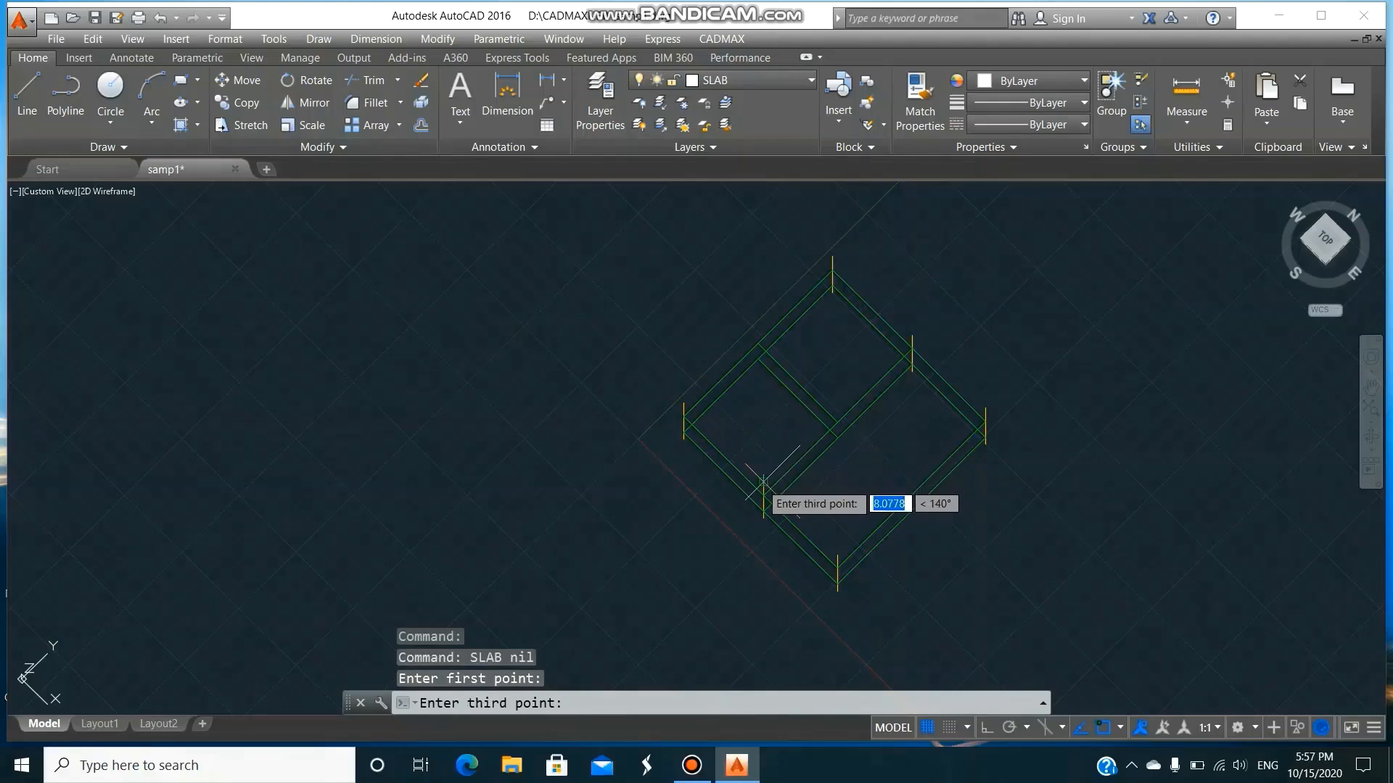
click(834, 430)
click(760, 345)
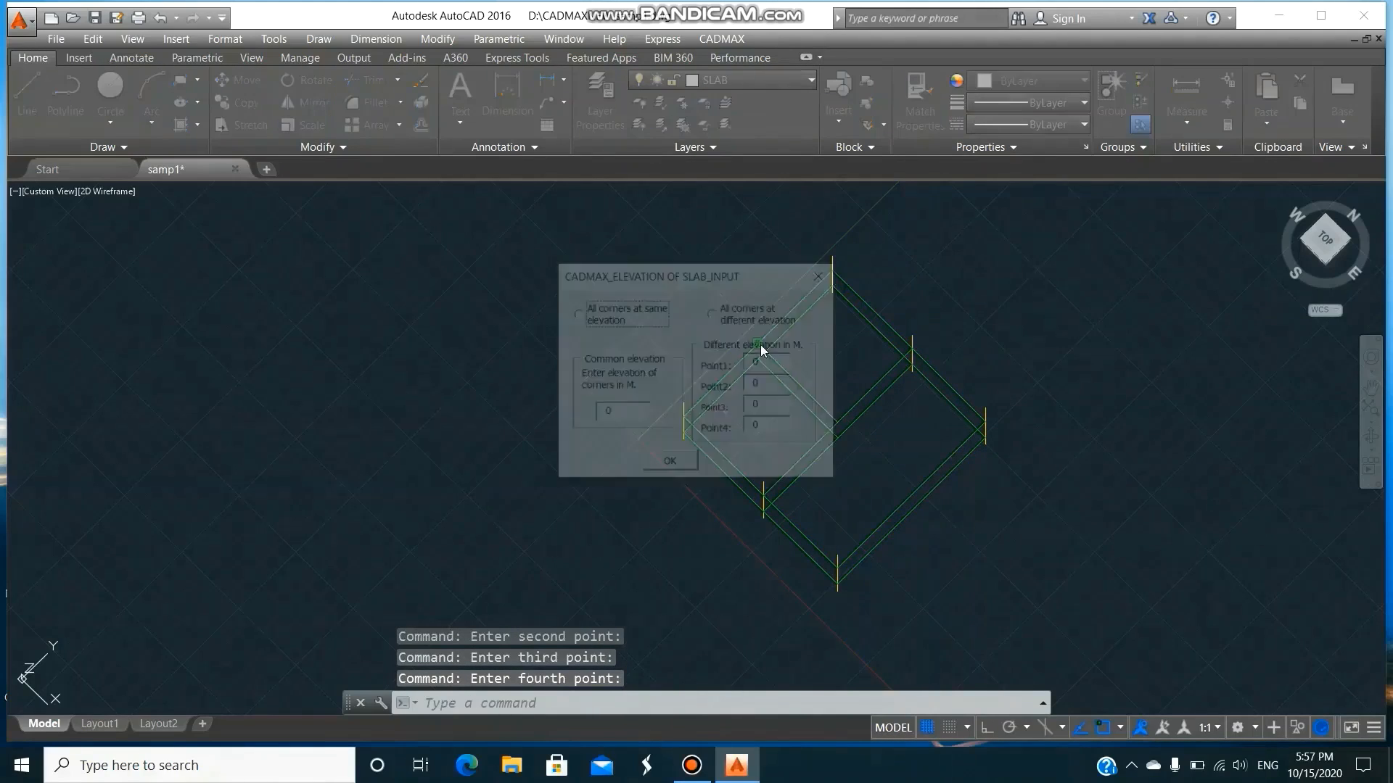
- Set all corners of the slab at the same elevation of 5 m
click(592, 321)
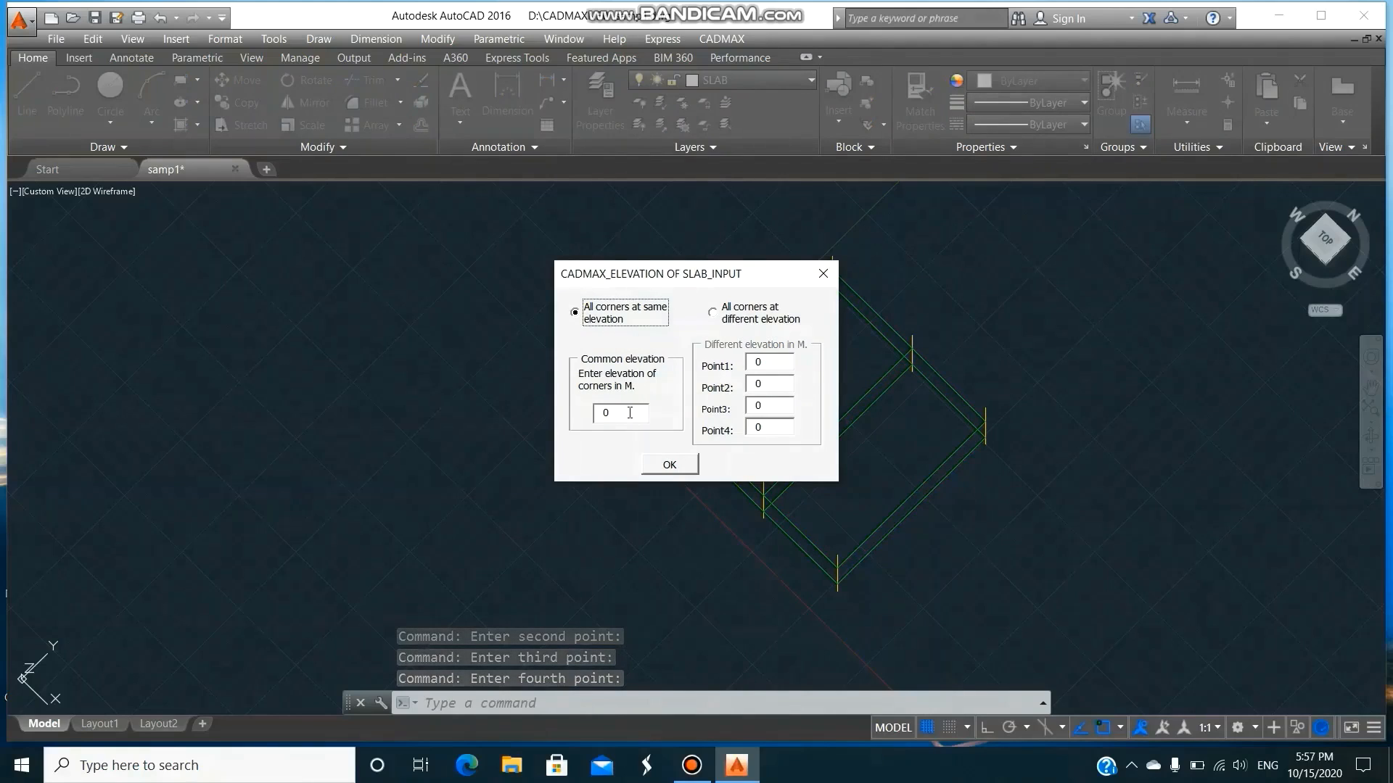
double_click(594, 415)
text(5)
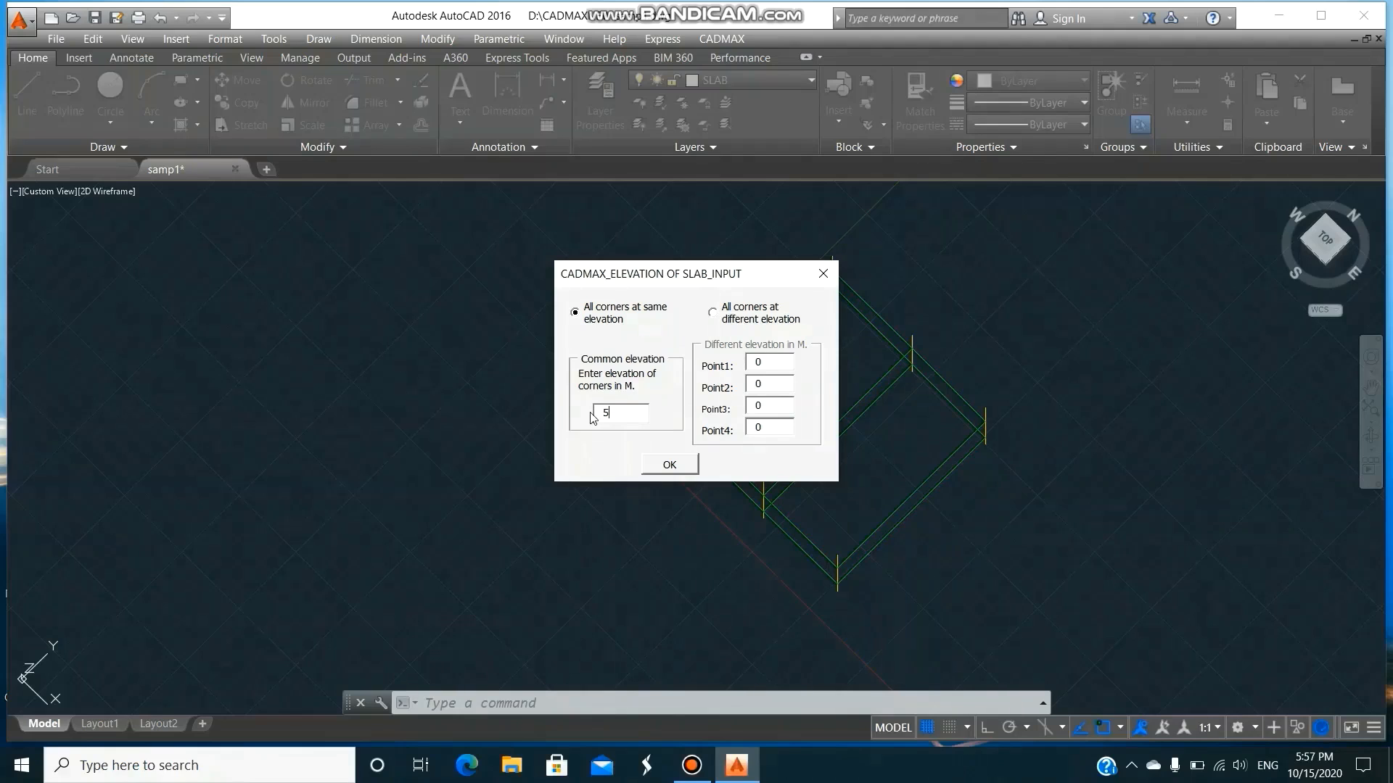
click(671, 466)
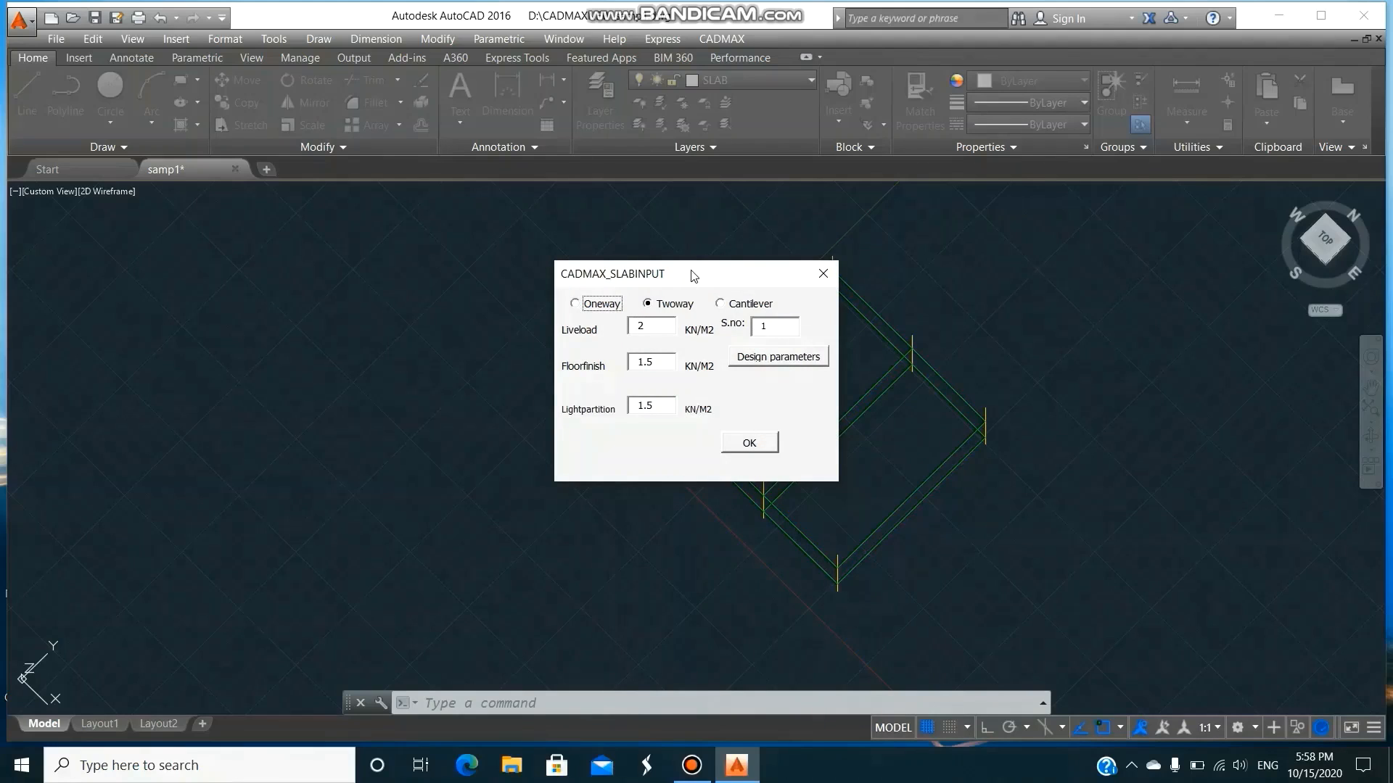
- Accept the Twoway slab type with its default loads and set the boundary condition to Two adjacent edges discontinuous
drag(691, 272, 526, 263)
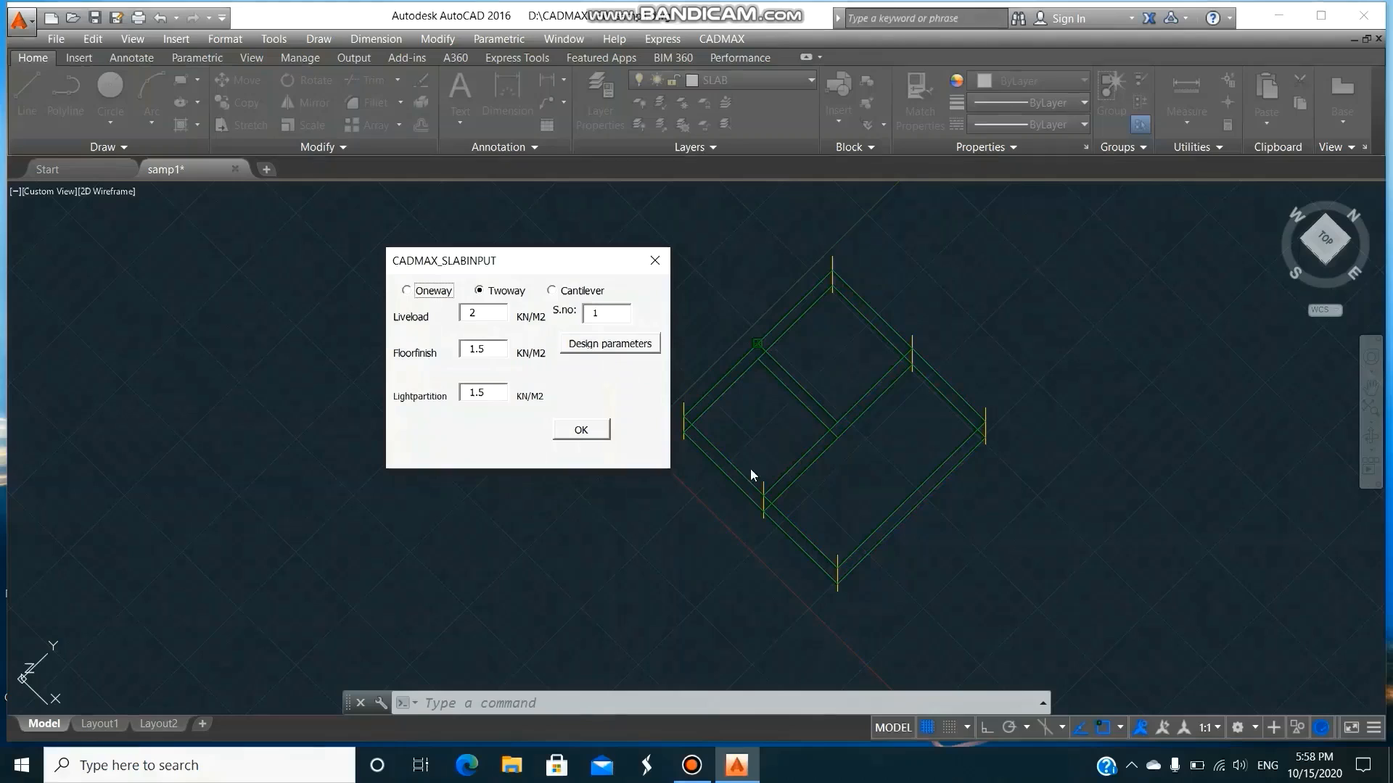
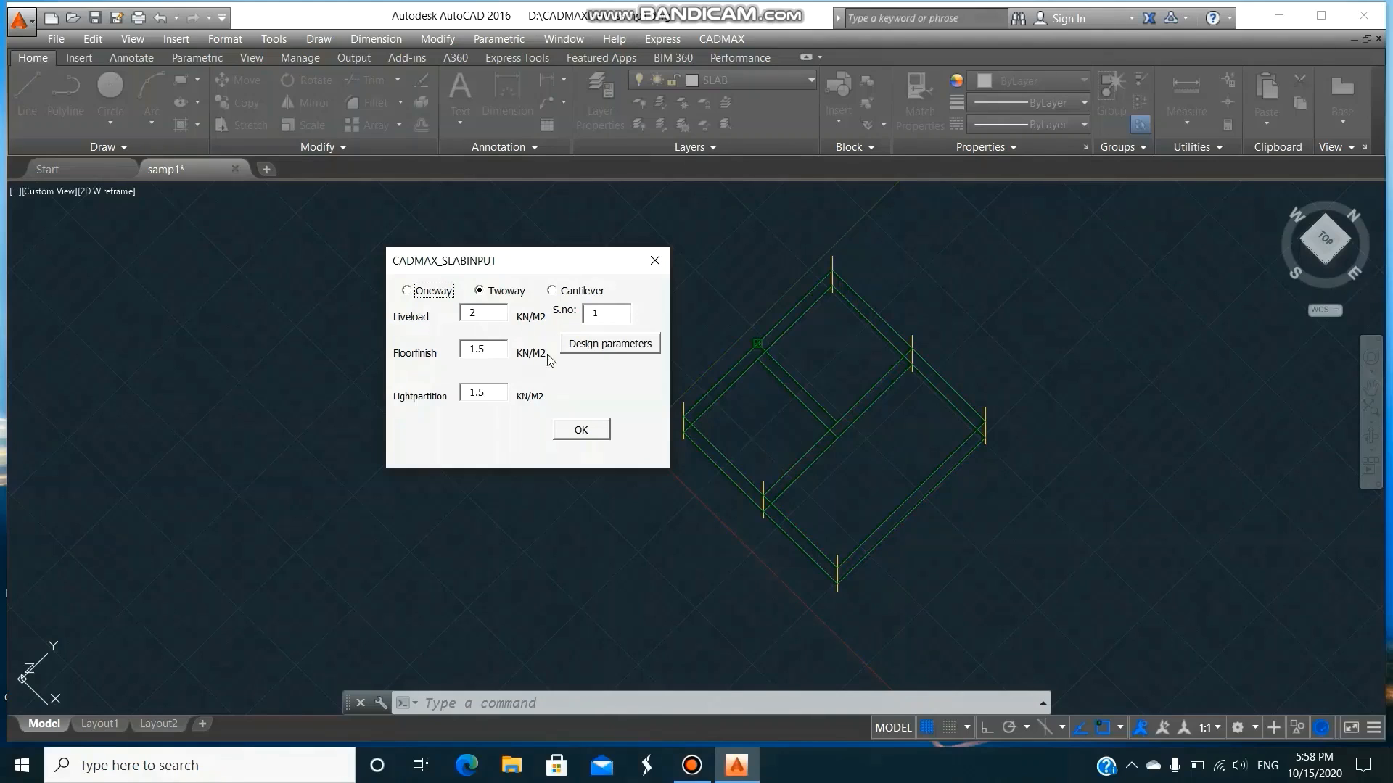
click(594, 434)
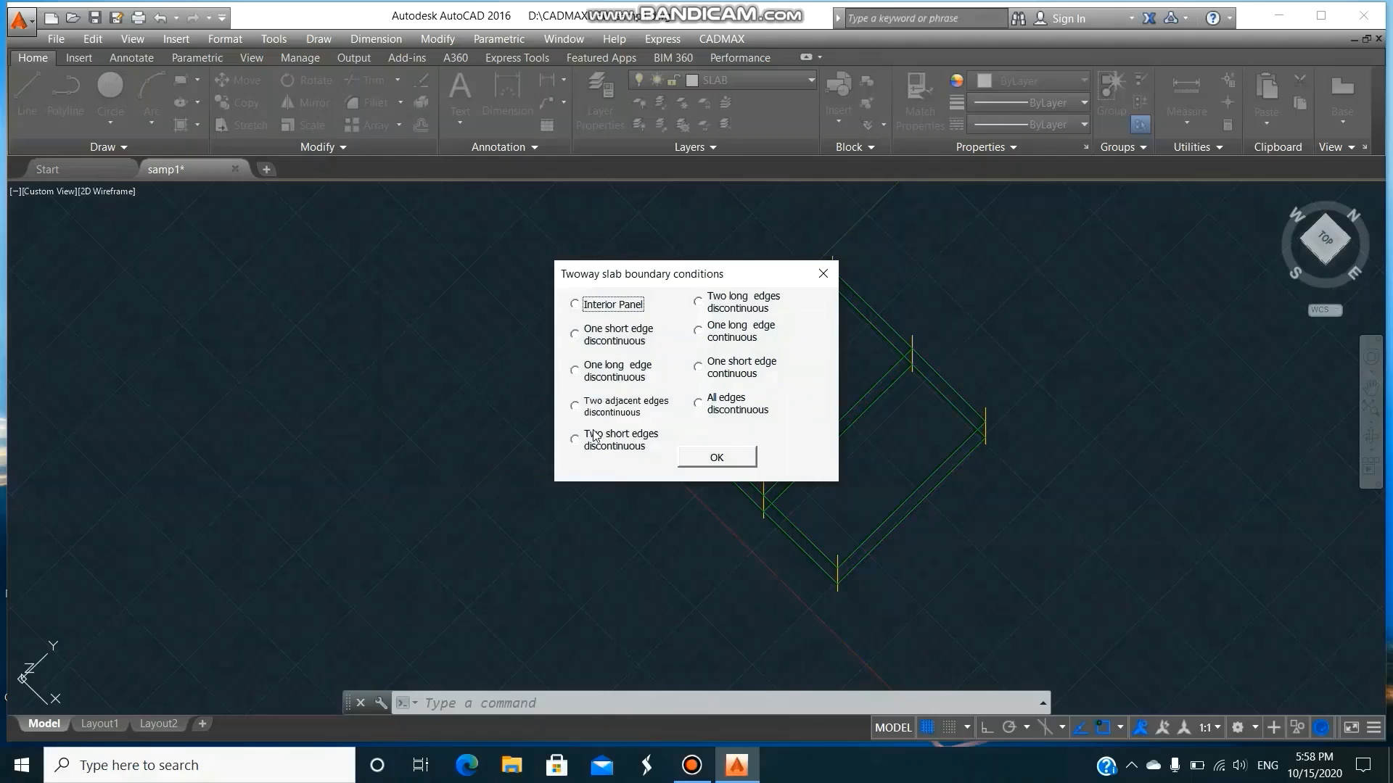
click(607, 412)
click(736, 460)
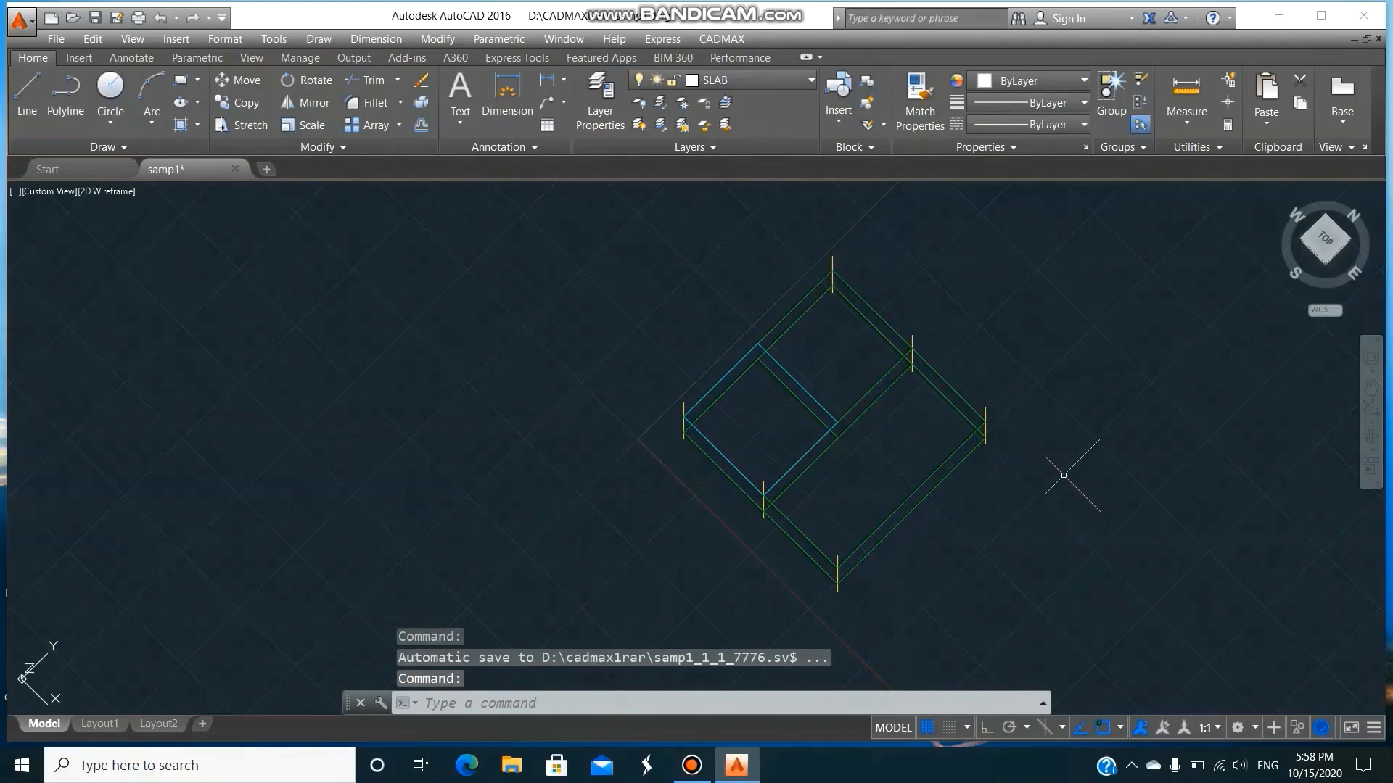
- Copy the new slab from its interior beam junction to the middle column top so it covers the adjoining panel
text(CO)
key(Return)
text(L)
key(Return)
key(Return)
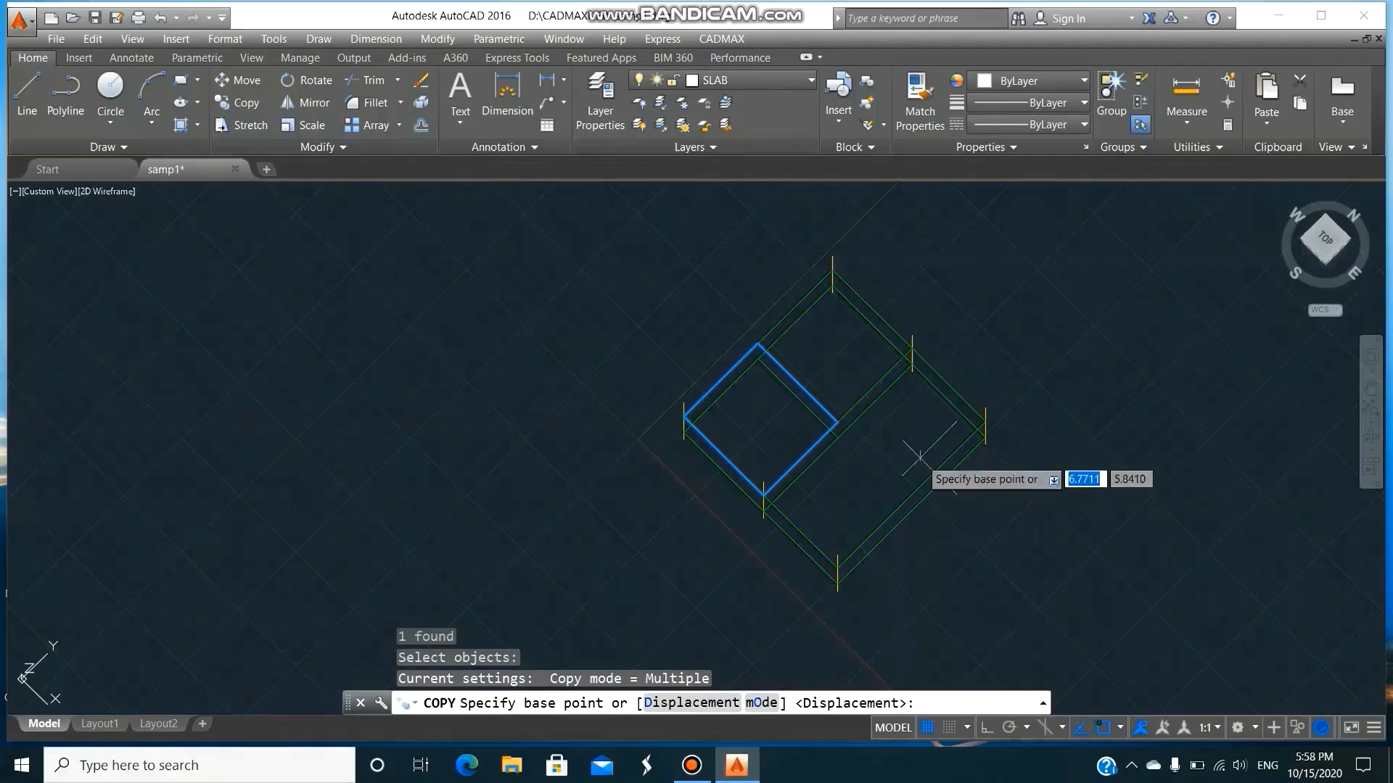
click(837, 422)
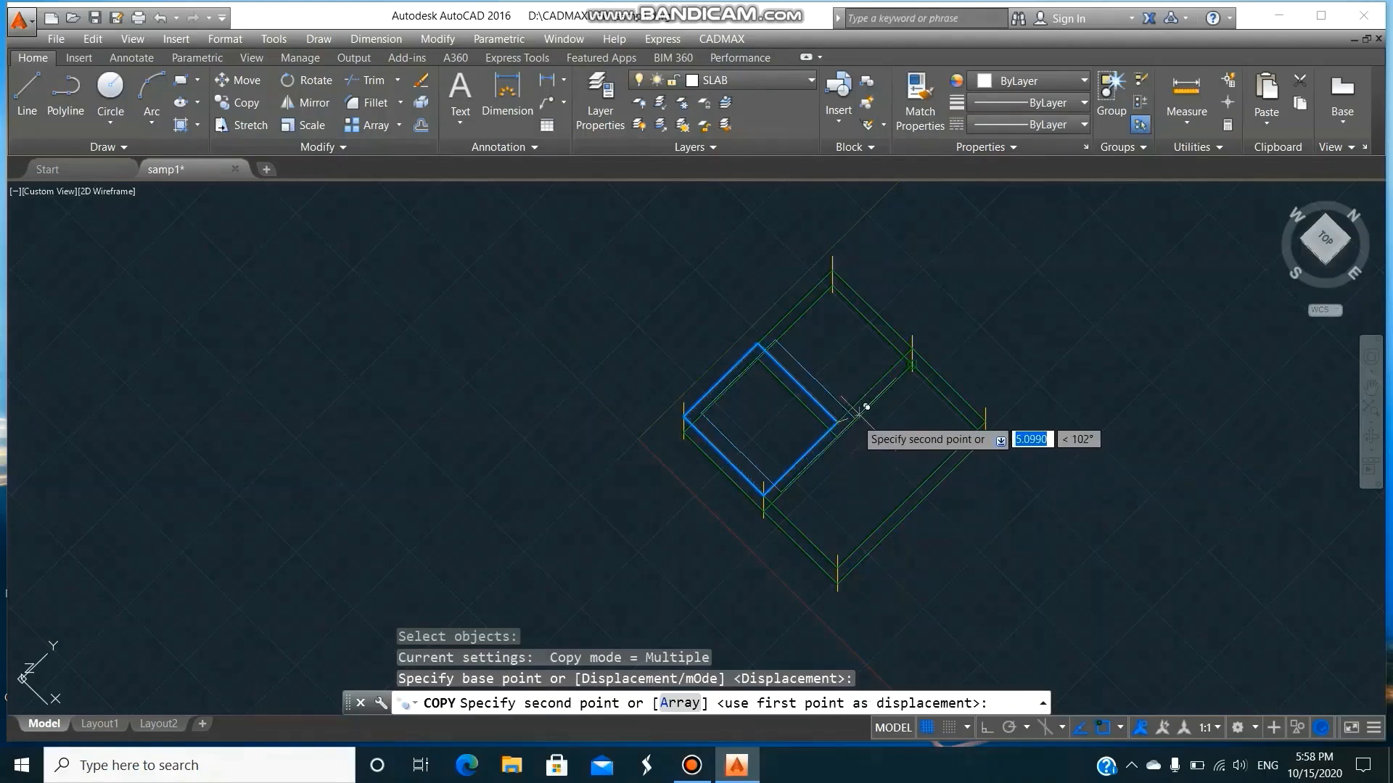
click(913, 350)
key(Return)
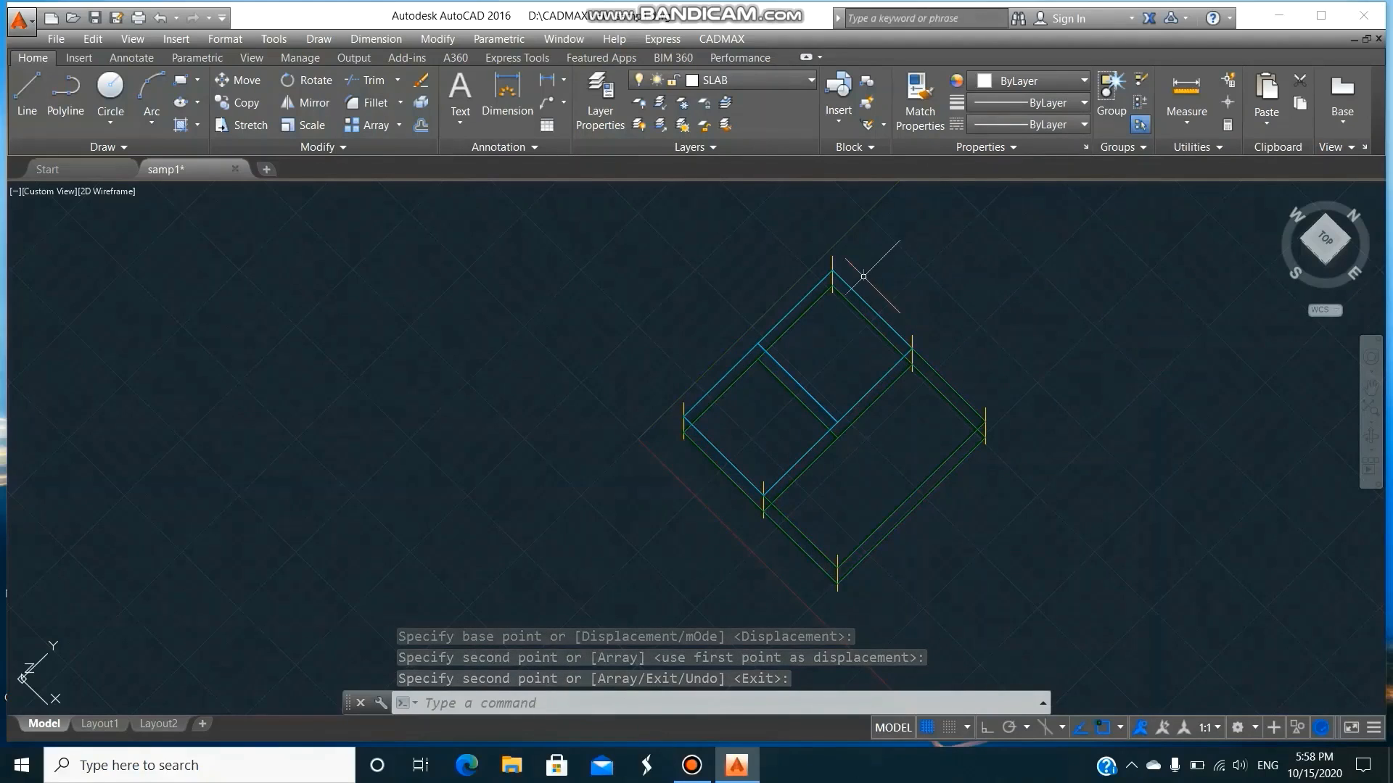
- Outline a slab on the layer SLAB over the remaining large panel by its four column tops, with all corners at 5 m elevation
click(731, 40)
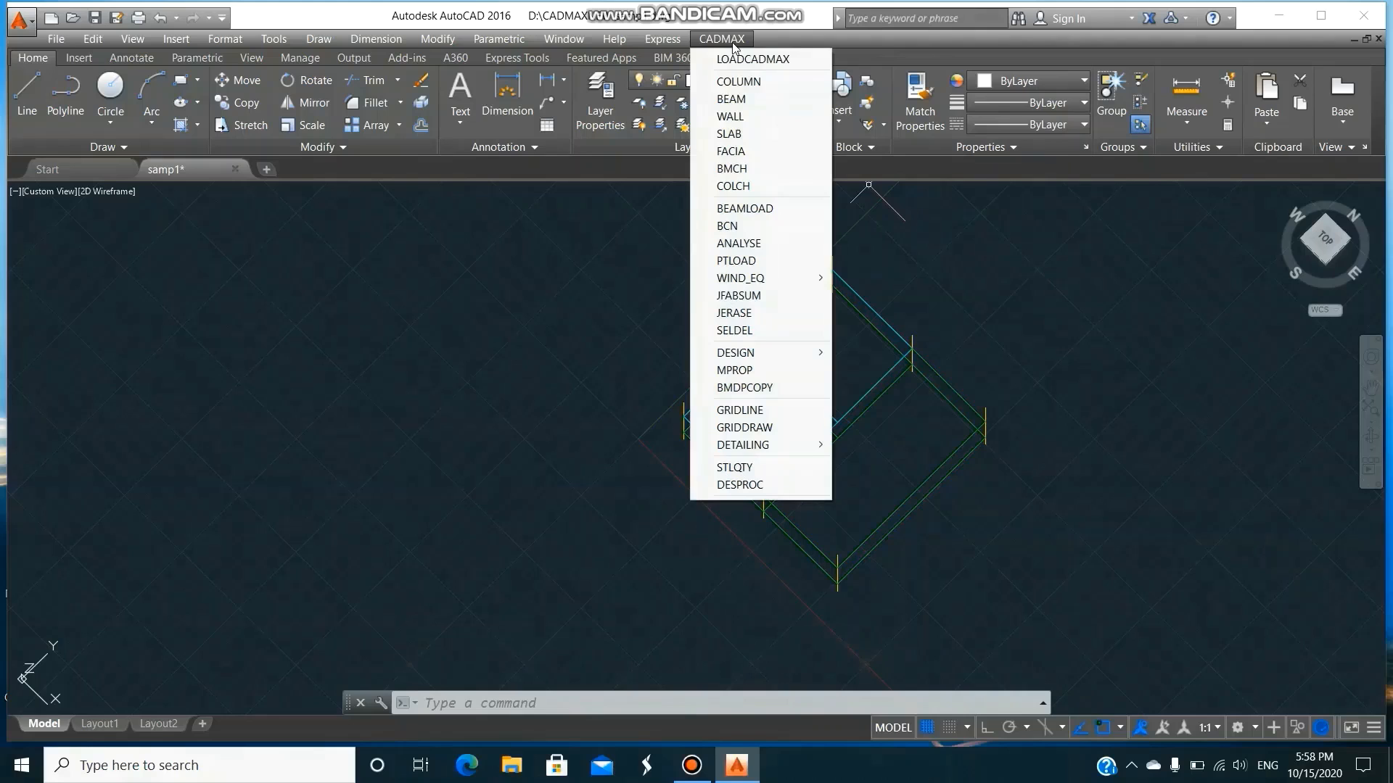
click(754, 133)
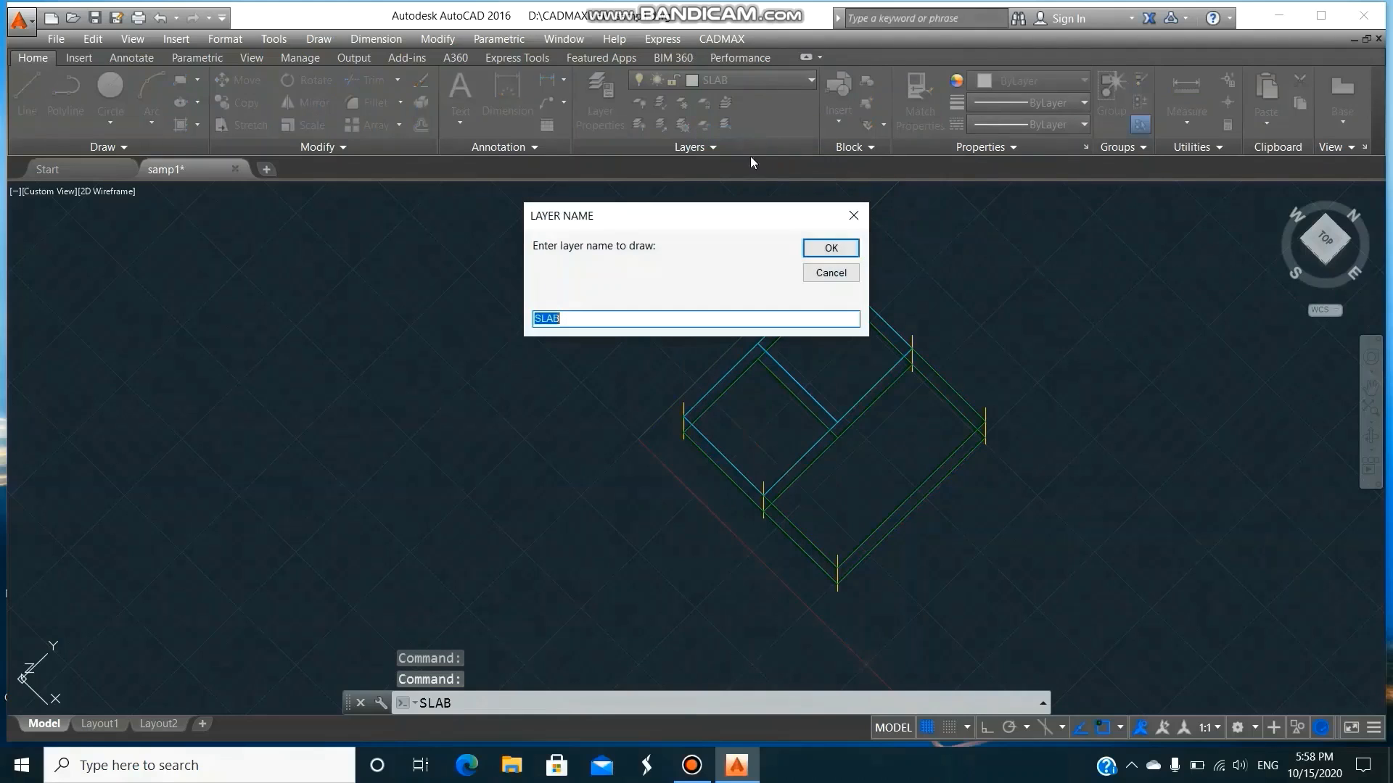
click(827, 249)
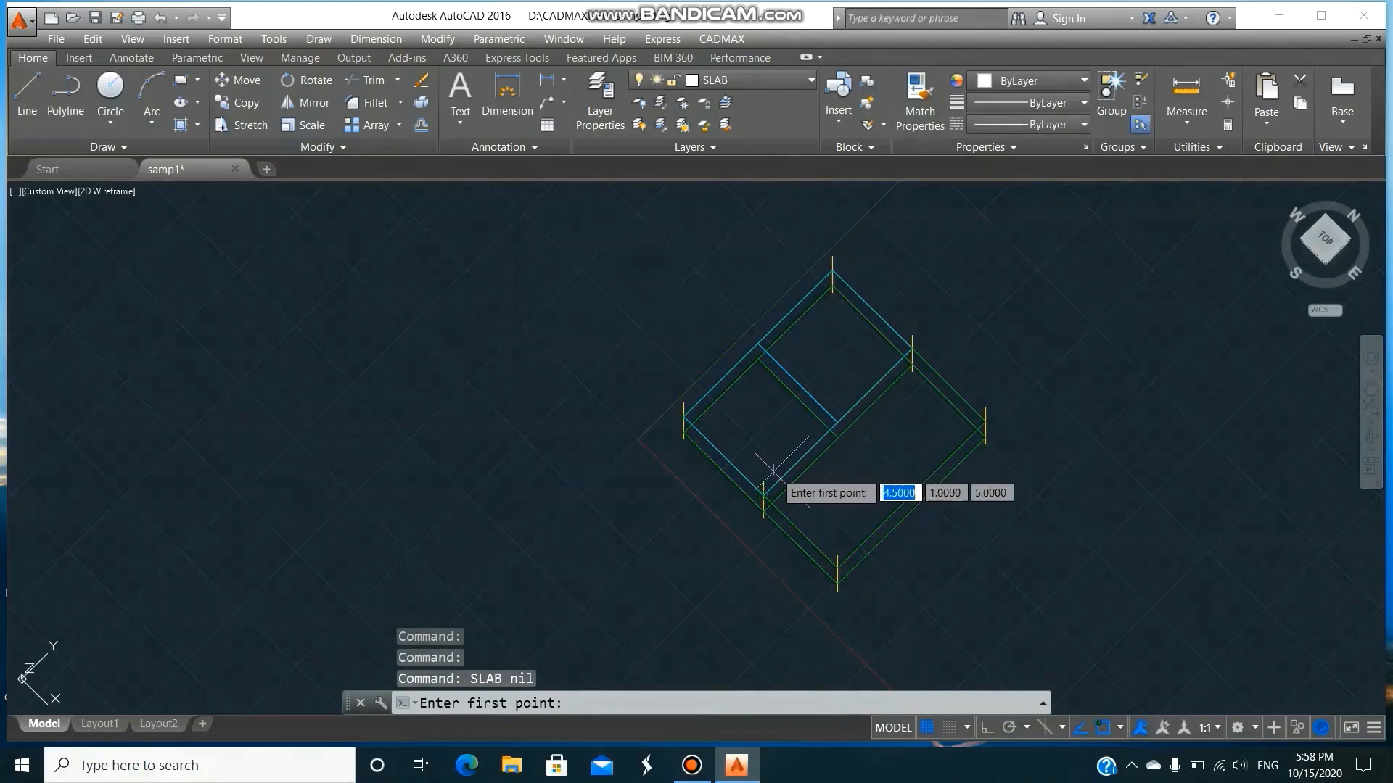
click(767, 484)
click(838, 558)
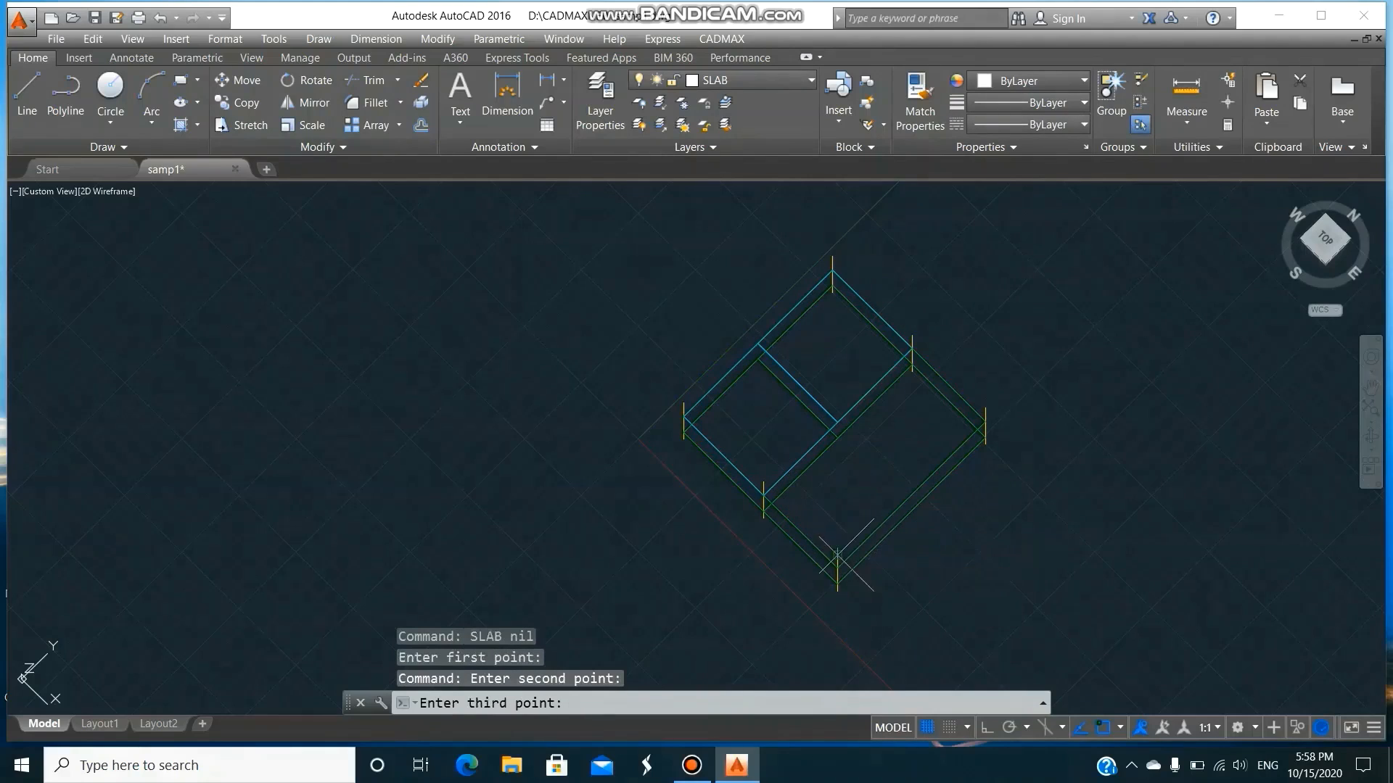
click(983, 413)
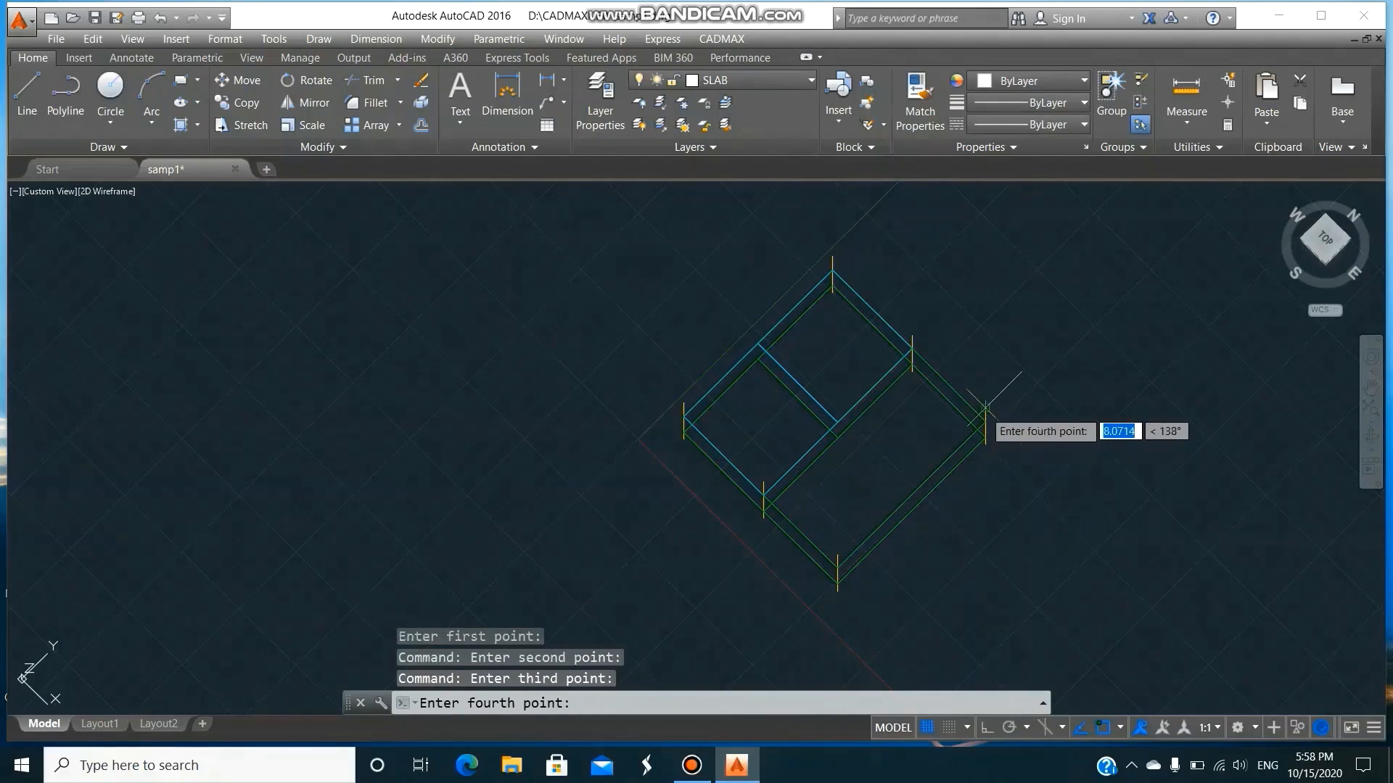
click(911, 338)
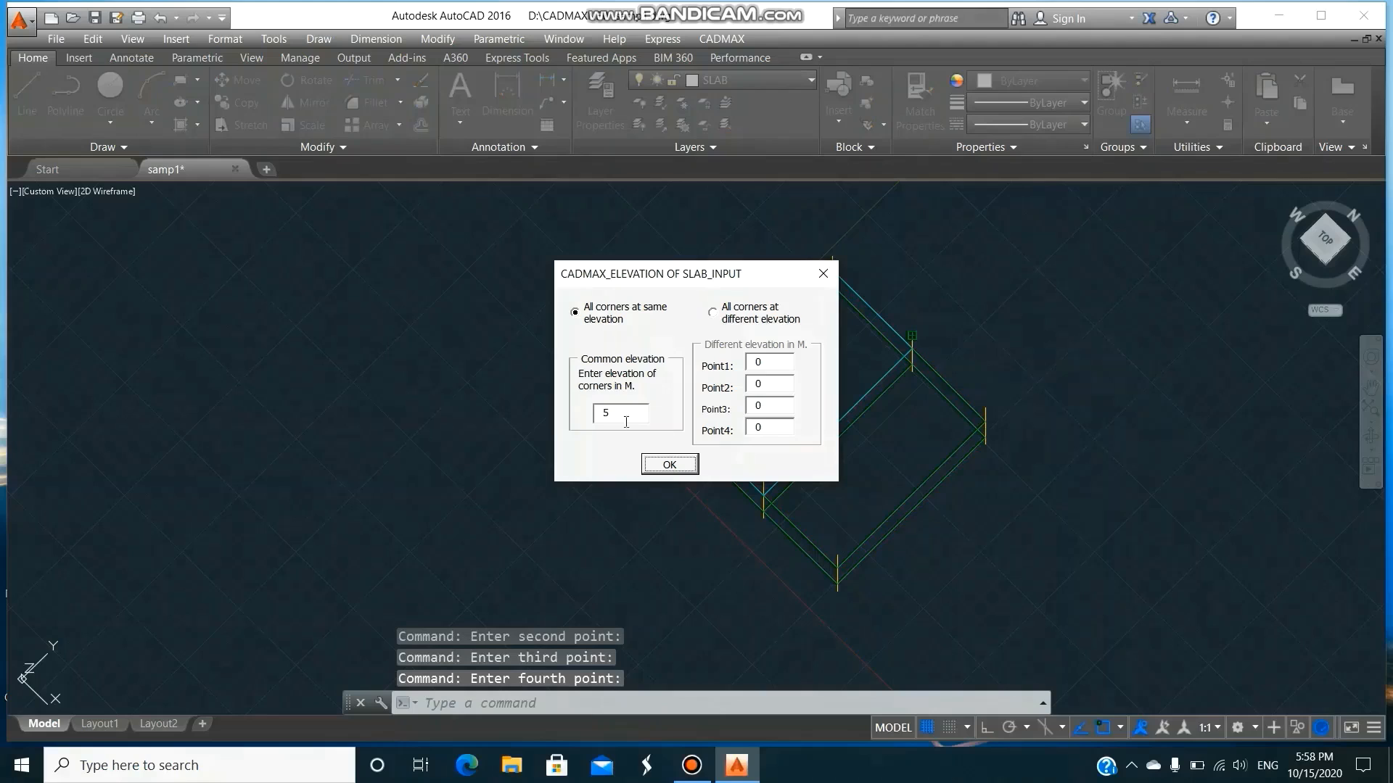
click(670, 466)
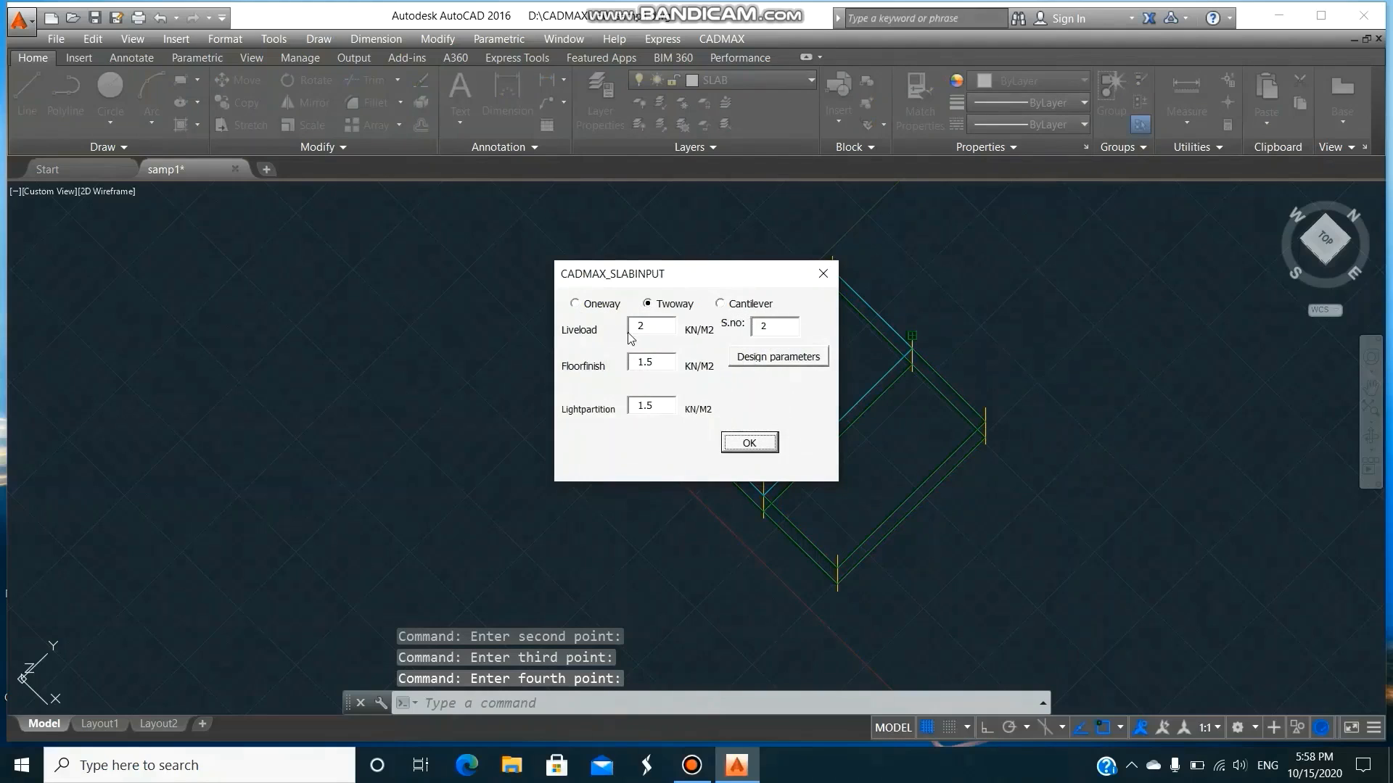
- Make the slab Oneway with default loads and design parameters, using the Shorter design span and Continuous boundary condition
click(607, 308)
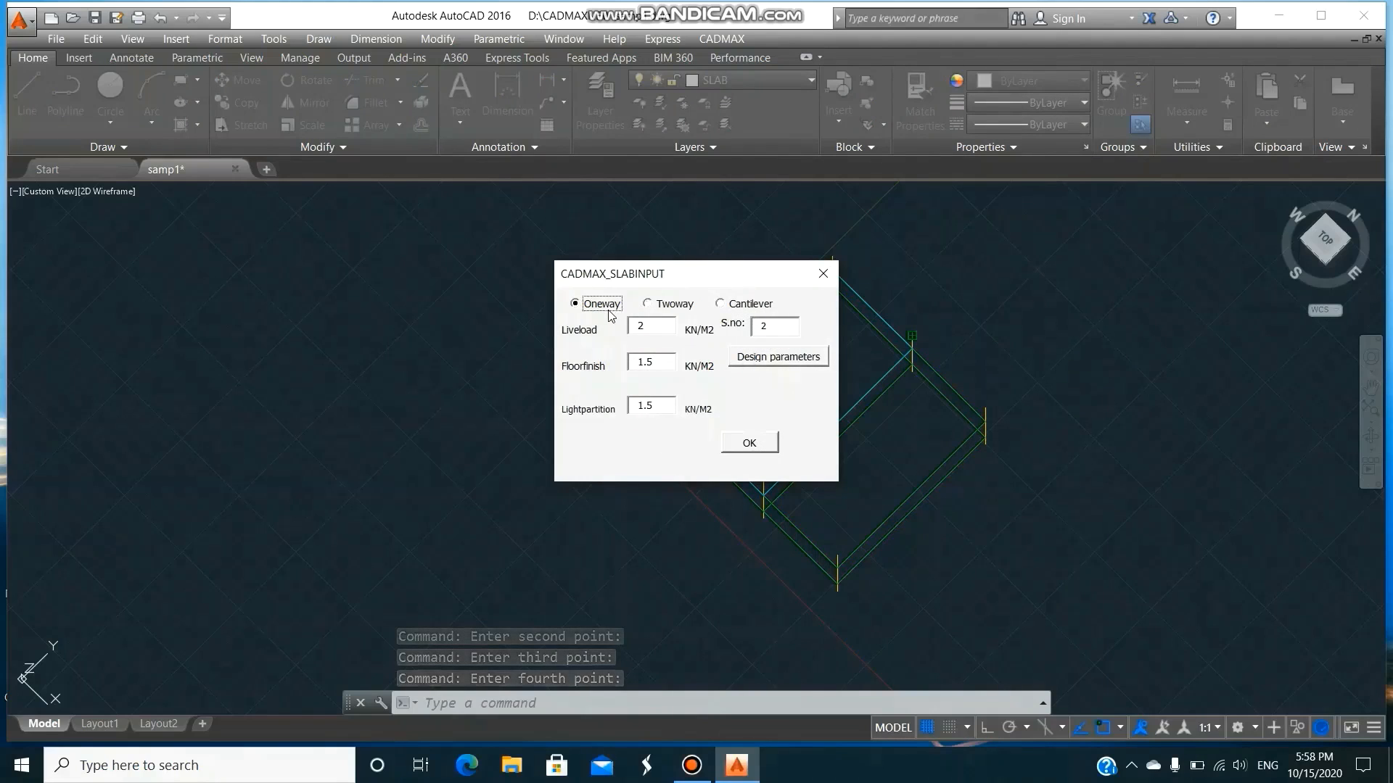
click(780, 357)
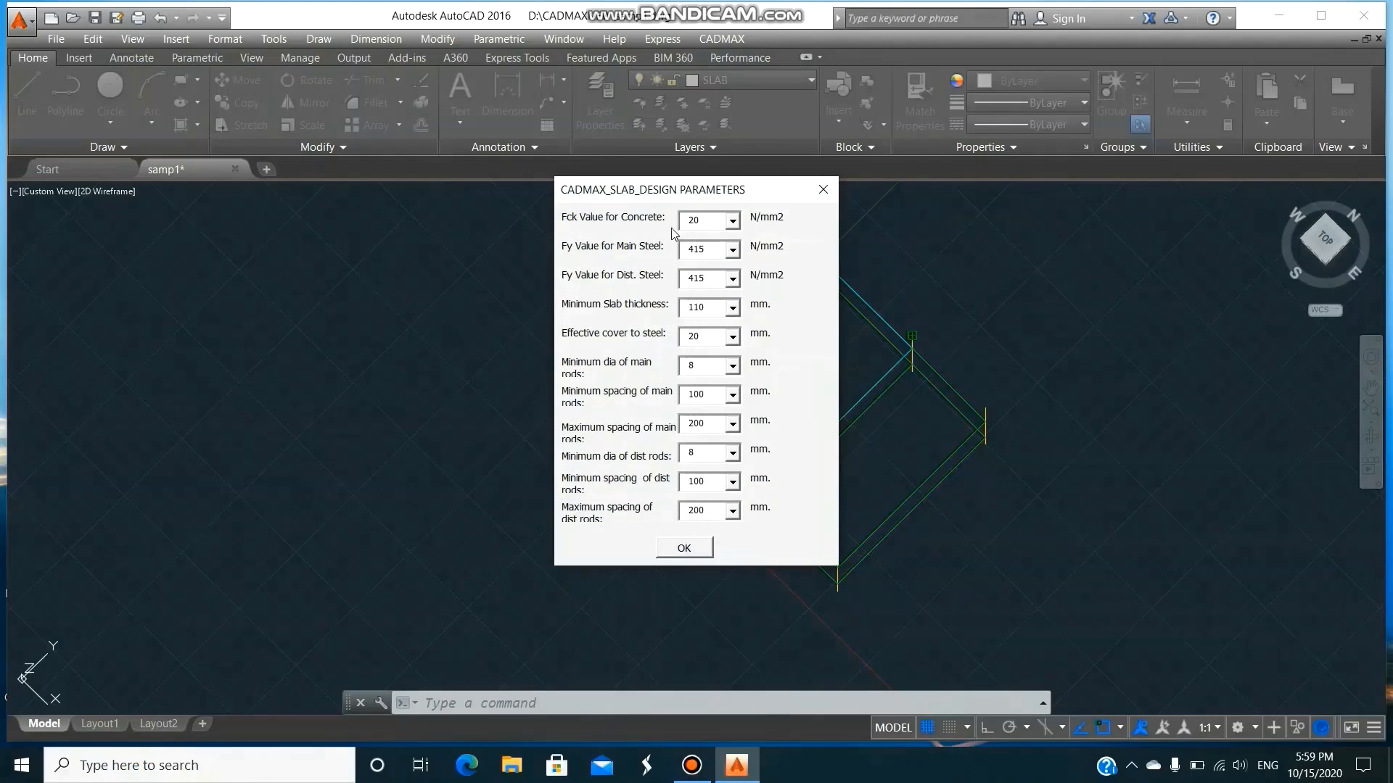
click(733, 222)
click(703, 551)
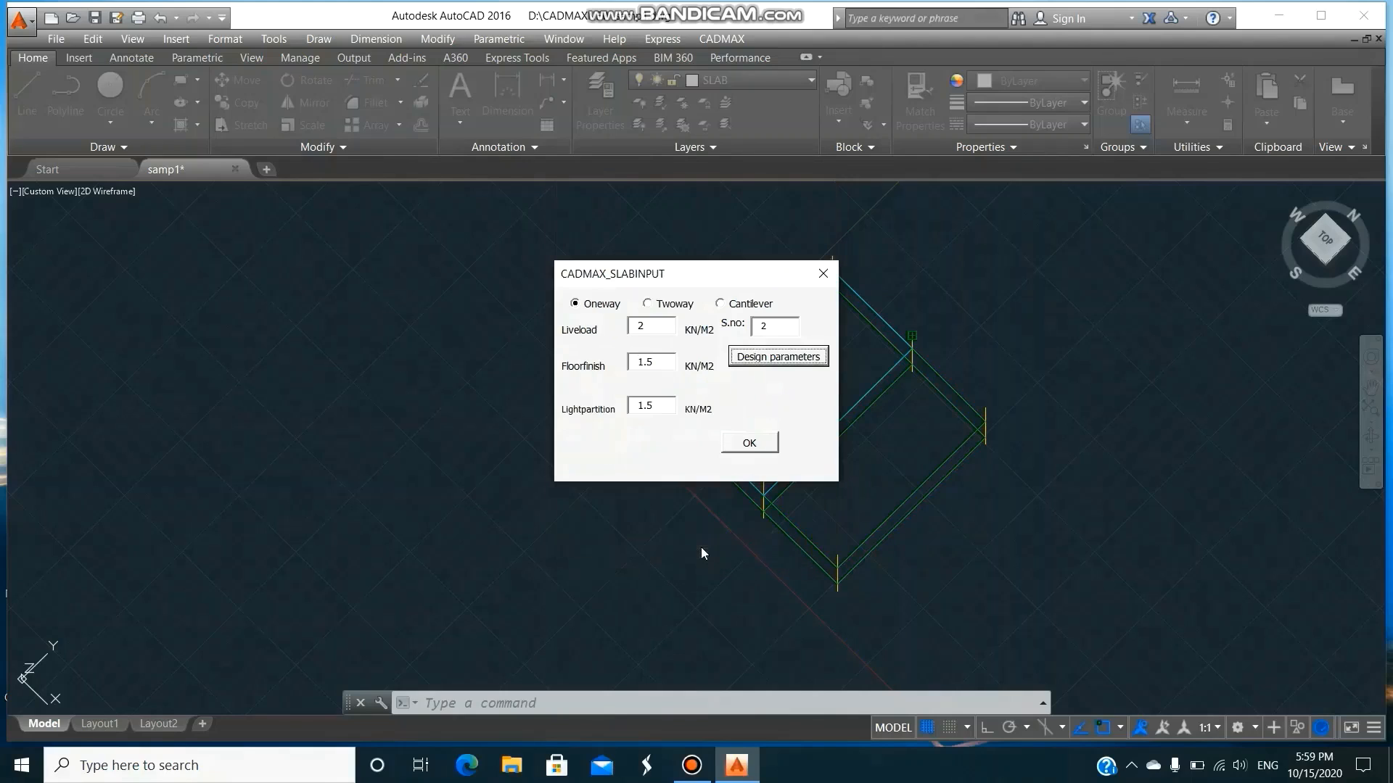
click(762, 450)
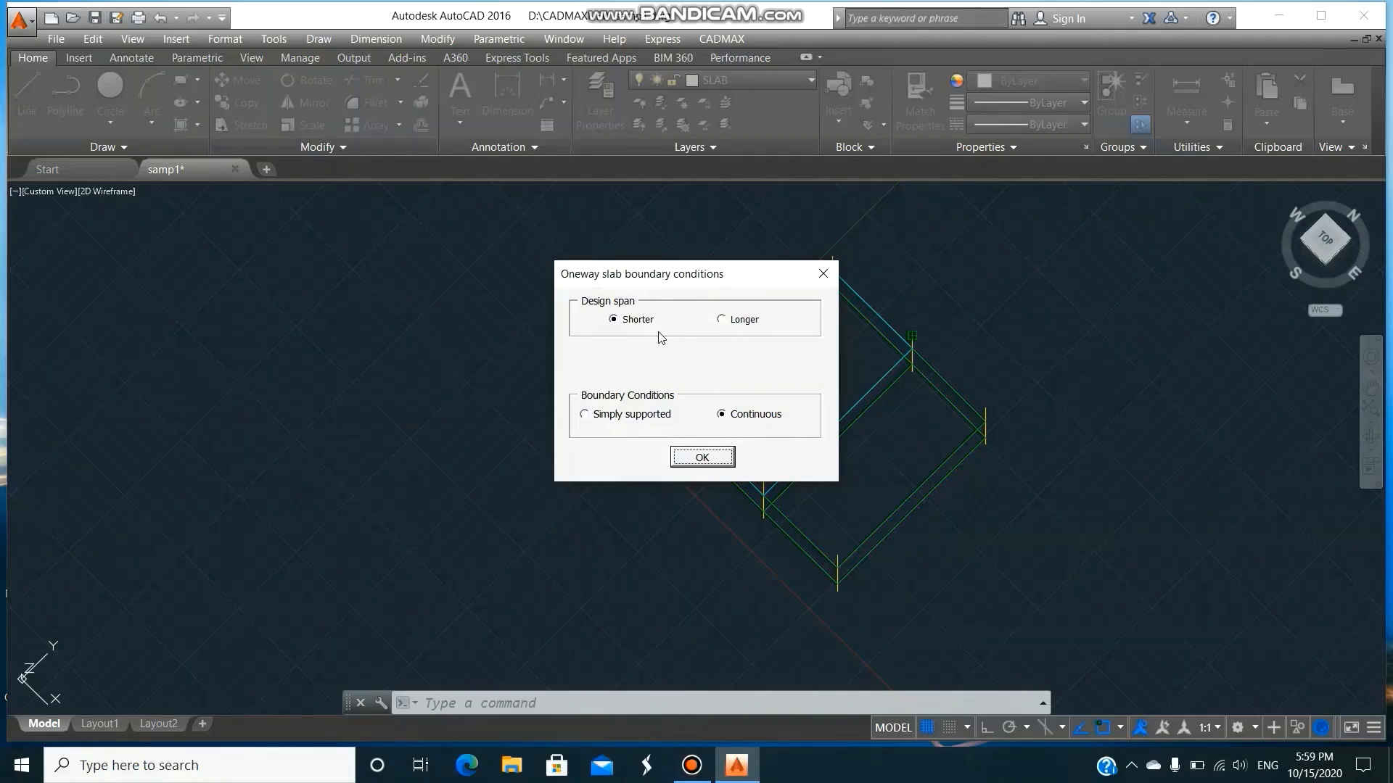
click(719, 458)
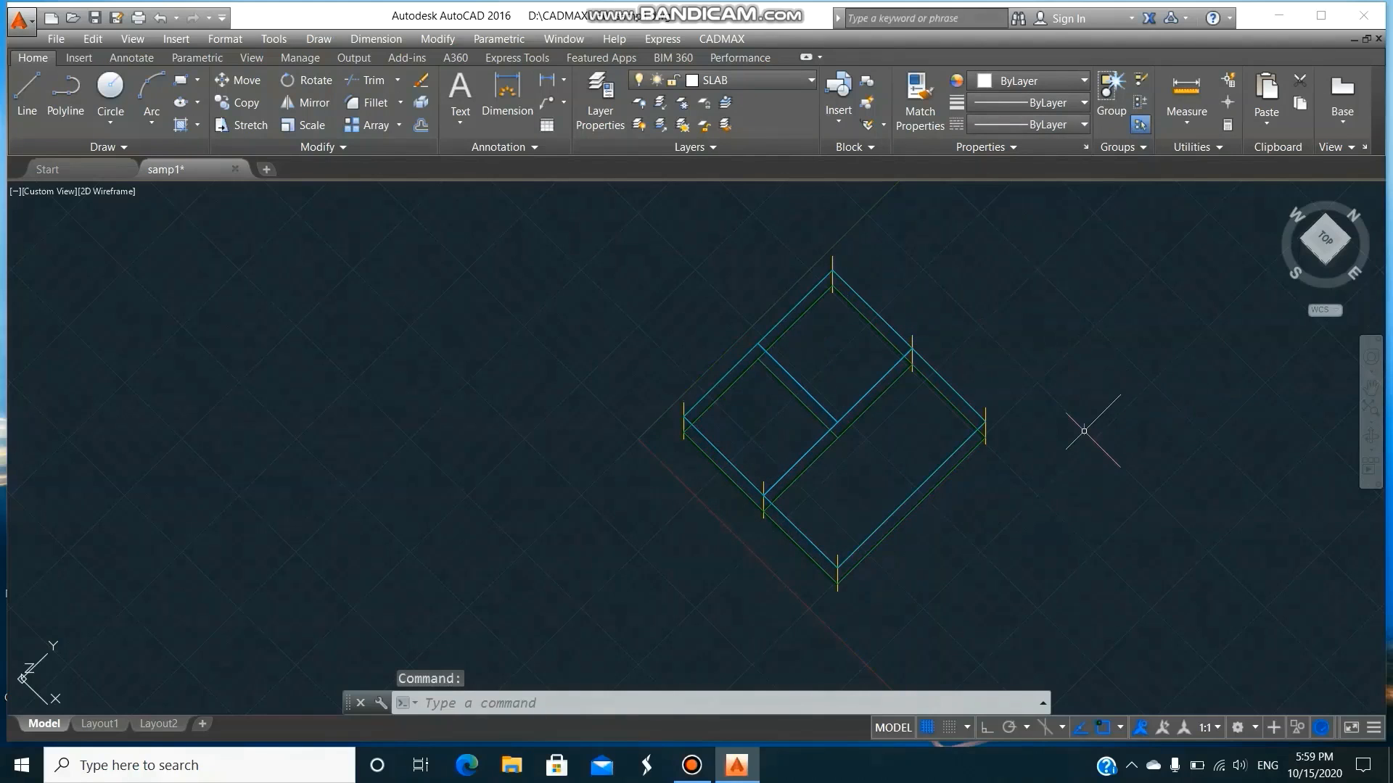
- Start a wall on the layer WALL along the short outer beam of the smaller panel, between its two column tops
click(724, 40)
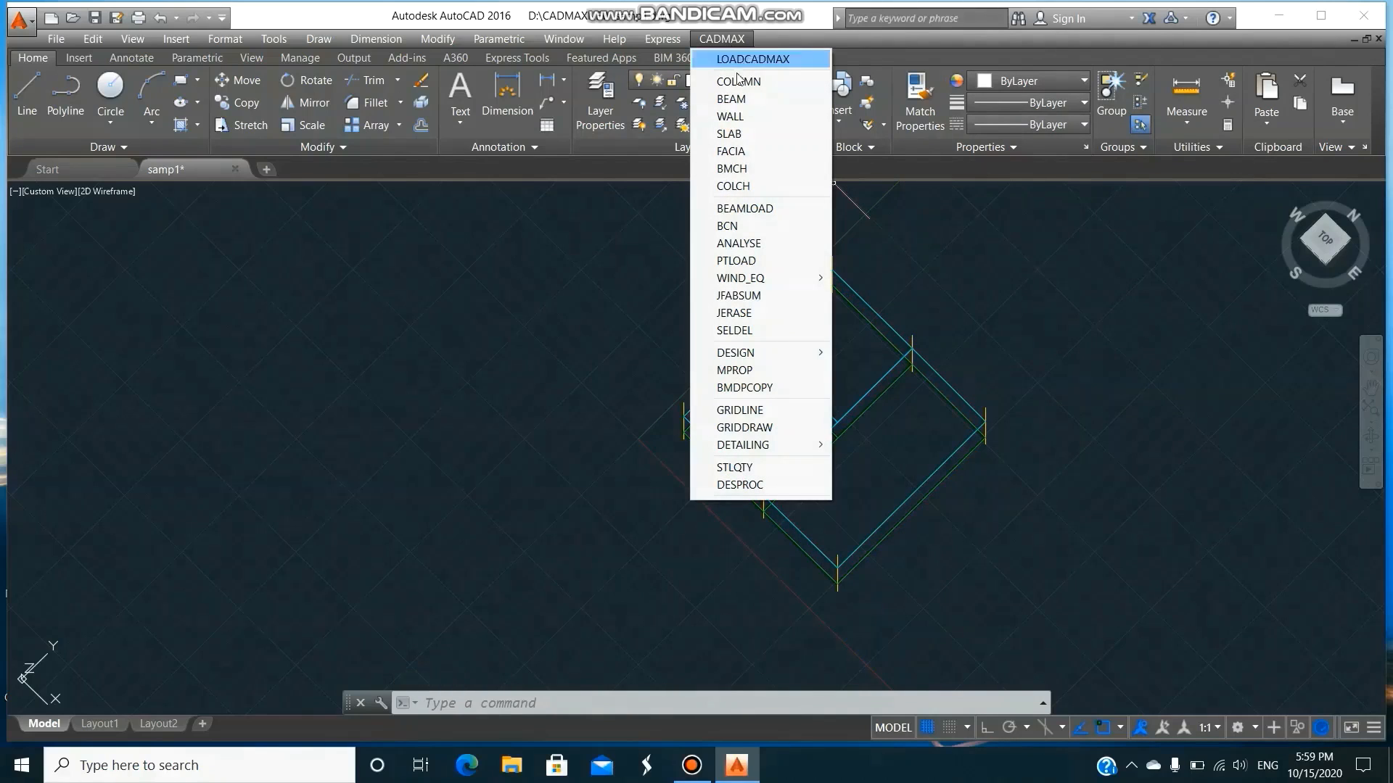
click(755, 116)
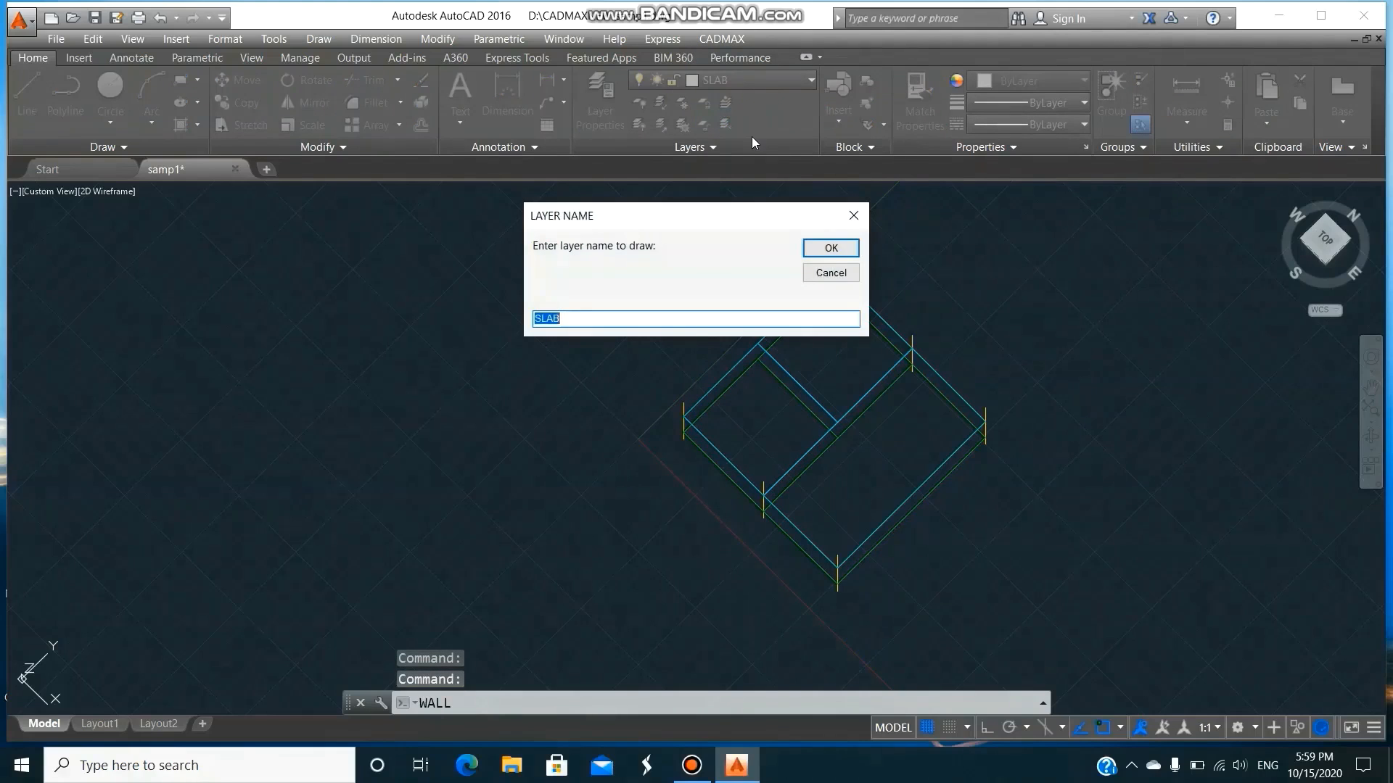
text(WALL)
click(827, 248)
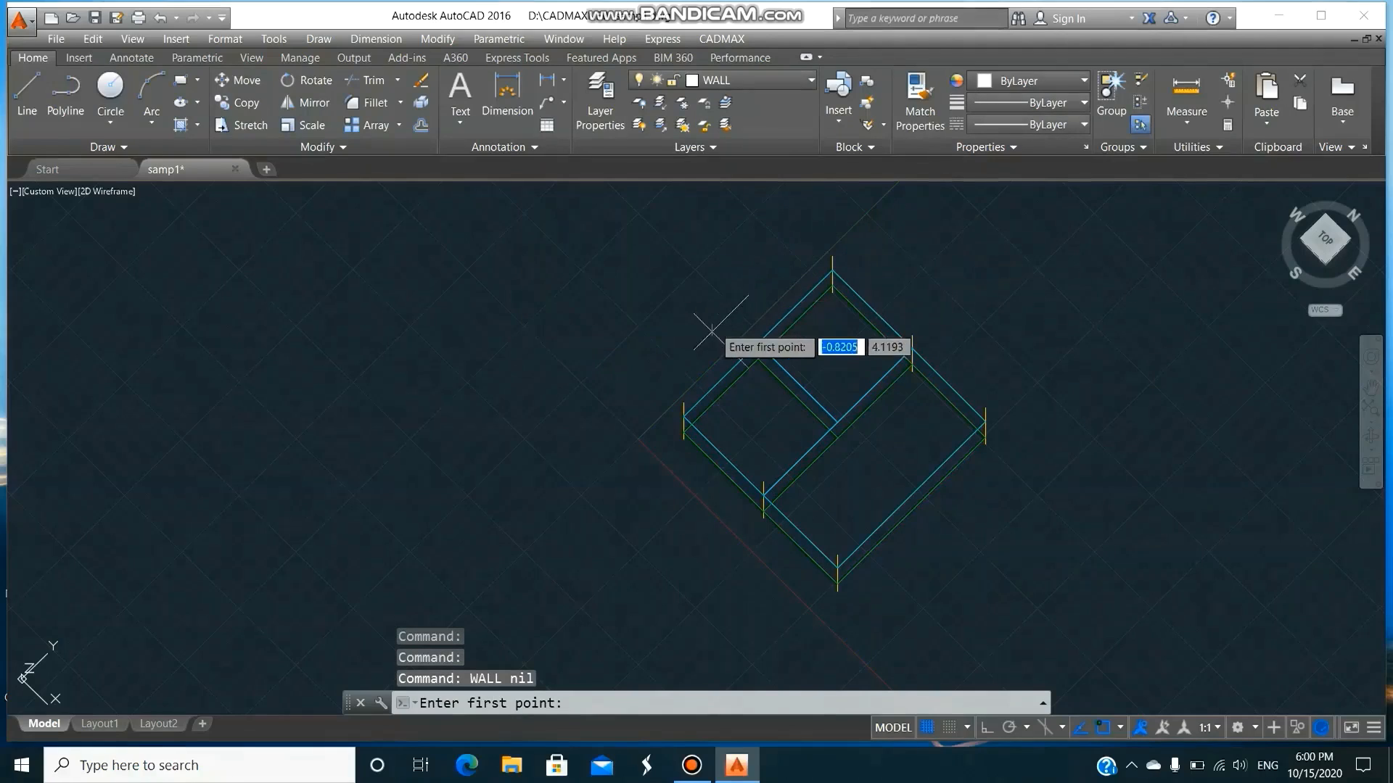
click(686, 403)
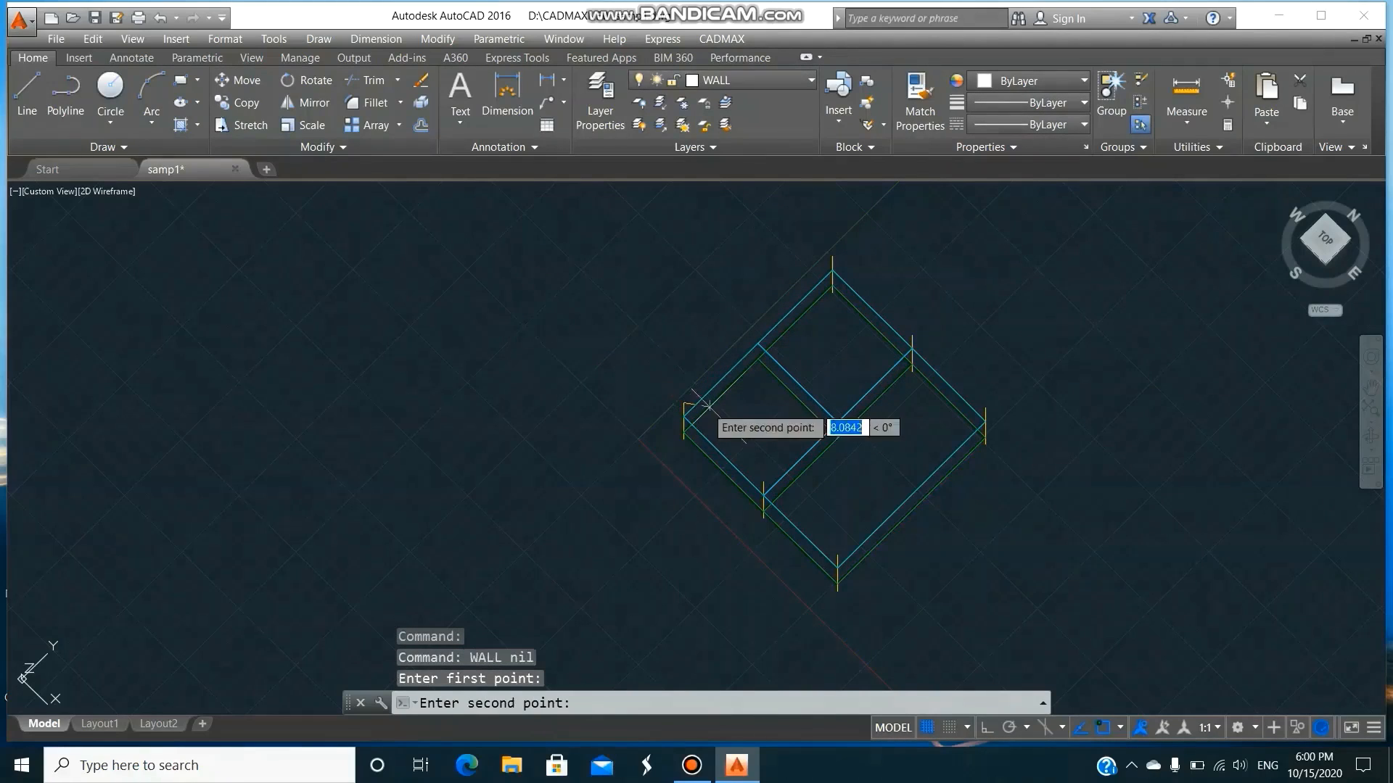
click(762, 466)
- Set the wall's start and end elevations to 5 m and both heights to 2.7 m, with no further openings
drag(729, 291, 666, 323)
text(5)
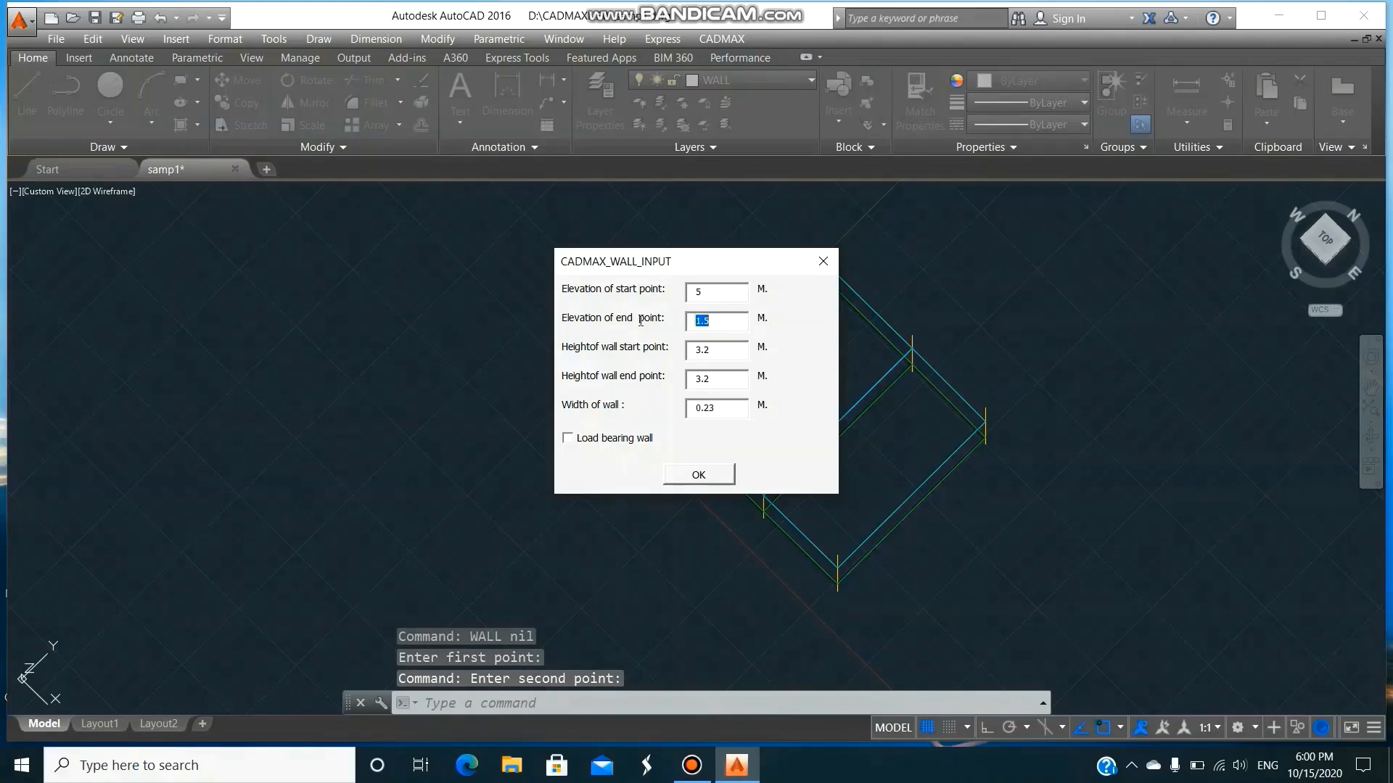
text(5)
key(Tab)
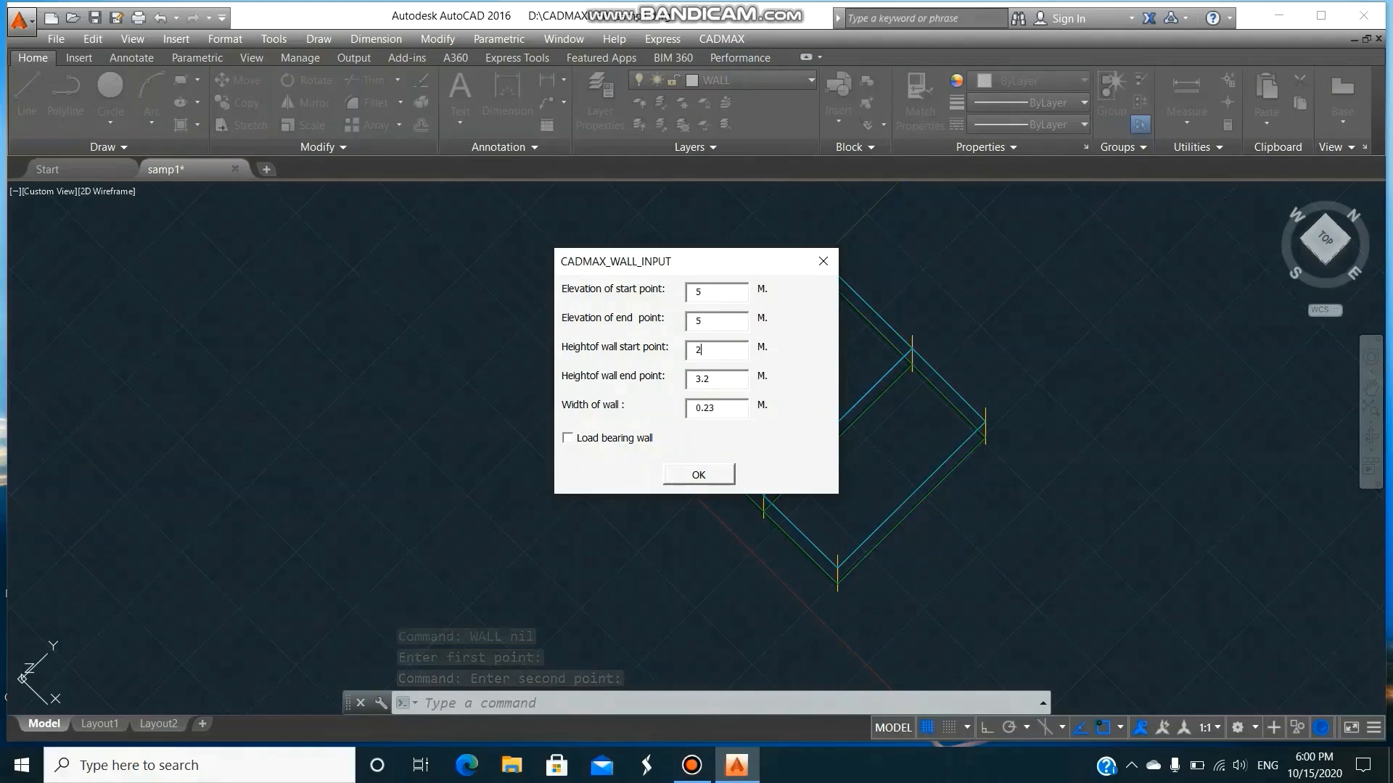
text(2.7)
drag(720, 382, 668, 380)
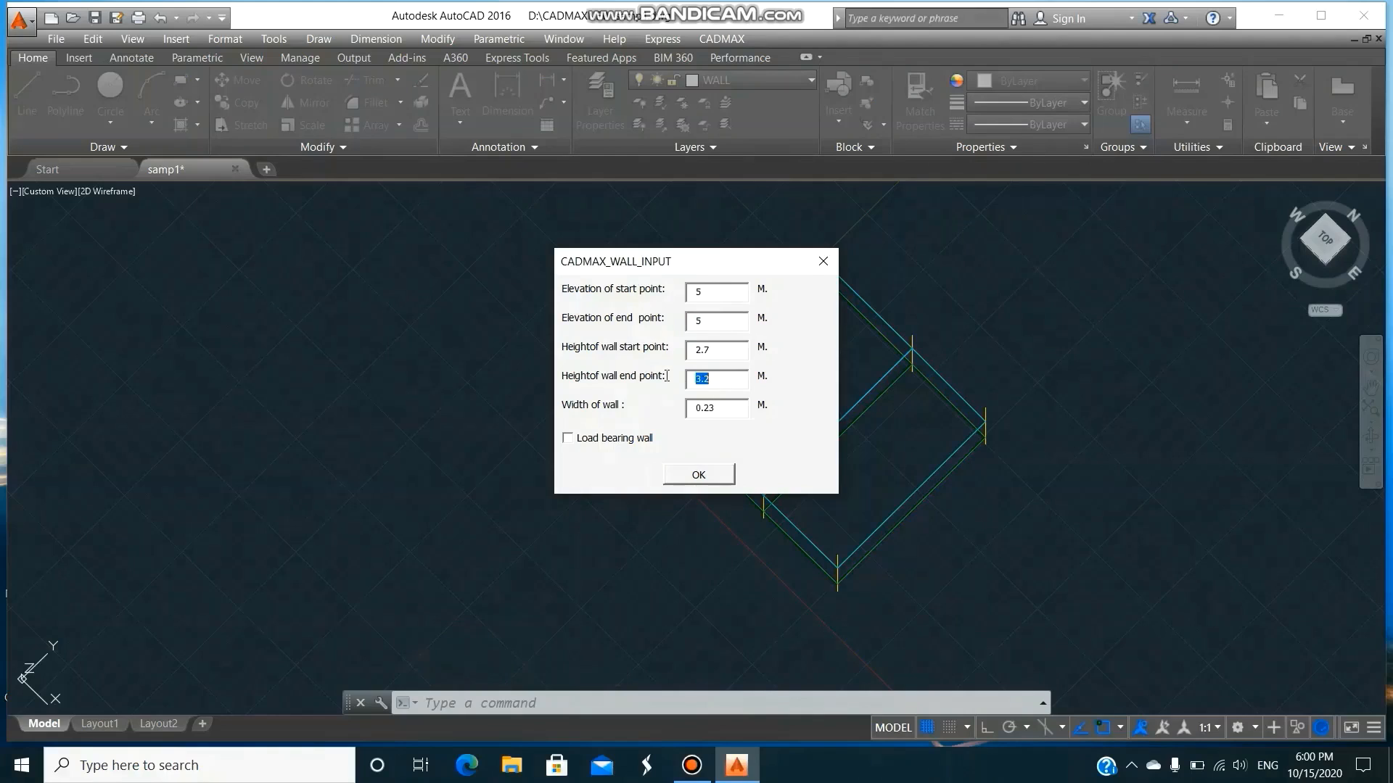
text(2.7)
click(724, 477)
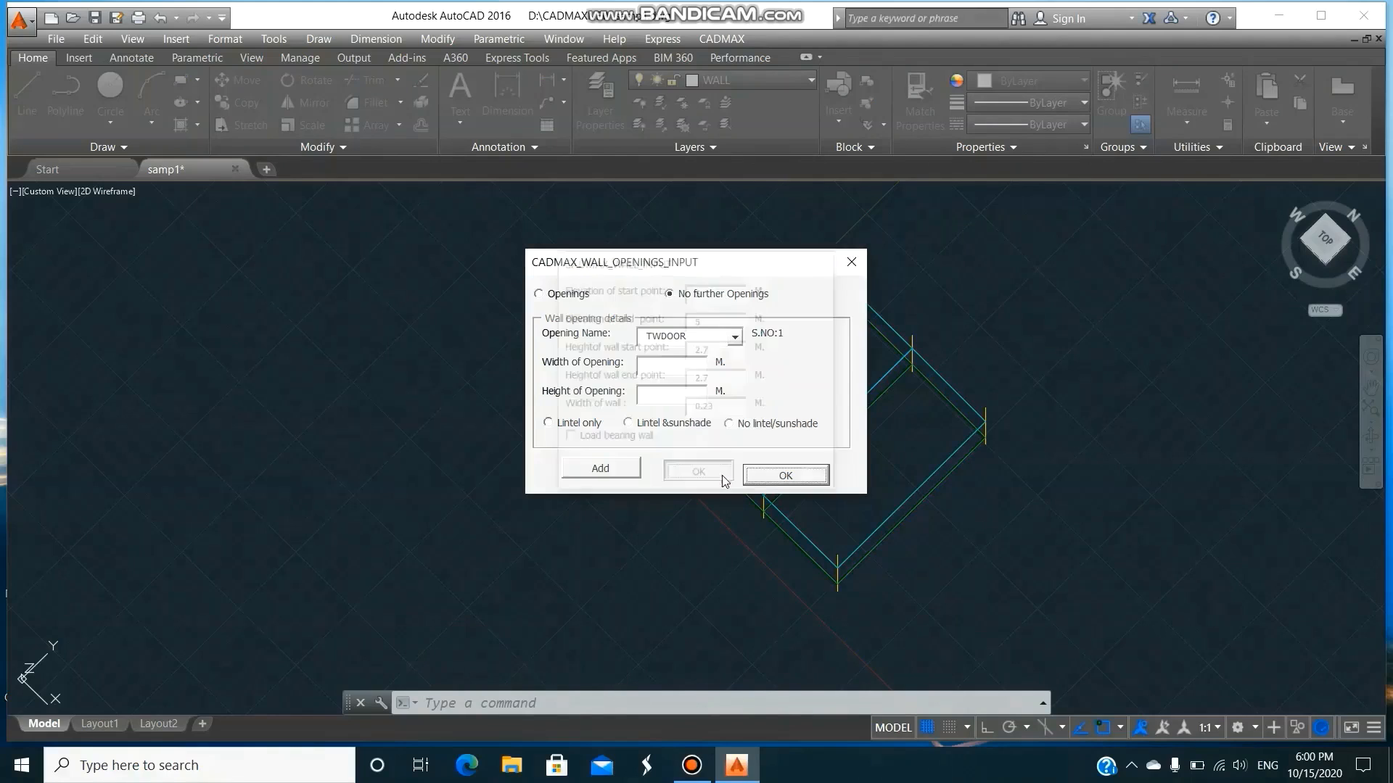
click(786, 475)
- Copy the new wall from its middle column end onto the parallel interior beam and the opposite outer beam
text(CO)
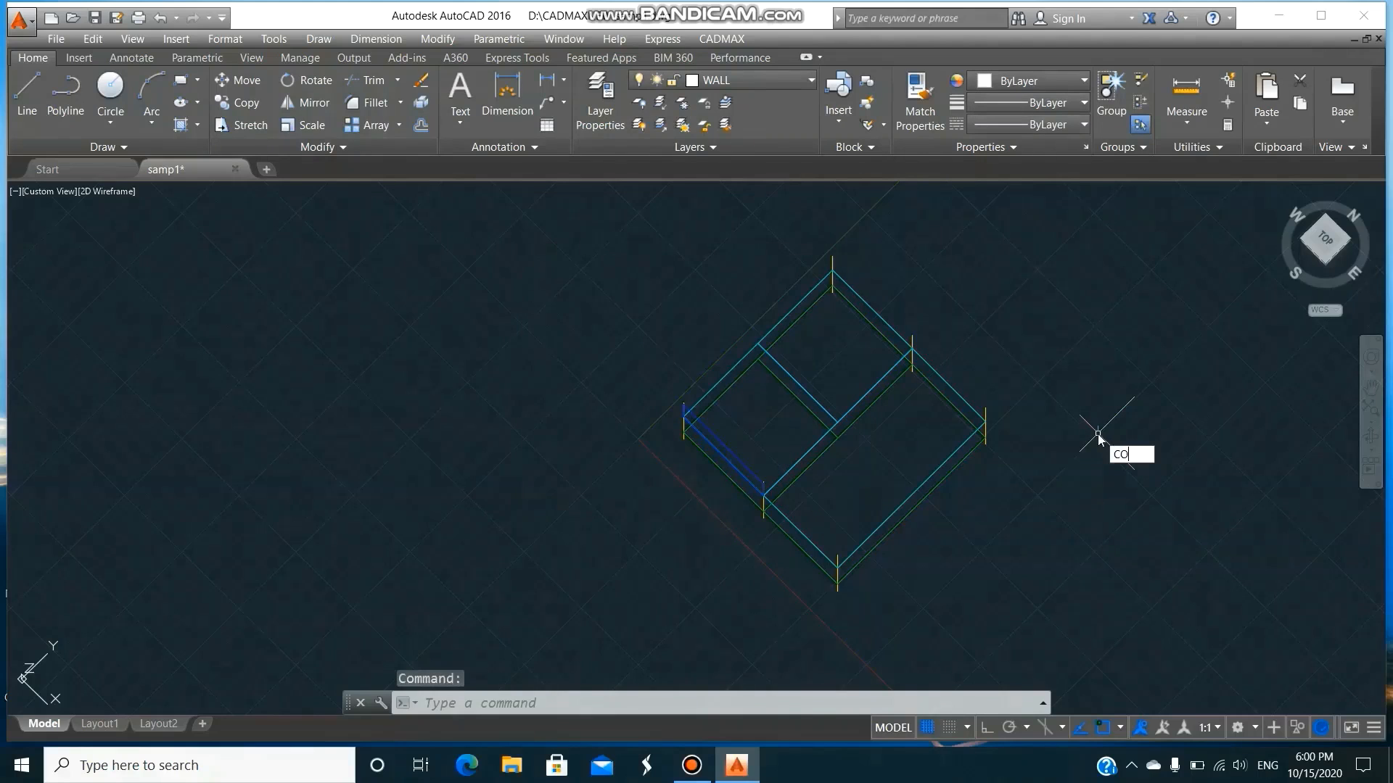
key(Return)
text(L)
key(Return)
key(Return)
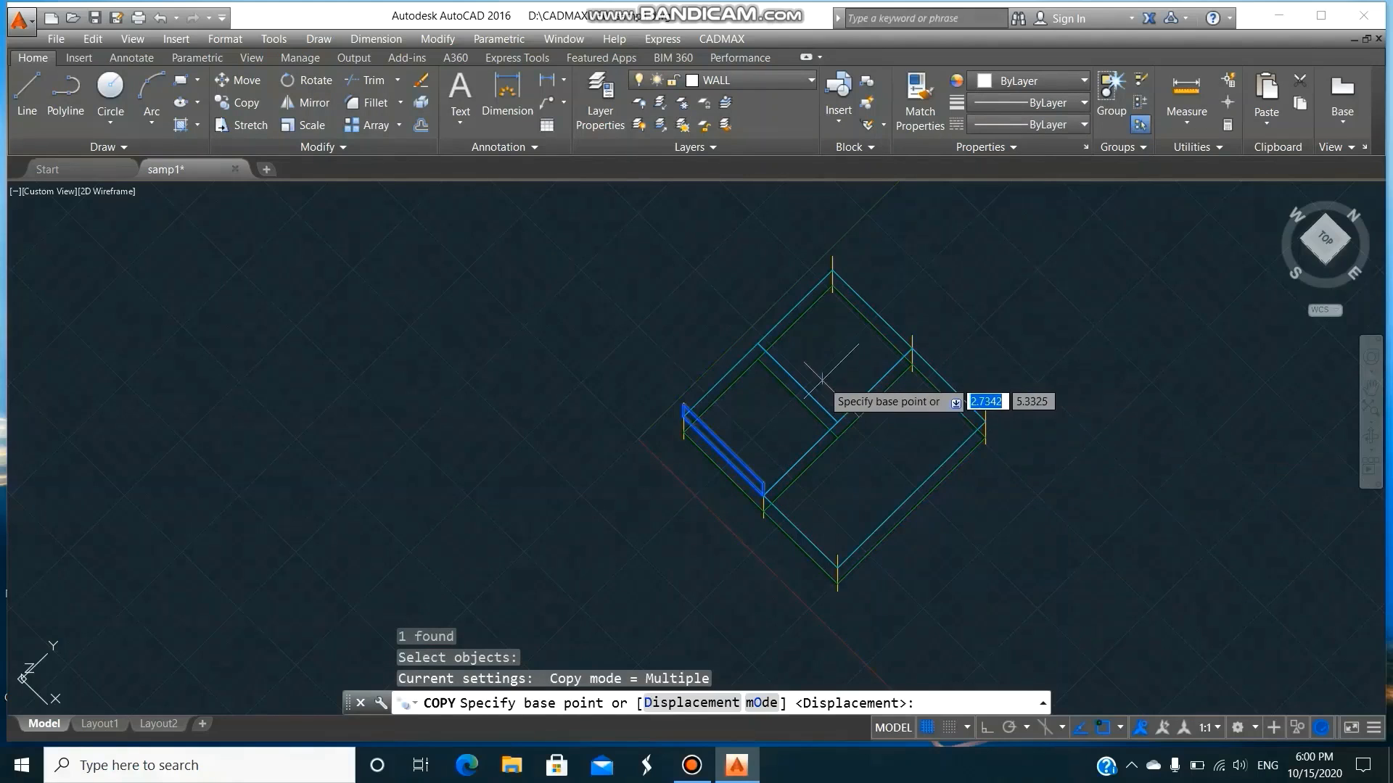
click(762, 494)
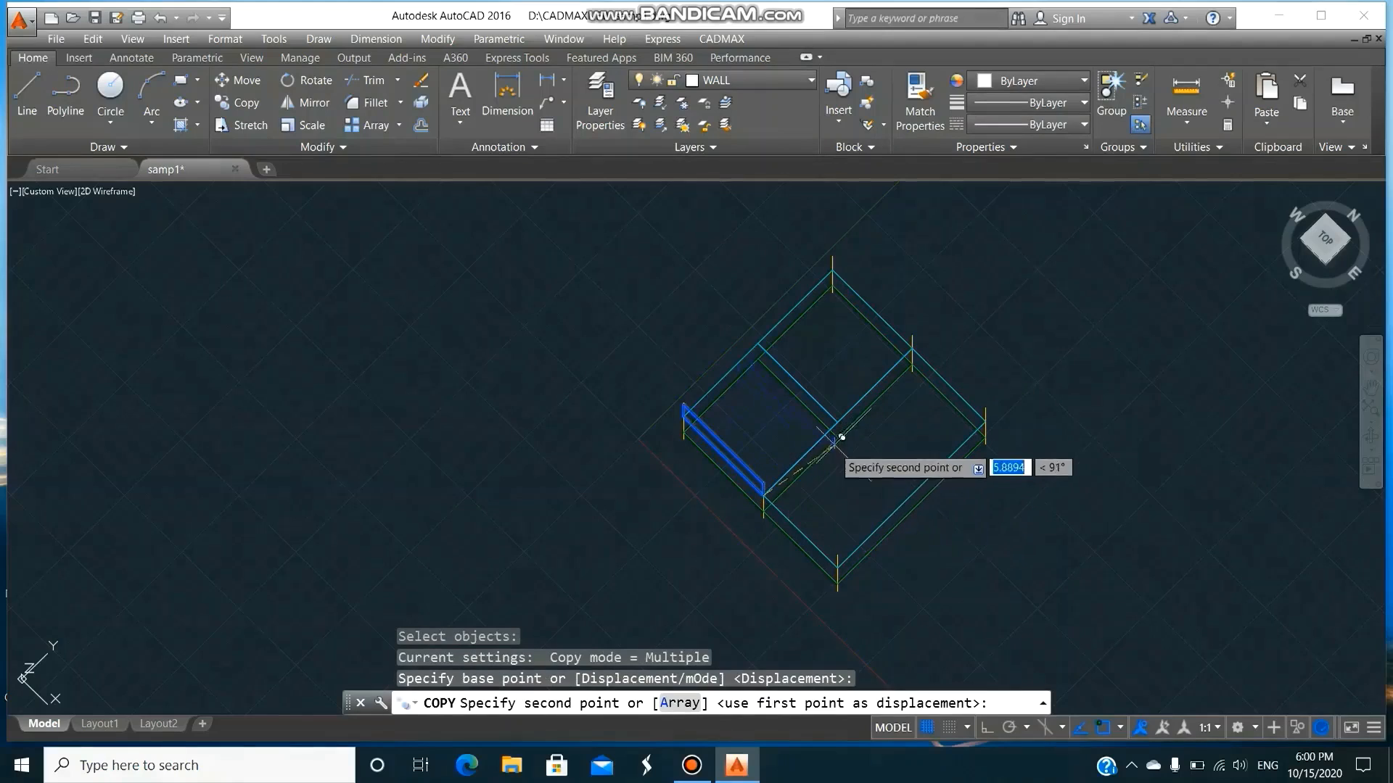
click(912, 348)
key(Return)
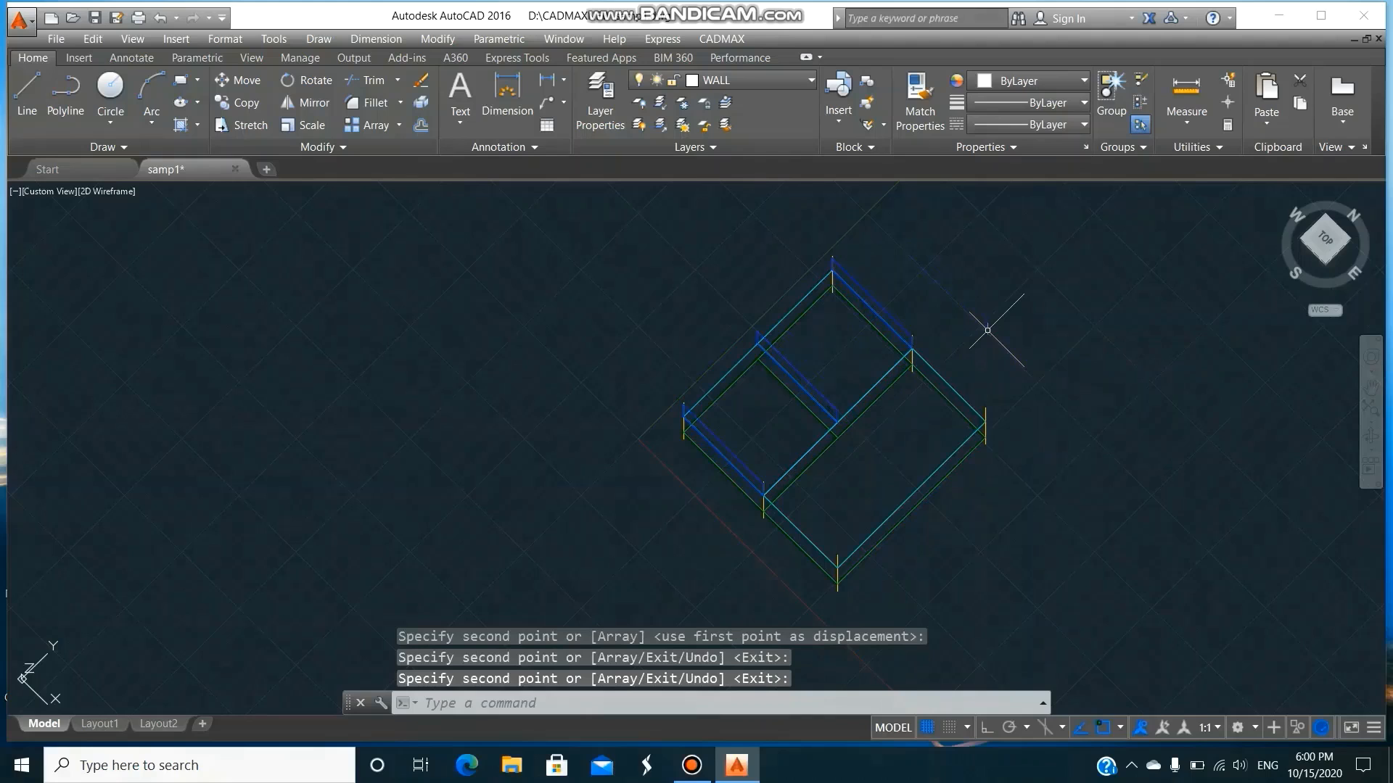
- Add a wall on the layer WALL along the large panel's adjoining short outer beam, keeping 5 m elevation, 2.7 m height and no openings
text(WALL)
key(Return)
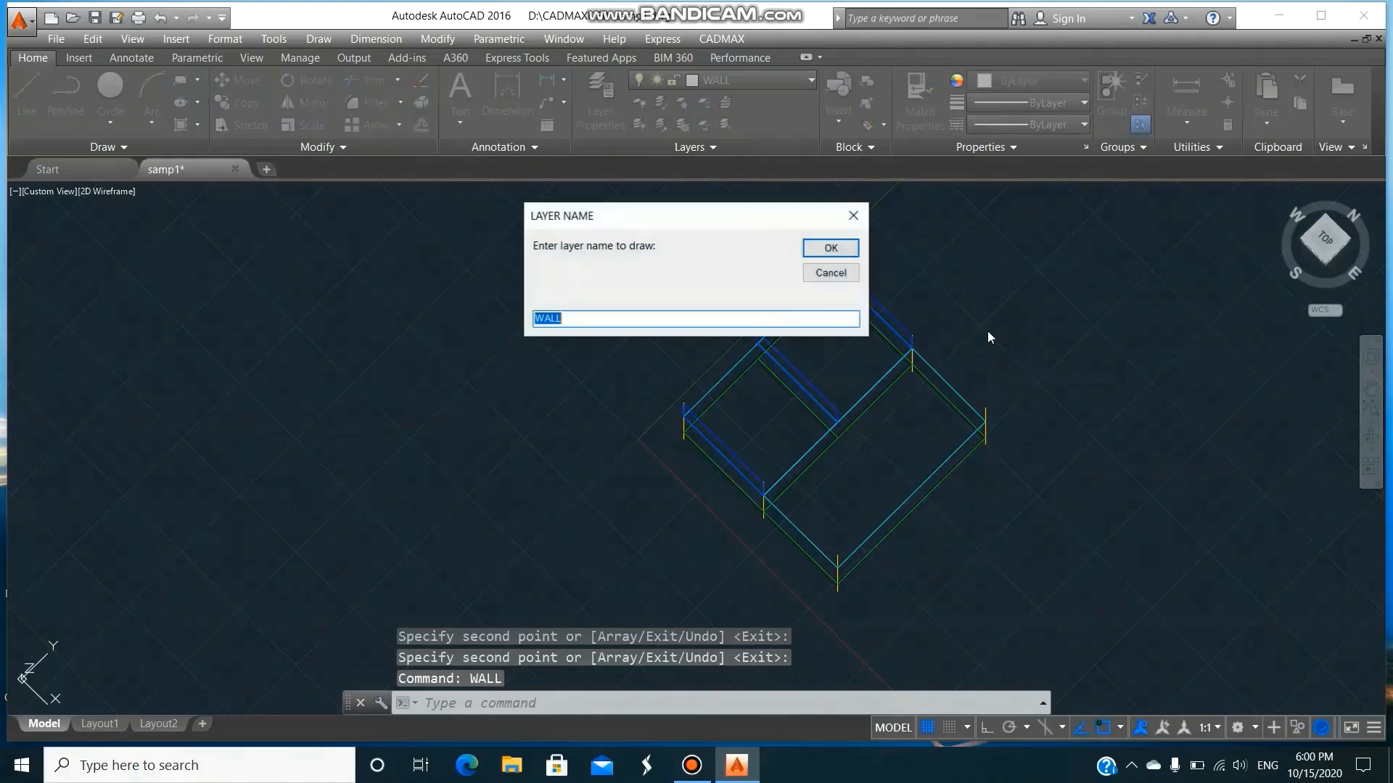
text(WALL)
key(Return)
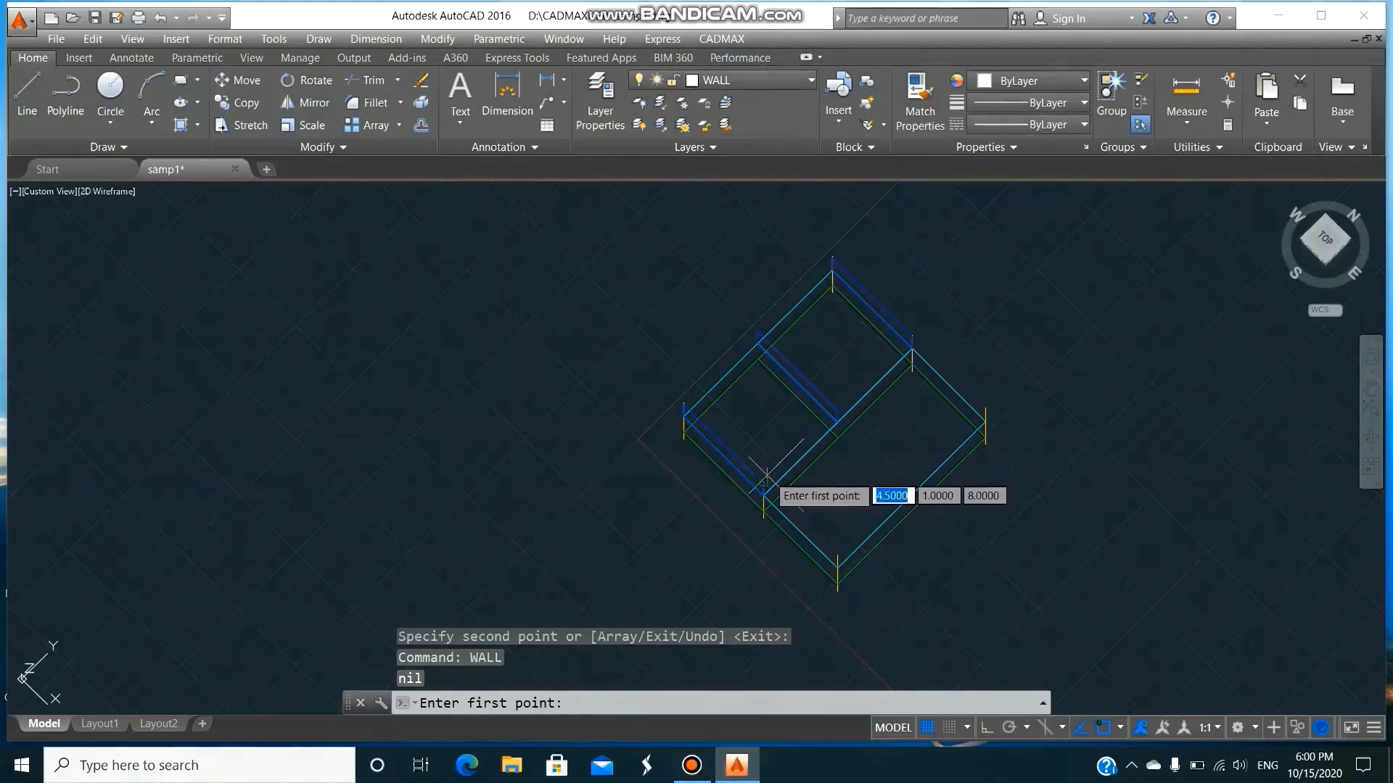
click(765, 490)
click(837, 555)
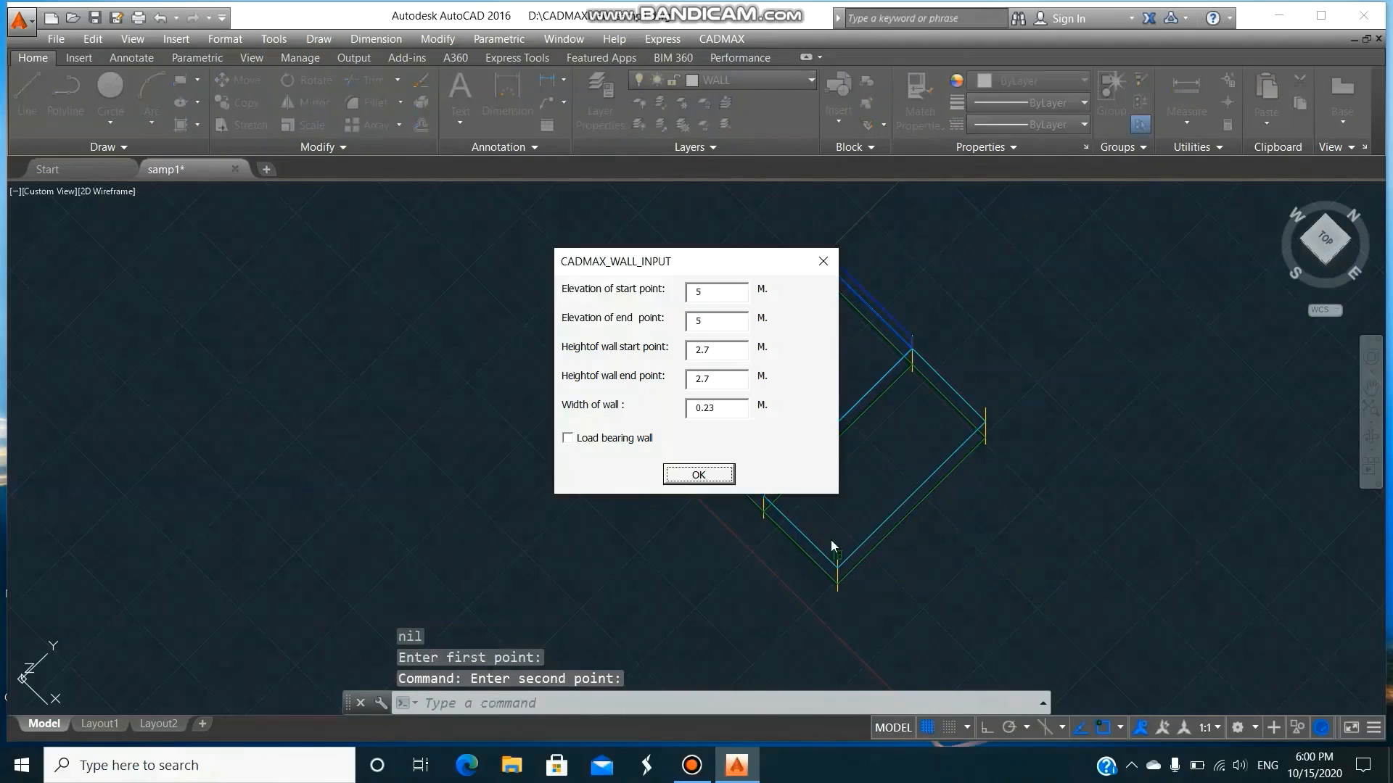
click(698, 472)
click(783, 475)
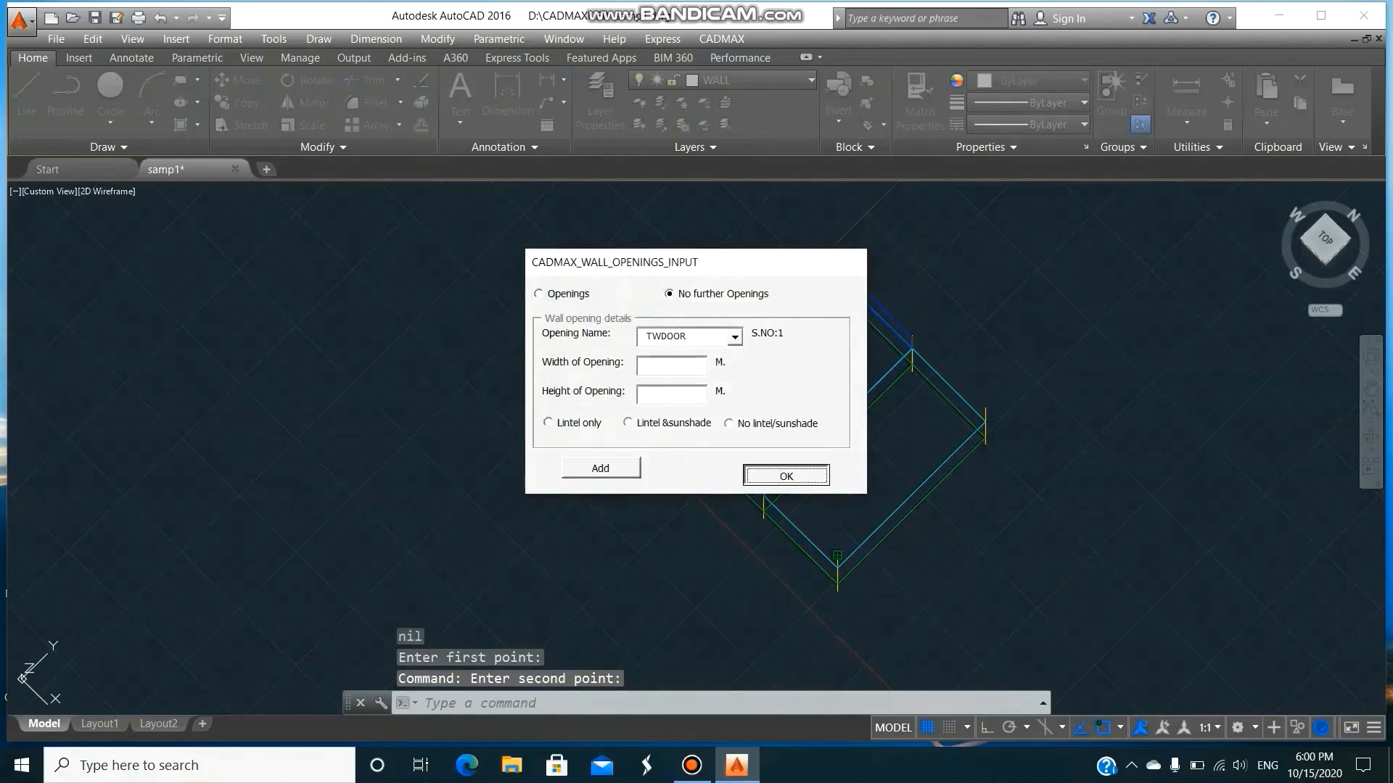
- Copy the latest wall from its corner column to the opposite corner column, onto the large panel's other short beam
text(CO)
key(Return)
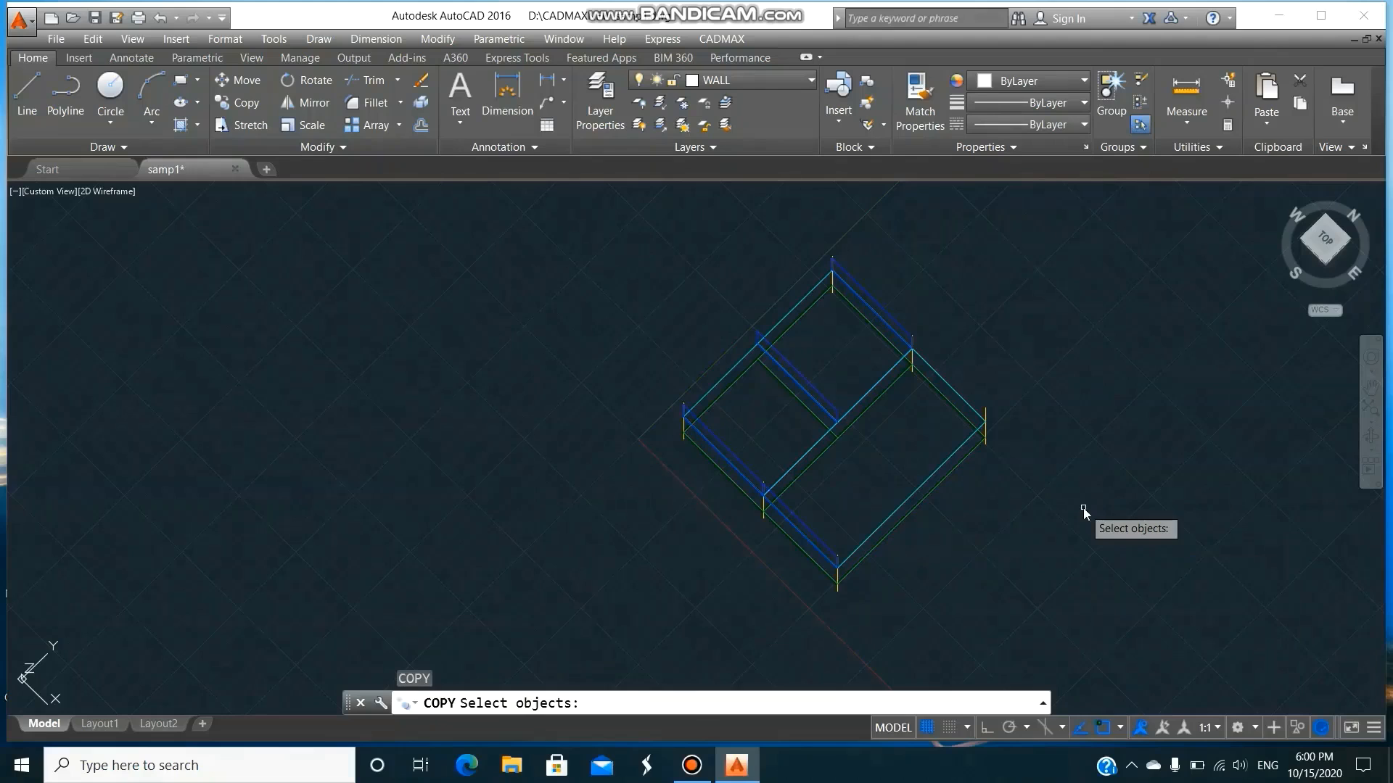
text(L)
key(Return)
key(Return)
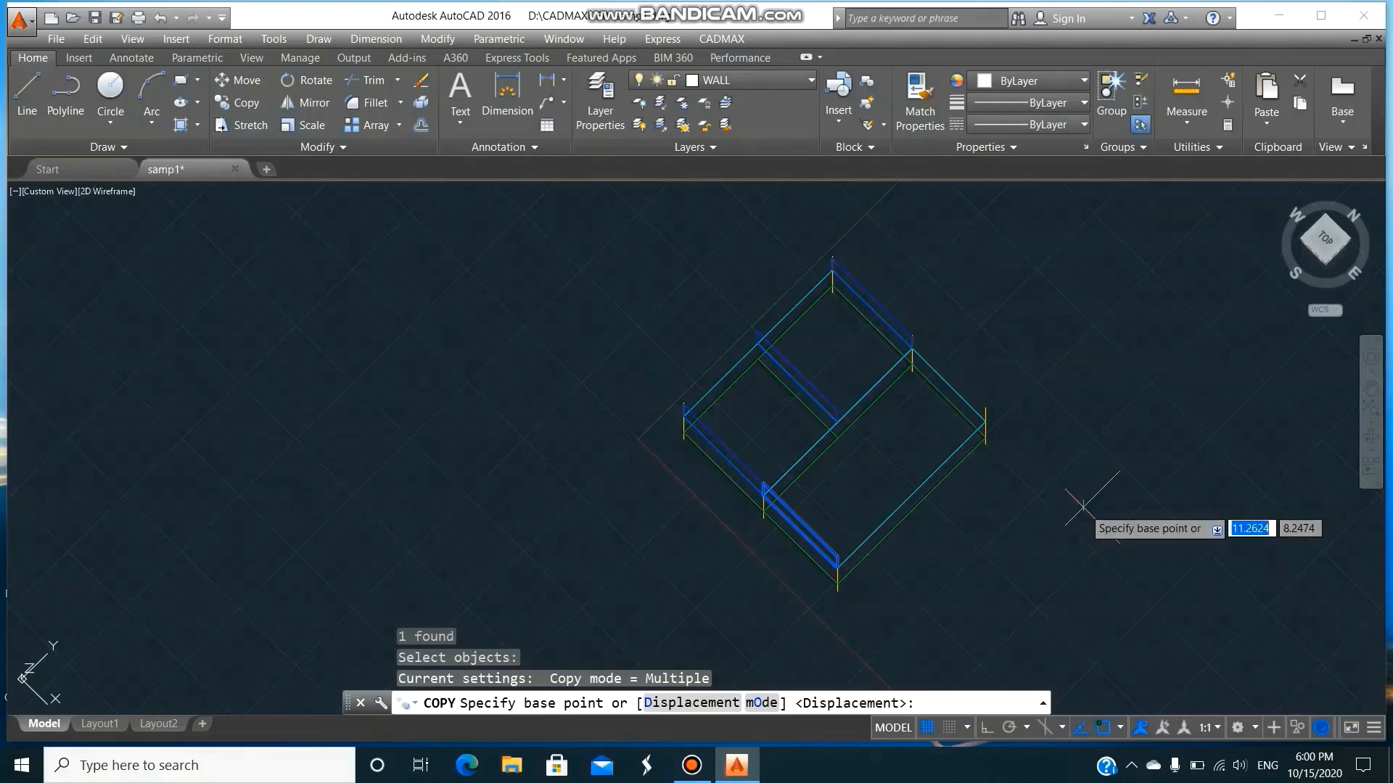
click(838, 566)
click(989, 410)
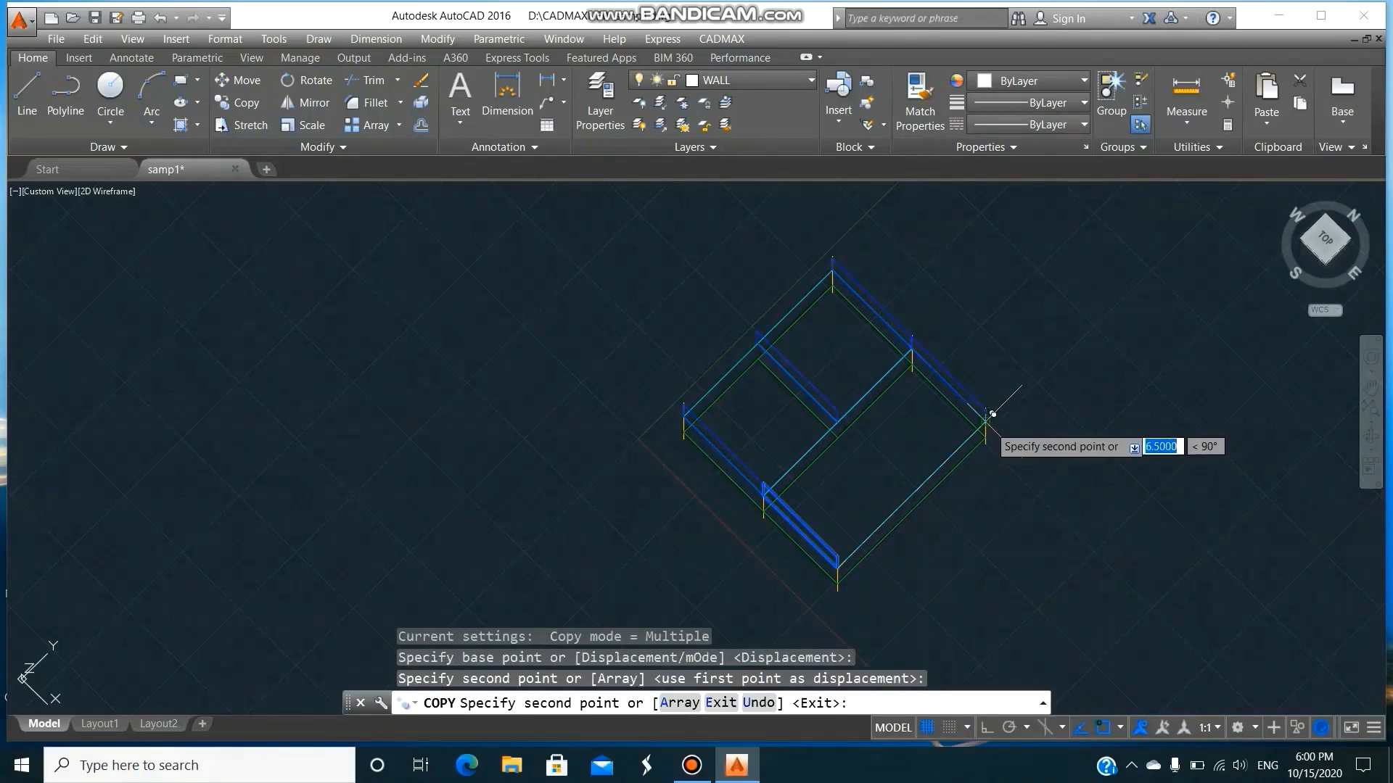
key(Return)
- Add a wall on the layer WALL along the two small panels' shared outer side, at 5 m elevation, 2.7 m height and no further openings
text(WAL)
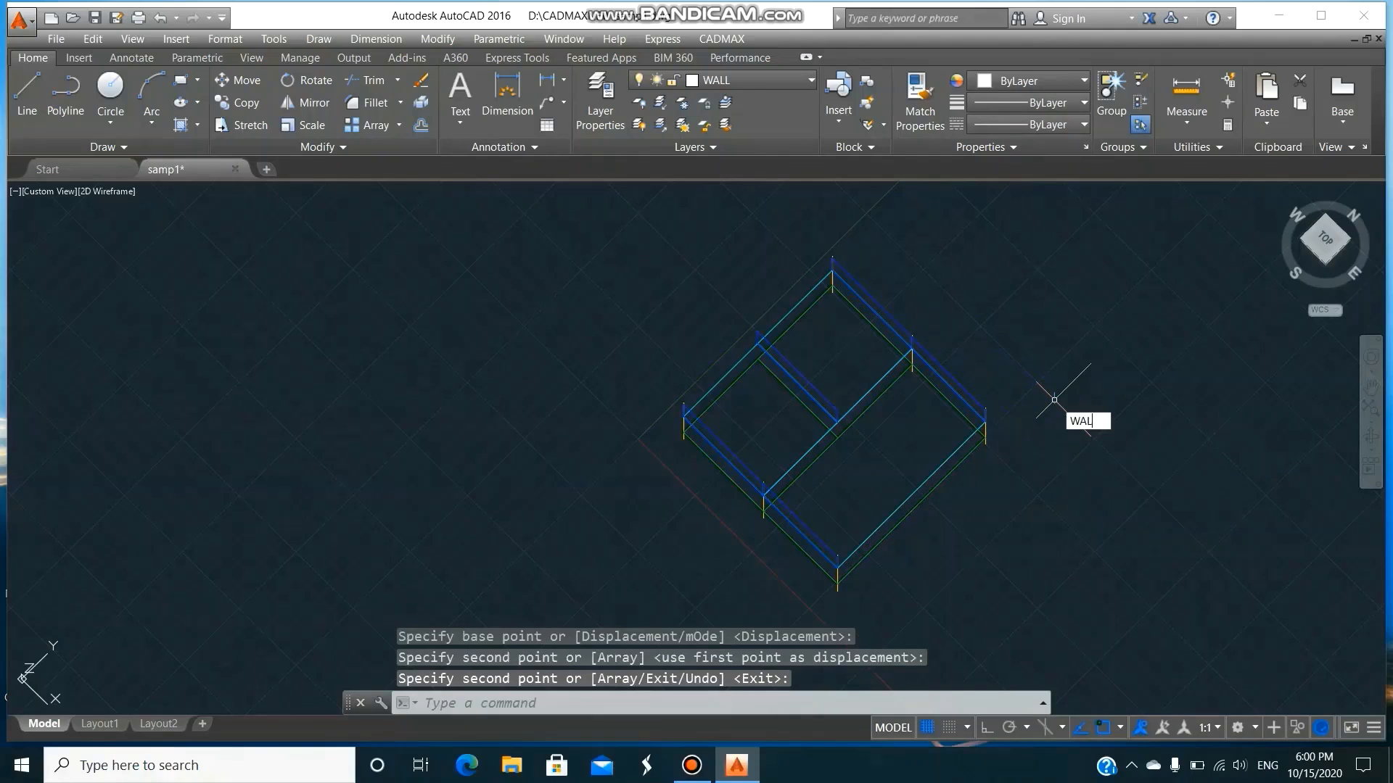
text(L)
key(Return)
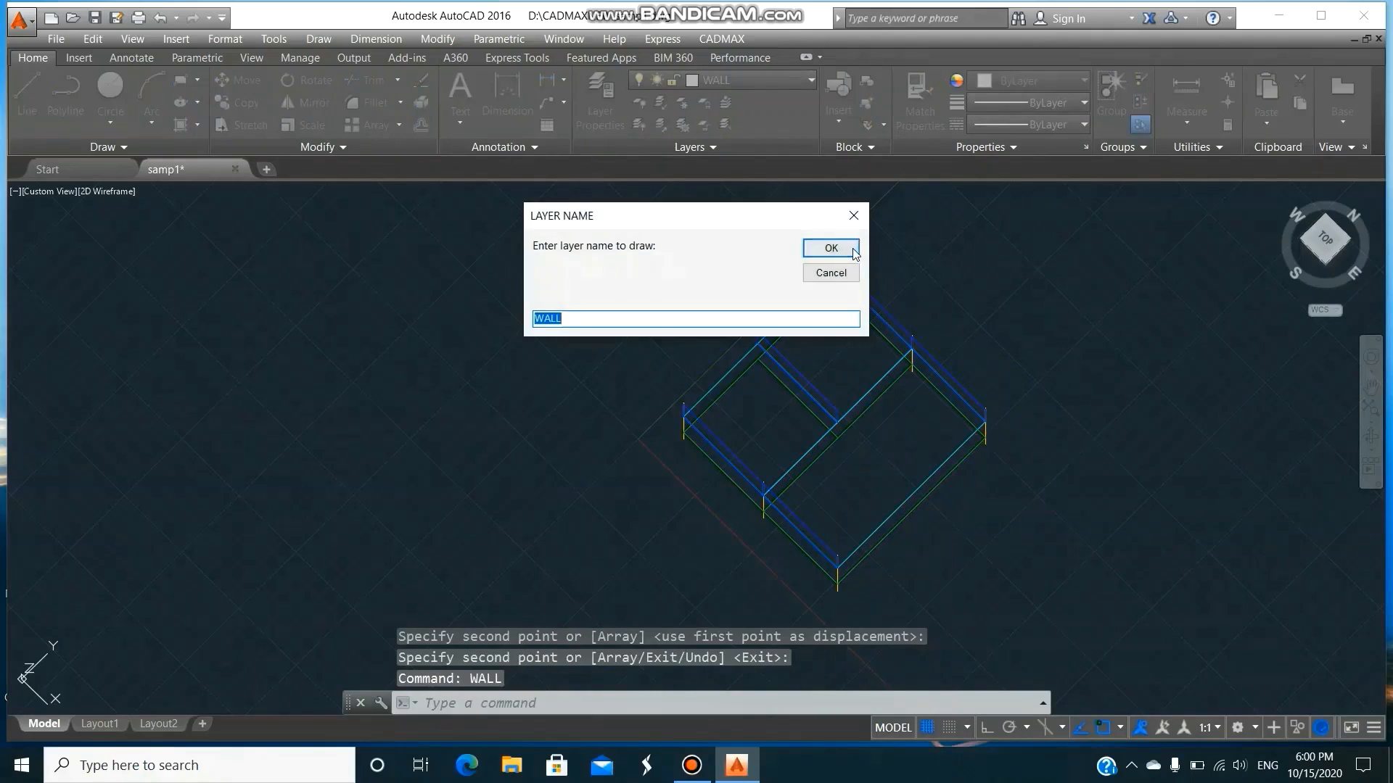
click(818, 248)
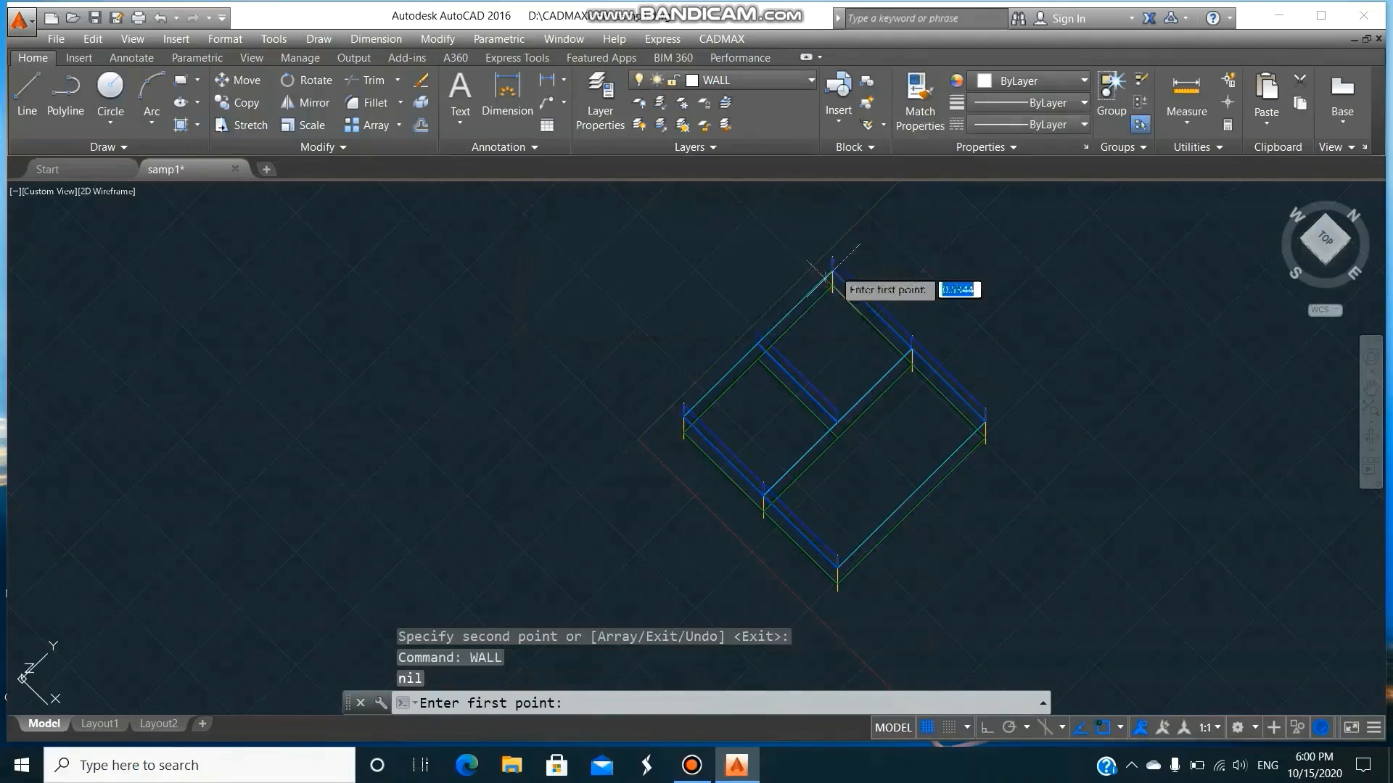
click(683, 408)
click(827, 250)
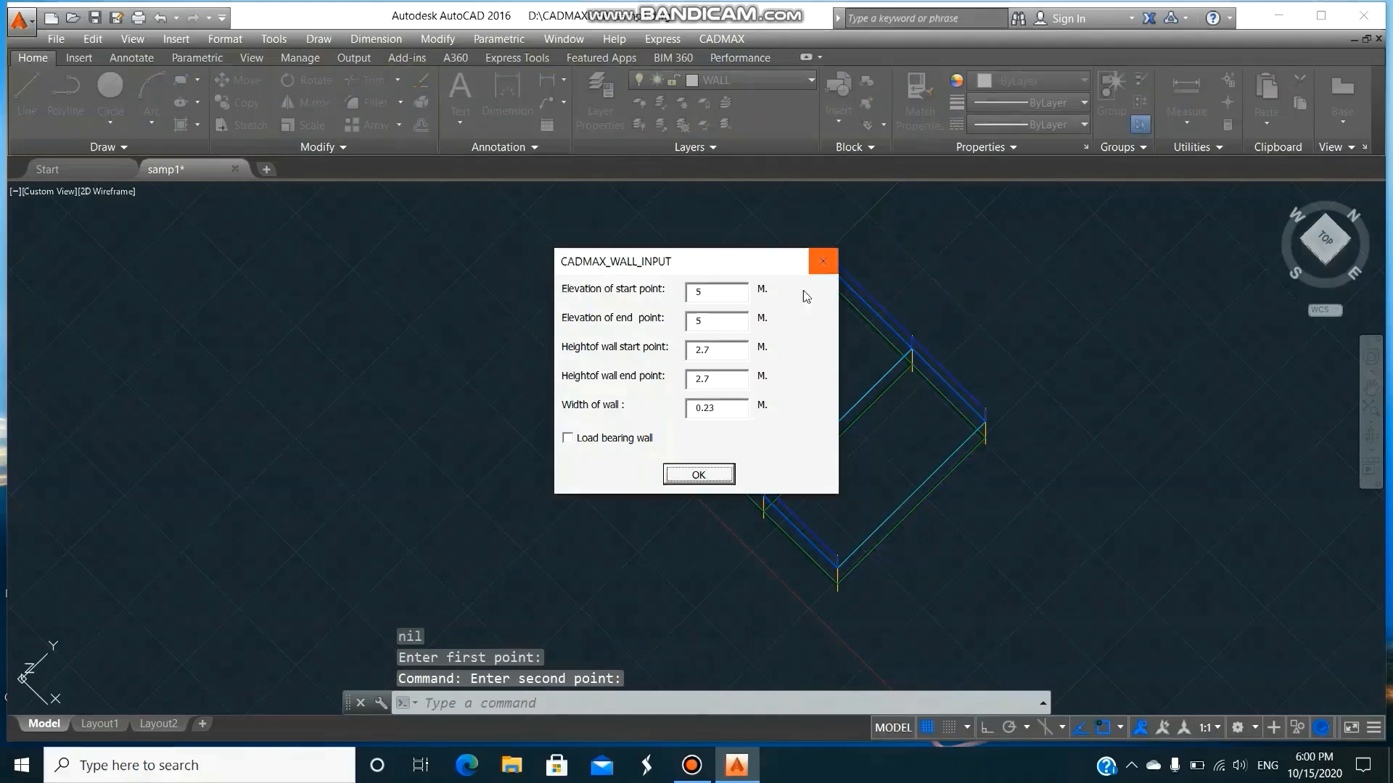
click(714, 476)
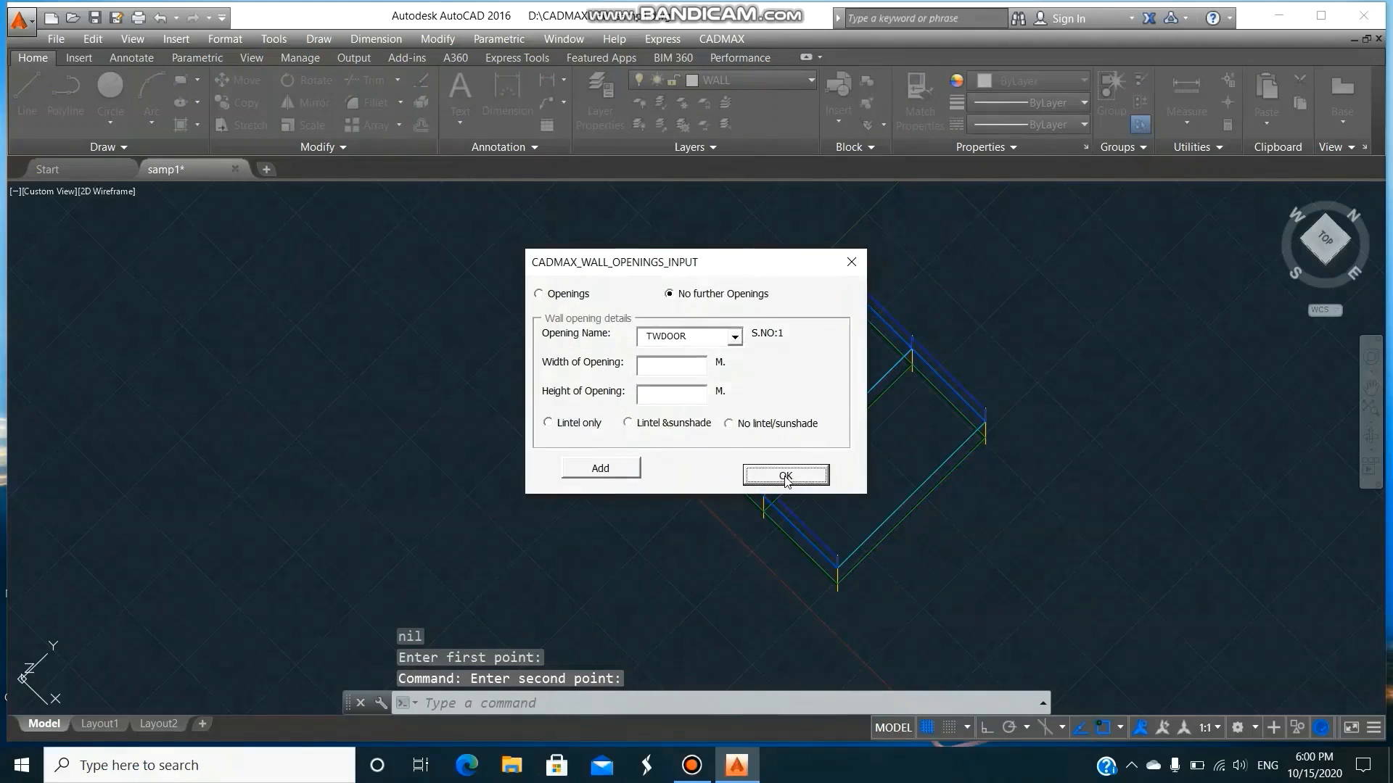
click(786, 477)
- Copy the latest wall from its corner column onto the parallel middle beam line and the large panel's opposite outer beam
text(co)
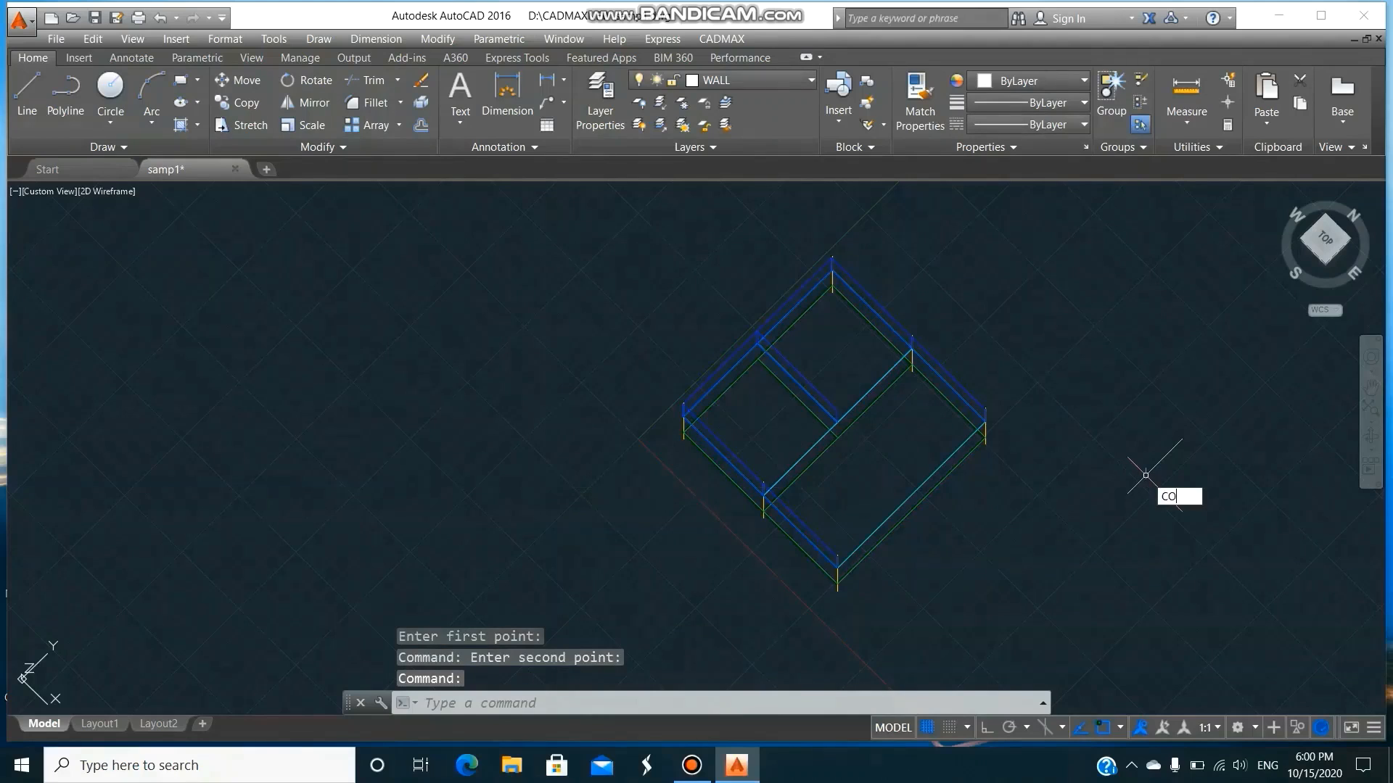
key(Return)
text(l)
key(Return)
key(Return)
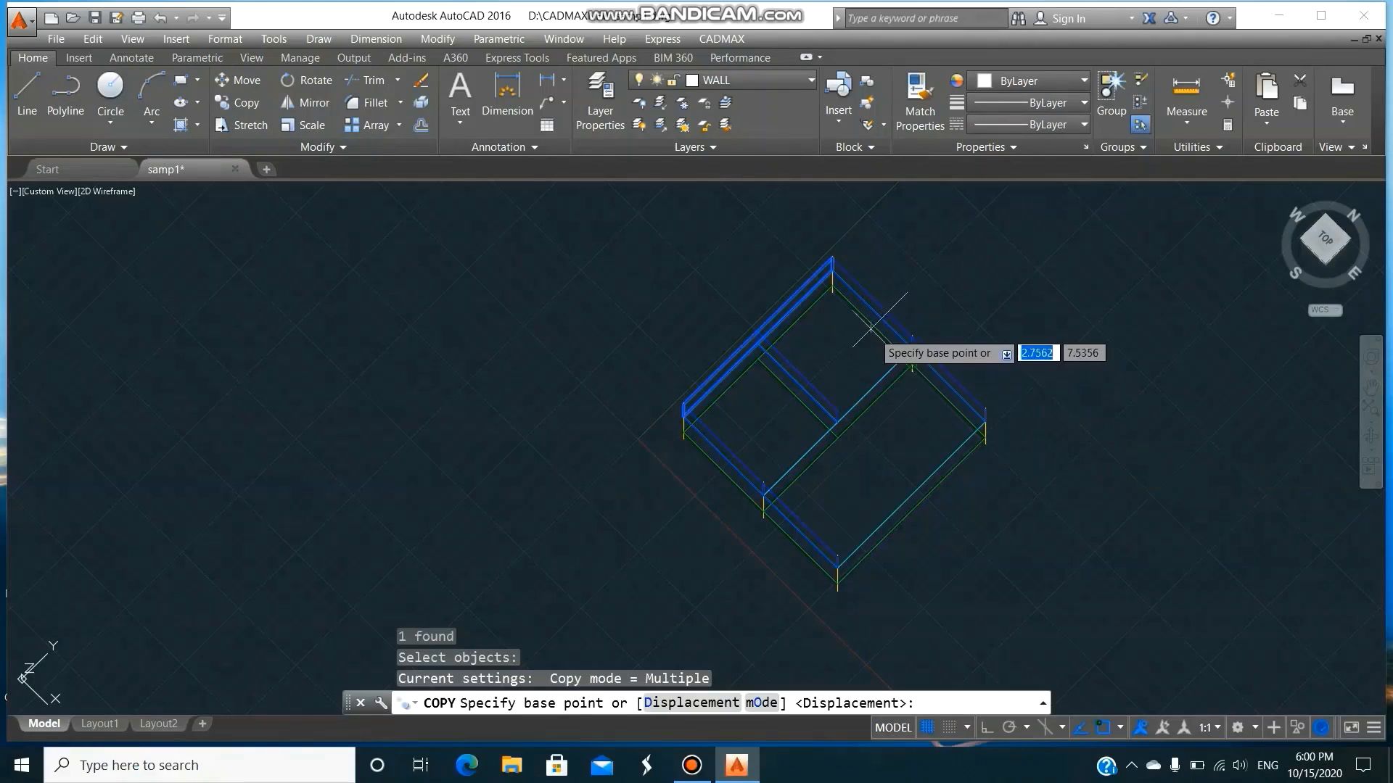
click(833, 274)
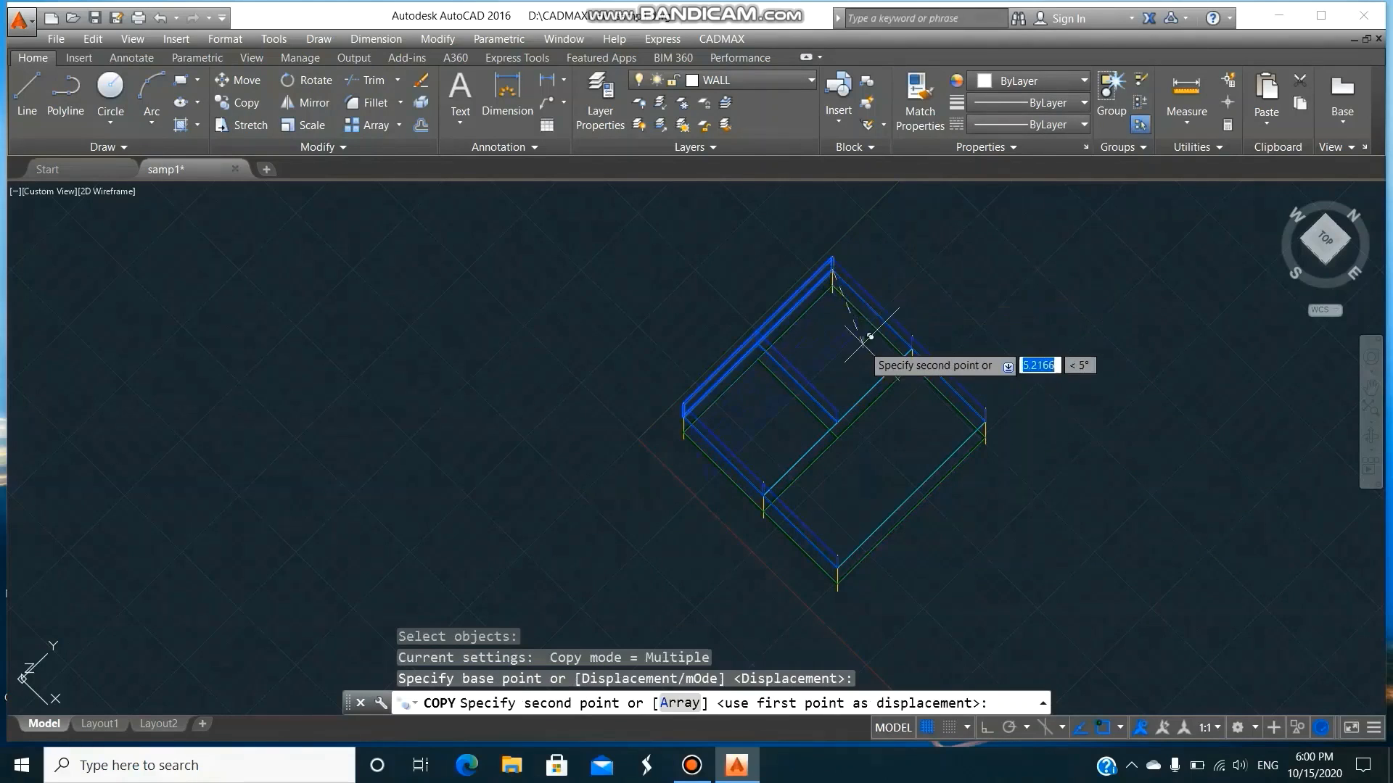
click(912, 338)
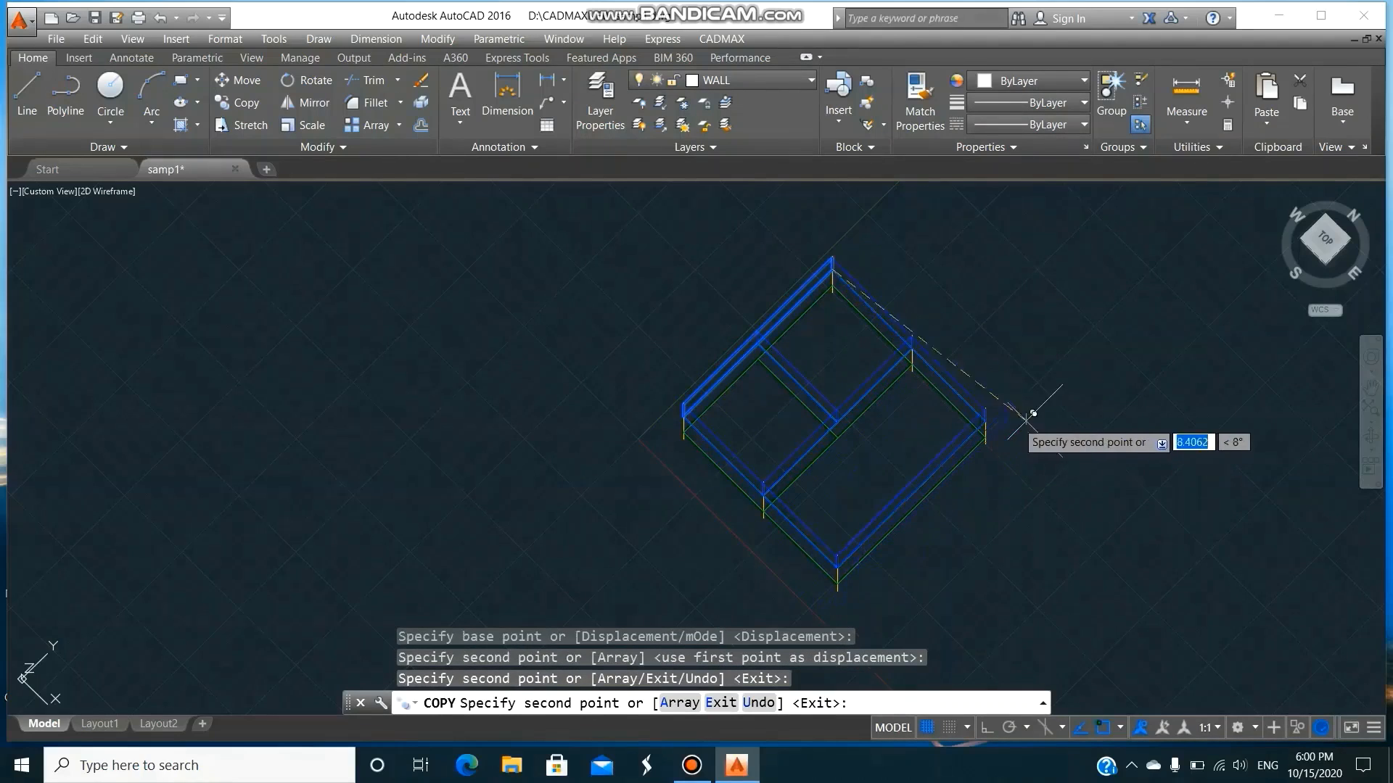
key(Return)
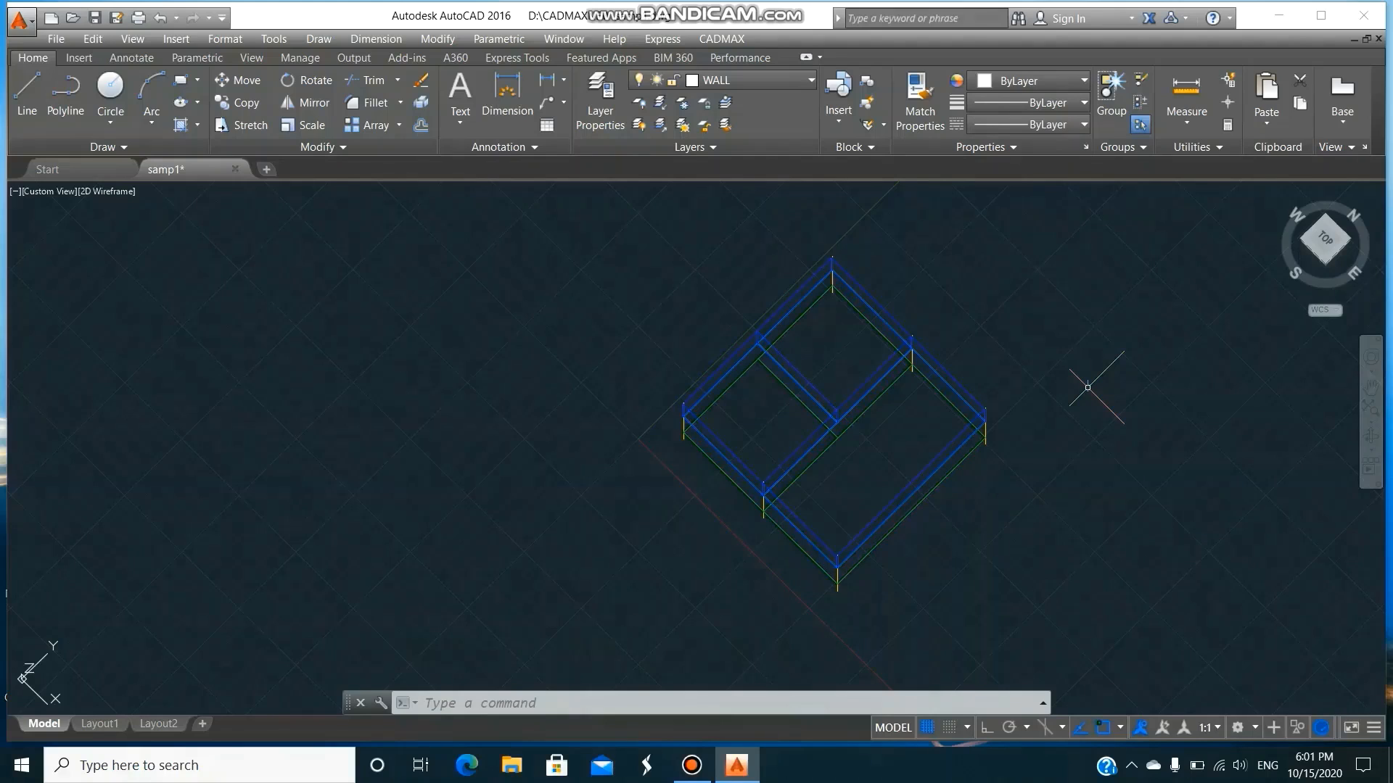
- Turn off the layers COLUMN, GBEAM and WALL, leaving the upper beams and slabs displayed
text(LA)
key(Return)
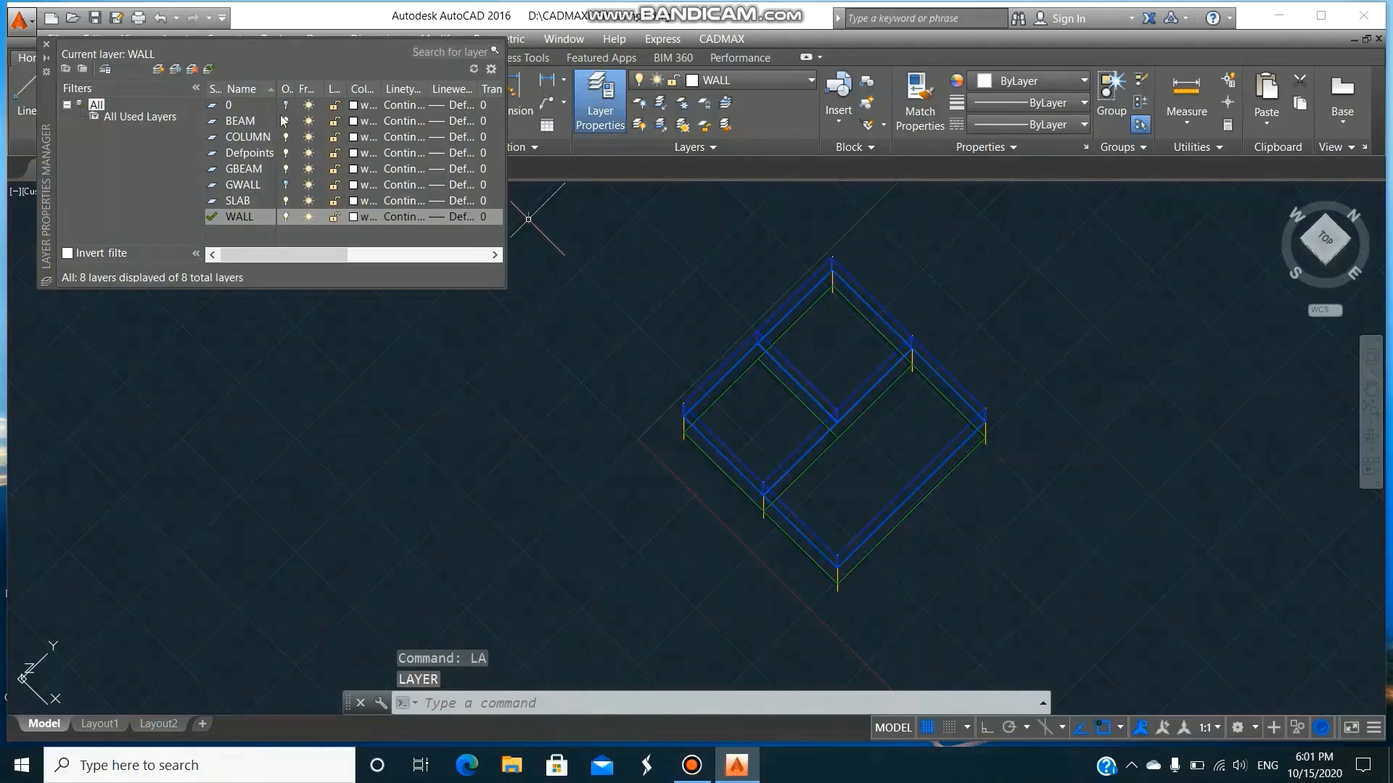
click(286, 137)
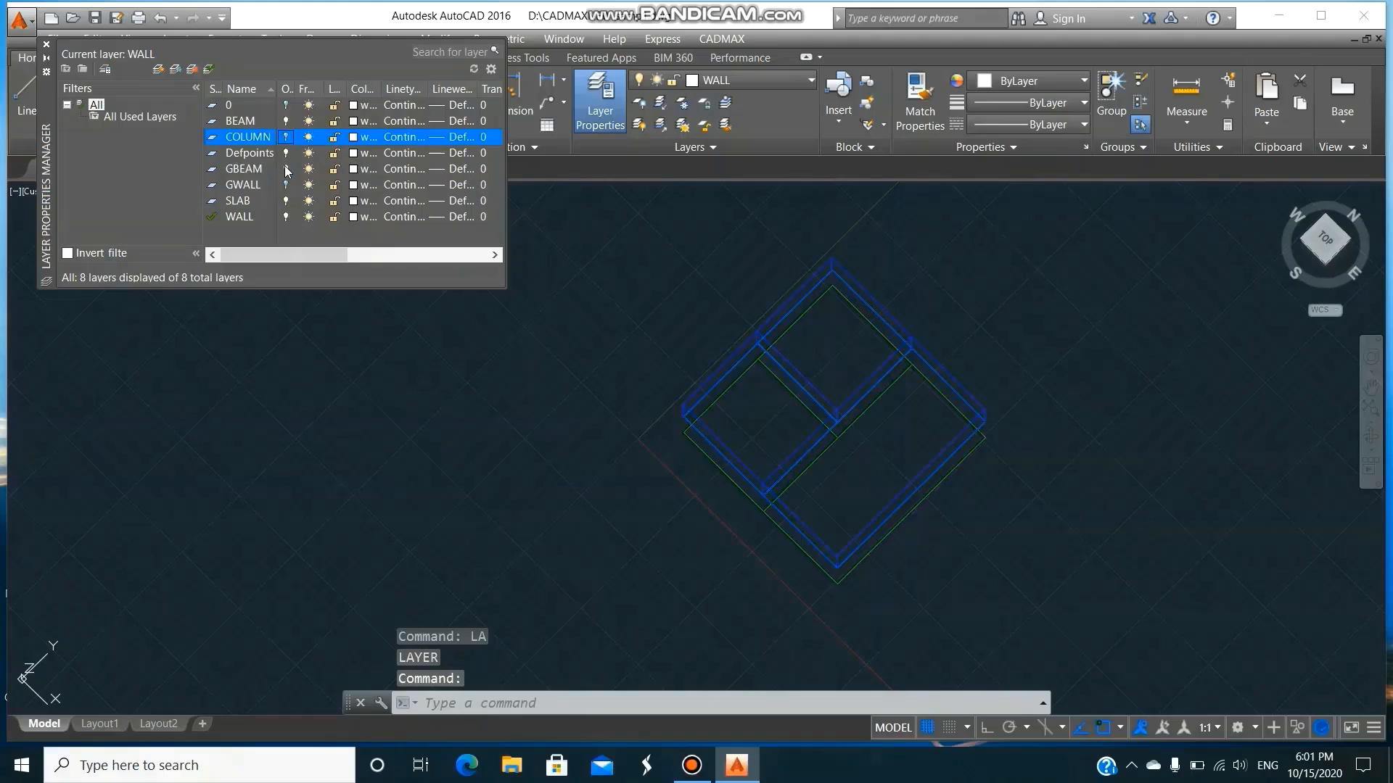
click(286, 169)
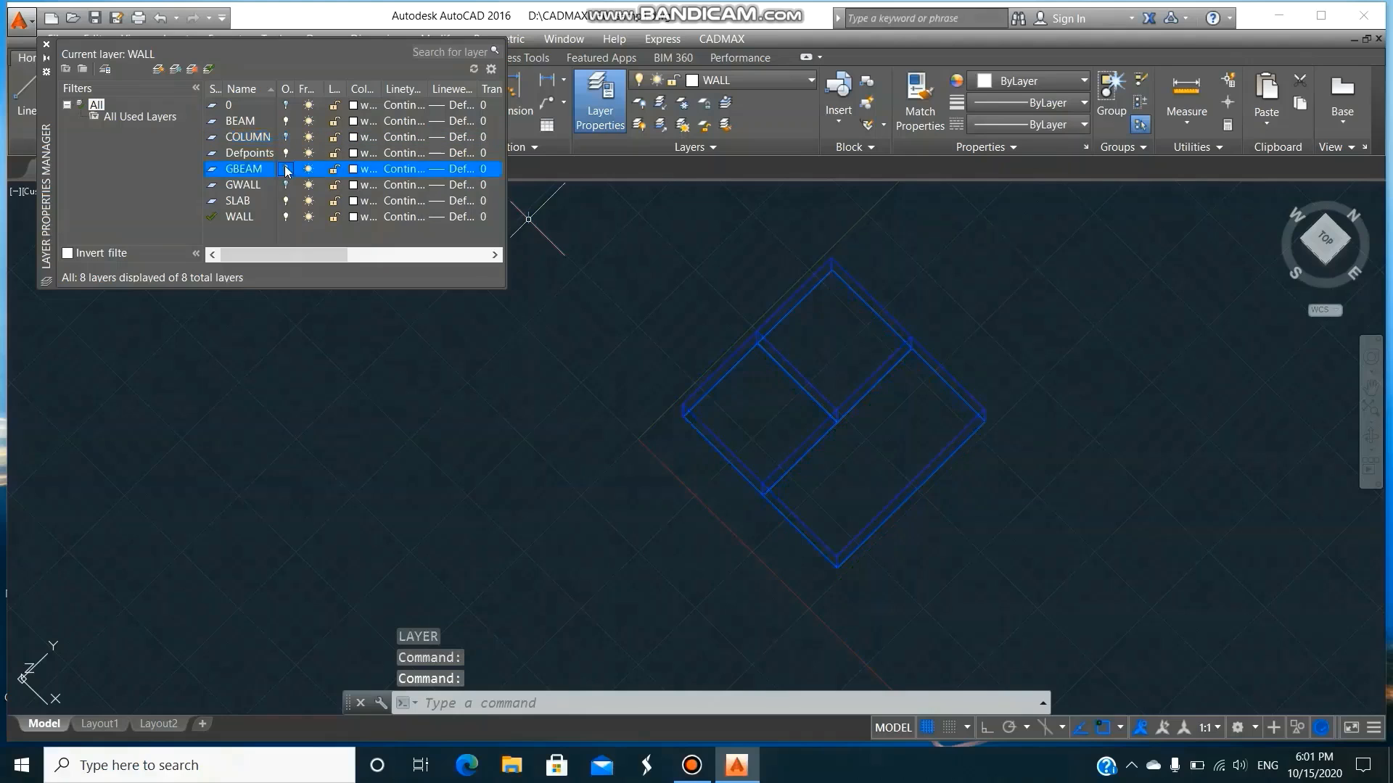
click(286, 215)
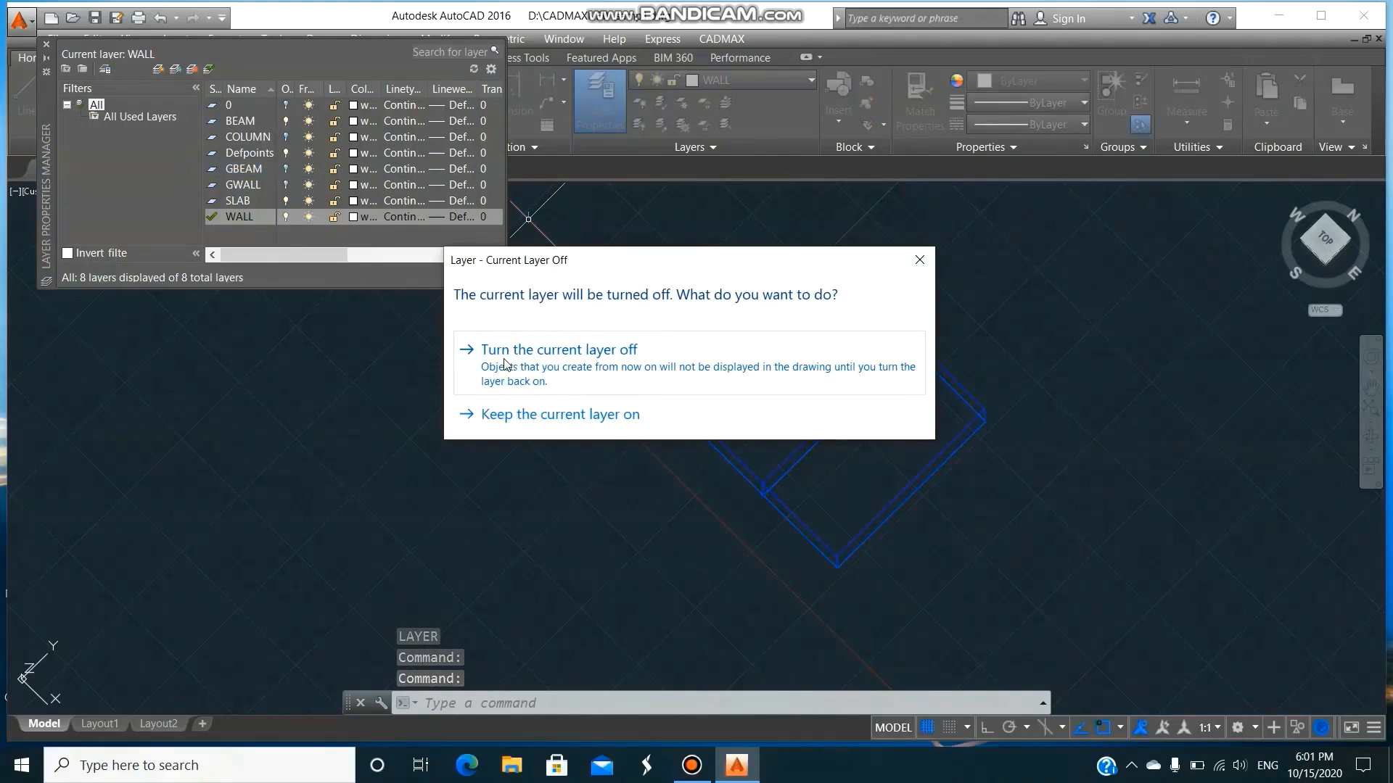
click(513, 358)
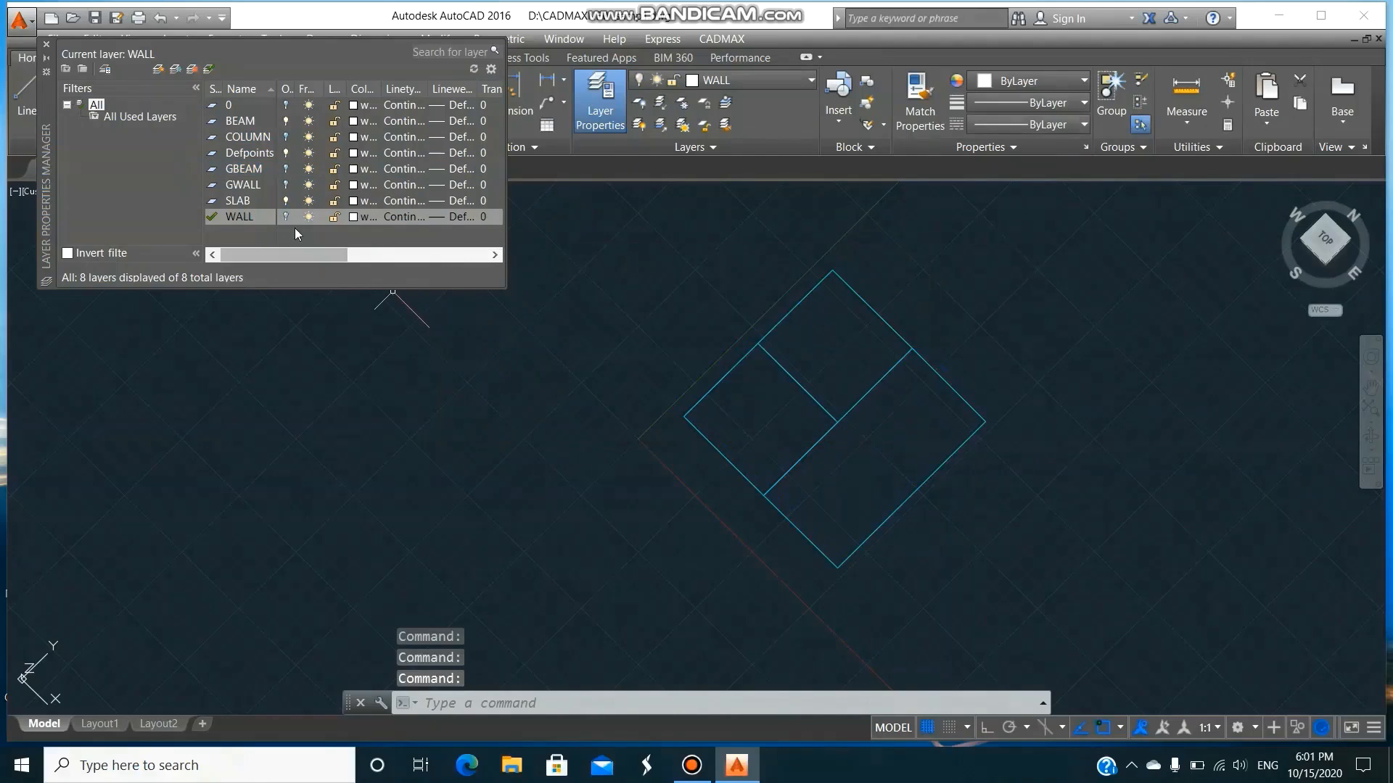
click(46, 46)
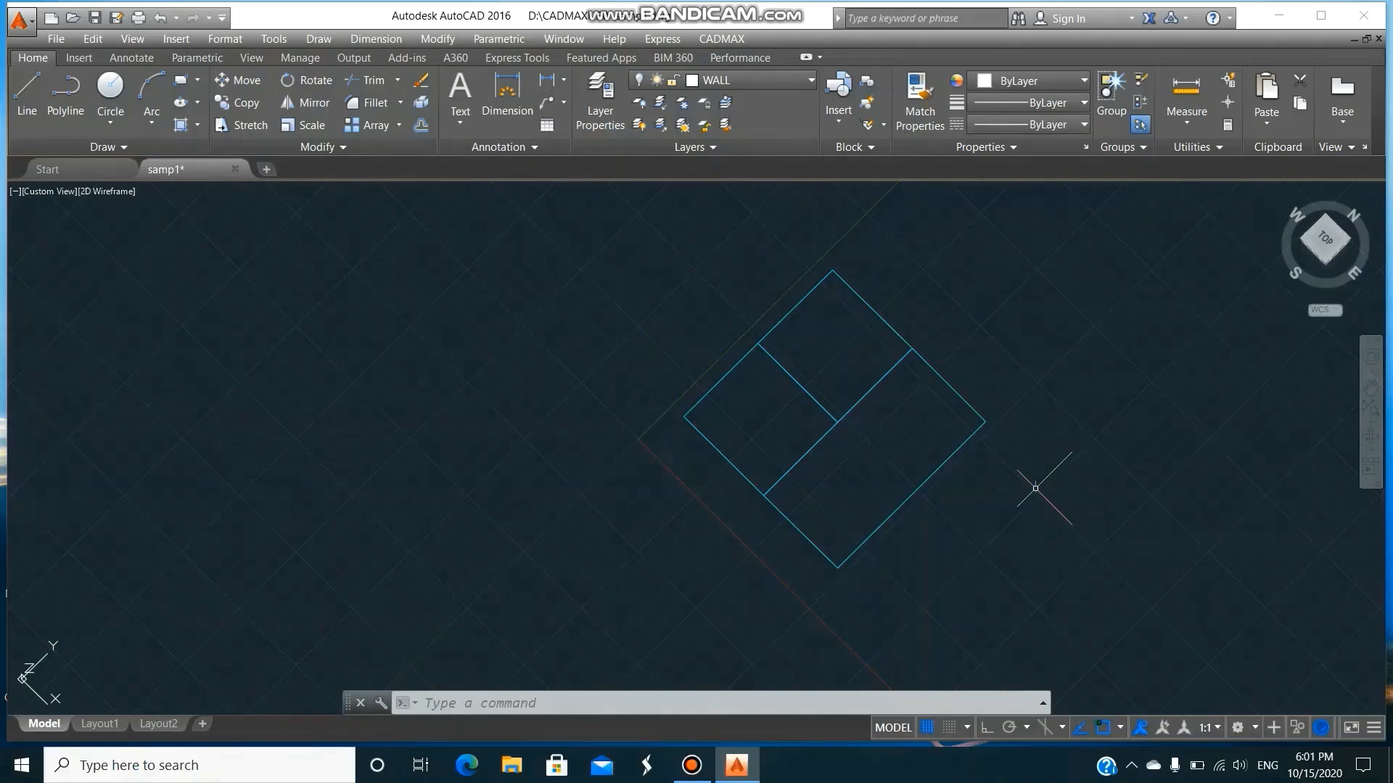
- Copy all displayed beams and slabs straight up by 3 m, using the relative displacement @0,0,3
text(co)
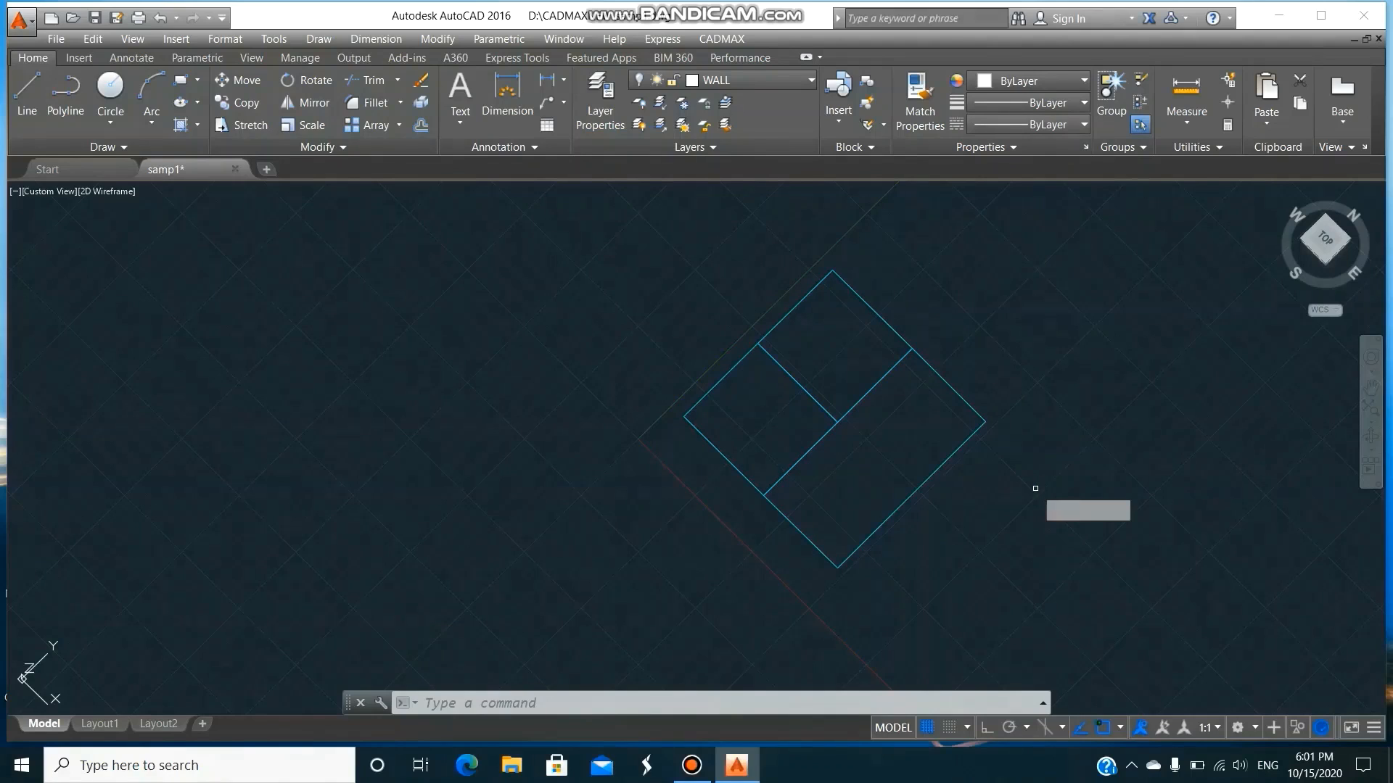
key(Return)
click(625, 234)
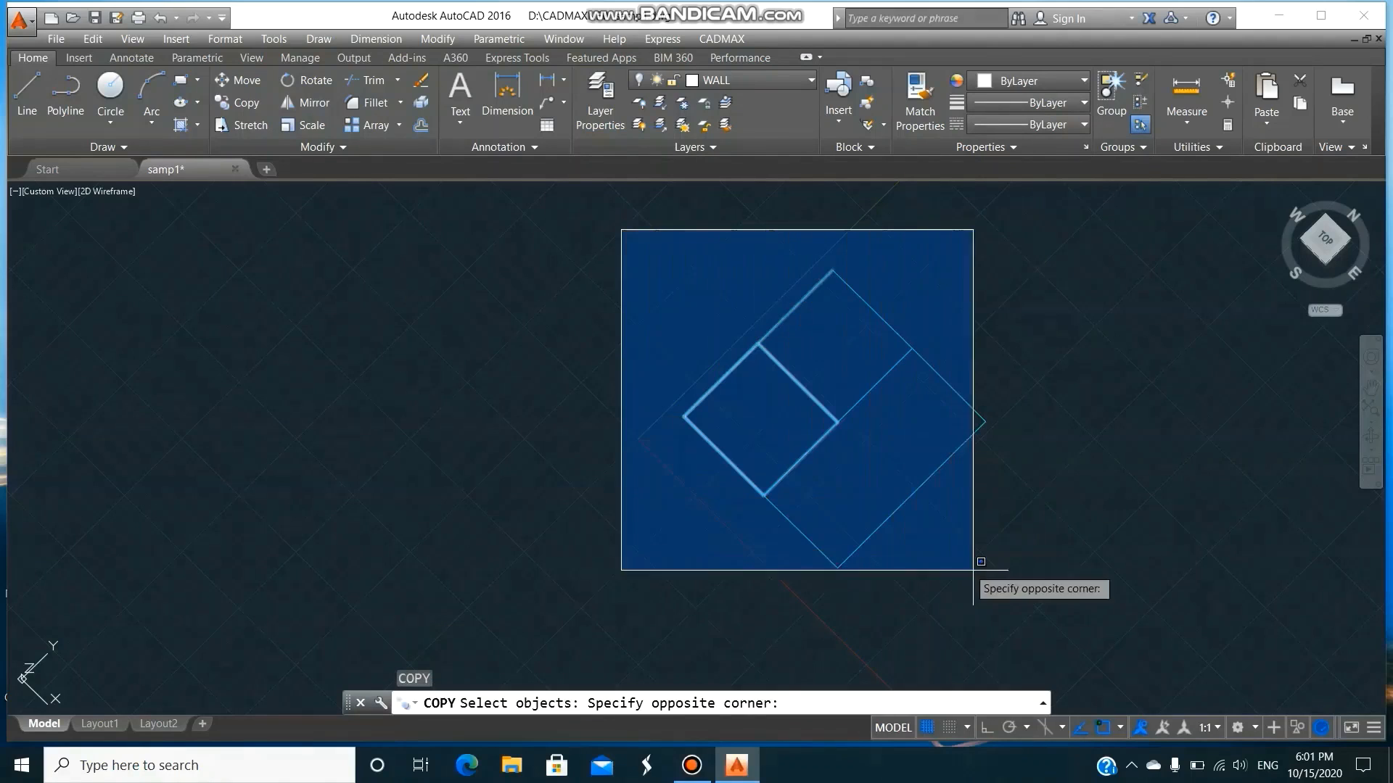
click(1039, 594)
key(Return)
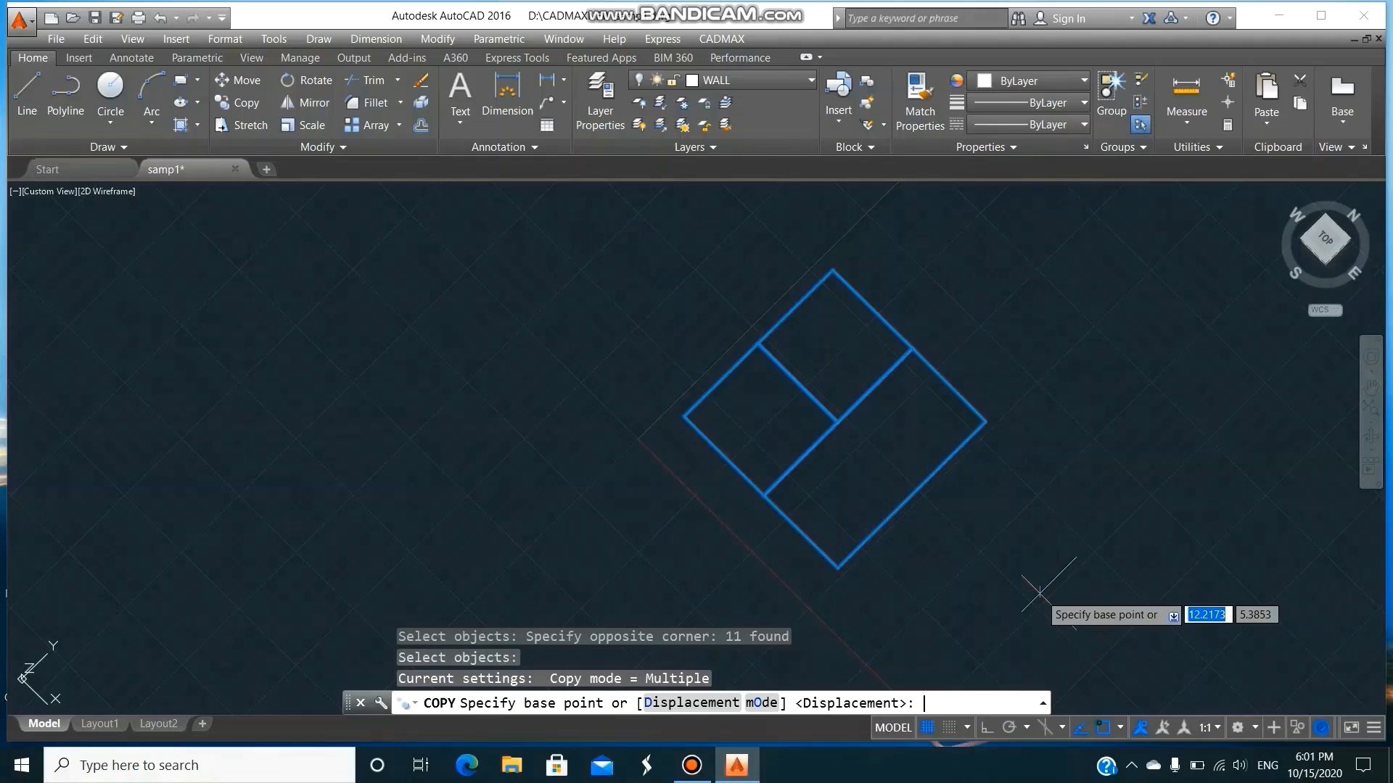
click(683, 415)
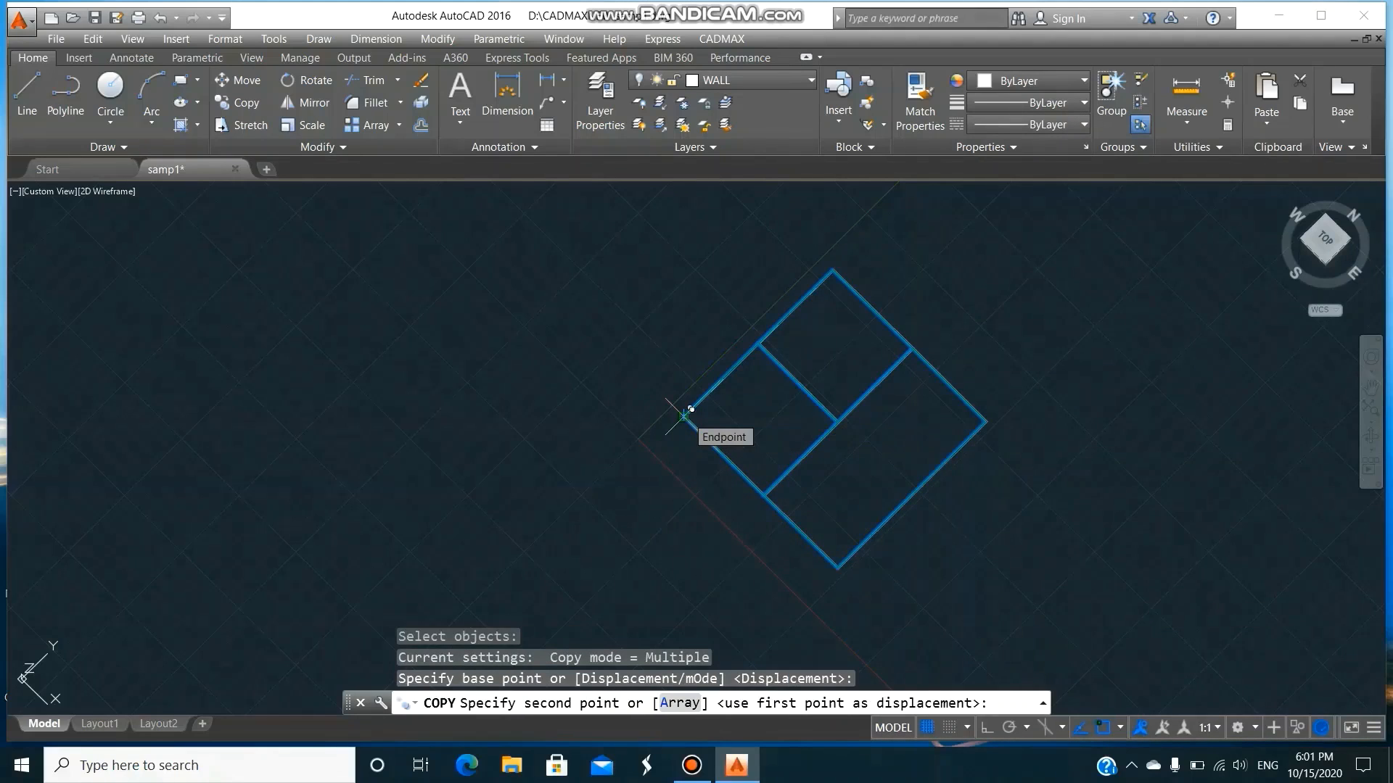
text(@)
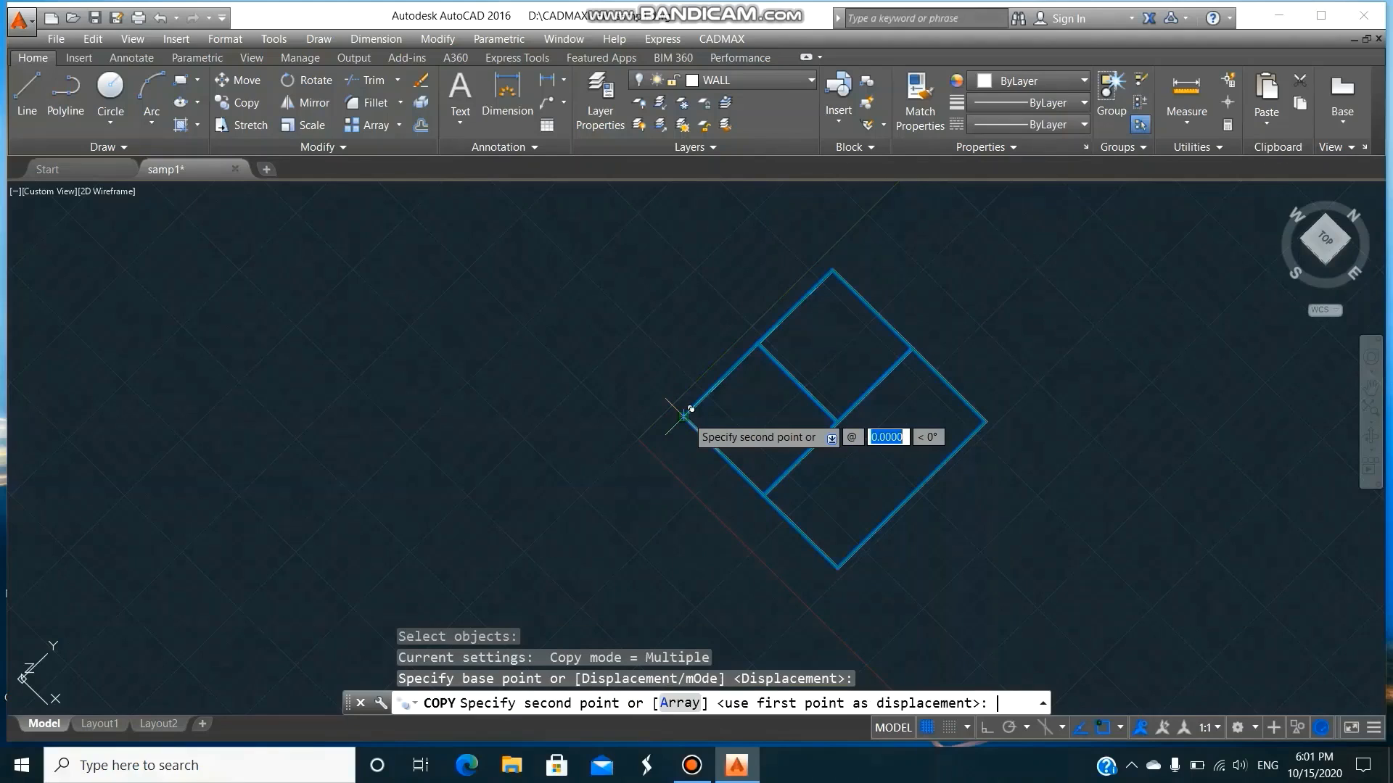
text(0,0,3)
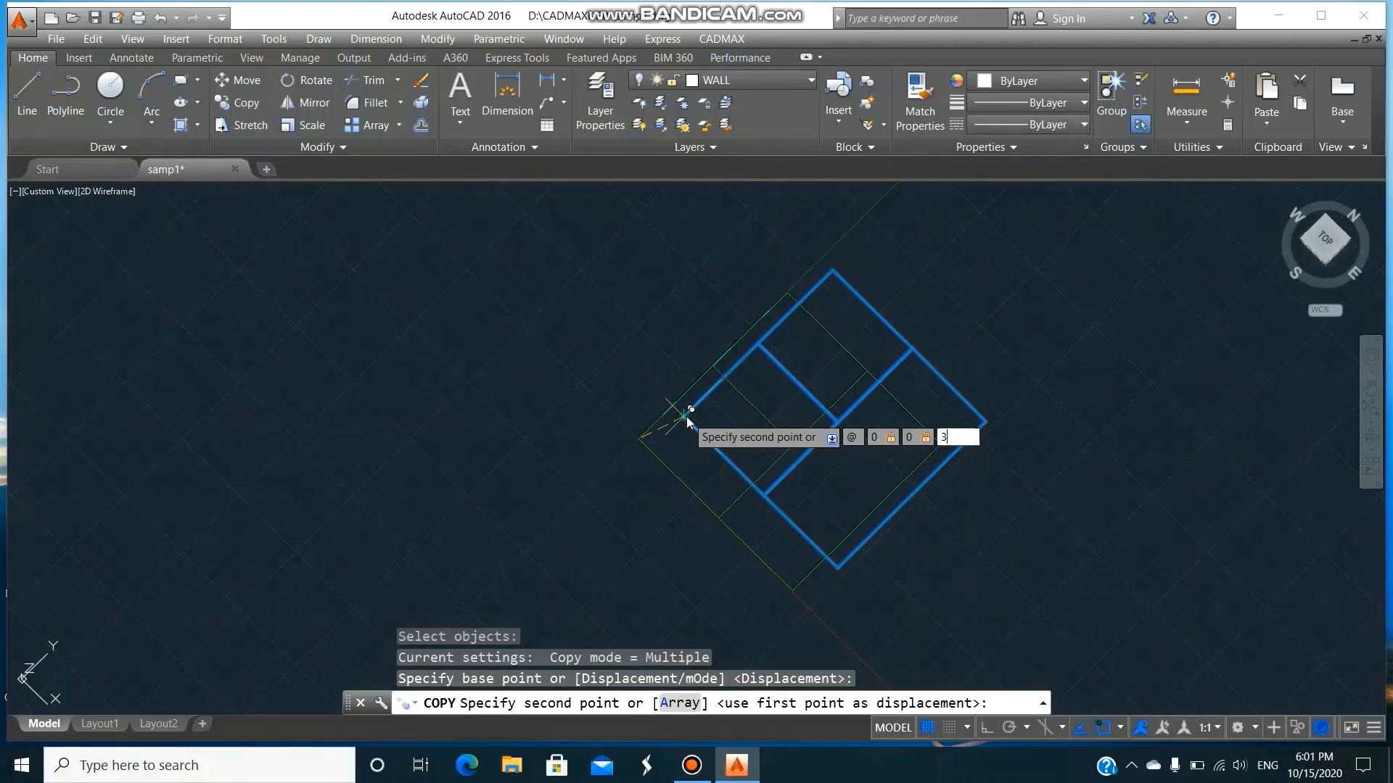
key(Return)
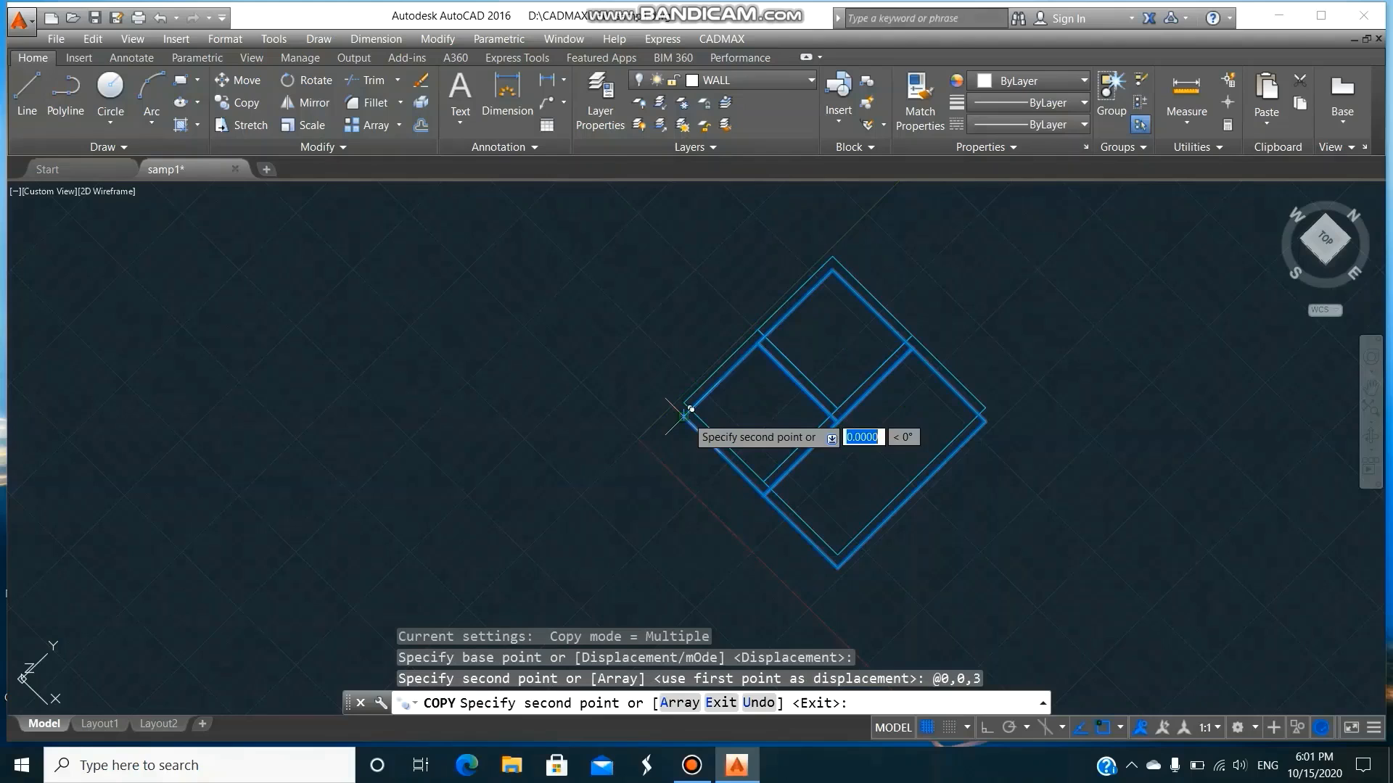
key(Return)
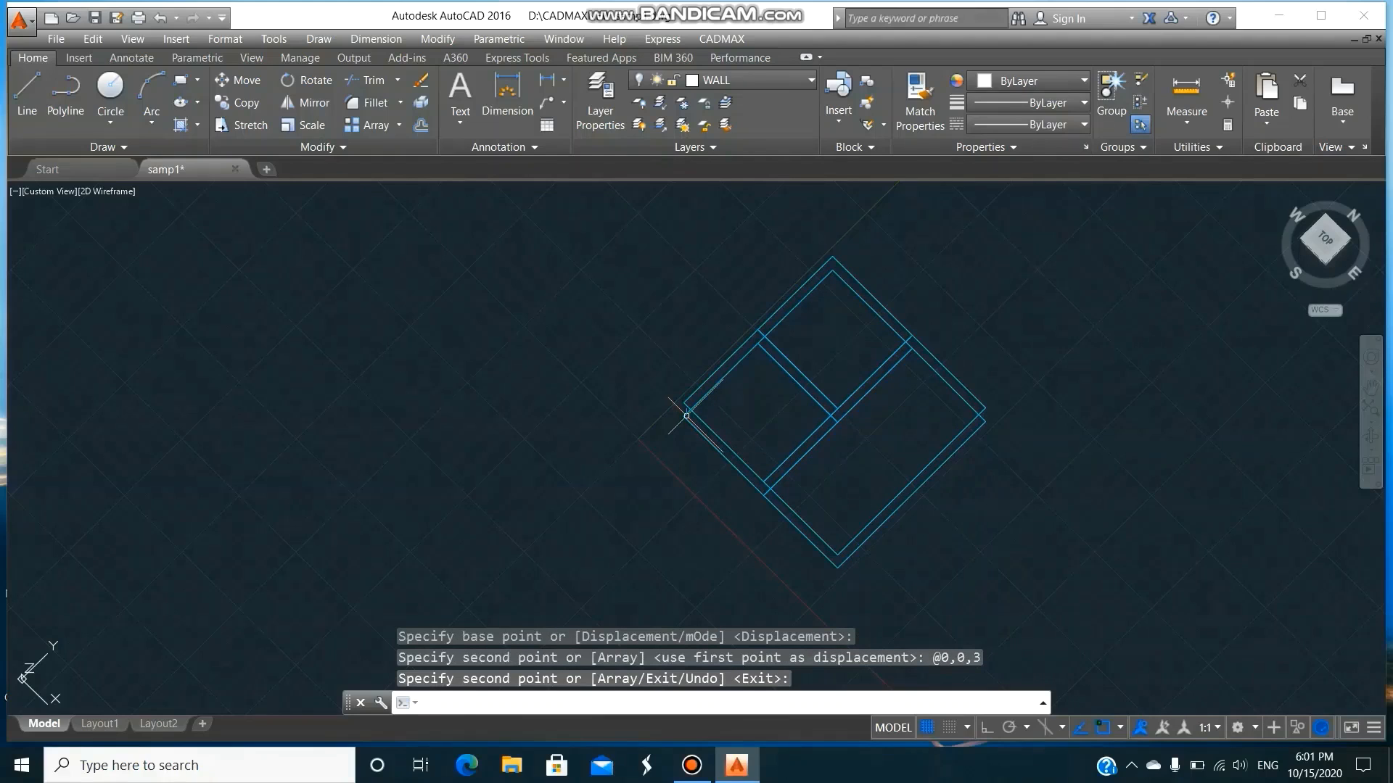
- Turn the layers COLUMN, GBEAM, GWALL and WALL back on
text(LA)
key(Return)
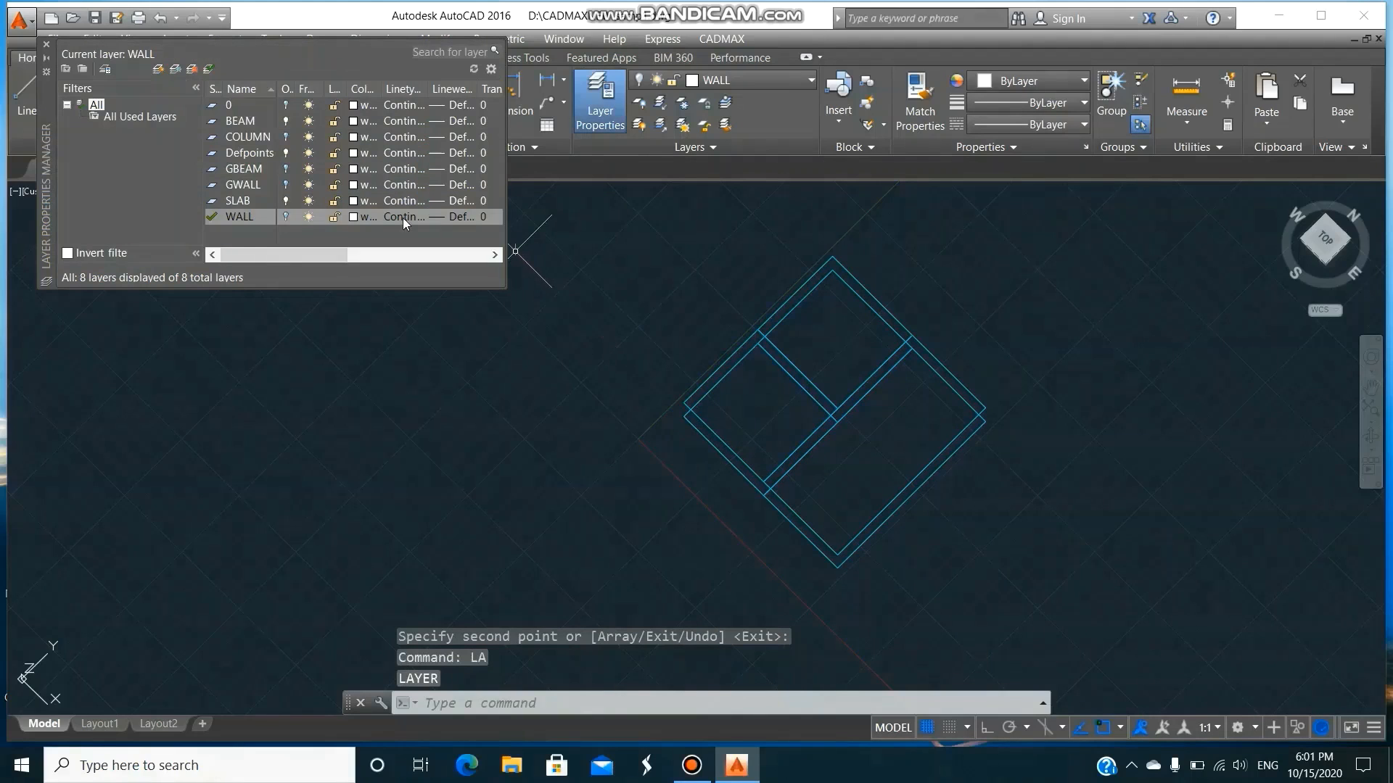
click(285, 140)
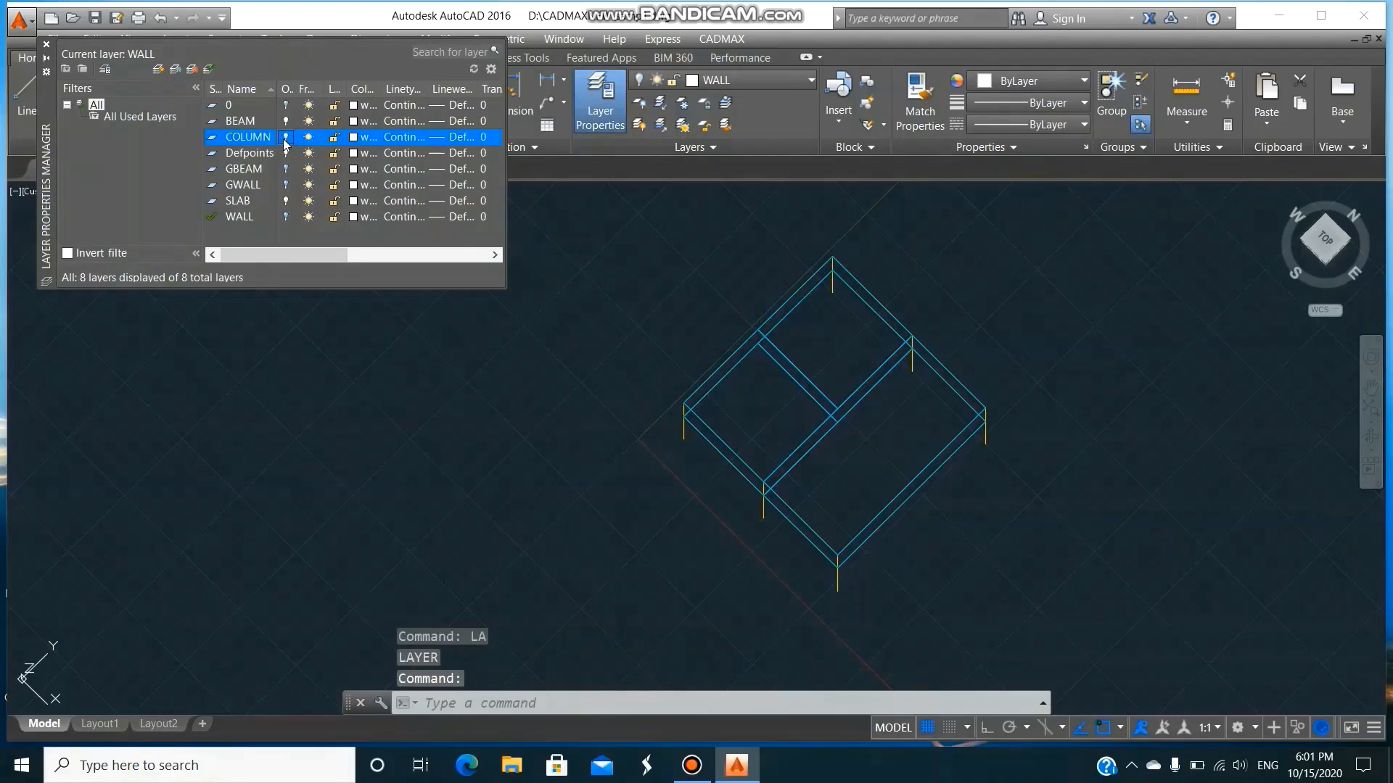
click(286, 169)
click(286, 185)
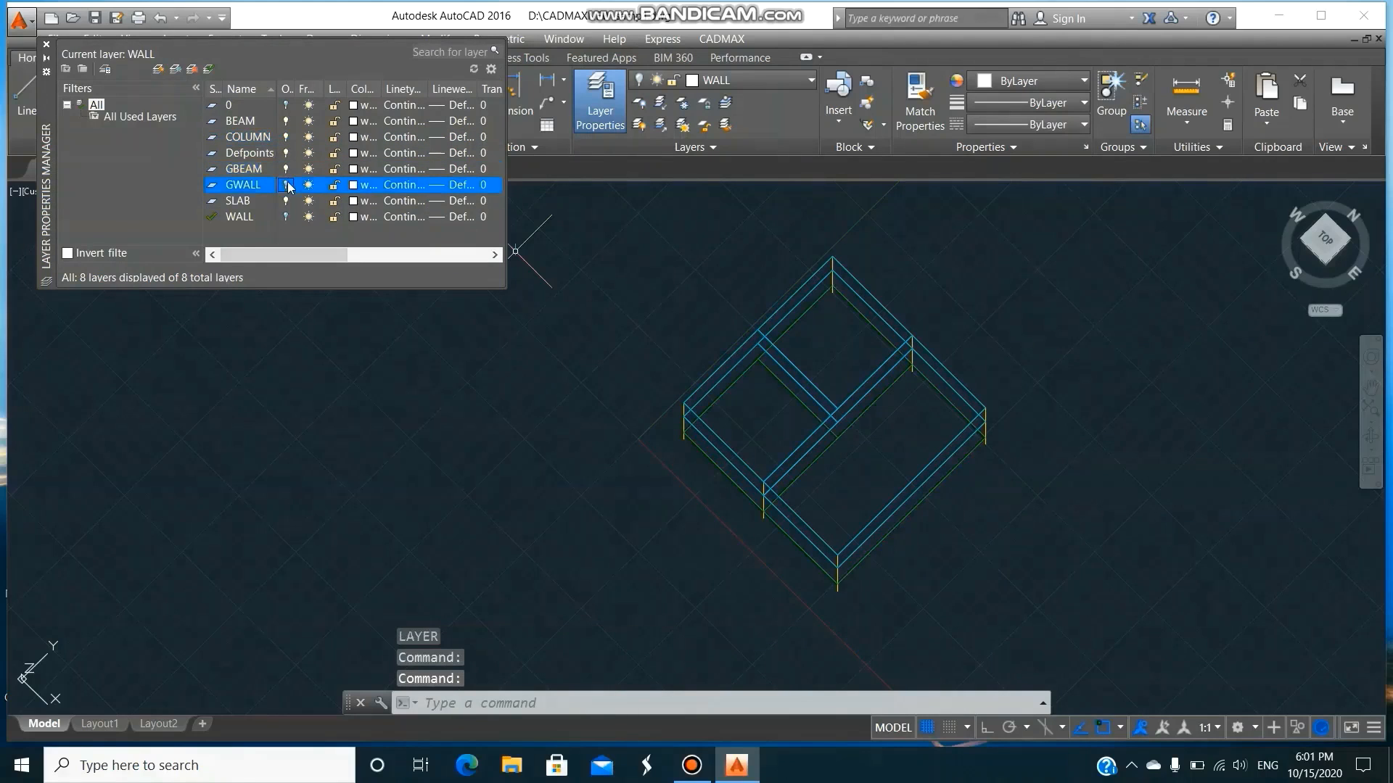
click(286, 216)
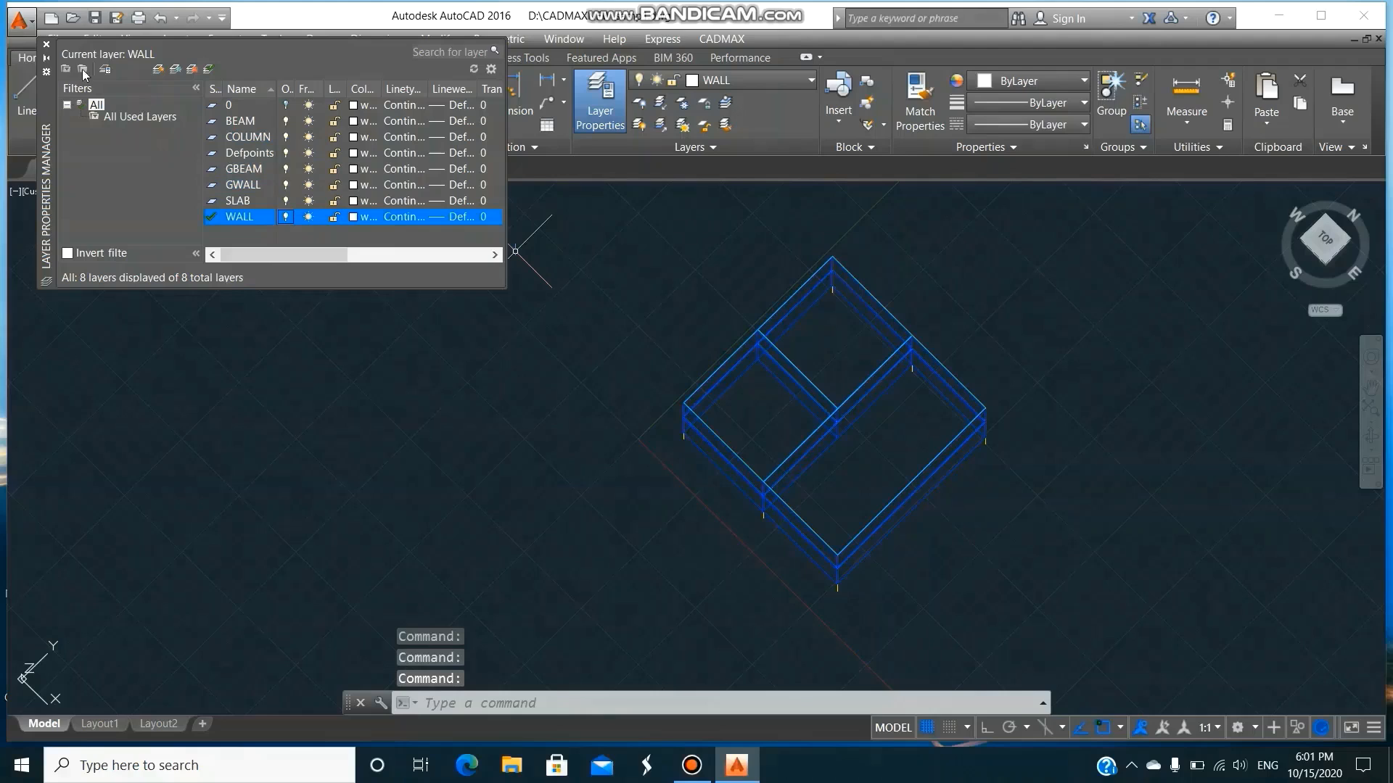
click(47, 45)
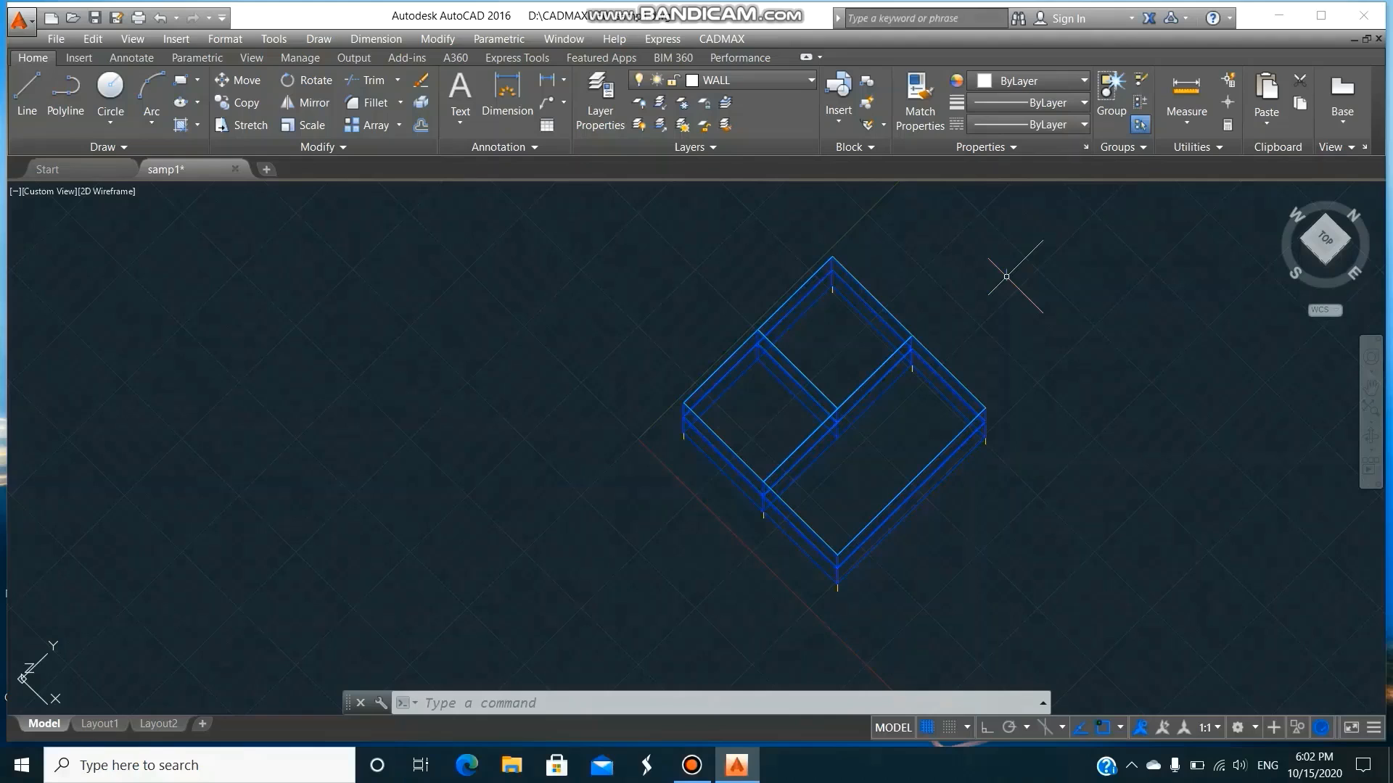
- Run the CADMAX BEAMLOAD command on the entire frame model
click(733, 40)
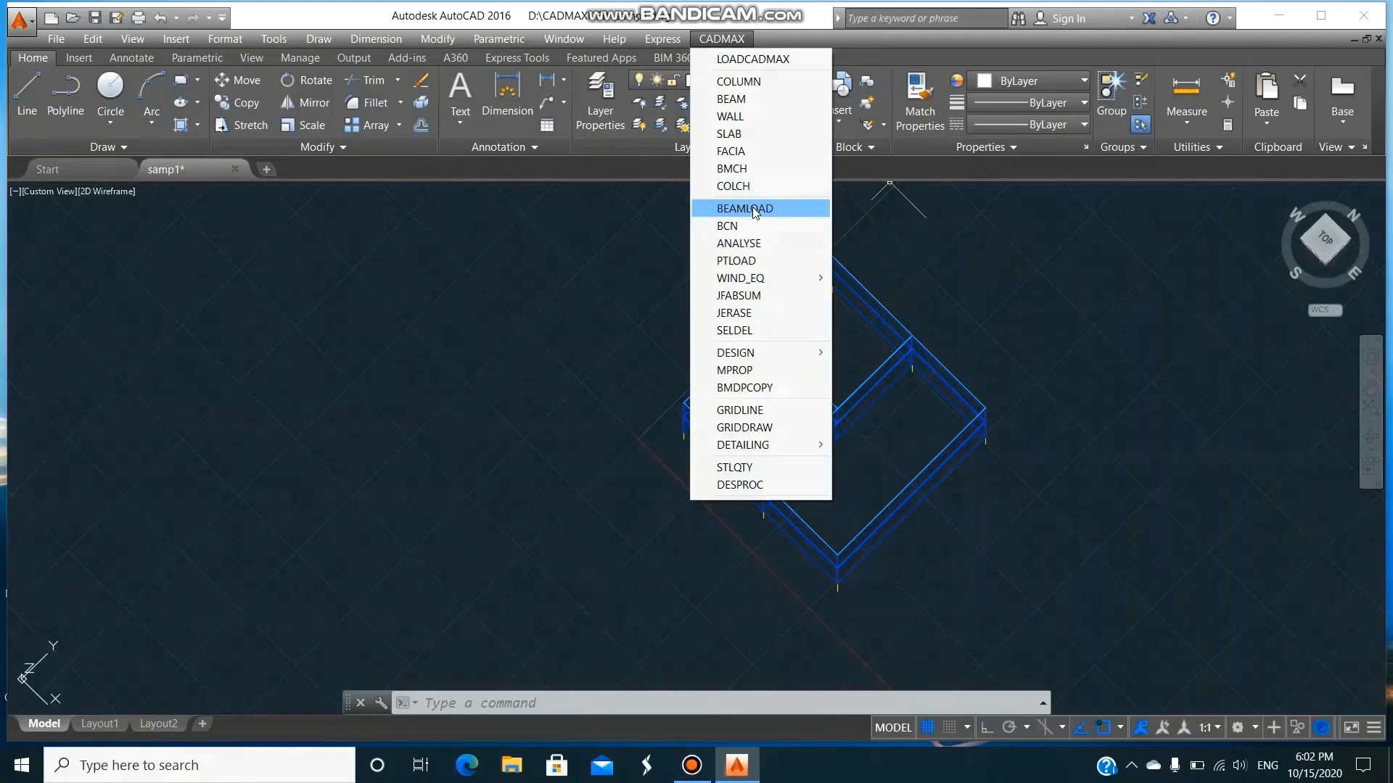
click(755, 211)
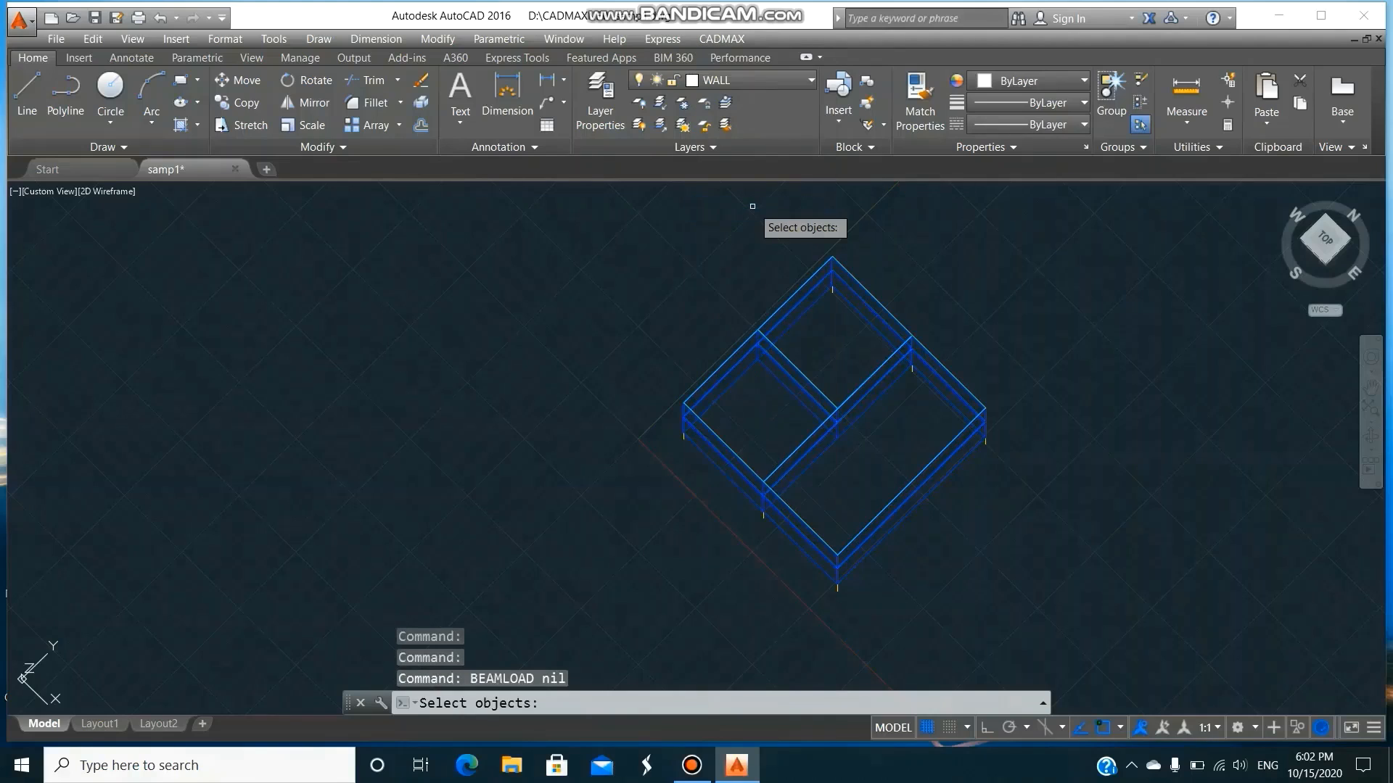
click(583, 209)
click(1047, 618)
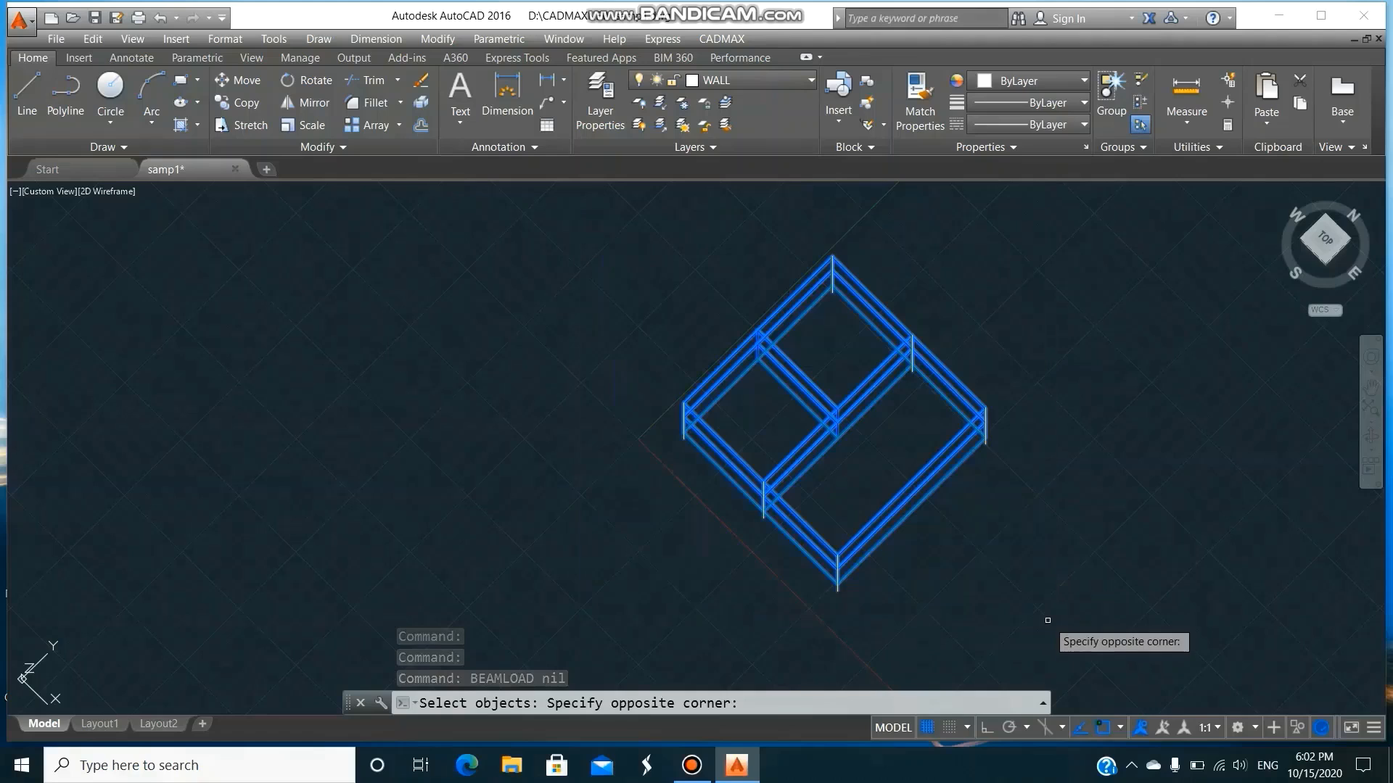
key(Return)
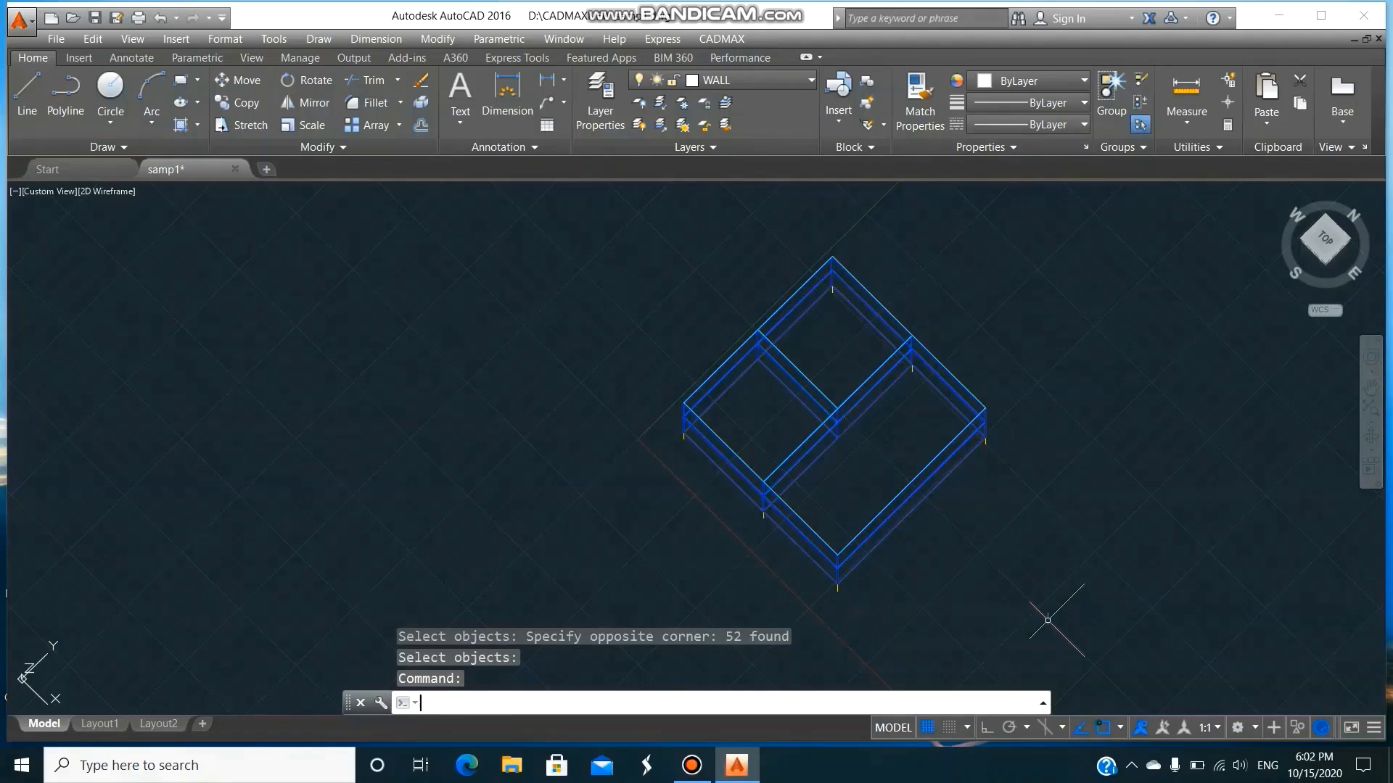
- Turn off the GWALL, SLAB and current WALL layers, and make BEAM the current layer
text(LA)
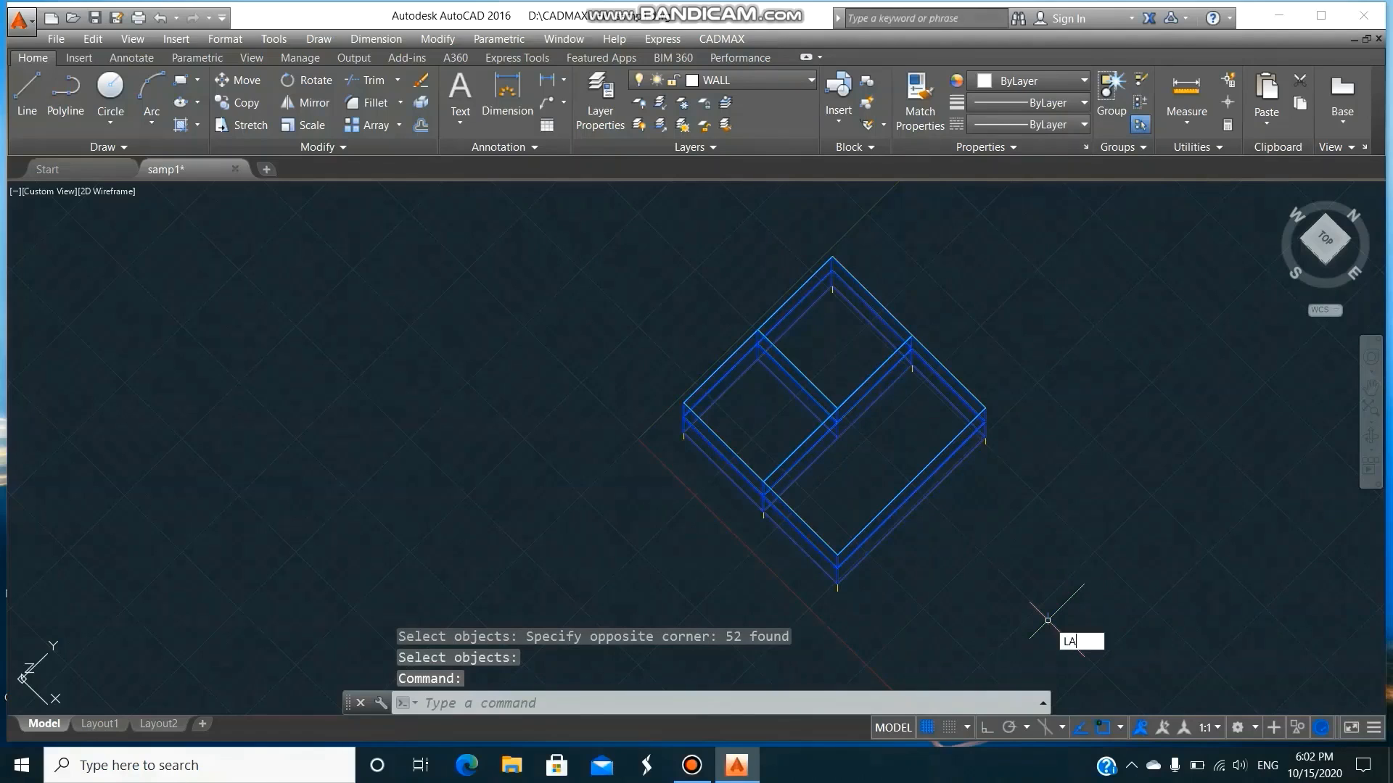
key(Return)
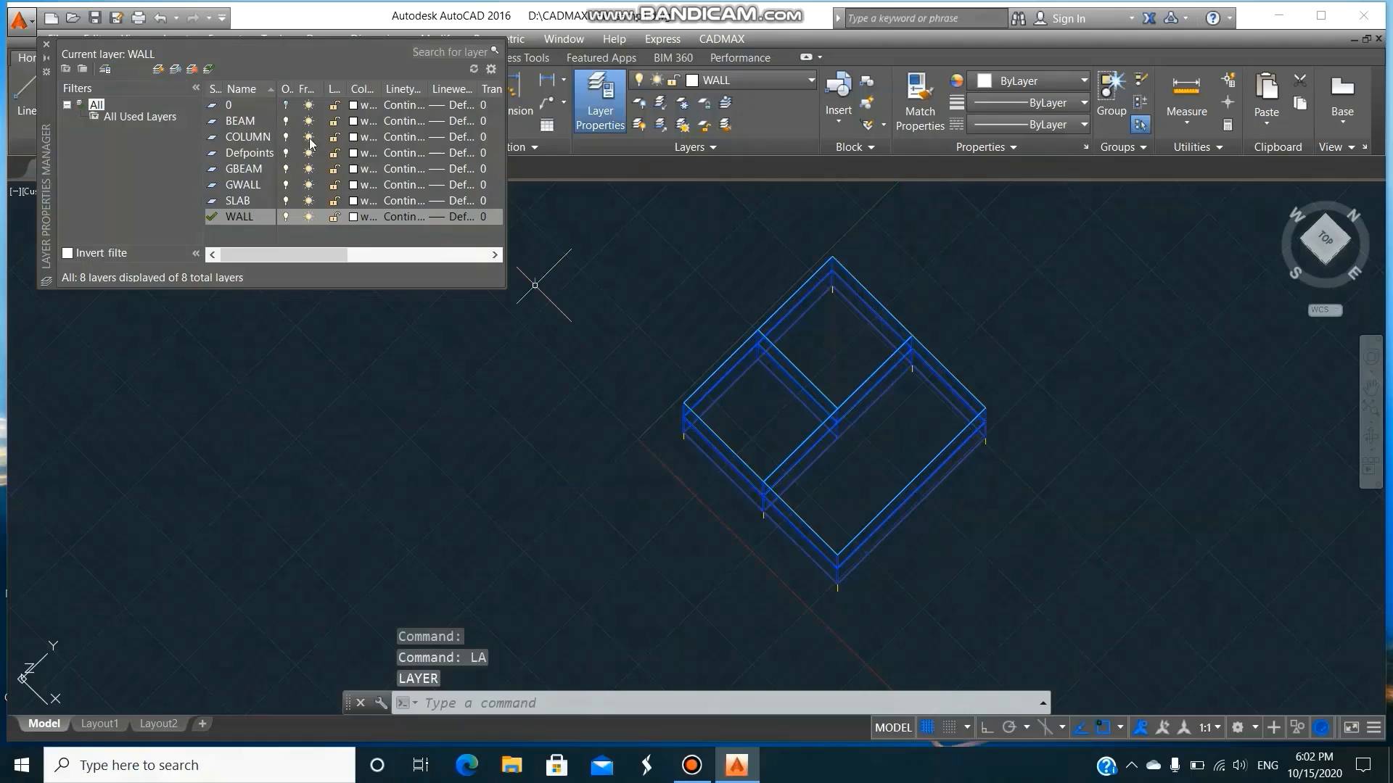
click(286, 185)
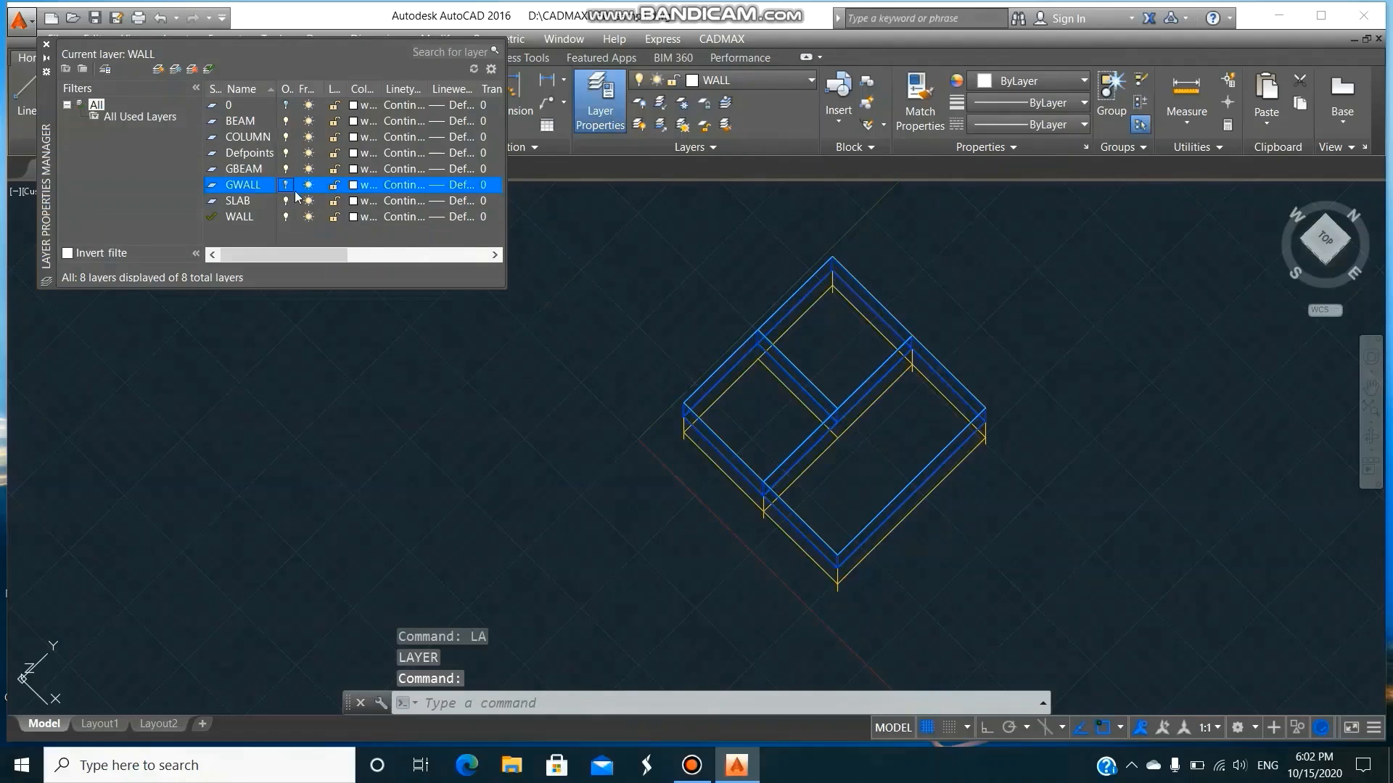
click(286, 201)
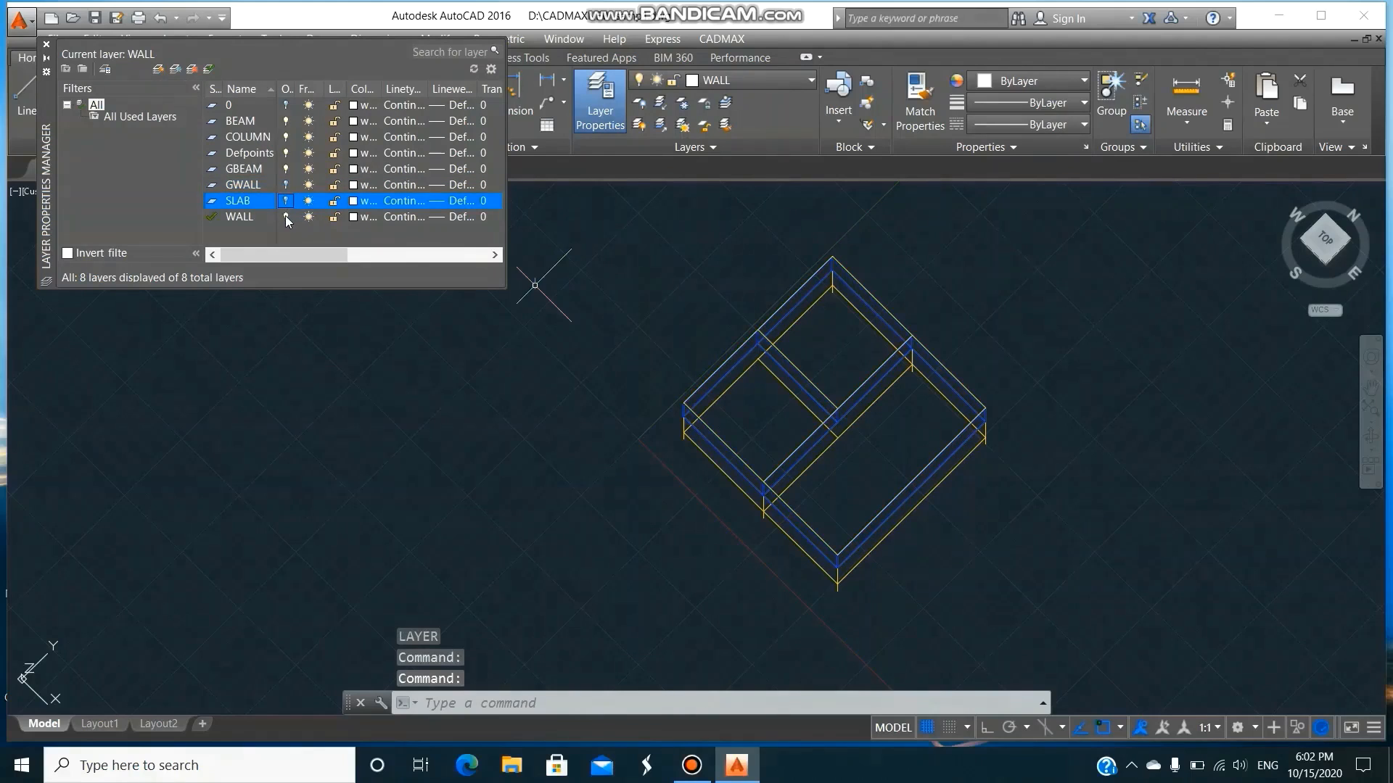
click(287, 217)
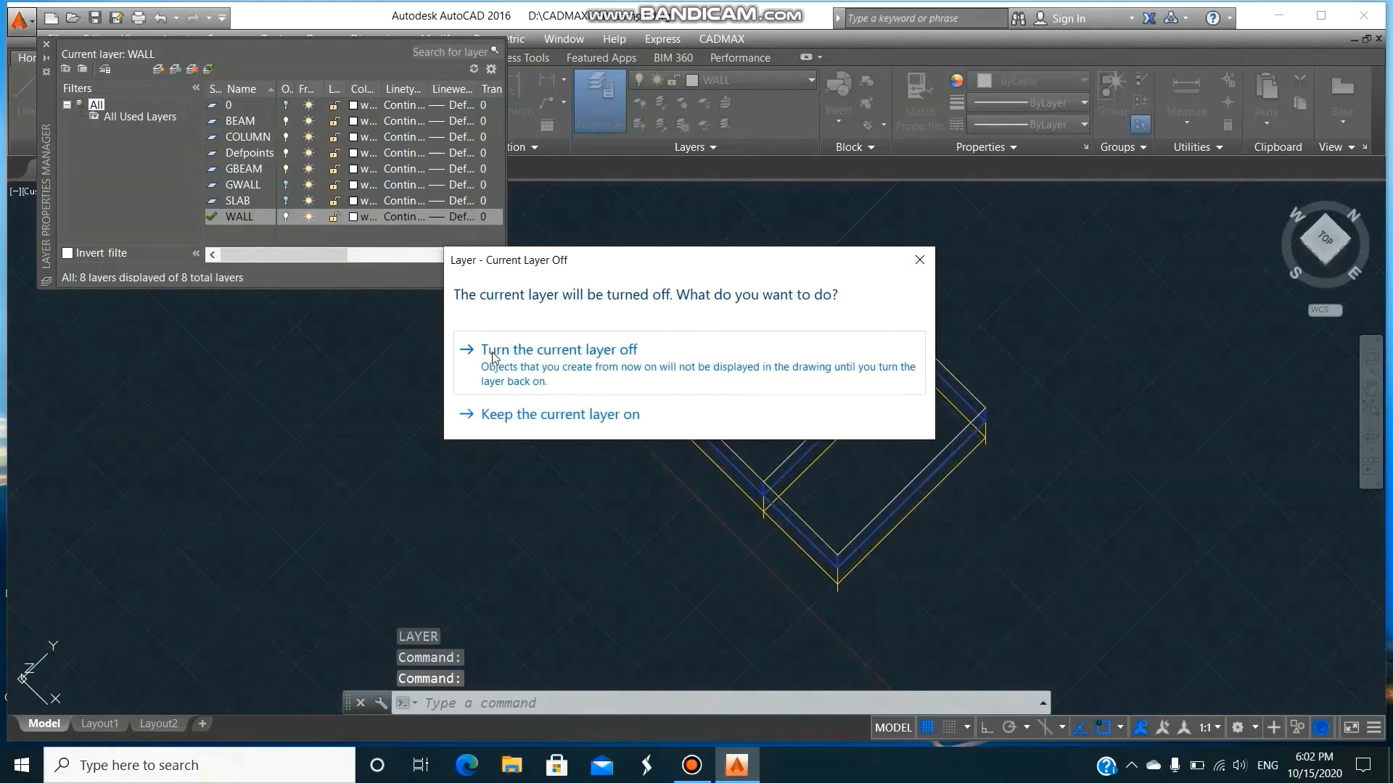
click(501, 363)
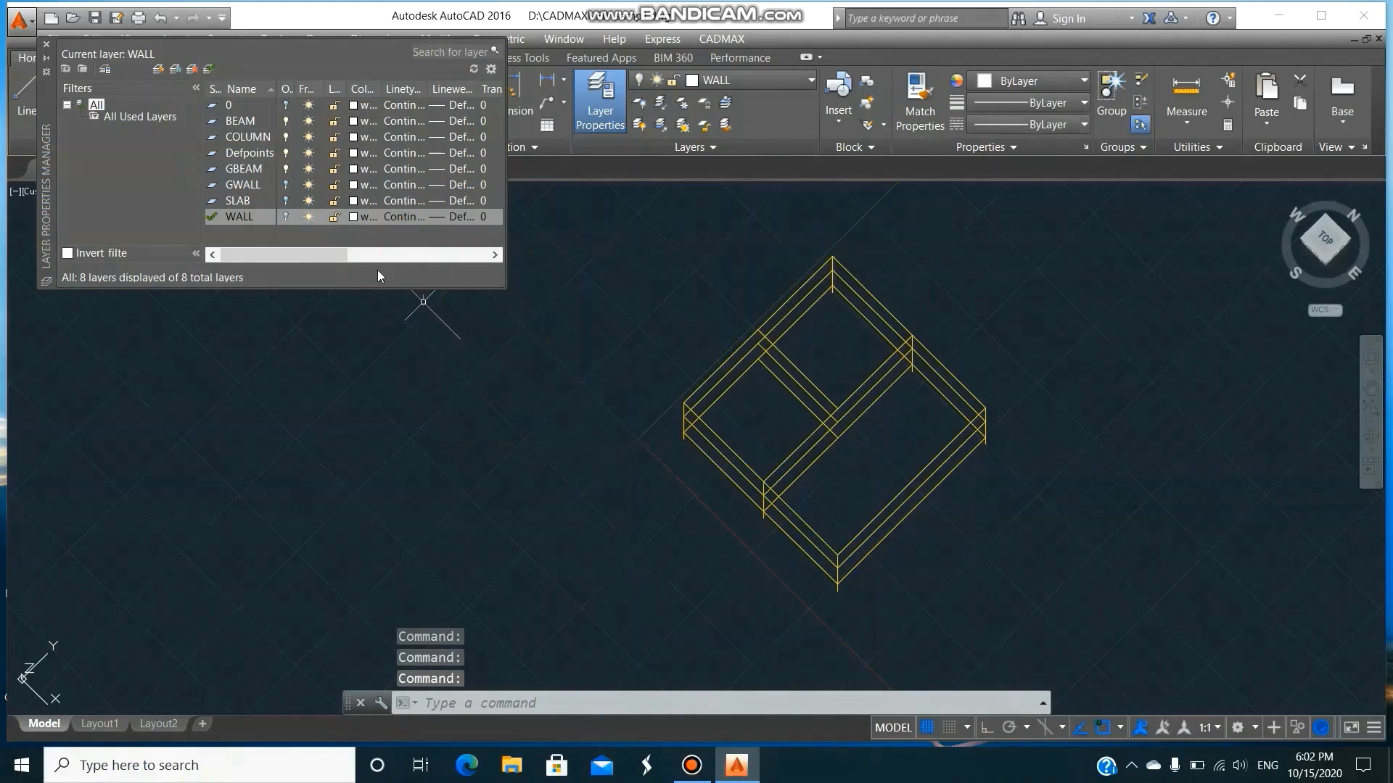
click(249, 122)
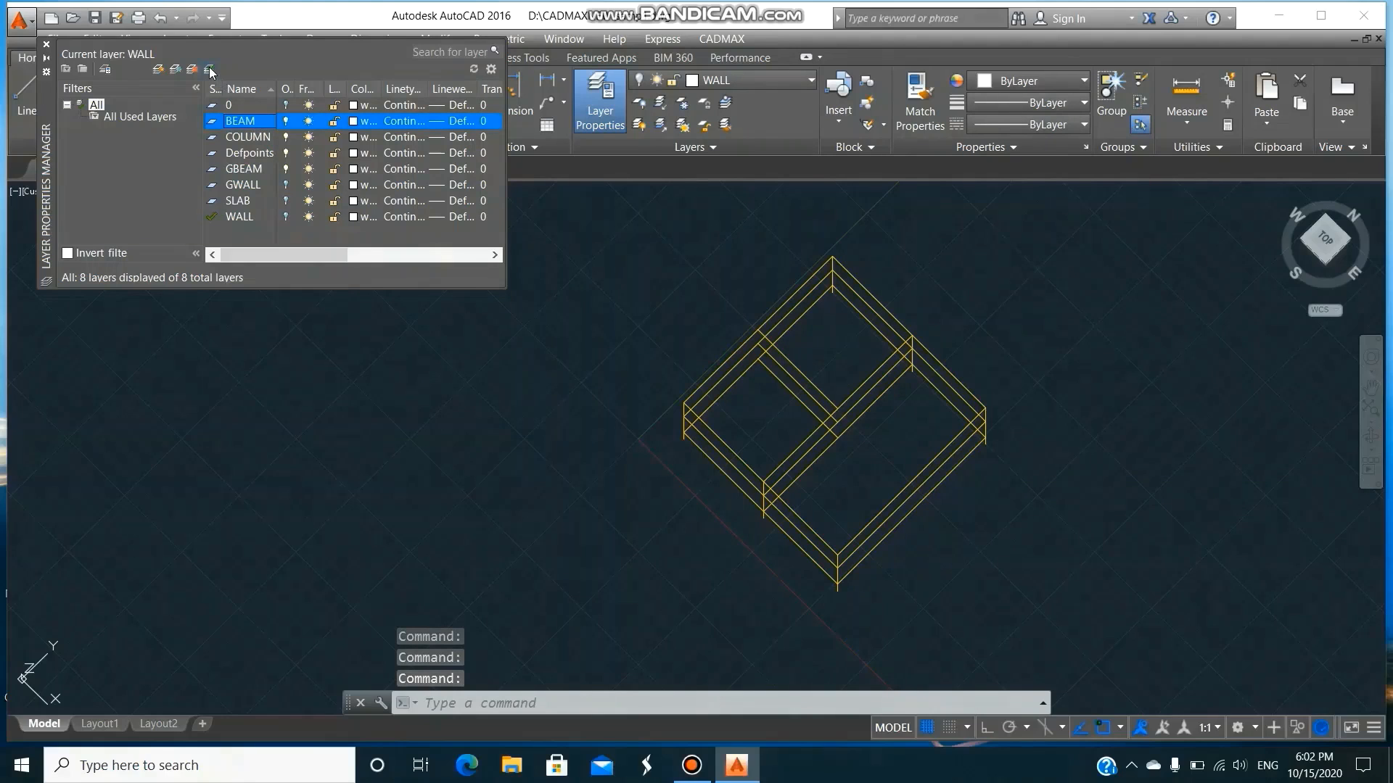
click(46, 46)
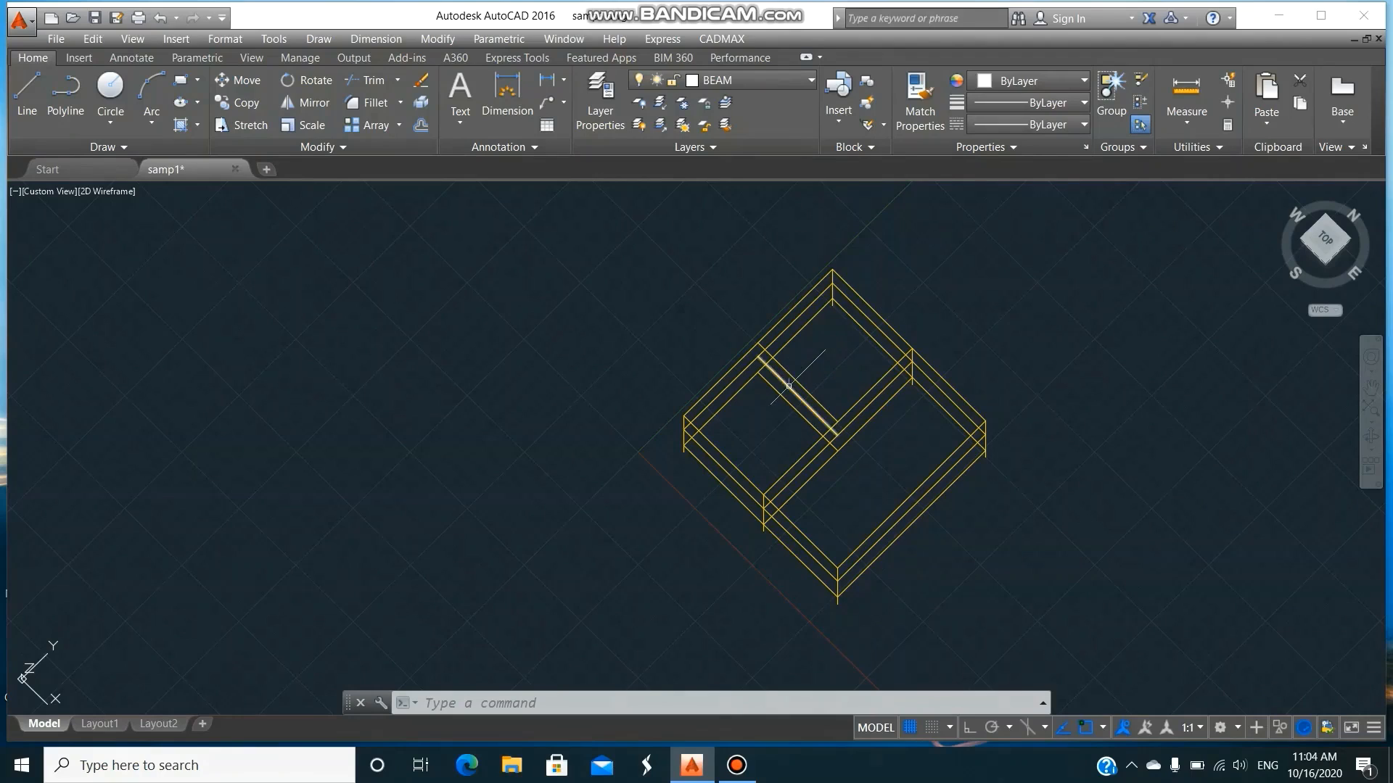
- Run the CADMAX ANALYSE command for the total load with LL + DL on the three stacked secondary beams between the two smaller bays
click(725, 40)
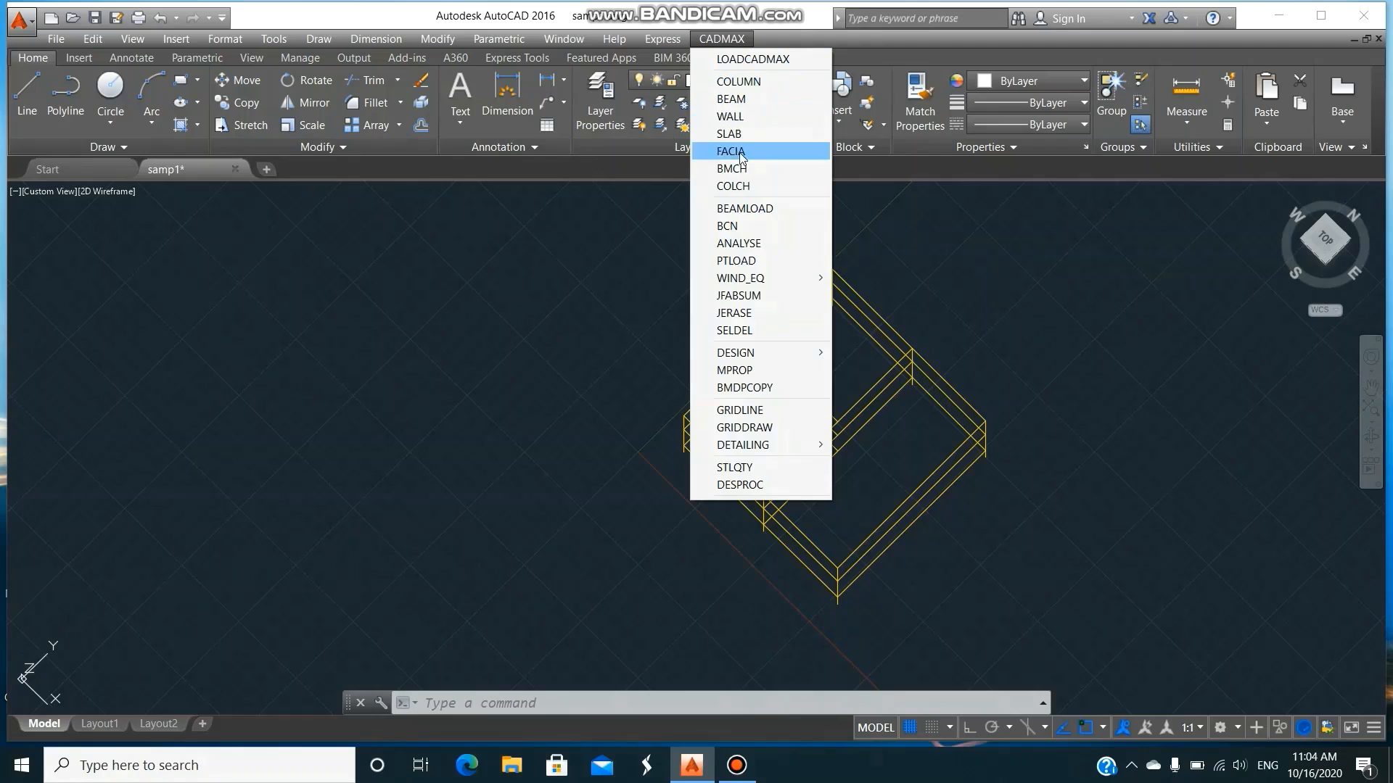
click(752, 244)
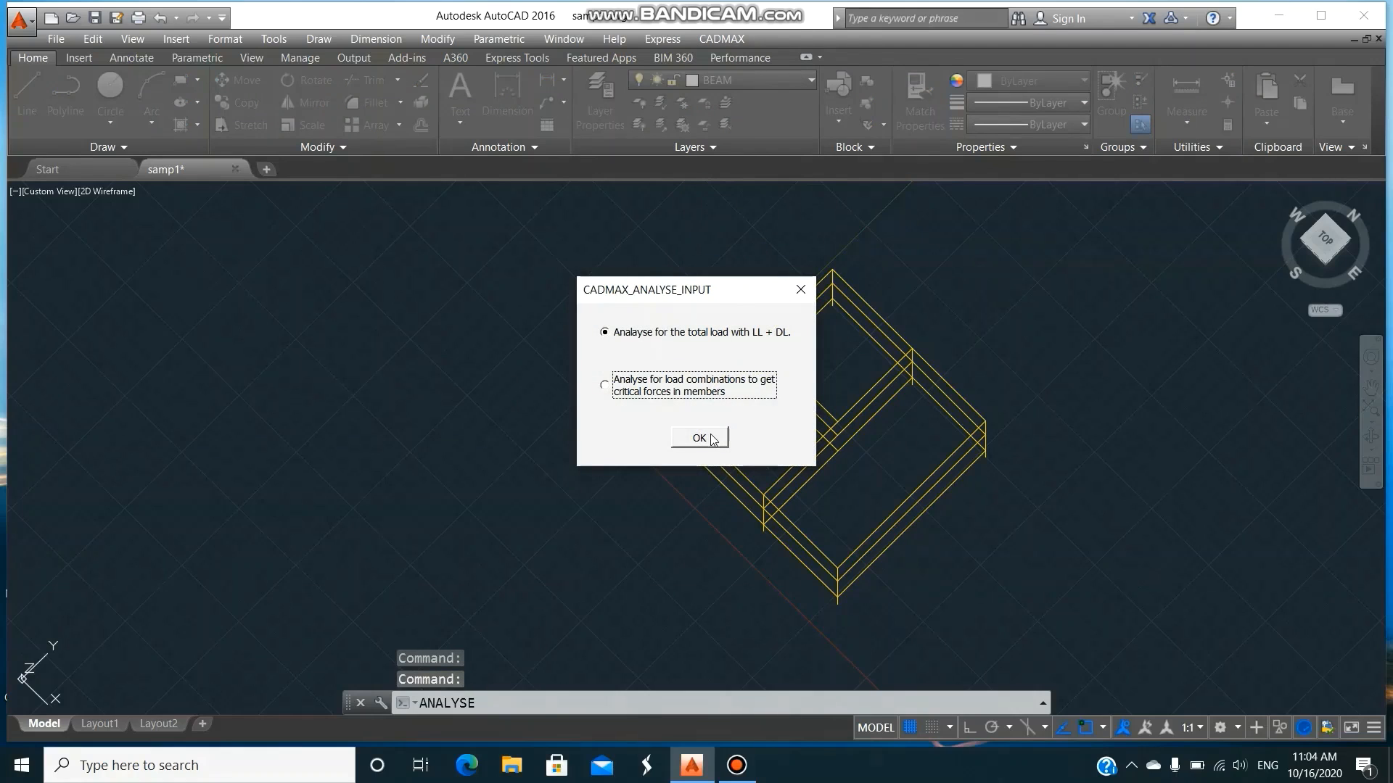
click(711, 441)
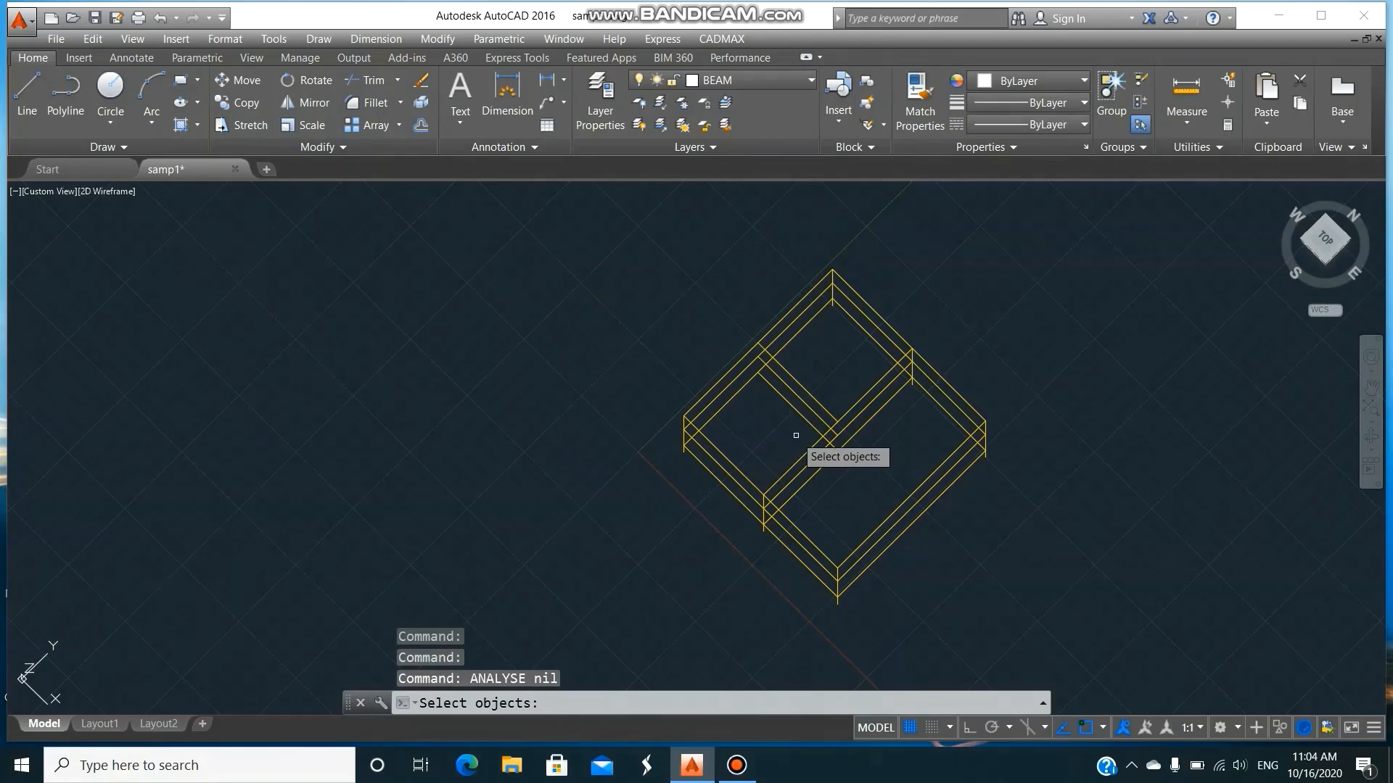
click(800, 433)
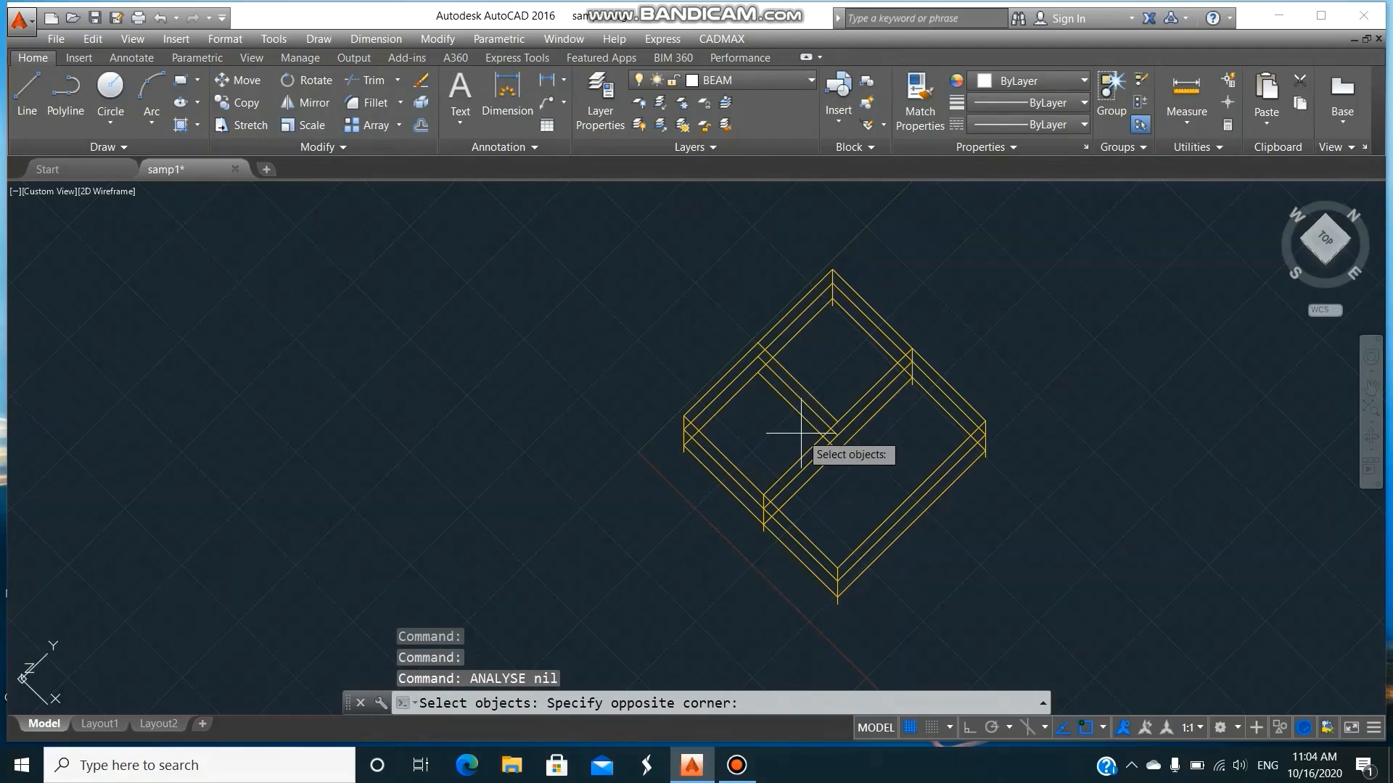
click(811, 357)
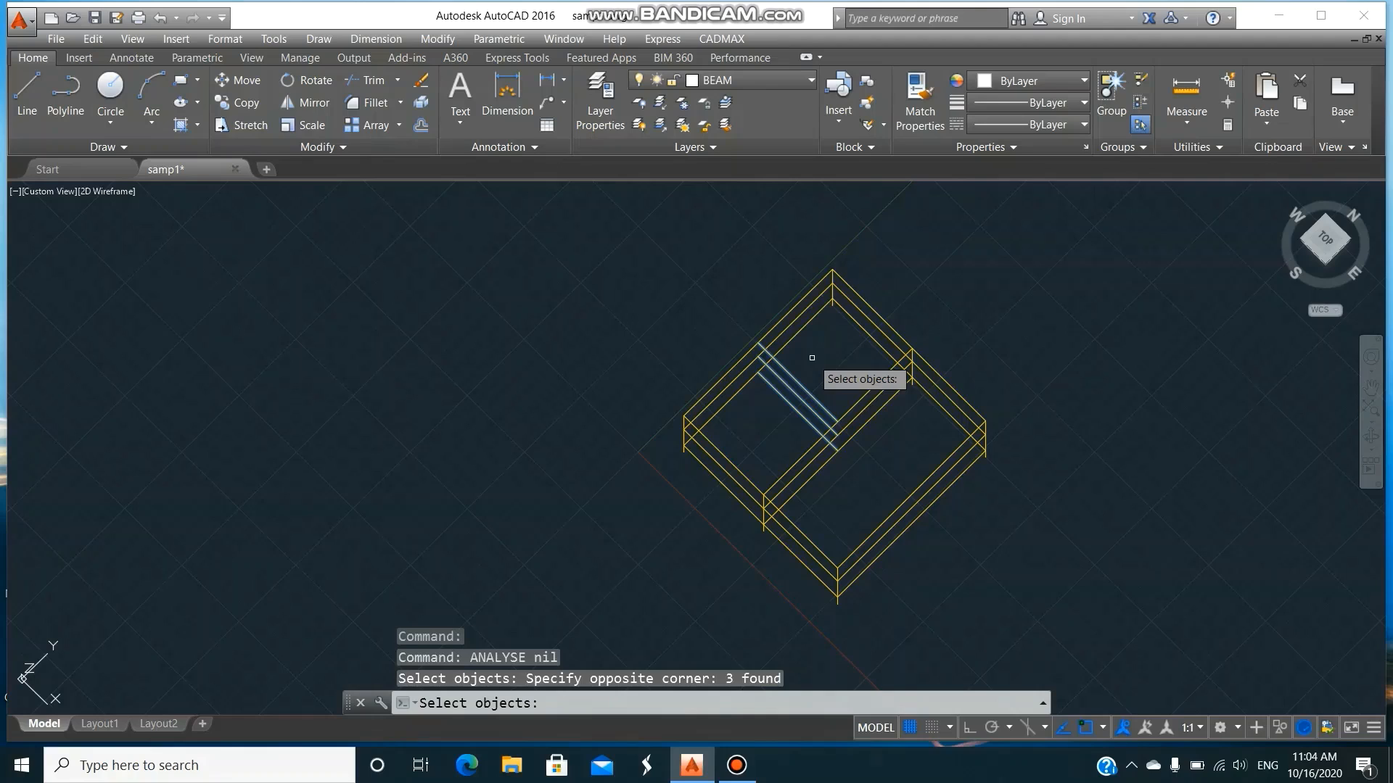
key(Return)
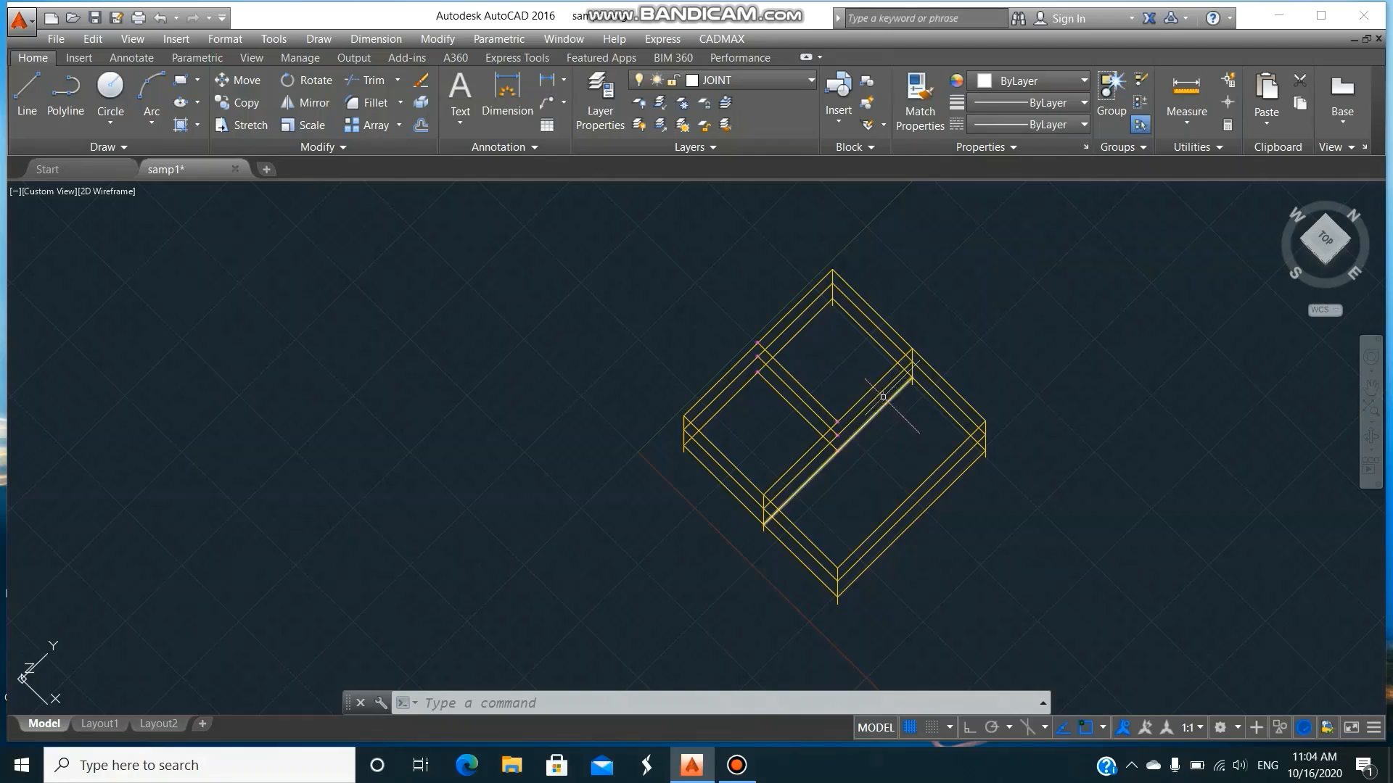
- Start the CADMAX PTLOAD command and choose the joints at both ends of the three secondary beams as point loads
click(726, 39)
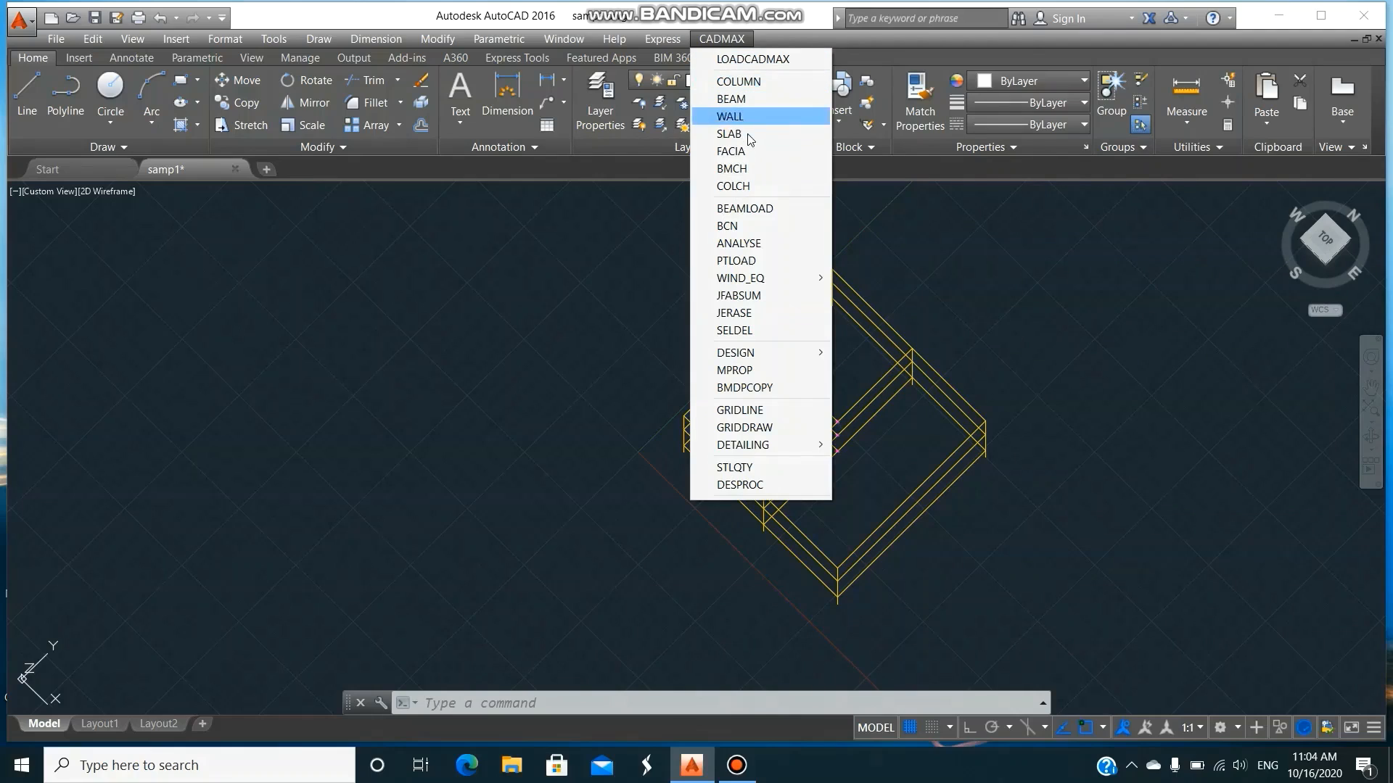
click(750, 262)
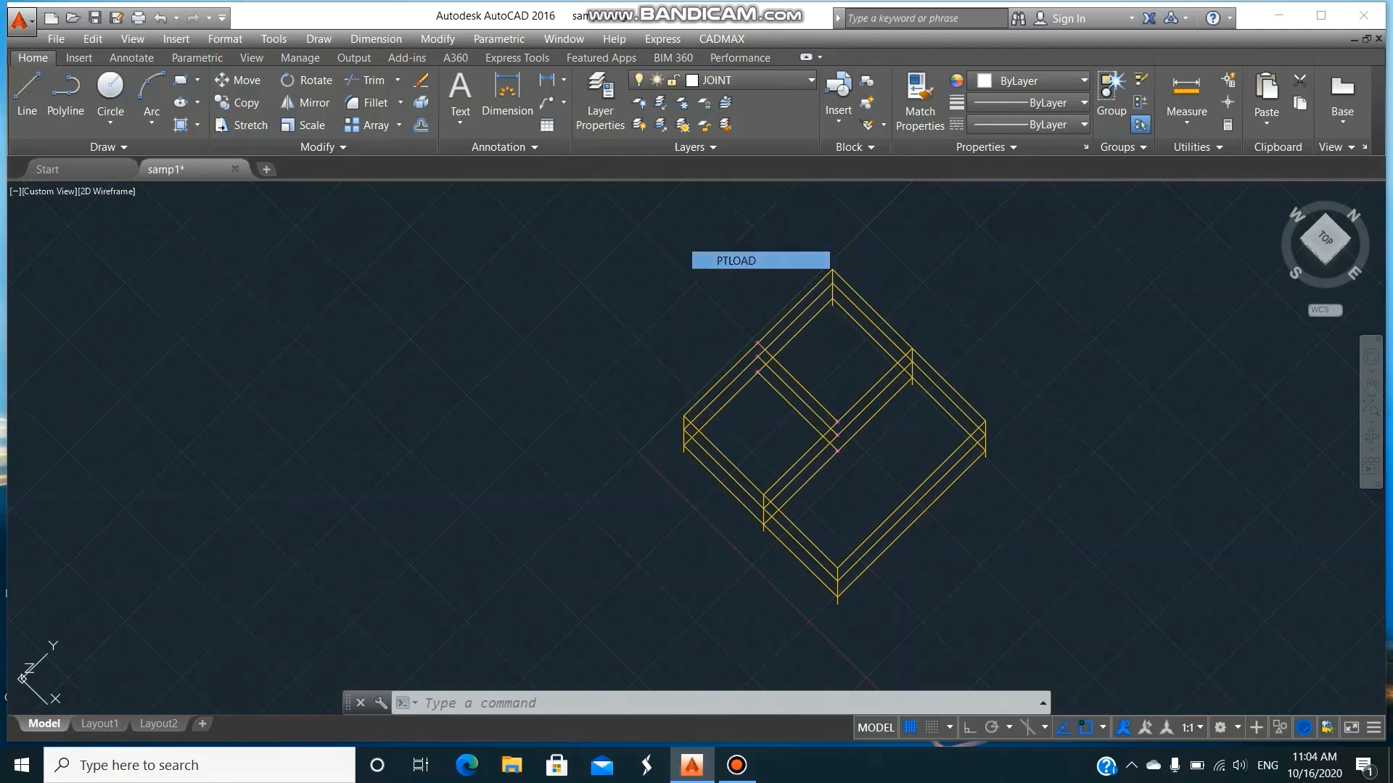
click(739, 303)
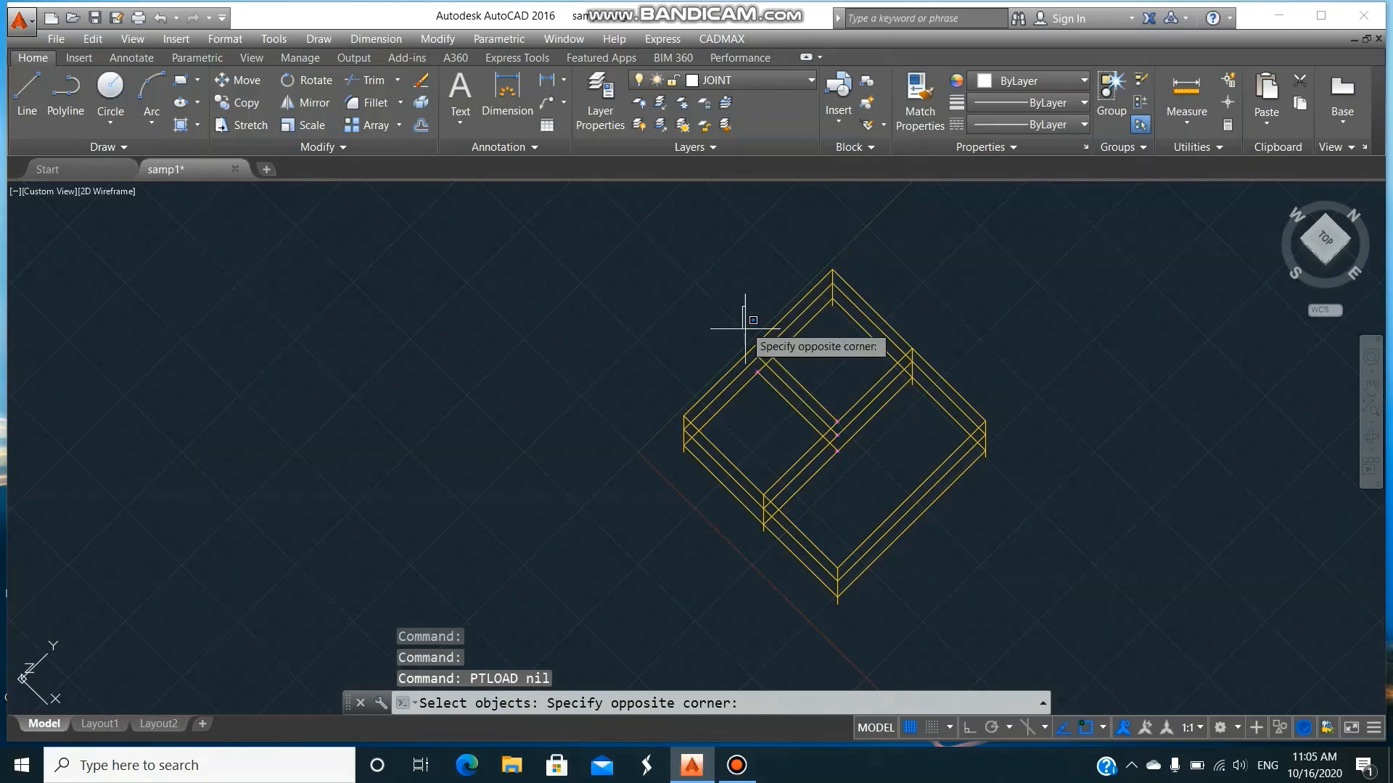
click(769, 405)
click(814, 370)
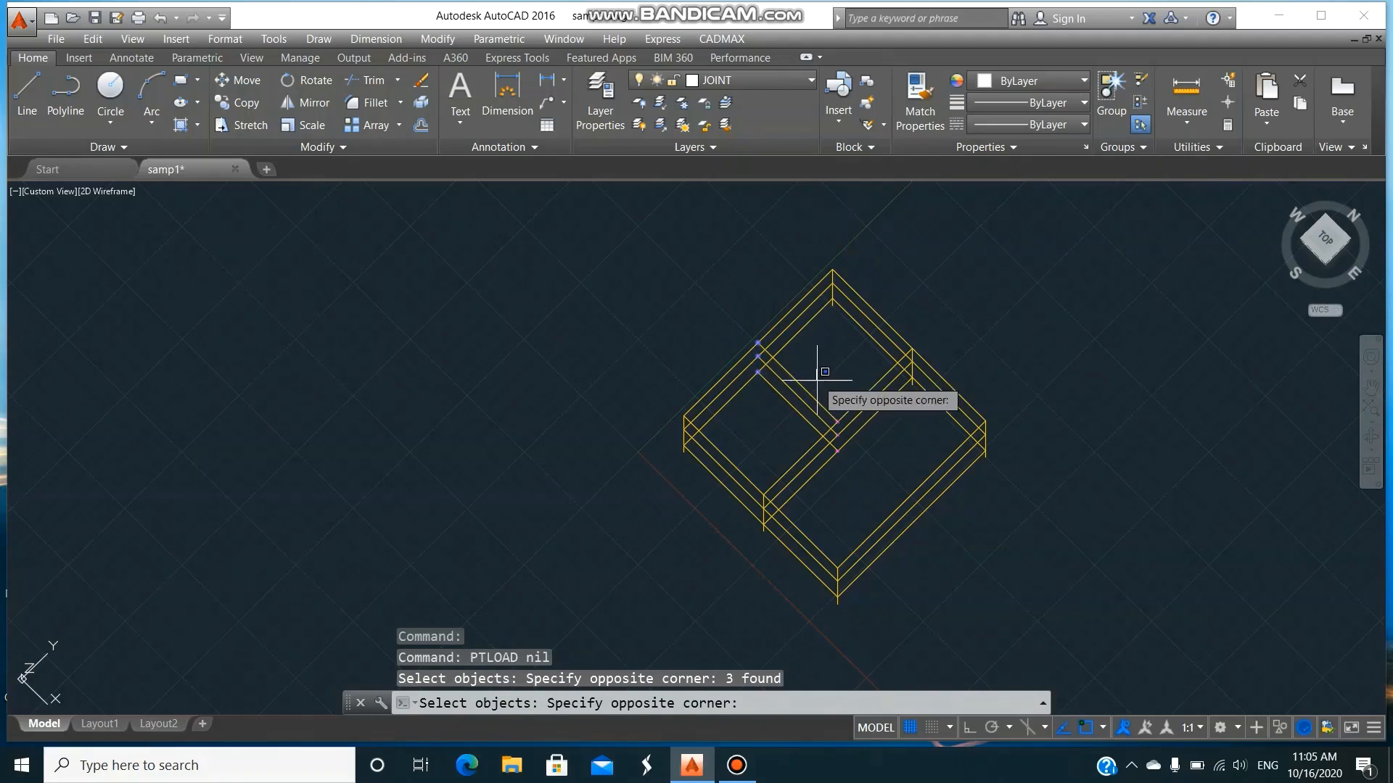
click(850, 488)
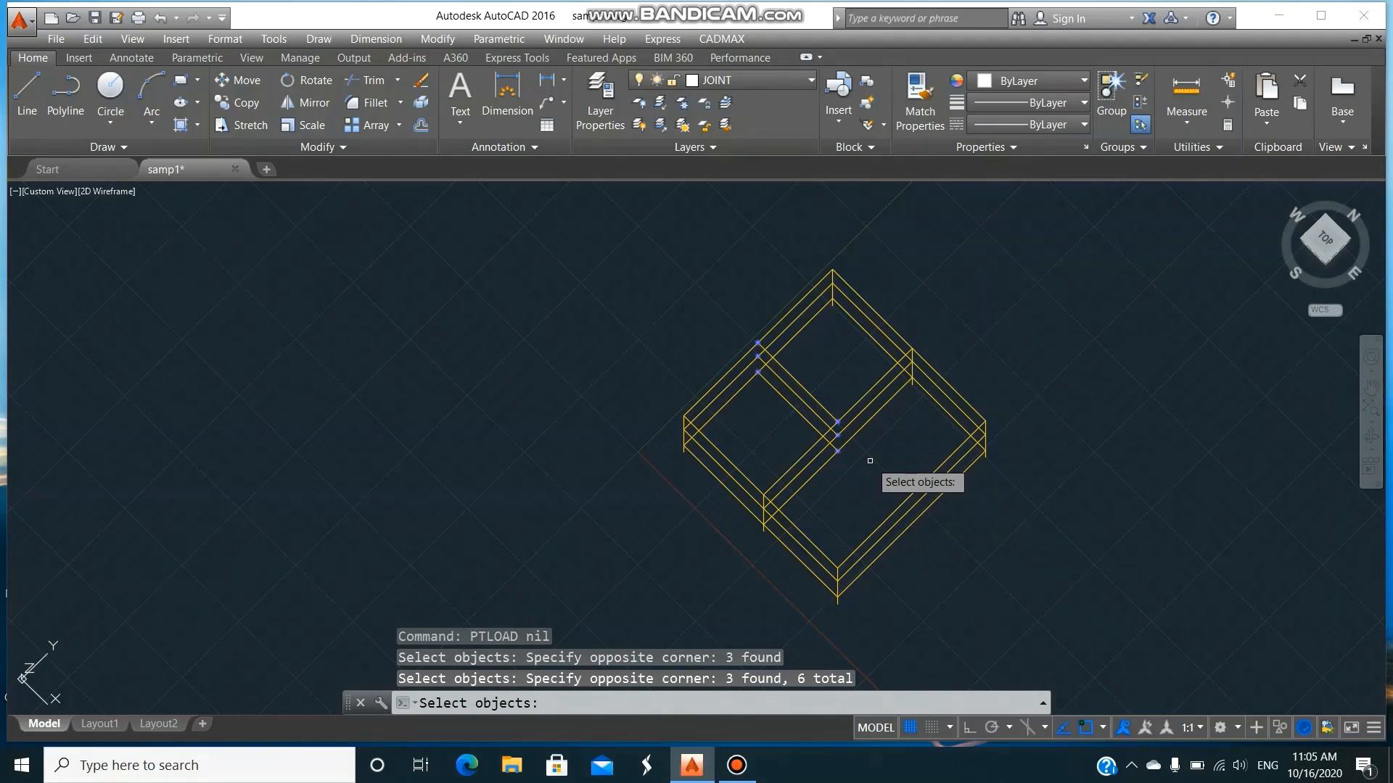
key(Return)
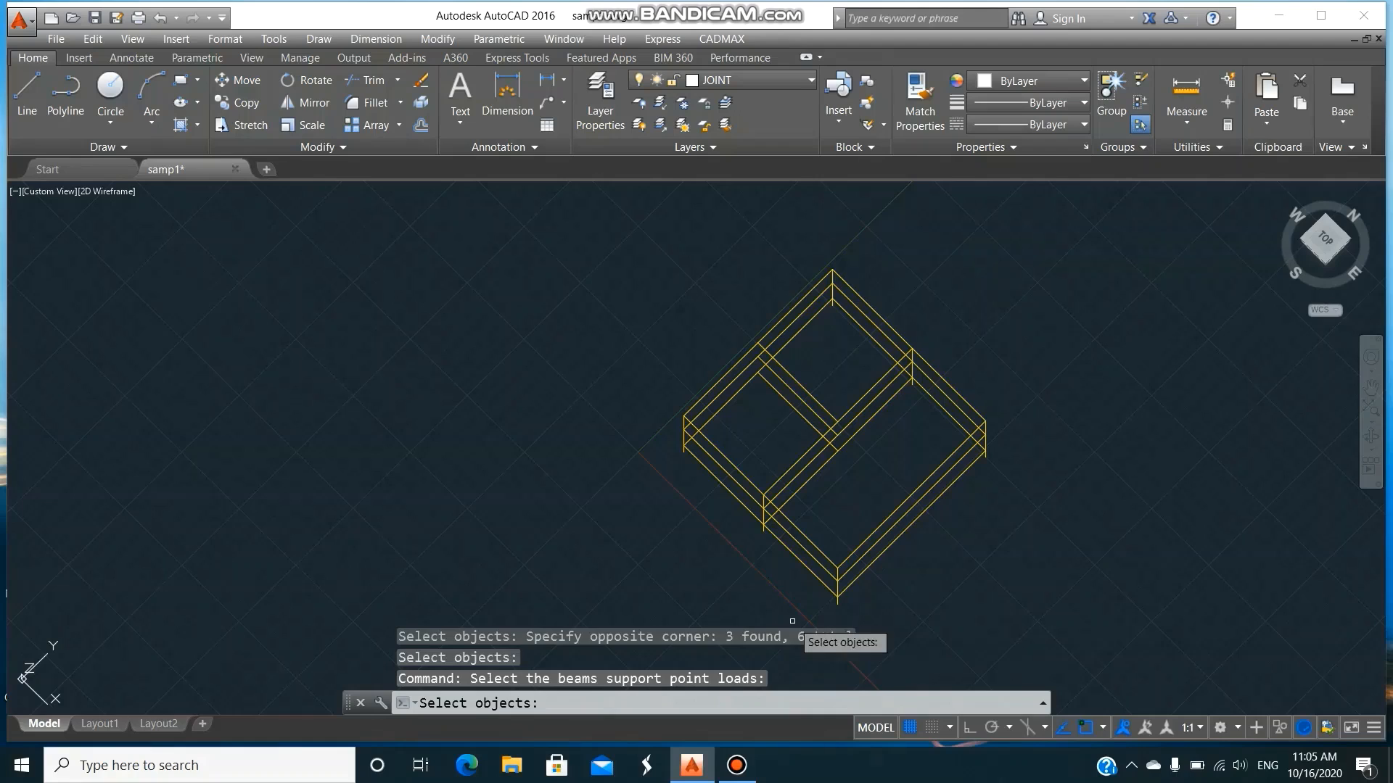
- Assign the long middle beams and the parallel outer beams at the secondary beams' ends as supports for the point loads
click(879, 427)
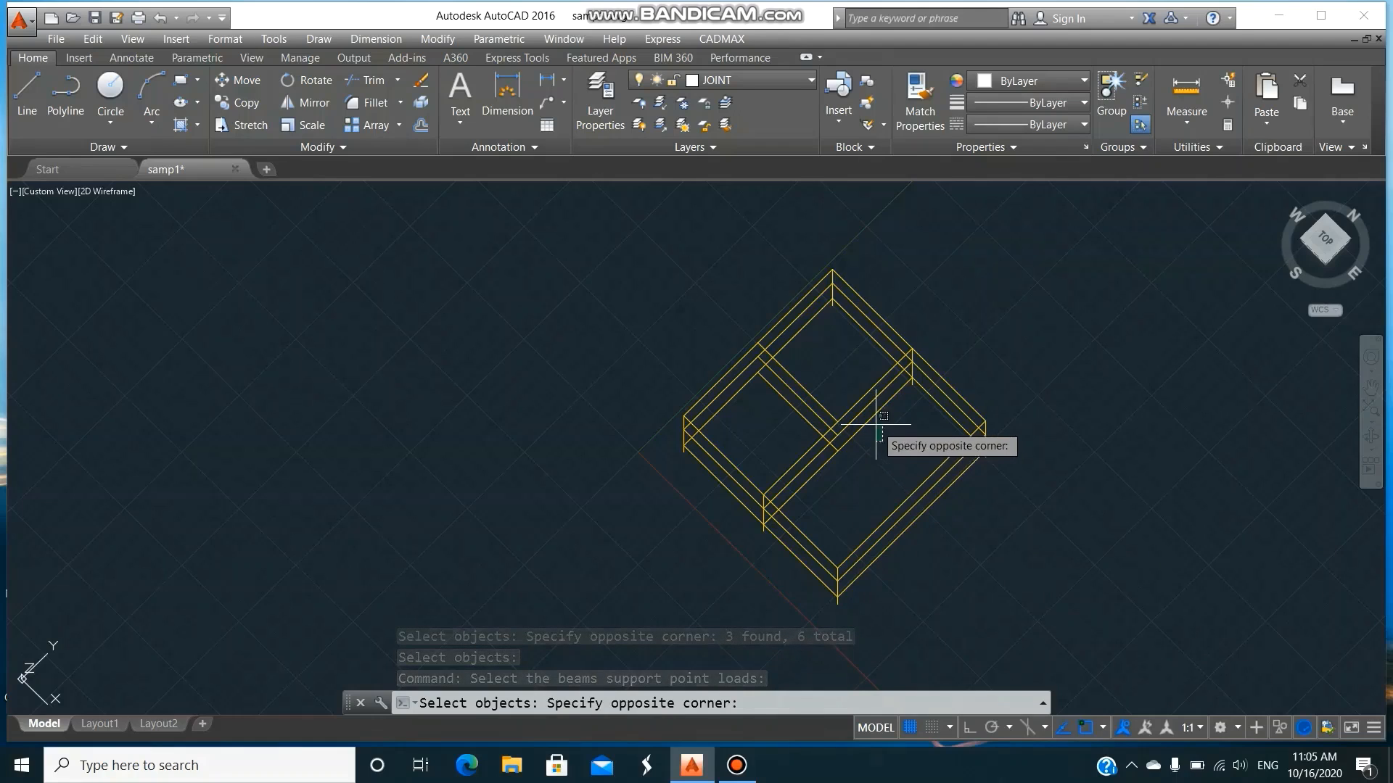
click(839, 365)
click(814, 351)
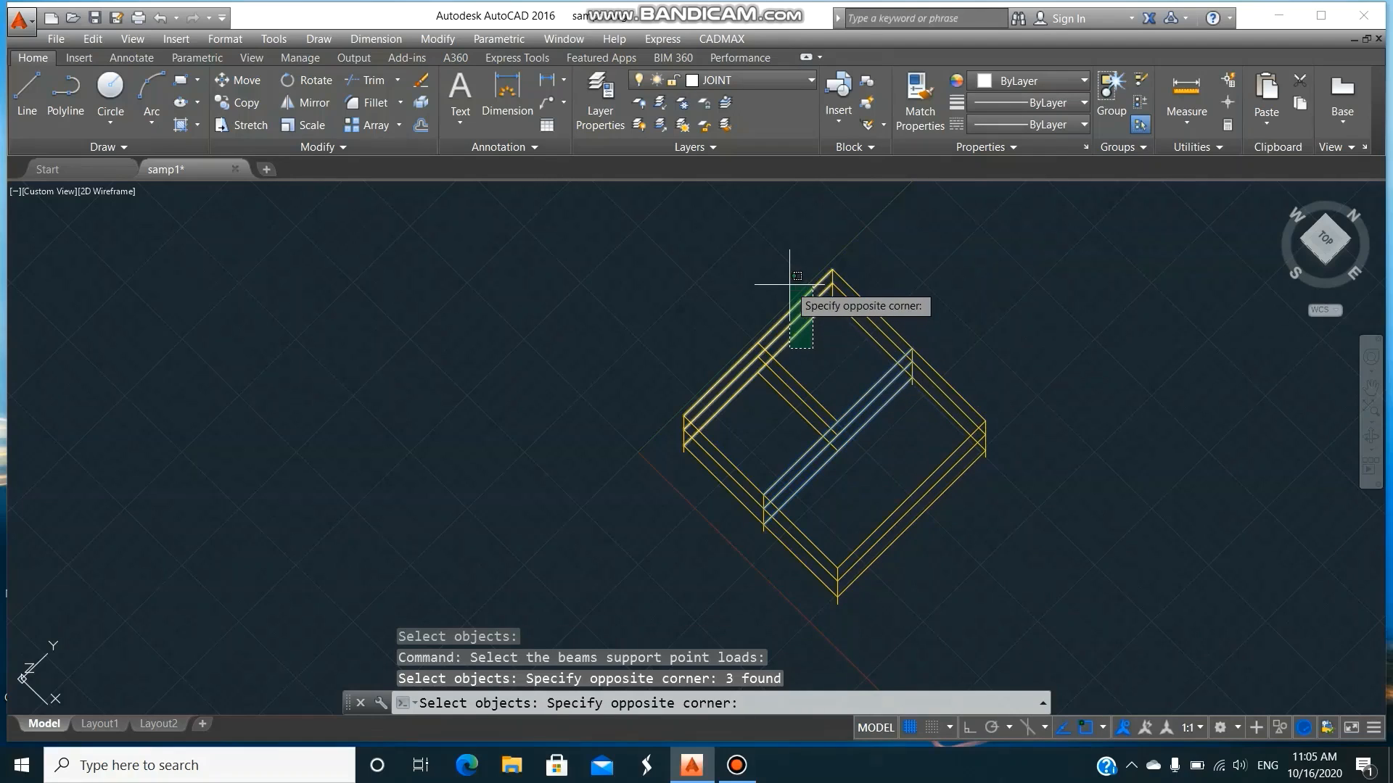
click(789, 285)
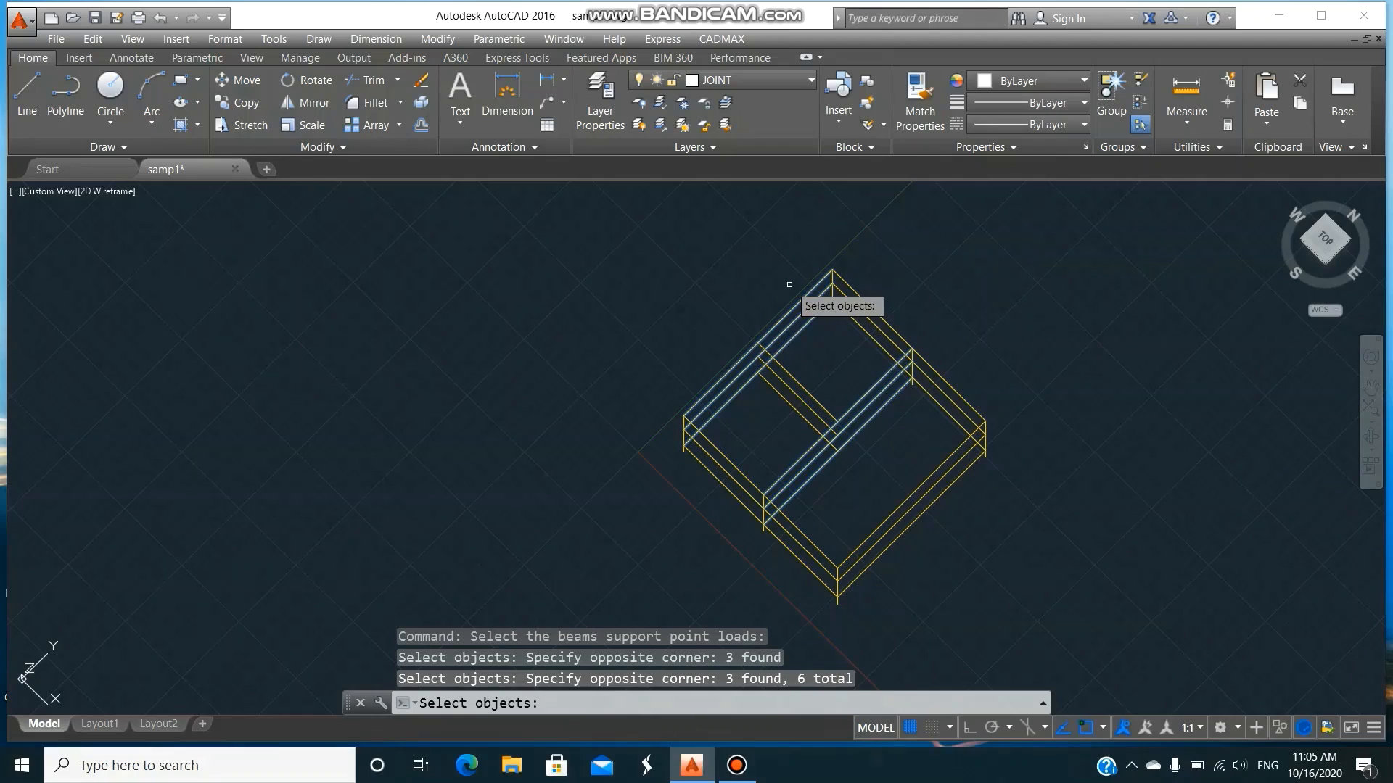
key(Return)
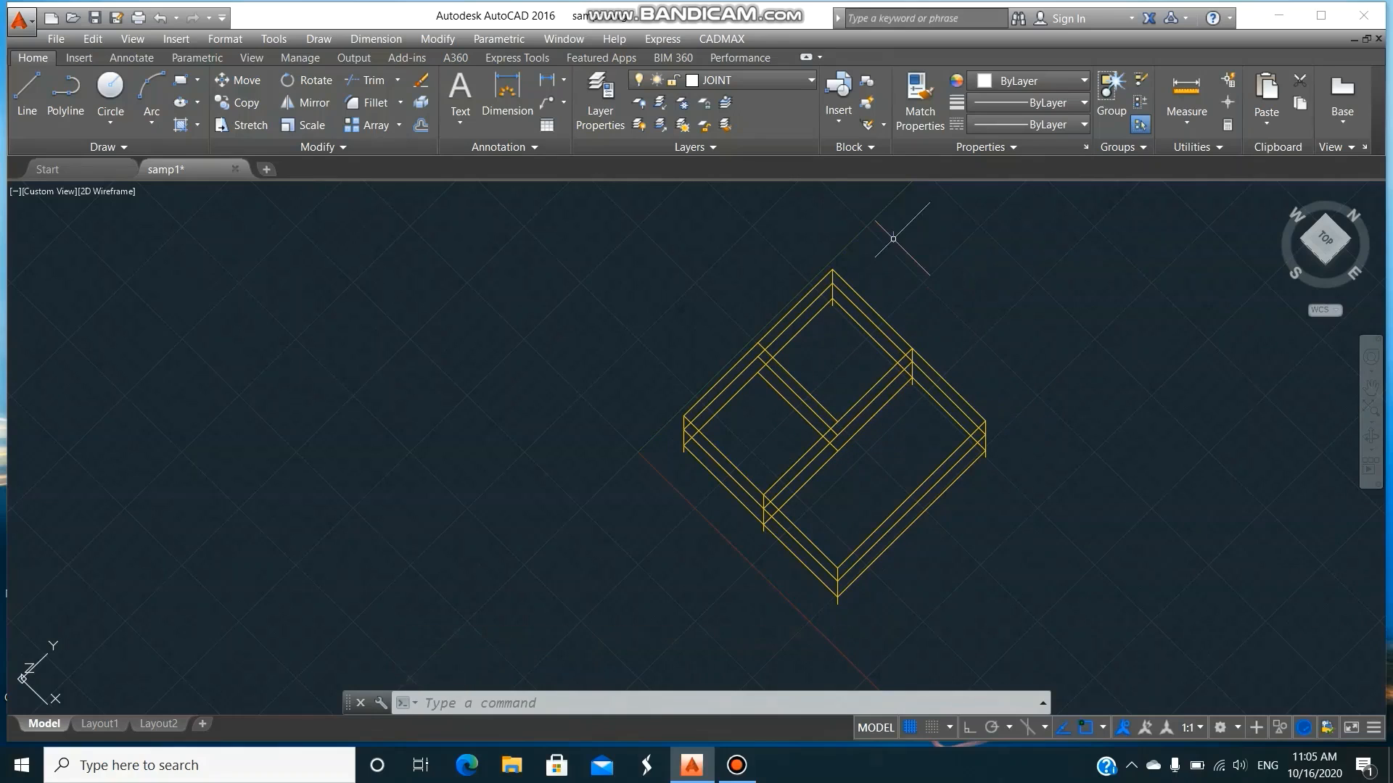
- Analyse the entire beam and column frame for the total load with LL + DL
click(728, 40)
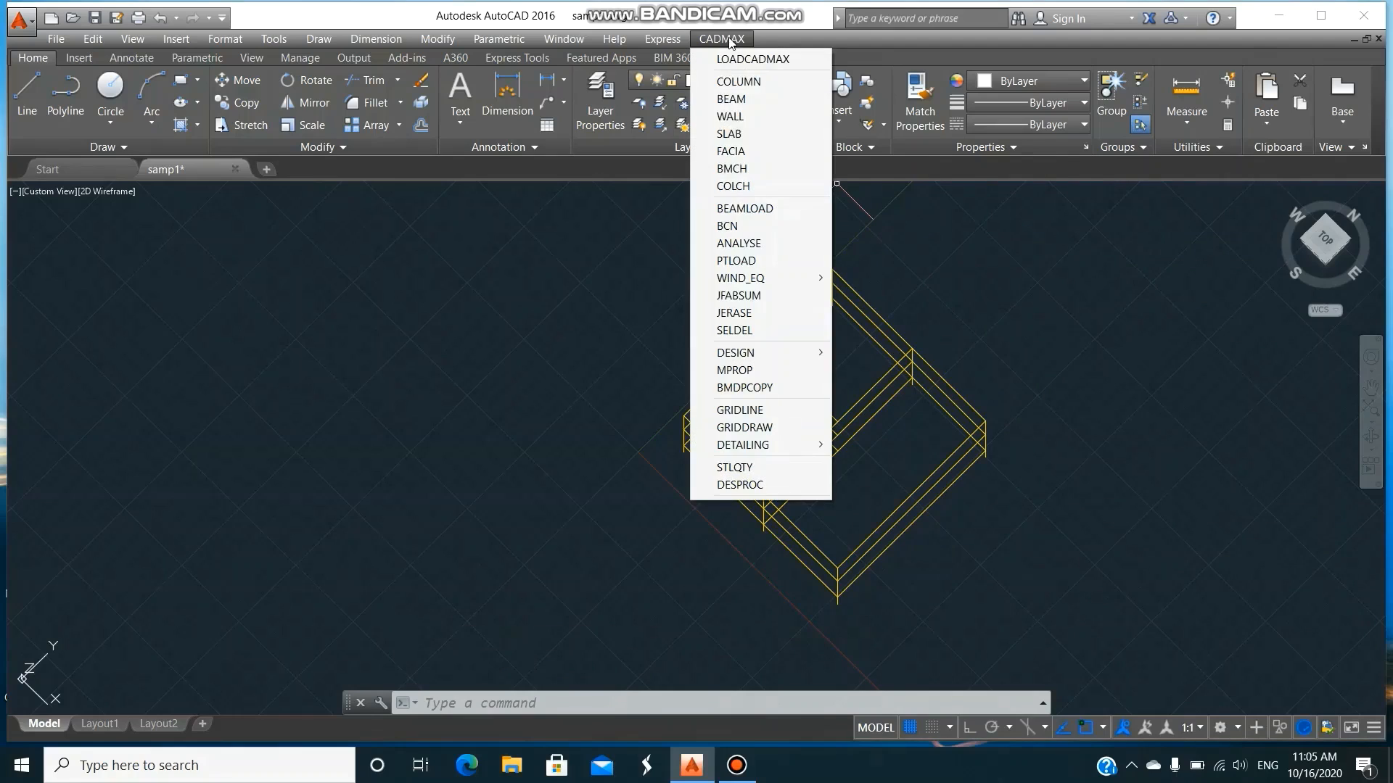
click(740, 243)
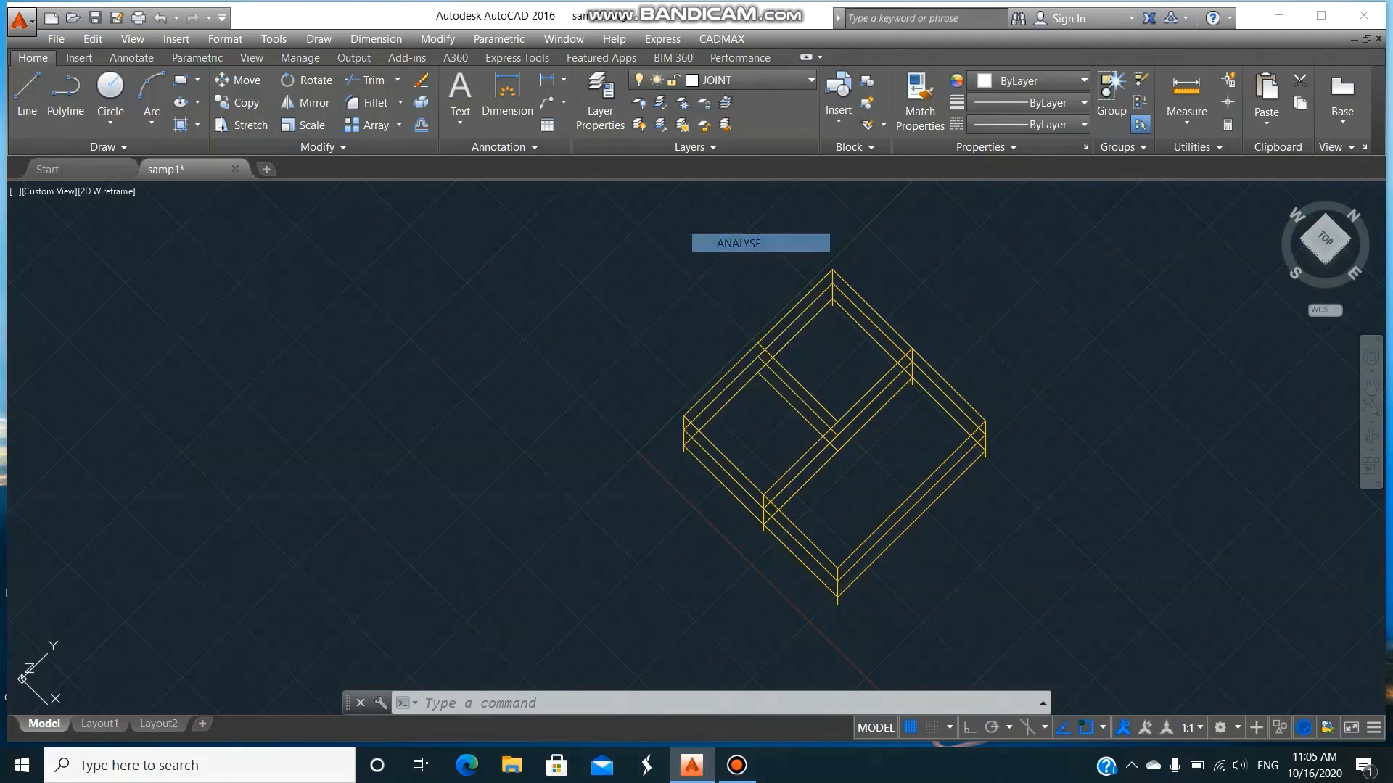
click(709, 440)
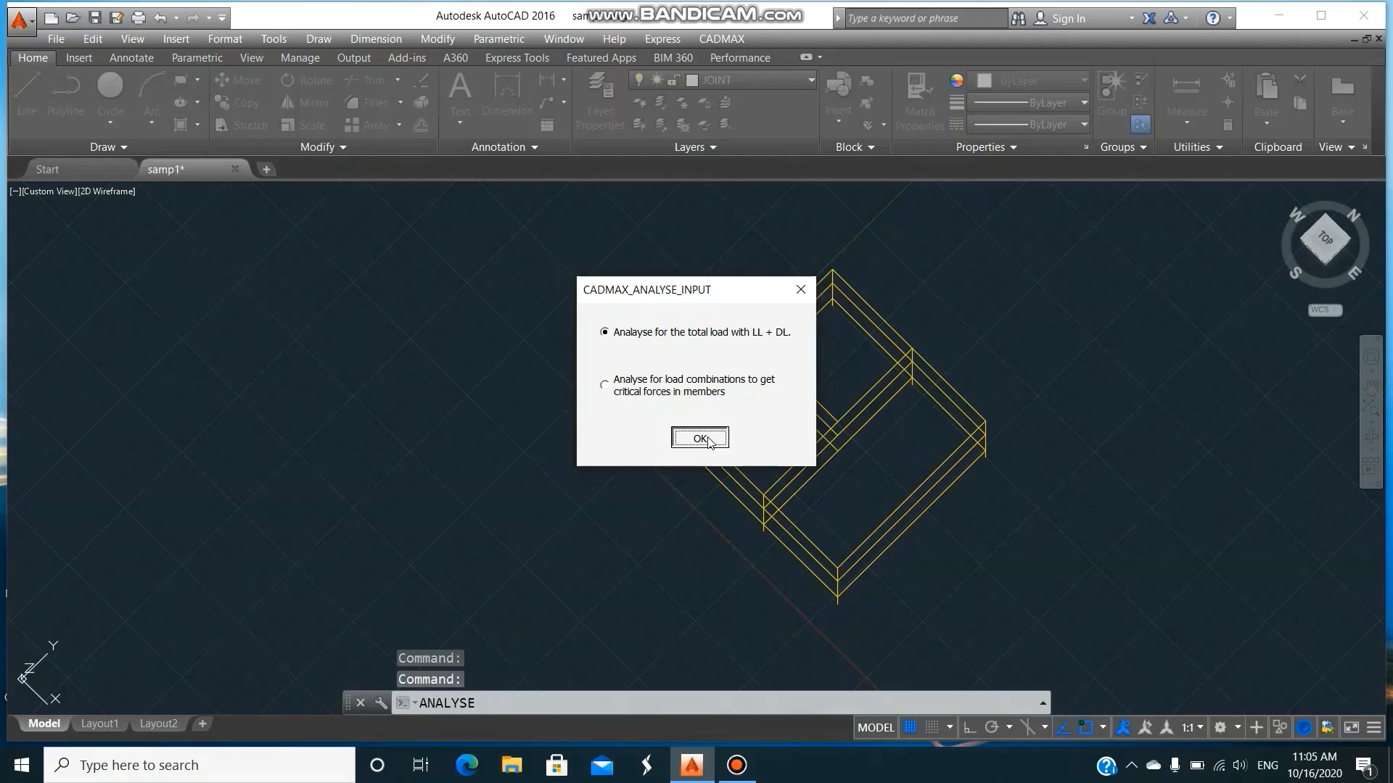
drag(1087, 637, 563, 226)
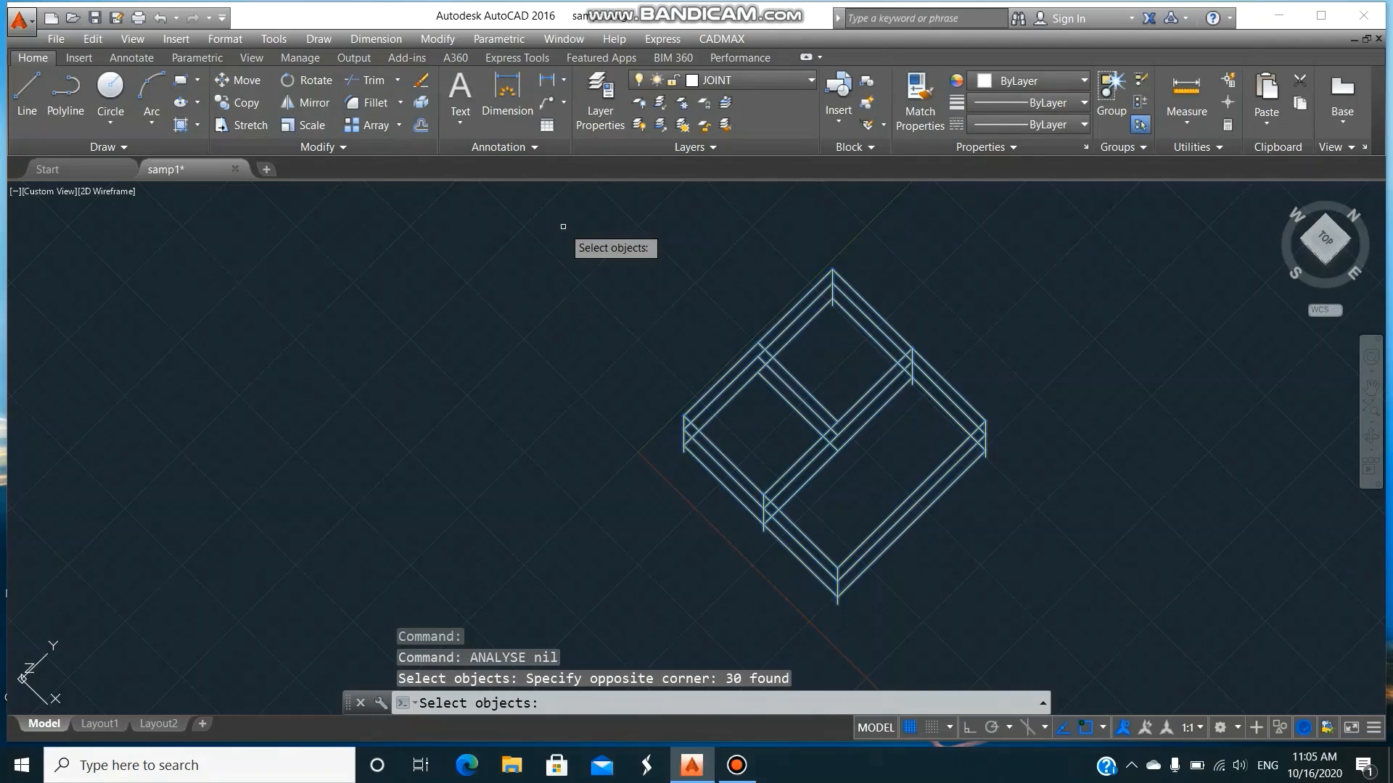
key(Return)
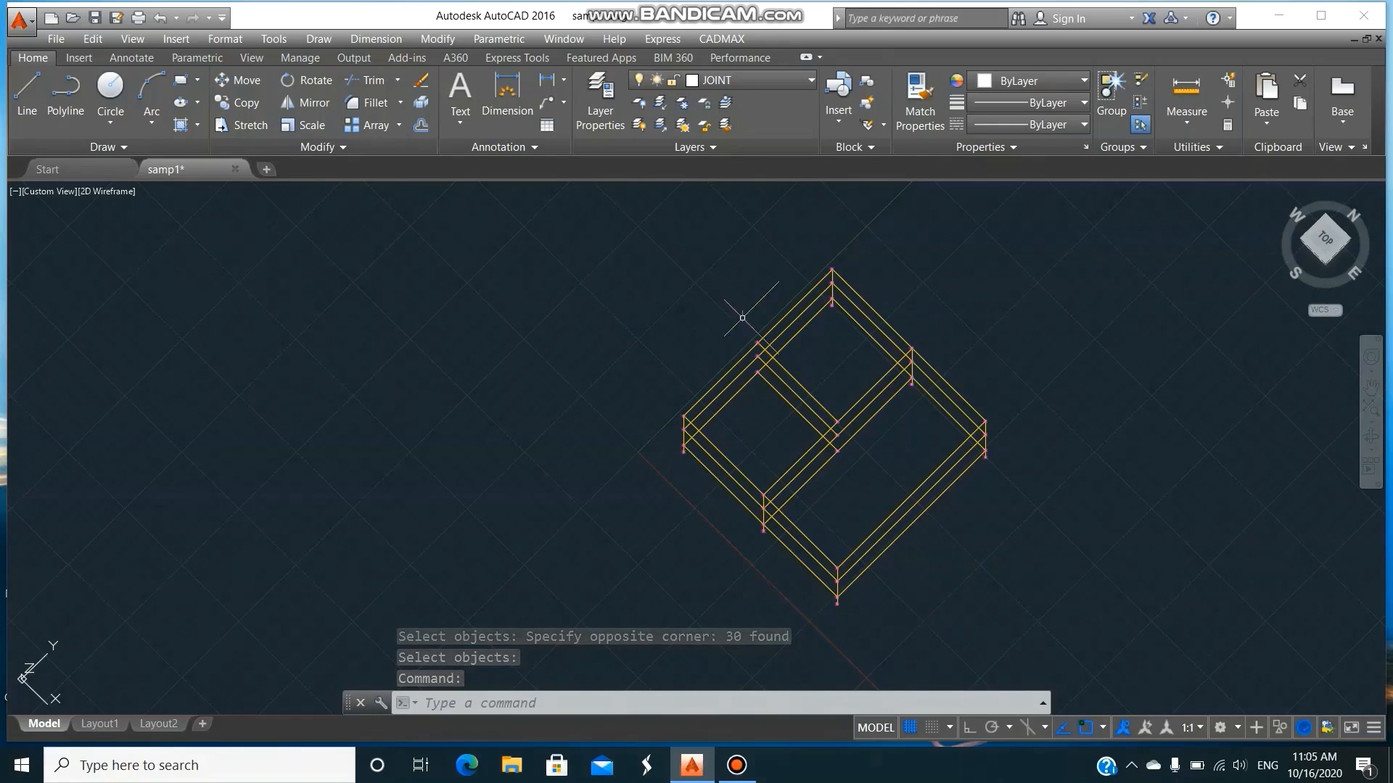
- Run DBEAM on the whole frame with Fck 20, Fy 415, 12 mm main rods, 8 mm stirrups and 35 mm effective cover
click(722, 40)
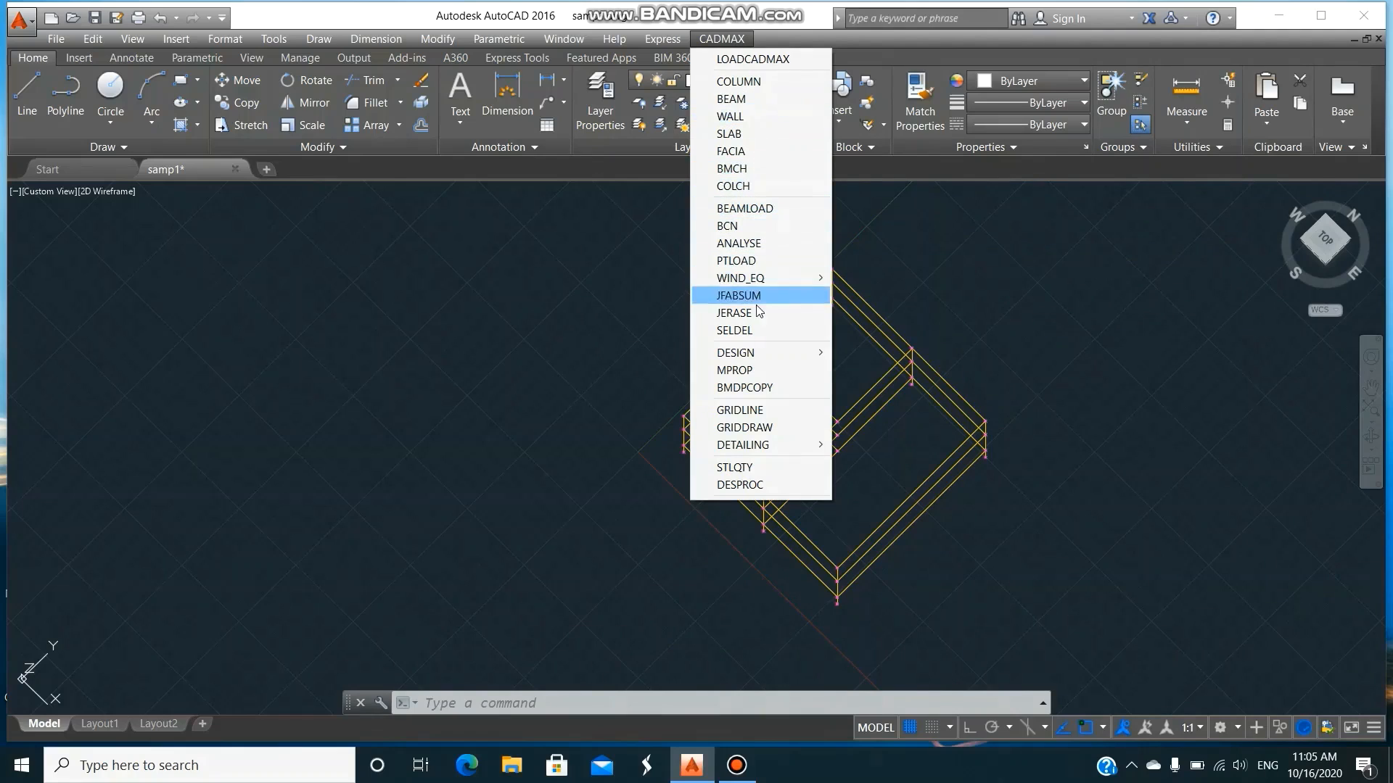
mouse_move(751, 361)
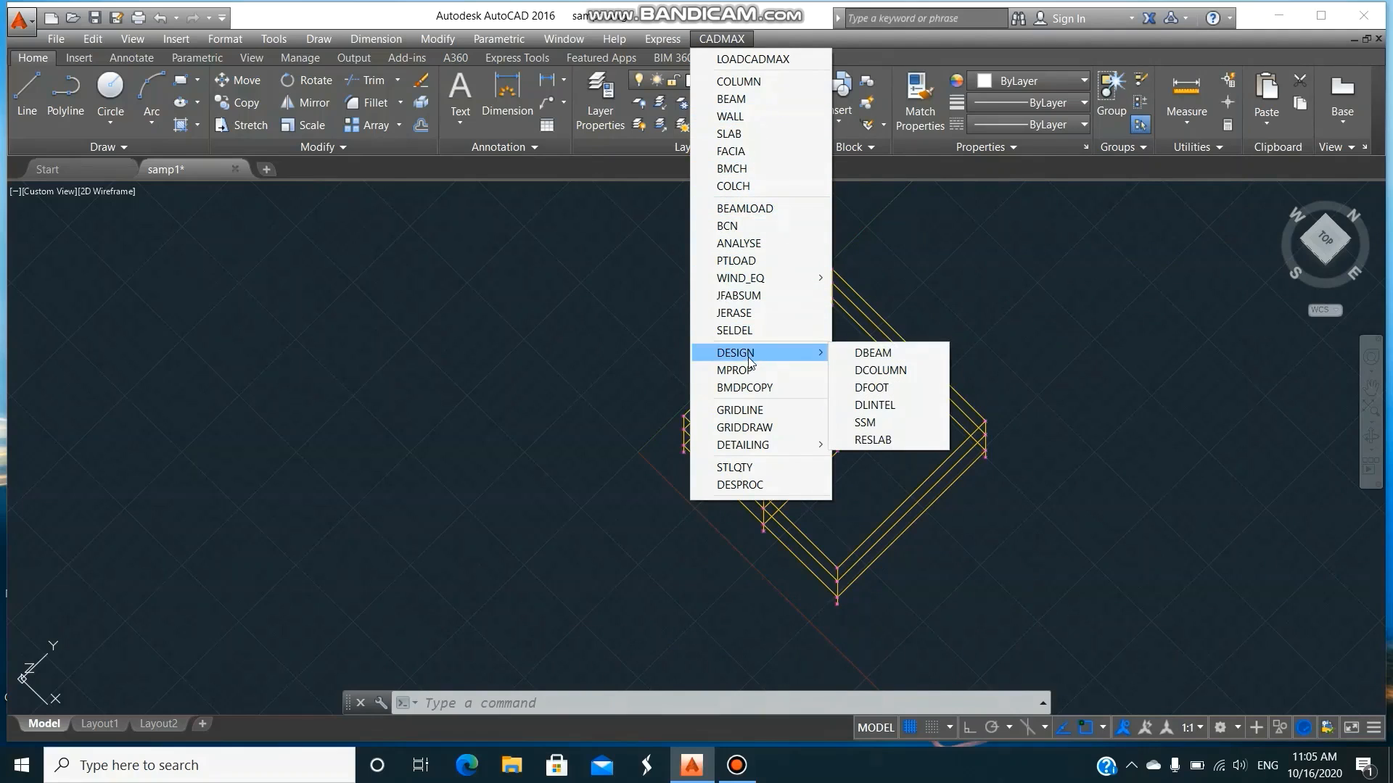
click(872, 353)
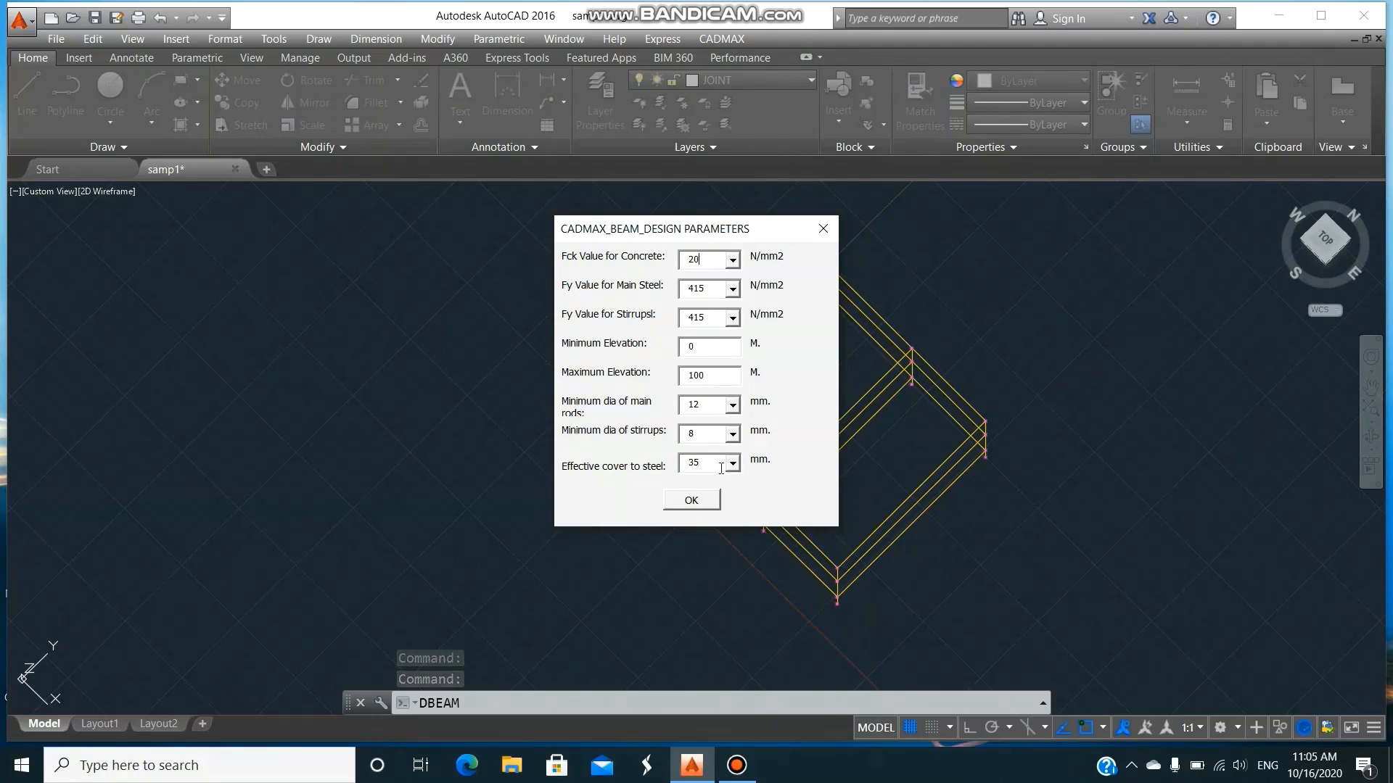
click(691, 500)
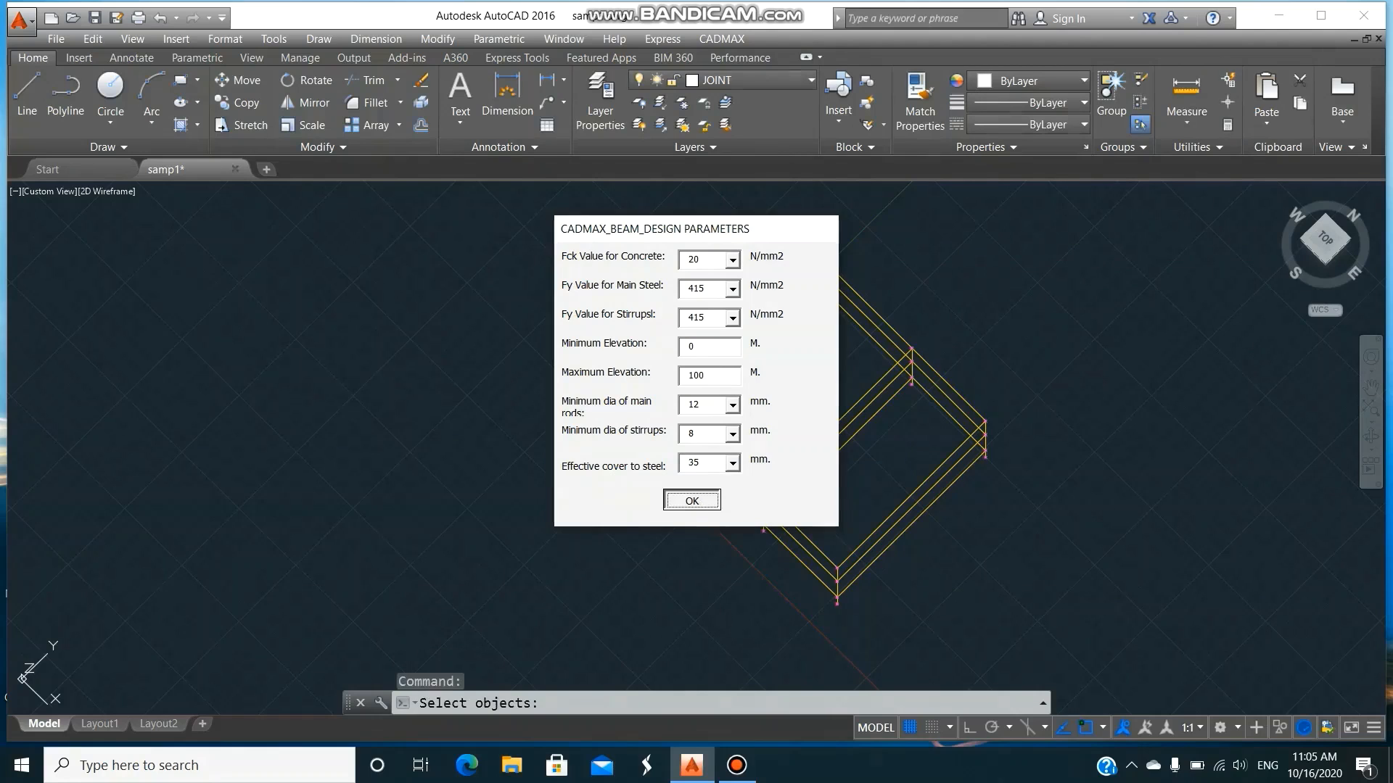
click(1064, 651)
click(616, 238)
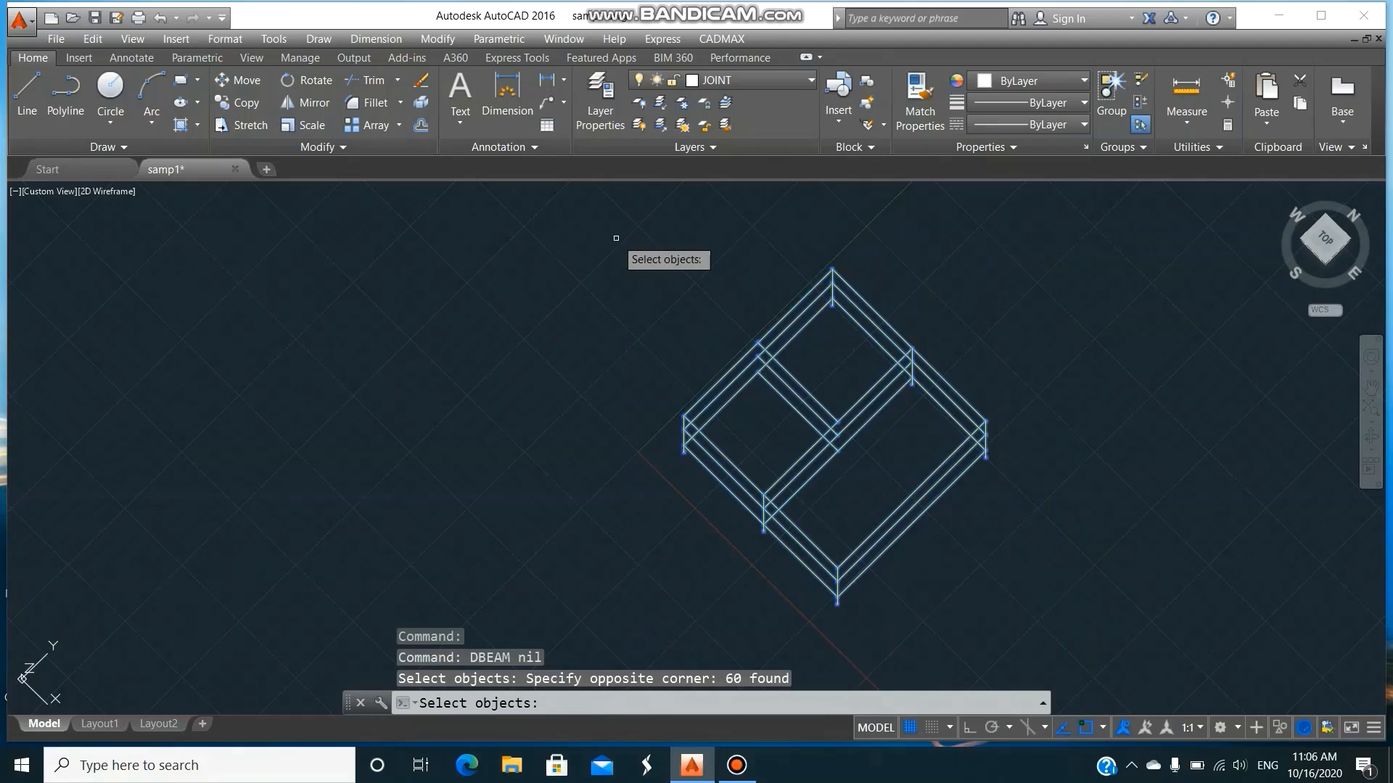
key(Return)
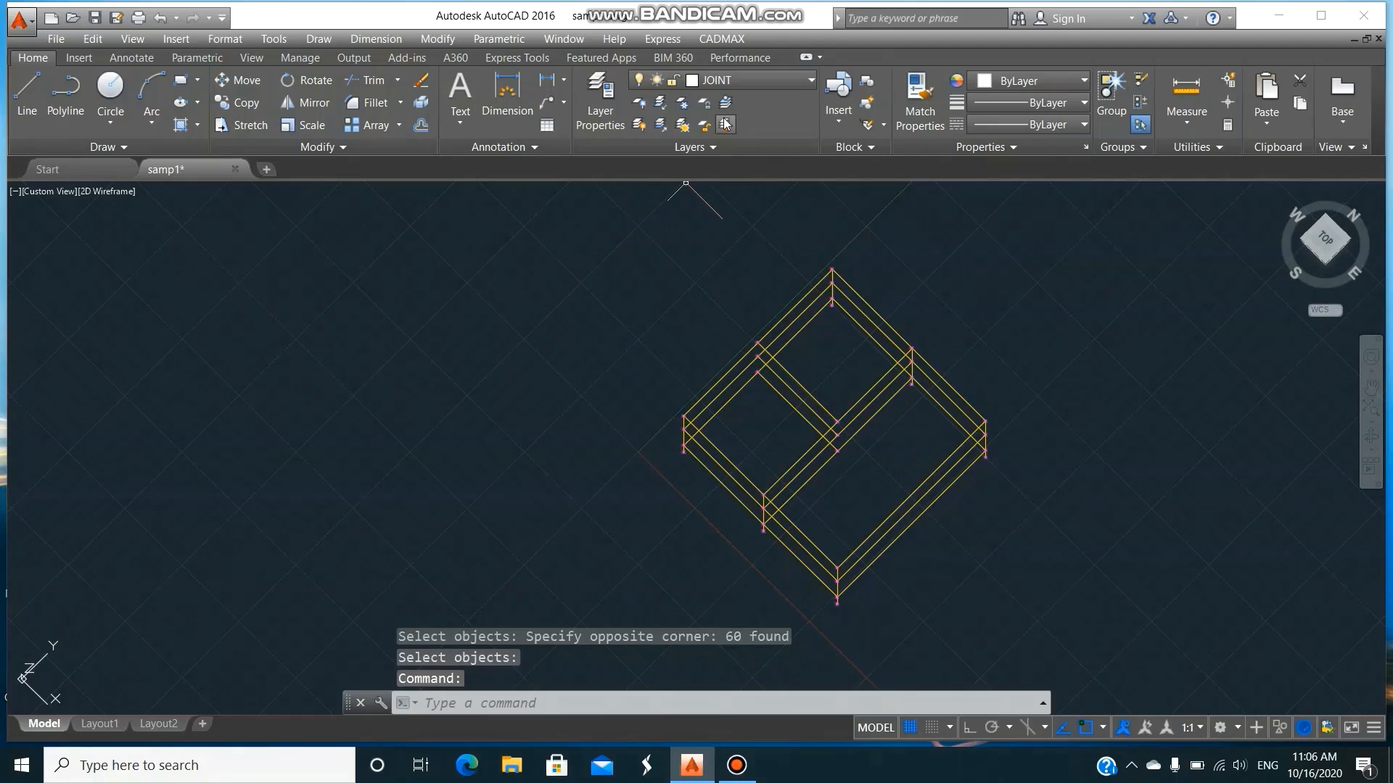
- Run DCOLUMN on the whole frame with Fck 20, Fy 415, 12 mm main rods, 8 mm ties, 40 mm cover and design for minimum eccentricity moment
click(721, 40)
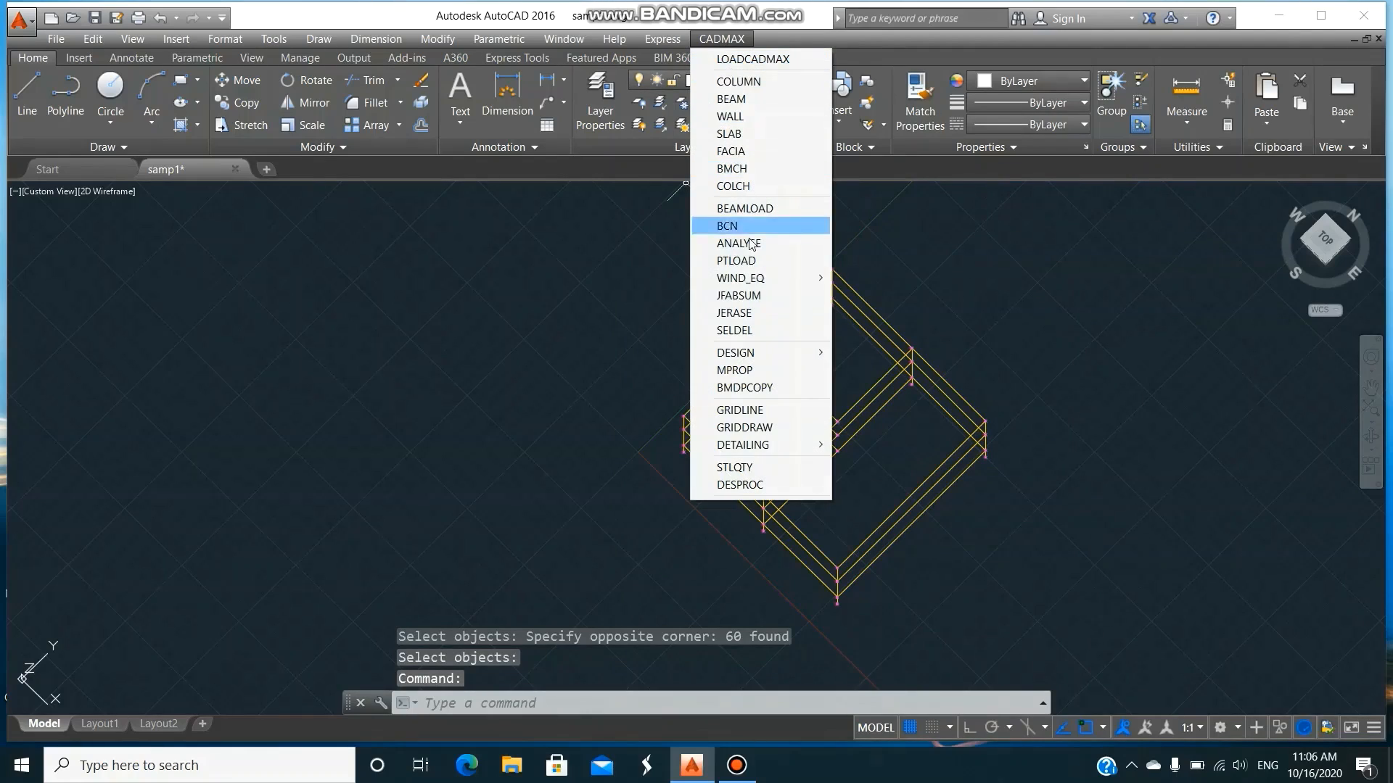
mouse_move(771, 355)
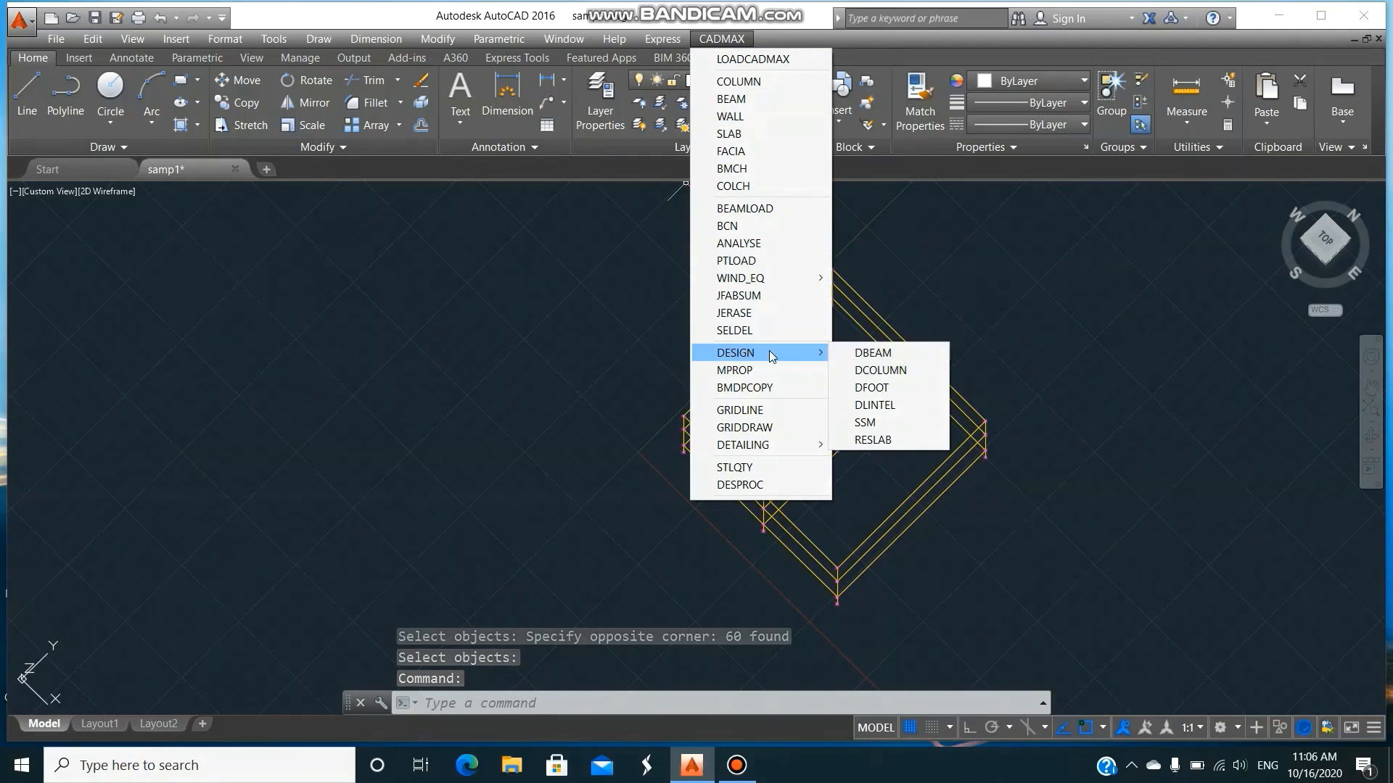
click(880, 370)
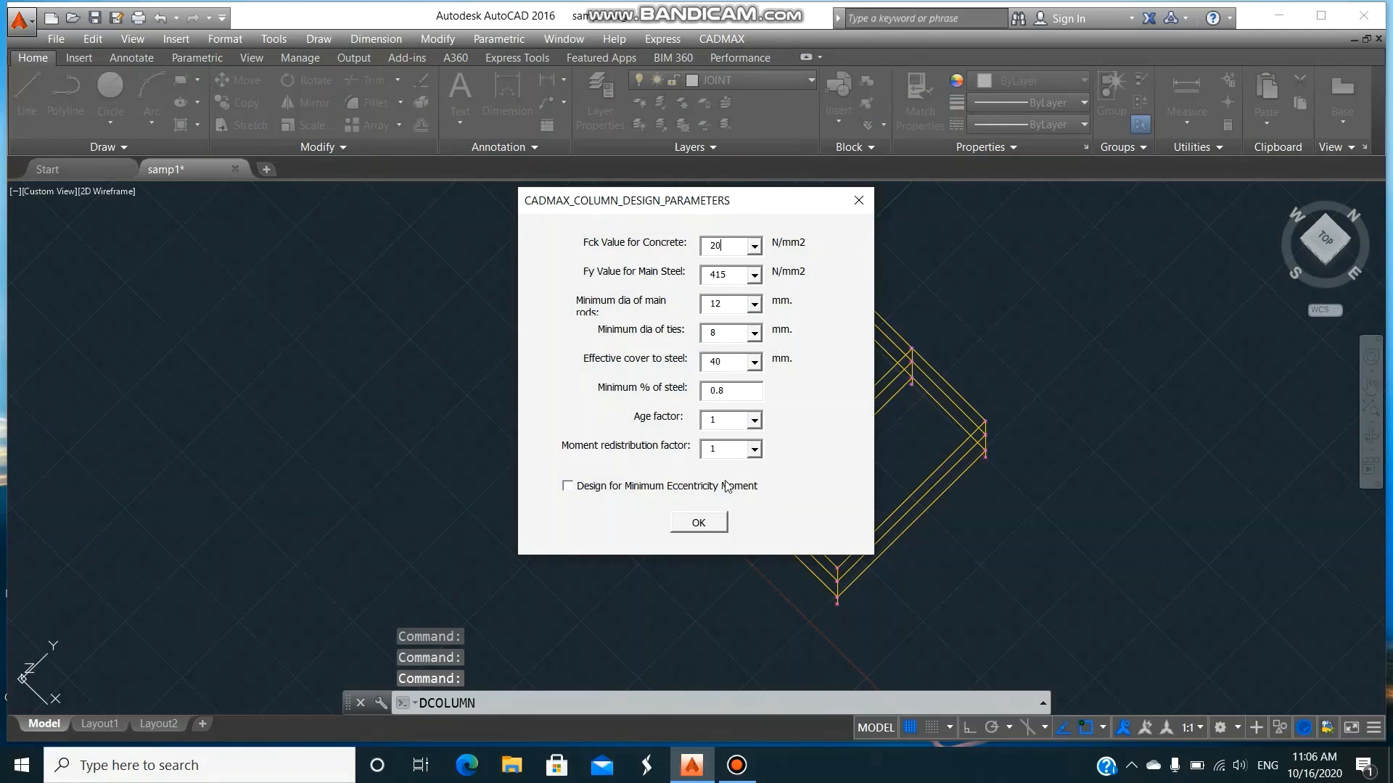
click(567, 487)
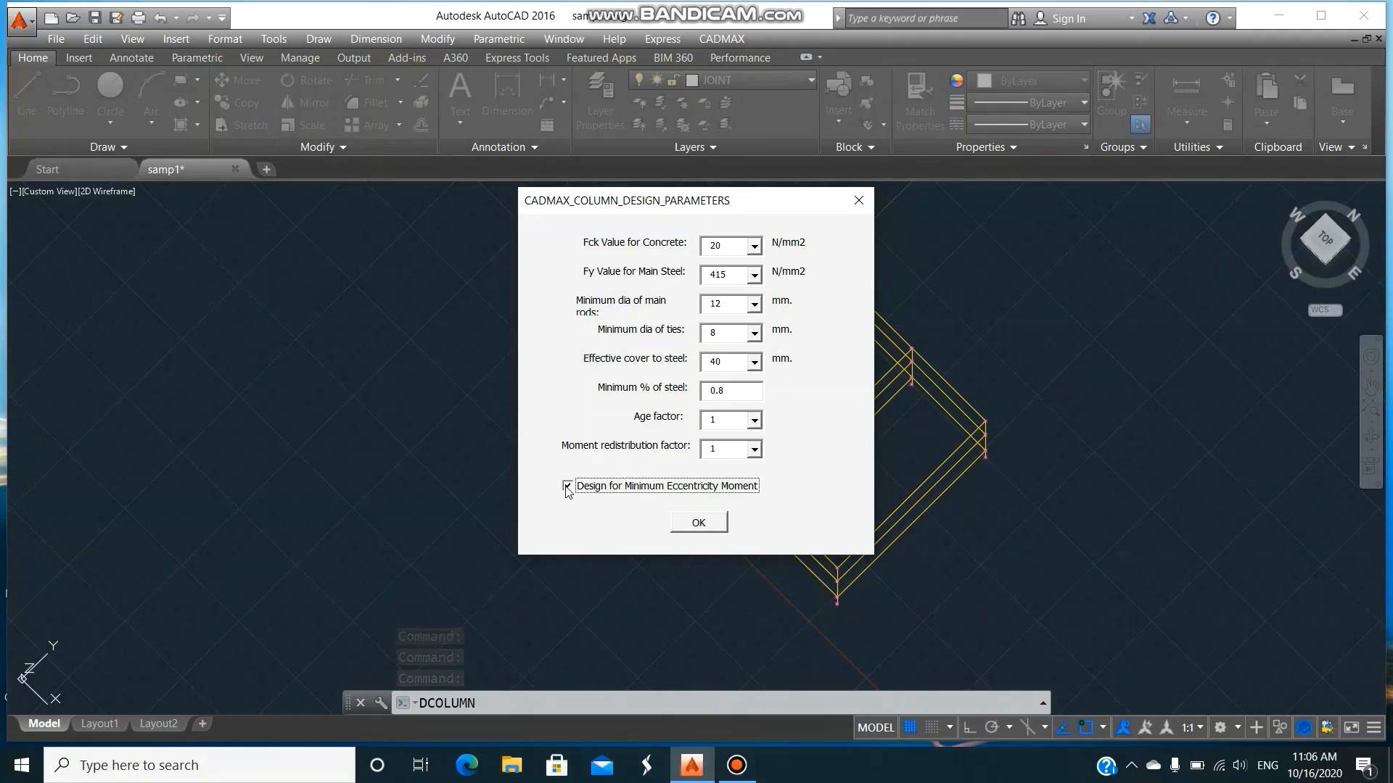
click(701, 527)
click(617, 218)
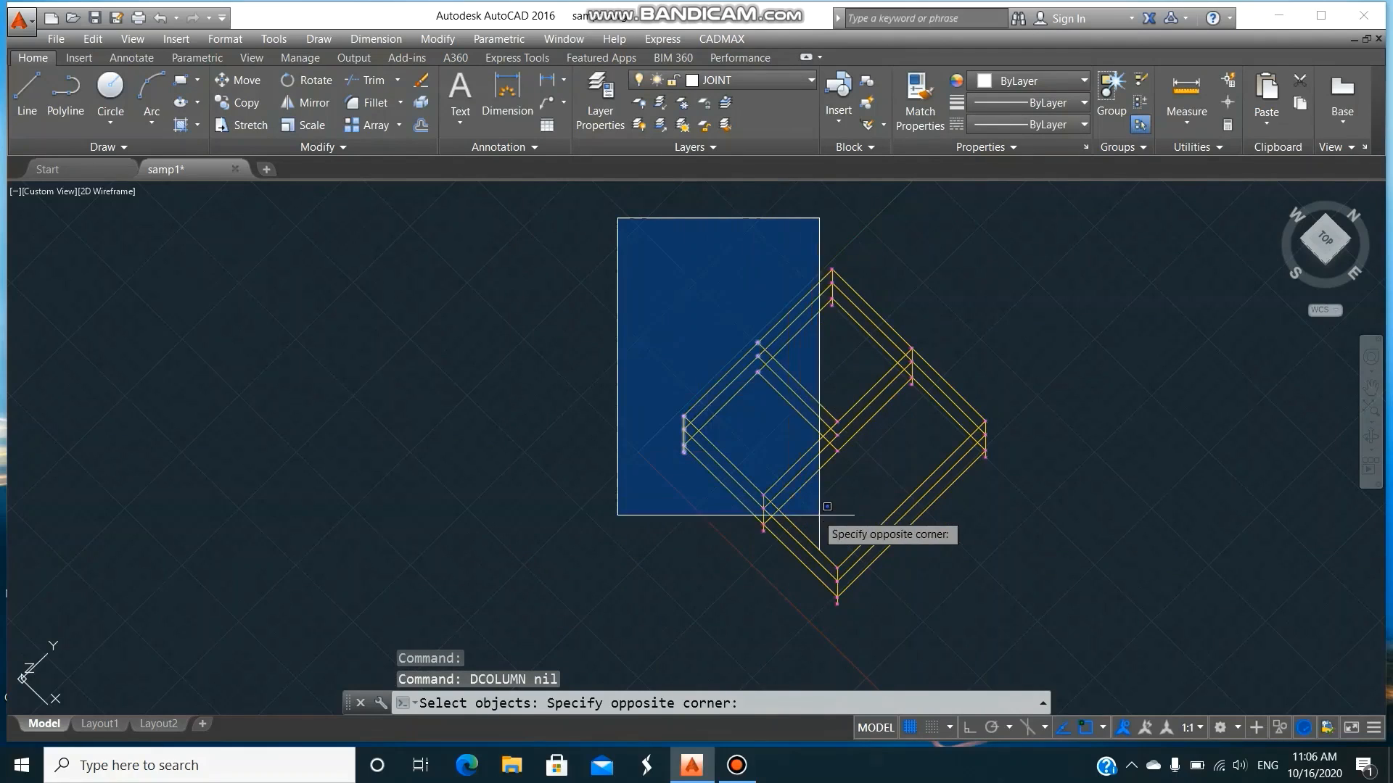
click(1008, 622)
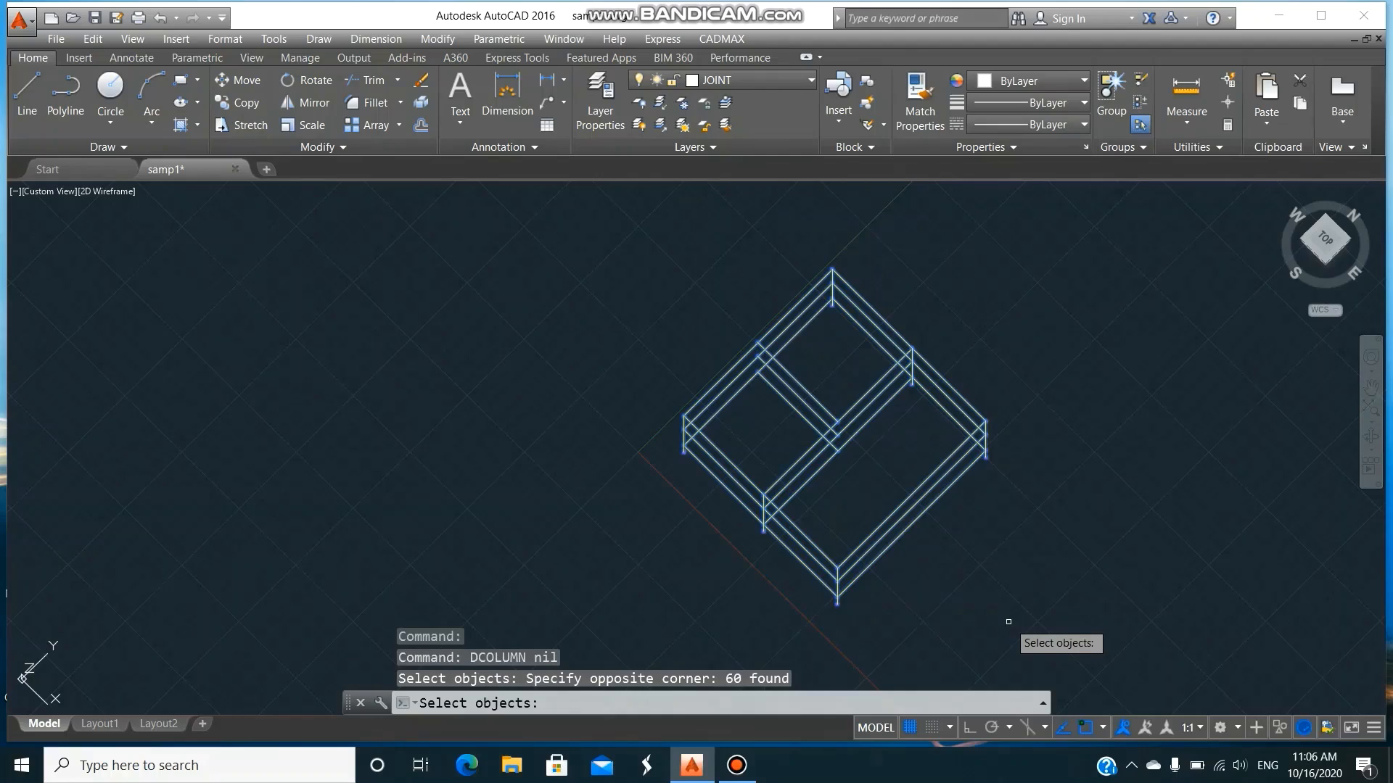
key(Return)
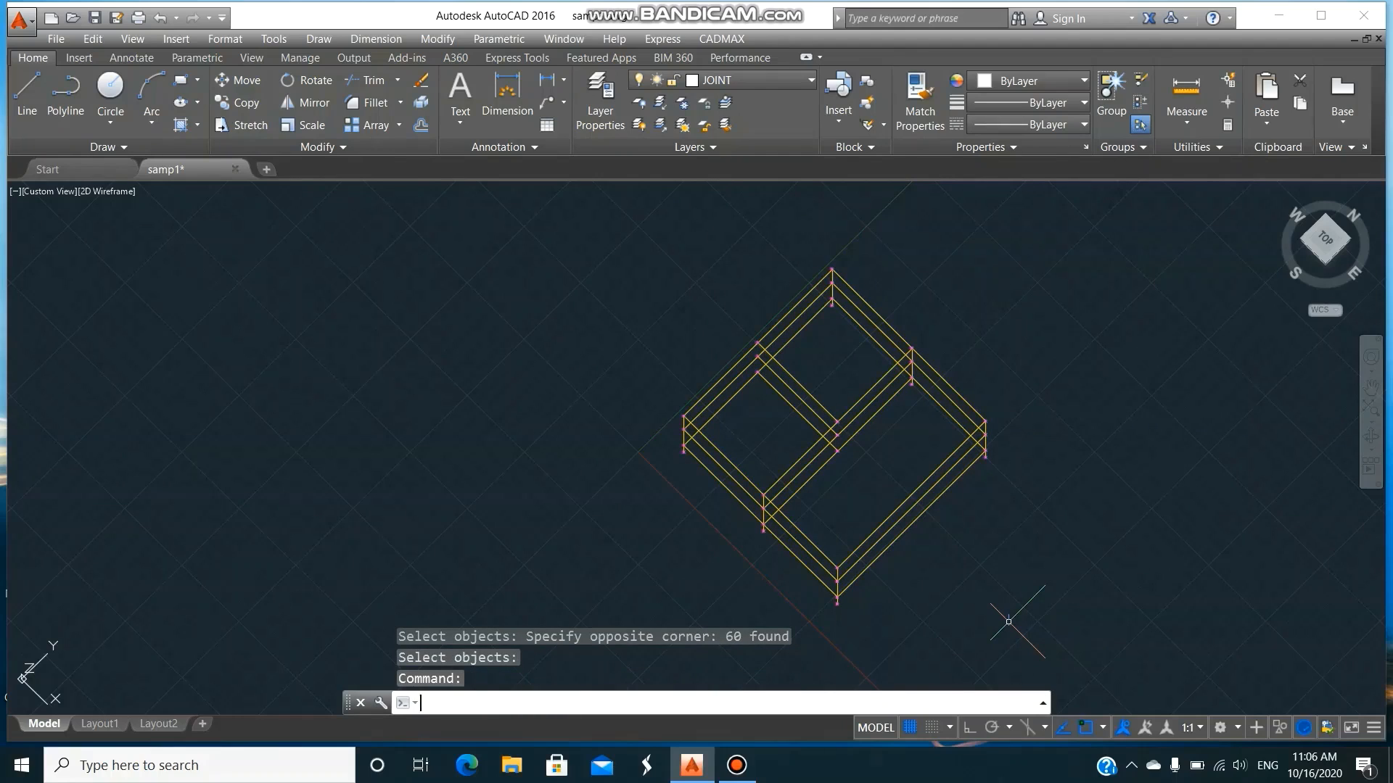
- Run DFOOT on the whole frame for isolated square footings with Fck 20, Fy 415, 8 mm minimum rods and 40 mm effective cover
click(733, 38)
mouse_move(765, 352)
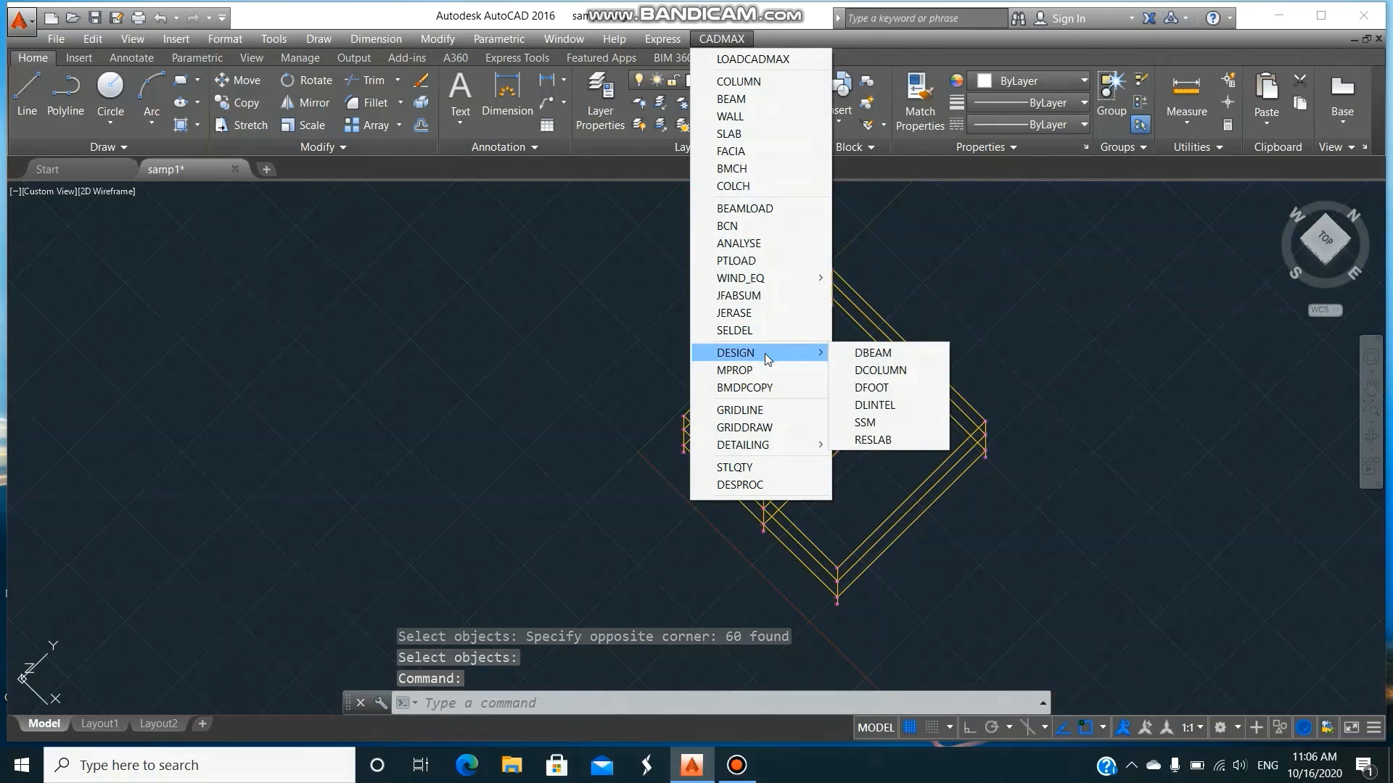
click(903, 387)
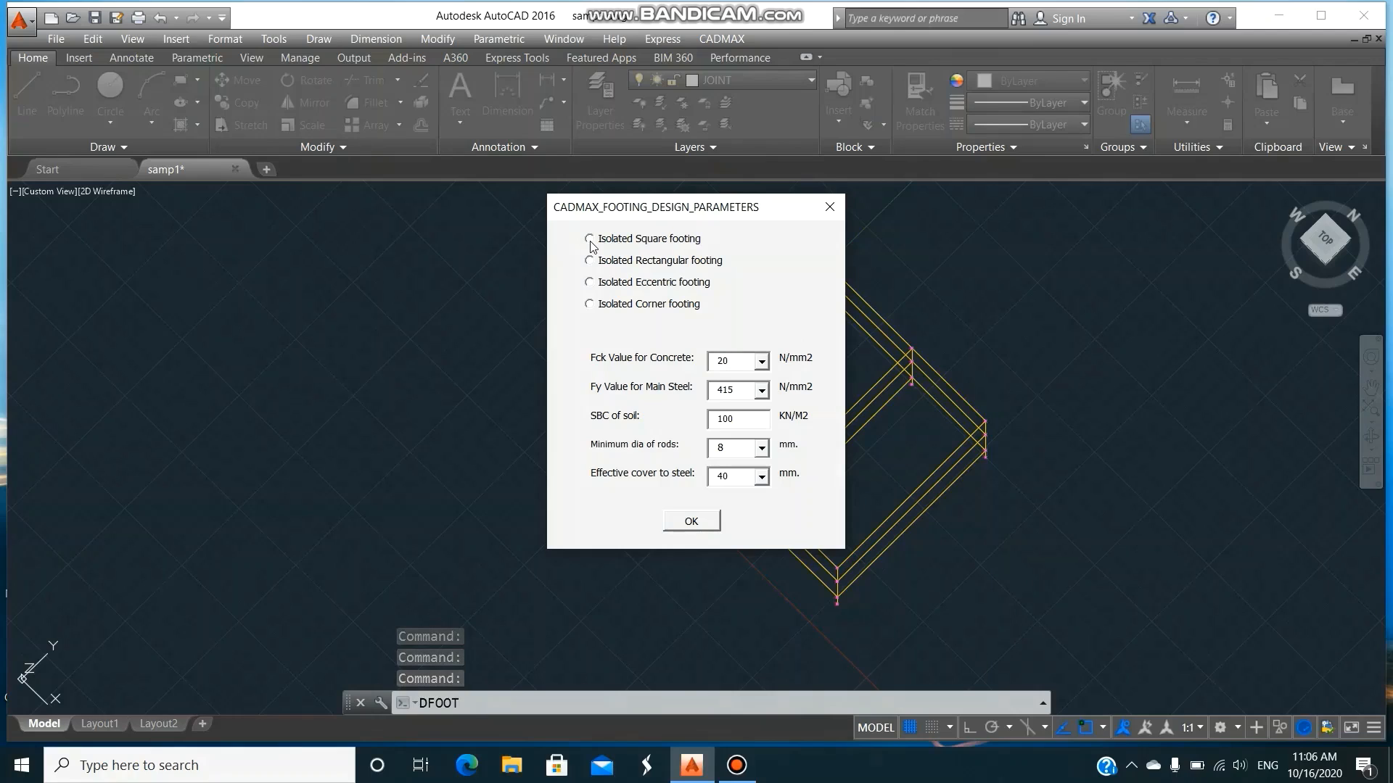
click(596, 241)
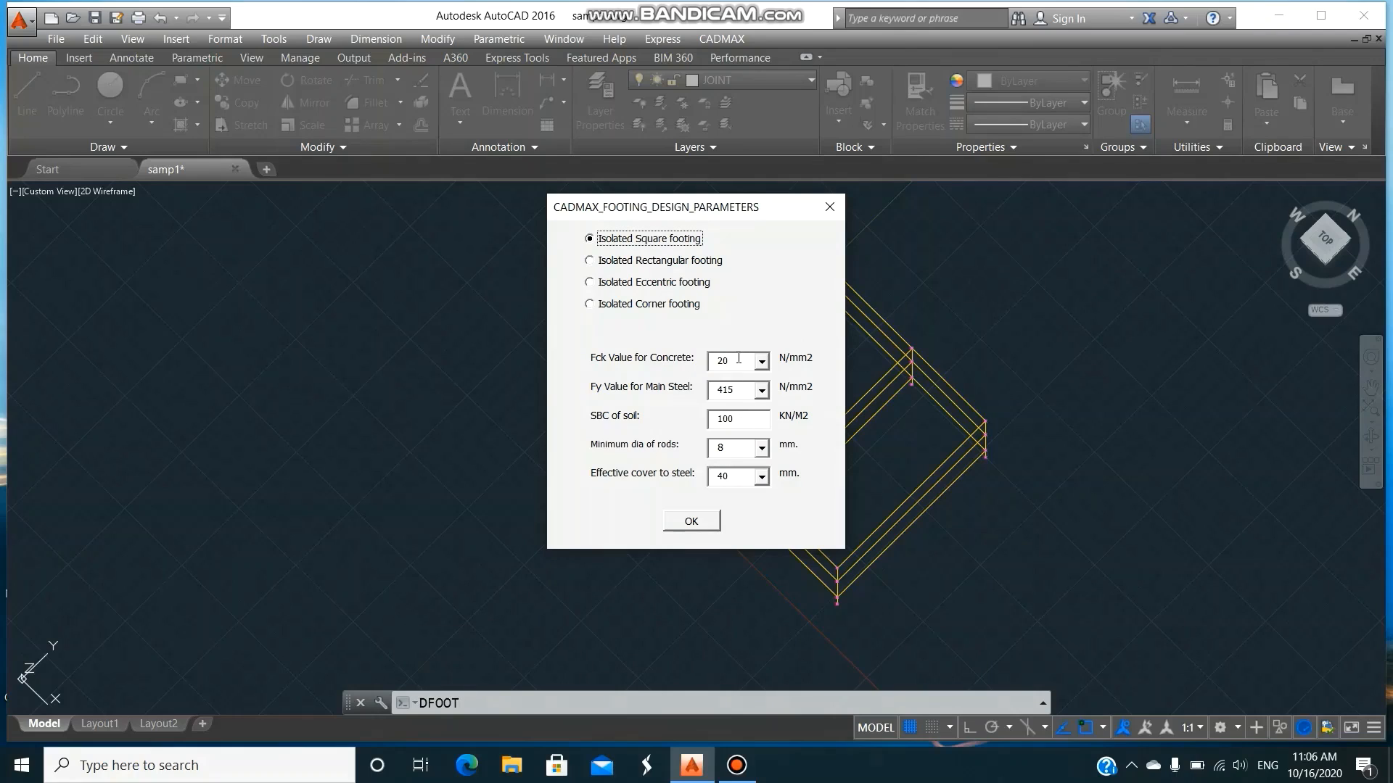
double_click(747, 418)
click(701, 522)
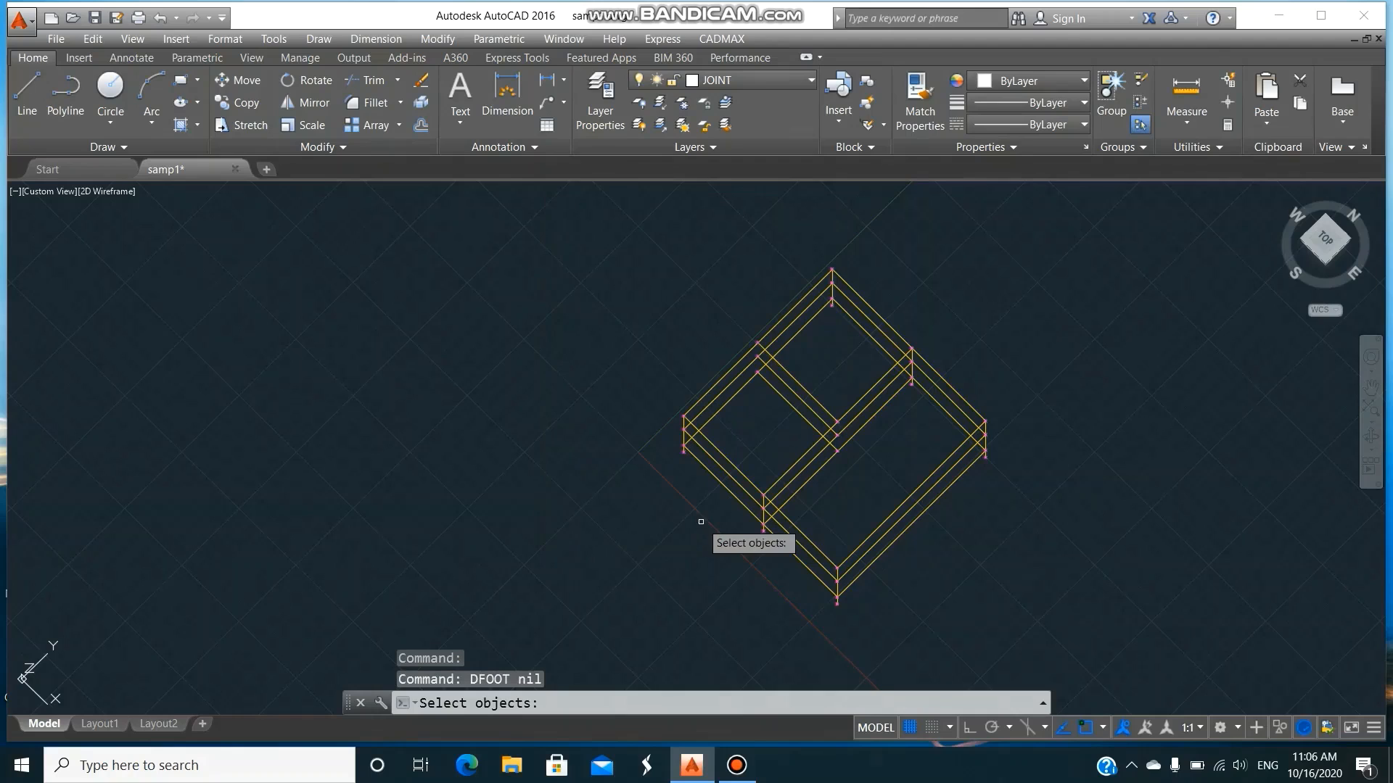
click(1115, 644)
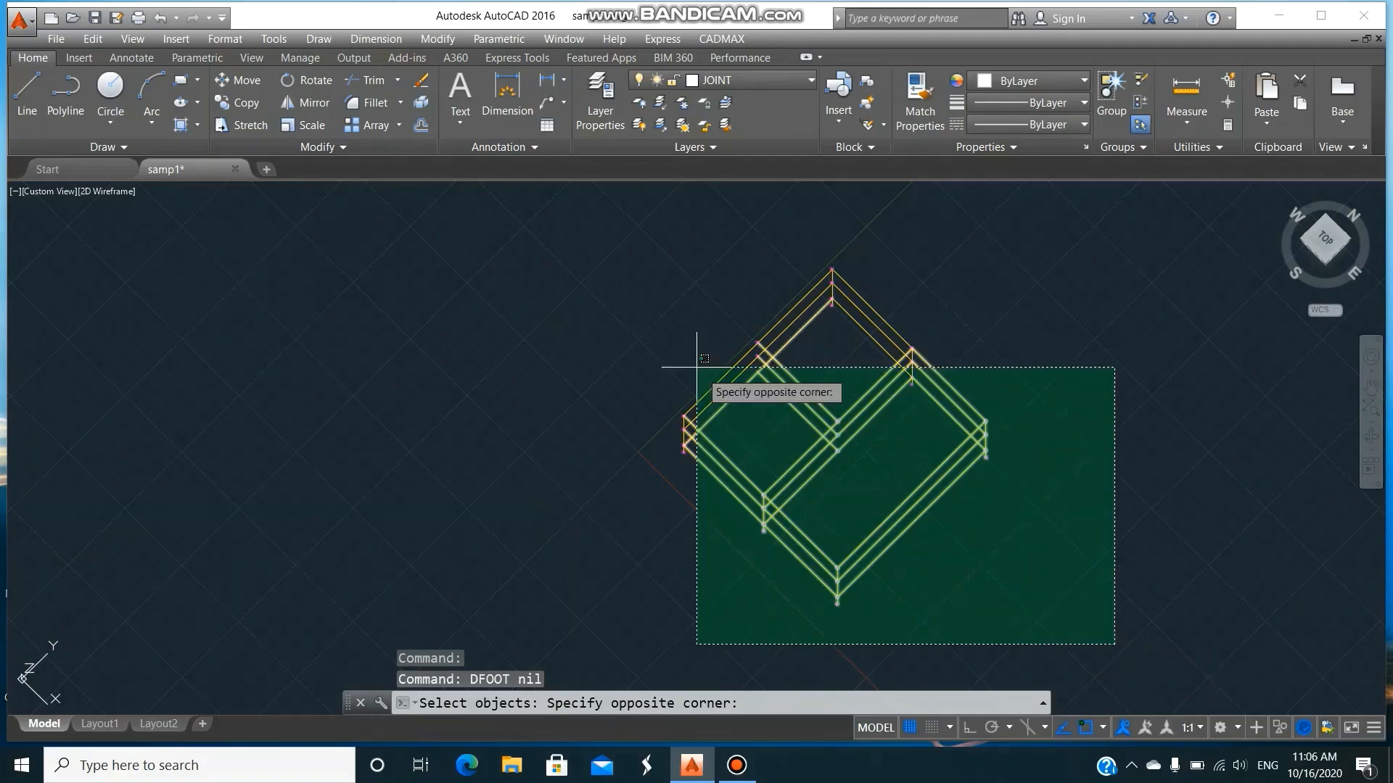
click(592, 239)
key(Return)
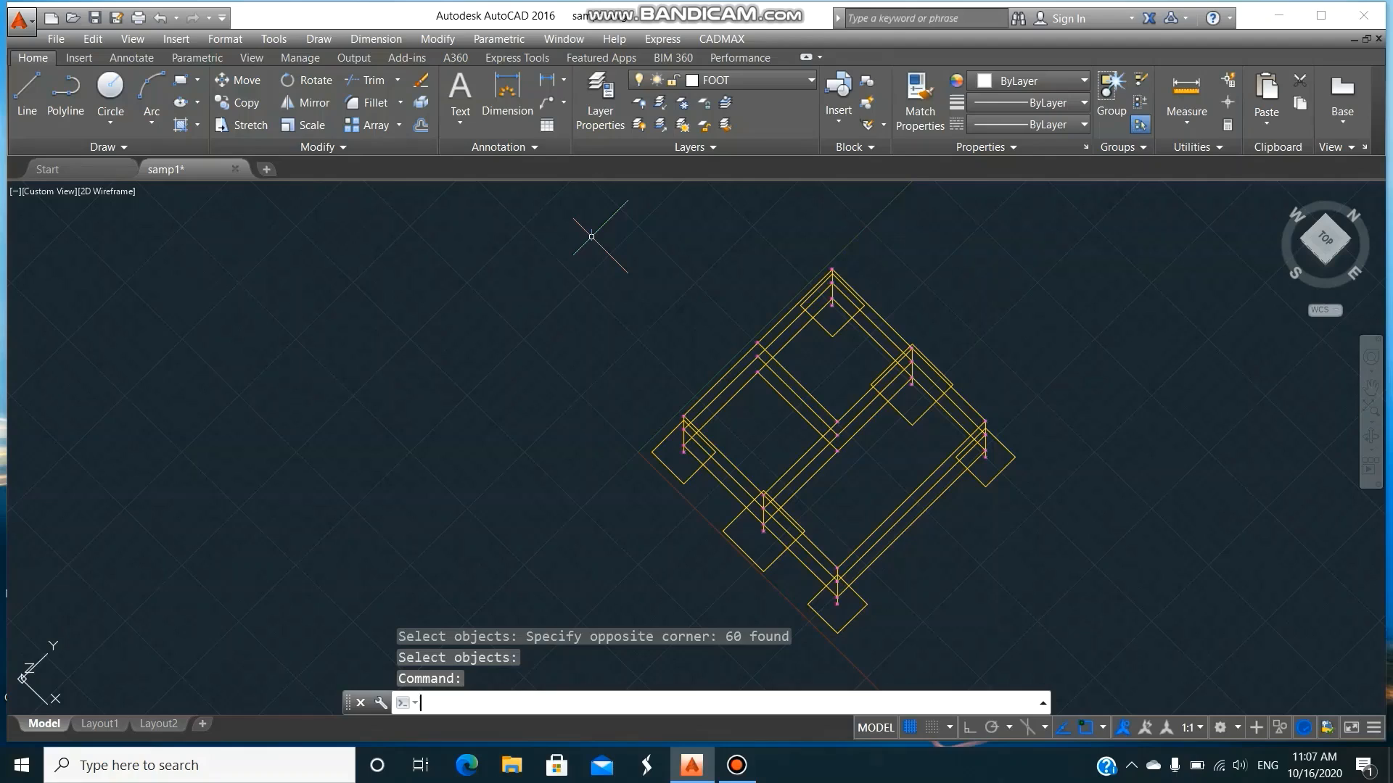
- Set the viewpoint to 0,0,1 to show the entire frame and its footings in plan
text(-VP)
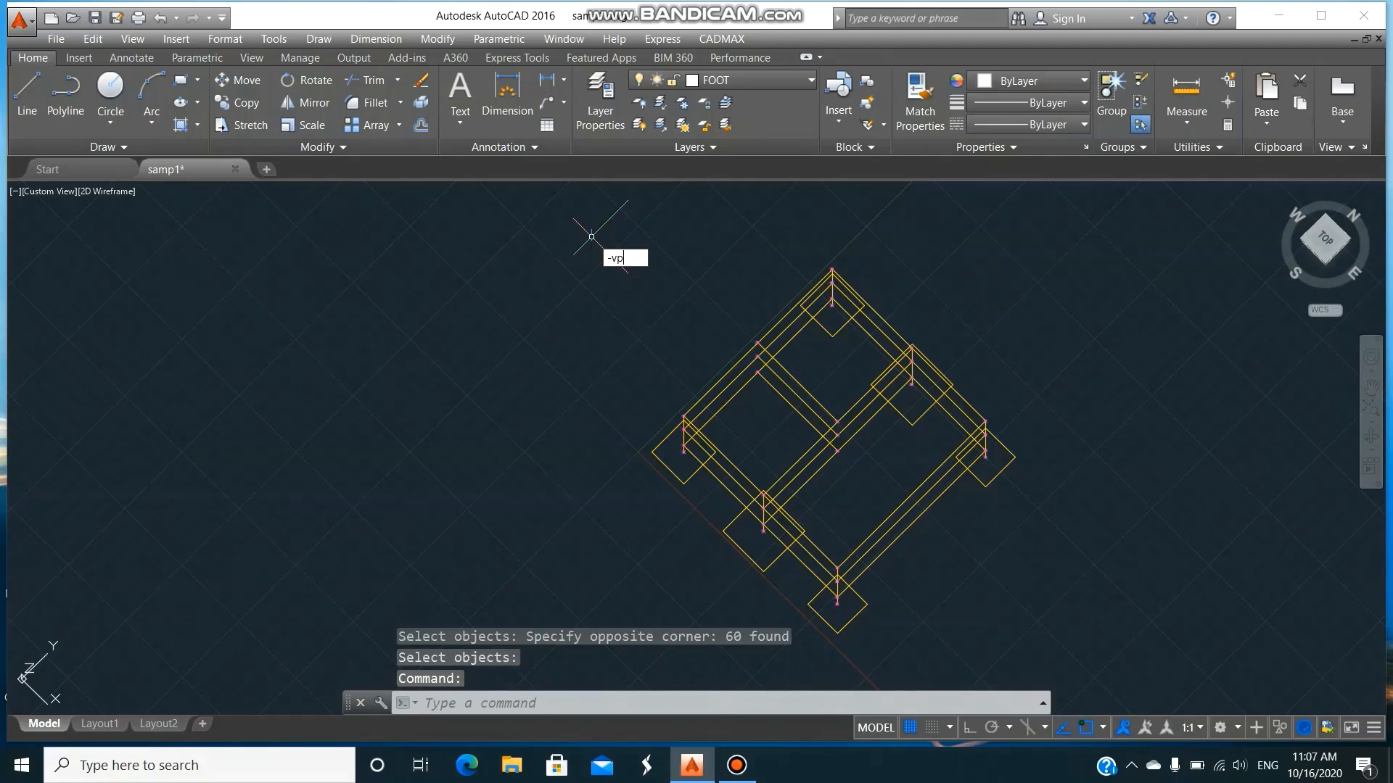
key(Return)
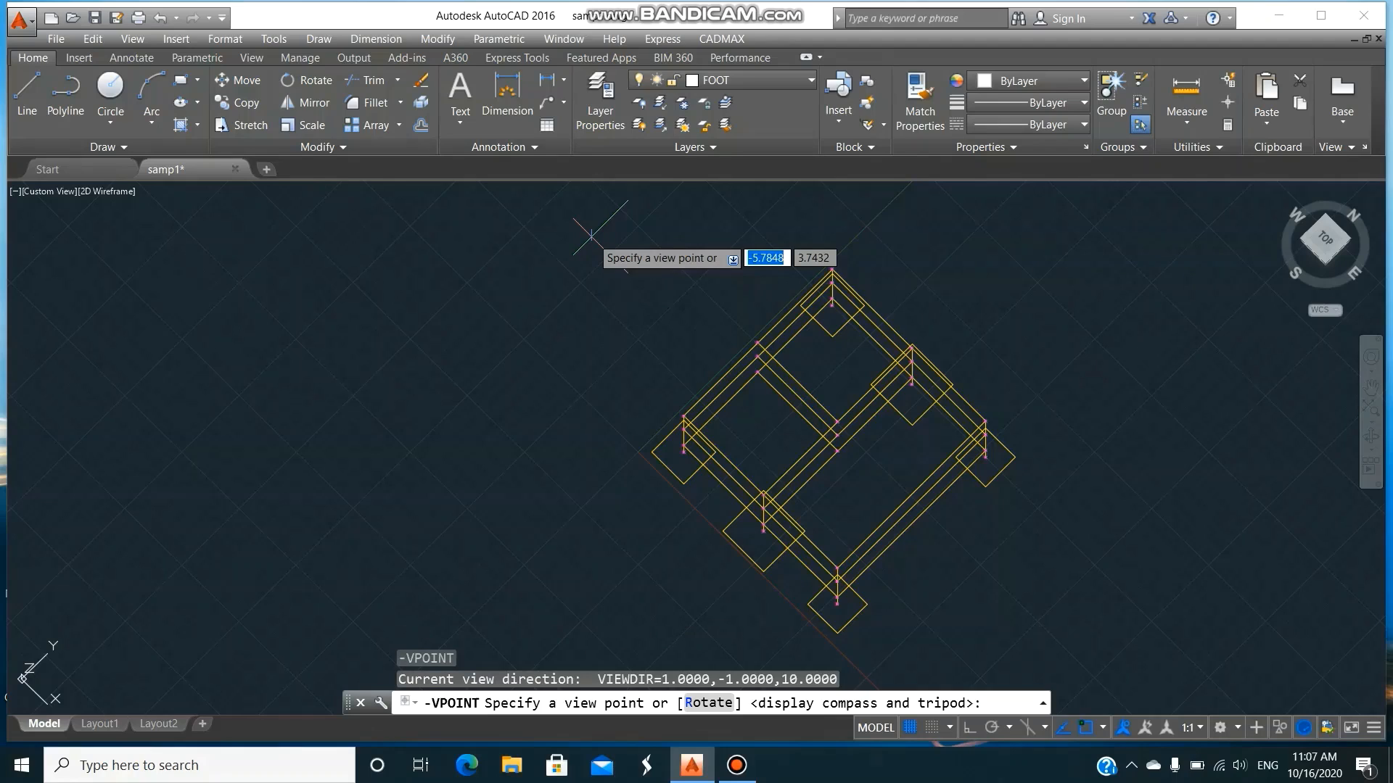
text(0,0)
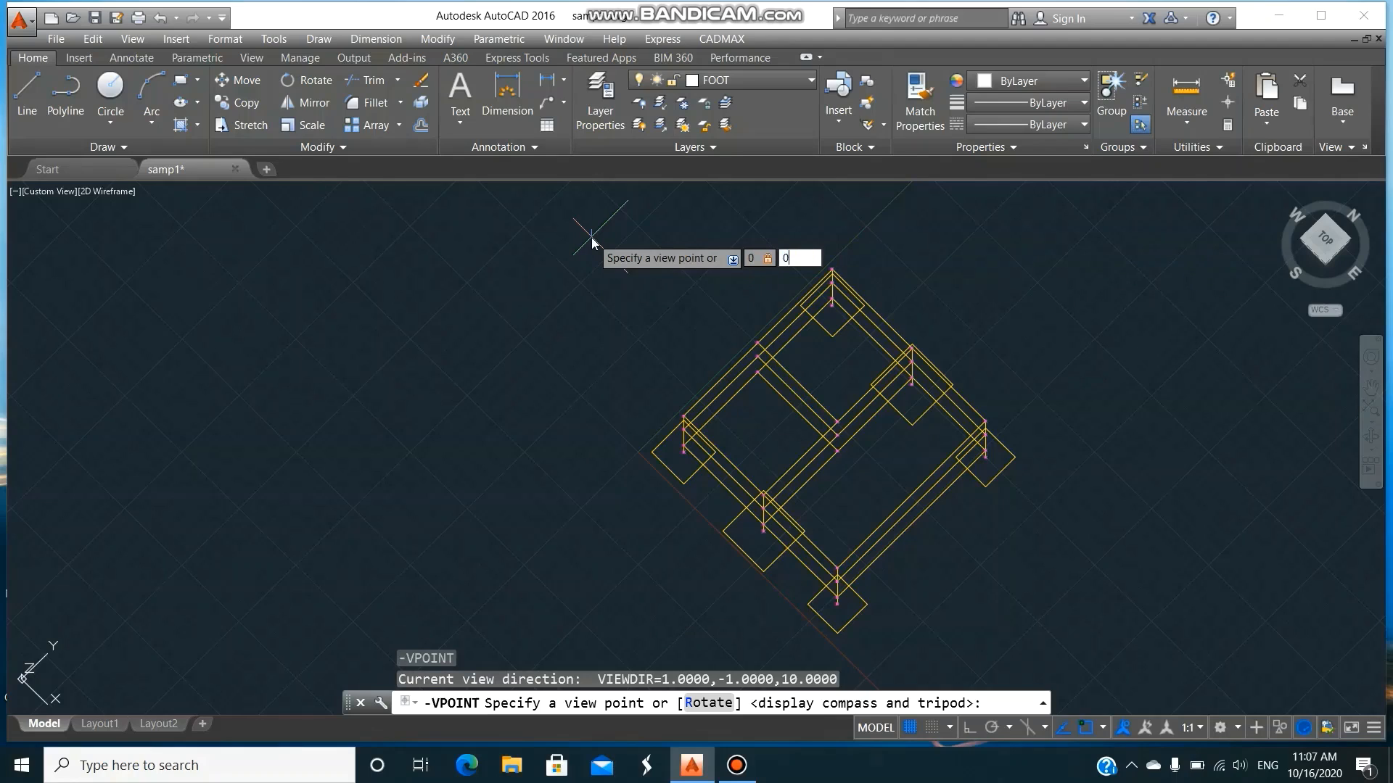
text(,1)
key(Return)
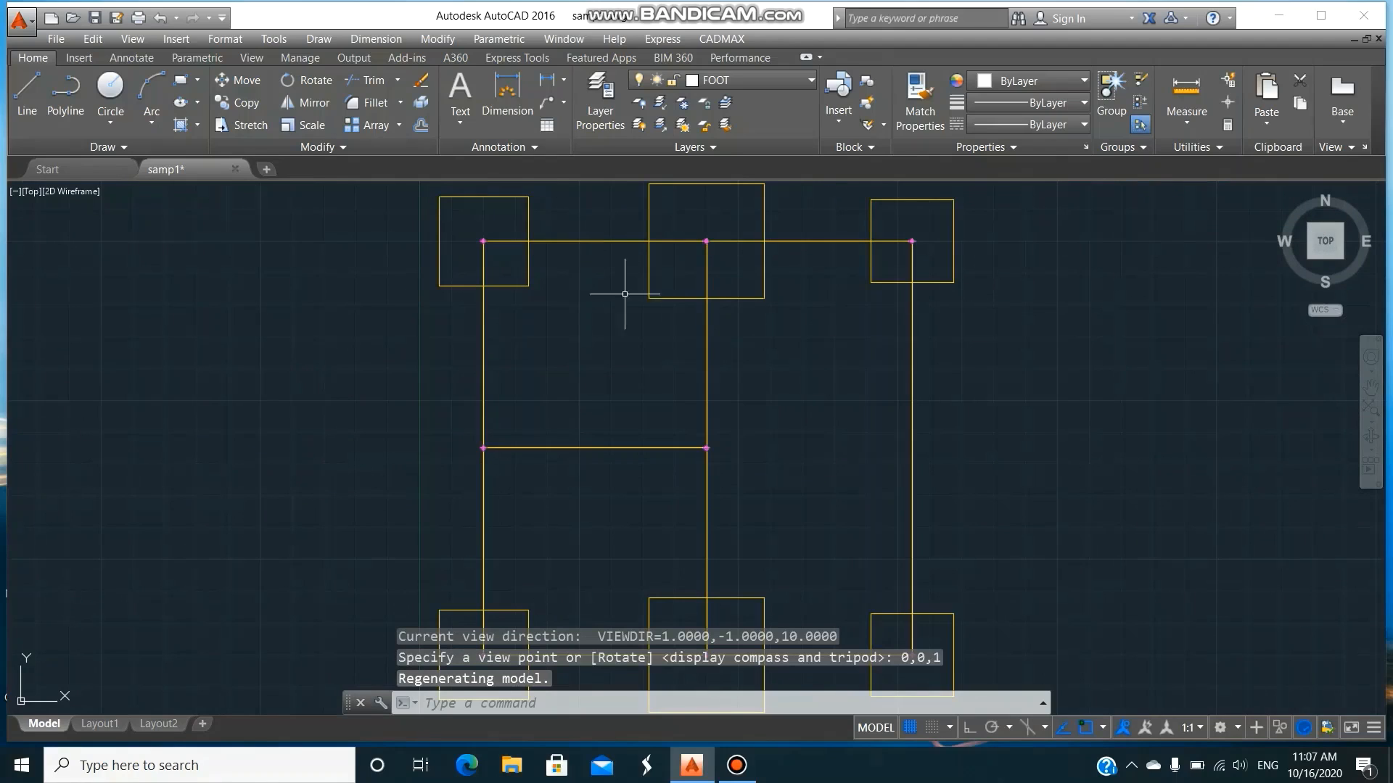
scroll(800, 419, down, 4)
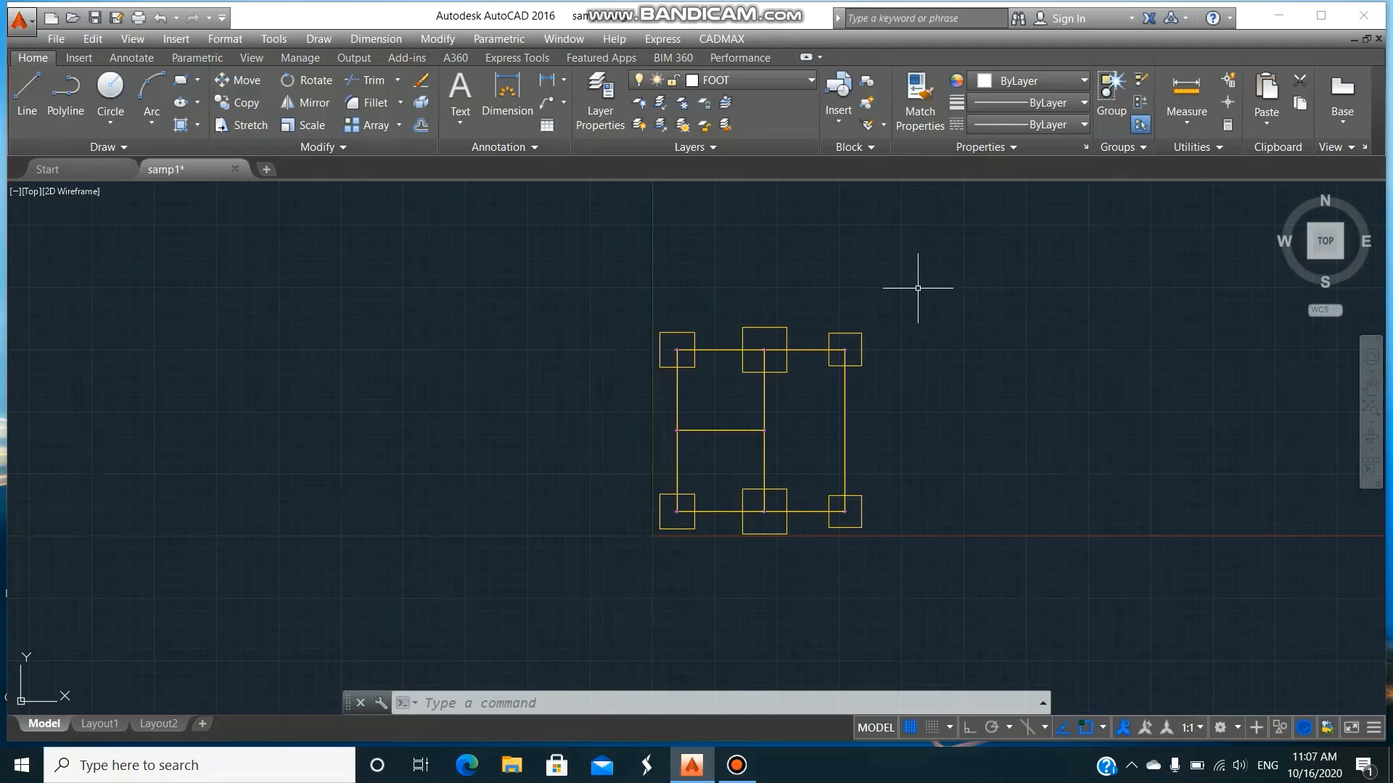
- Run GRIDLINE on the whole frame with A,B,C along the Y direction and 1,2,3 along the X direction
click(722, 40)
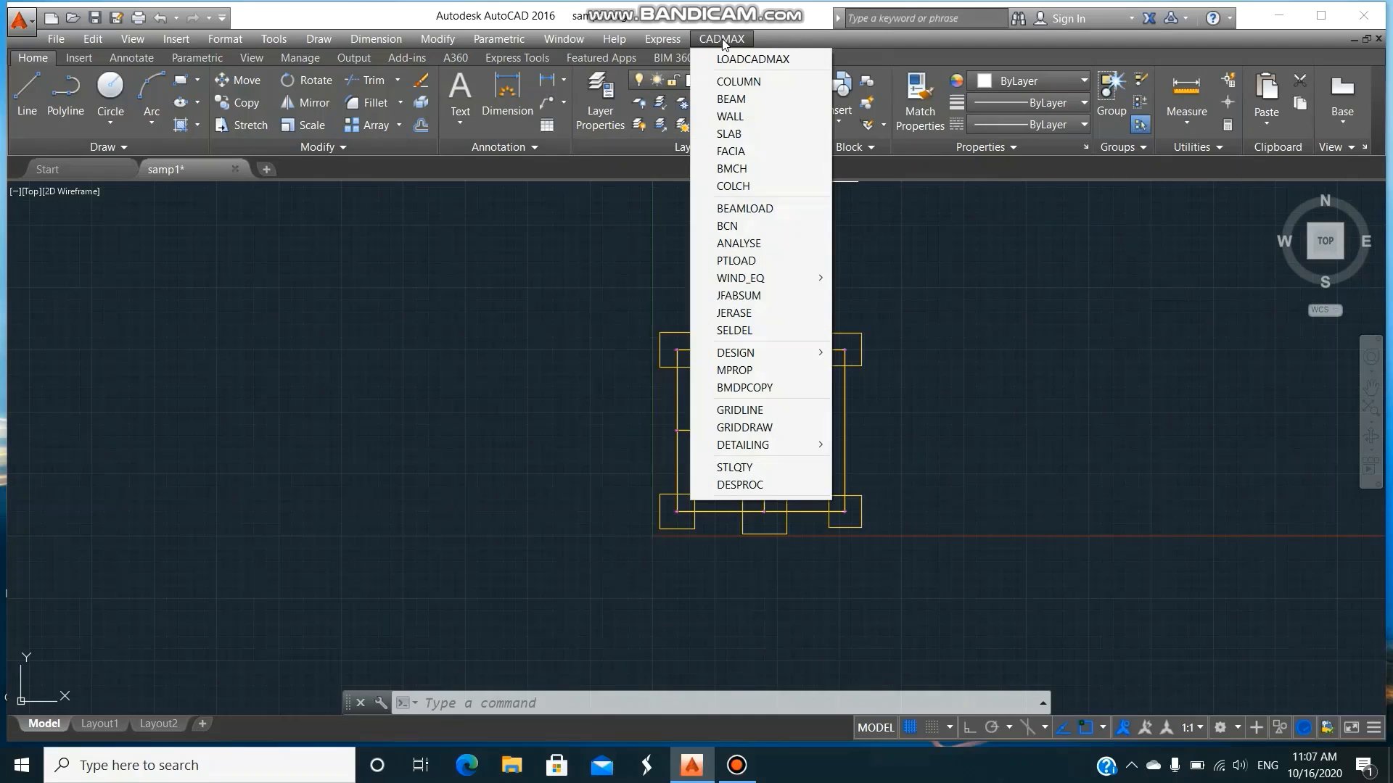
click(742, 410)
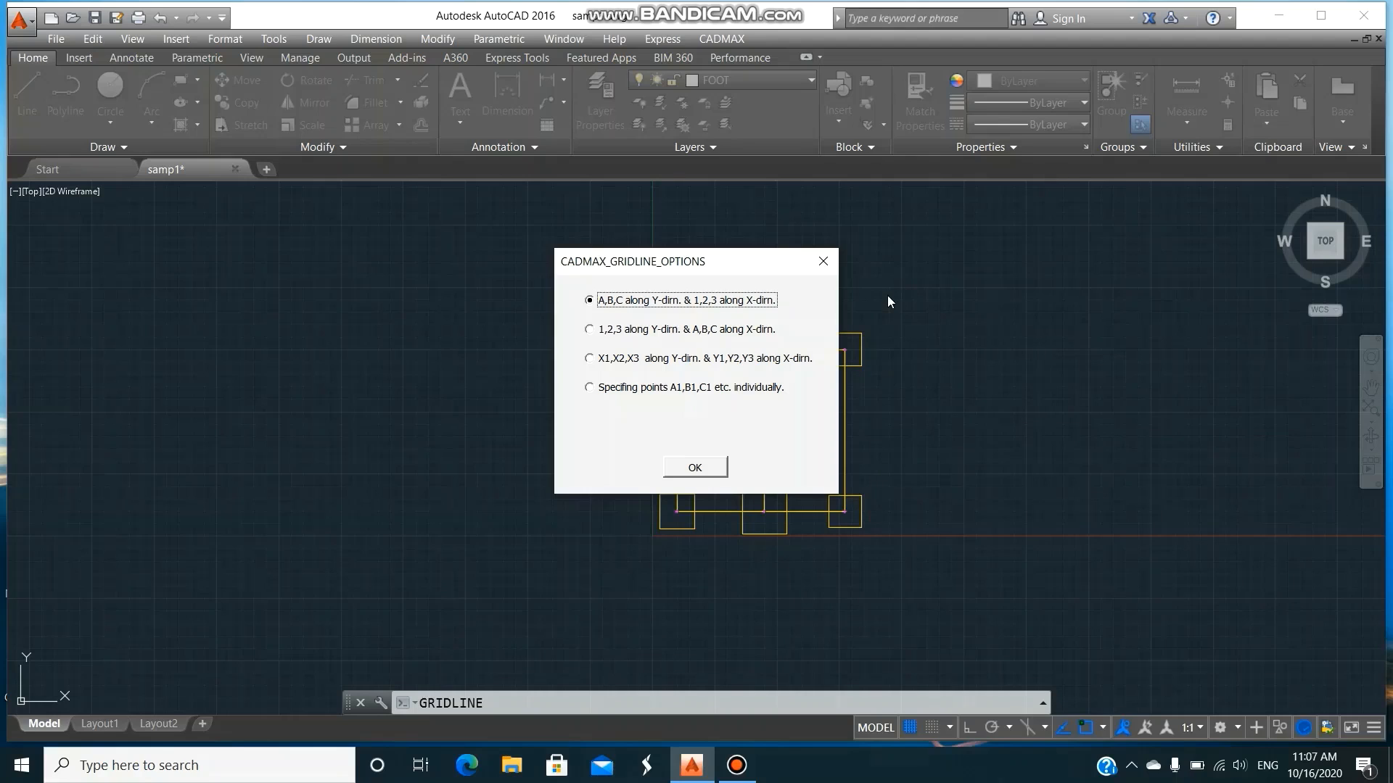
click(711, 469)
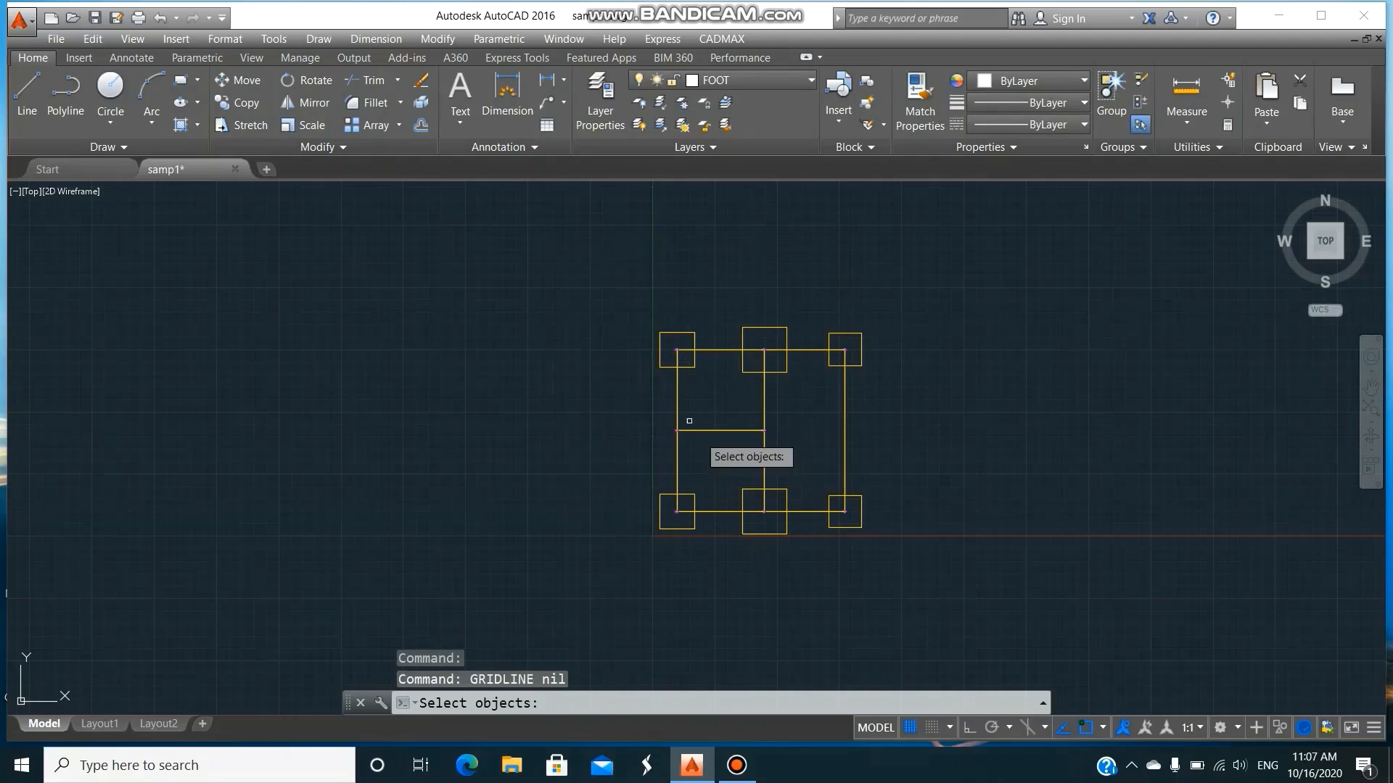
click(606, 291)
click(898, 569)
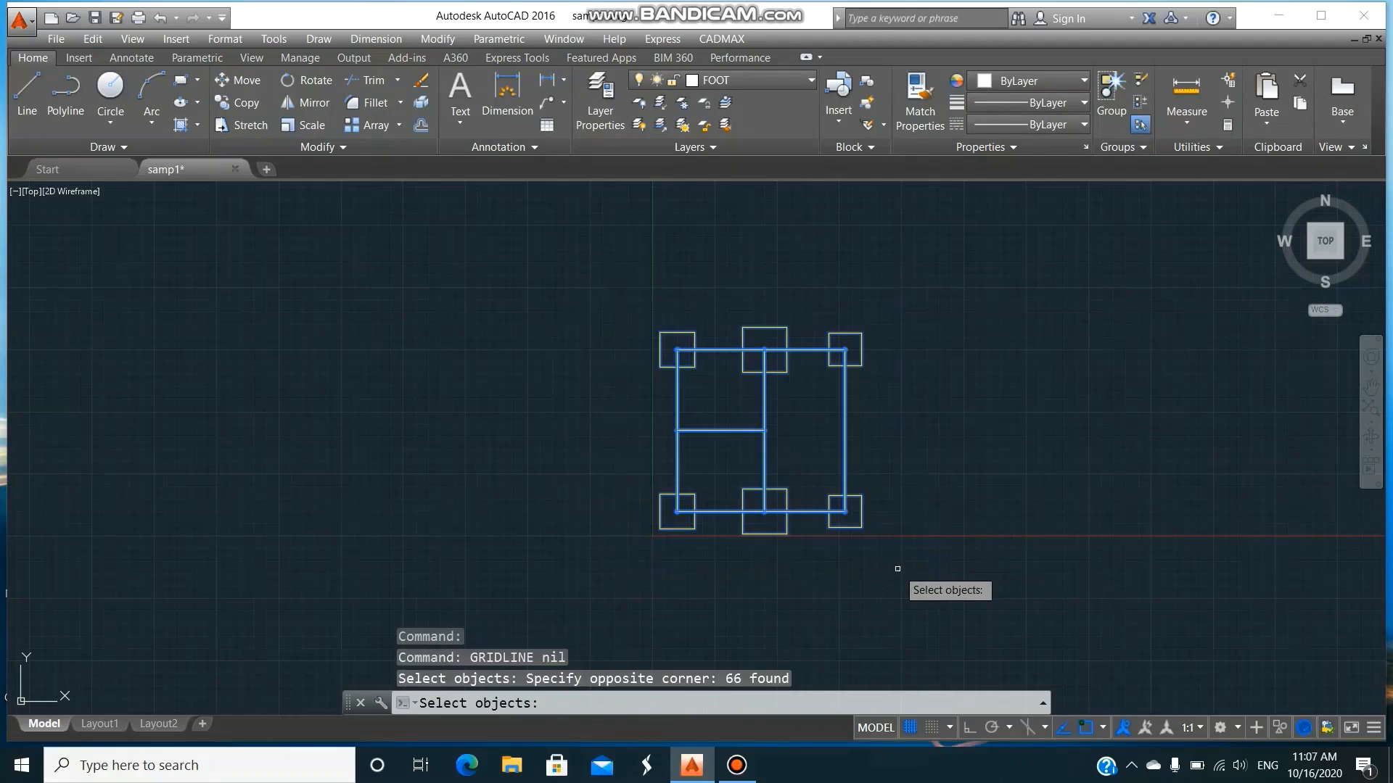
key(Return)
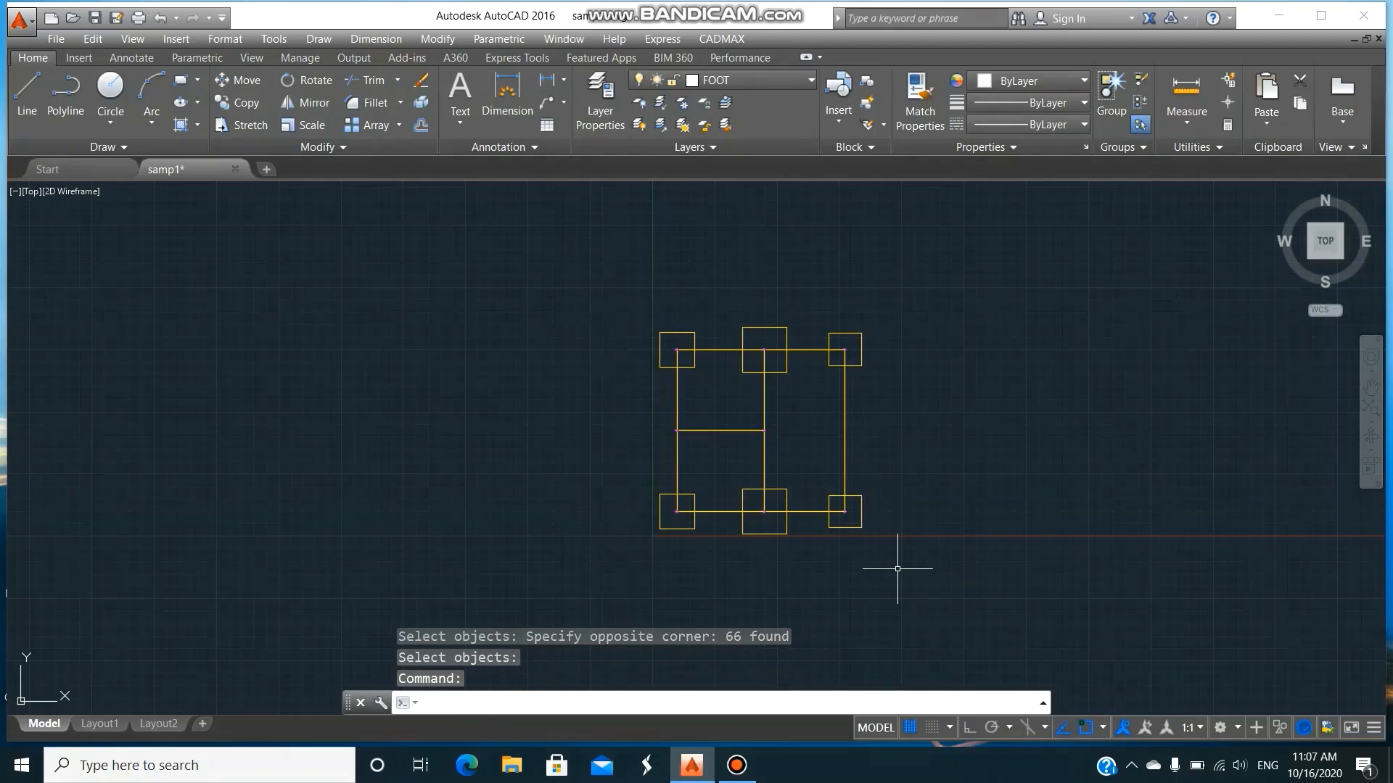
- Draw the grid labels around the plan with GRIDDRAW, answering no to named gridlines and picking two opposite corners outside the footings
click(722, 37)
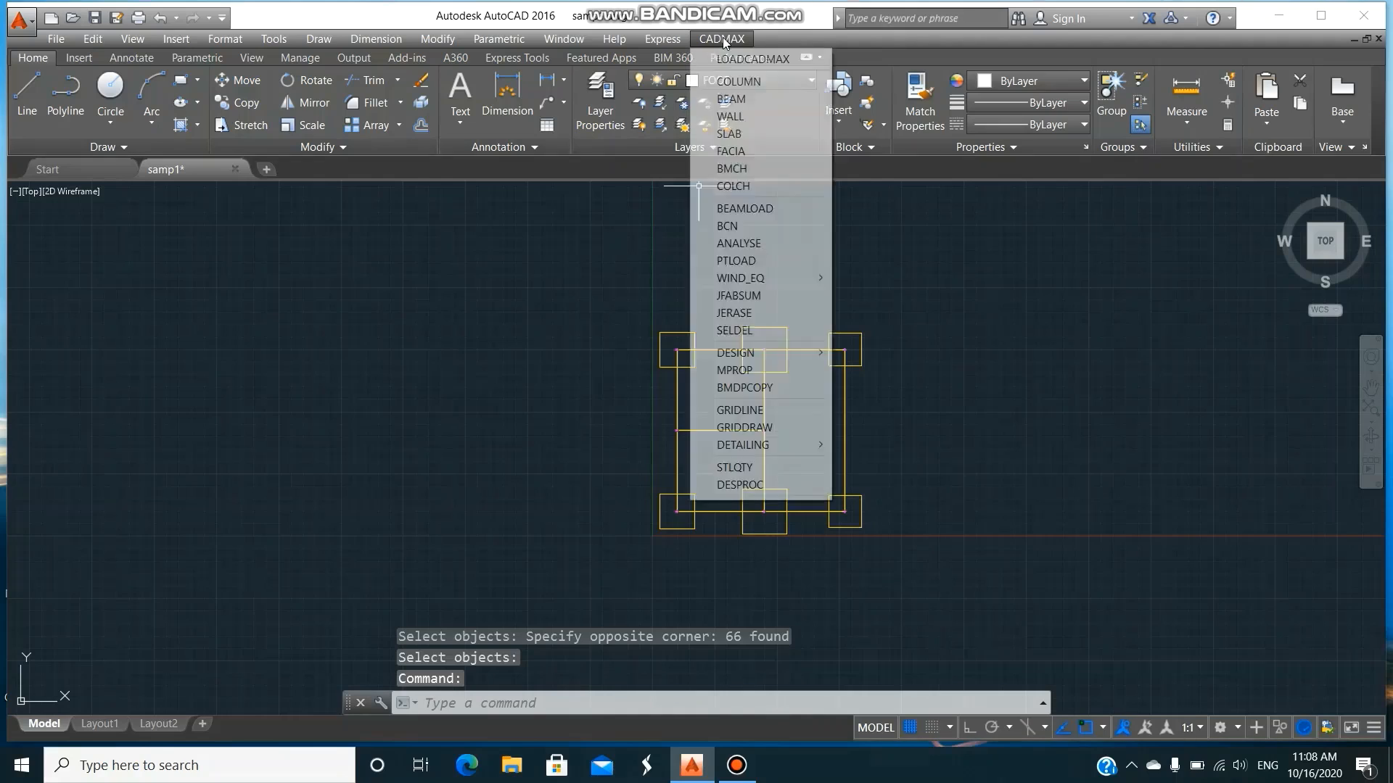
click(754, 428)
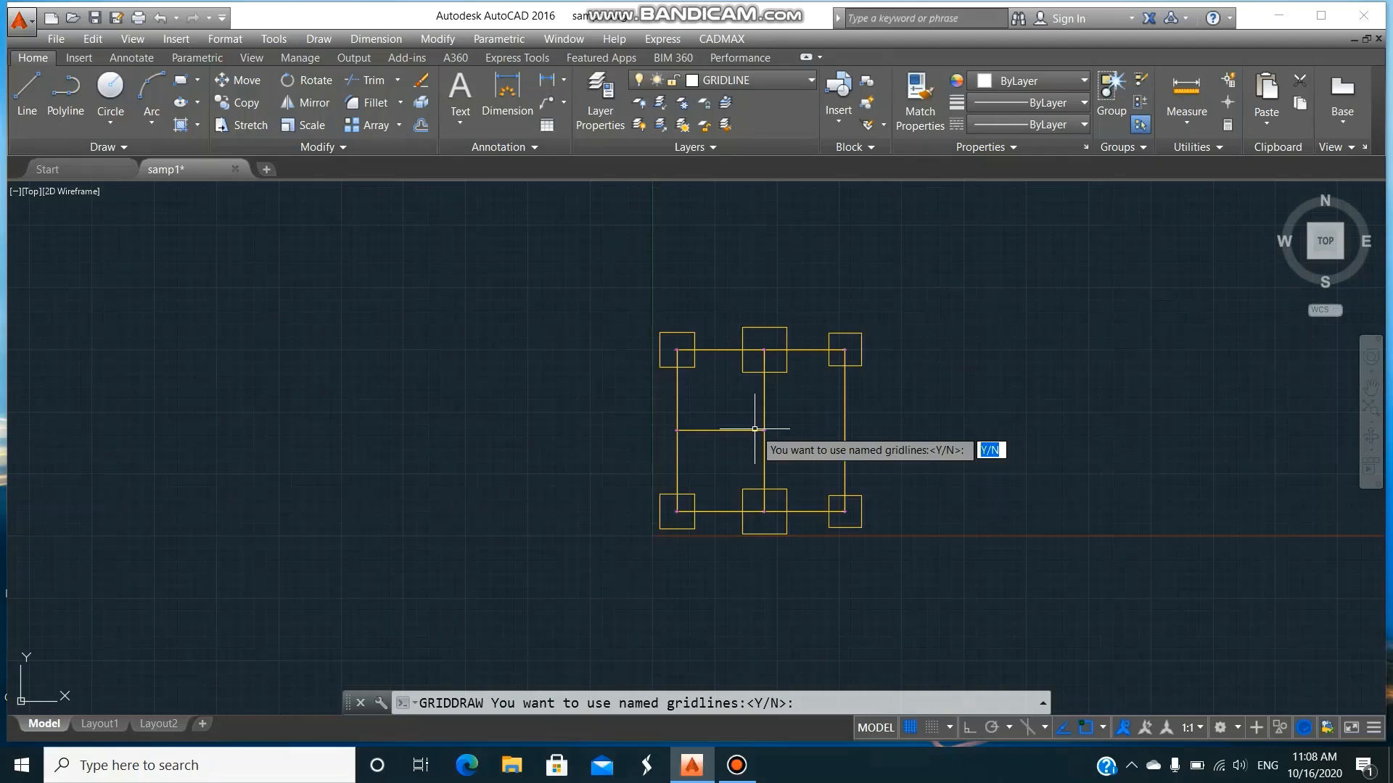
text(n)
key(Return)
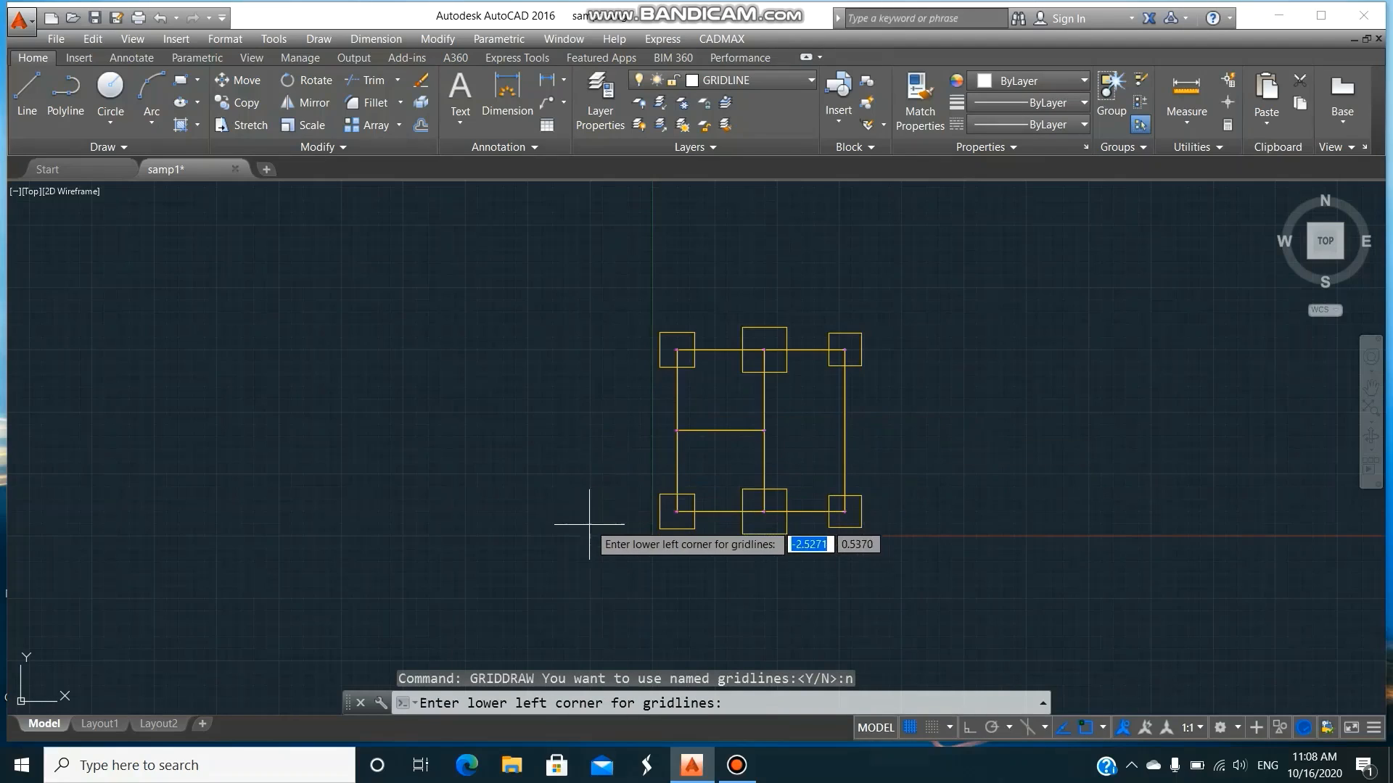
click(593, 282)
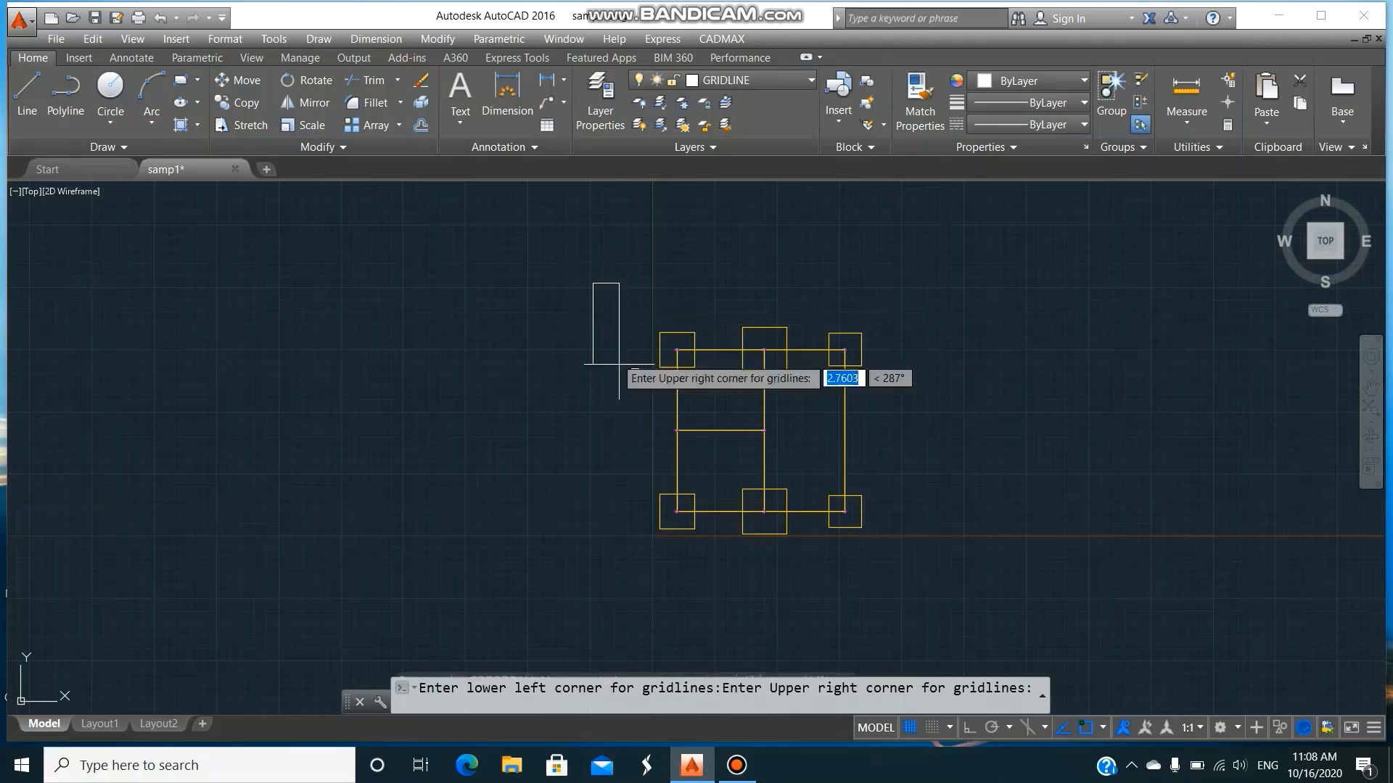
click(909, 577)
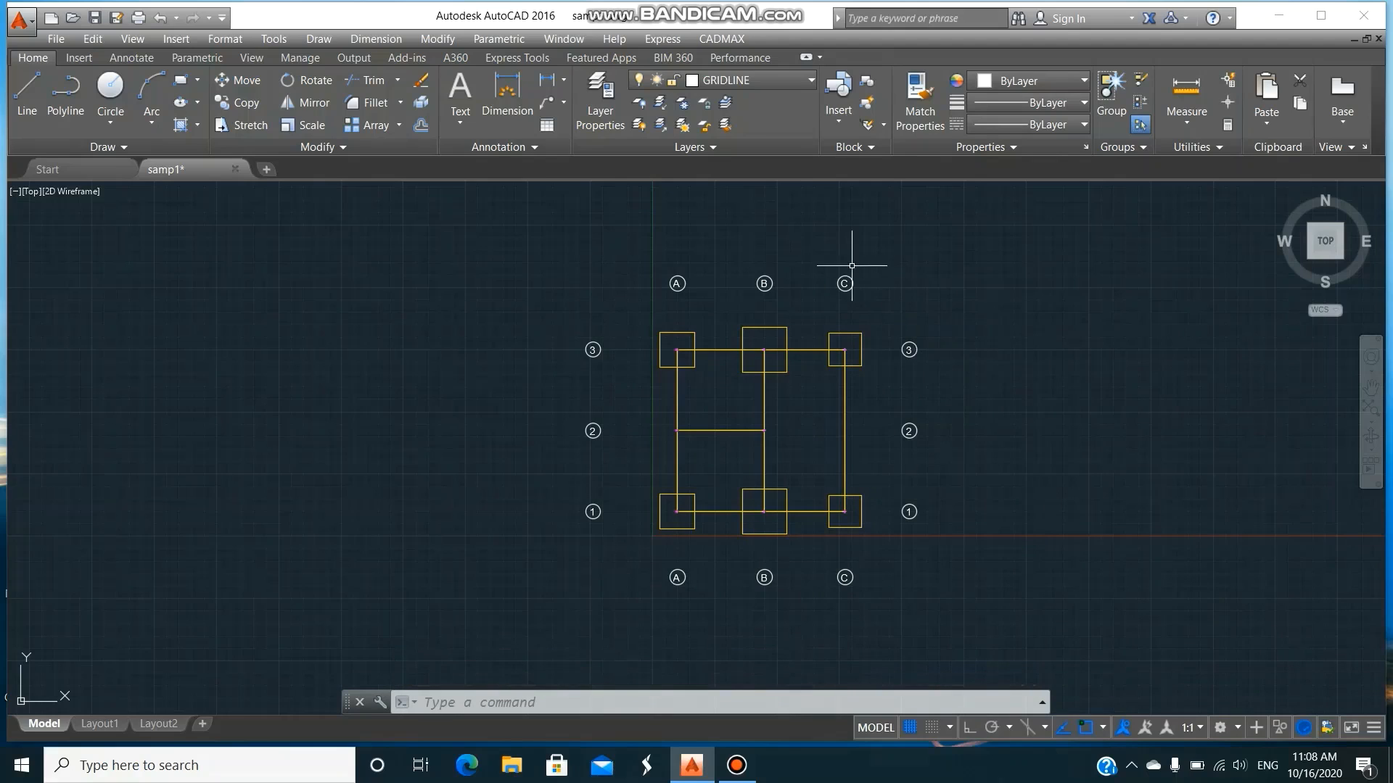
- Run FOOTDSEL on the whole plan to choose all footings for detailing
click(724, 40)
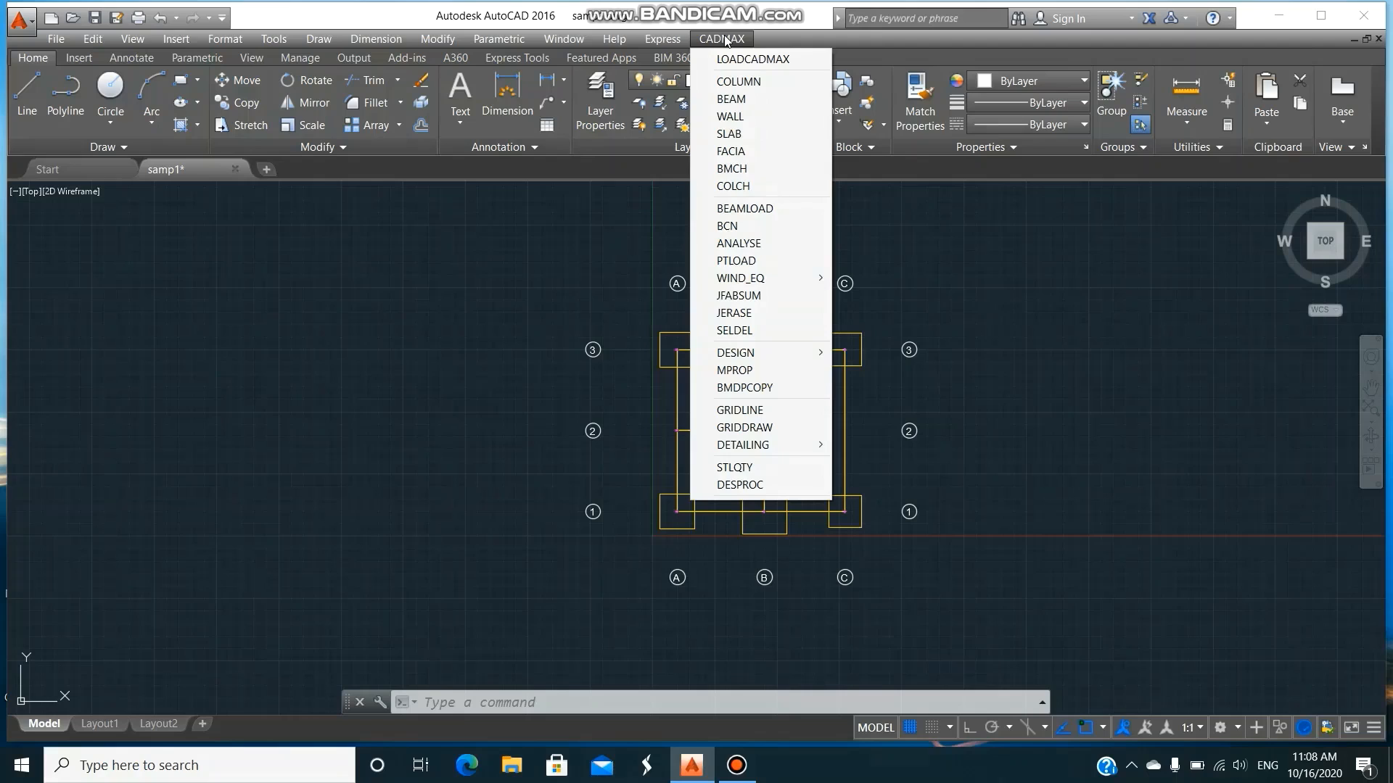
mouse_move(745, 446)
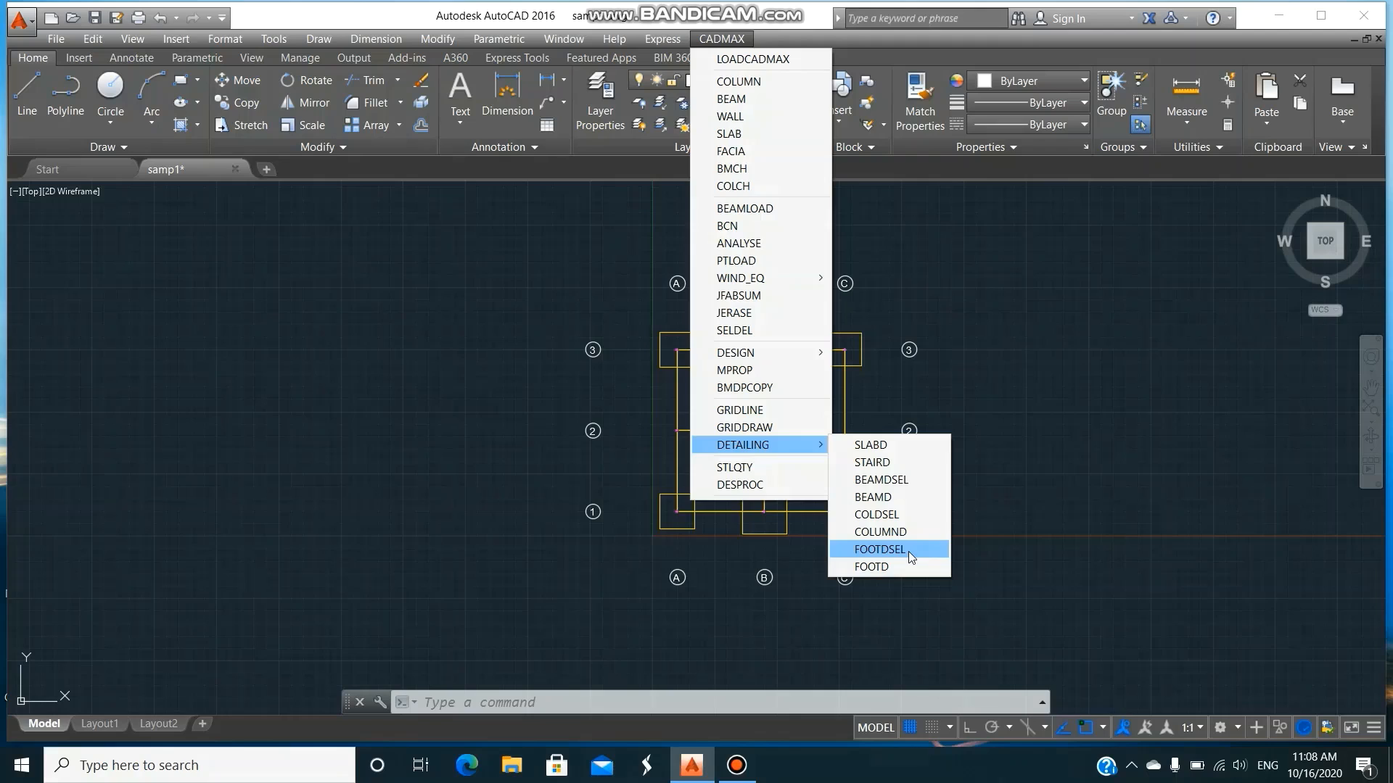
click(908, 552)
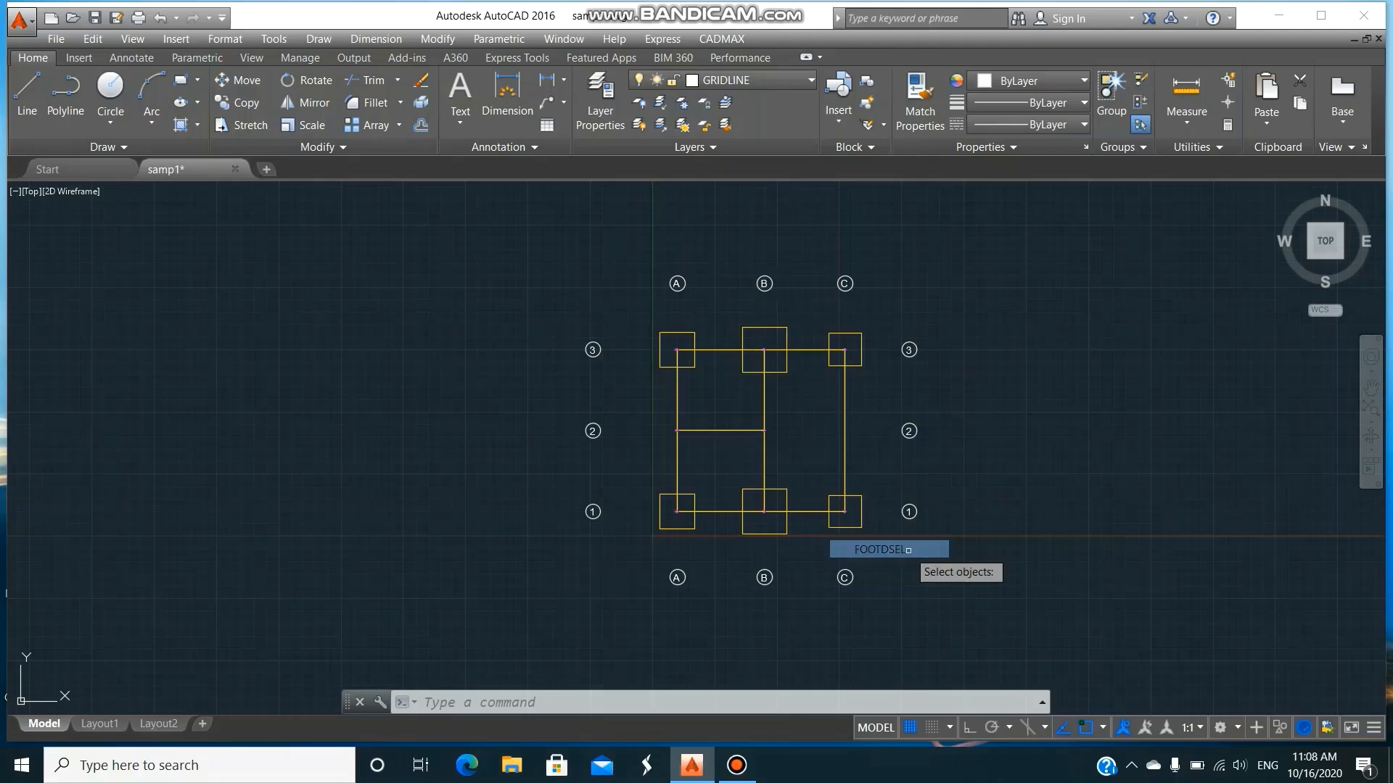
click(644, 321)
click(866, 547)
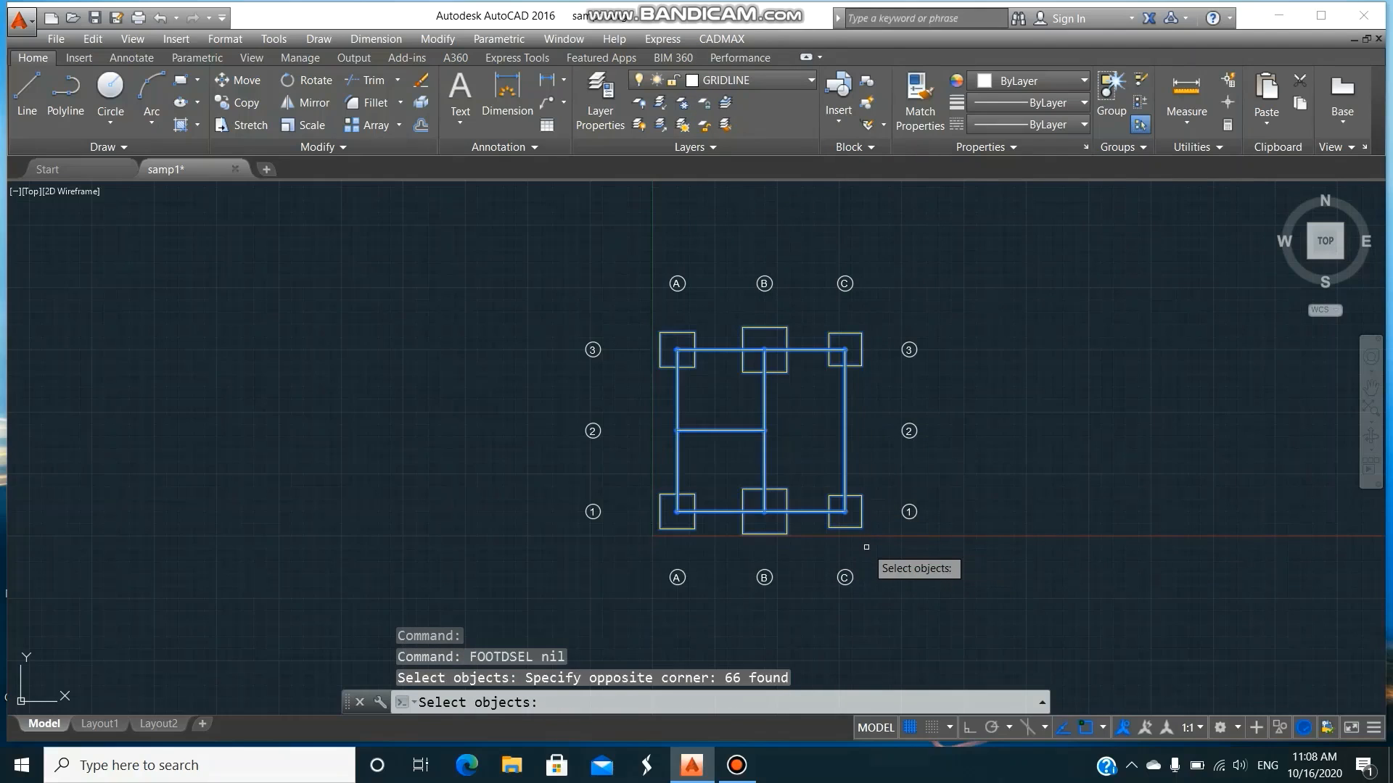
key(Return)
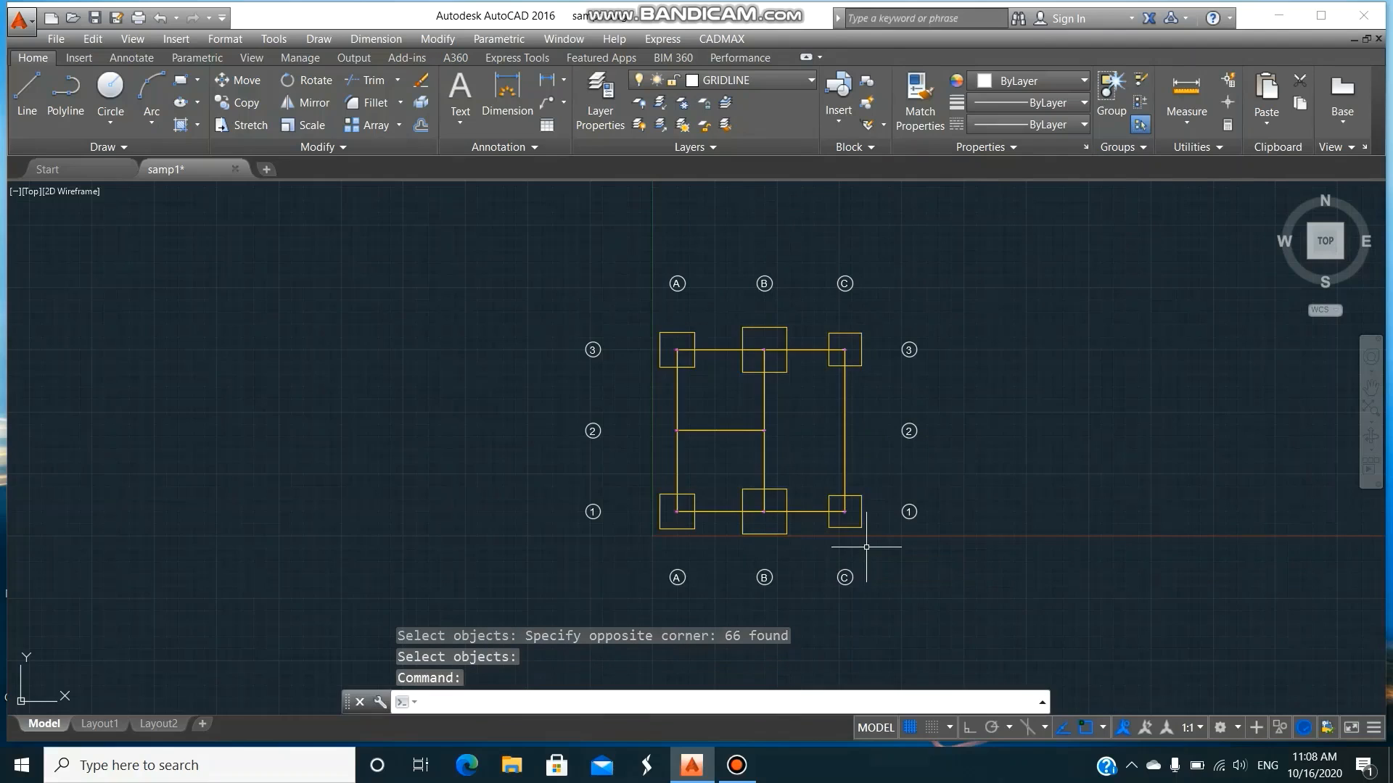
- Run FOOTD and place the three footing details side by side in the empty area west of the plan
click(707, 39)
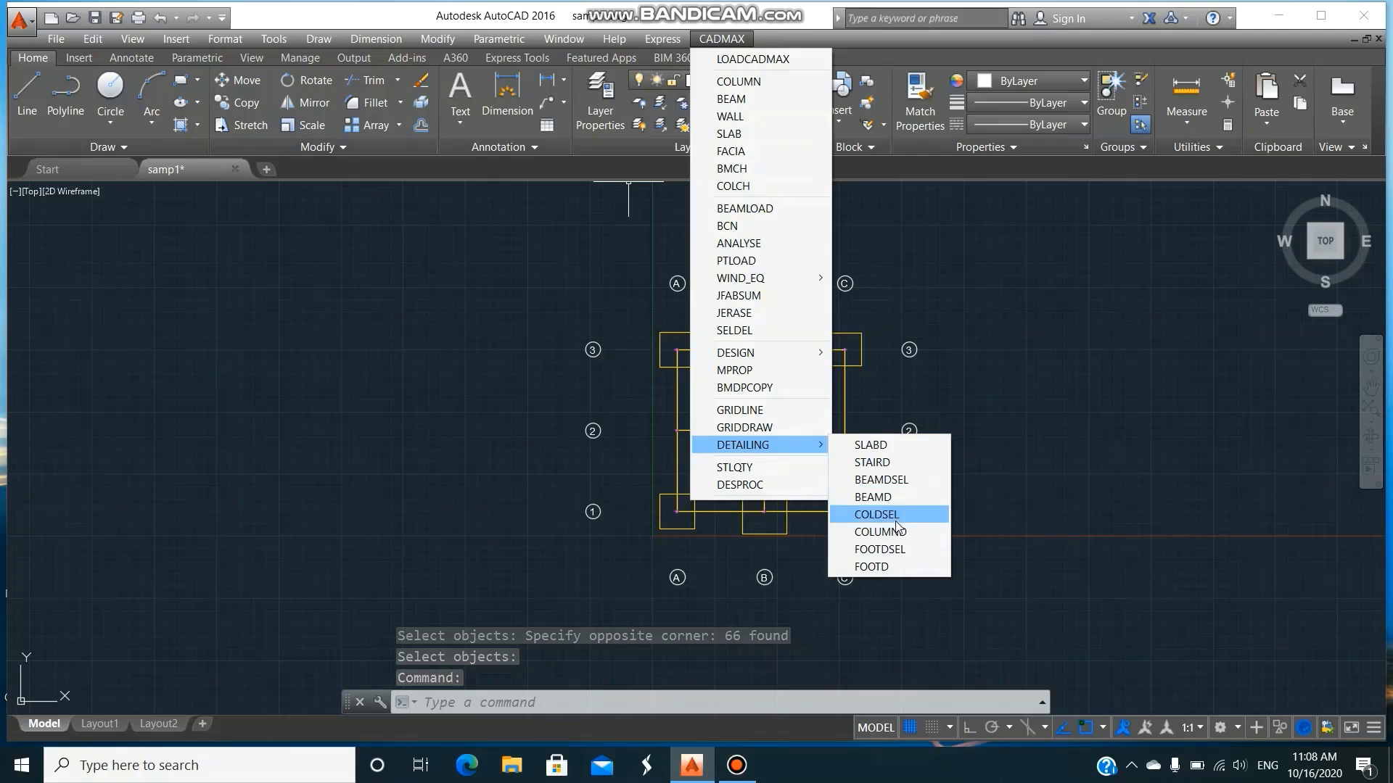
click(892, 568)
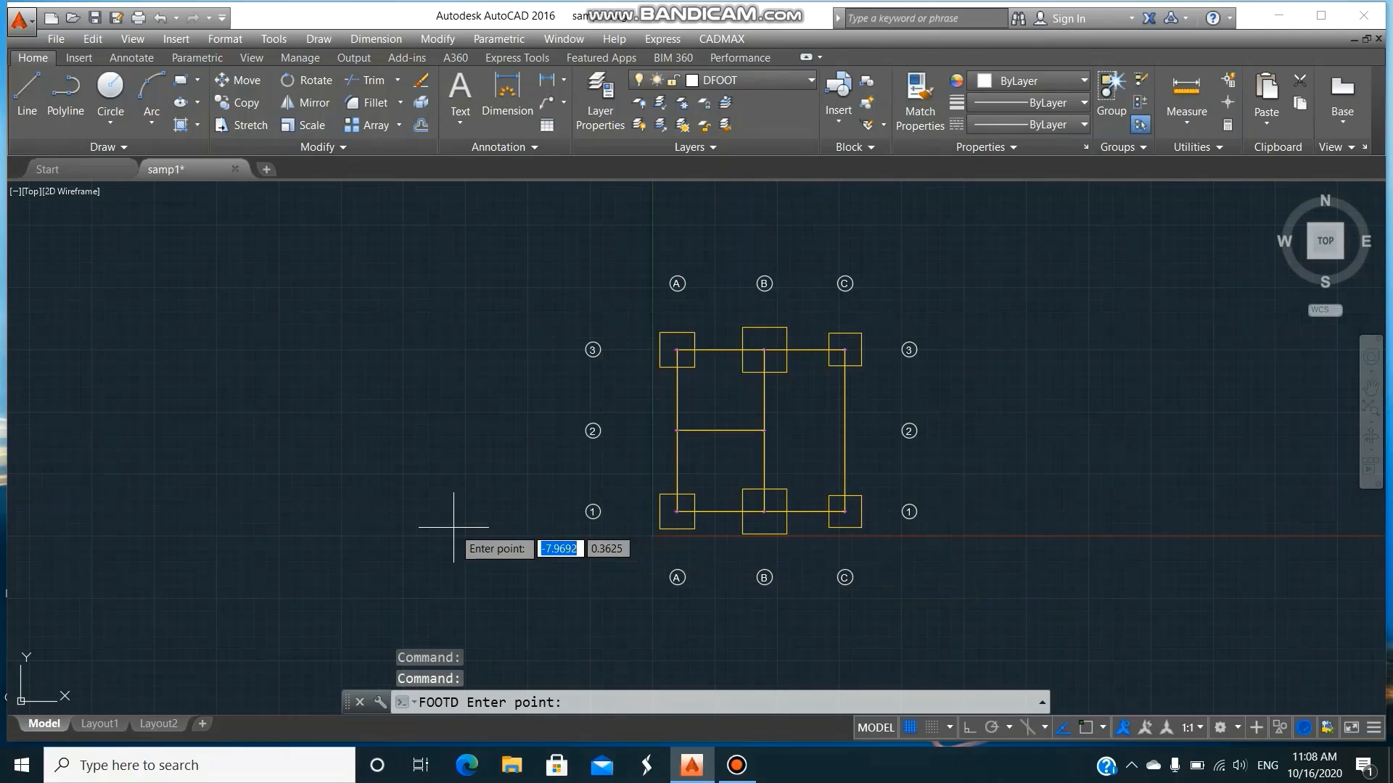
click(97, 507)
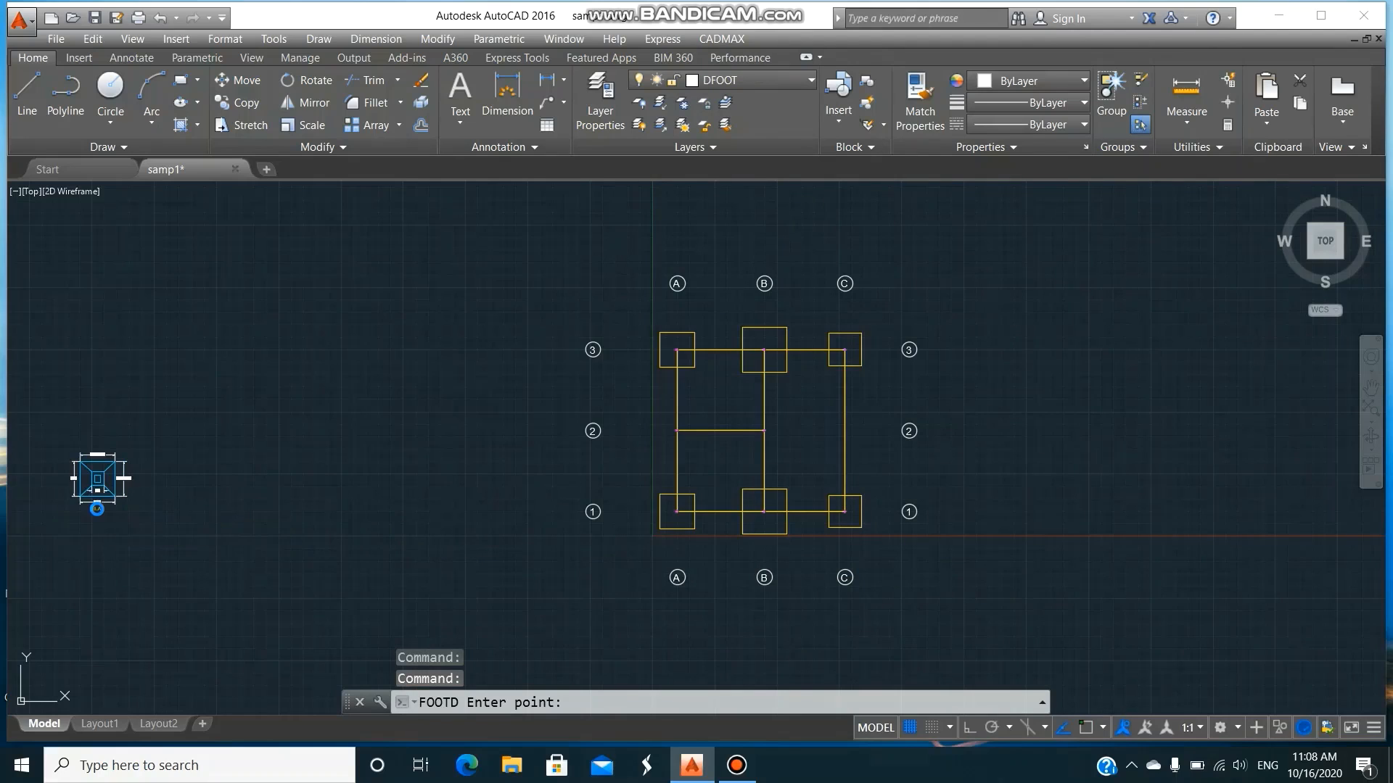
click(173, 510)
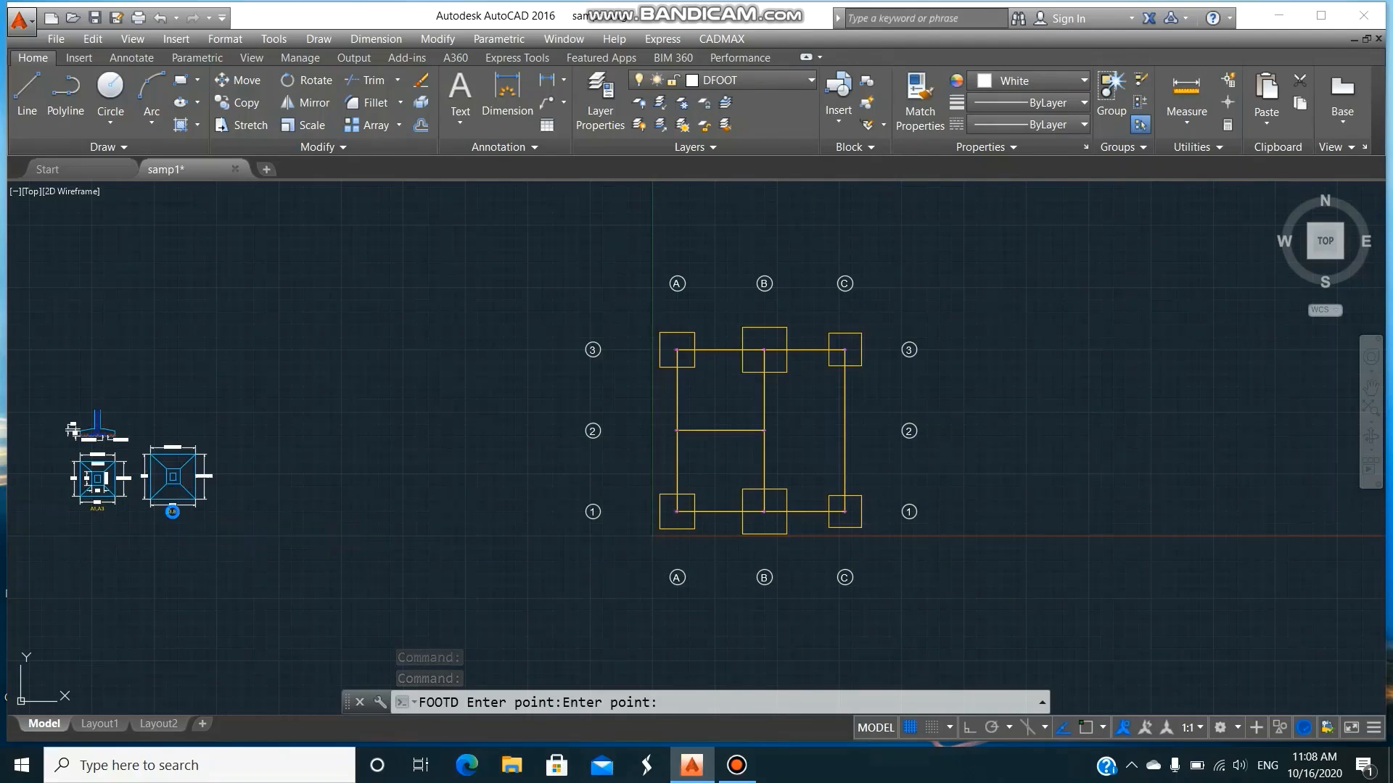
click(247, 512)
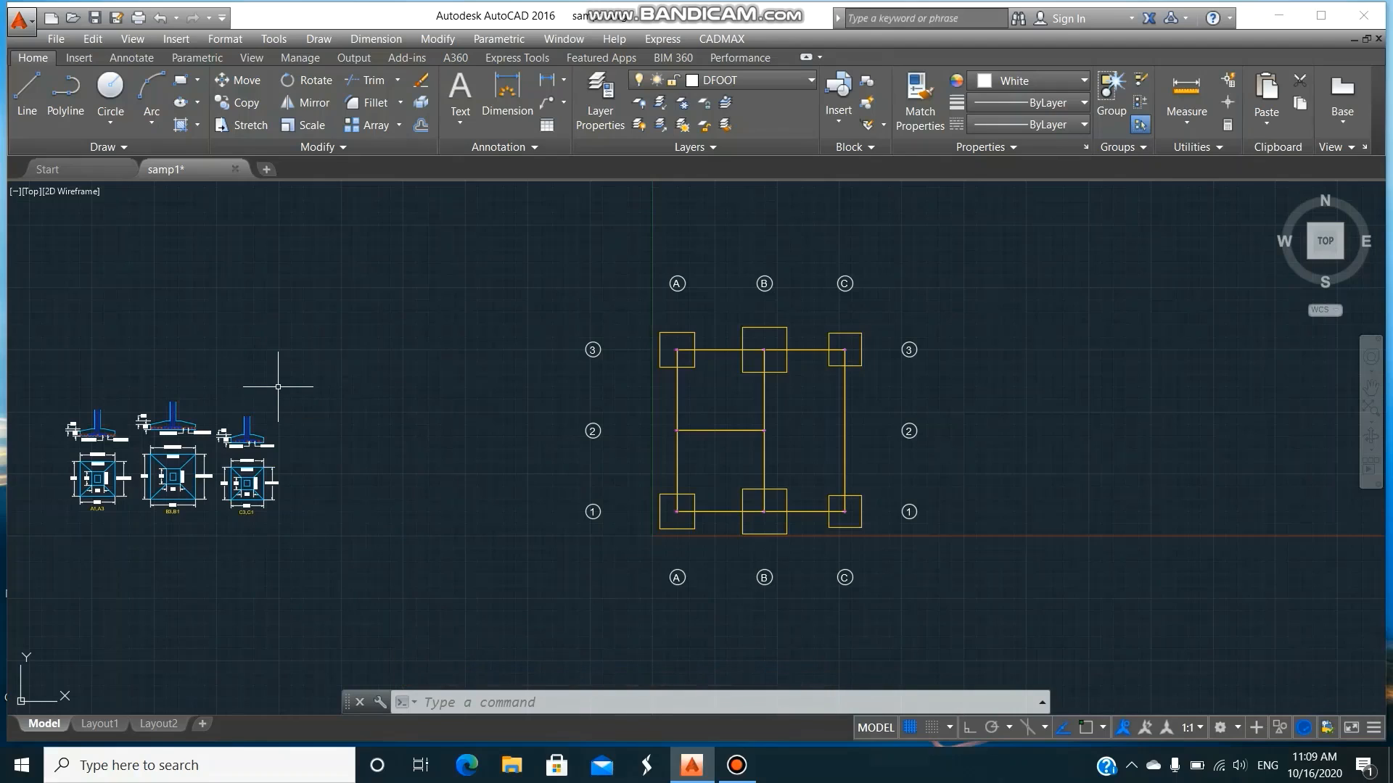
- Draw a rectangle as a frame around the three footing details and their labels
text(z)
key(Return)
text(w)
key(Return)
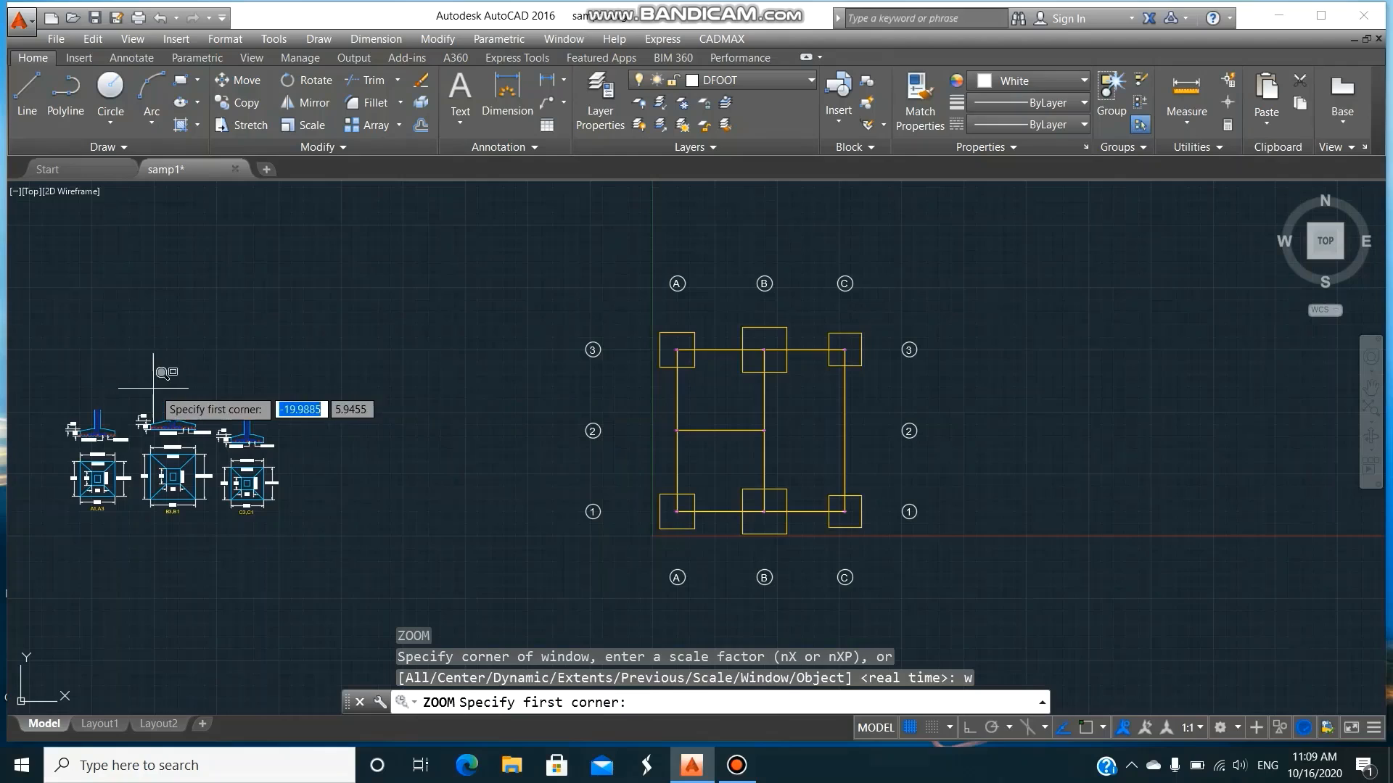
click(38, 375)
click(254, 520)
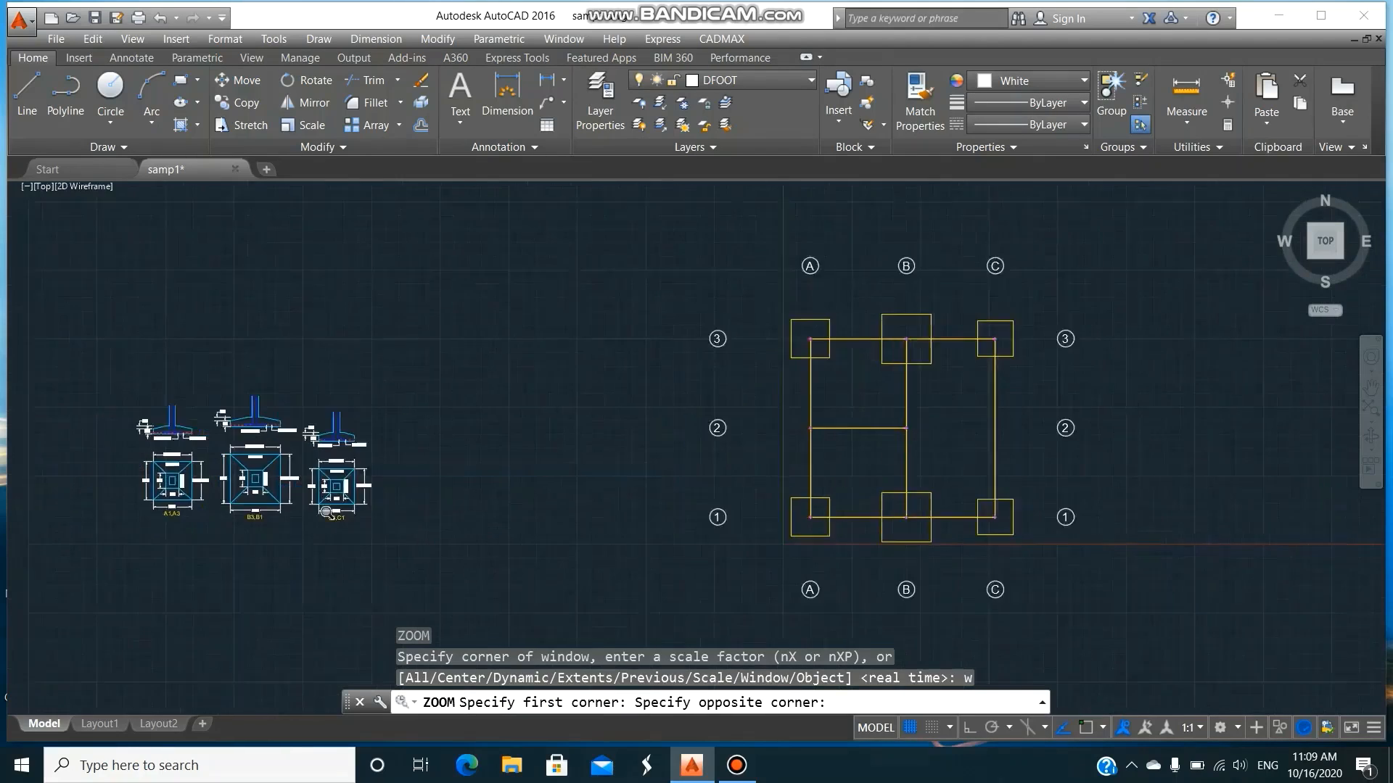
scroll(780, 467, down, 2)
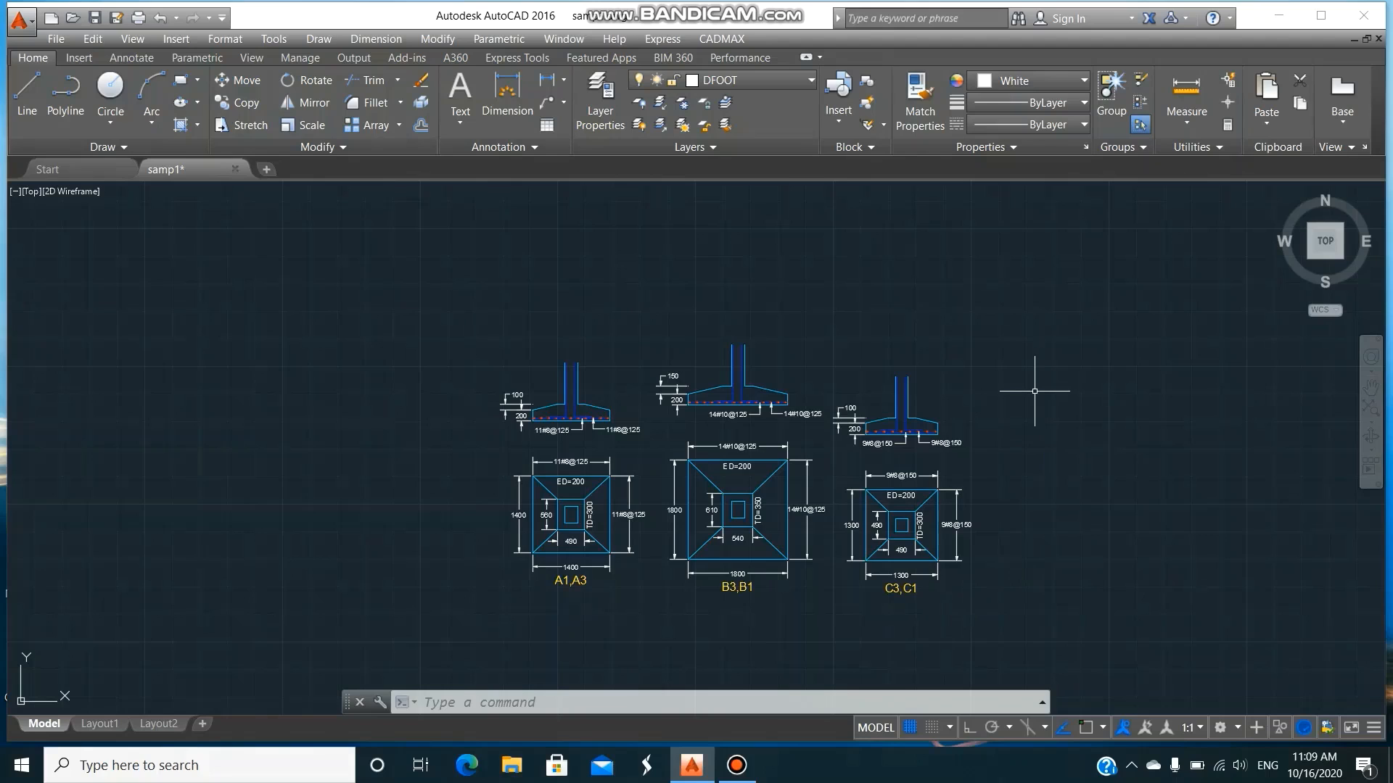
text(rec)
key(Return)
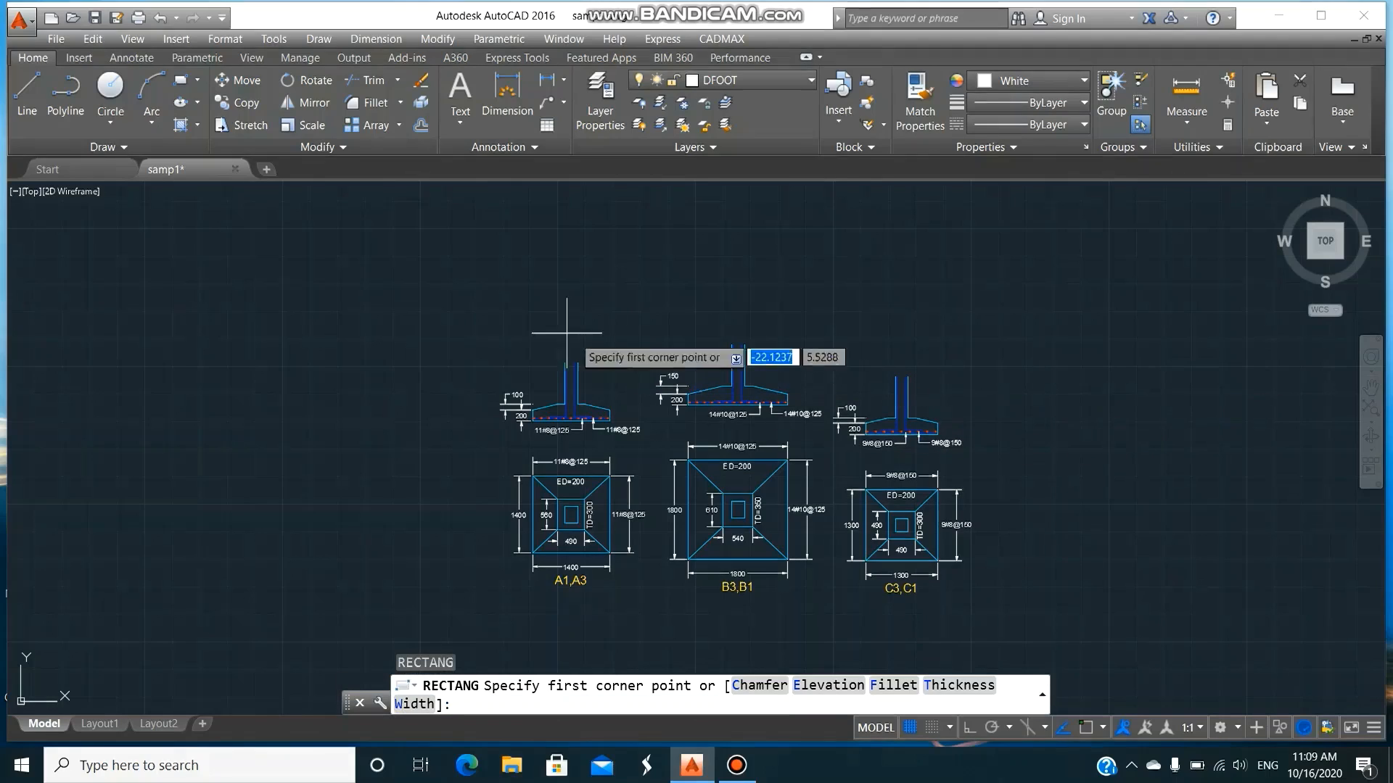
click(484, 330)
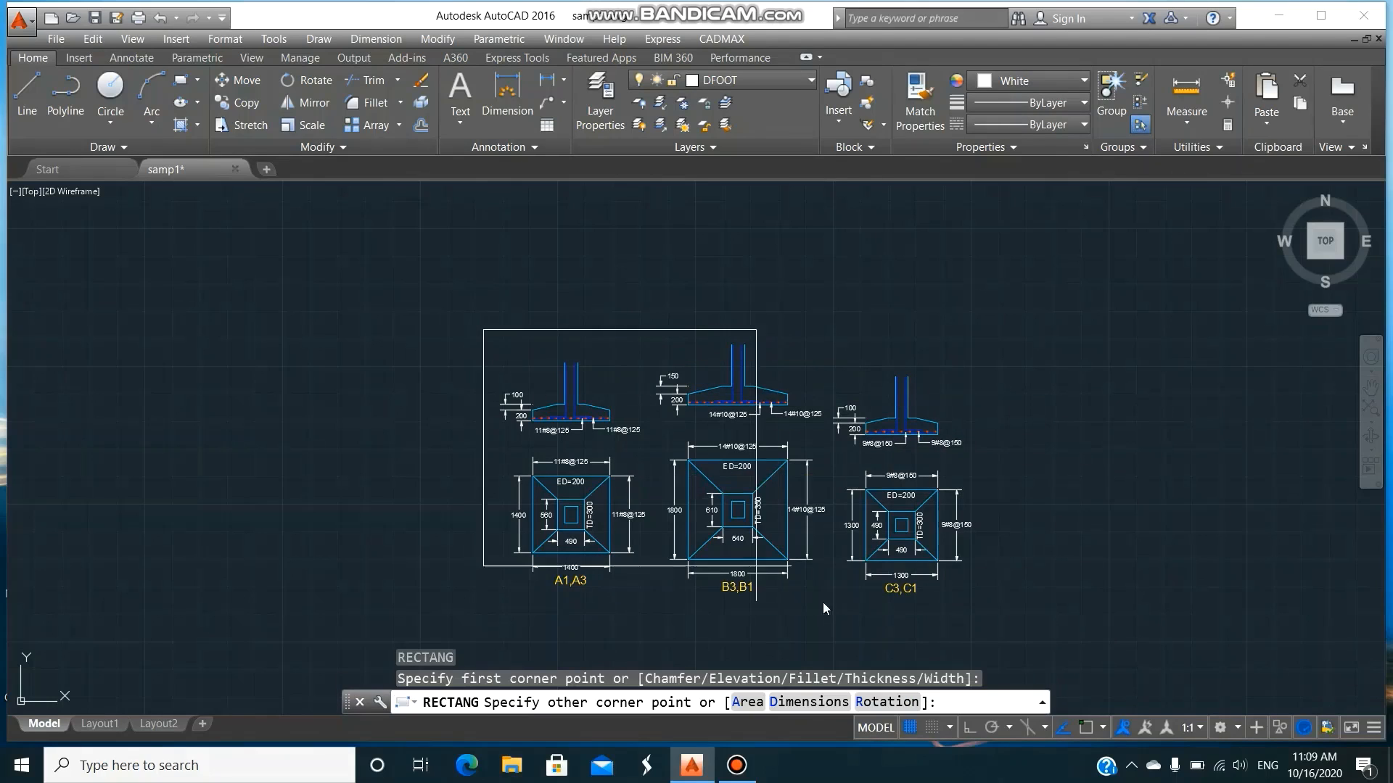
click(991, 601)
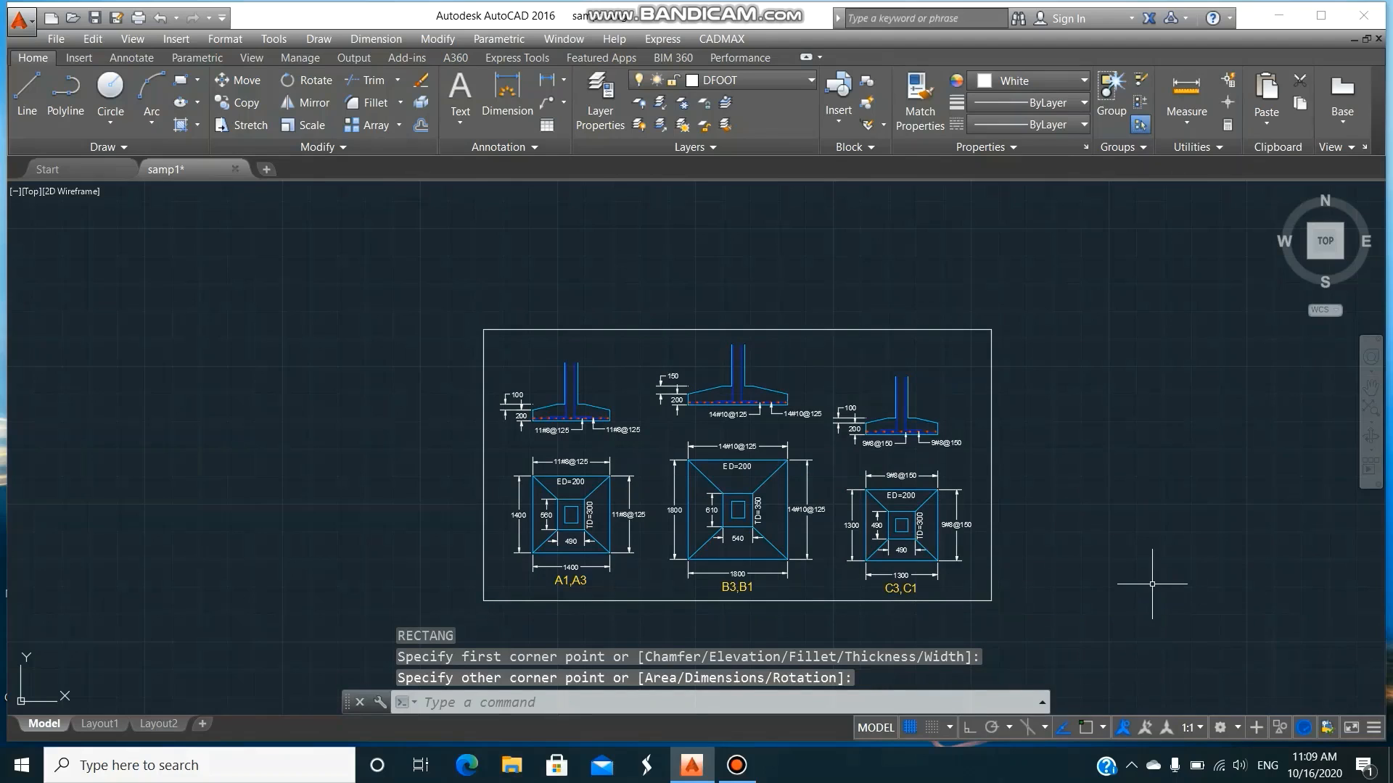
- Examine the dimensions and reinforcement notes of footing details A1,A3, B3,B1 and C3,C1 up close
text(z)
key(Return)
text(w)
key(Return)
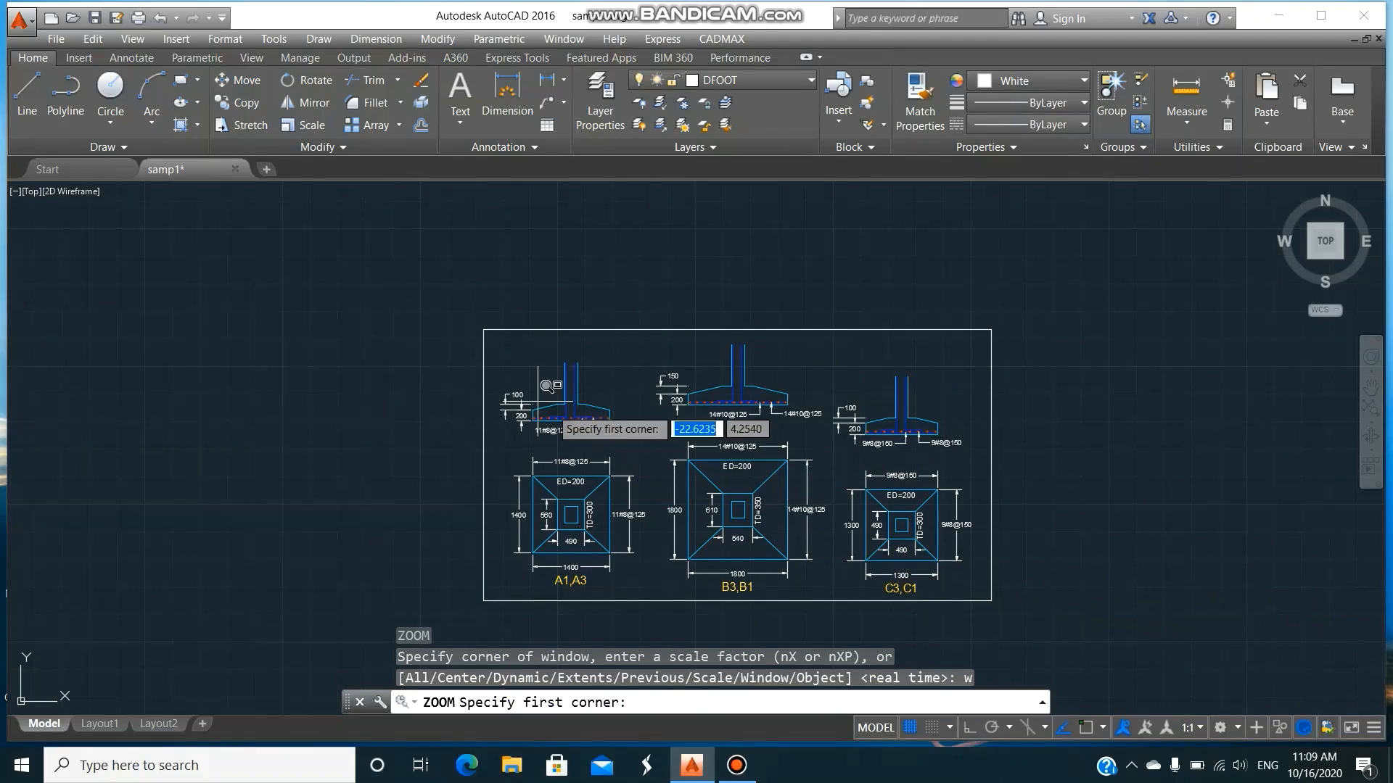
click(467, 362)
click(669, 601)
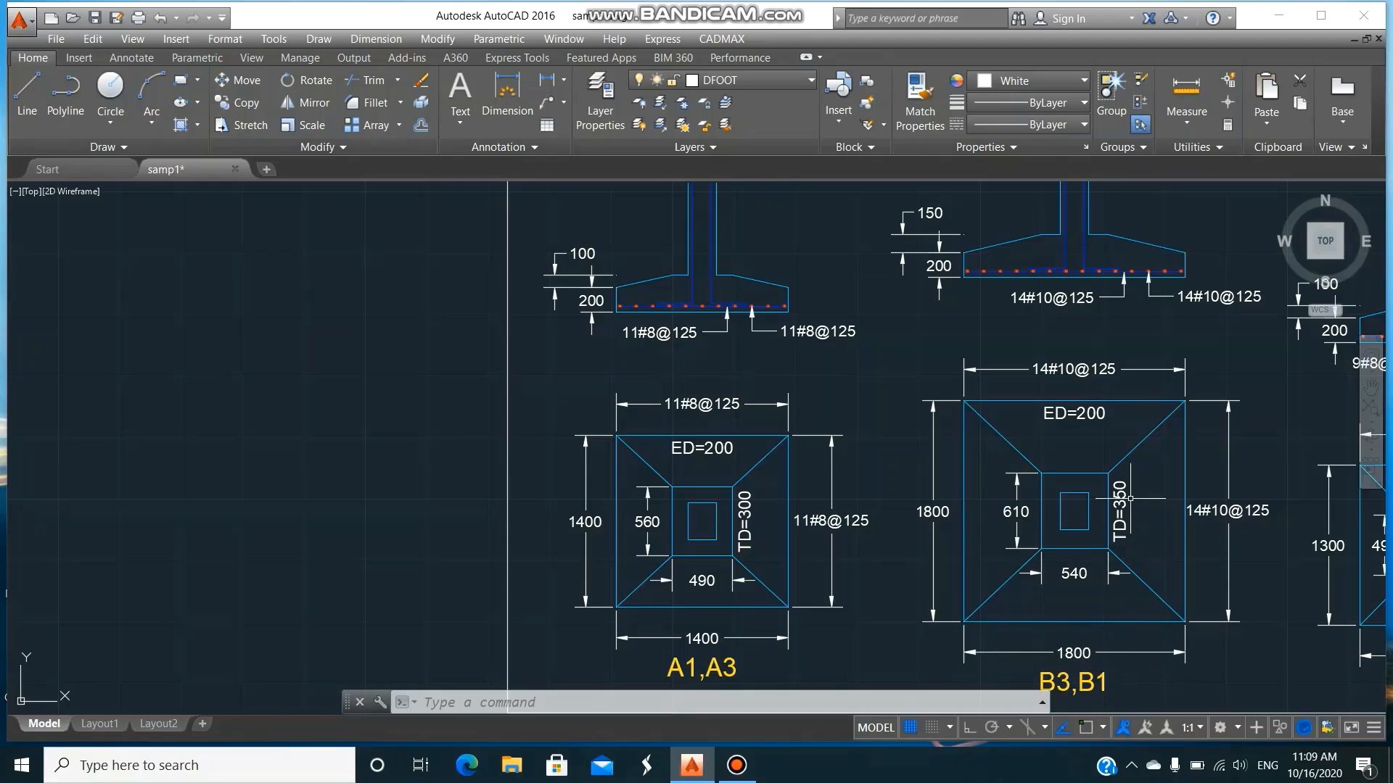
text(p)
key(Return)
drag(1129, 498, 736, 467)
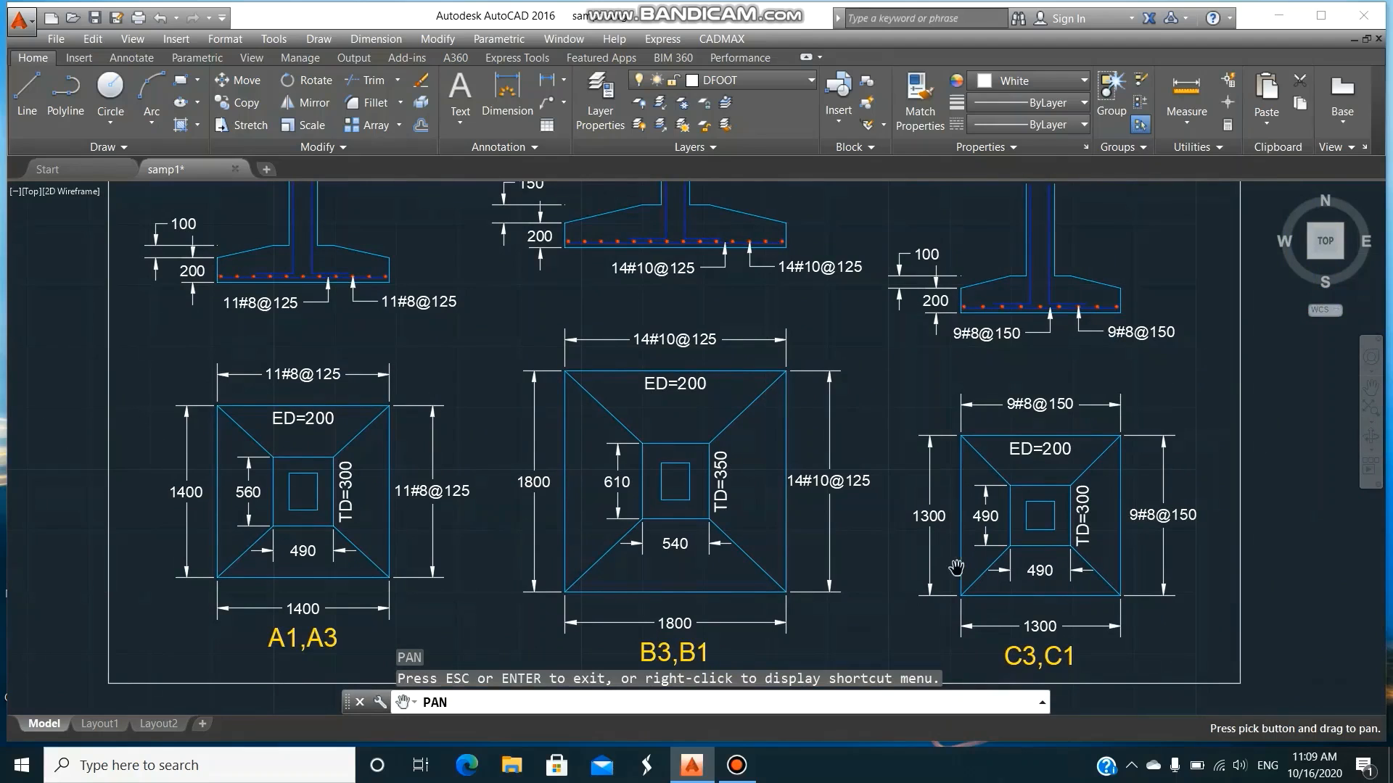
scroll(1065, 507, down, 1)
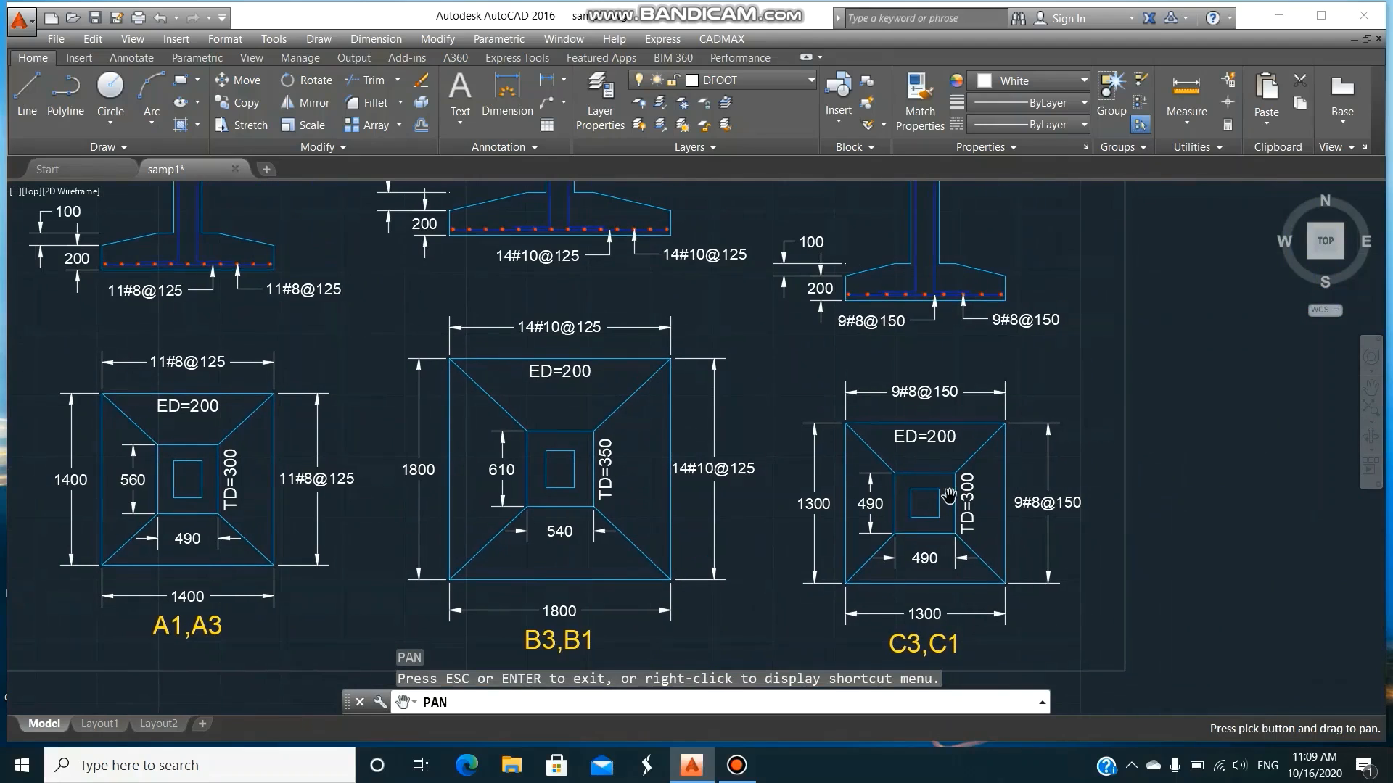
scroll(949, 496, down, 1)
scroll(949, 495, down, 4)
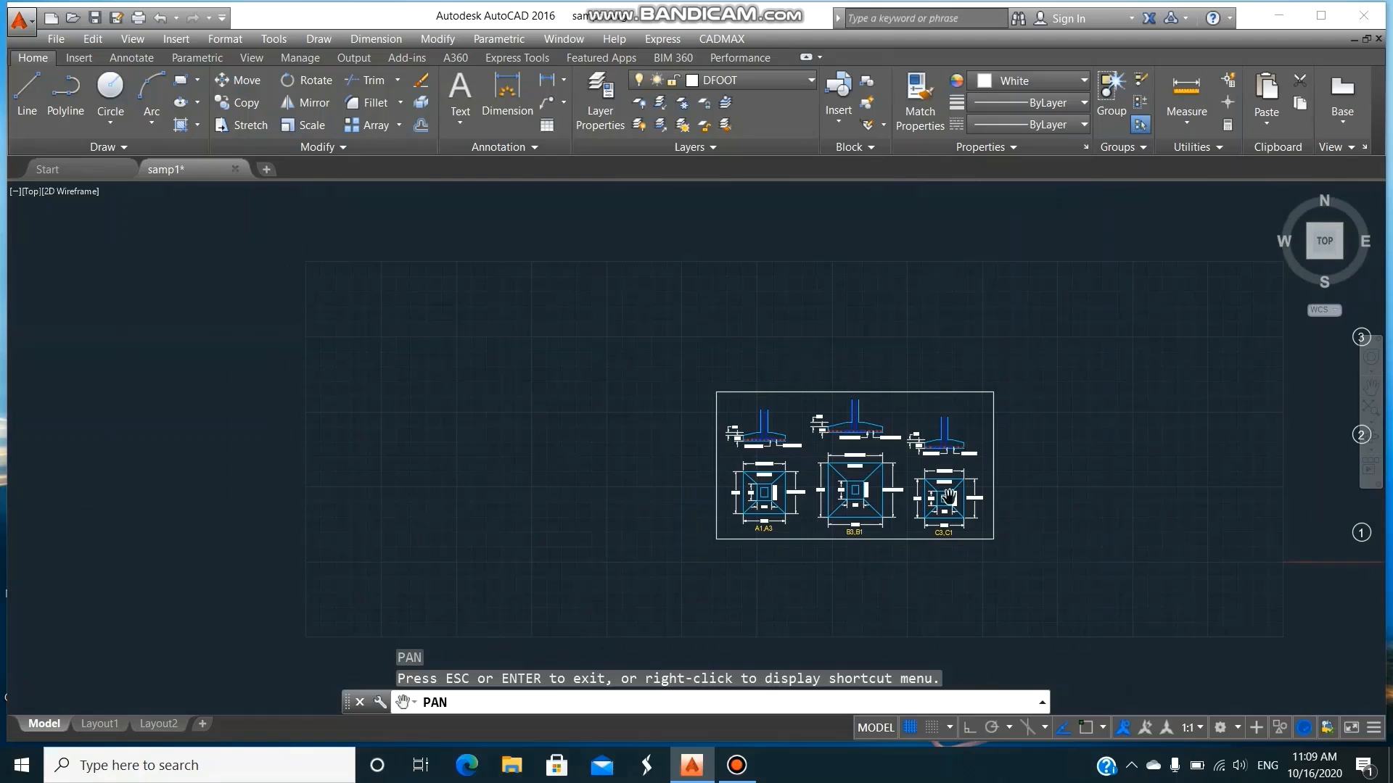
key(Escape)
text(arc)
key(Return)
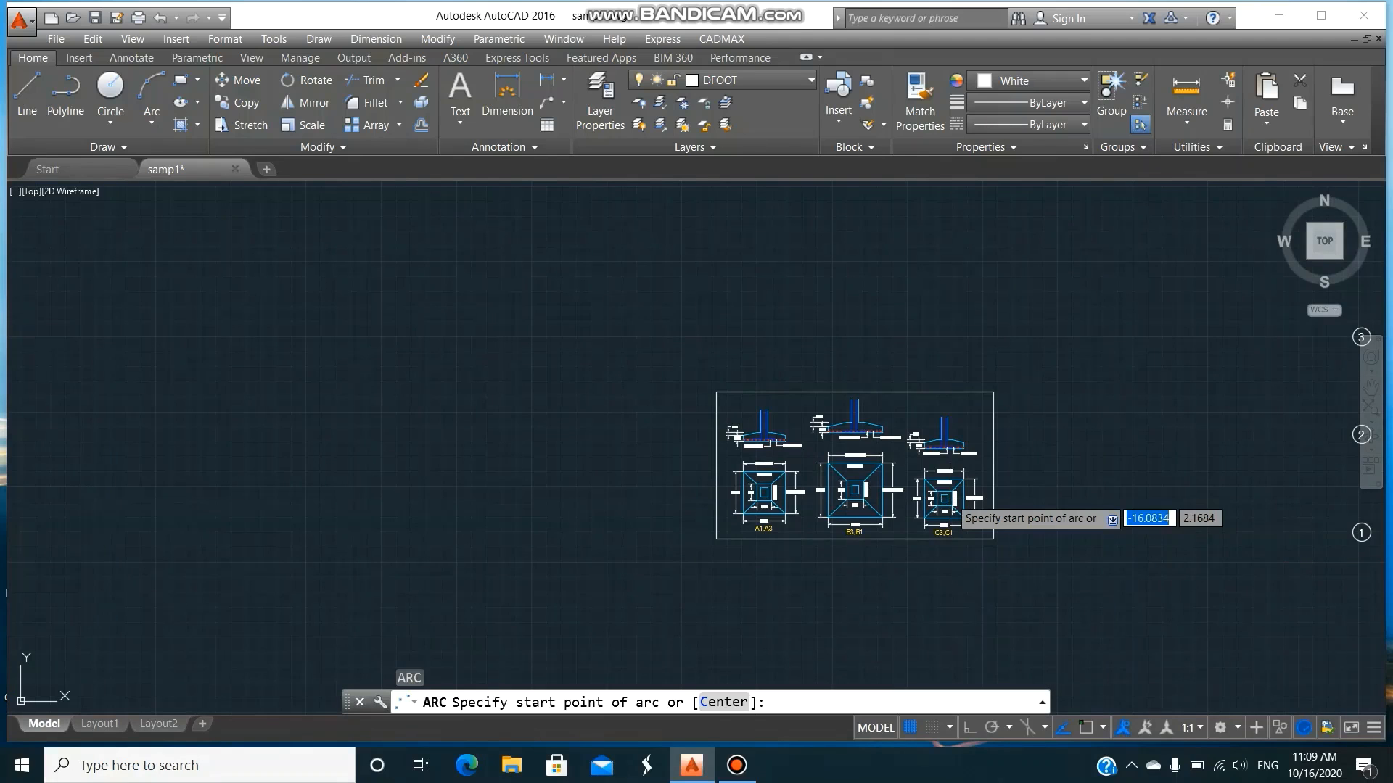
key(Escape)
- Run COLDSEL on the whole plan to choose all columns for detailing
text(z)
key(Return)
text(a)
key(Return)
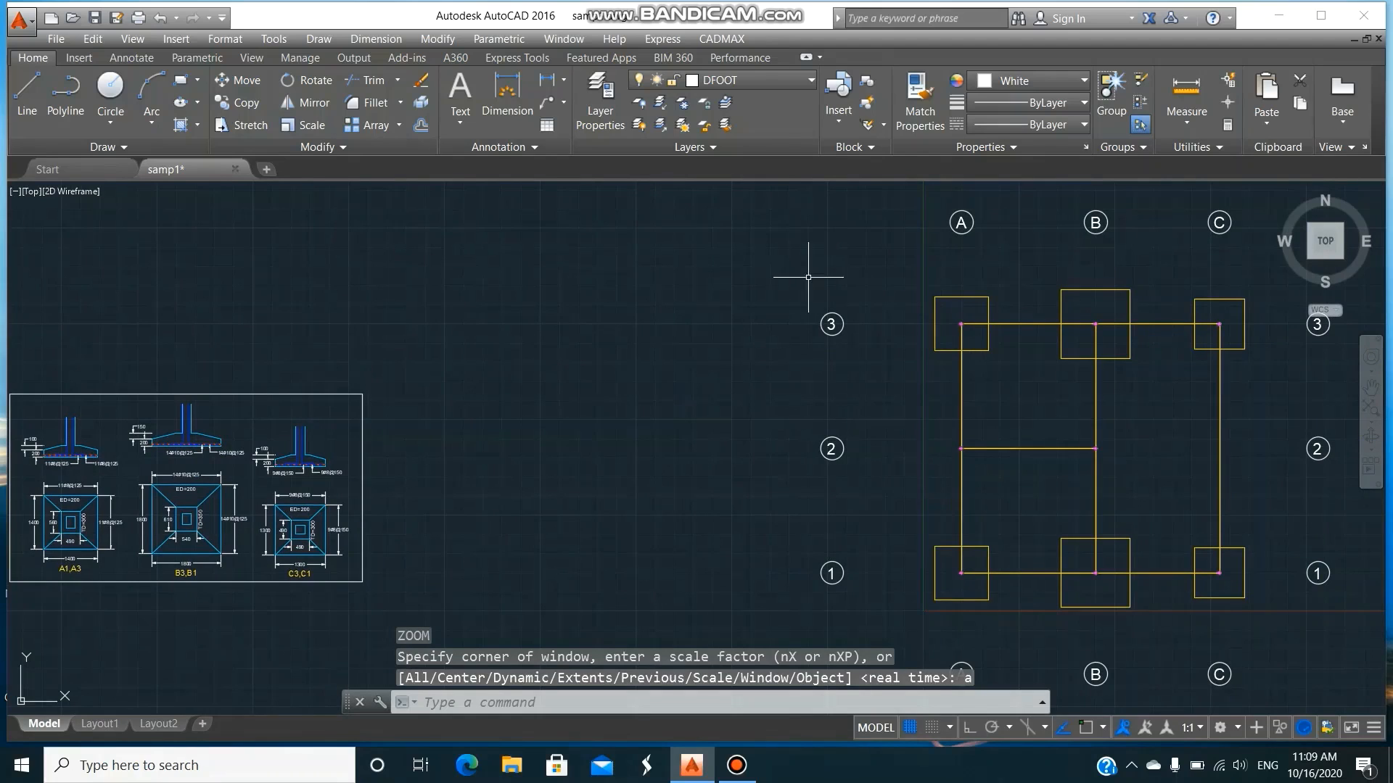
click(725, 39)
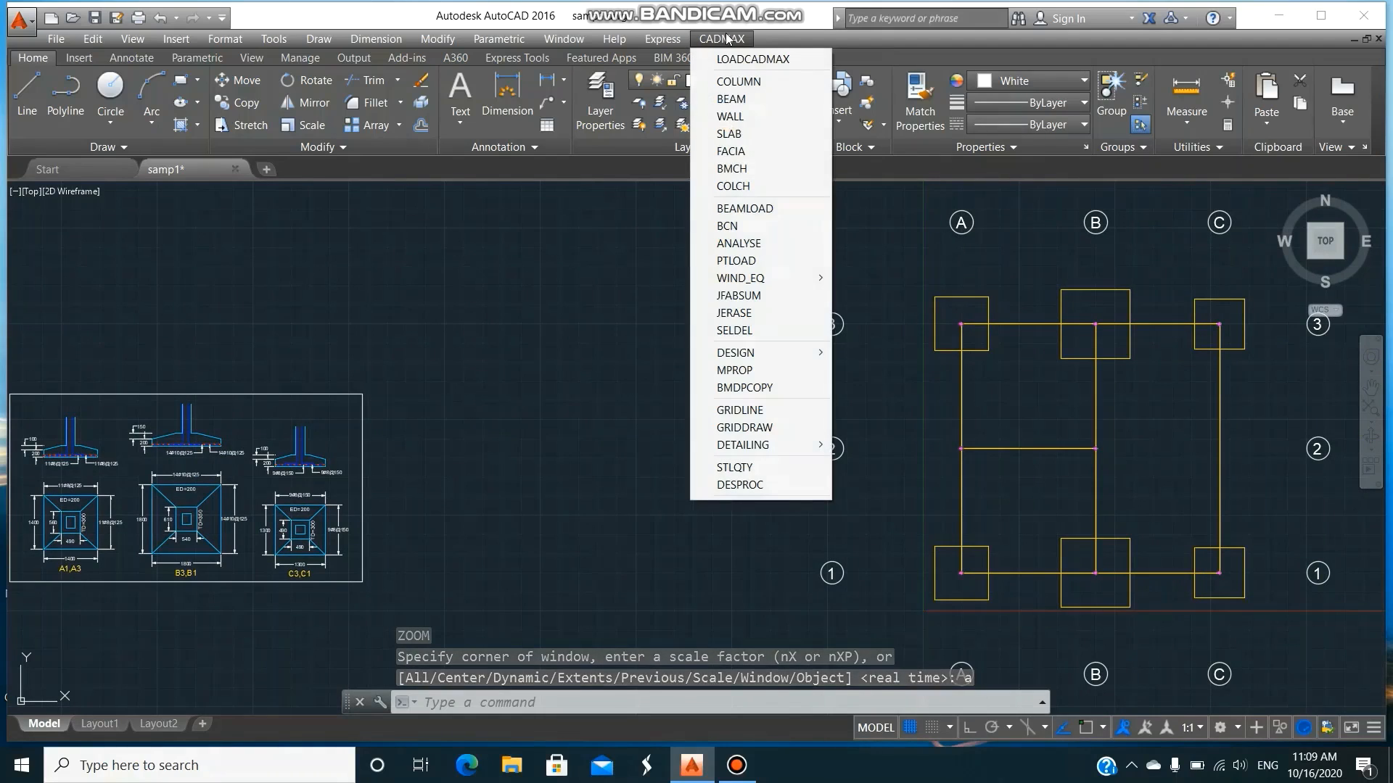
mouse_move(755, 446)
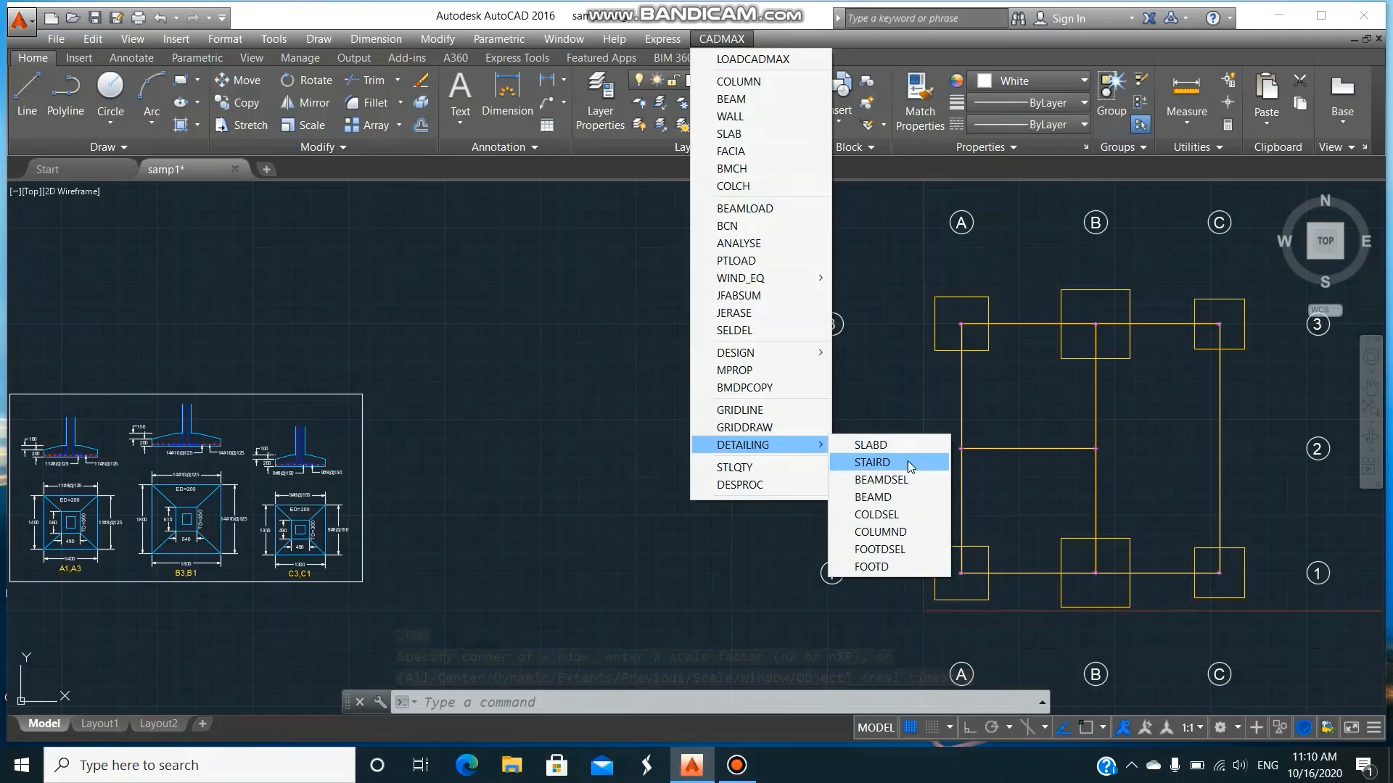
click(902, 515)
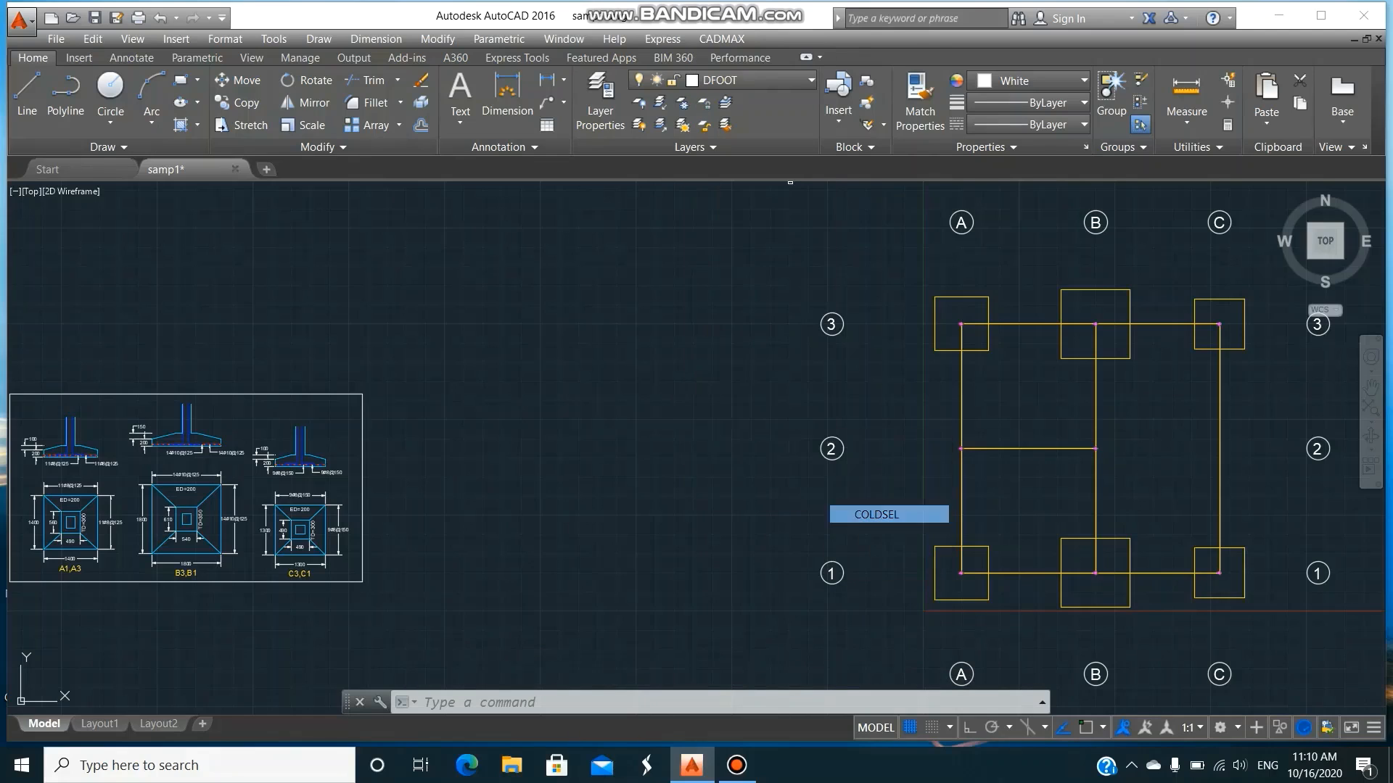
click(904, 276)
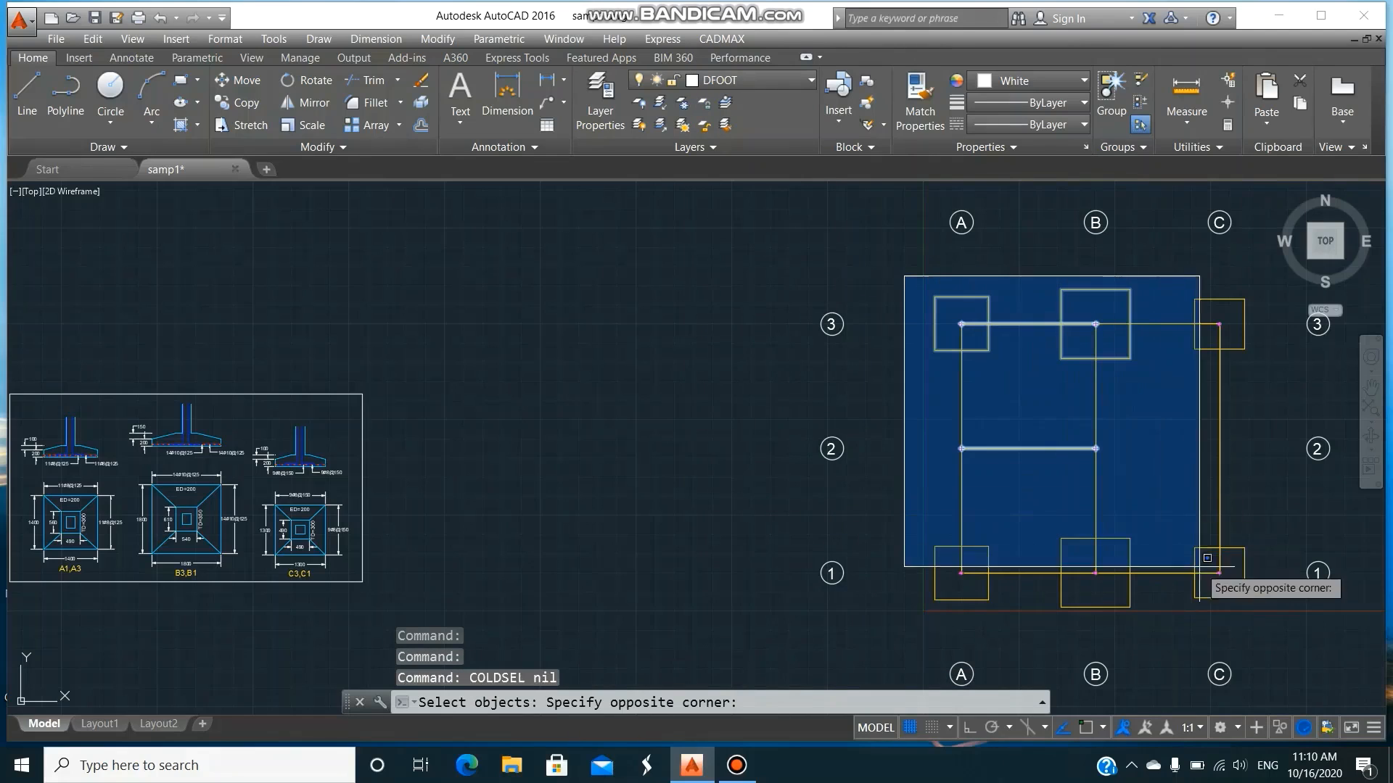
click(1262, 617)
key(Return)
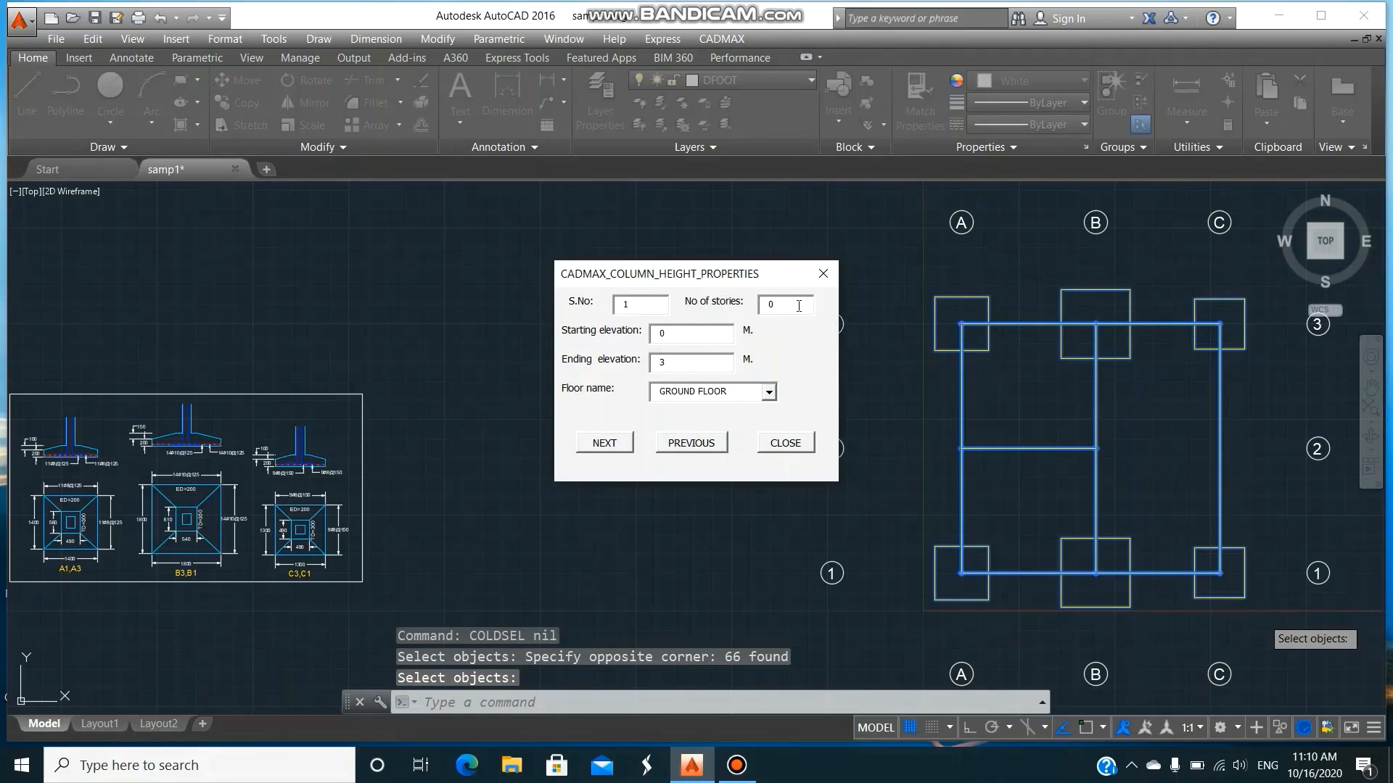
- Set the number of stories to 2 and define the ground floor columns from elevation 0 to 5 m
text(2)
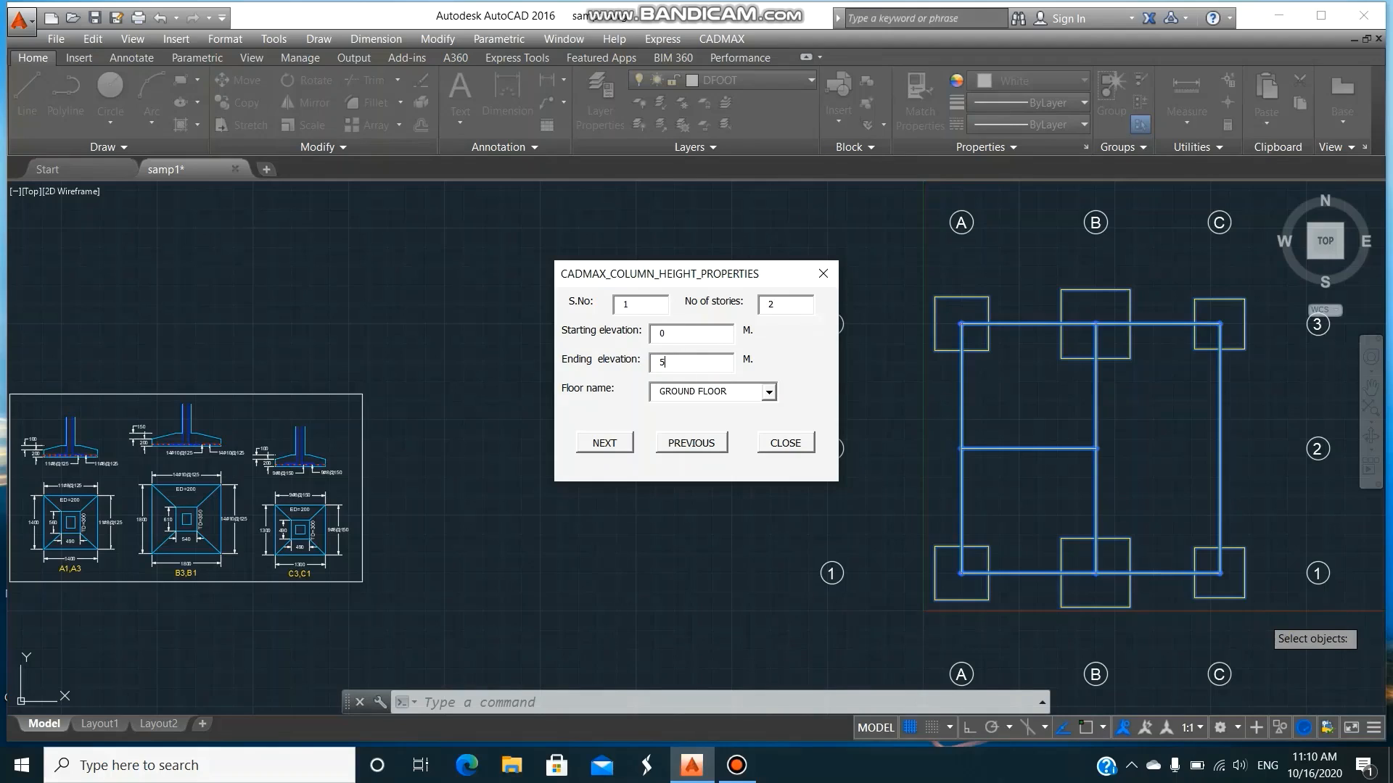
click(768, 393)
click(769, 393)
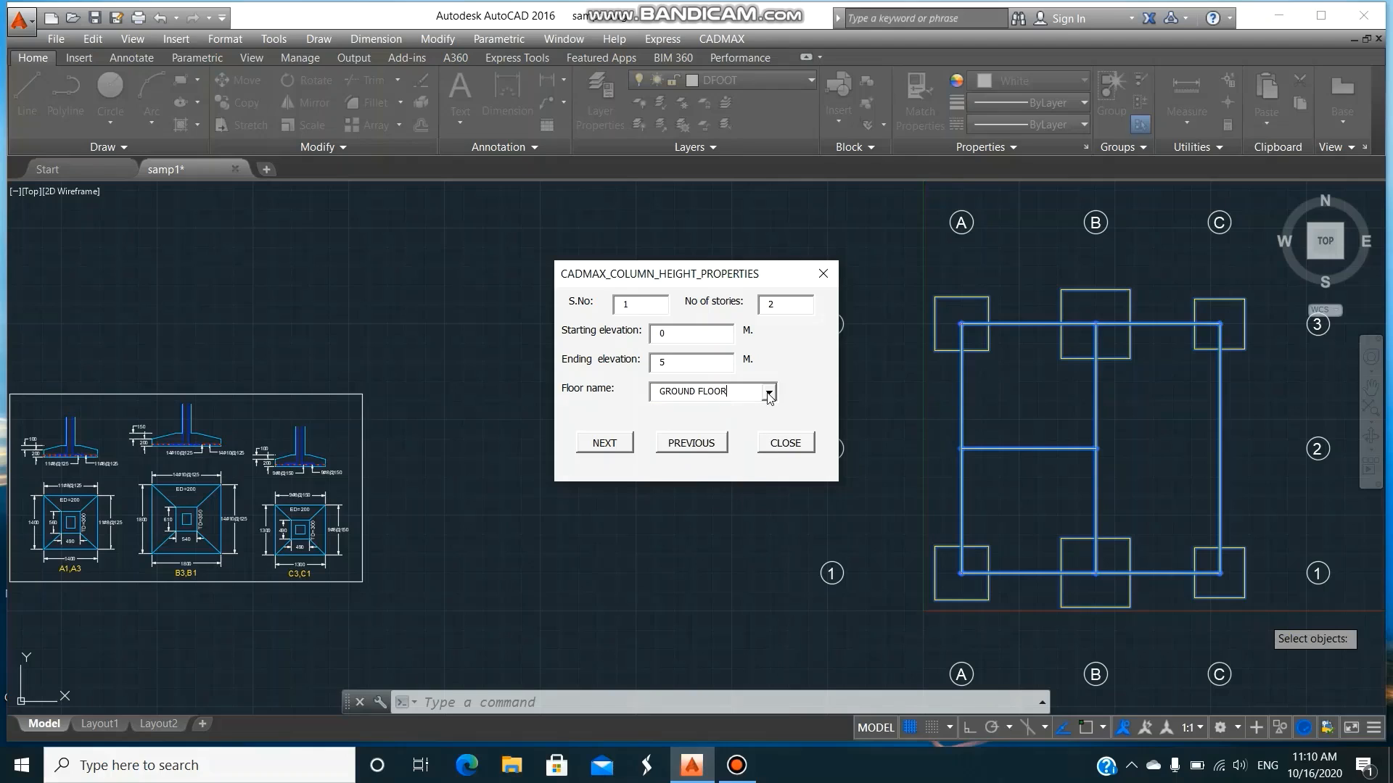
click(616, 444)
- Define the second story as FIRST FLOOR from elevation 5 to 8 m and finish the column height properties
drag(680, 335, 642, 335)
click(769, 395)
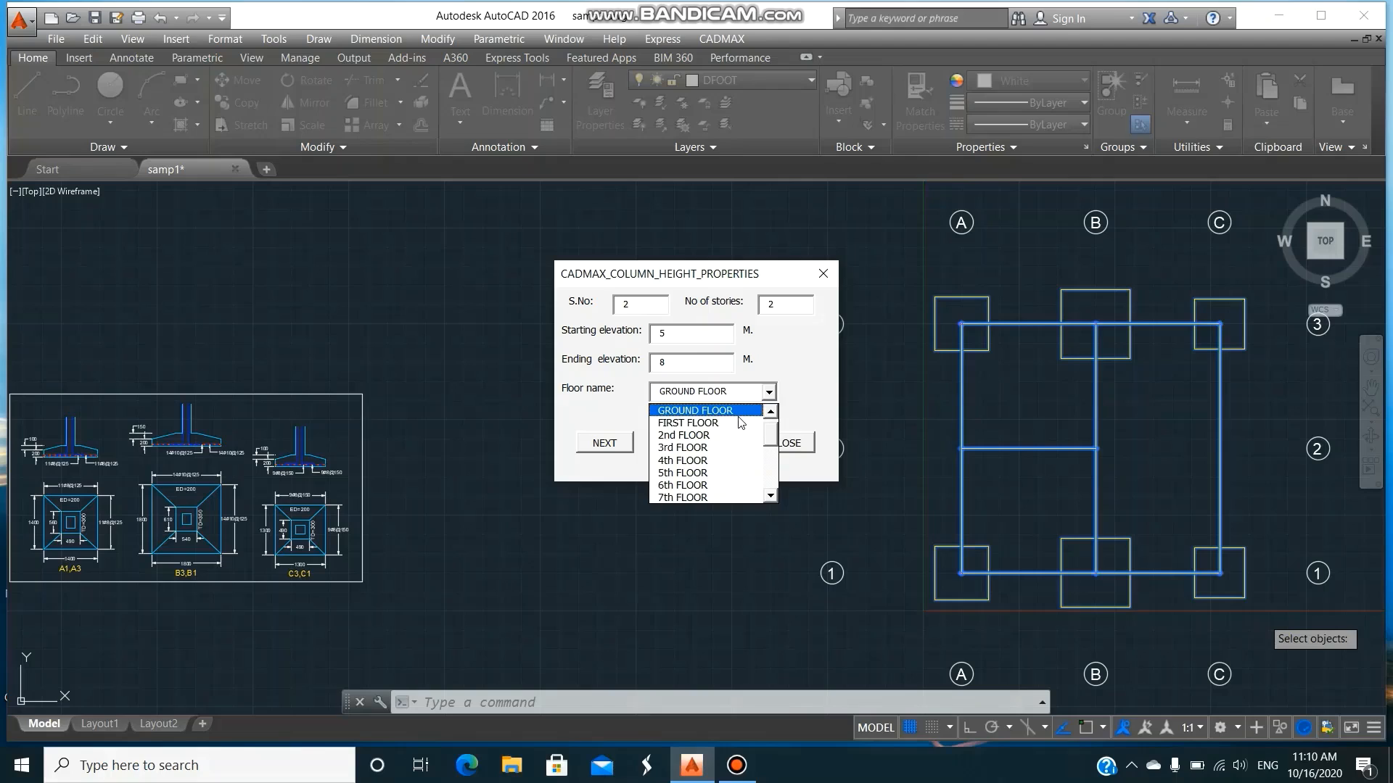
click(739, 424)
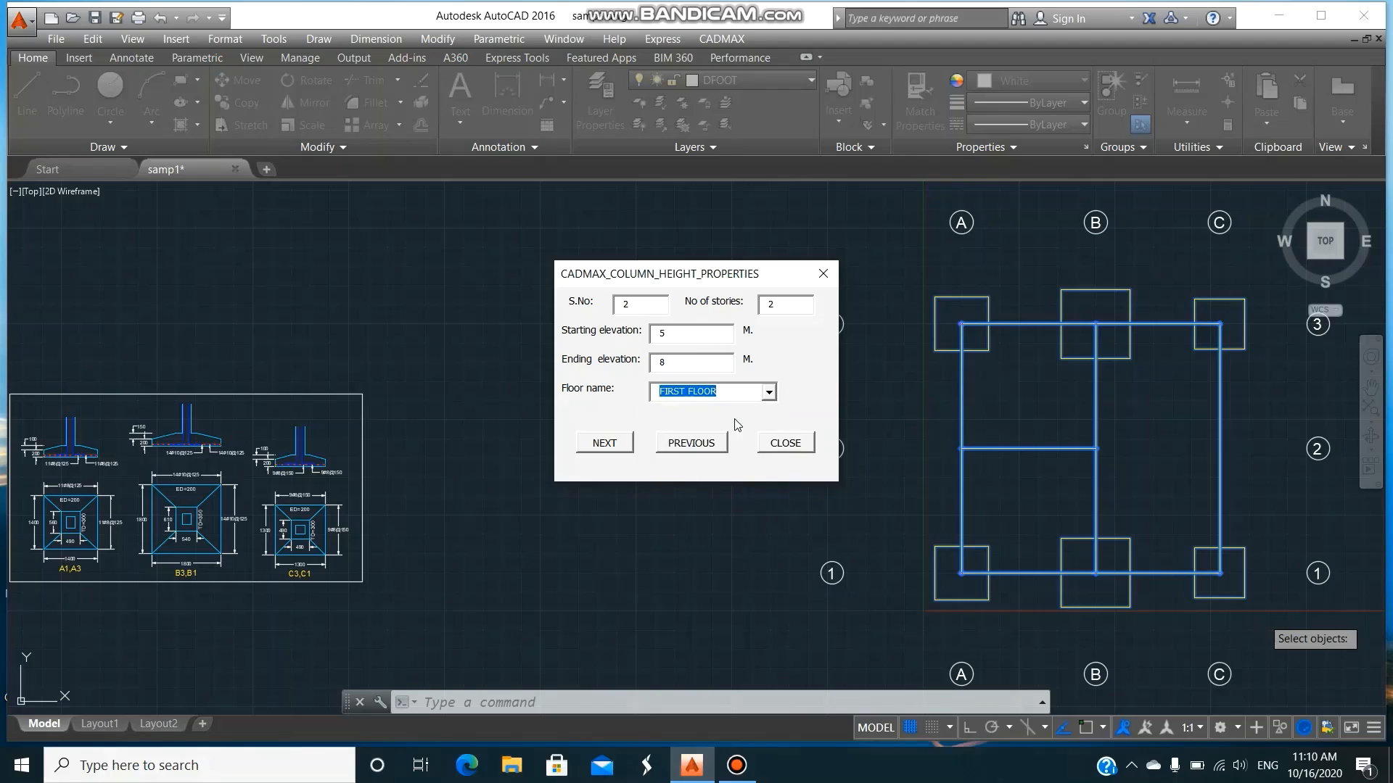
click(608, 445)
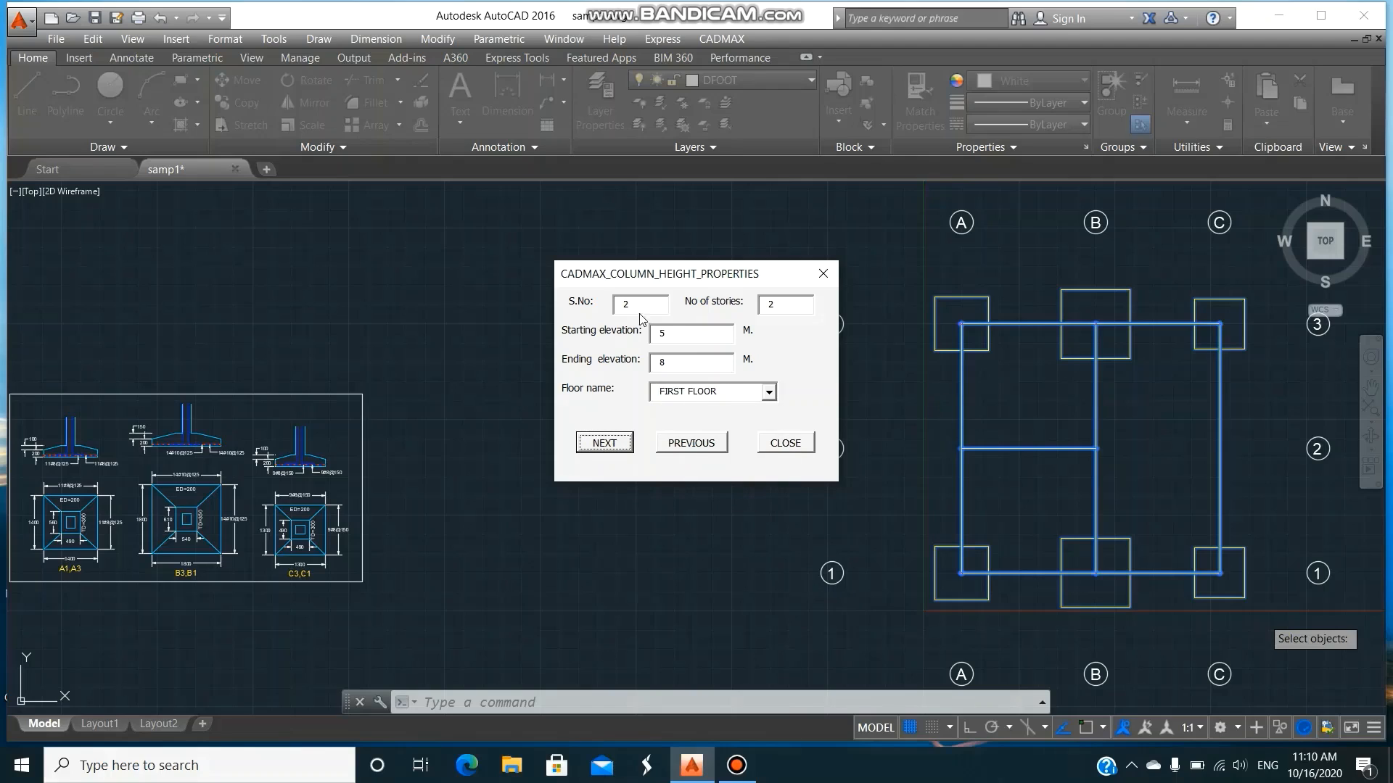
click(786, 443)
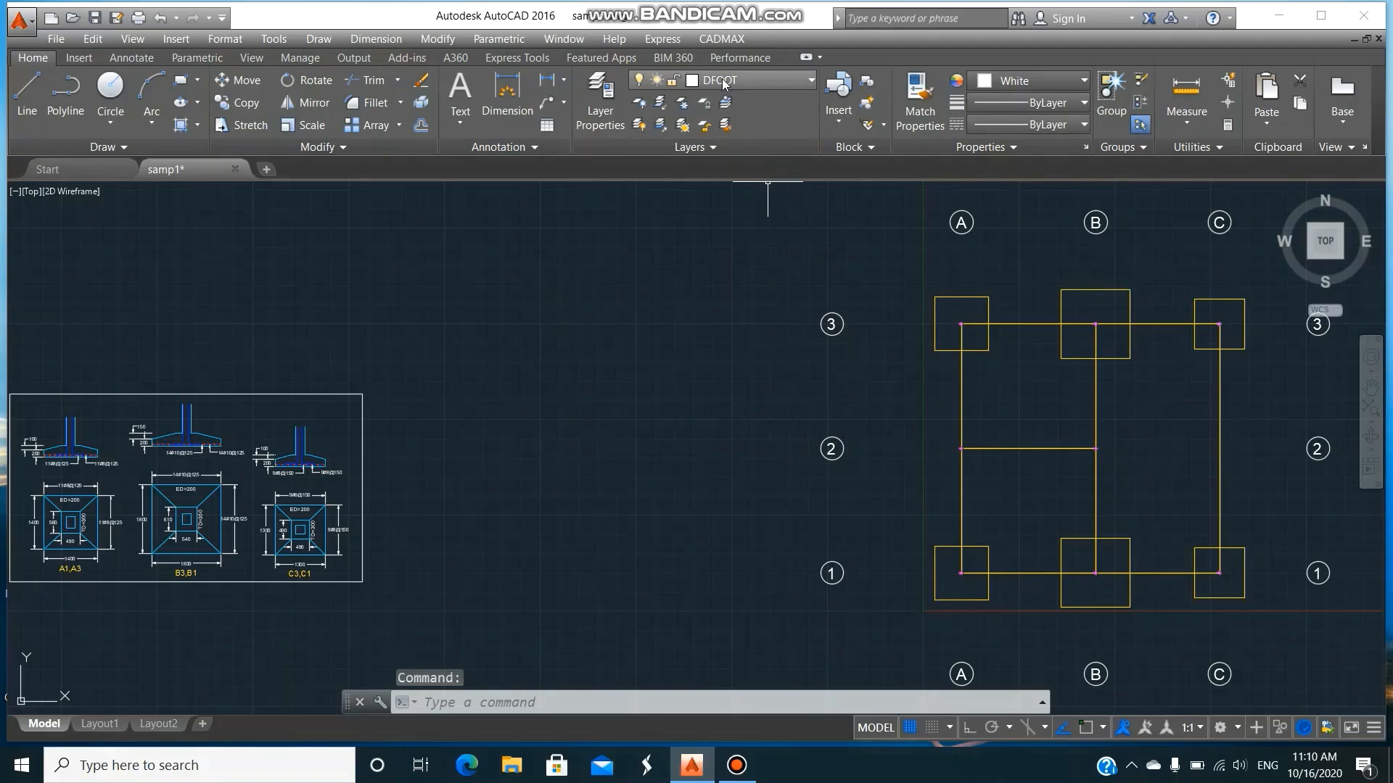
- Run COLUMND and place the column schedule table above the framed footing details
click(722, 38)
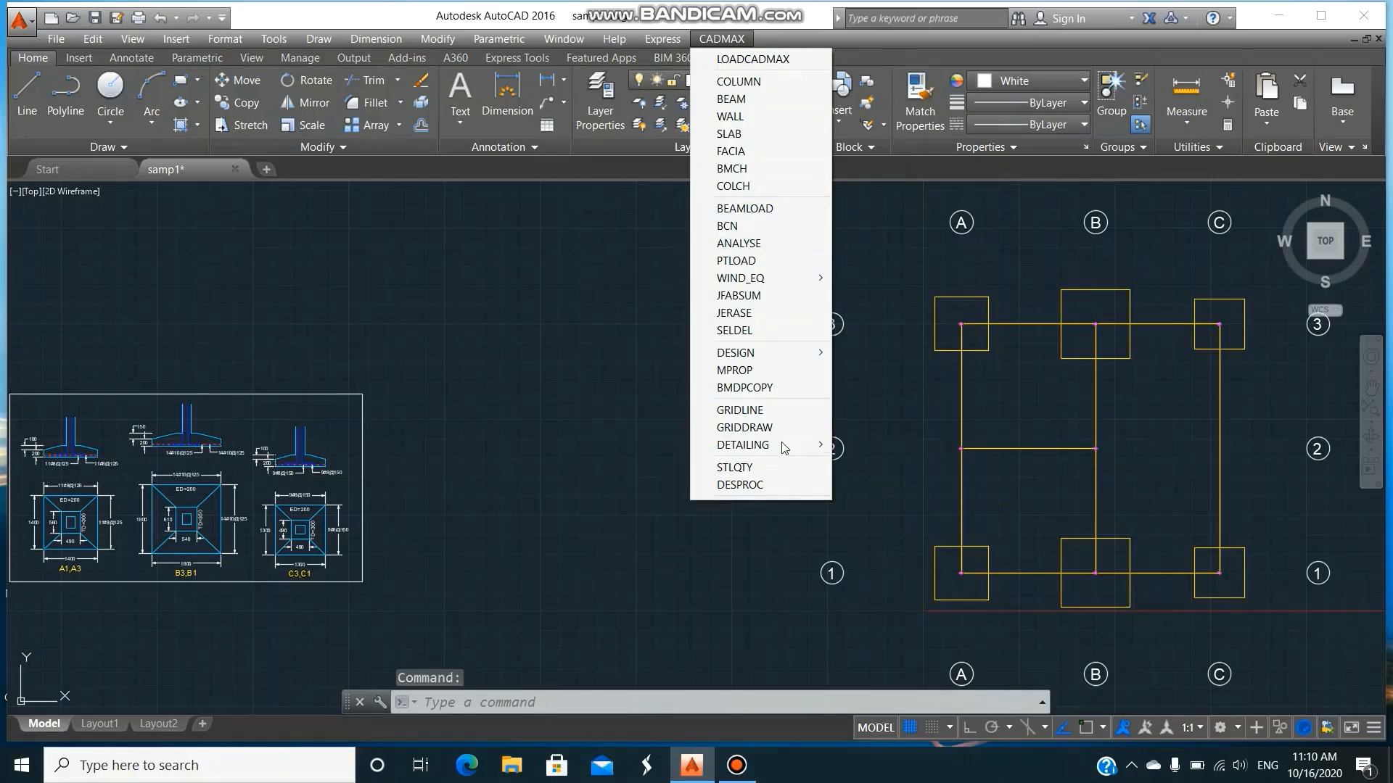
mouse_move(782, 446)
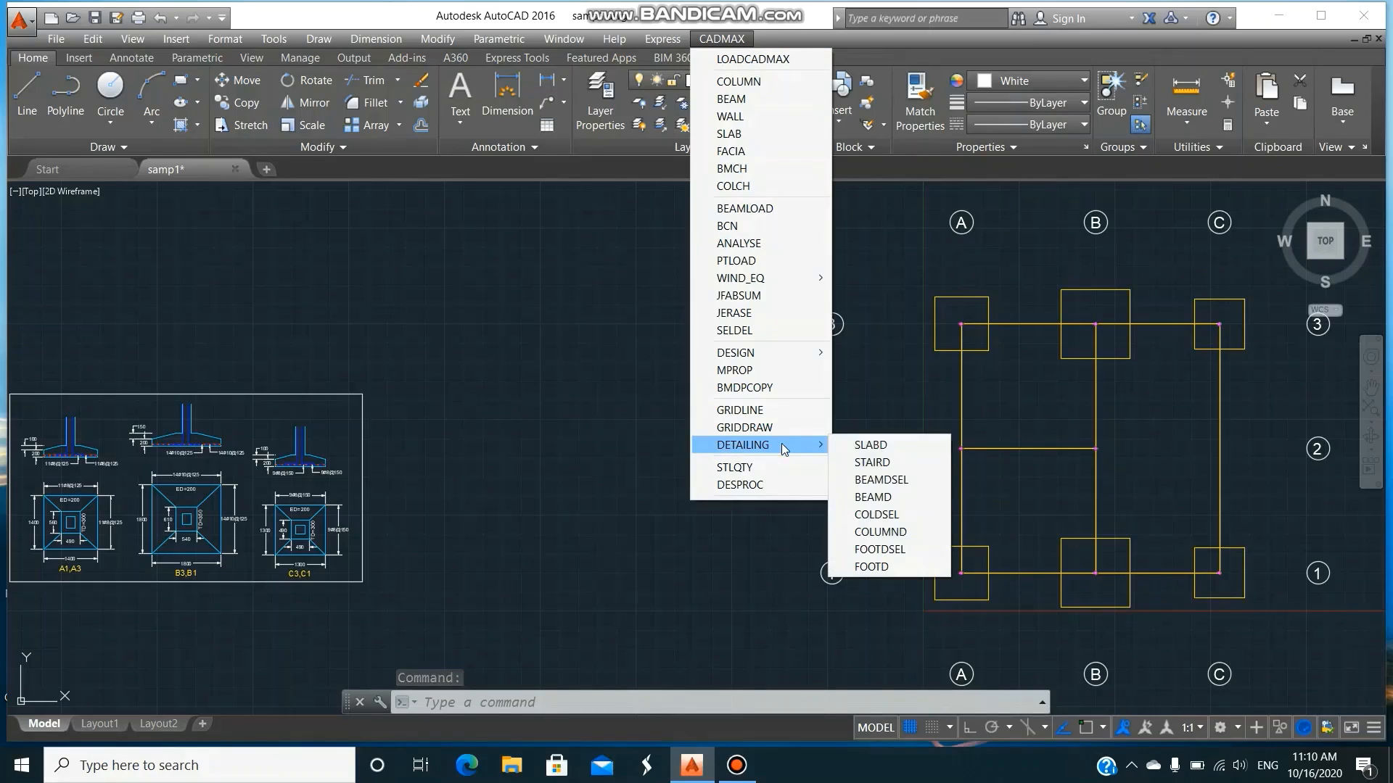
click(881, 532)
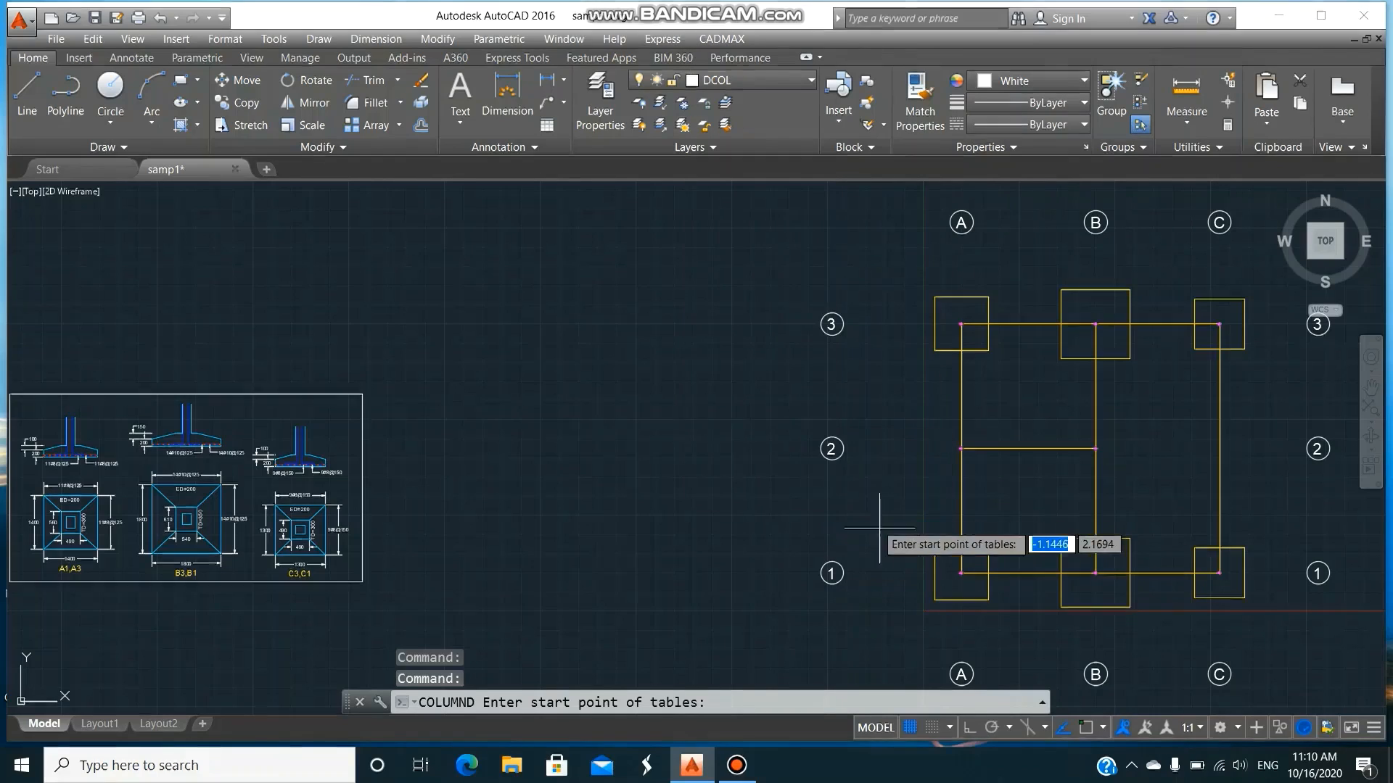
click(33, 332)
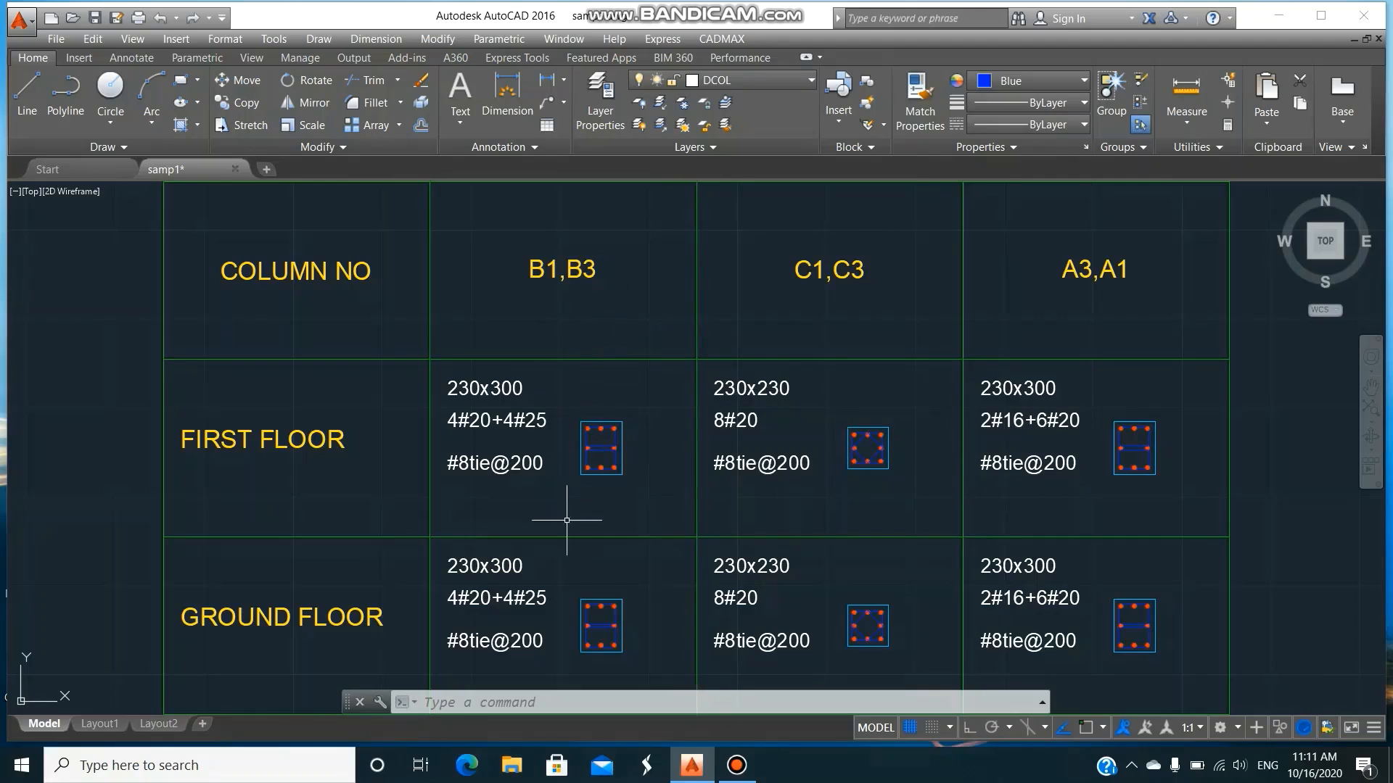
scroll(841, 480, down, 4)
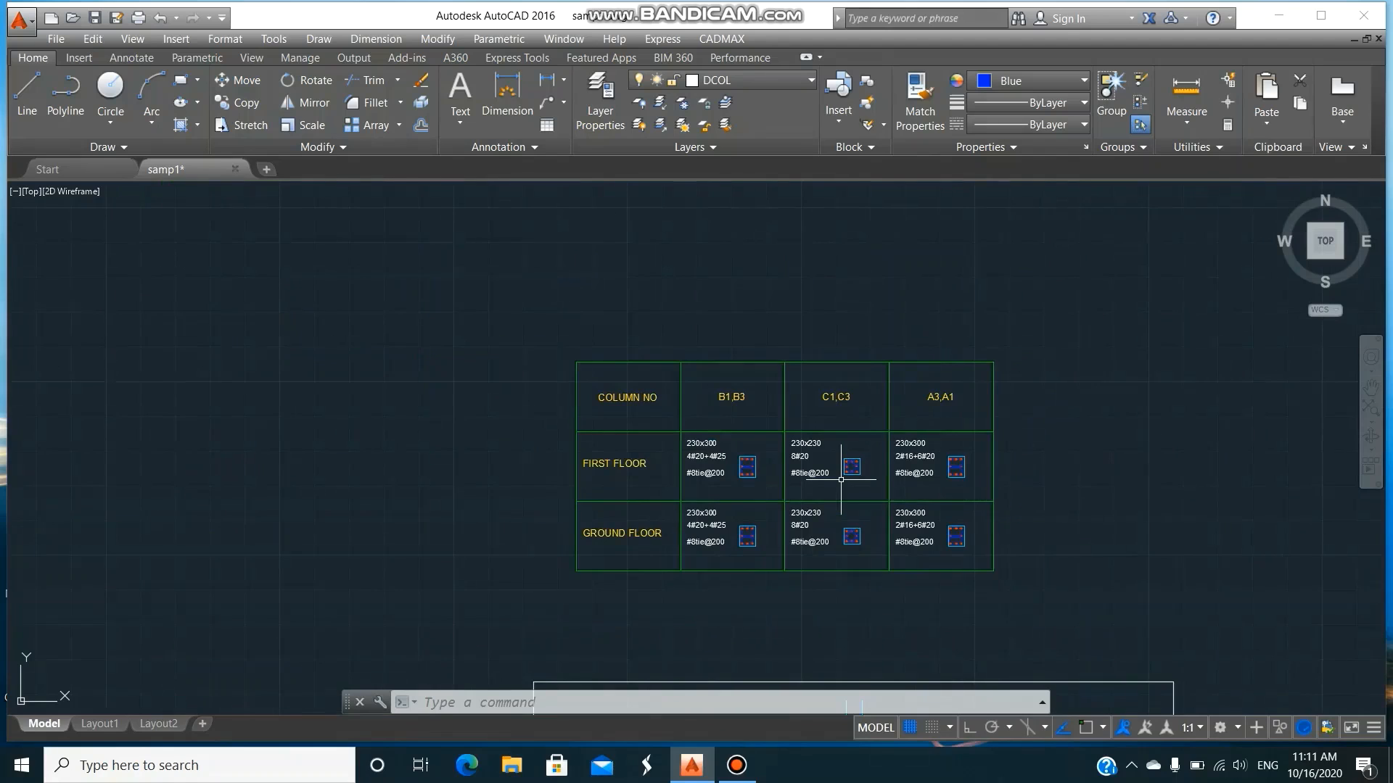
scroll(841, 479, down, 3)
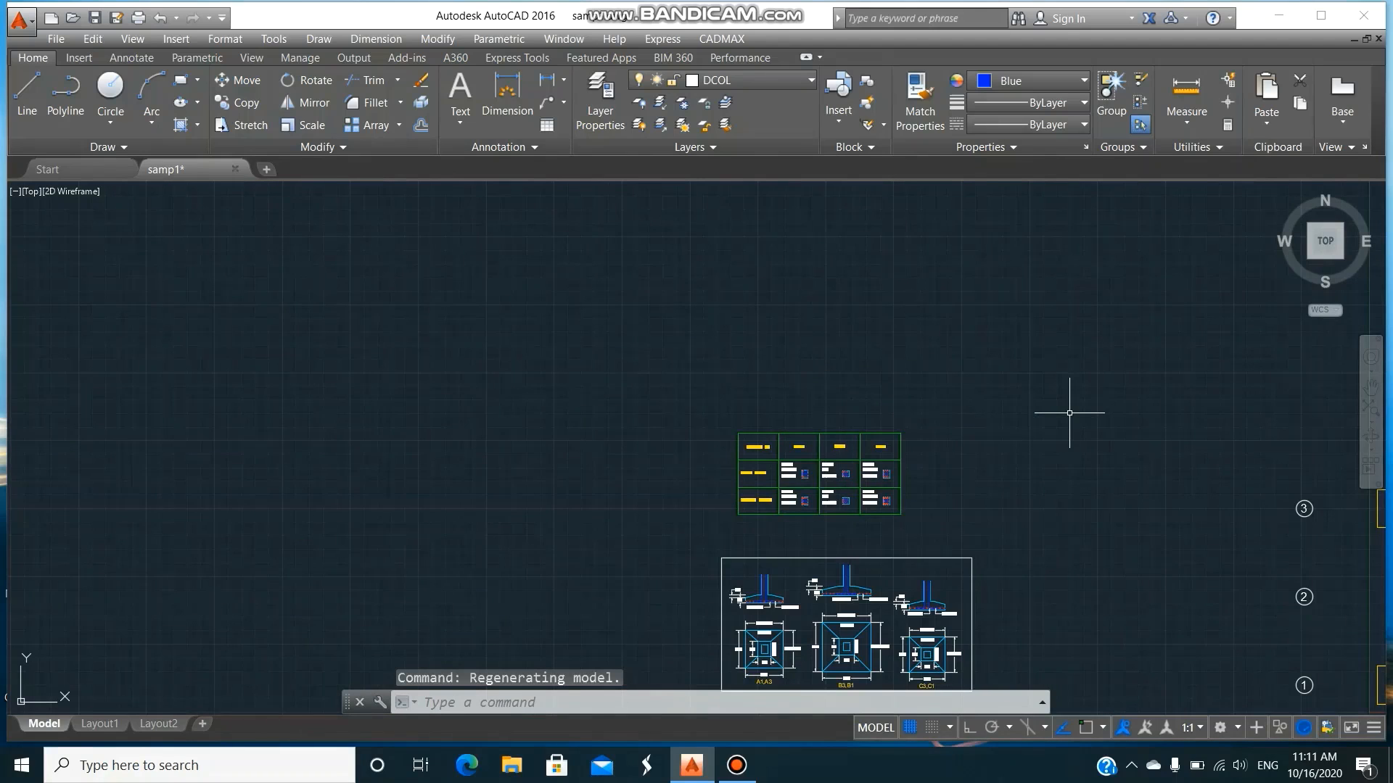
- Run BEAMDSEL and select the beams along gridline 1 from A to C for detailing
text(z)
key(Return)
text(a)
key(Return)
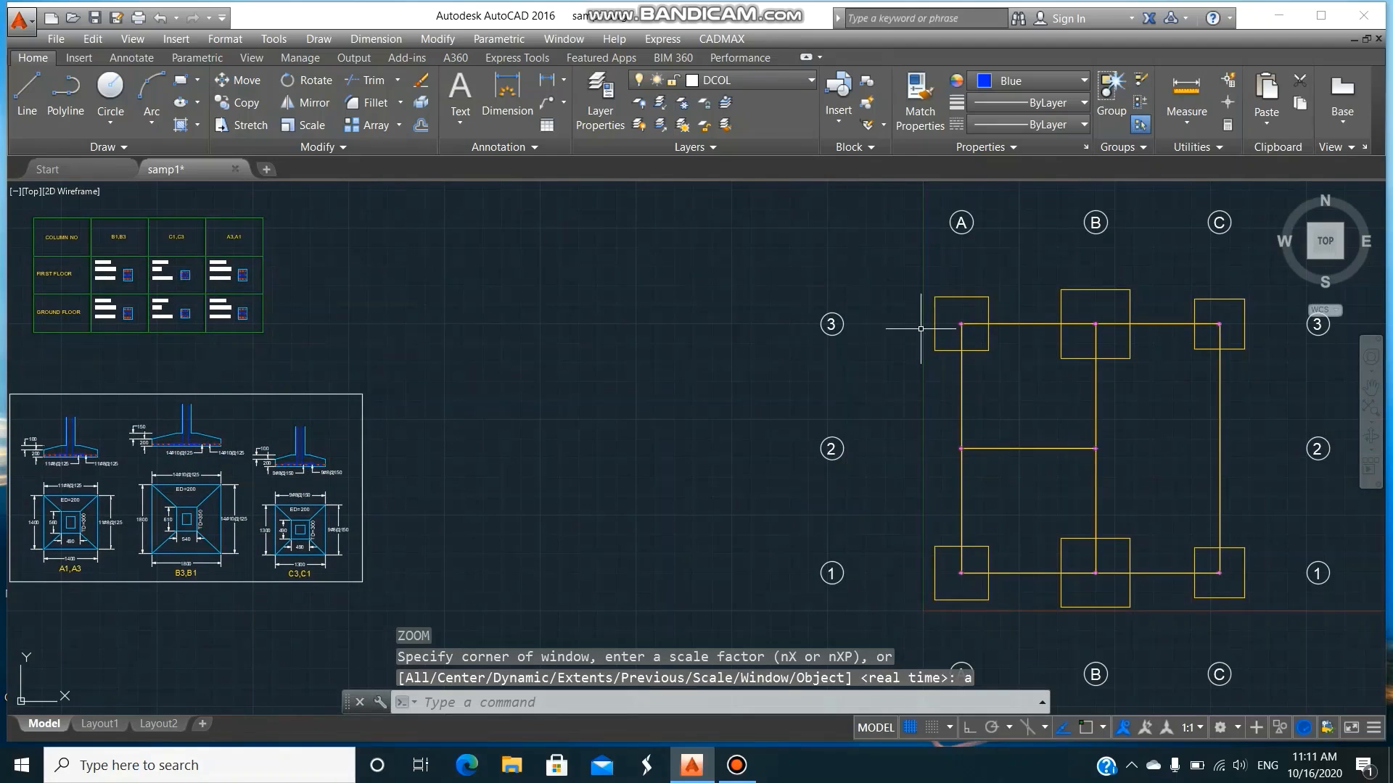
click(720, 45)
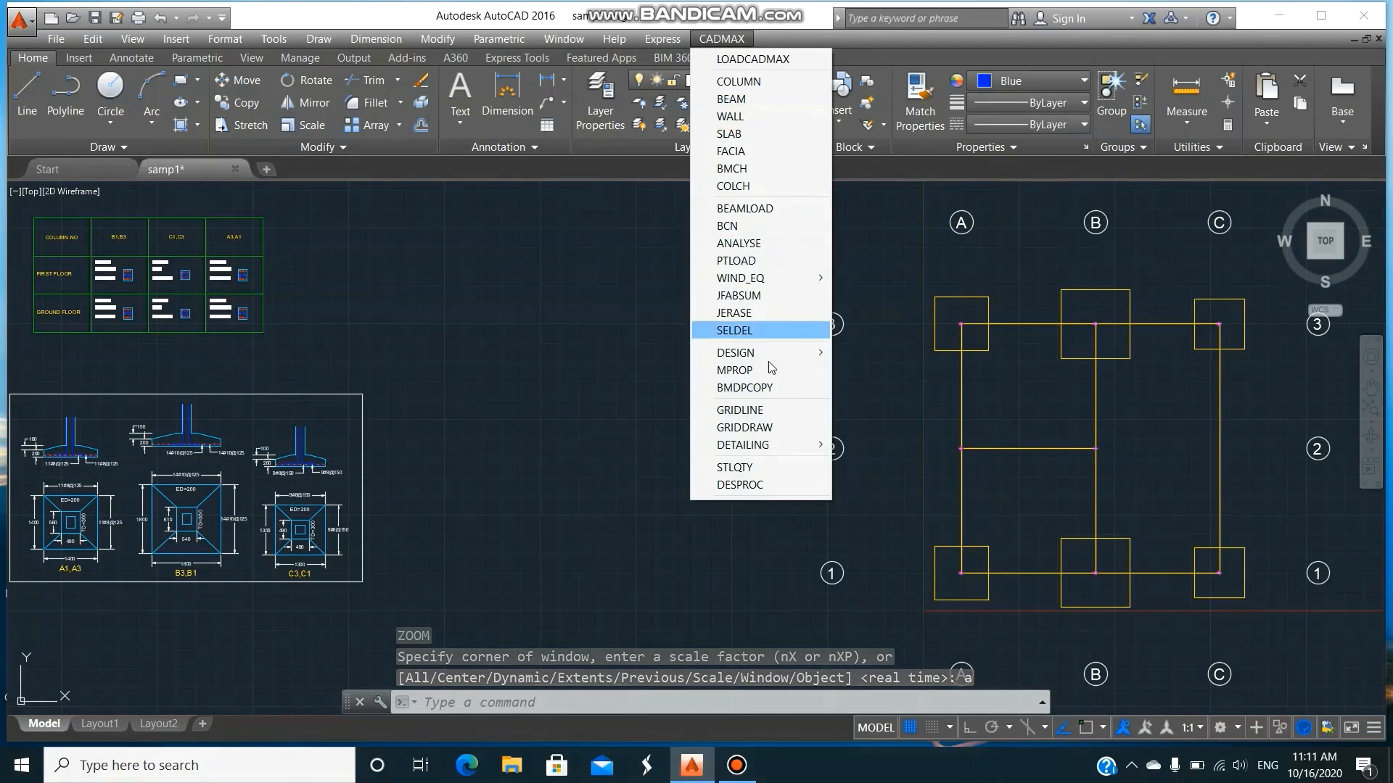
mouse_move(770, 446)
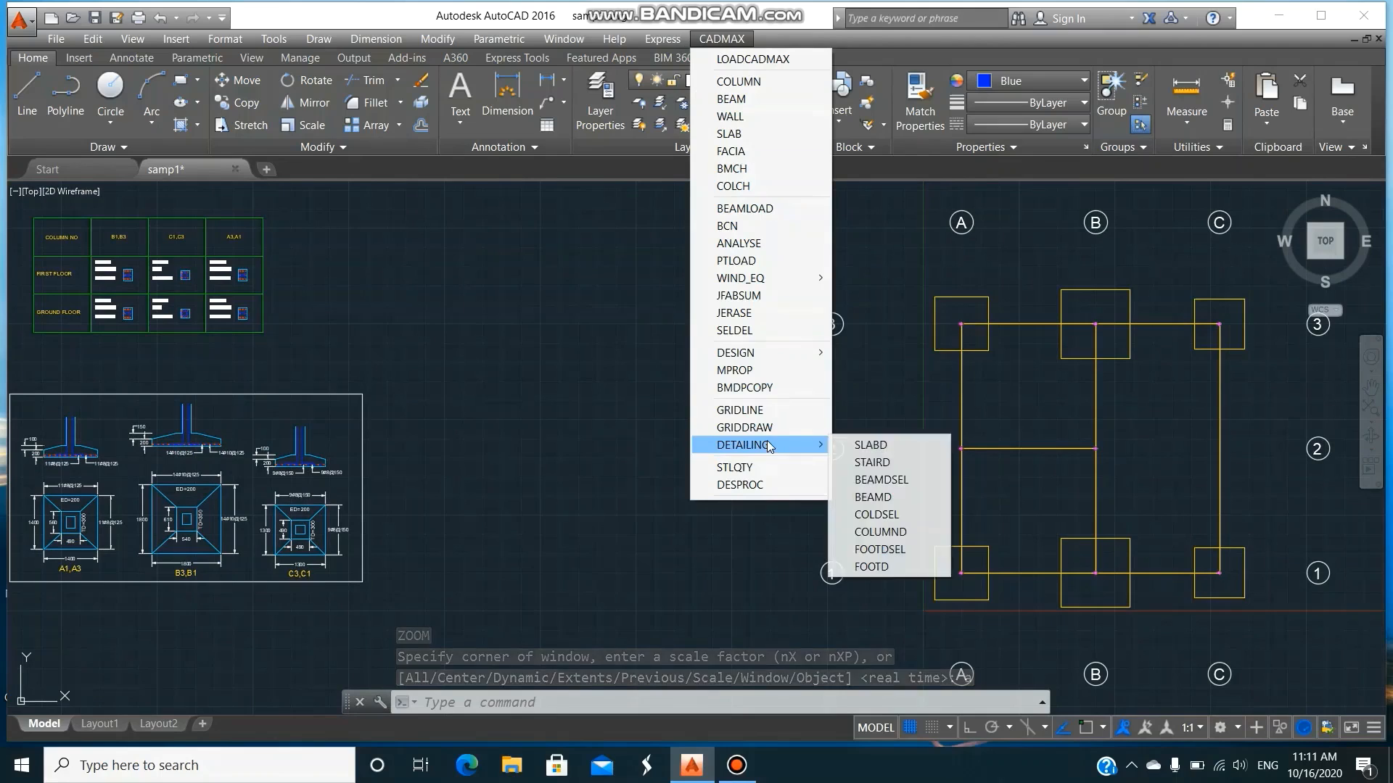
click(881, 480)
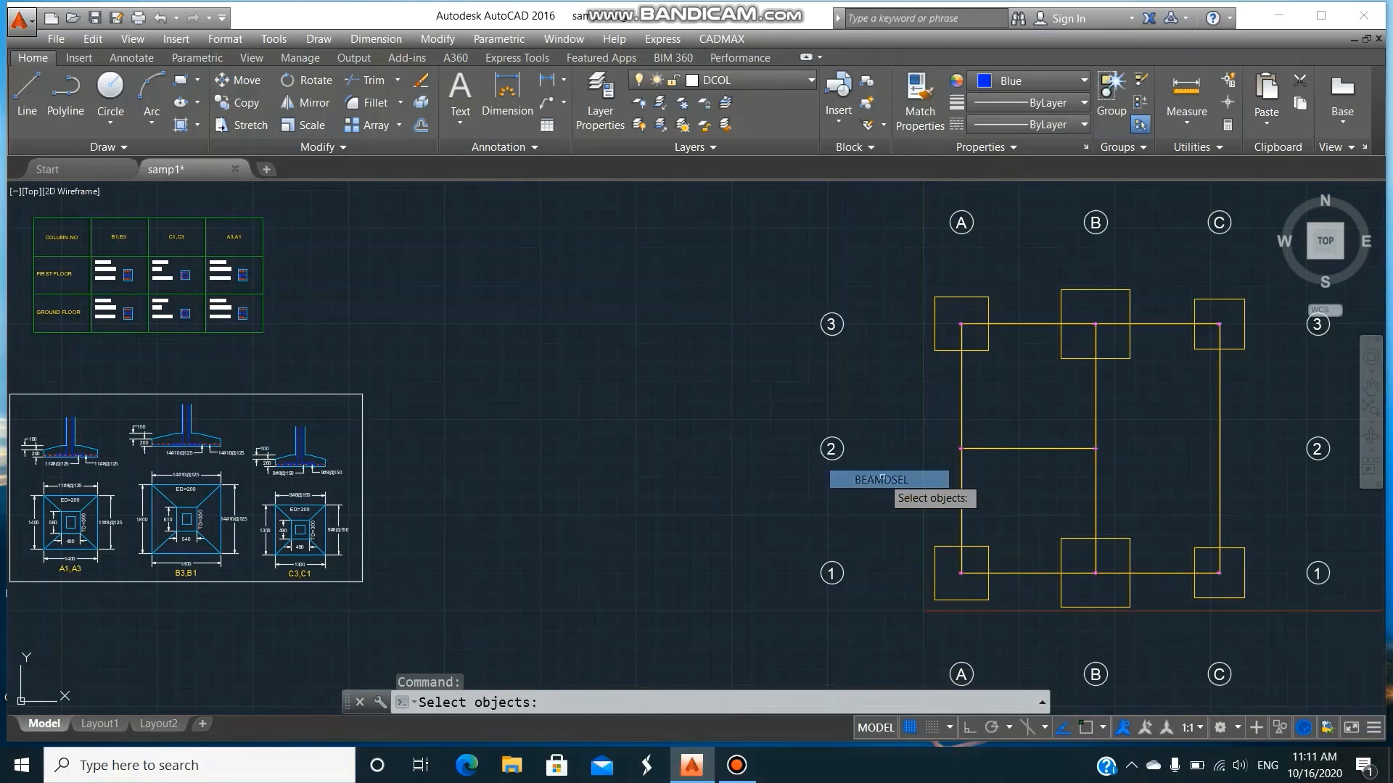
click(946, 565)
click(1233, 580)
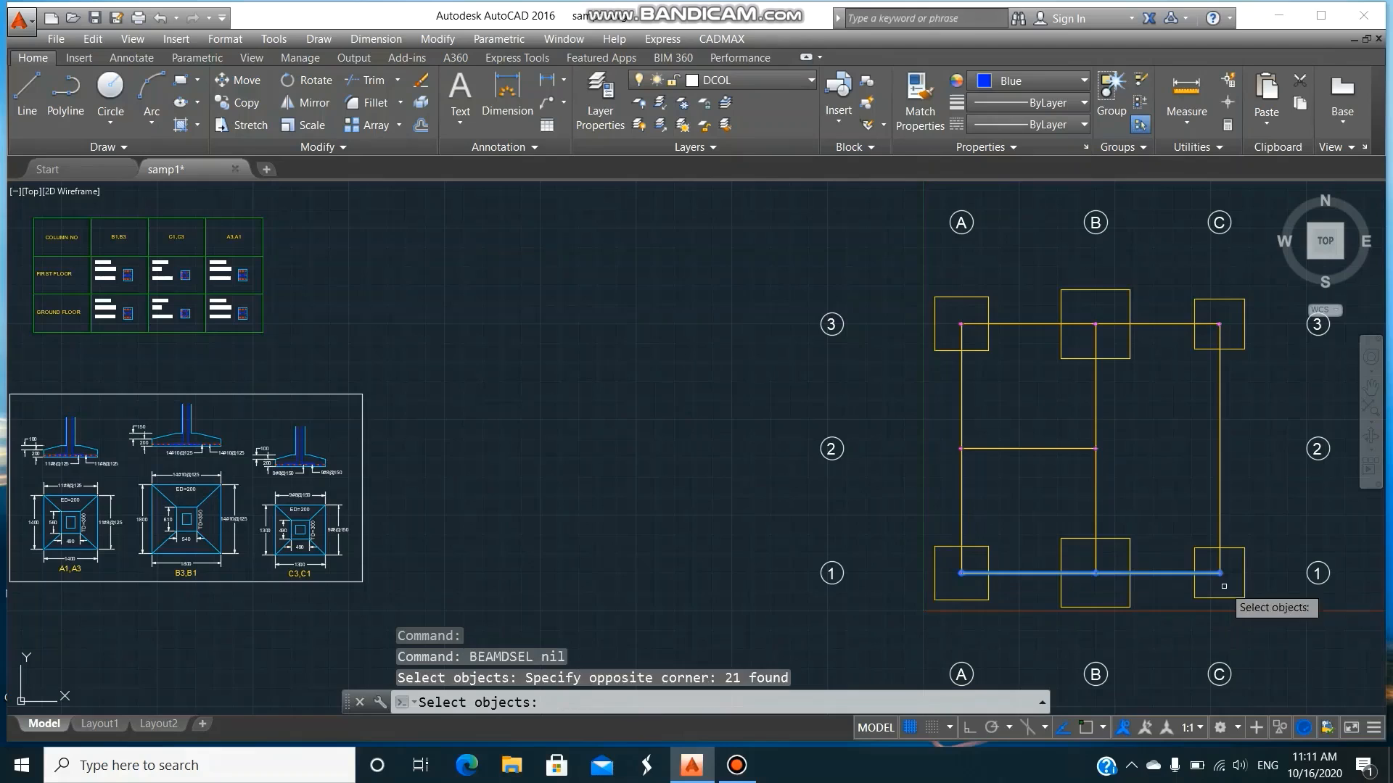
- Accept the beam selection and set the detailing layer to BEAMD with elevations from 0 to 8 m
key(Return)
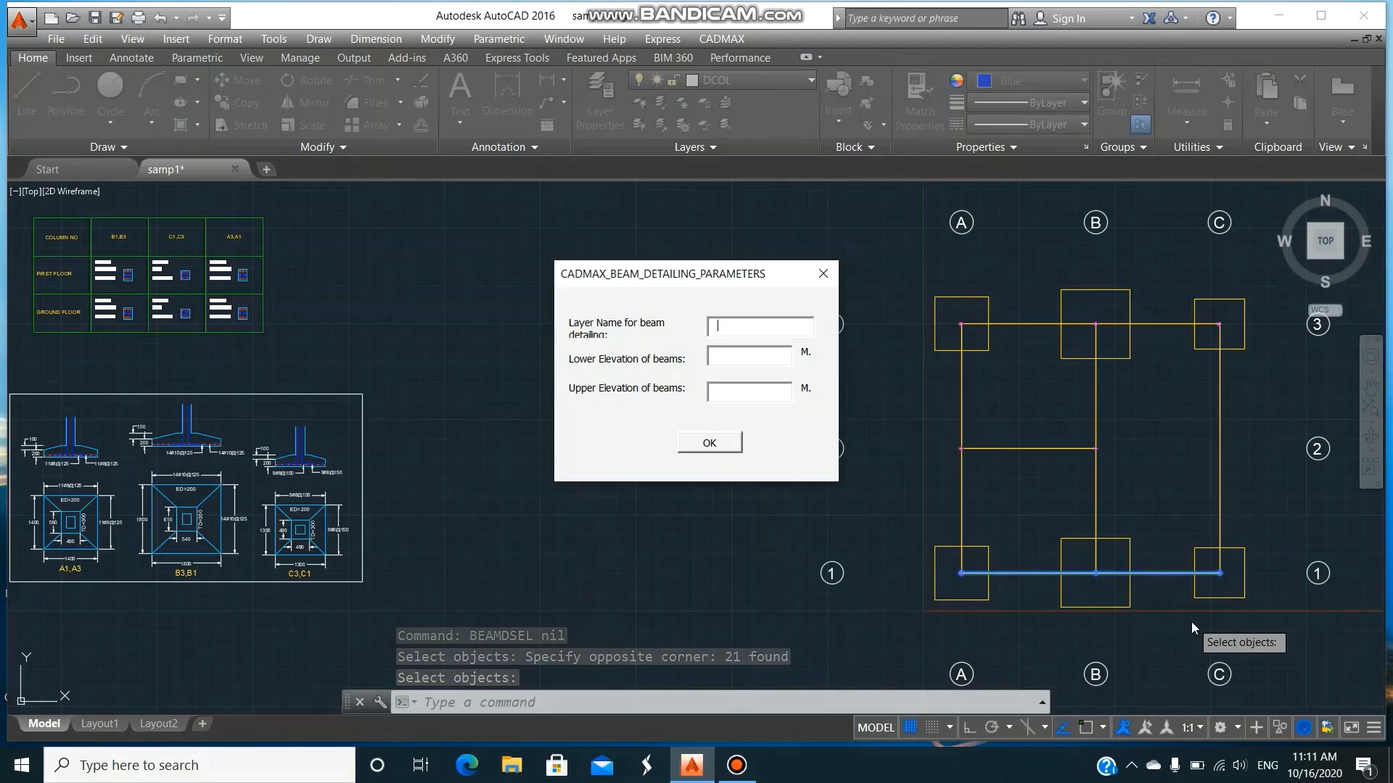
text(beam)
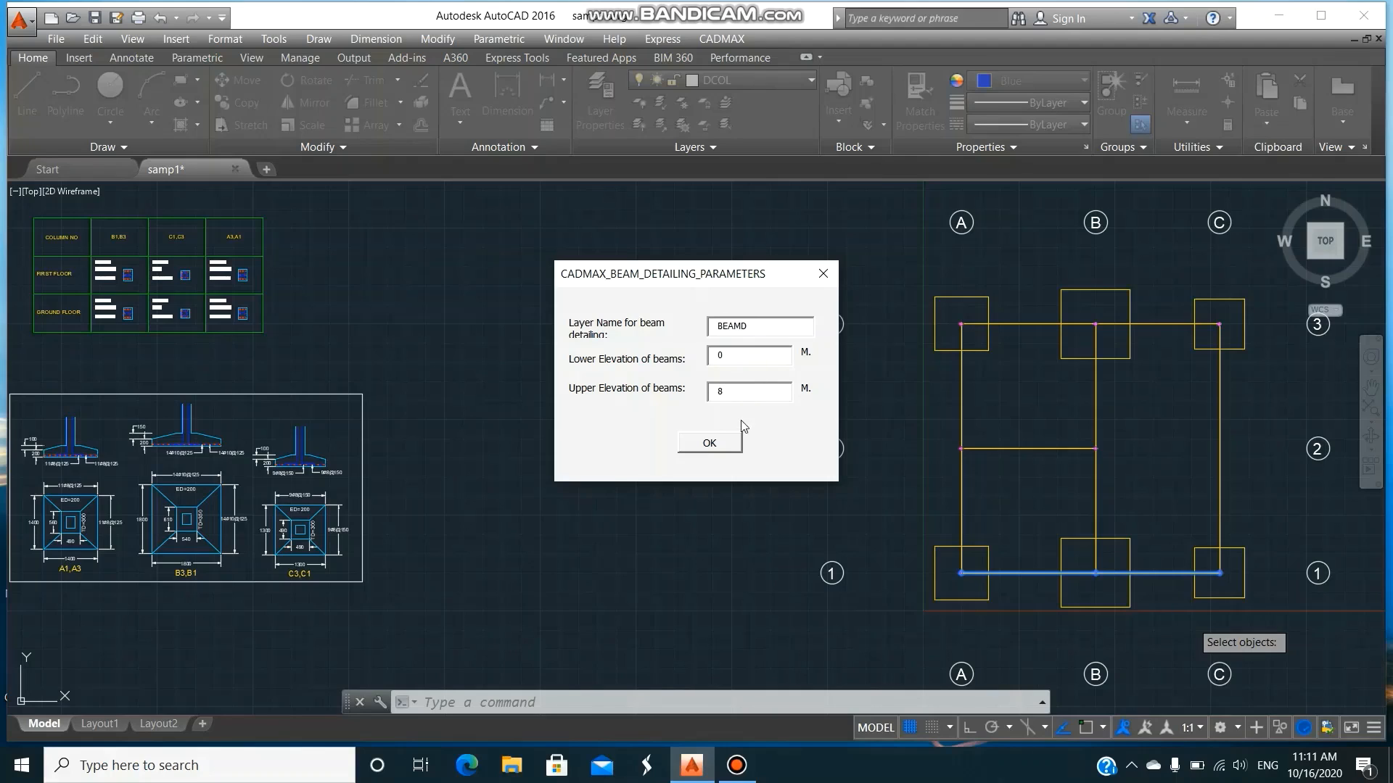
click(725, 443)
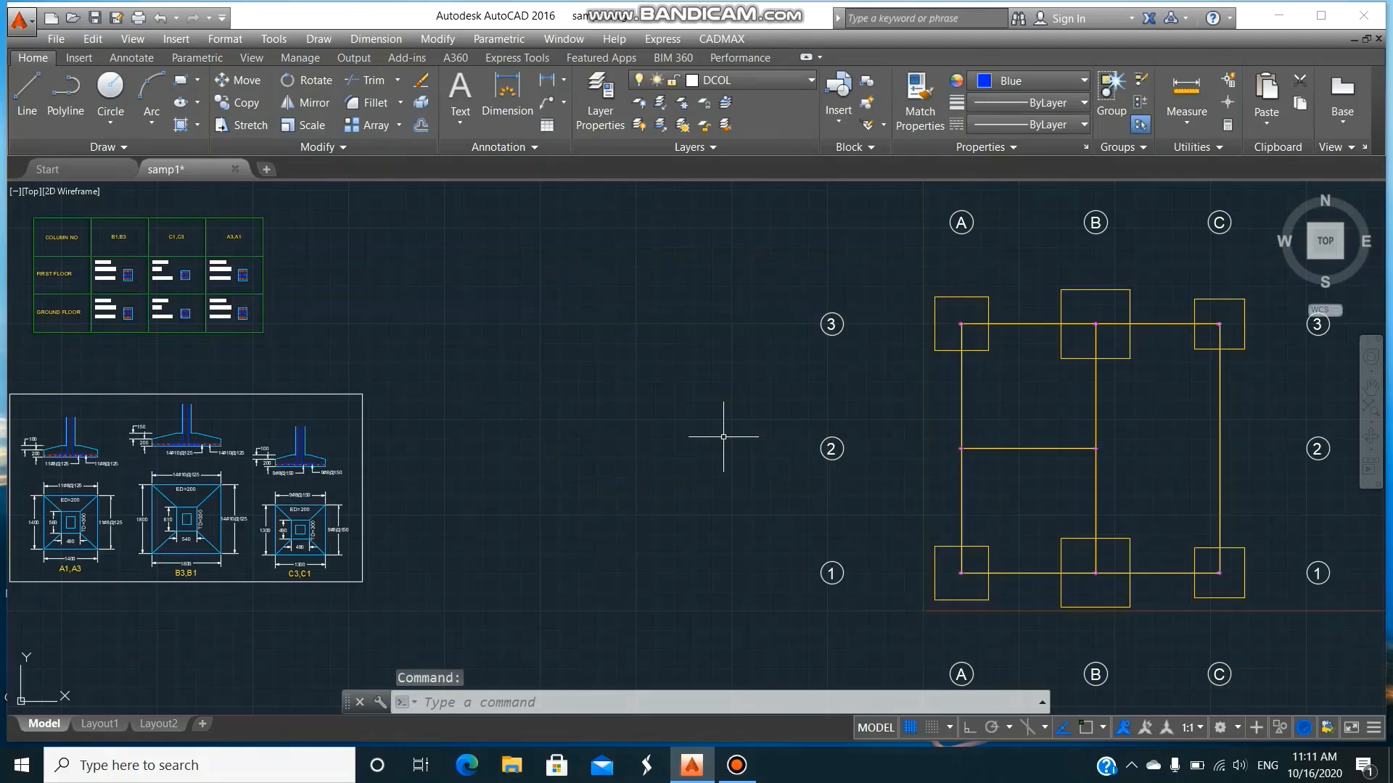
- Run BEAMD and place the gridline 1 beam details in the empty area above the column schedule
click(722, 39)
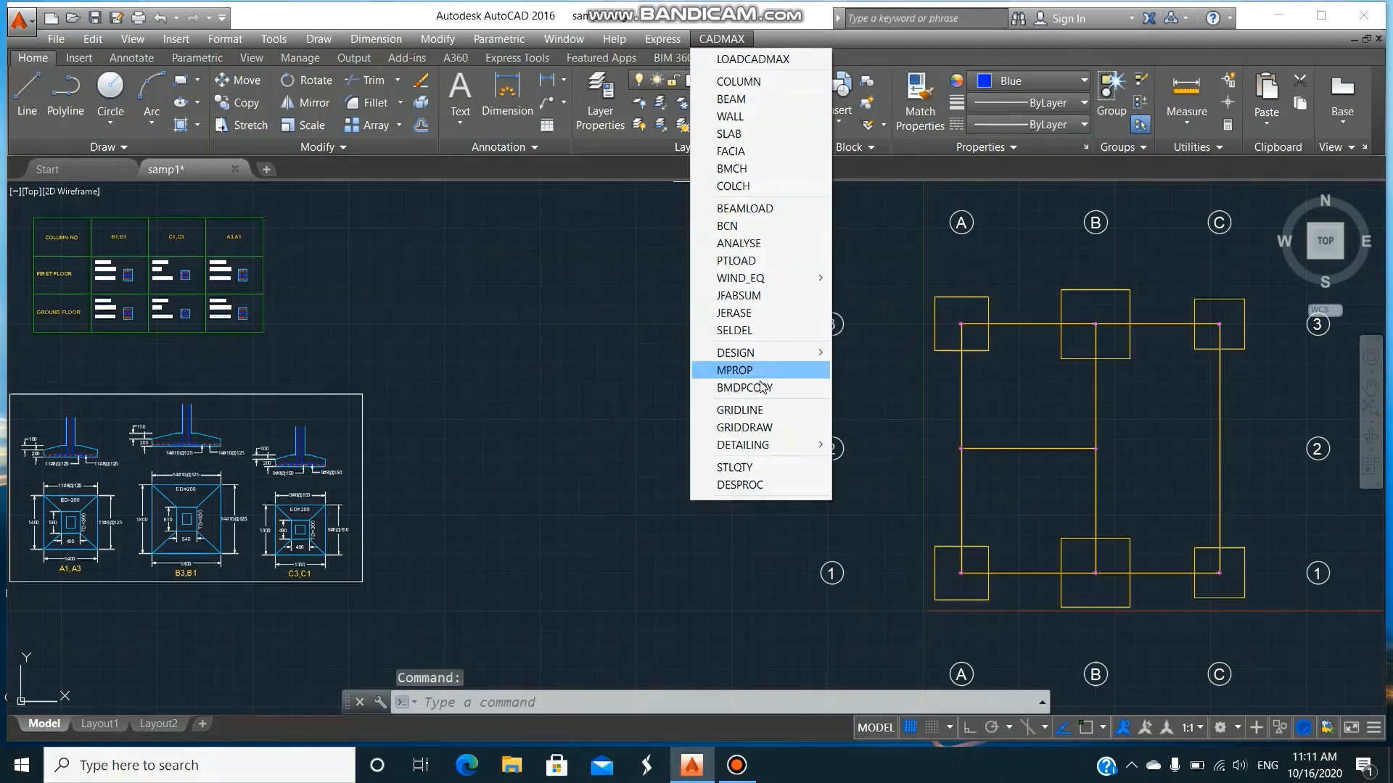
mouse_move(768, 446)
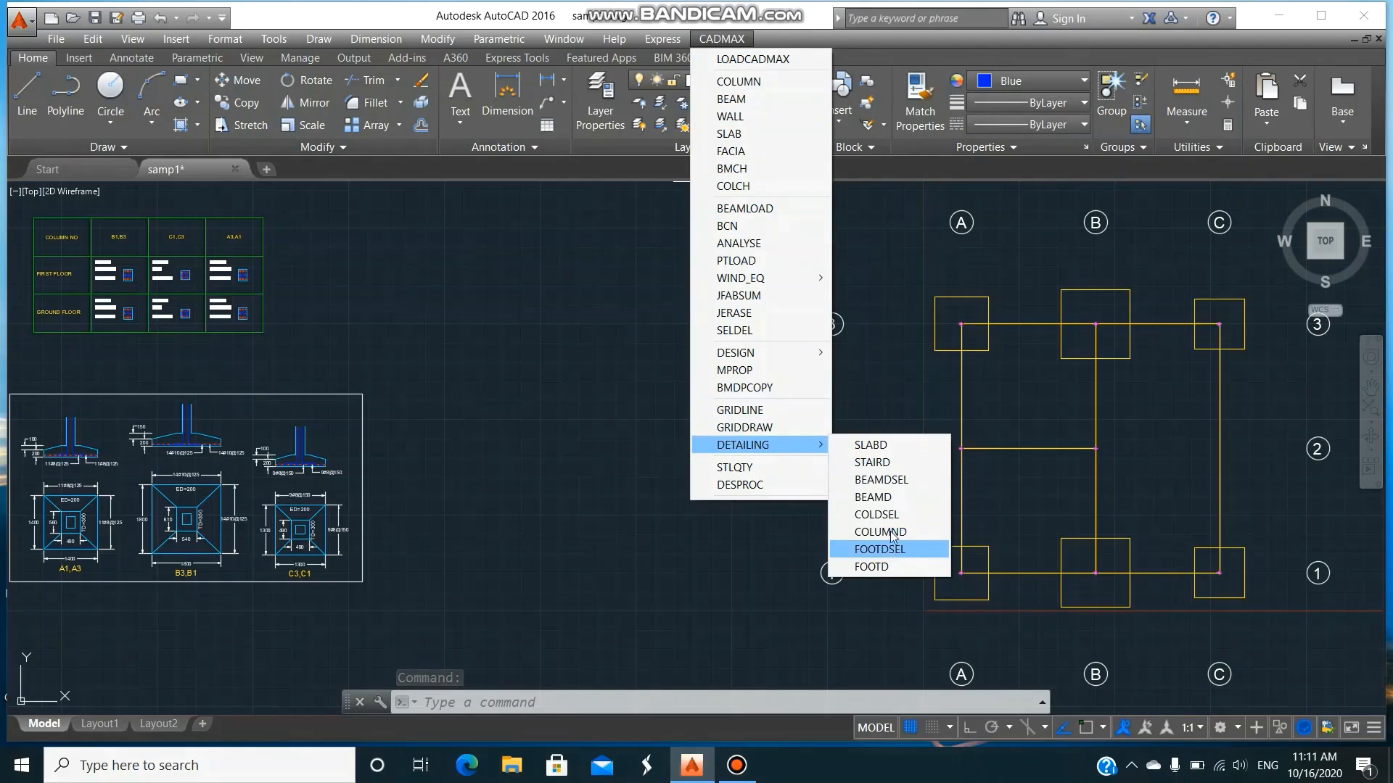
click(874, 497)
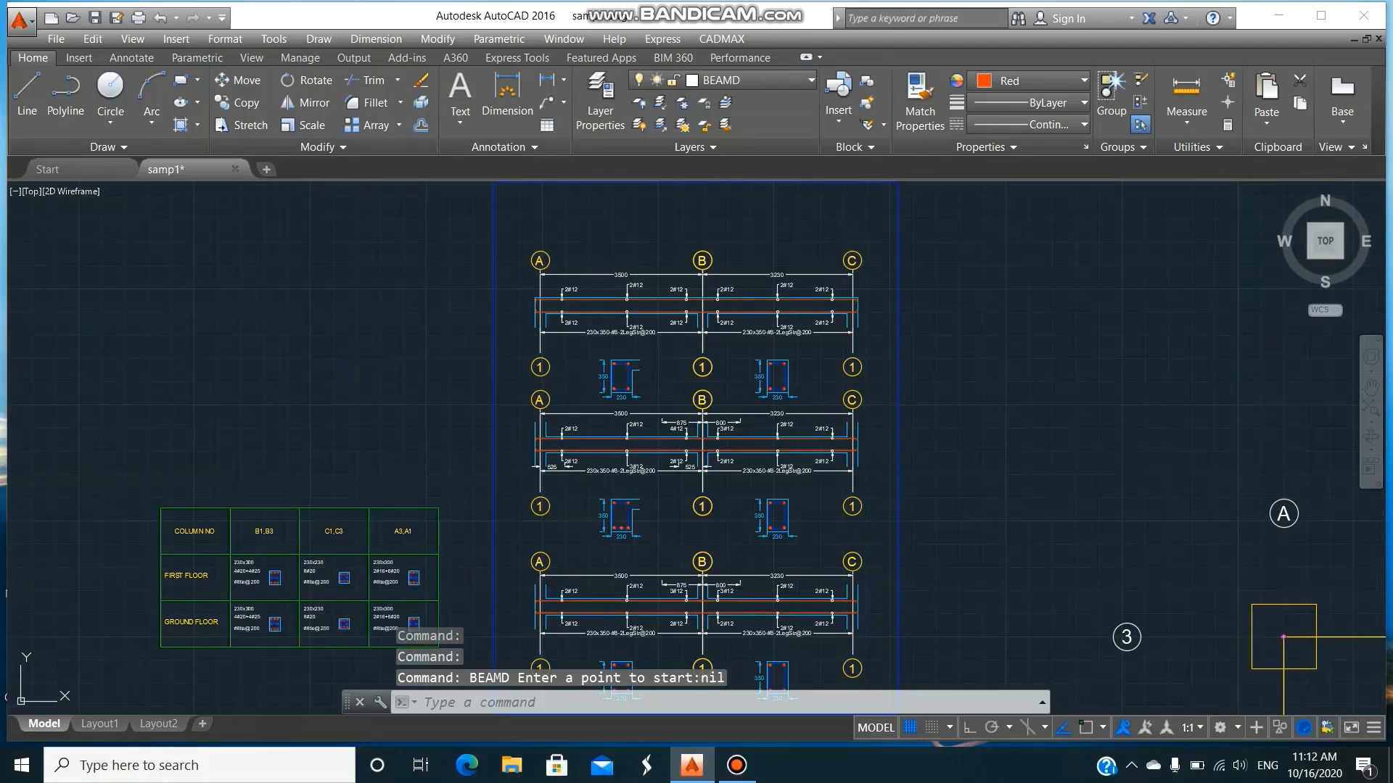
- Examine the reinforcement and dimensions of the lowest beam detail at close range
text(z)
key(Return)
text(0.8)
key(Return)
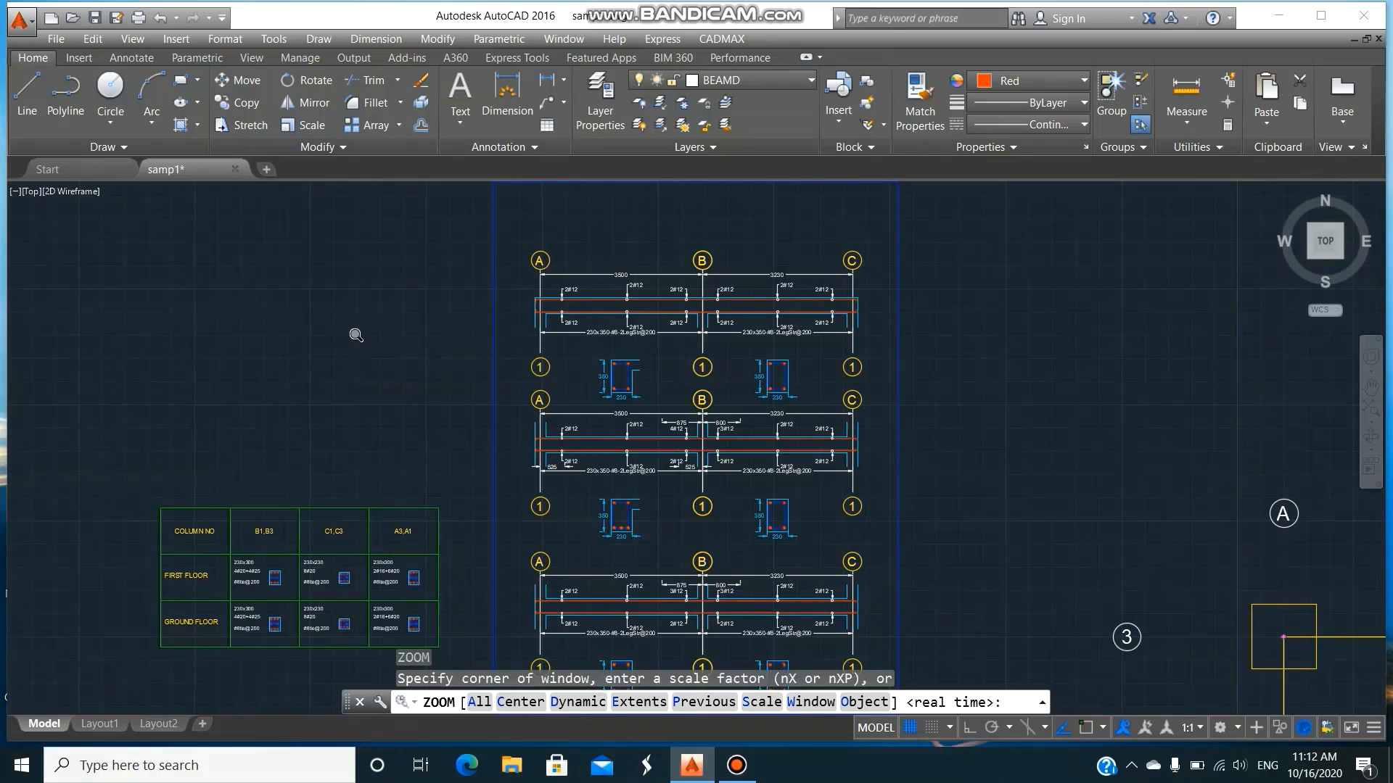
key(Return)
text(W)
key(Return)
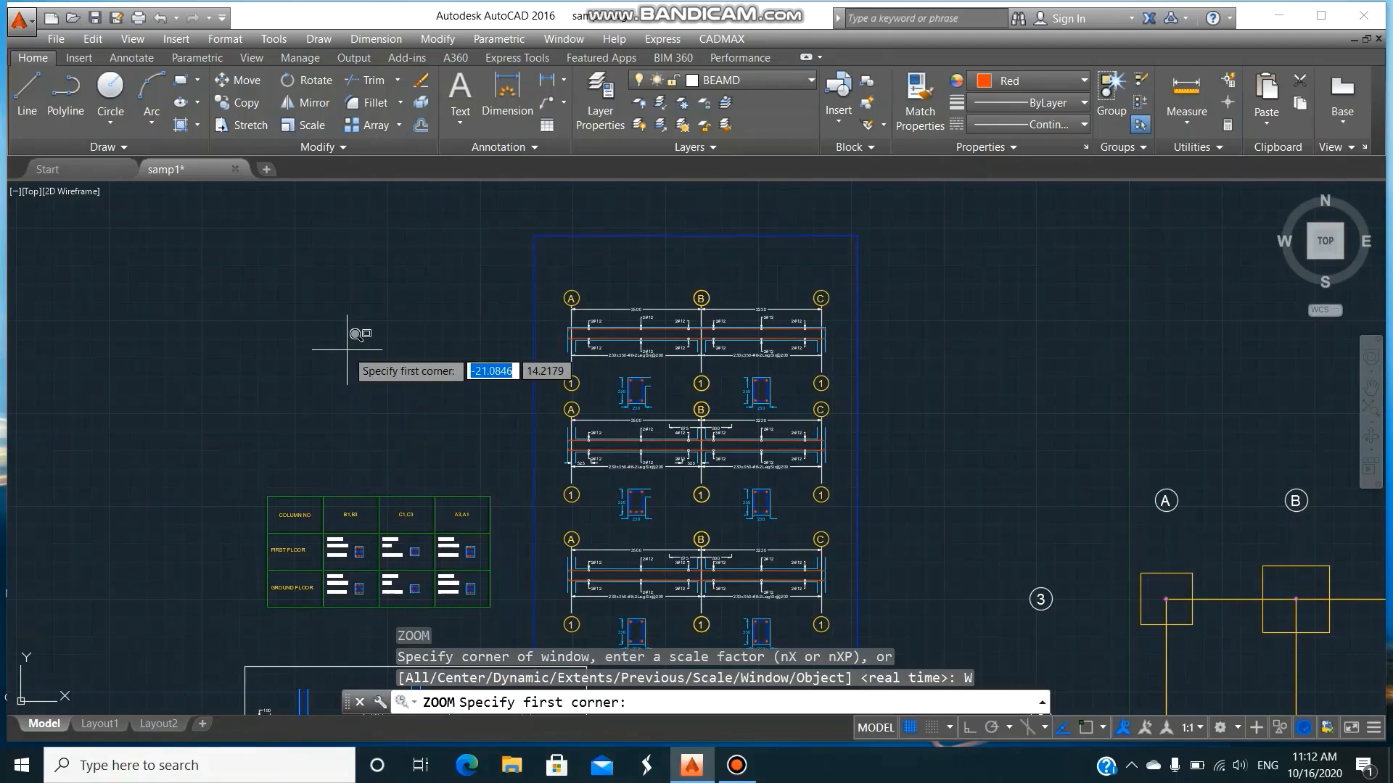
click(542, 528)
click(814, 628)
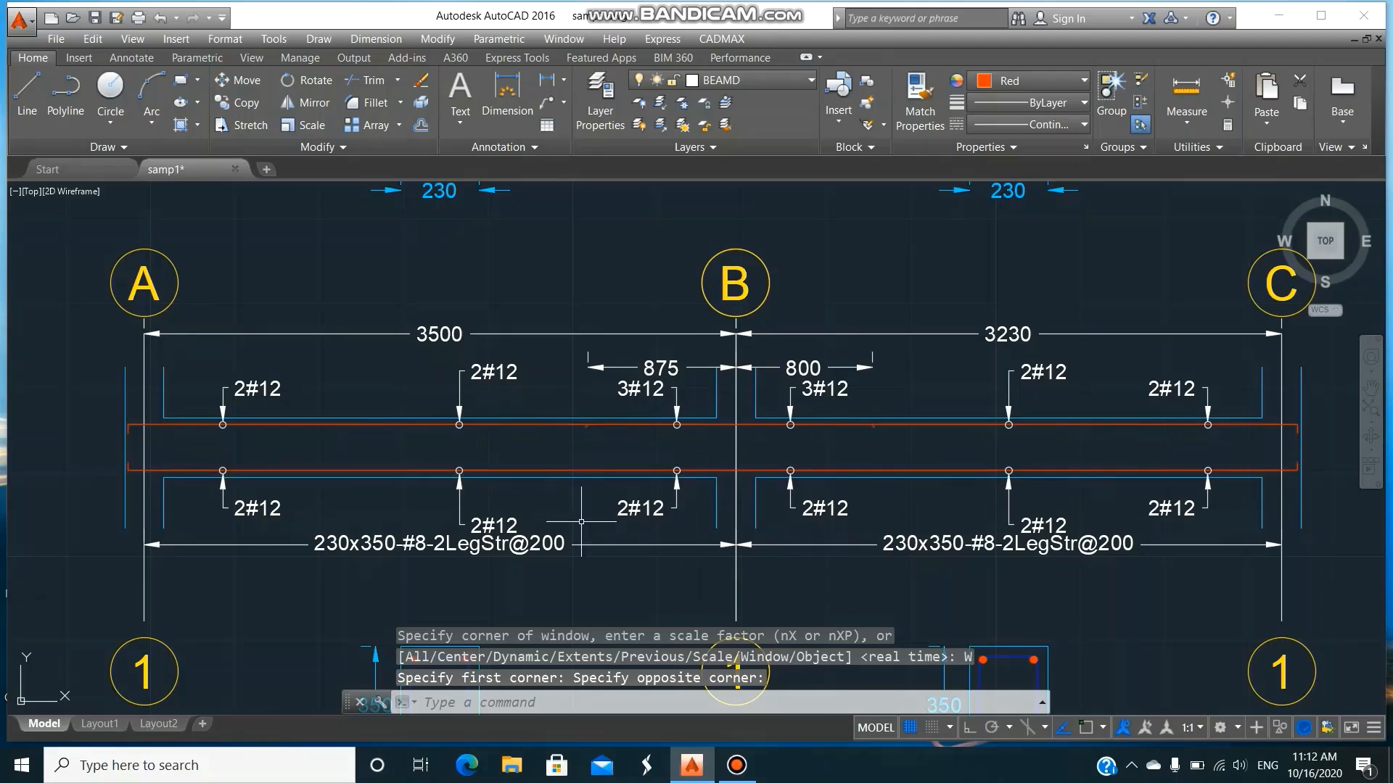
- Examine the sections and reinforcement of the other two beam details, up to the topmost one
text(P)
key(Return)
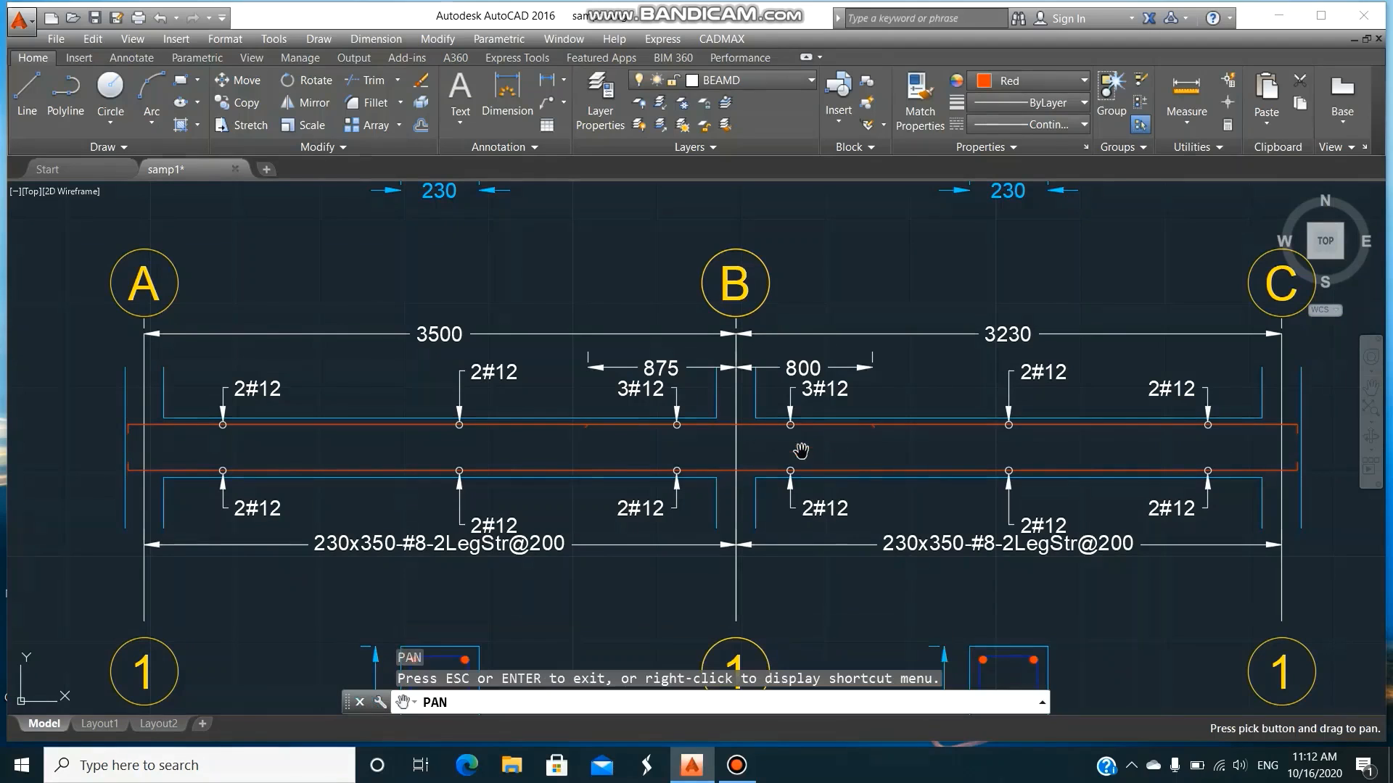
drag(814, 252, 812, 519)
drag(822, 386, 804, 579)
drag(784, 268, 766, 563)
drag(777, 316, 790, 443)
drag(725, 697, 722, 389)
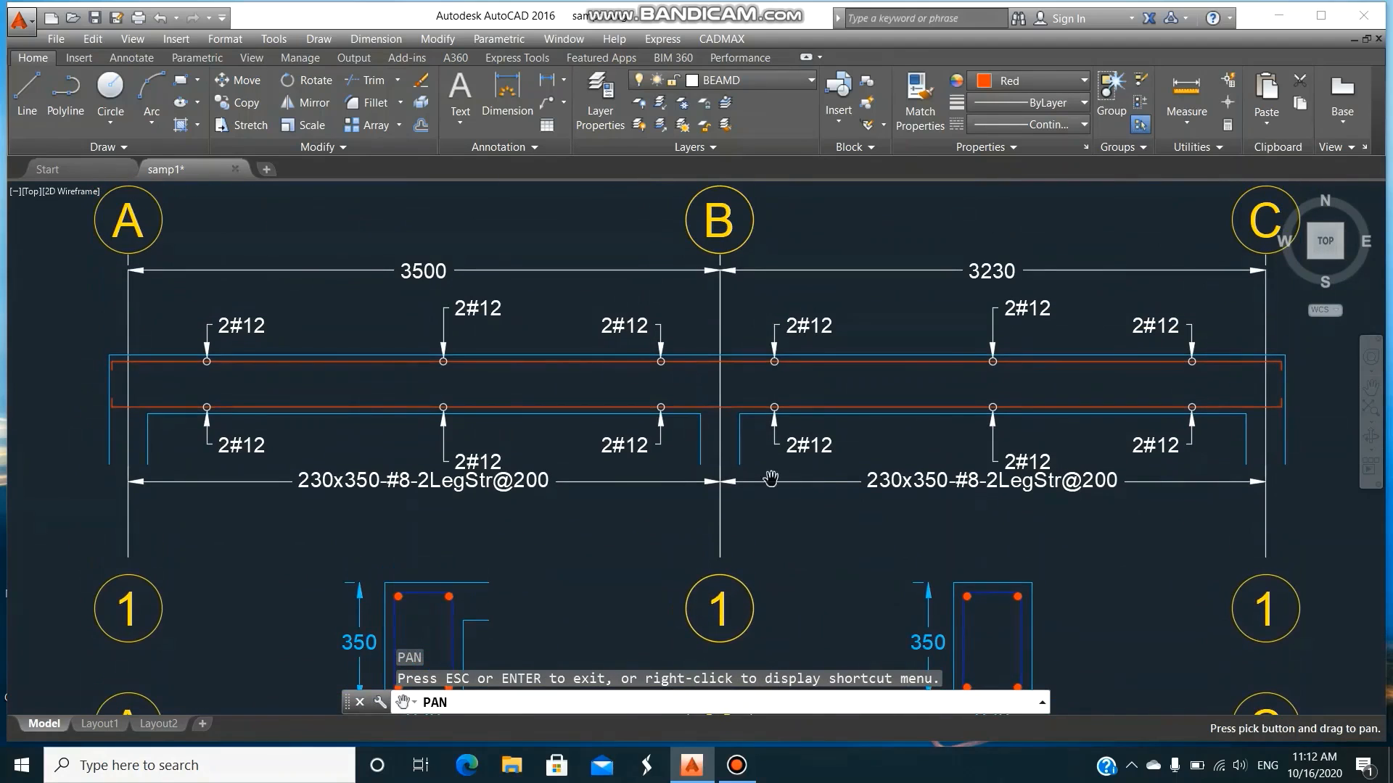
scroll(822, 472, down, 6)
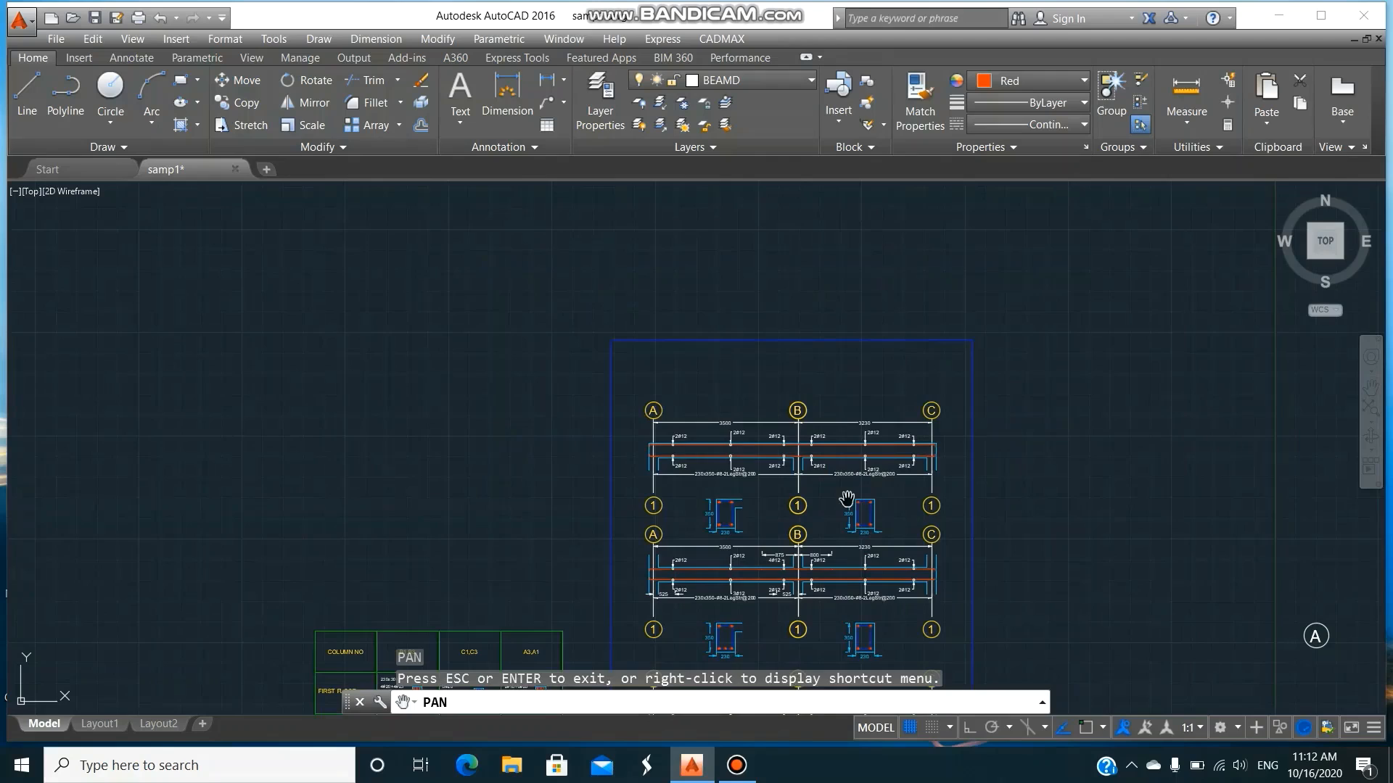
drag(846, 498, 835, 373)
key(Escape)
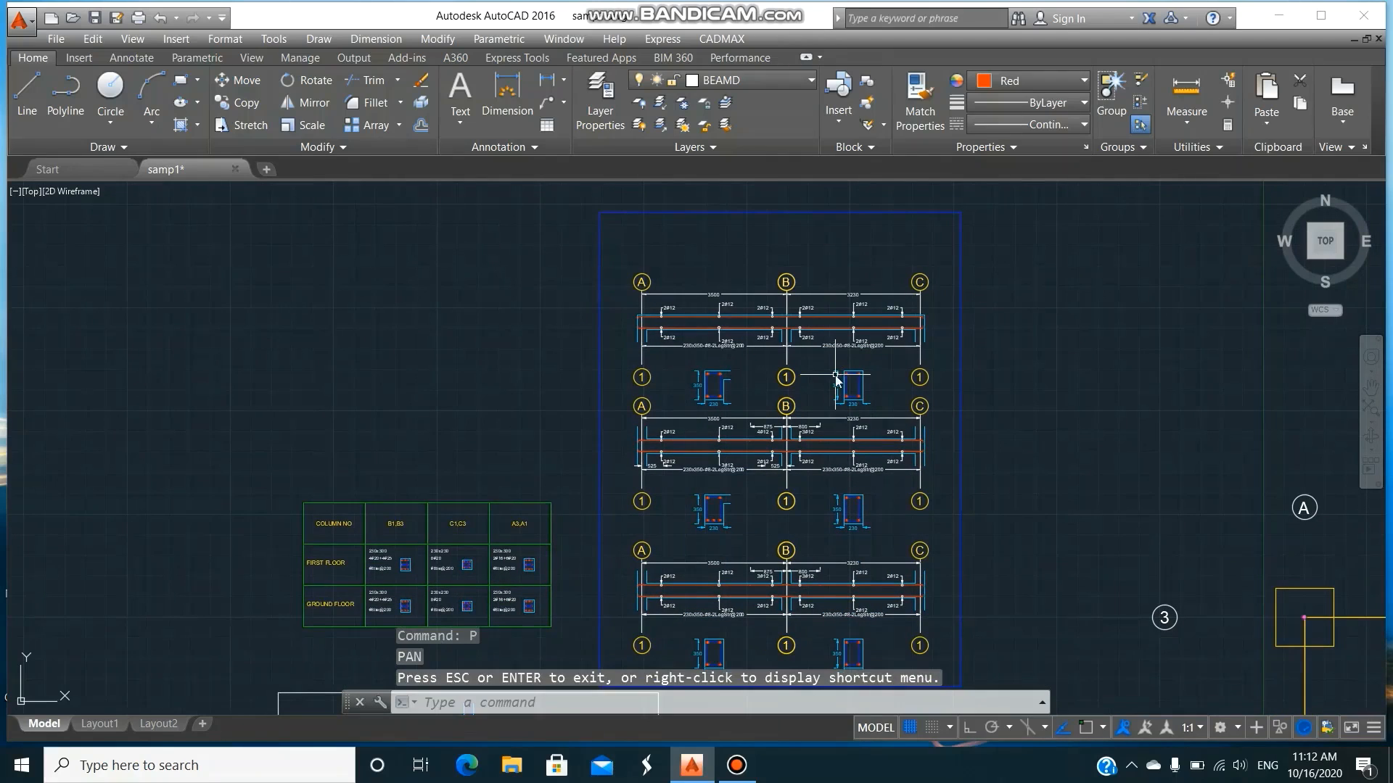
- Add the middle-justified text GRADE BEAM, 0.15 high, above the lowest beam detail between grids A and B
text(DTEXT)
key(Return)
text(M)
key(Return)
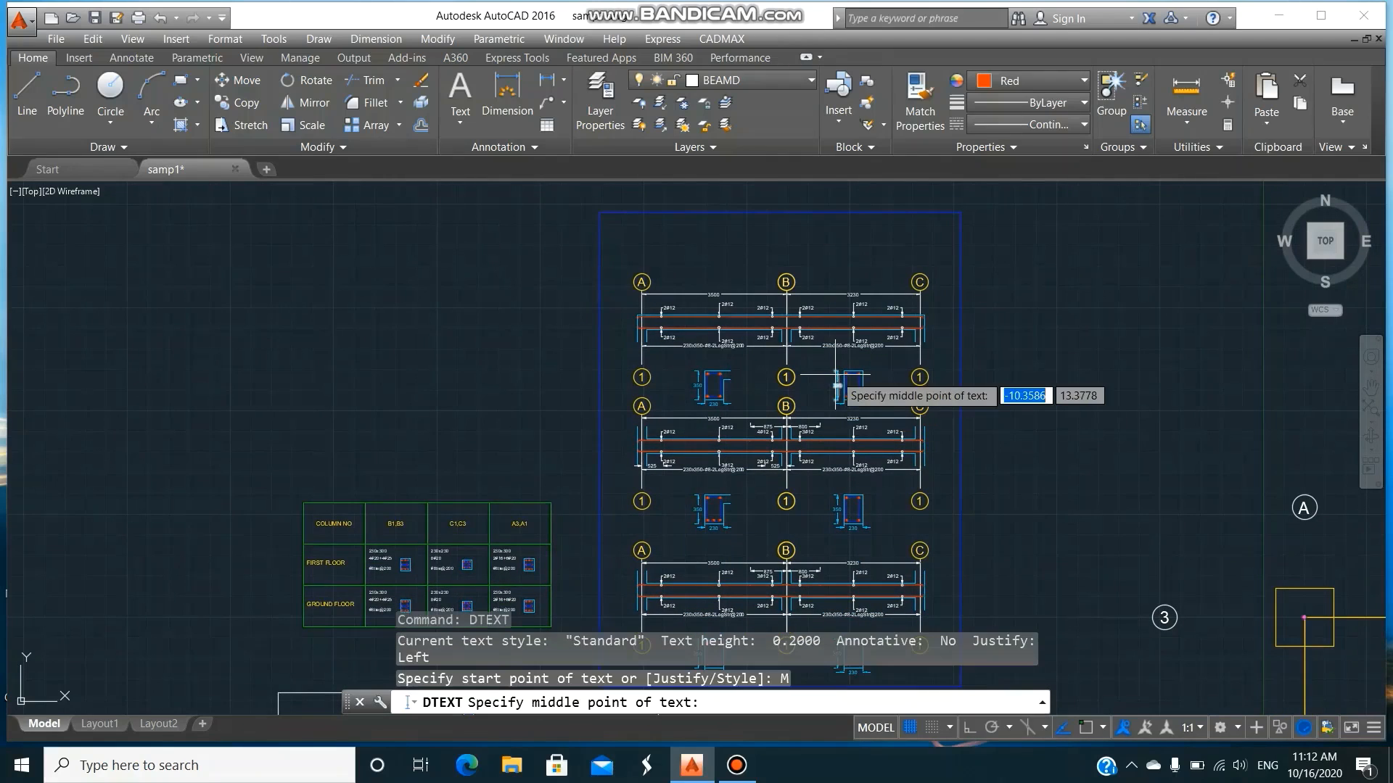
click(715, 548)
text(0)
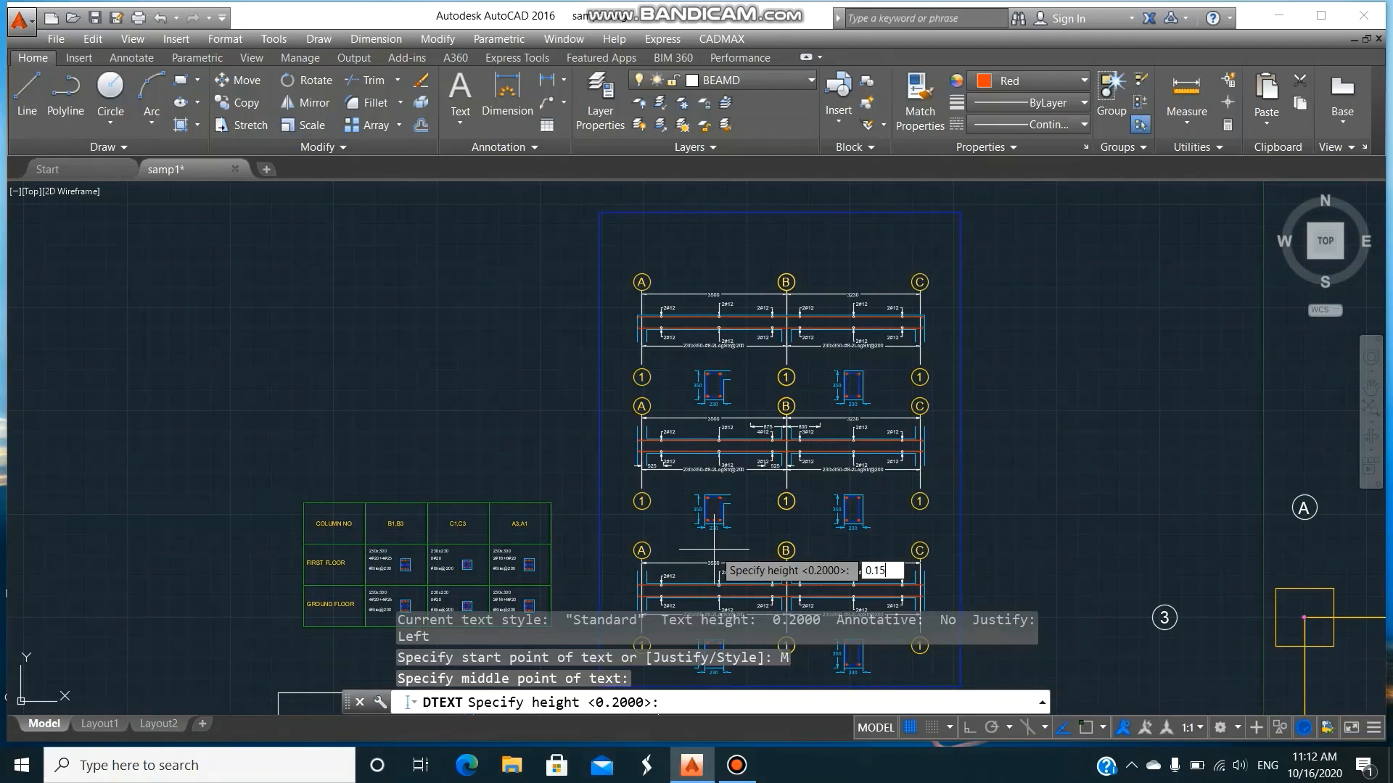
text(.15)
key(Return)
key(Return)
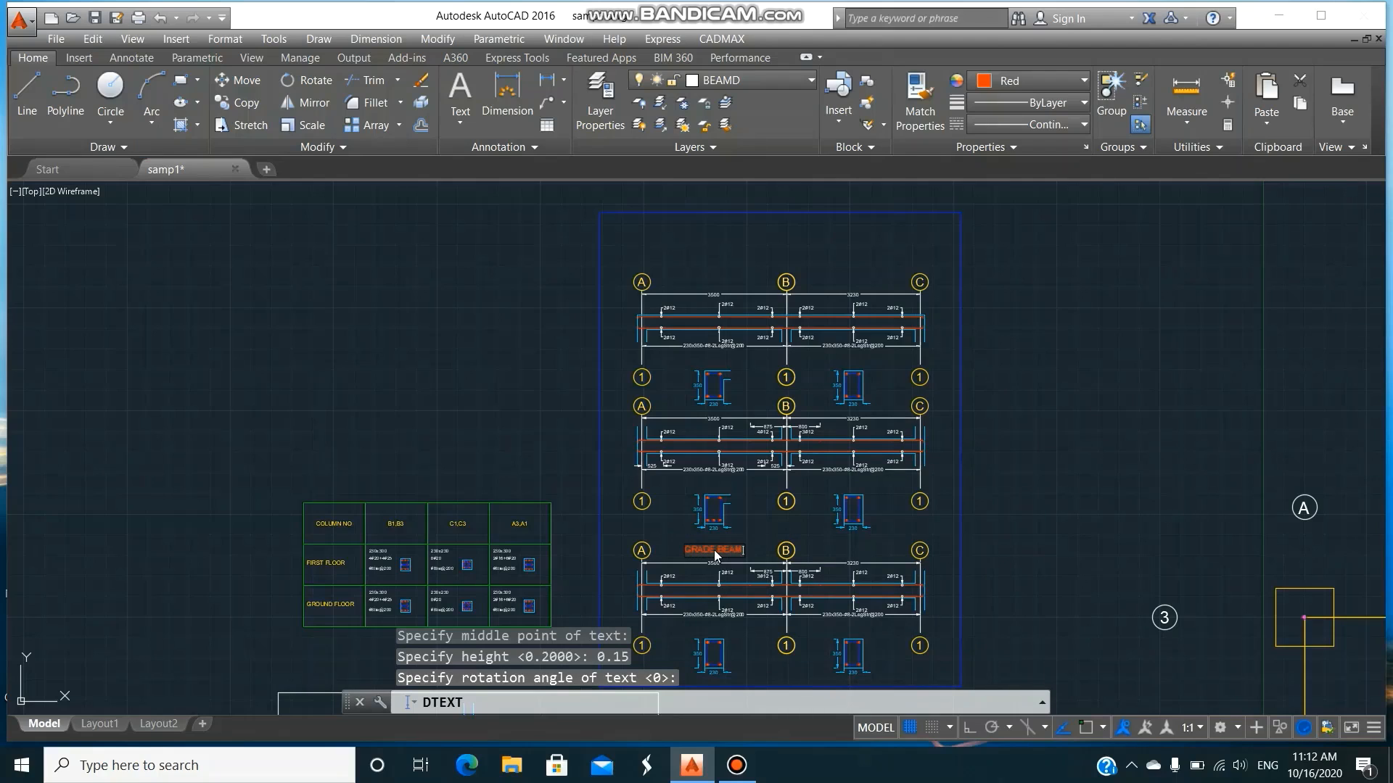
key(Return)
key(Return)
- Add the middle-justified text FLOOR BEAM above the middle beam detail, keeping the 0.15 height
key(Return)
text(M)
key(Return)
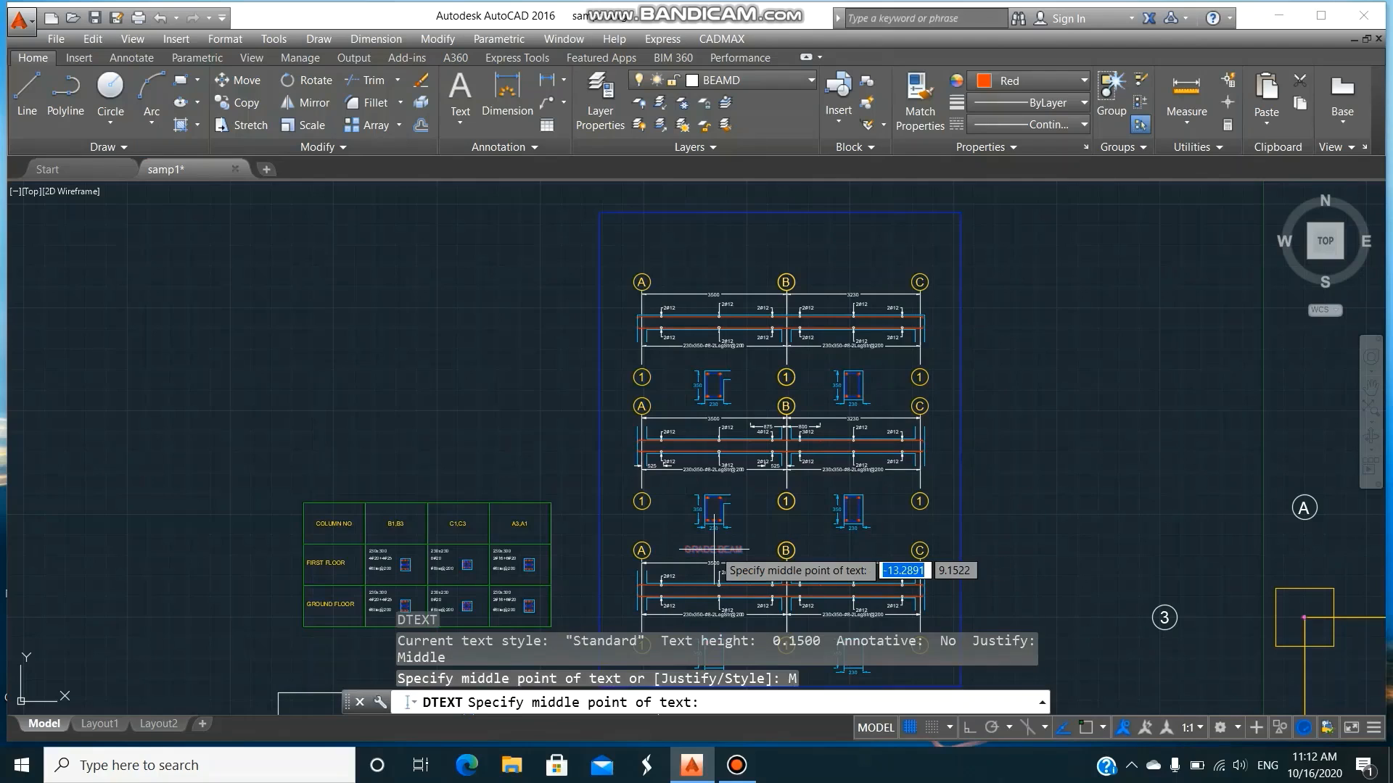
click(697, 408)
key(Return)
key(Return)
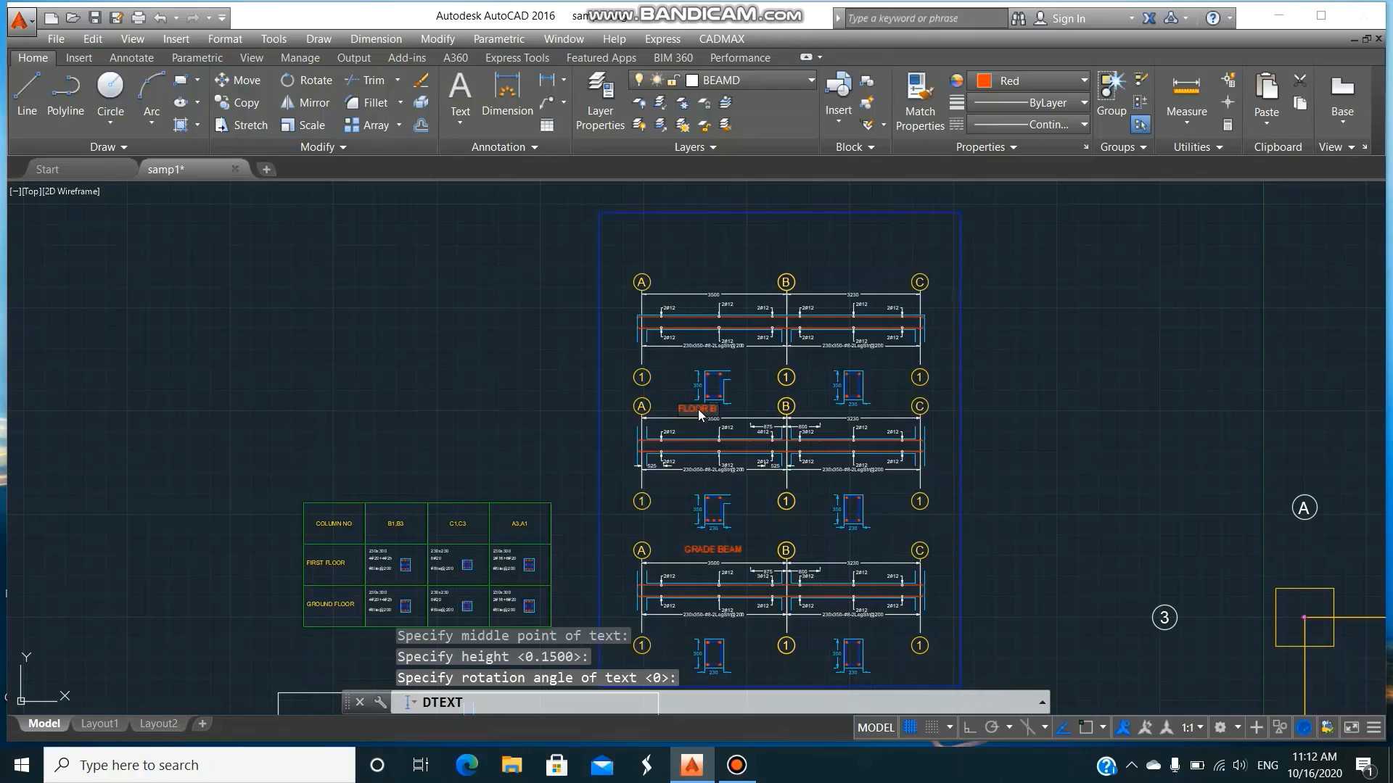
key(Return)
key(Return)
- Add the middle-justified text ROOF BEAM above the top beam detail, keeping the 0.15 height
key(Return)
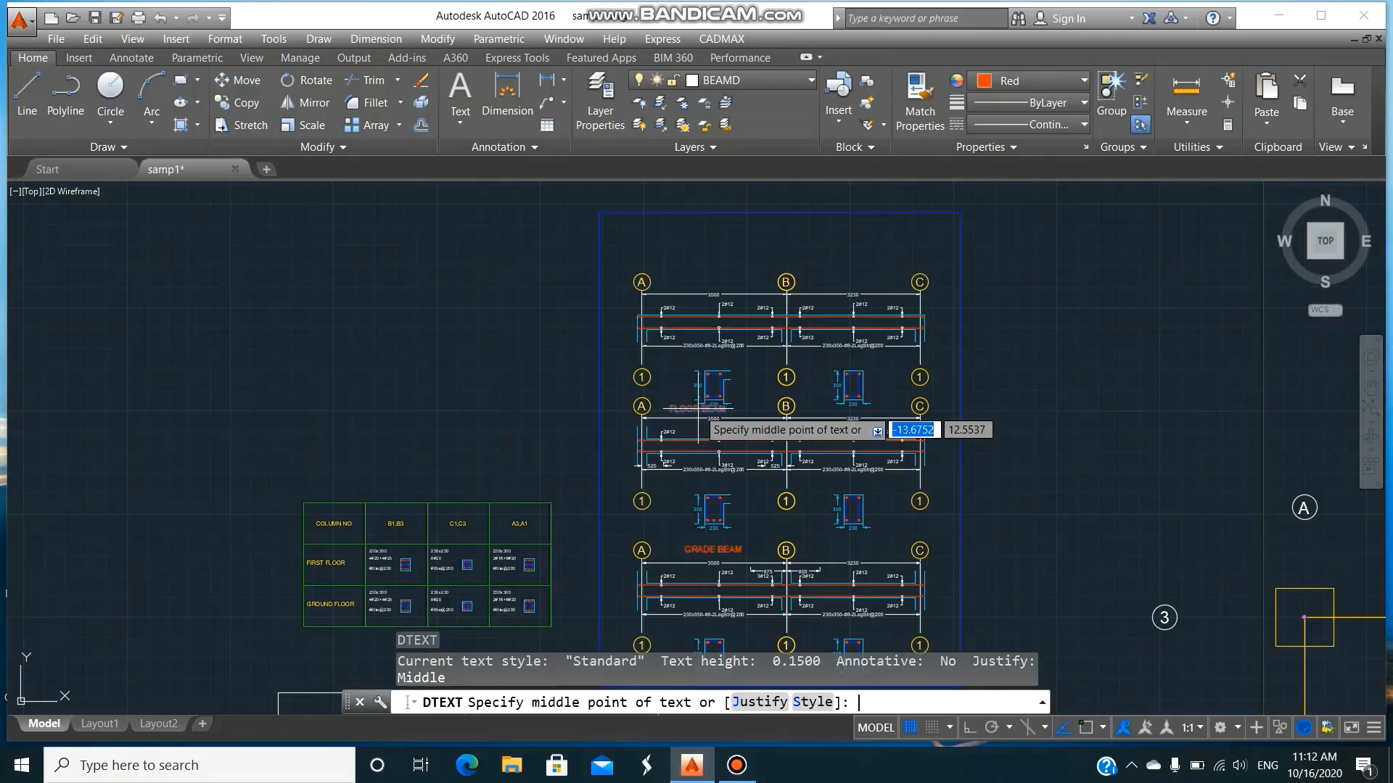
text(M)
key(Return)
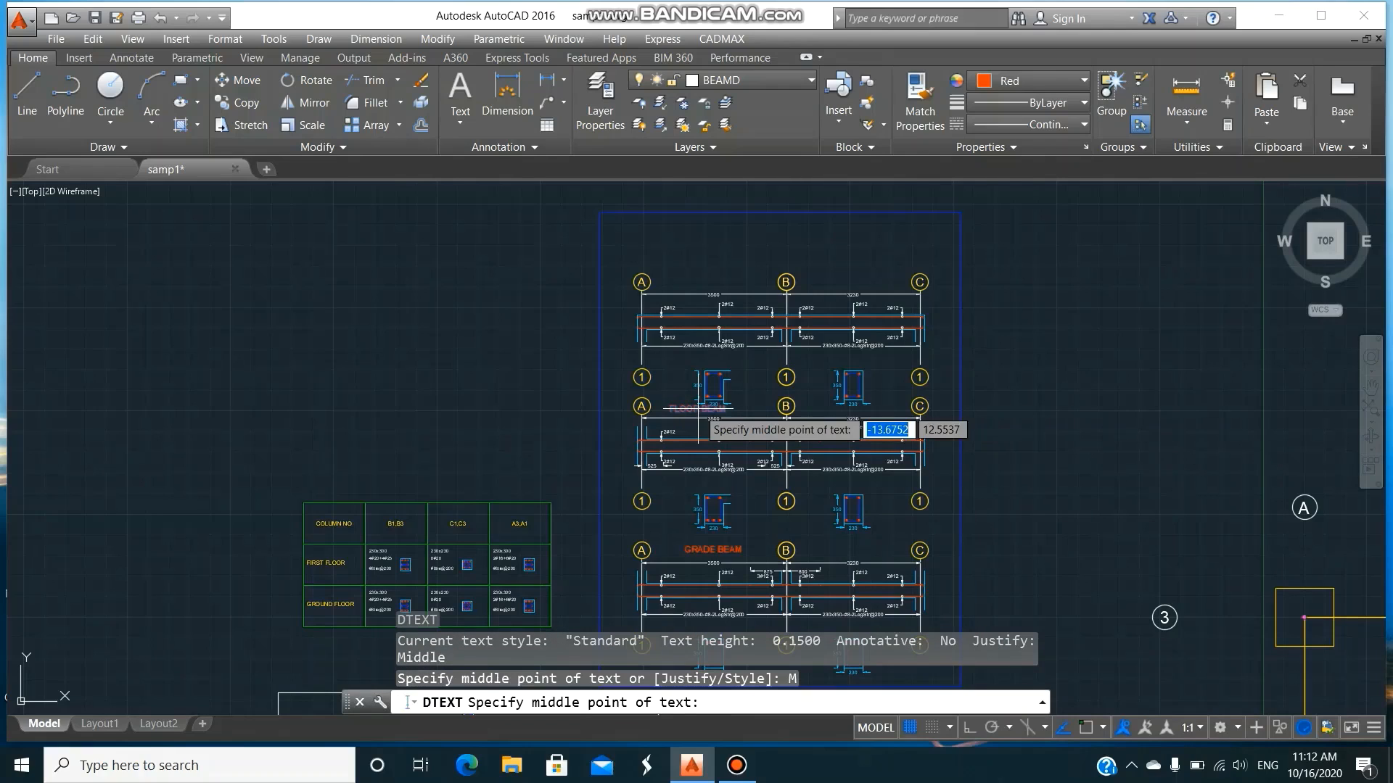
click(707, 285)
key(Return)
key(Return)
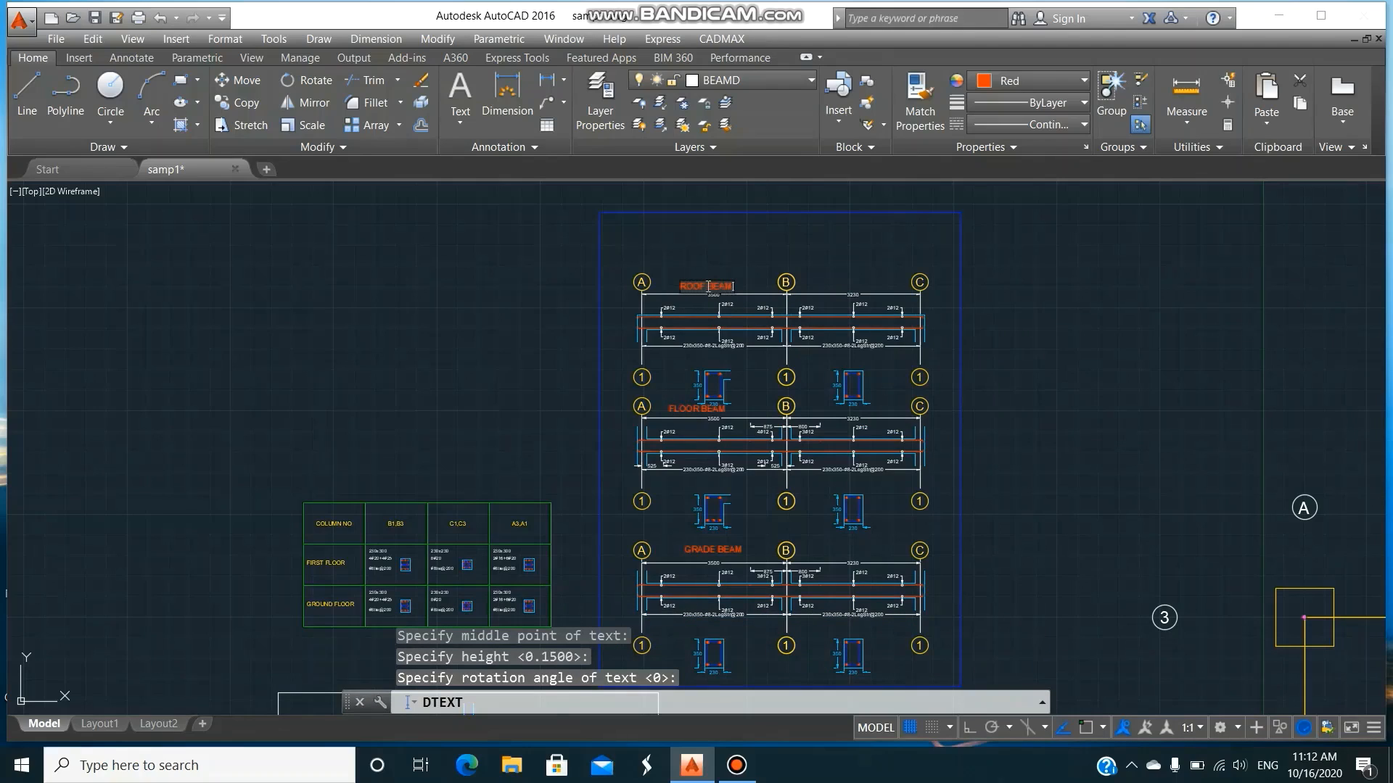
key(Return)
key(Return)
- Erase the oversized blue border around the three beam details
text(z)
key(Return)
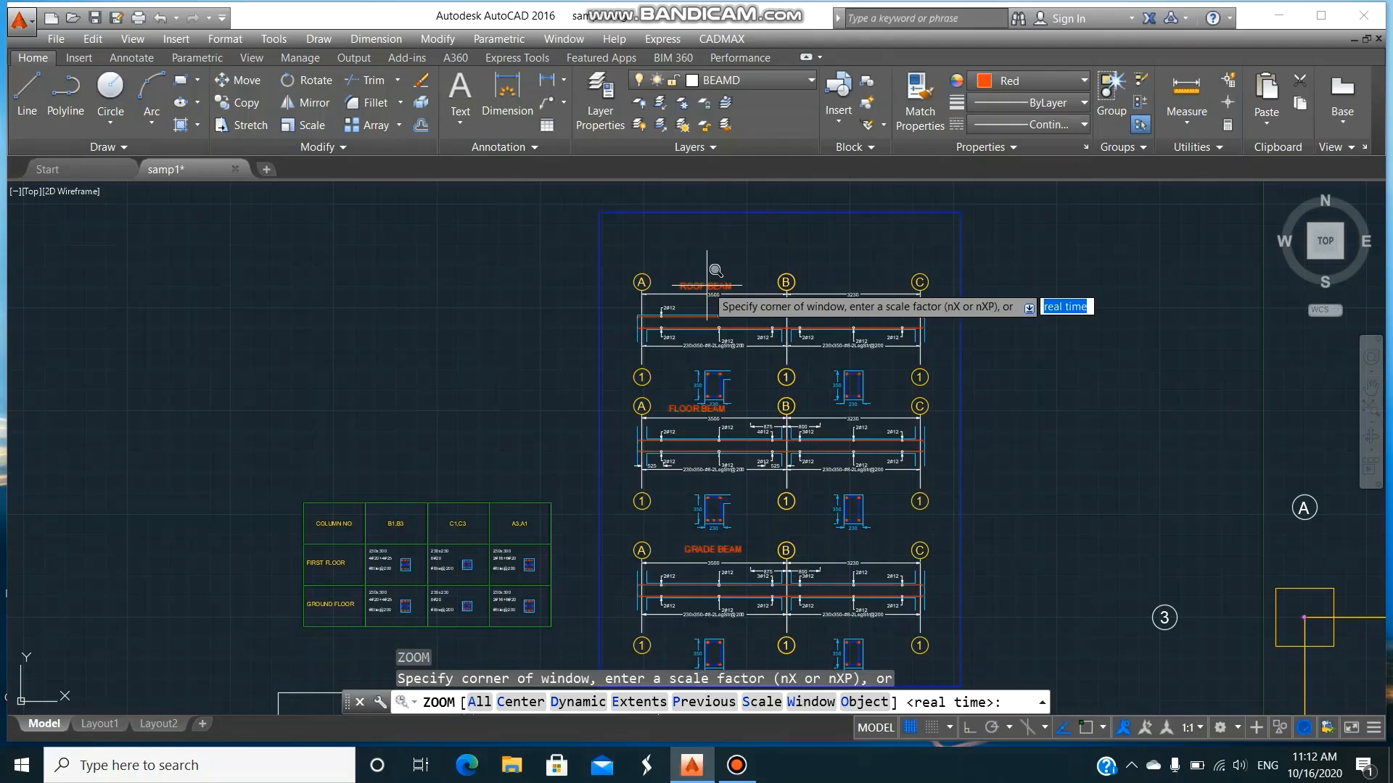
text(a)
key(Return)
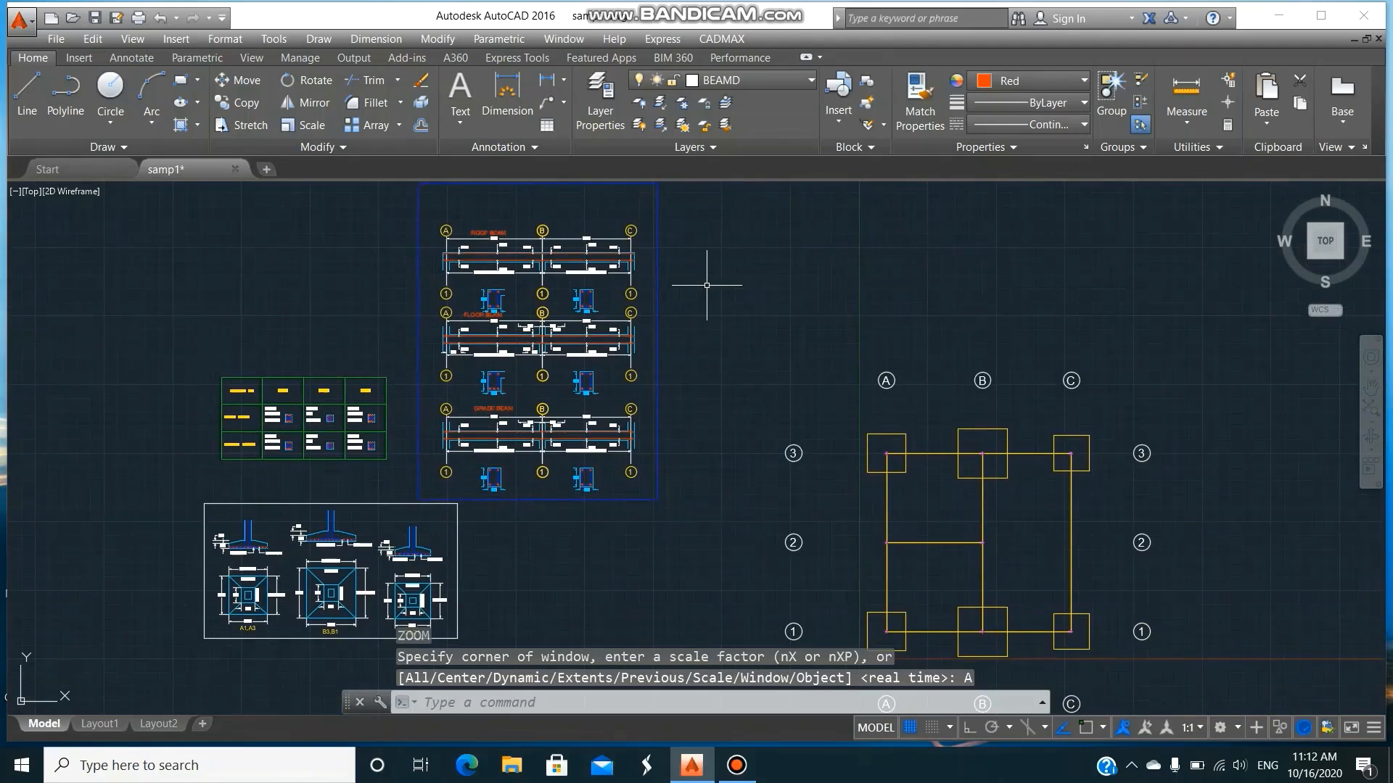
text(e)
key(Return)
click(659, 338)
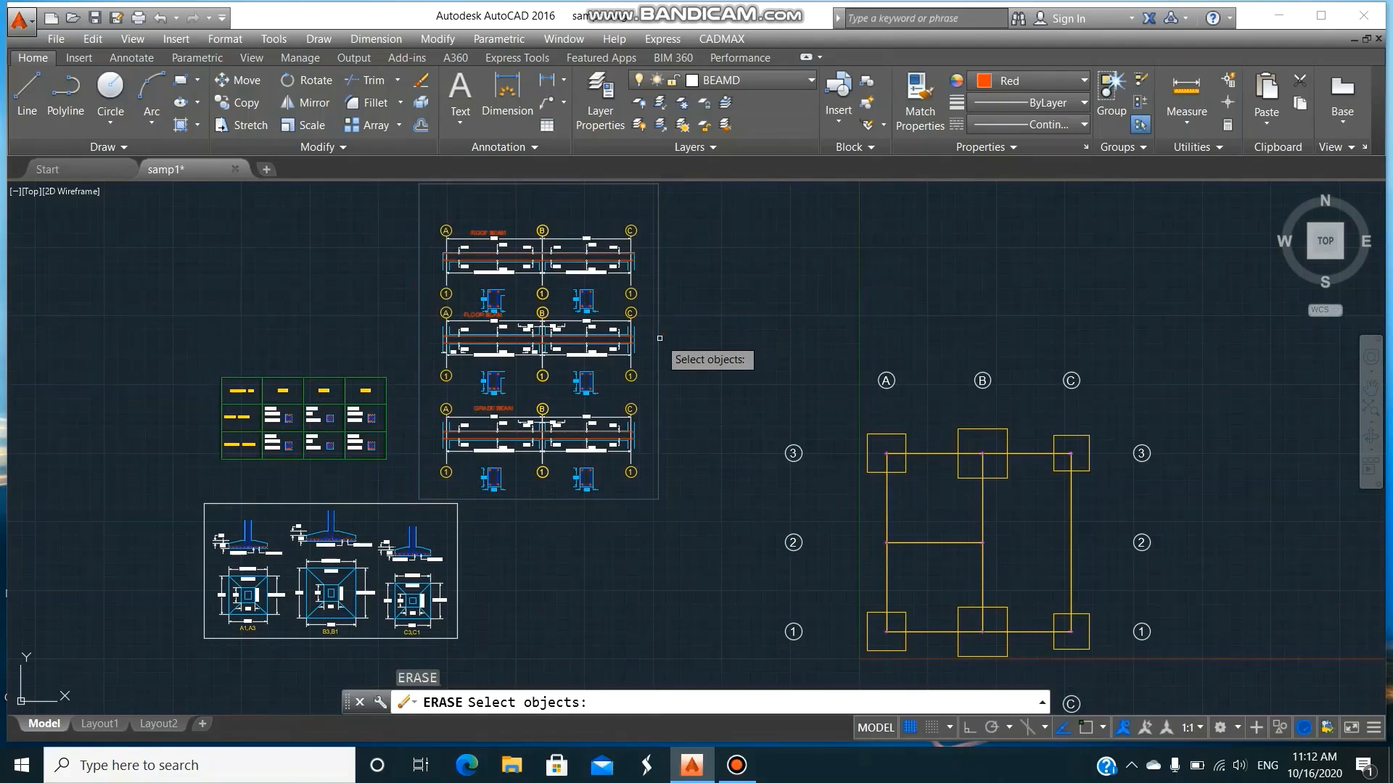
key(Return)
- Draw a tighter rectangle around the three titled beam details
text(rec)
key(Return)
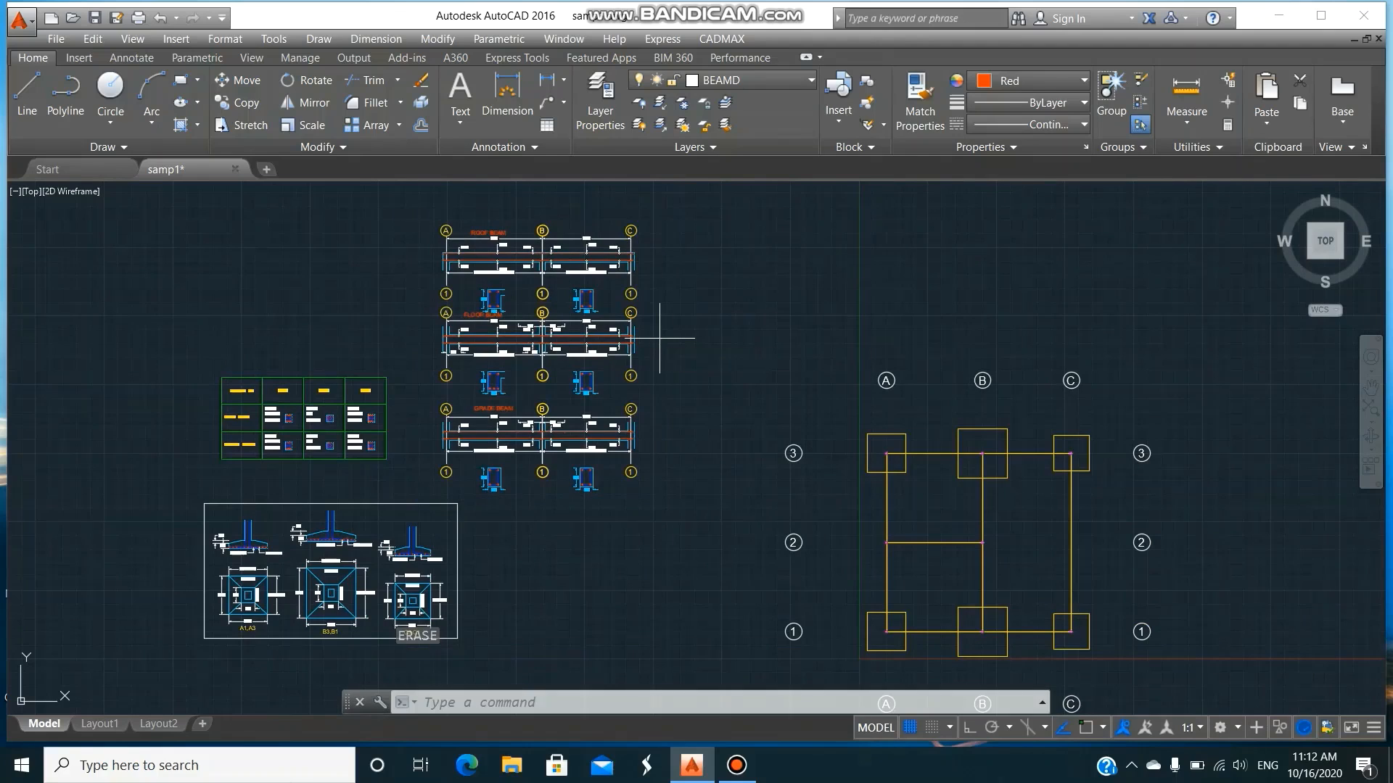
click(433, 217)
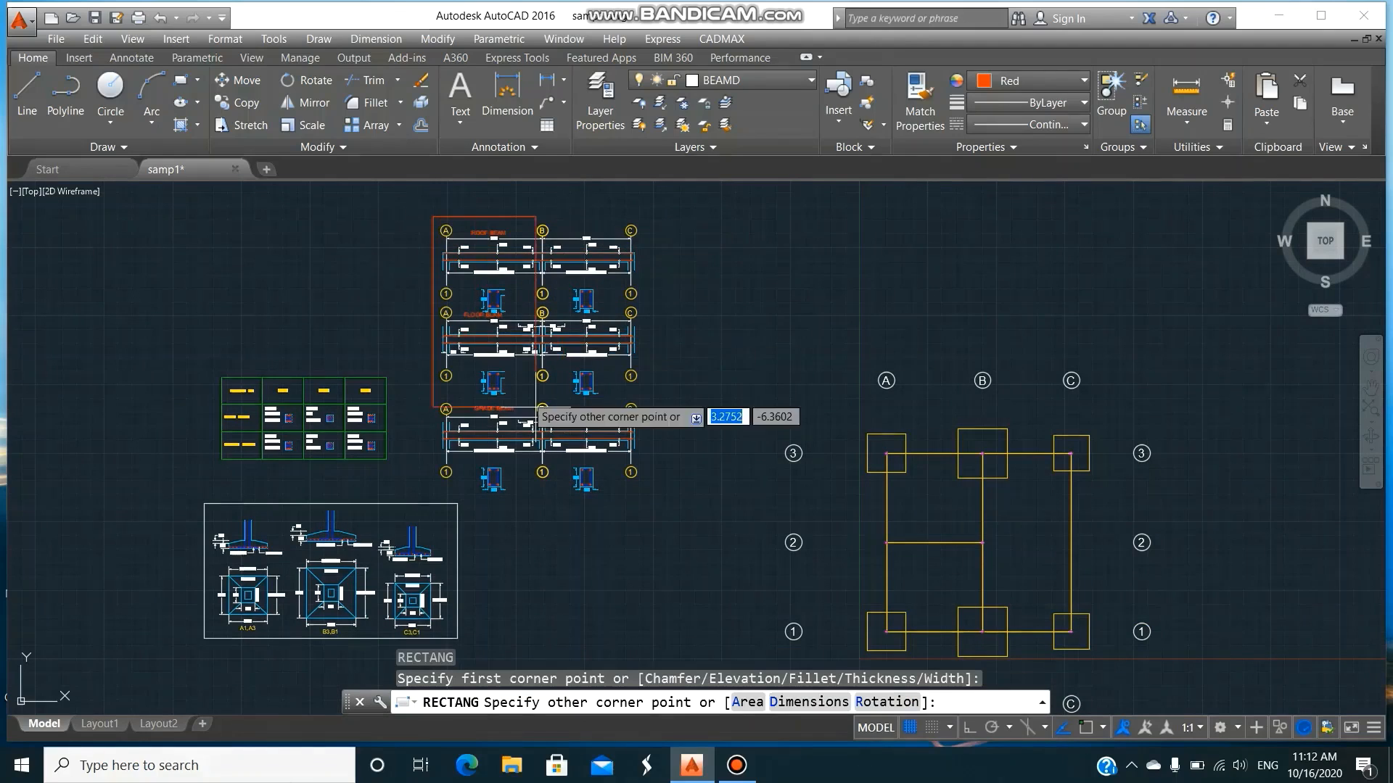
click(642, 495)
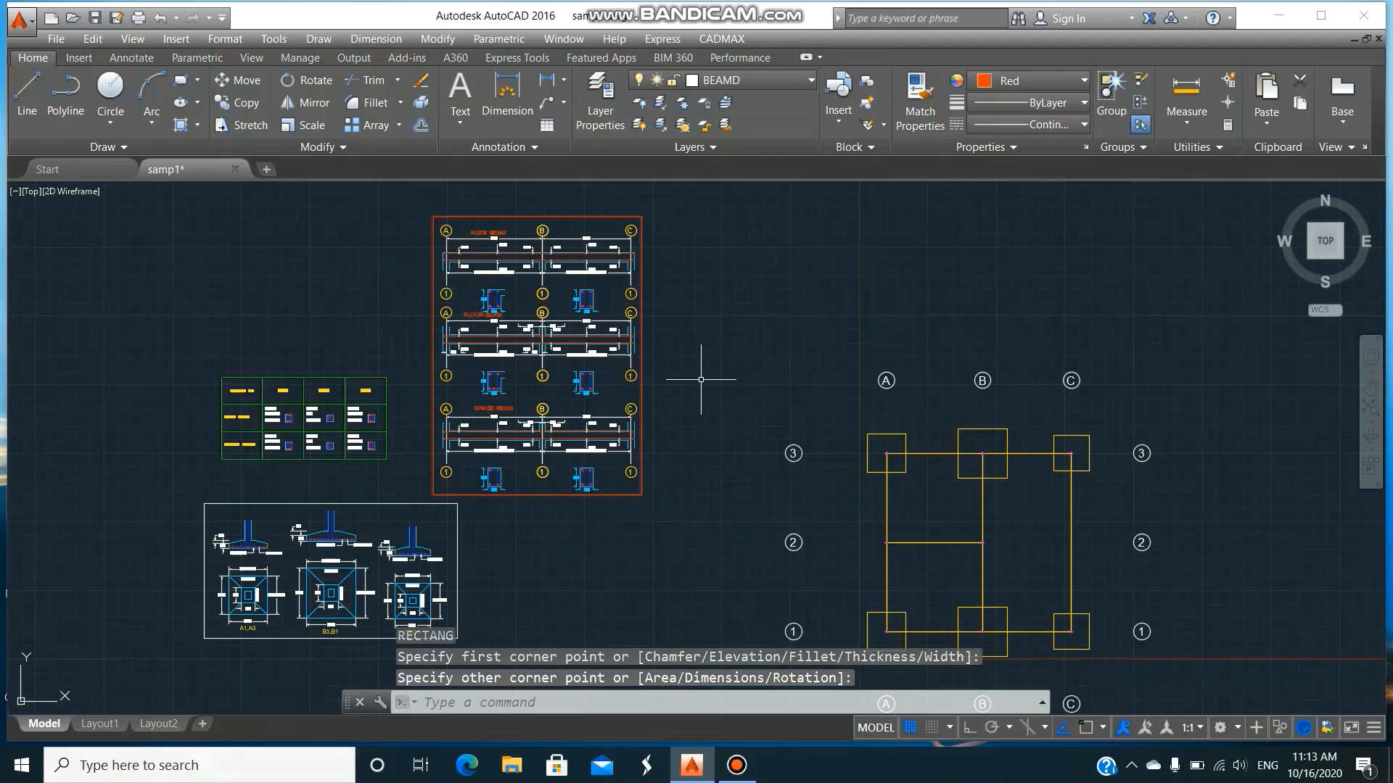
- Move the footing, column and beam details together farther left, away from the framing plan
text(z)
key(Return)
key(Escape)
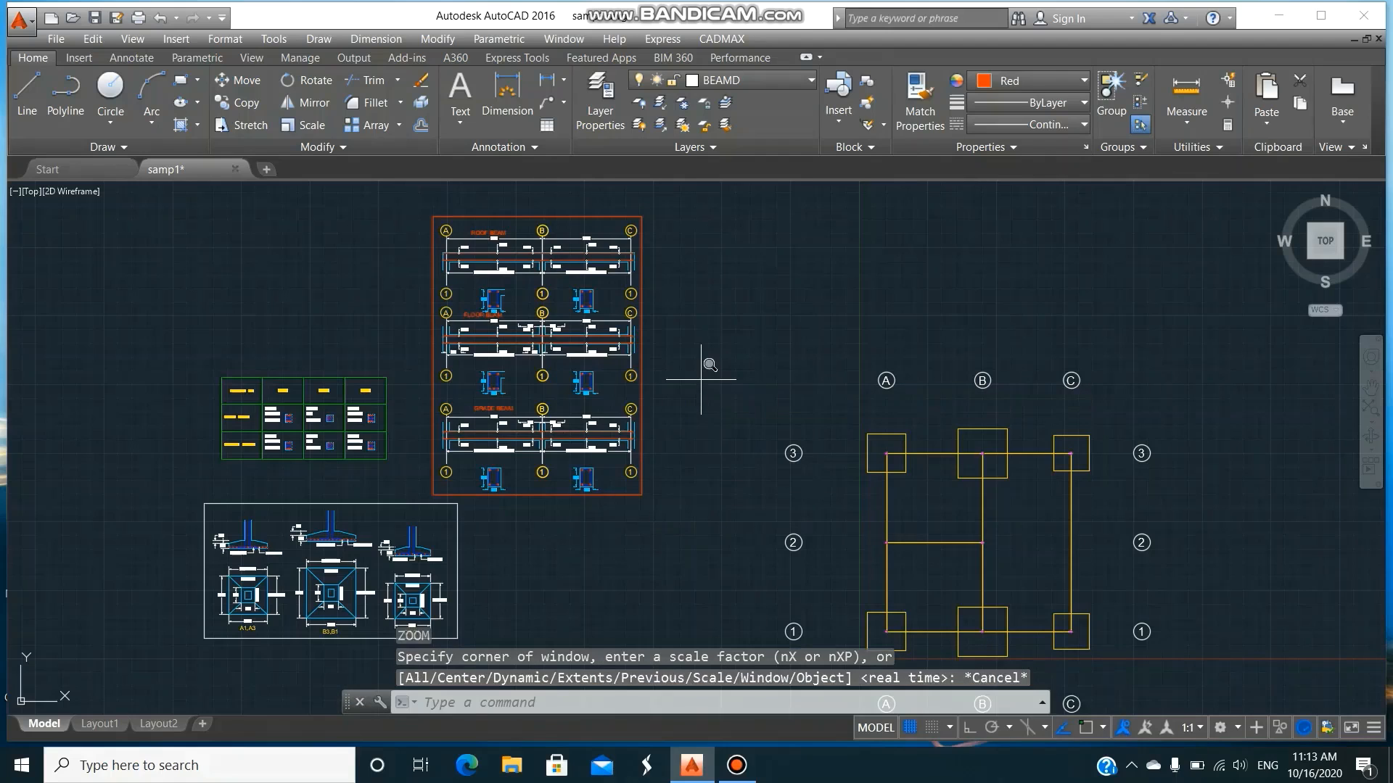
key(Return)
text(0.8X)
key(Return)
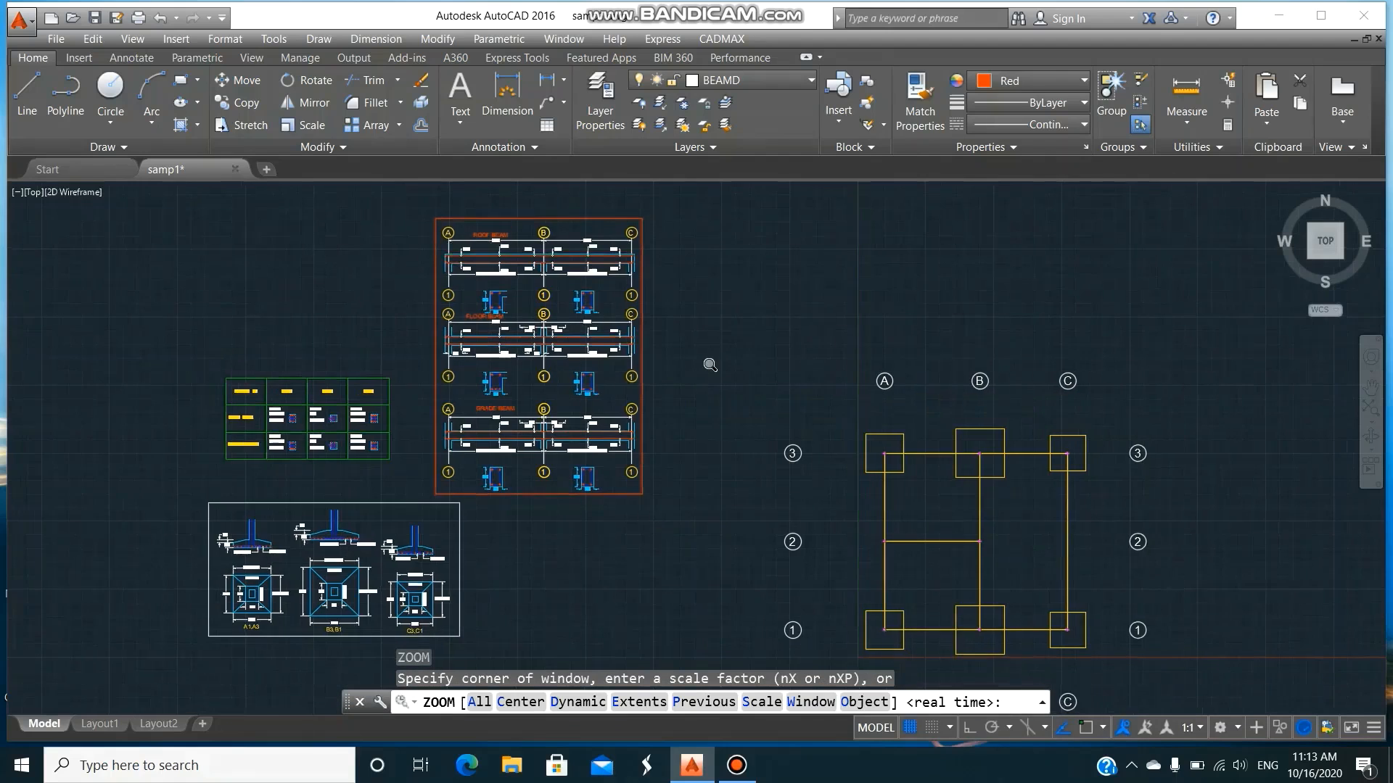
text(M)
key(Return)
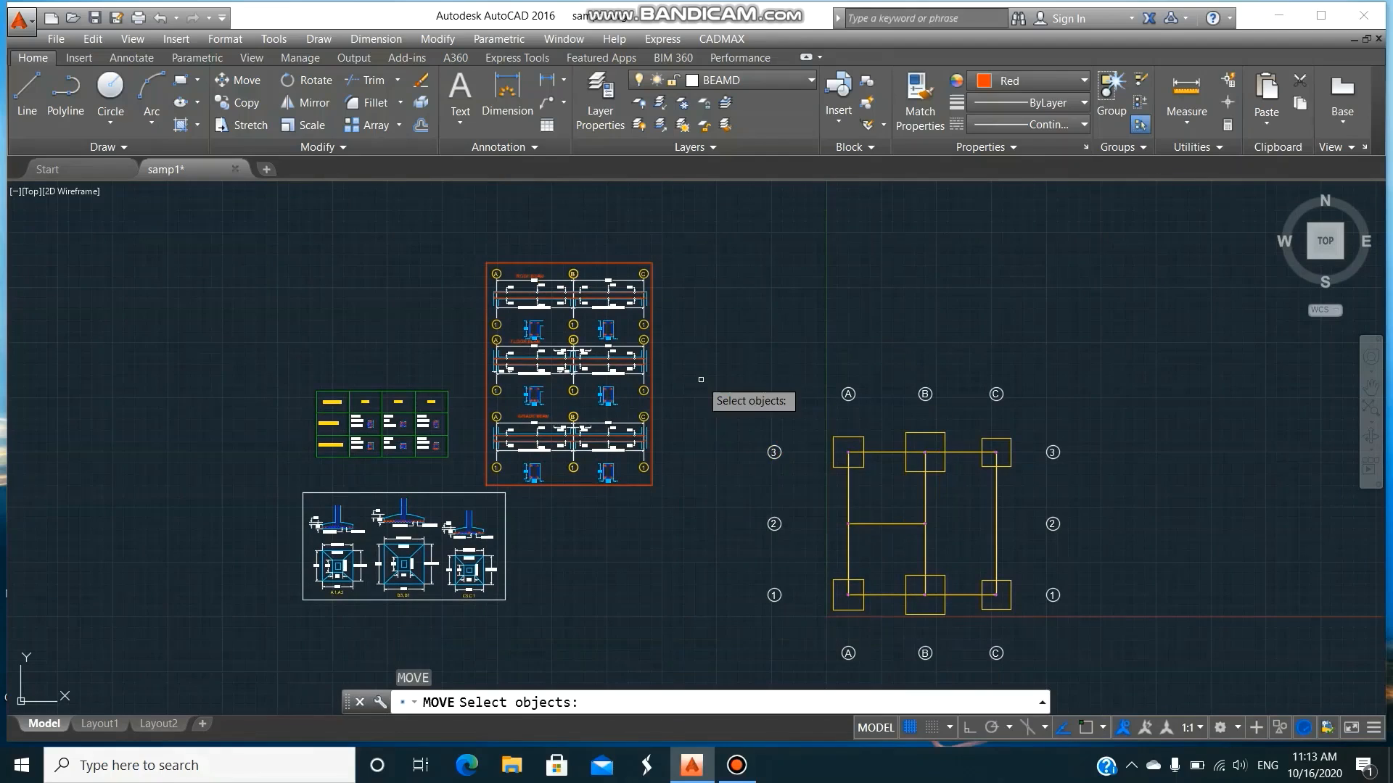
click(679, 647)
click(334, 253)
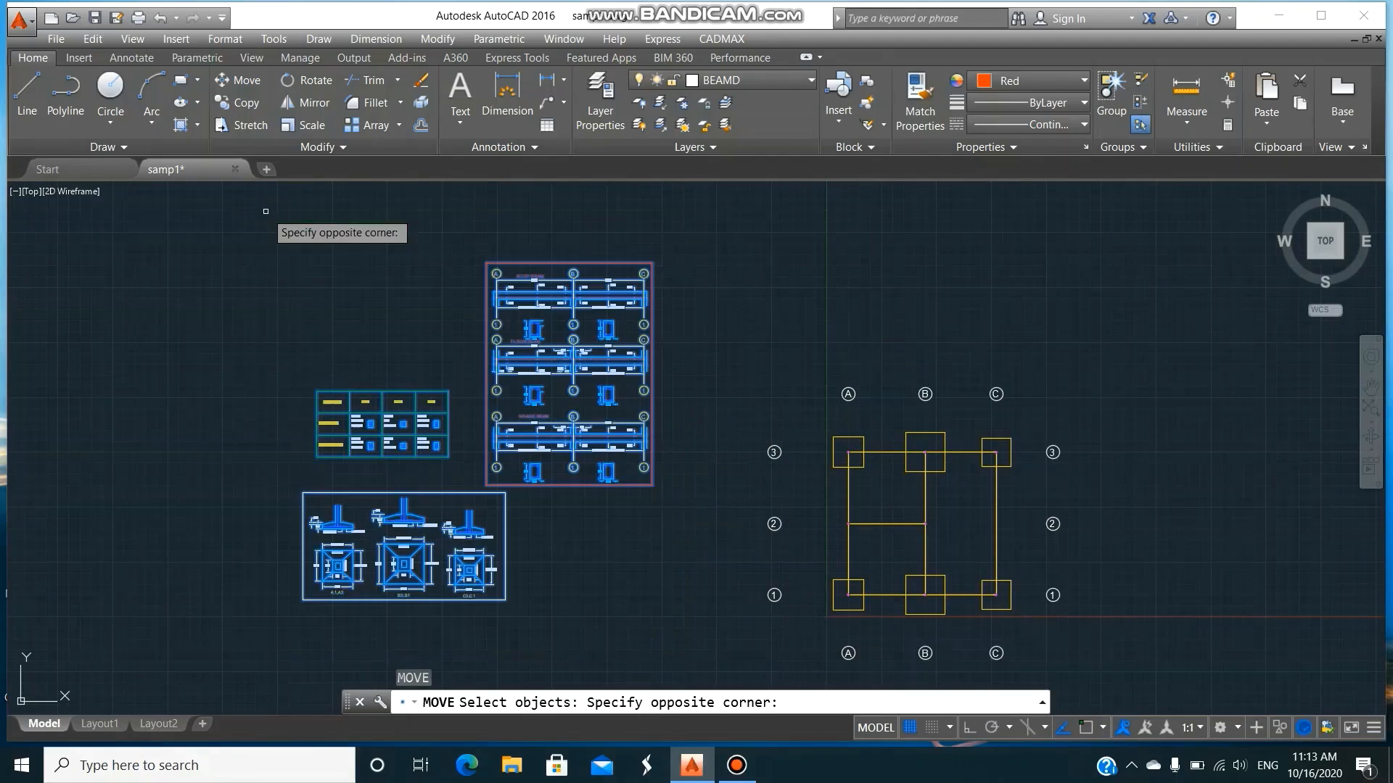
key(Return)
click(483, 608)
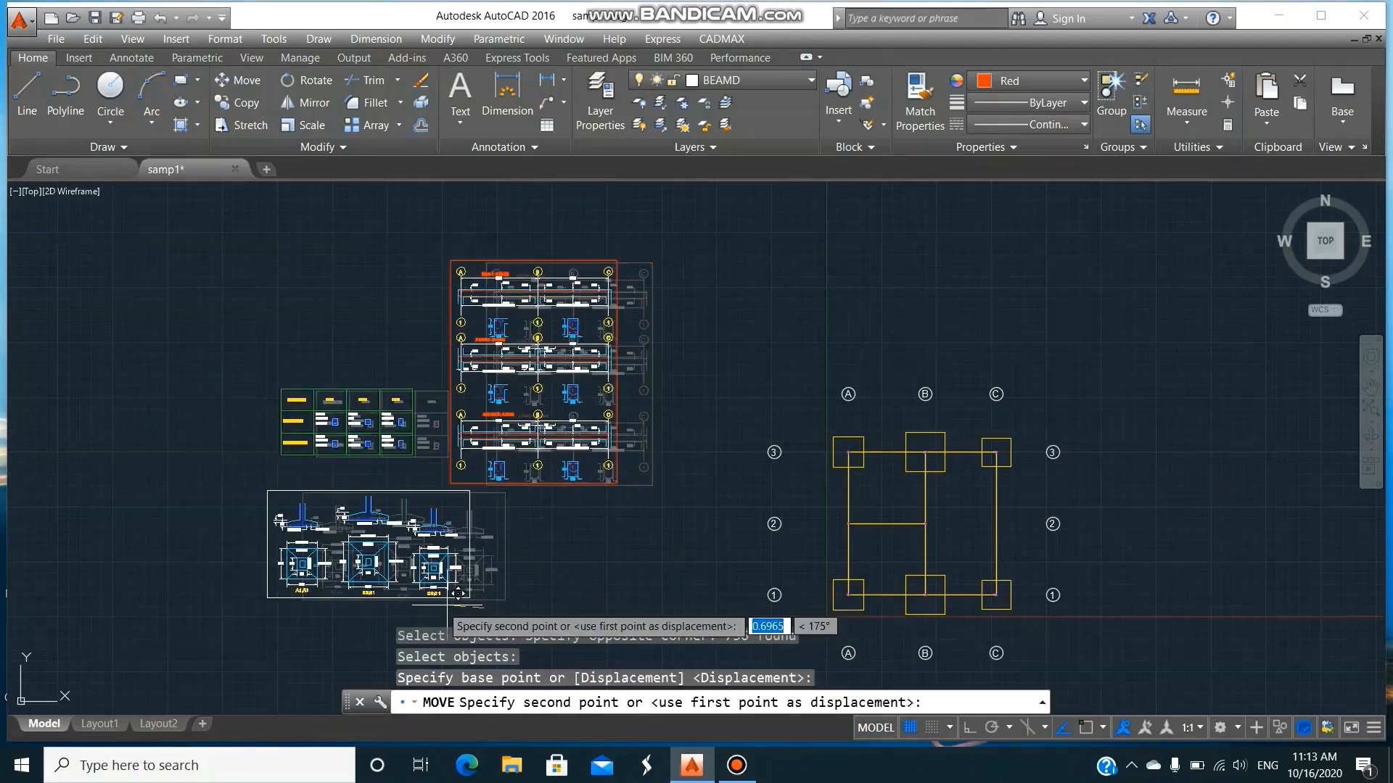
key(Escape)
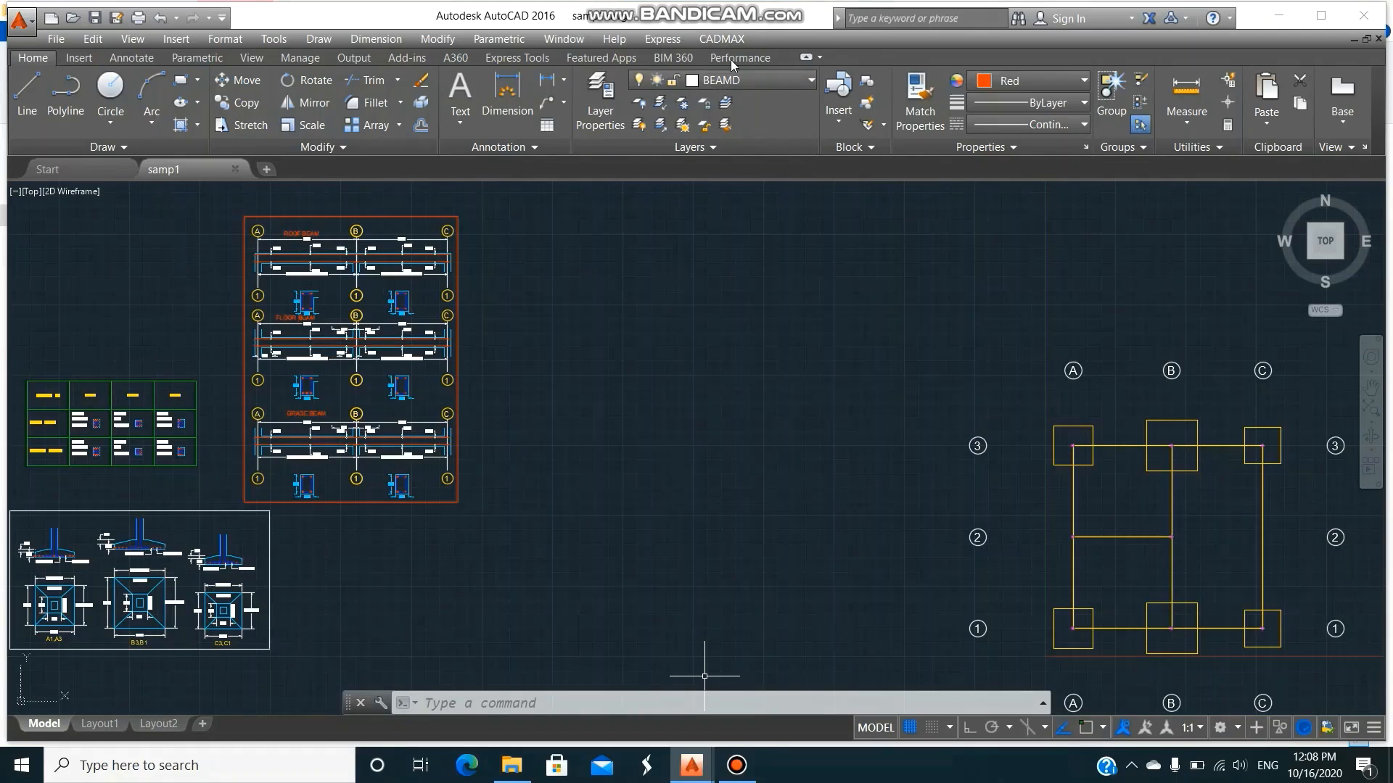
- Select the gridline B beams for detailing with BEAMDSEL, keeping layer BEAMD, lower elevation 0 and upper elevation 8 m
click(726, 40)
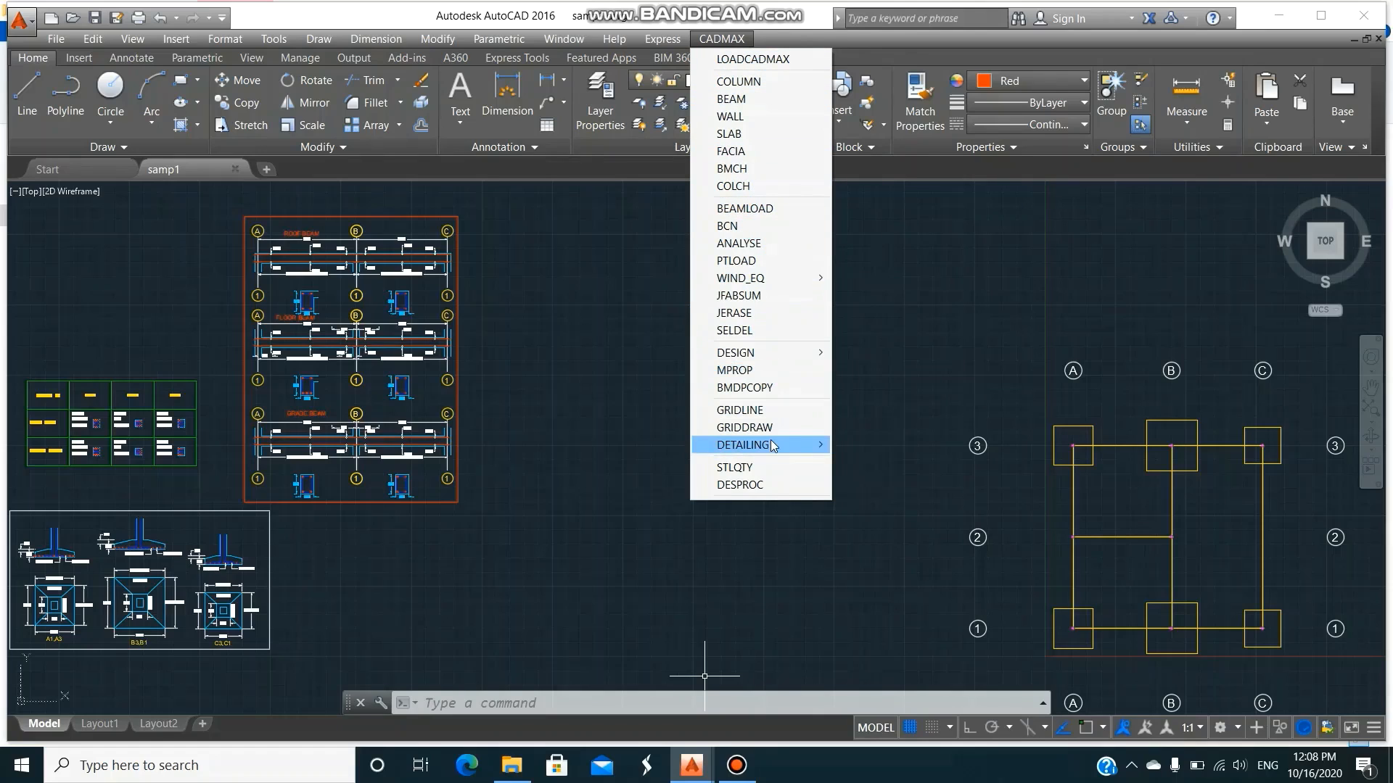
mouse_move(773, 446)
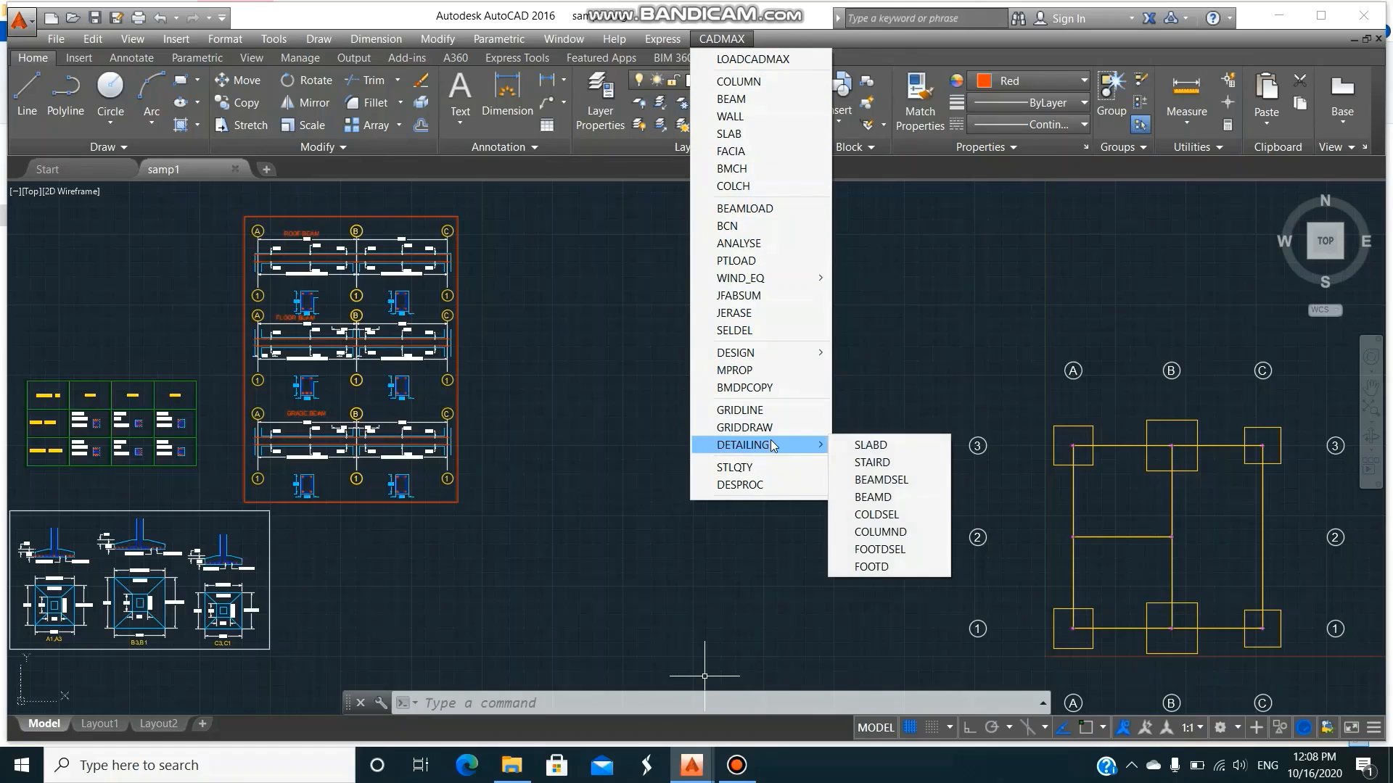
click(887, 483)
click(1156, 427)
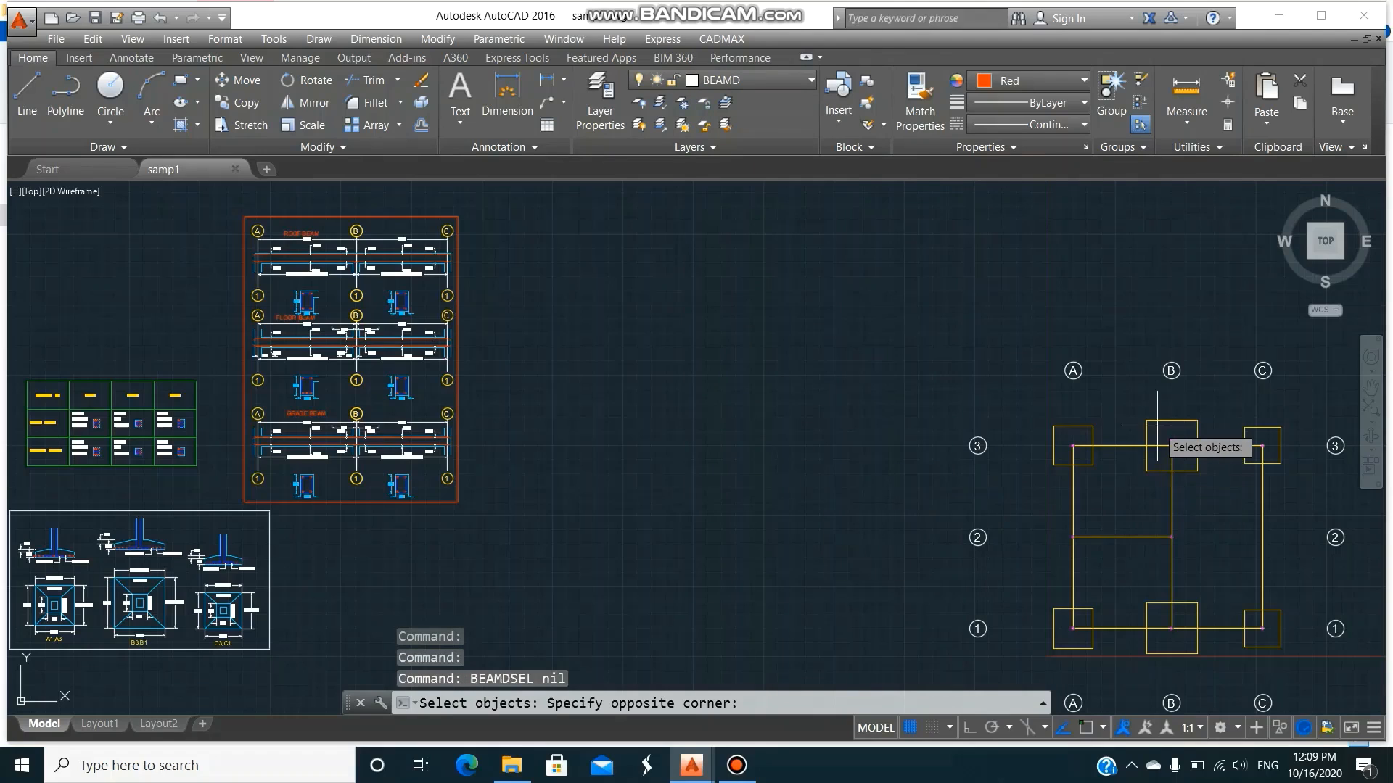
click(1189, 634)
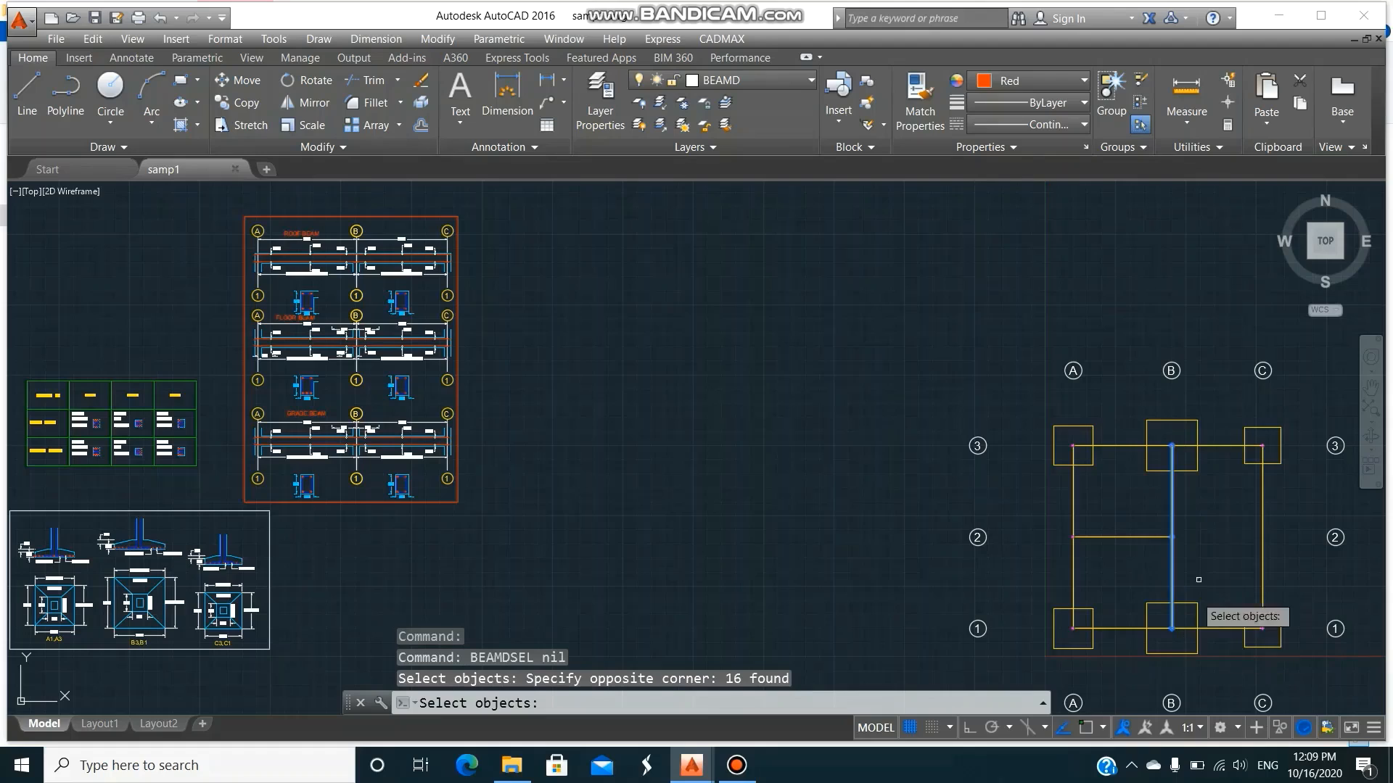
key(Return)
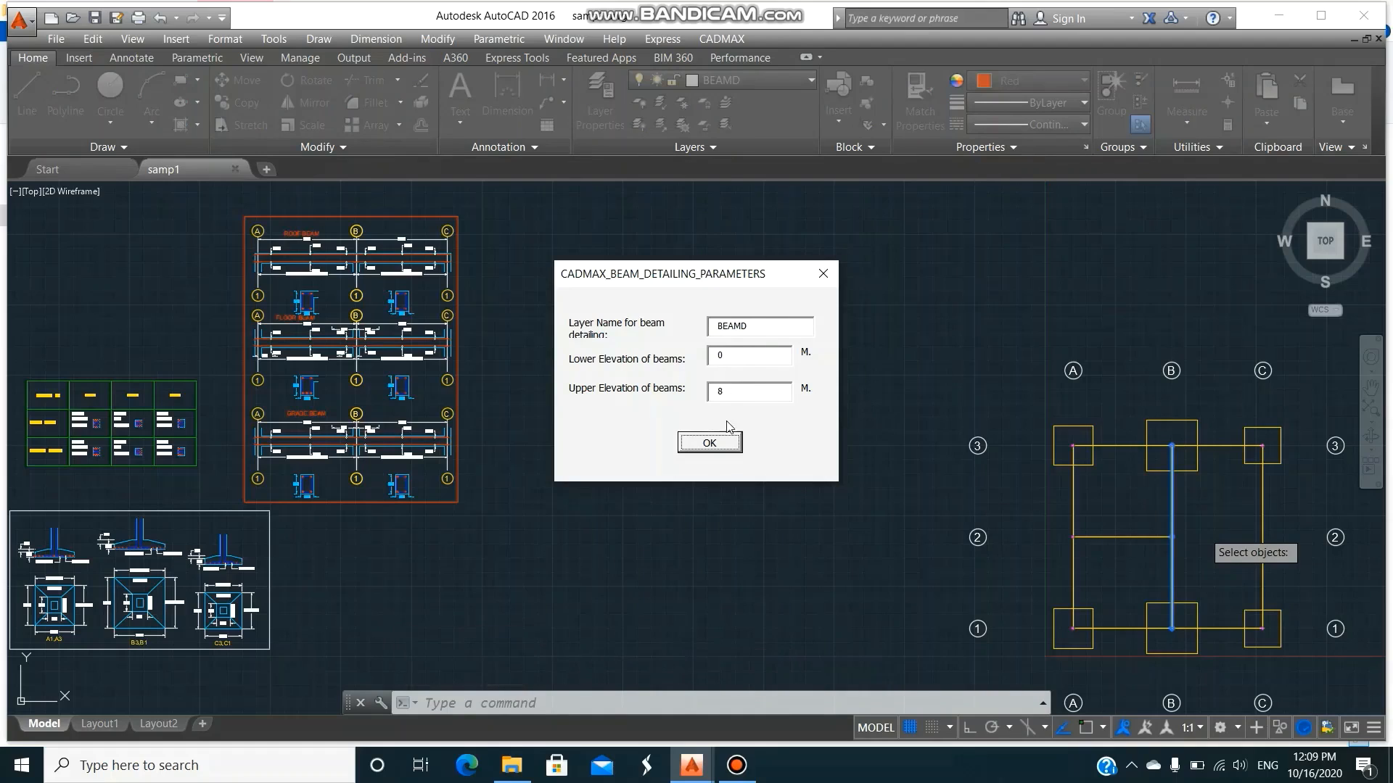
click(710, 442)
- Generate the gridline B beam details with BEAMD beside the framed beam details
click(727, 39)
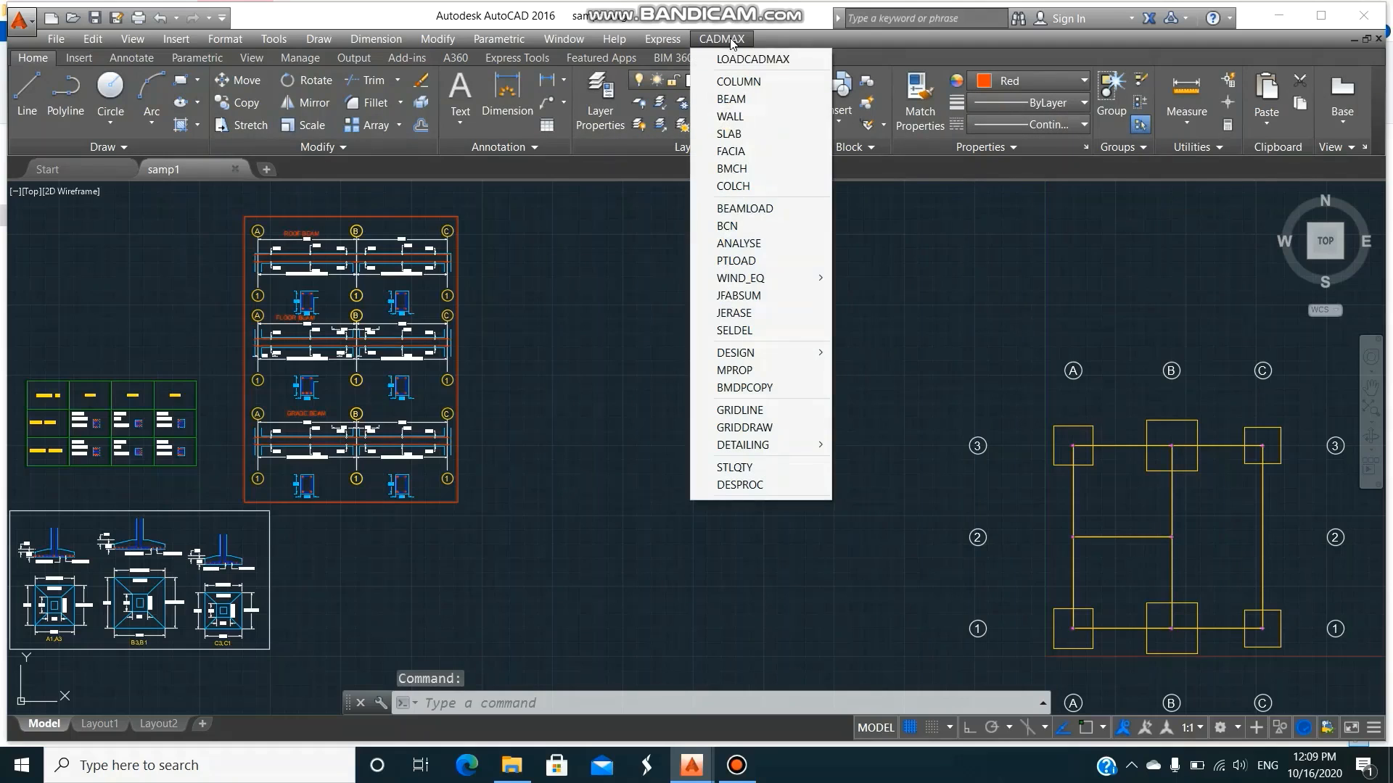
mouse_move(748, 448)
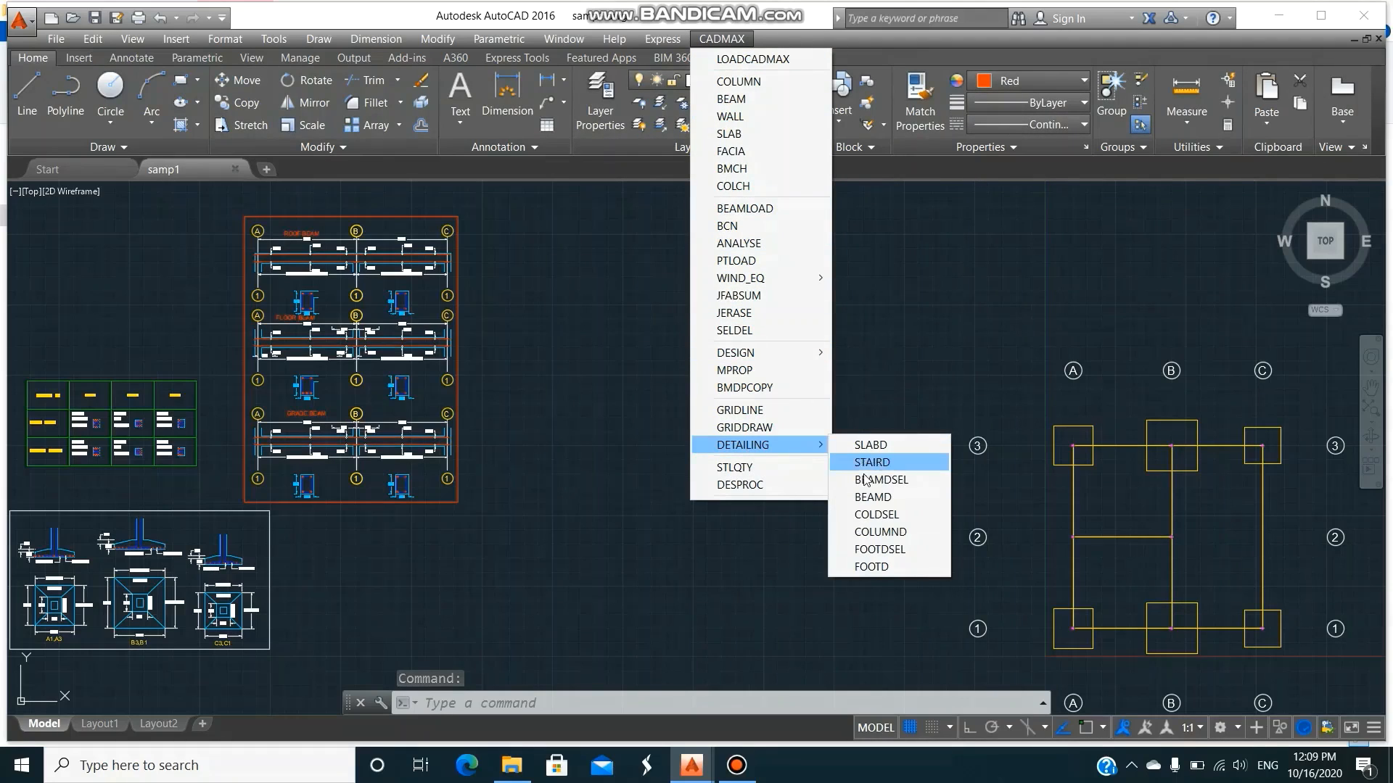
click(870, 498)
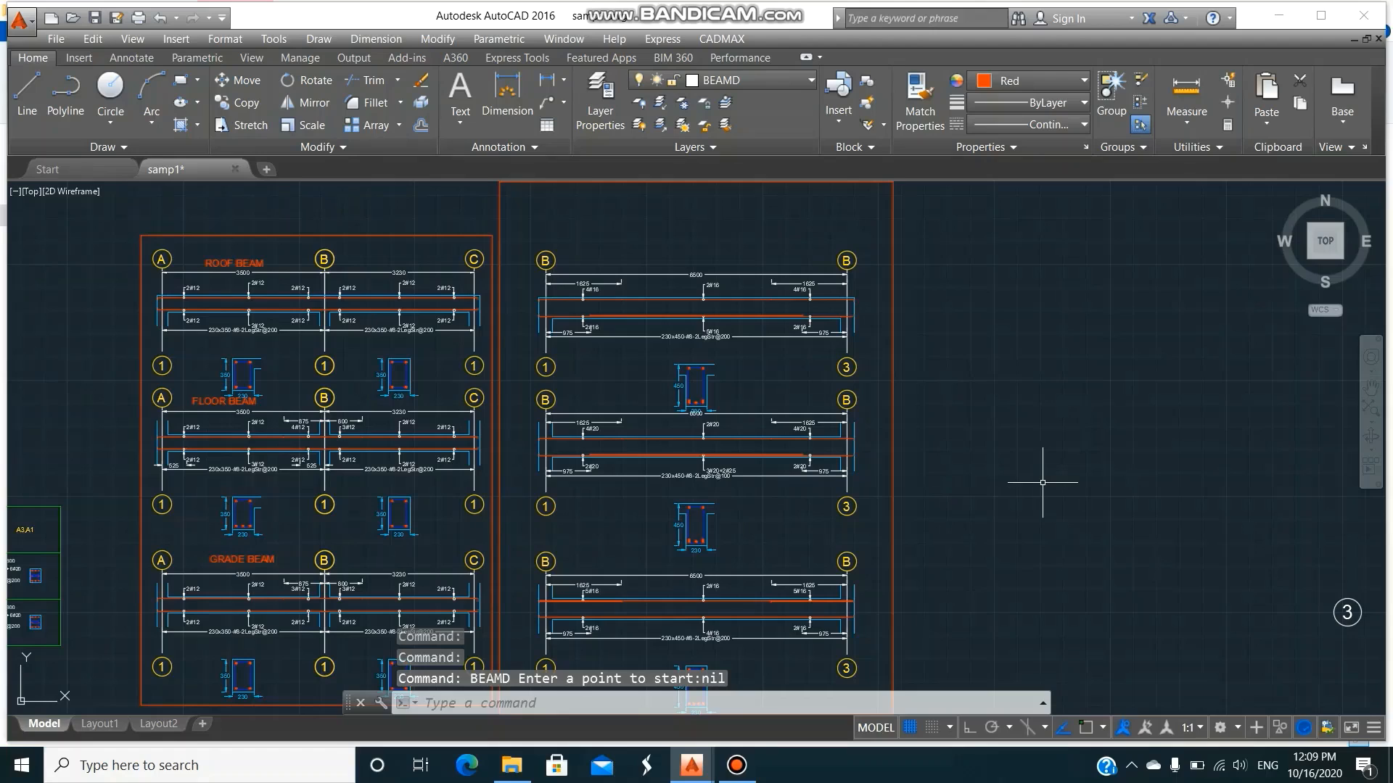
- Erase the oversized border around the new gridline B beam details
text(e)
key(Return)
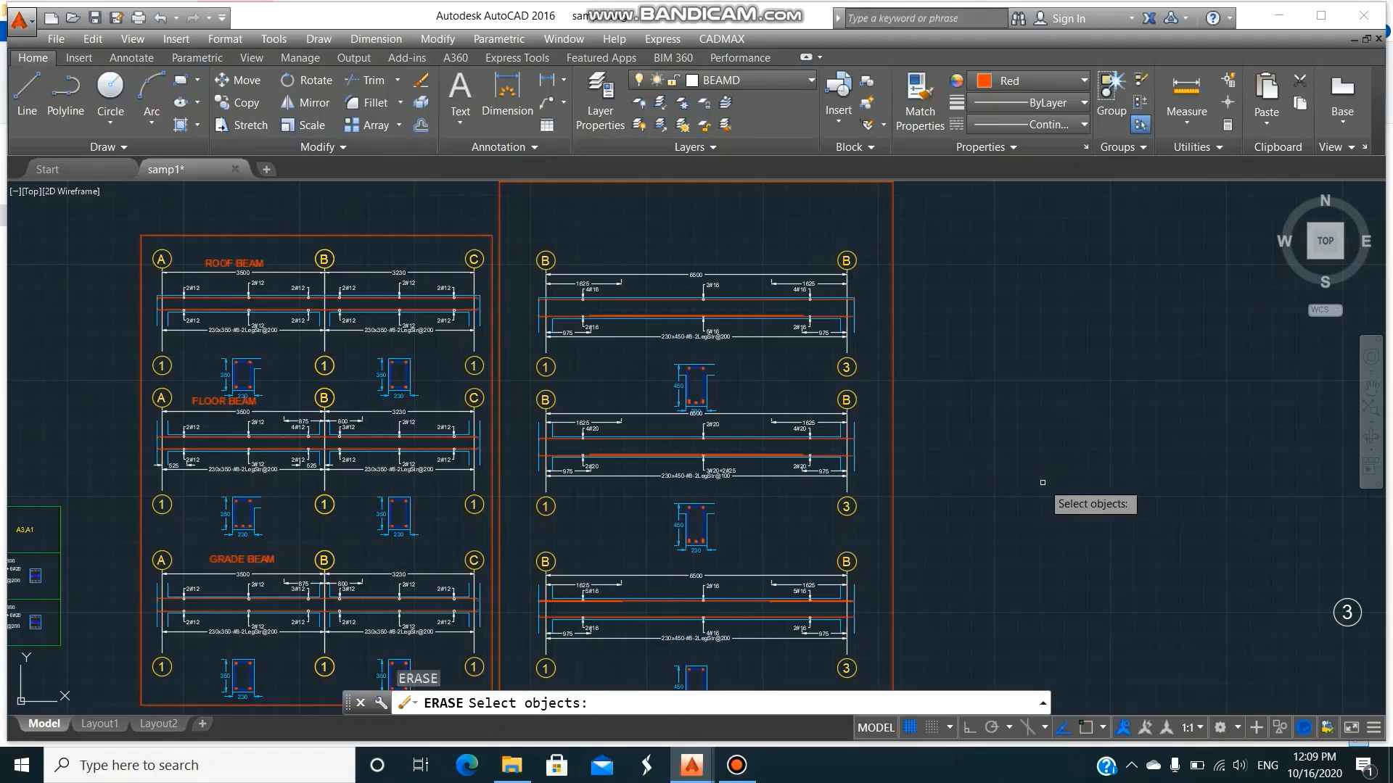
click(892, 533)
key(Return)
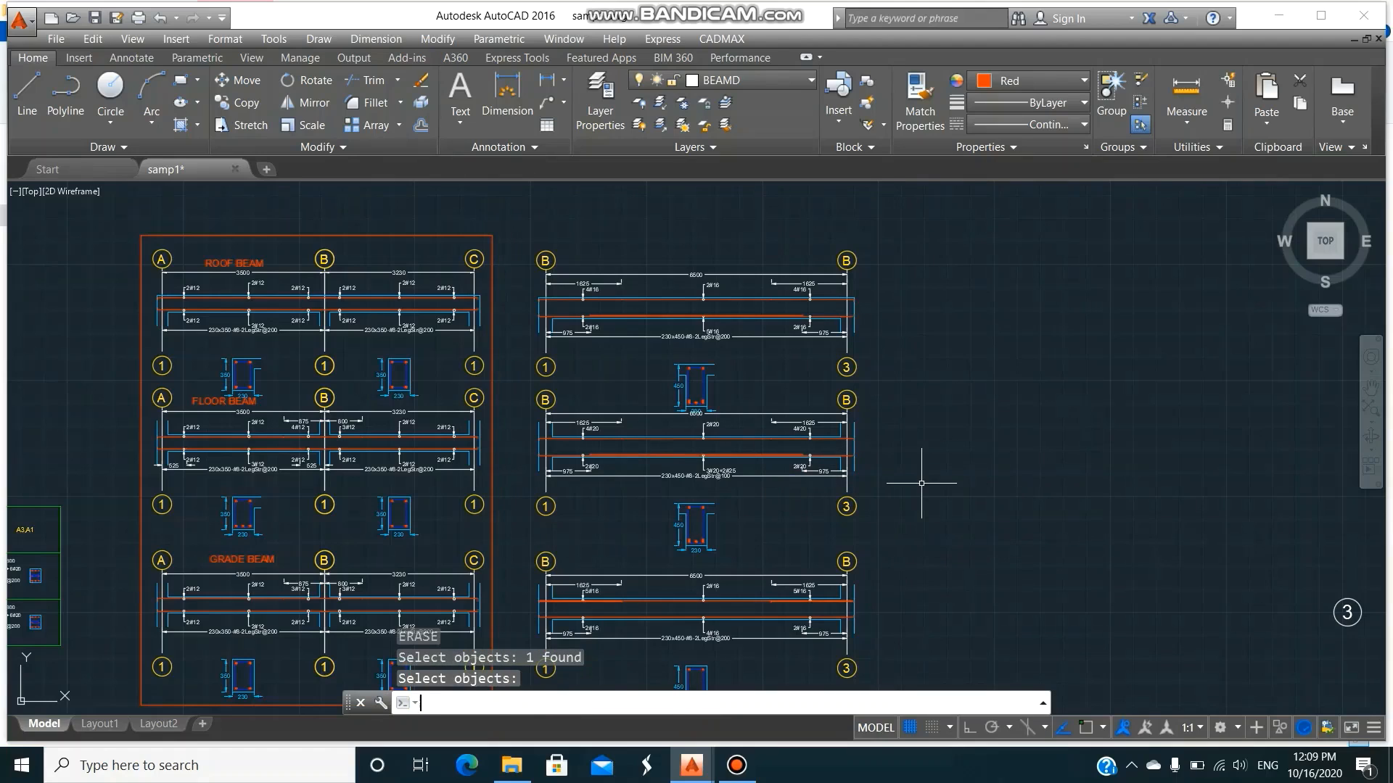
- Examine the bars, stirrups and cross-sections in the gridline B beam details, from the bottom beam upwards
text(z)
key(Return)
text(w)
key(Return)
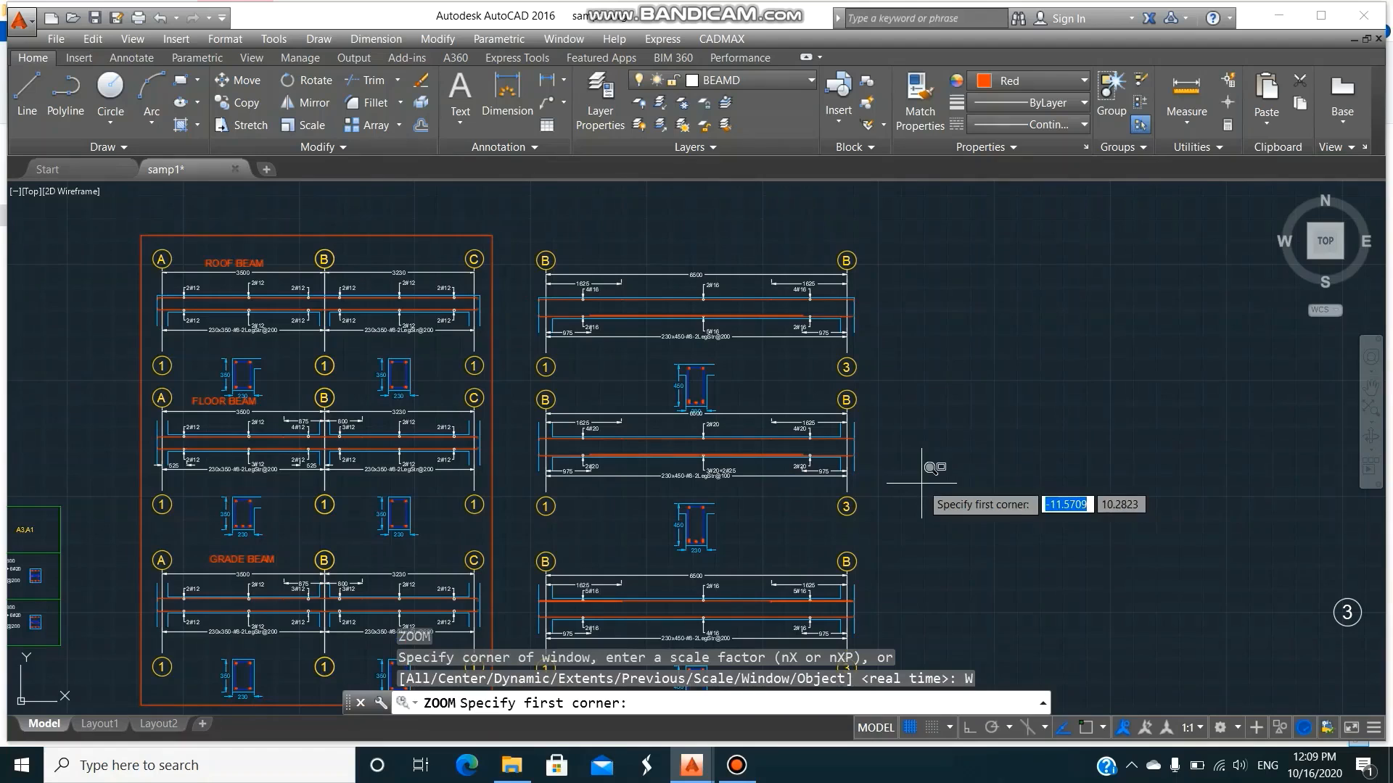
click(522, 548)
click(927, 665)
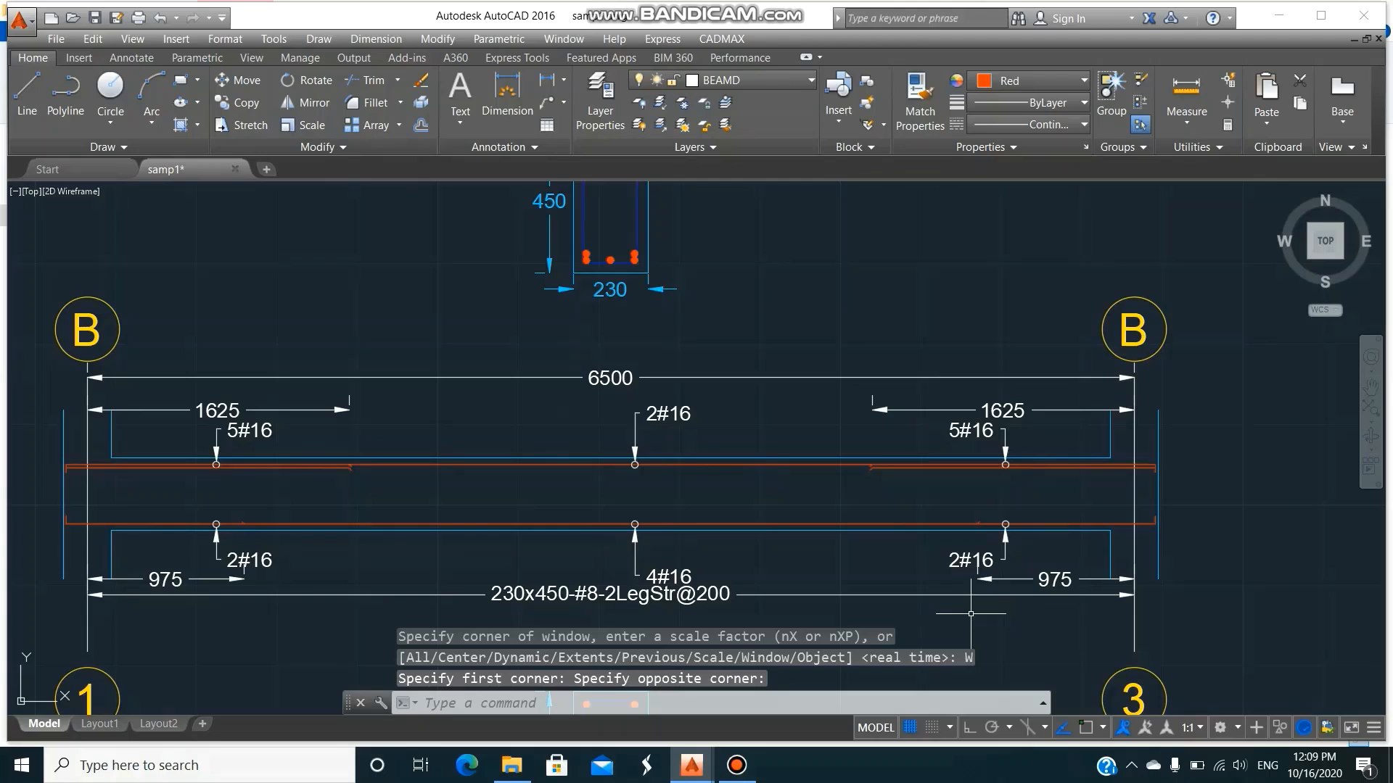
text(p)
key(Return)
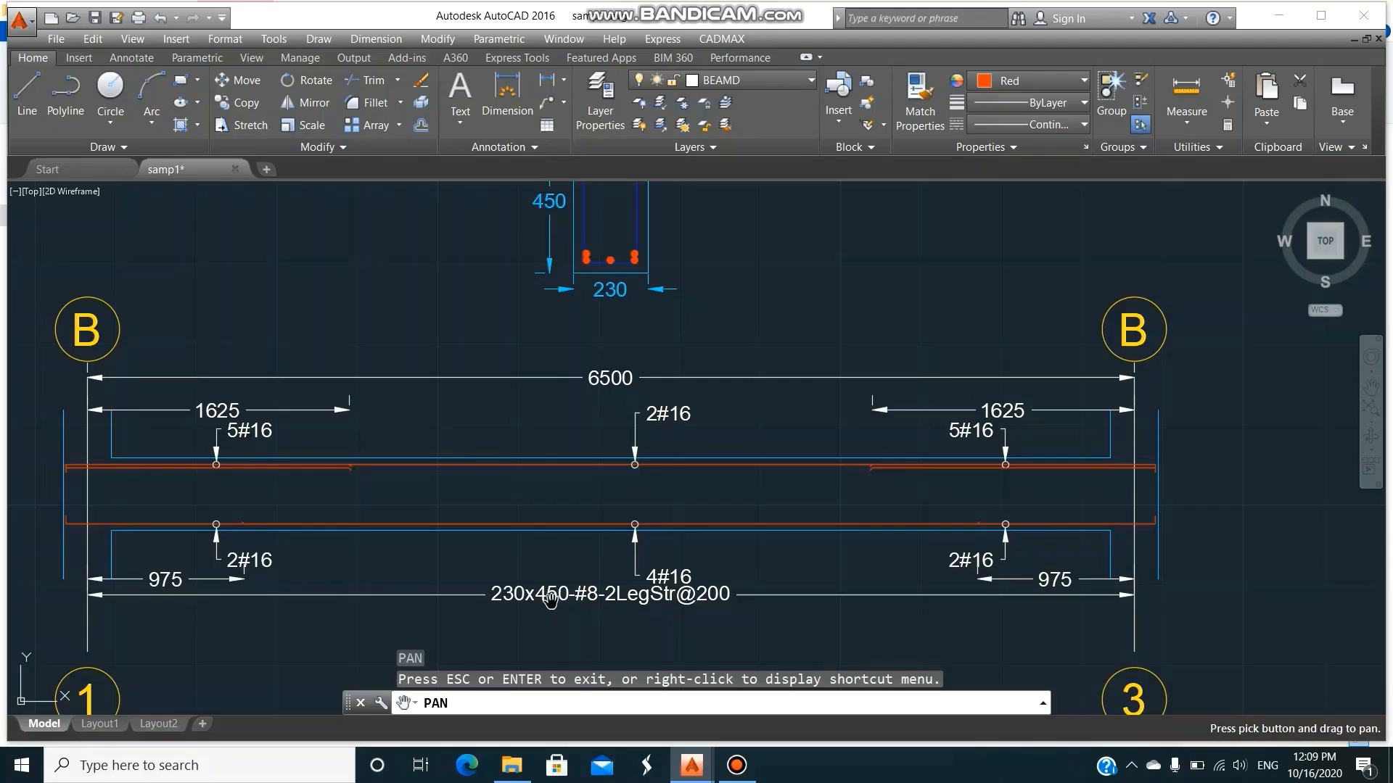
drag(718, 295, 711, 592)
drag(690, 393, 645, 513)
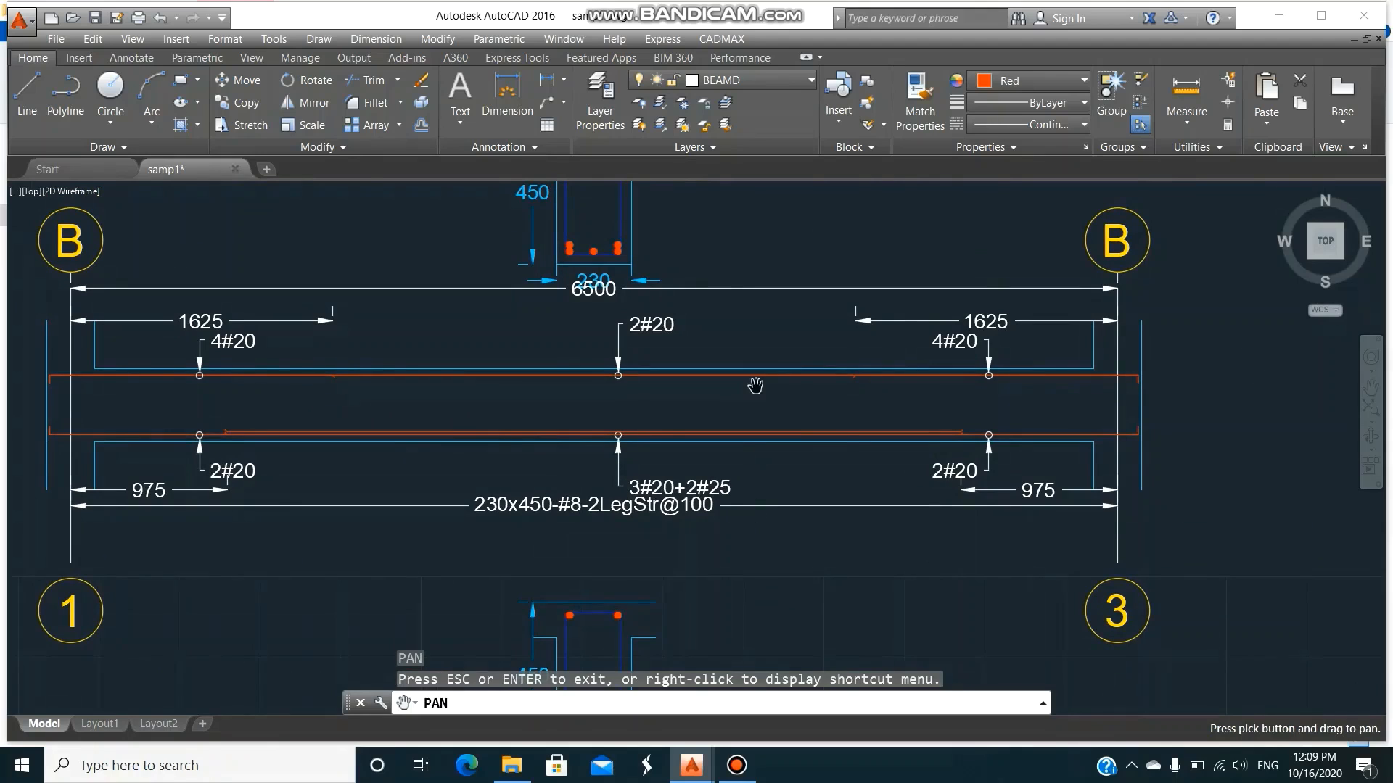
drag(766, 322, 775, 497)
drag(775, 391, 782, 459)
key(Escape)
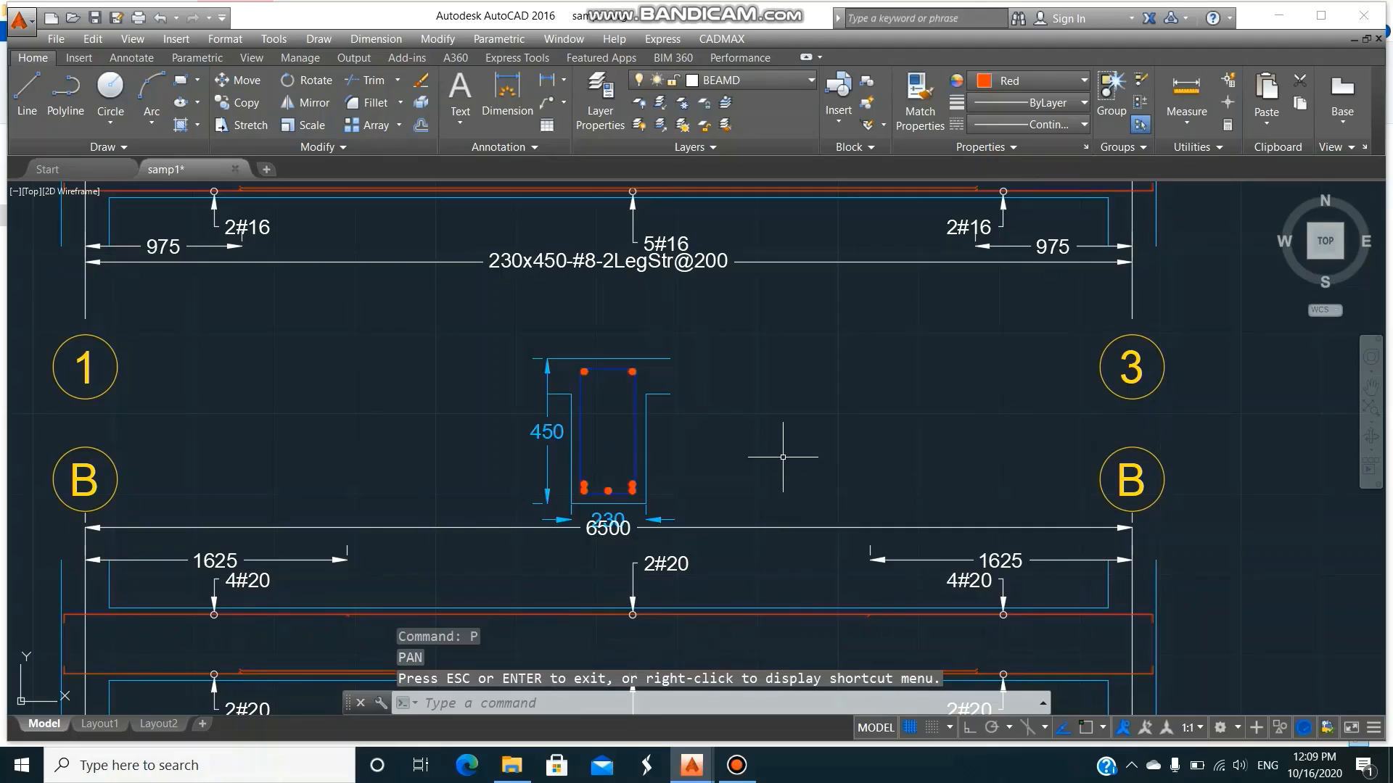
- Move the top gridline B beam's cross-section up, clear of the middle beam's 6500 dimension
text(m)
key(Return)
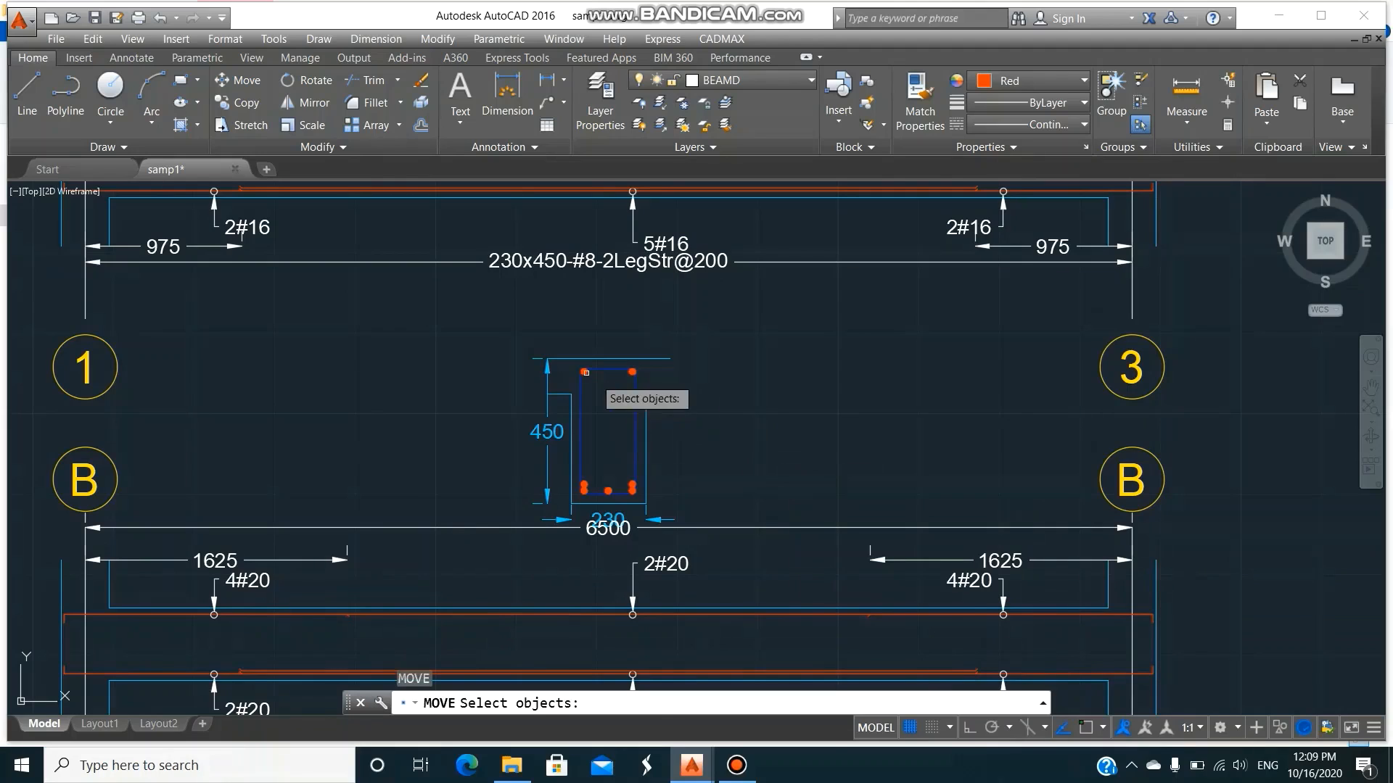
click(513, 327)
click(731, 572)
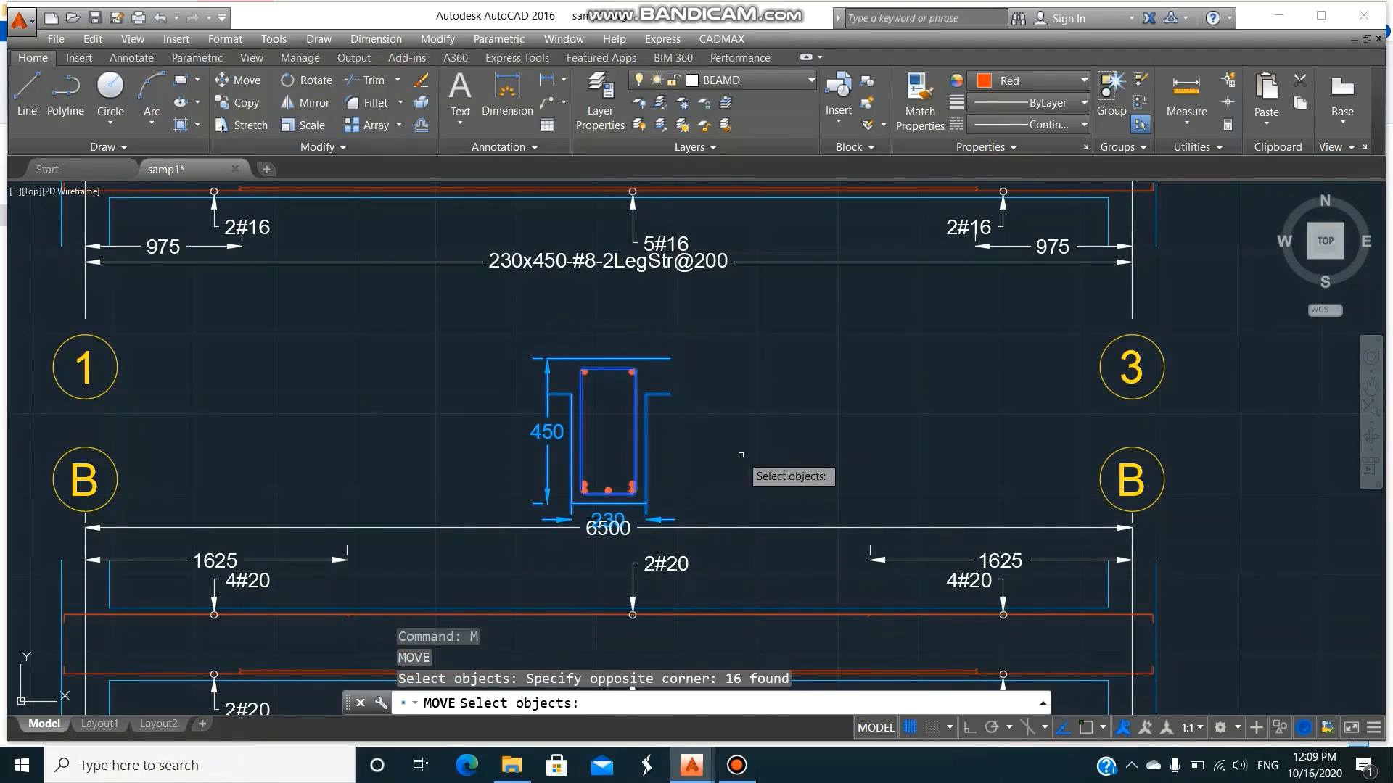
key(Return)
click(726, 455)
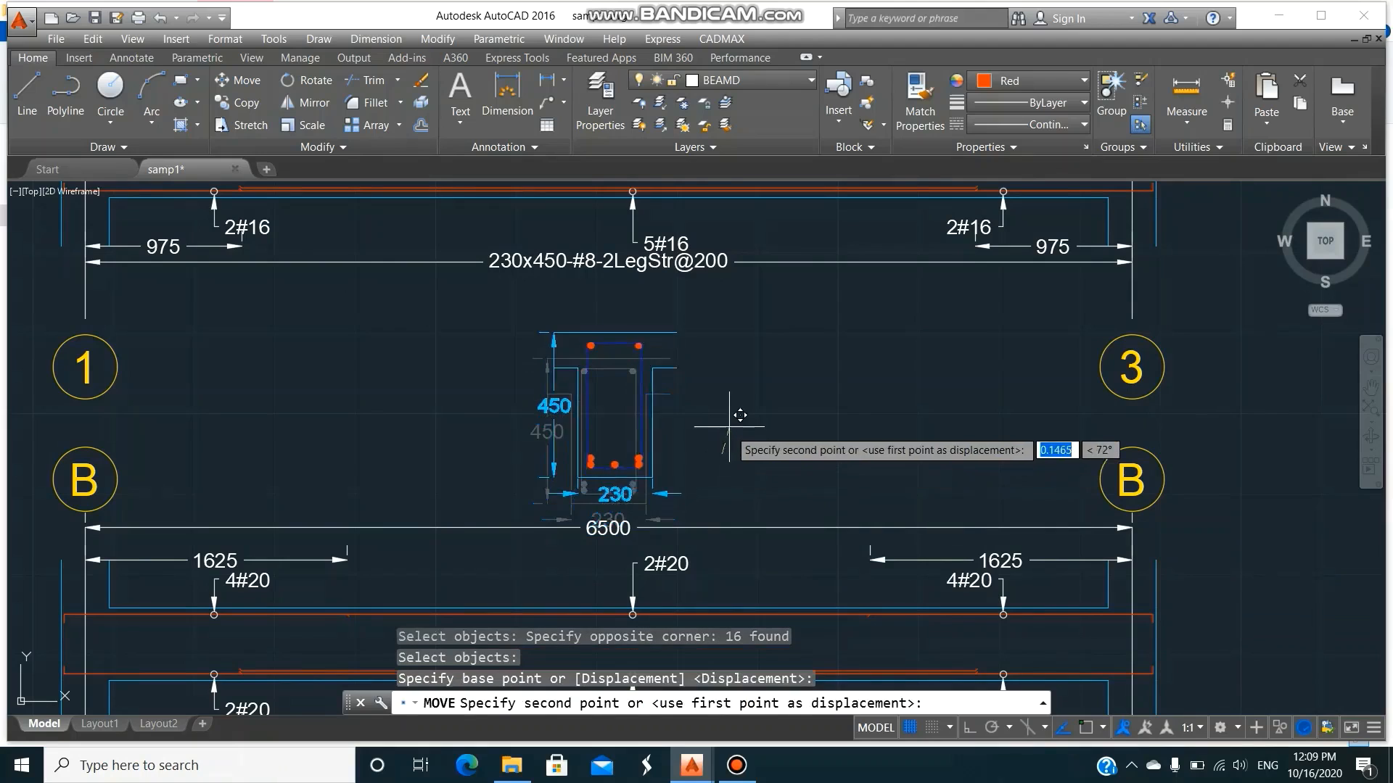
click(734, 379)
text(p)
key(Return)
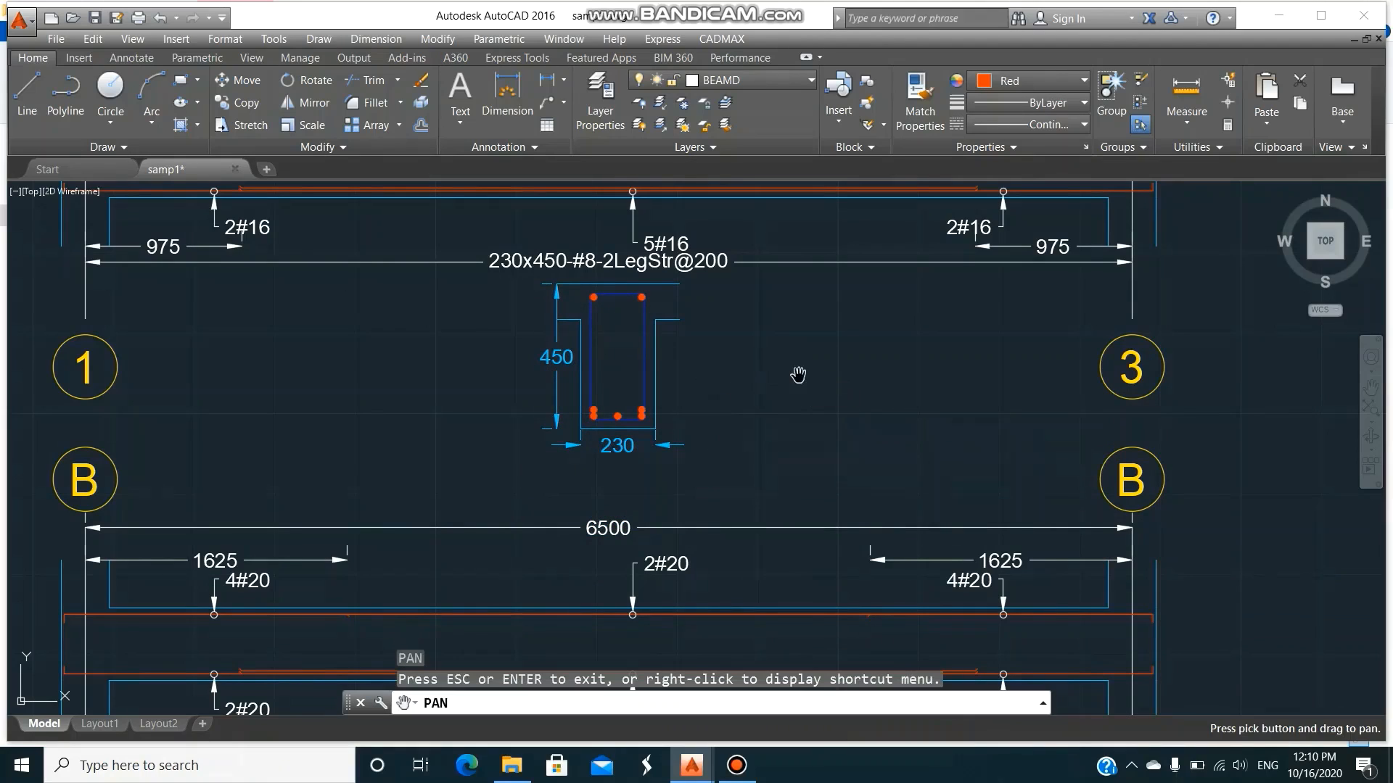
drag(801, 356, 816, 534)
mouse_move(824, 398)
mouse_down()
mouse_move(864, 423)
mouse_move(892, 400)
mouse_up()
key(Escape)
- Copy the GRADE BEAM, FLOOR BEAM and ROOF BEAM titles above the matching gridline B beam details
text(z)
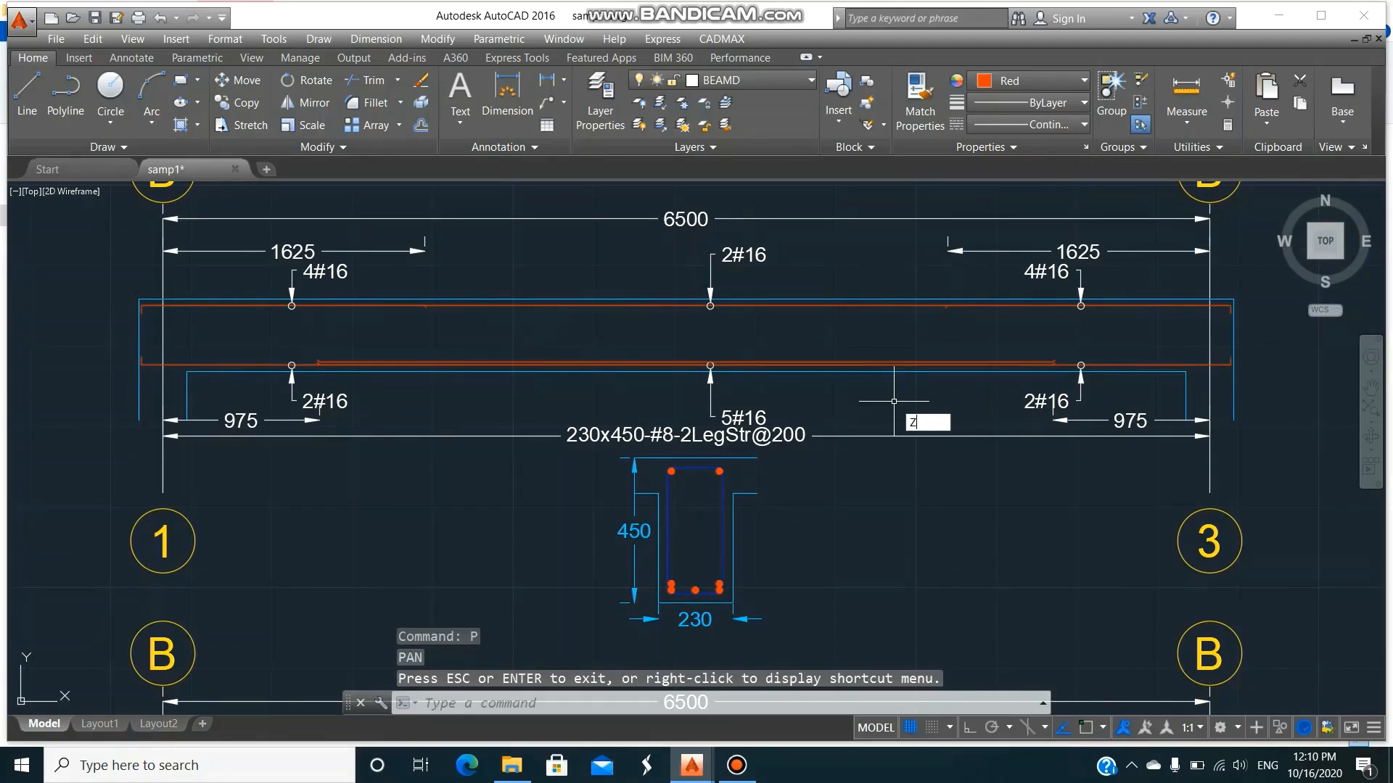
key(Return)
scroll(899, 383, down, 5)
text(a)
key(Return)
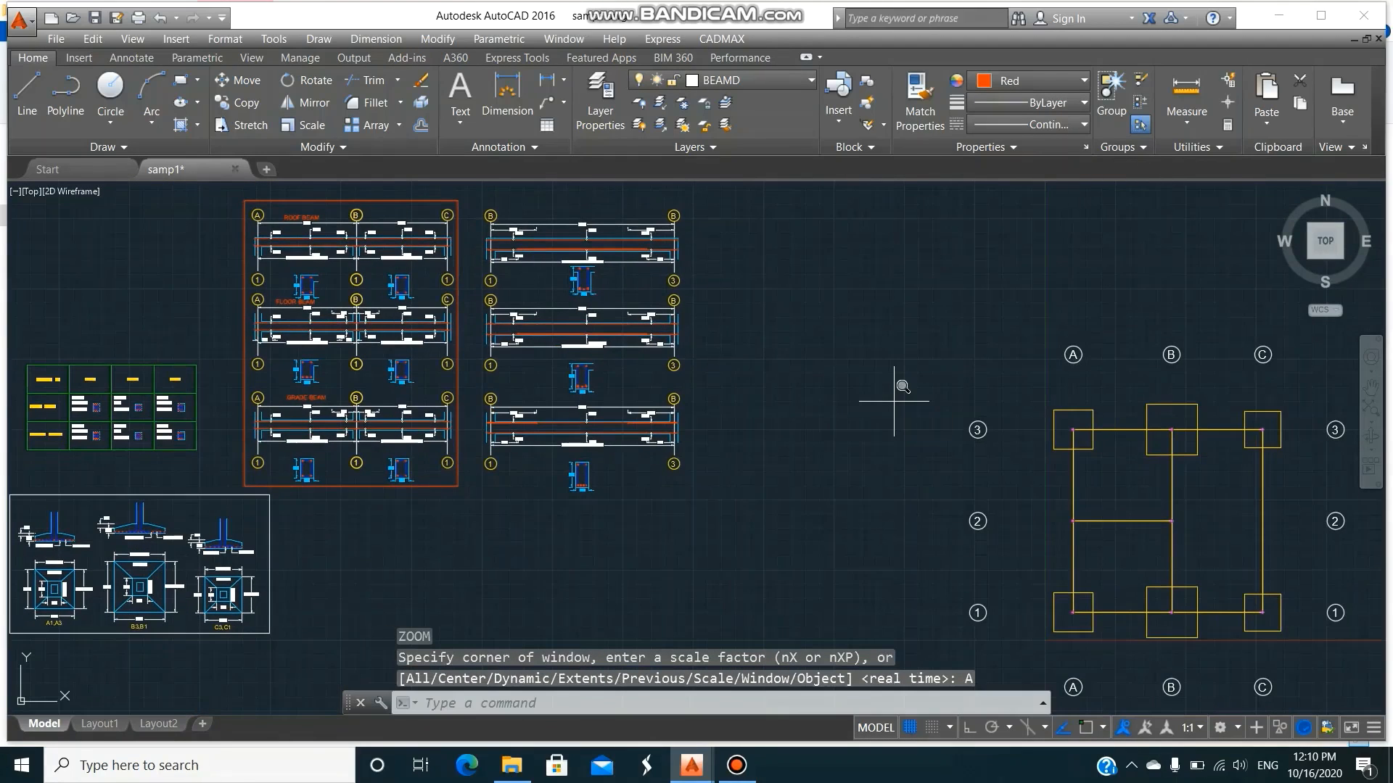
text(z)
key(Return)
text(w)
key(Return)
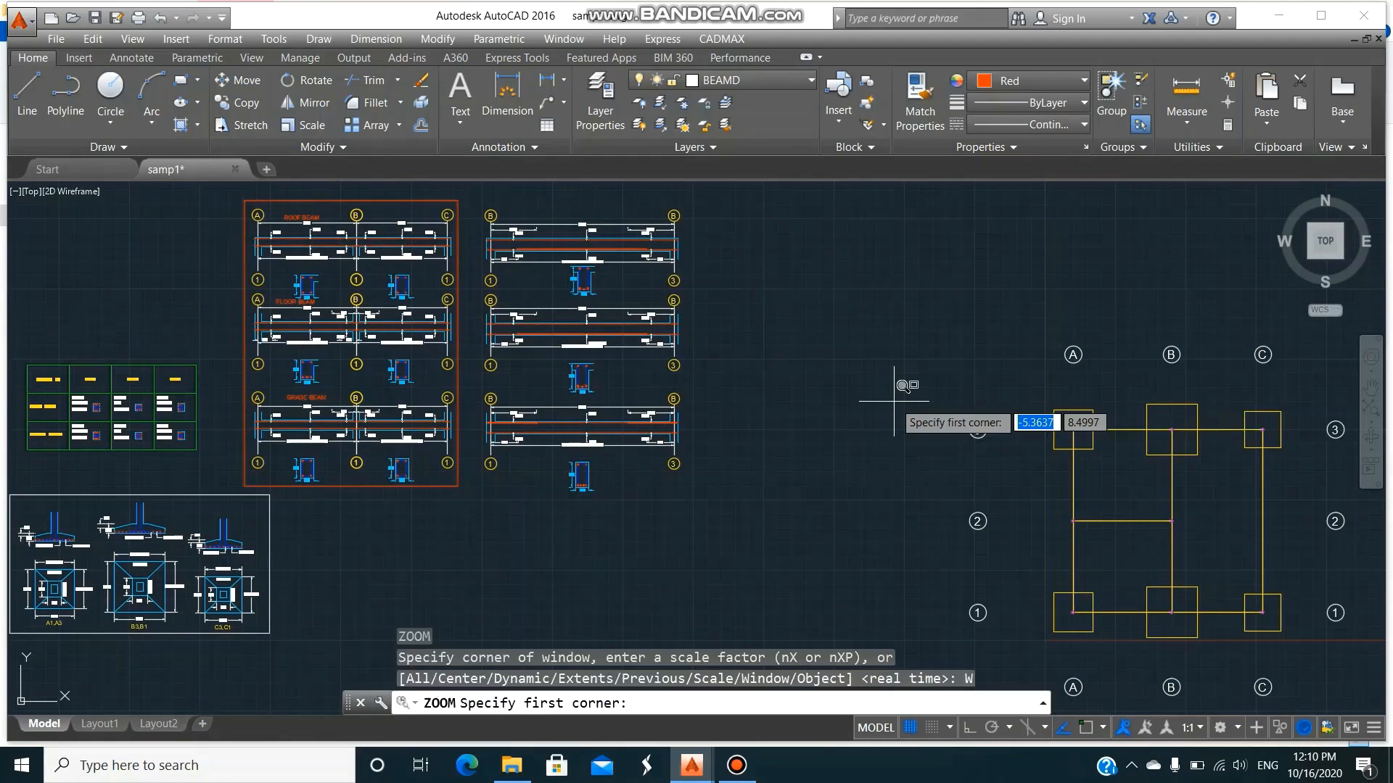
click(223, 193)
click(760, 519)
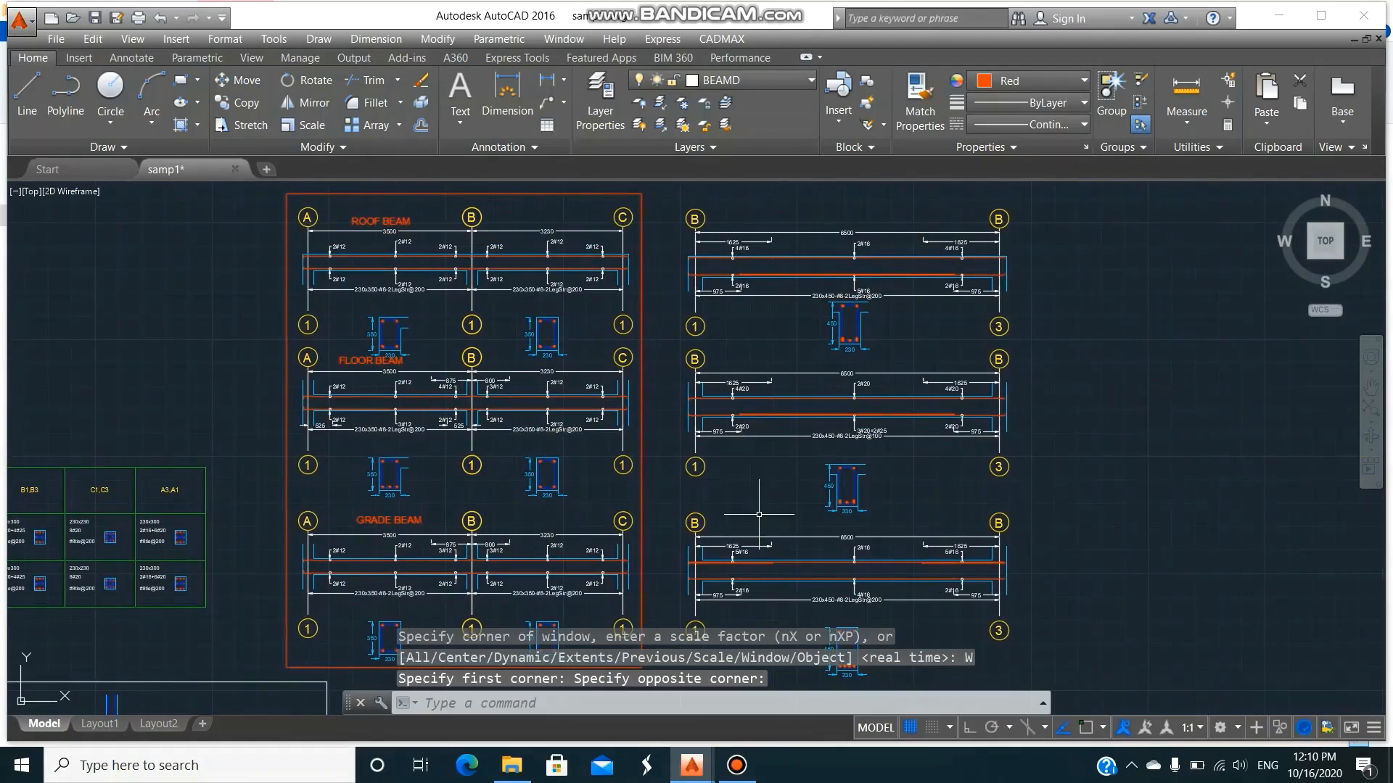
text(co)
key(Return)
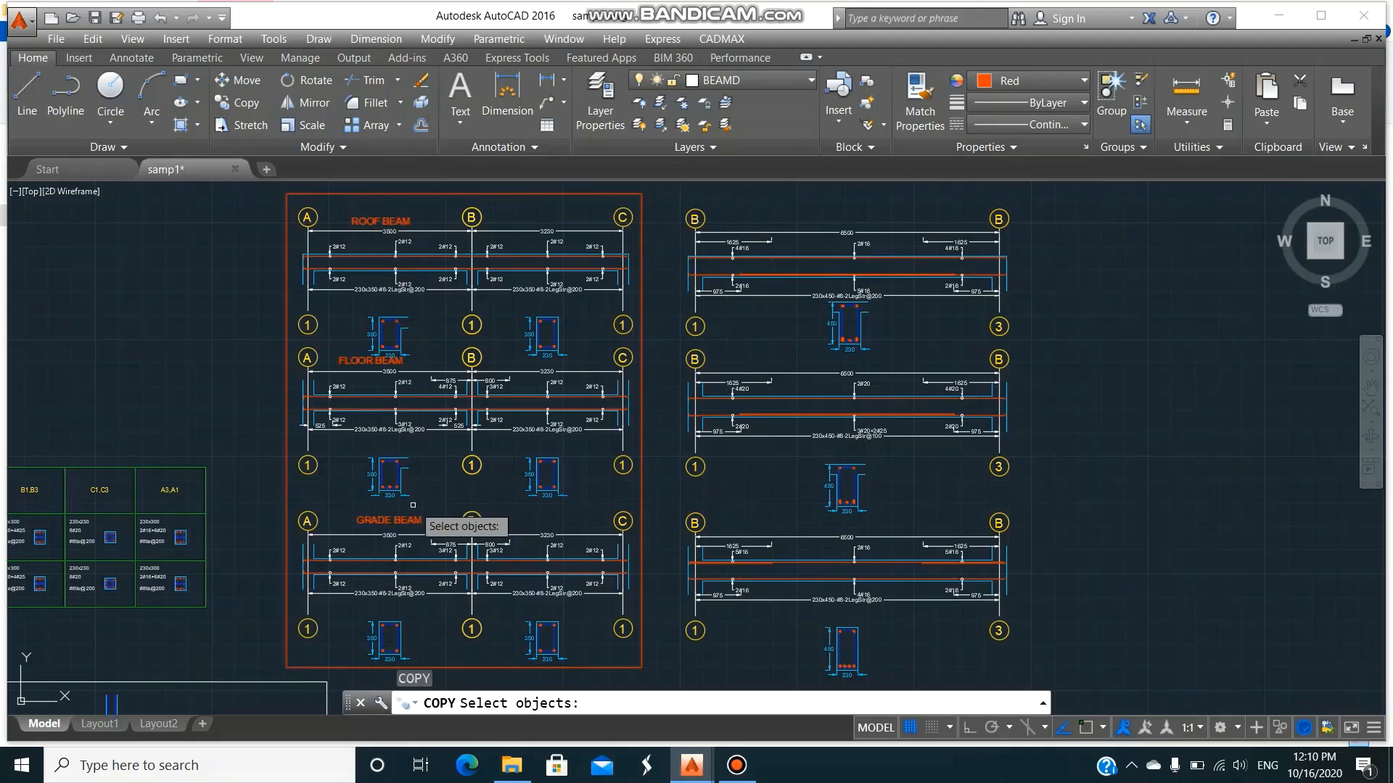
click(398, 519)
click(367, 361)
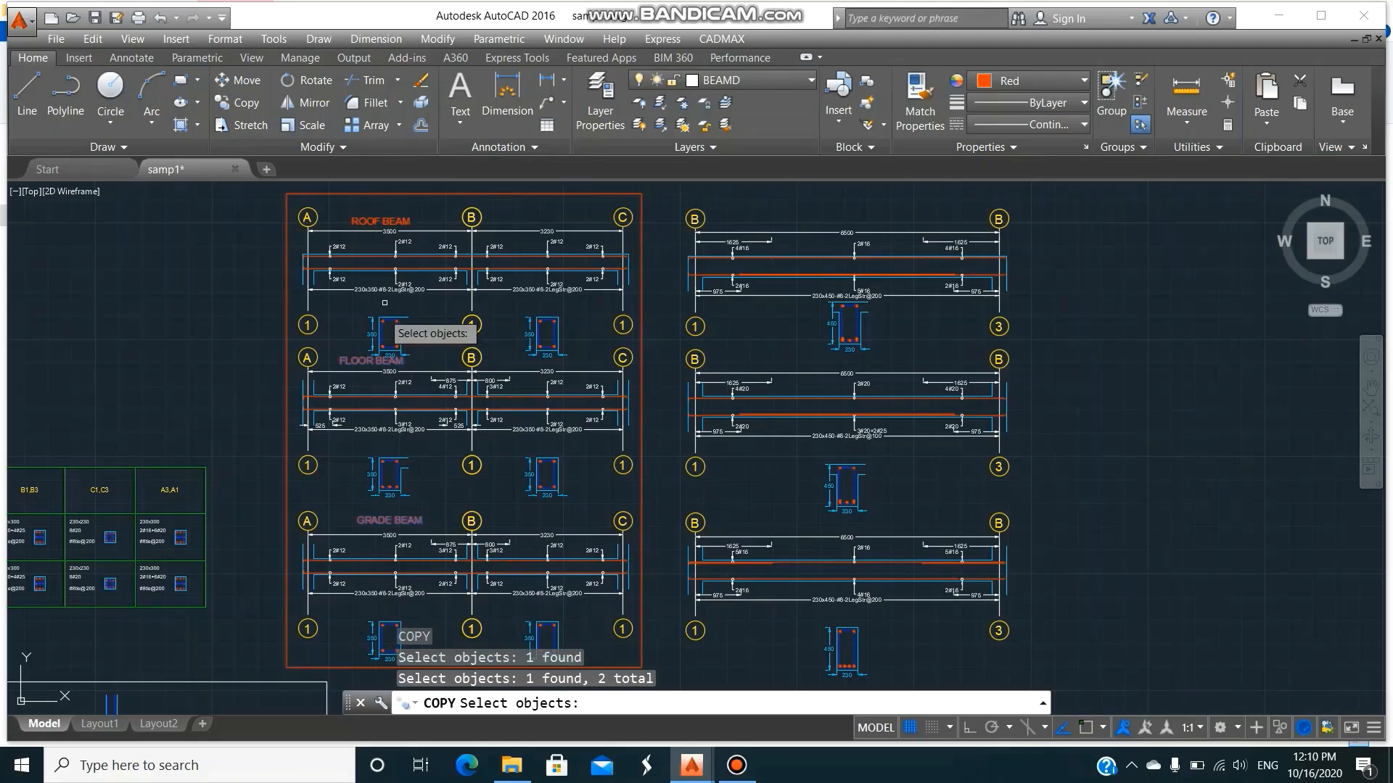
click(381, 219)
key(Return)
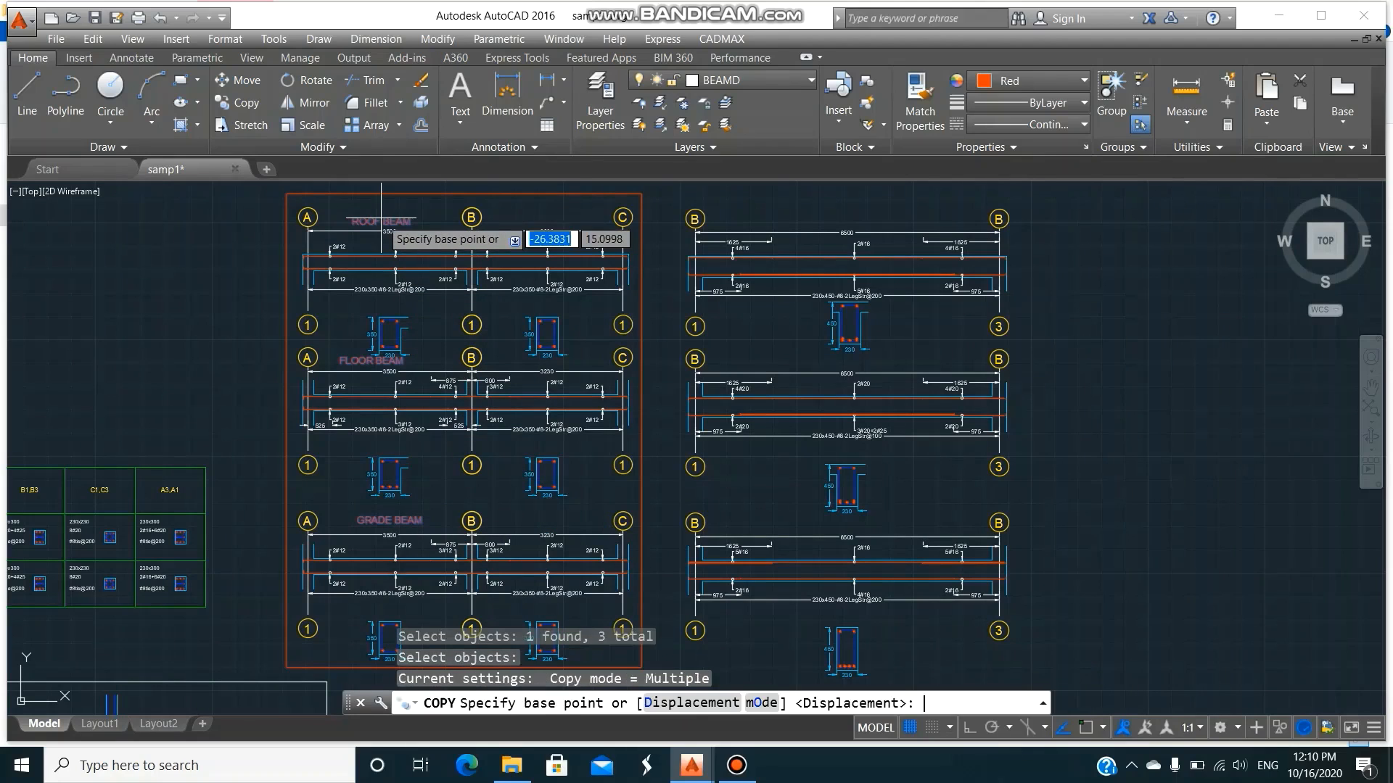
click(381, 217)
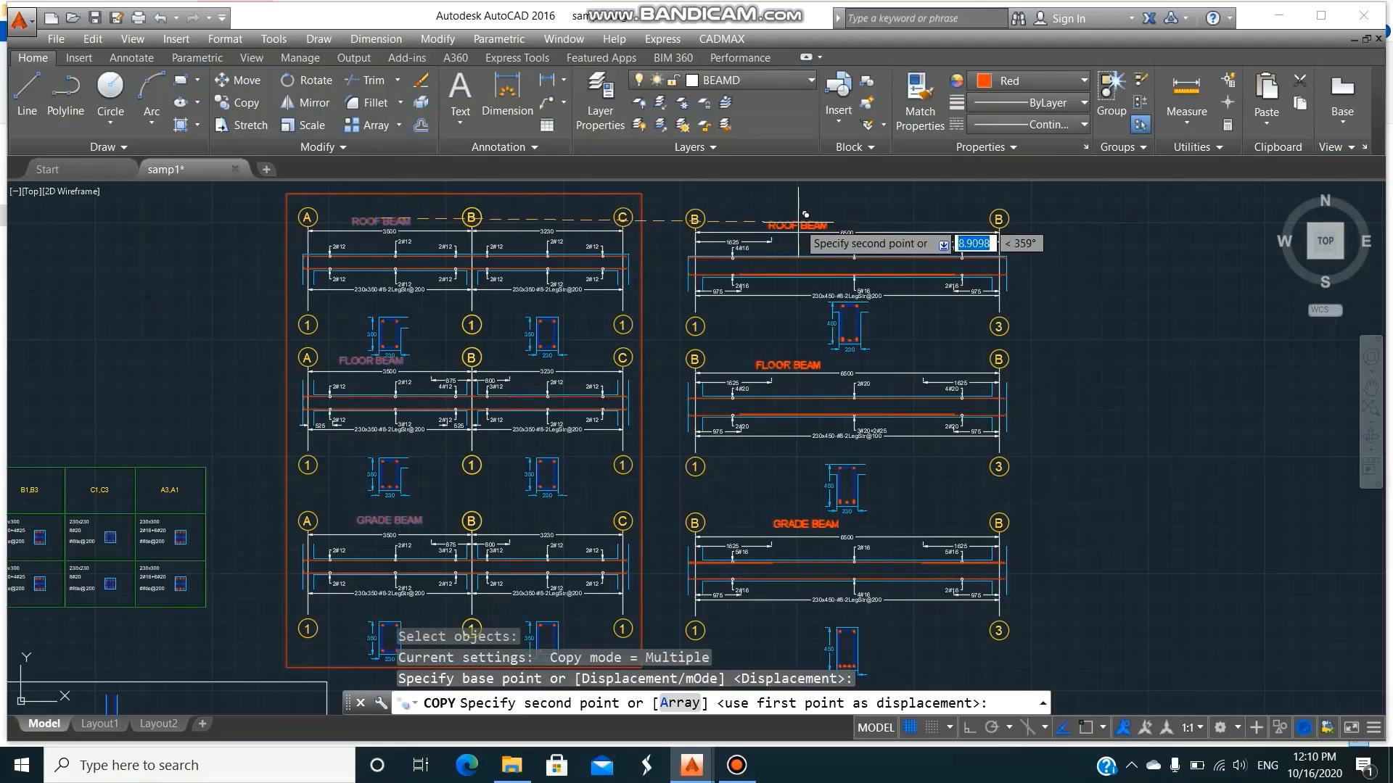
click(971, 210)
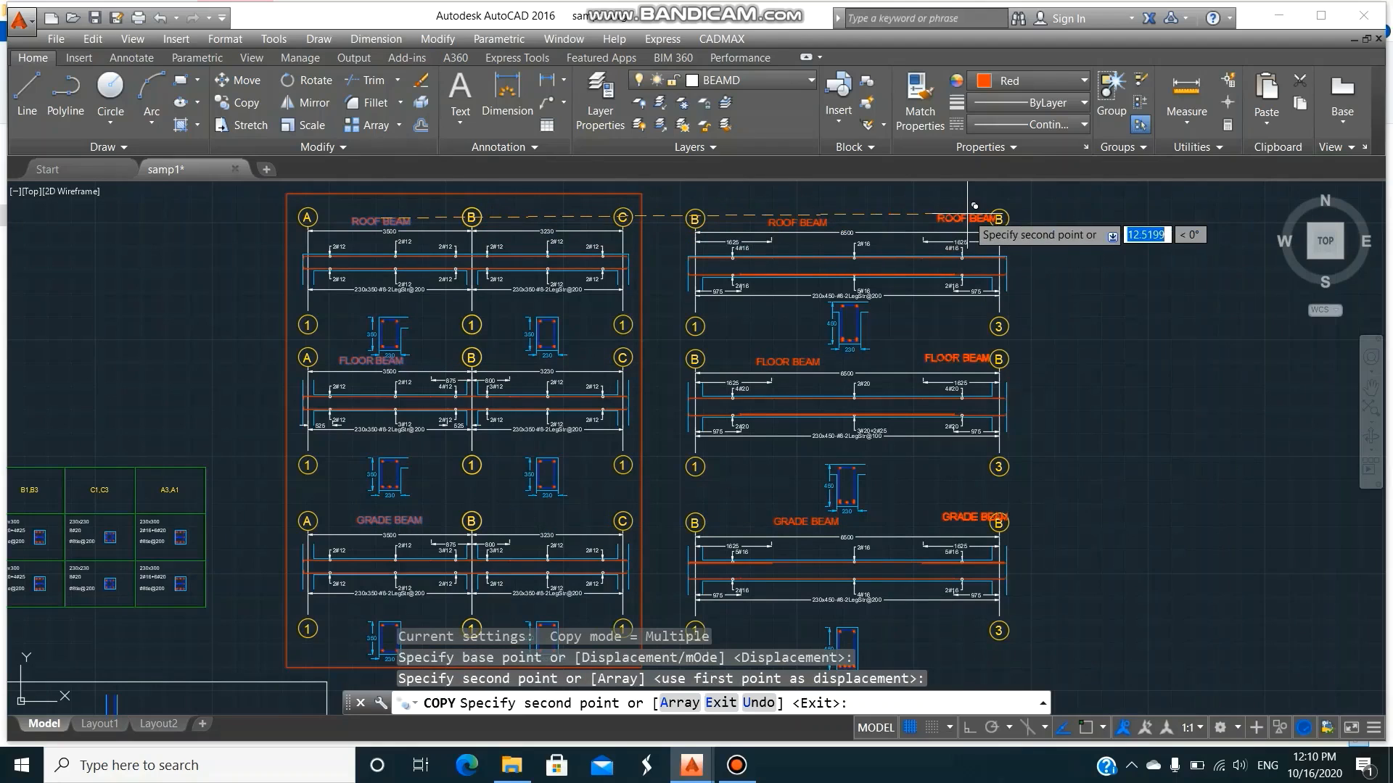
key(Return)
- Draw a rectangular border around the three titled gridline B beam details
text(rec)
key(Return)
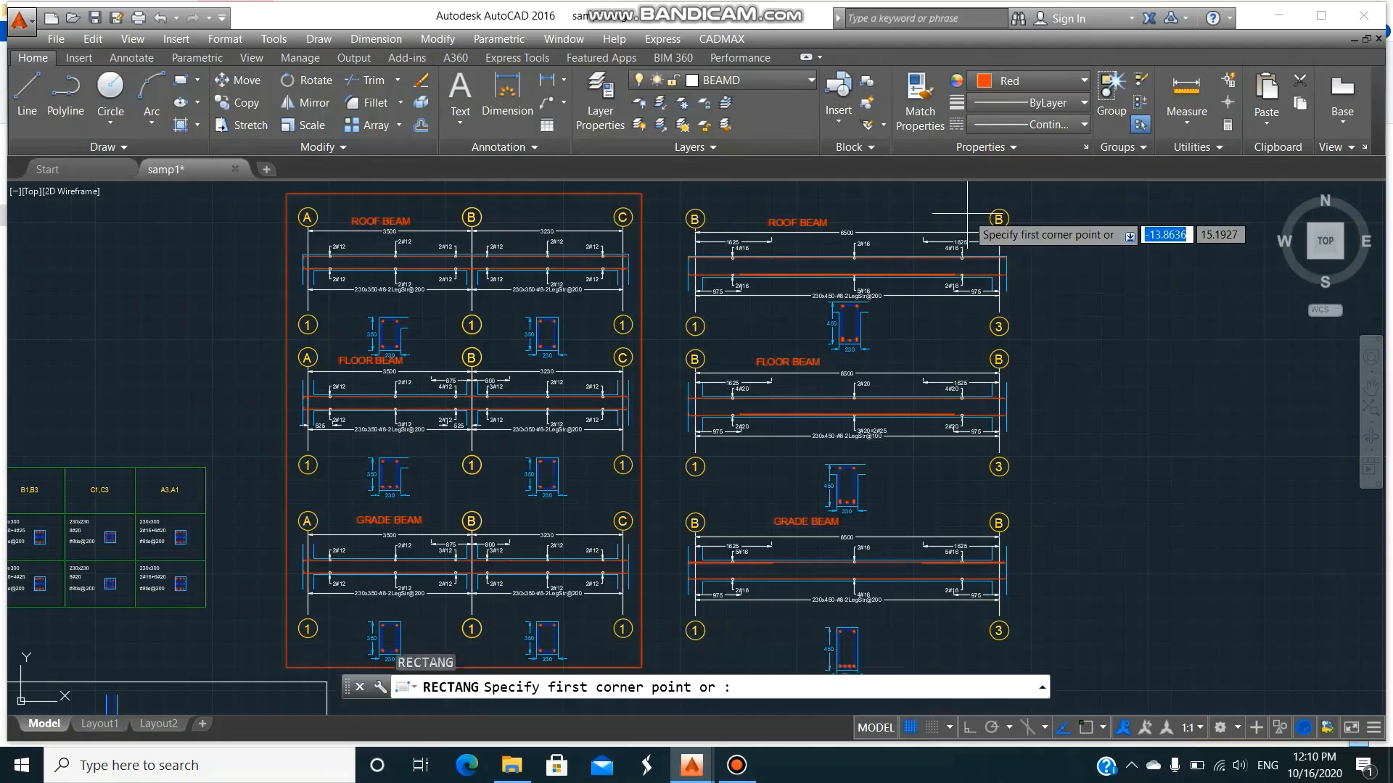
click(679, 198)
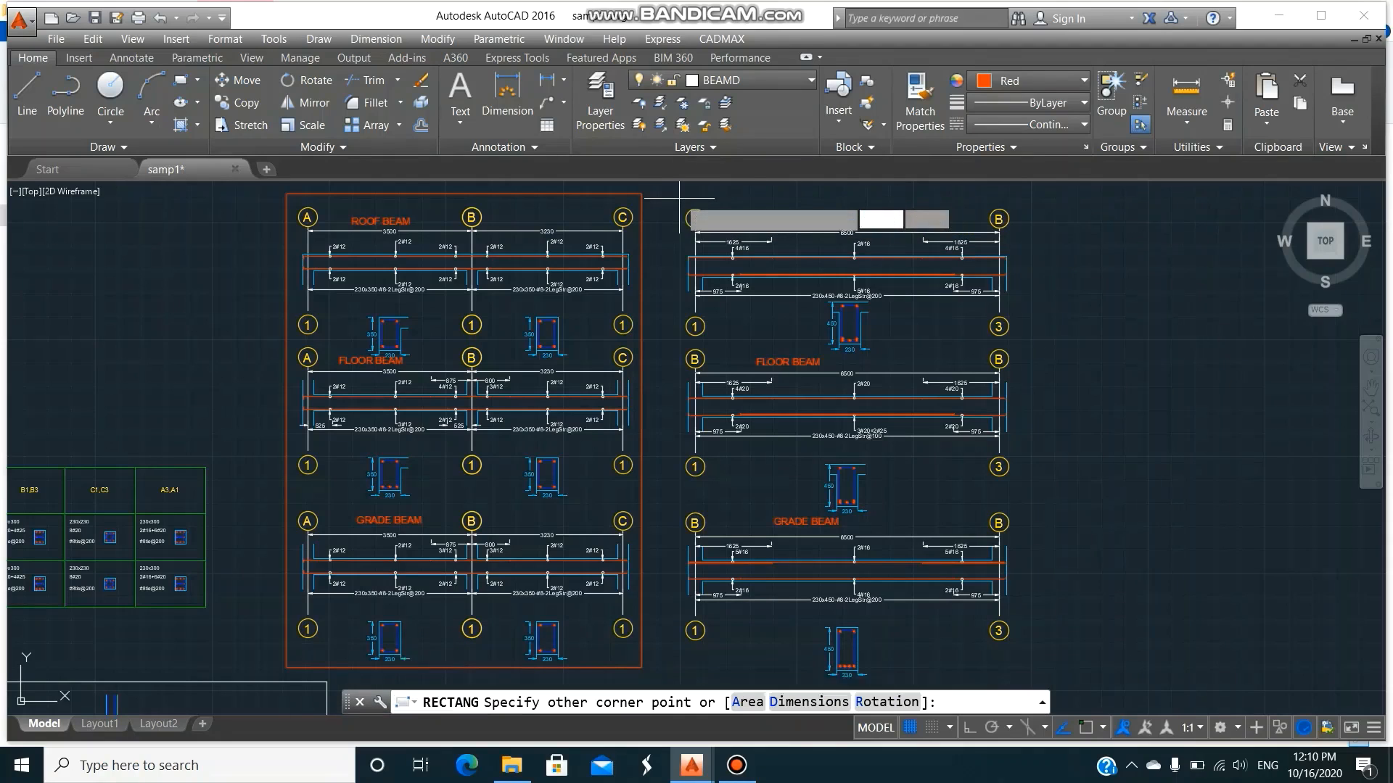
click(1026, 685)
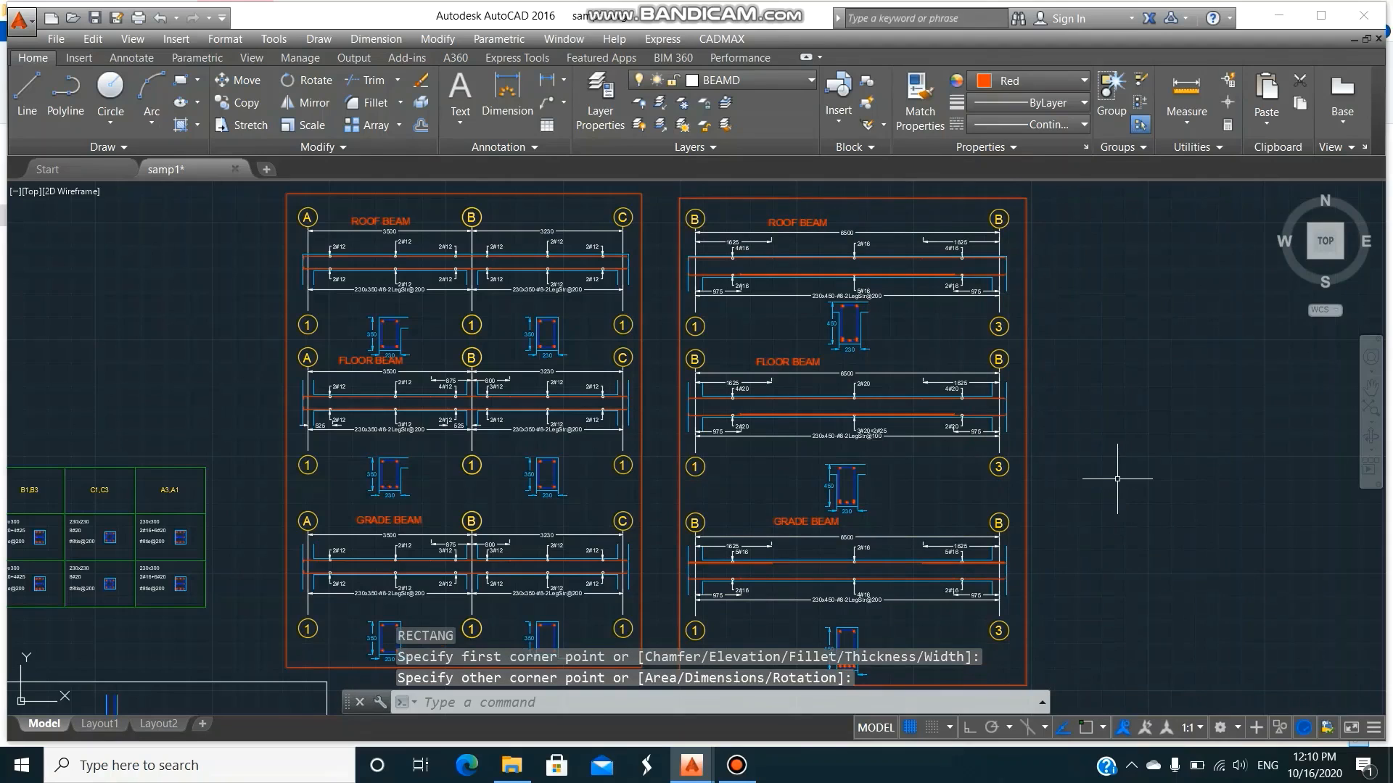
- Select the gridline C beams between gridlines 1 and 3 for detailing on layer BEAMD, from elevation 0 to 8 m
text(z)
key(Return)
text(a)
key(Return)
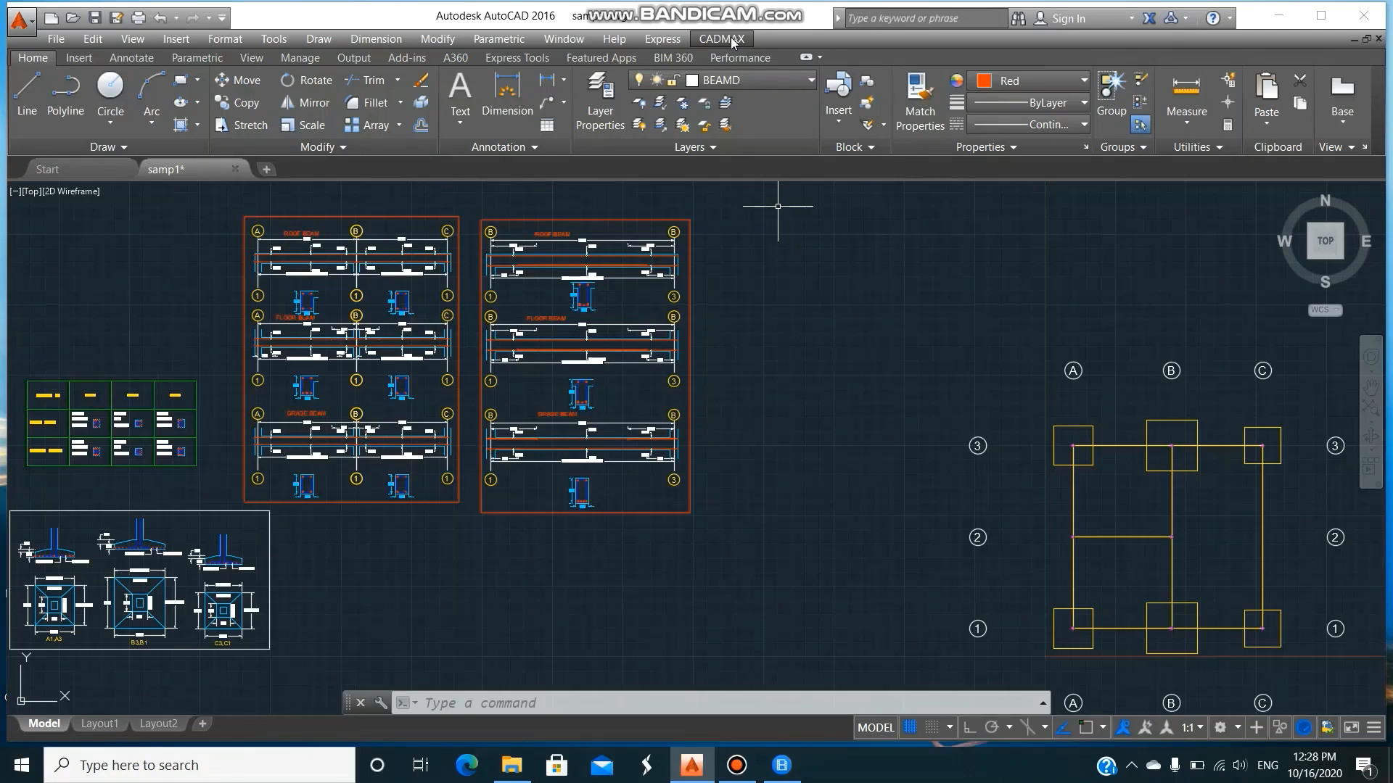
click(733, 41)
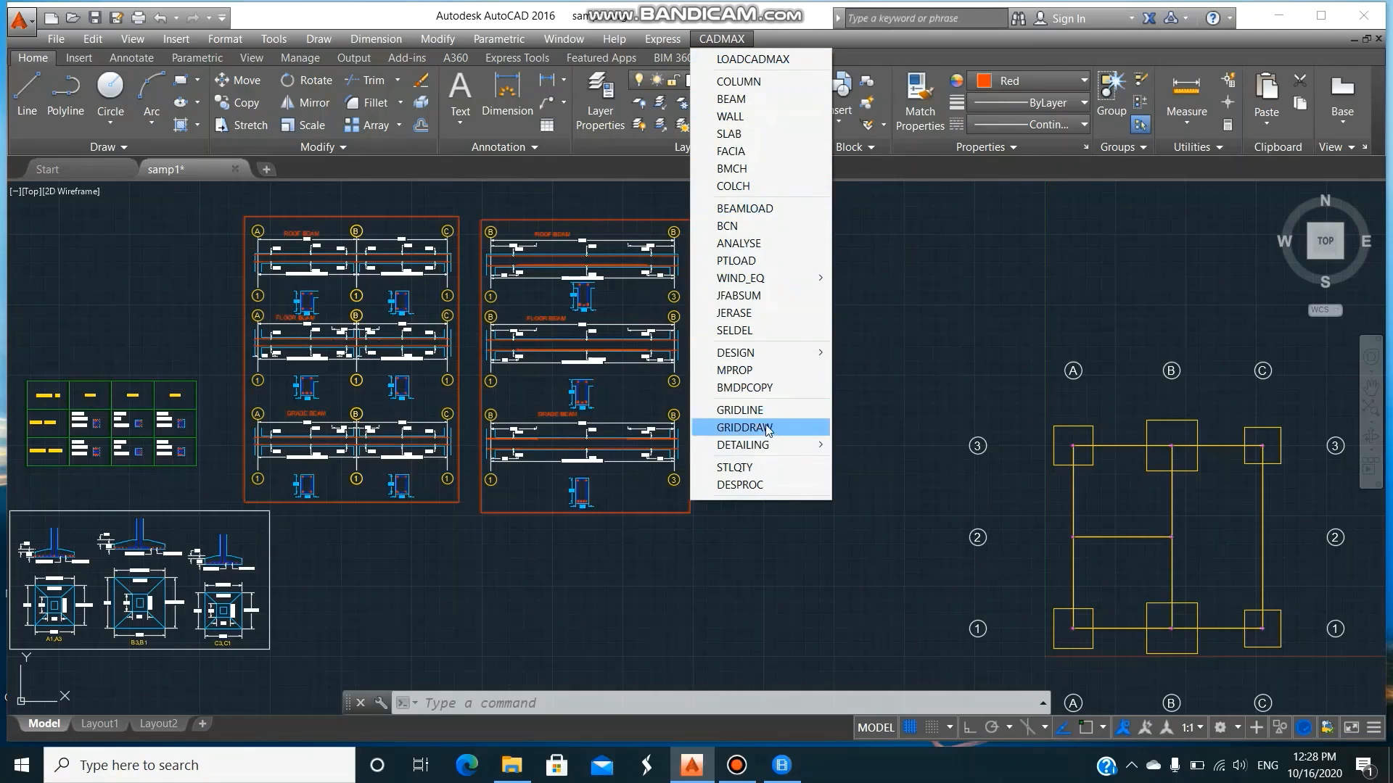
mouse_move(767, 449)
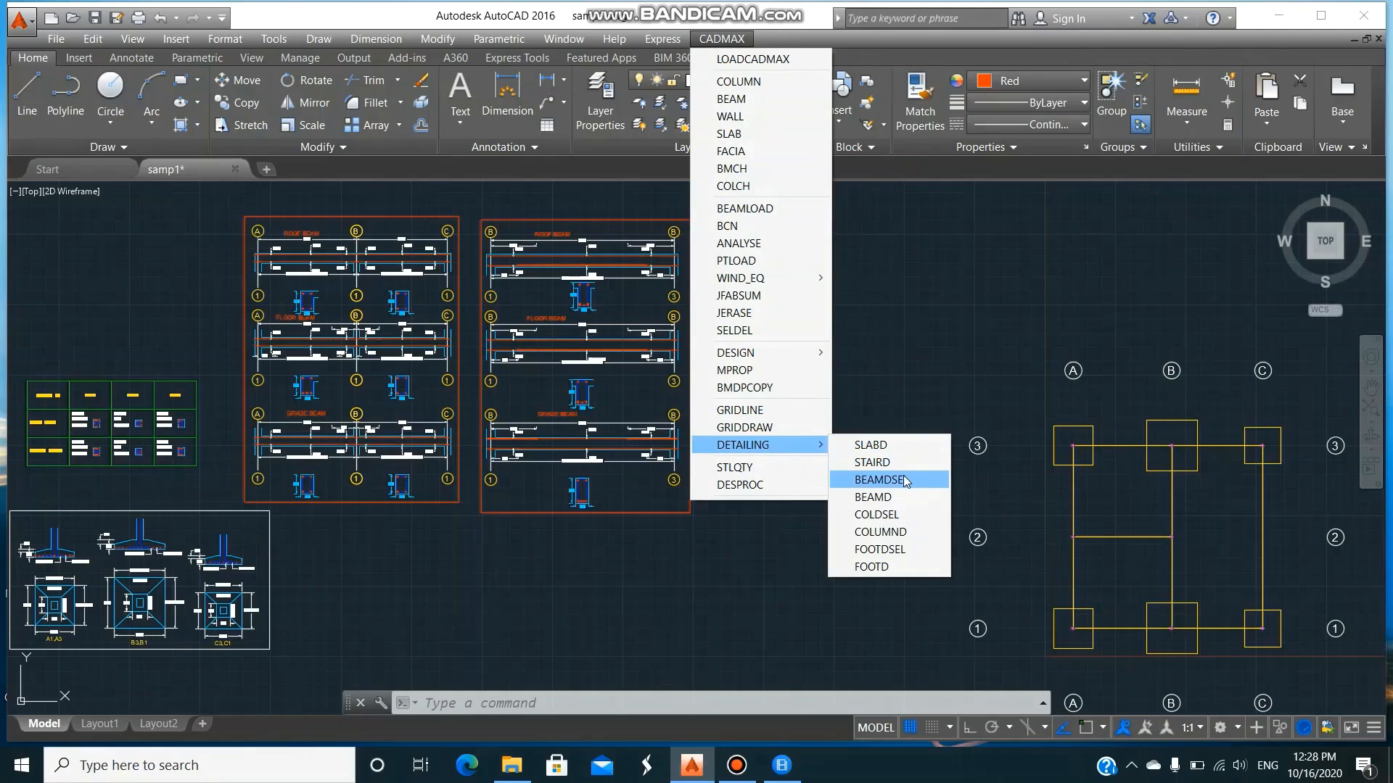
click(882, 480)
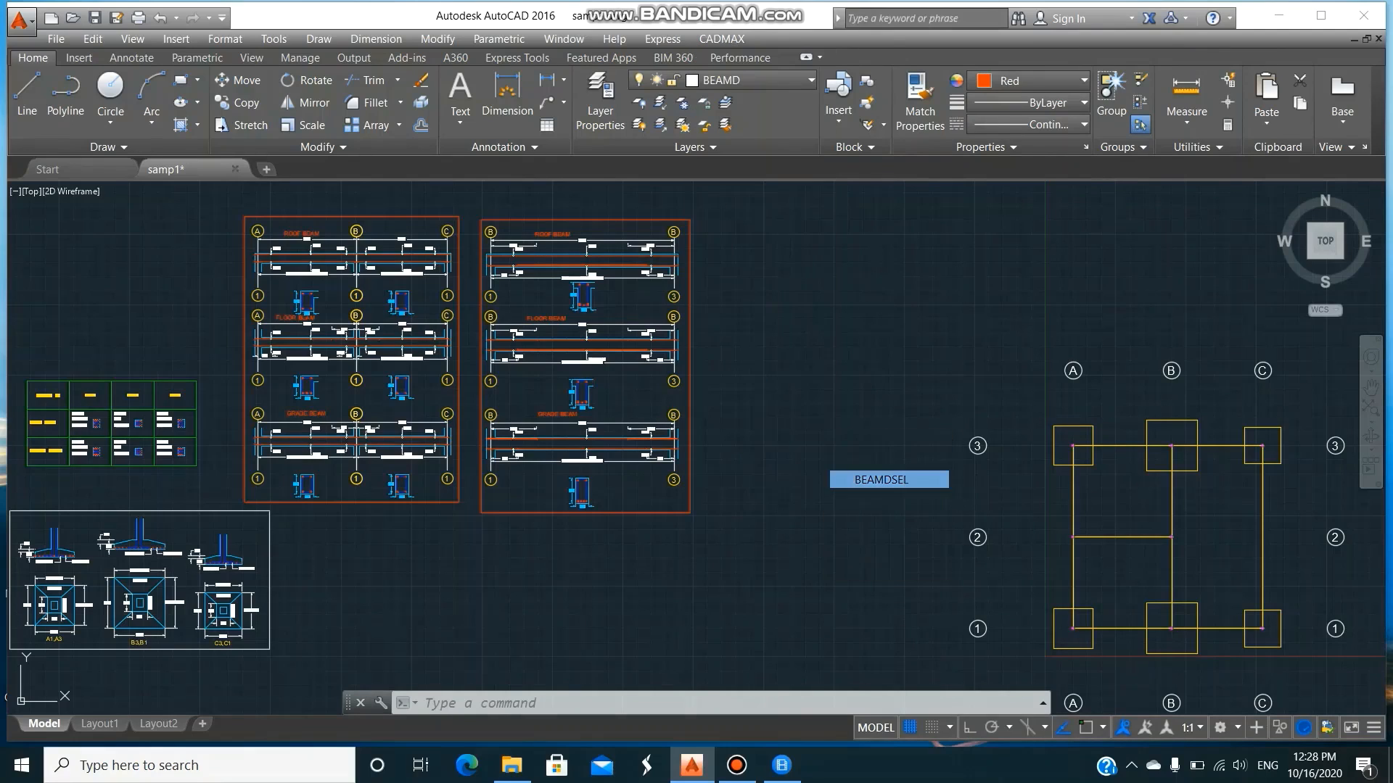
click(1257, 435)
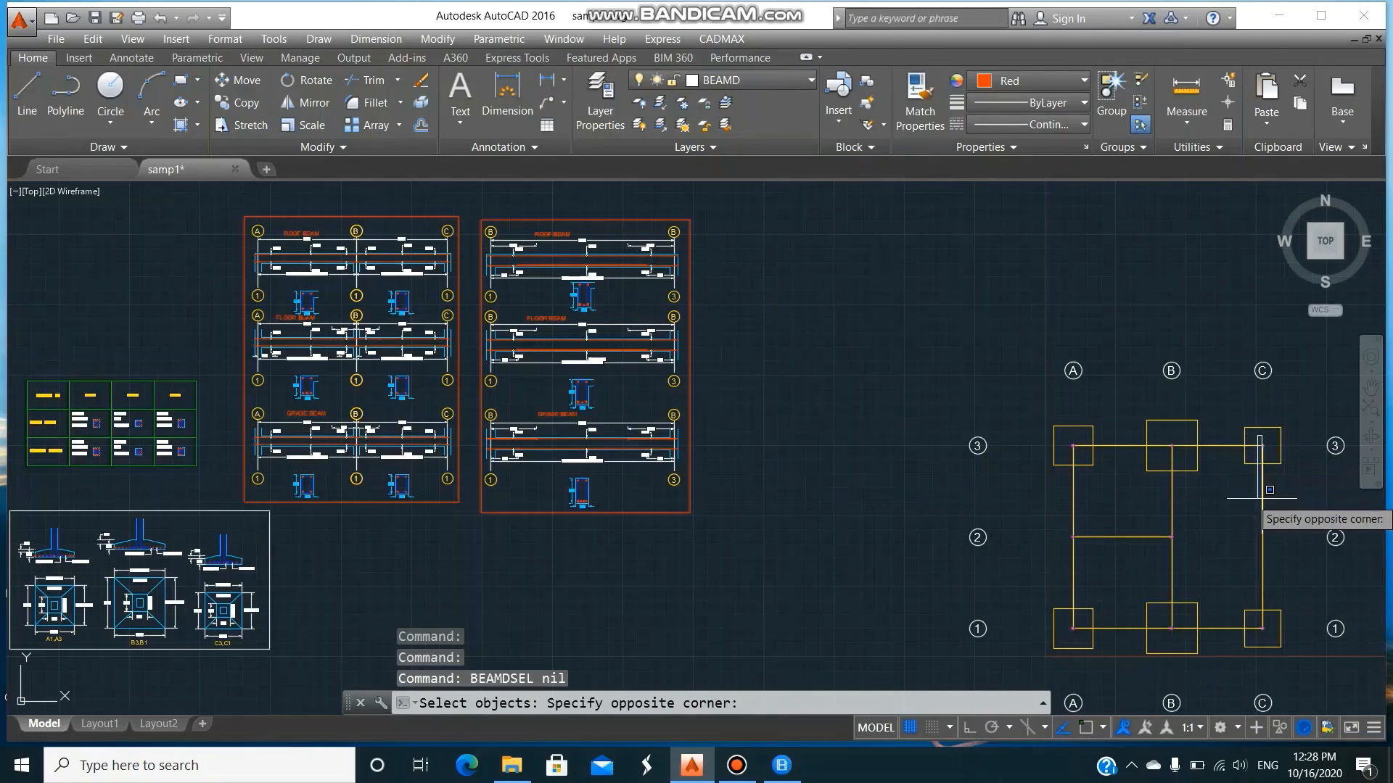
click(1274, 636)
key(Return)
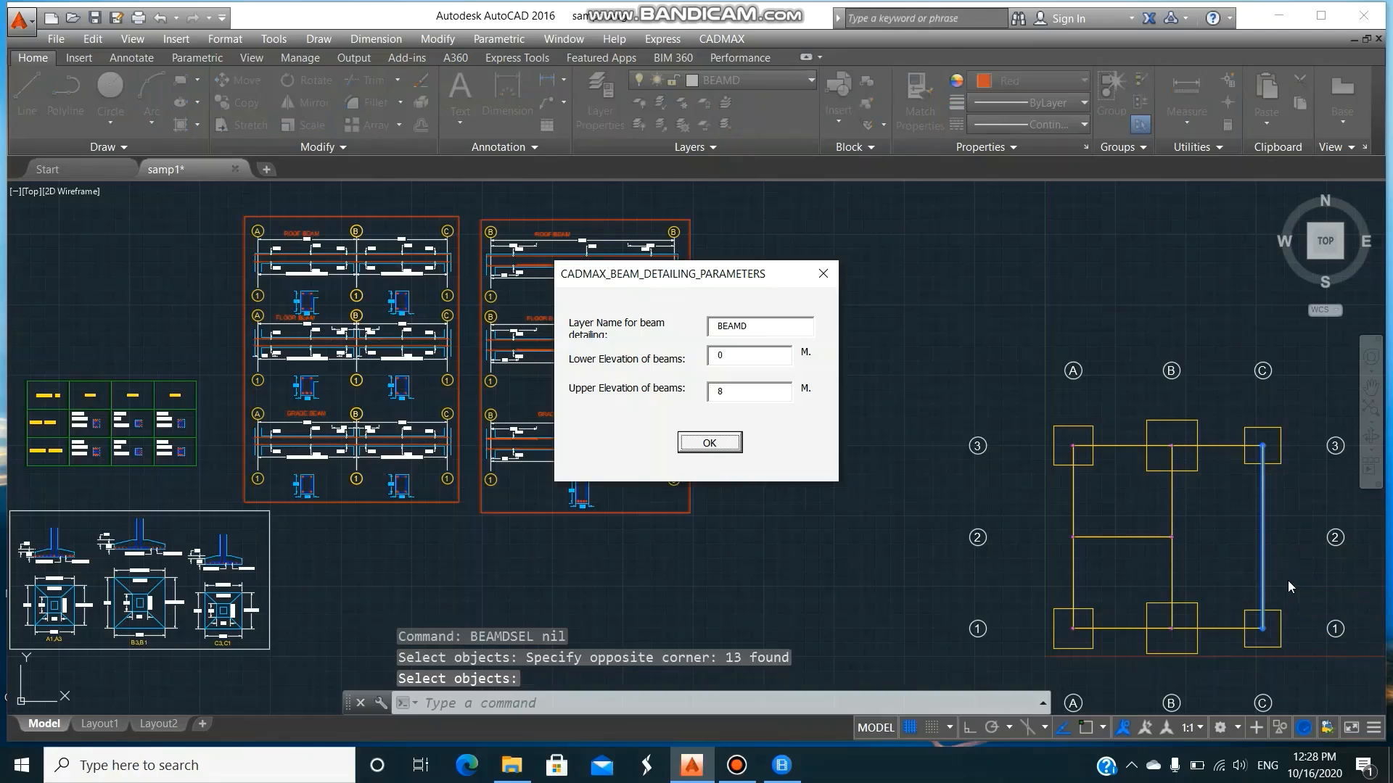
click(727, 444)
- Generate the gridline C beam details with BEAMD, starting just to the right of the framed gridline B details
click(725, 38)
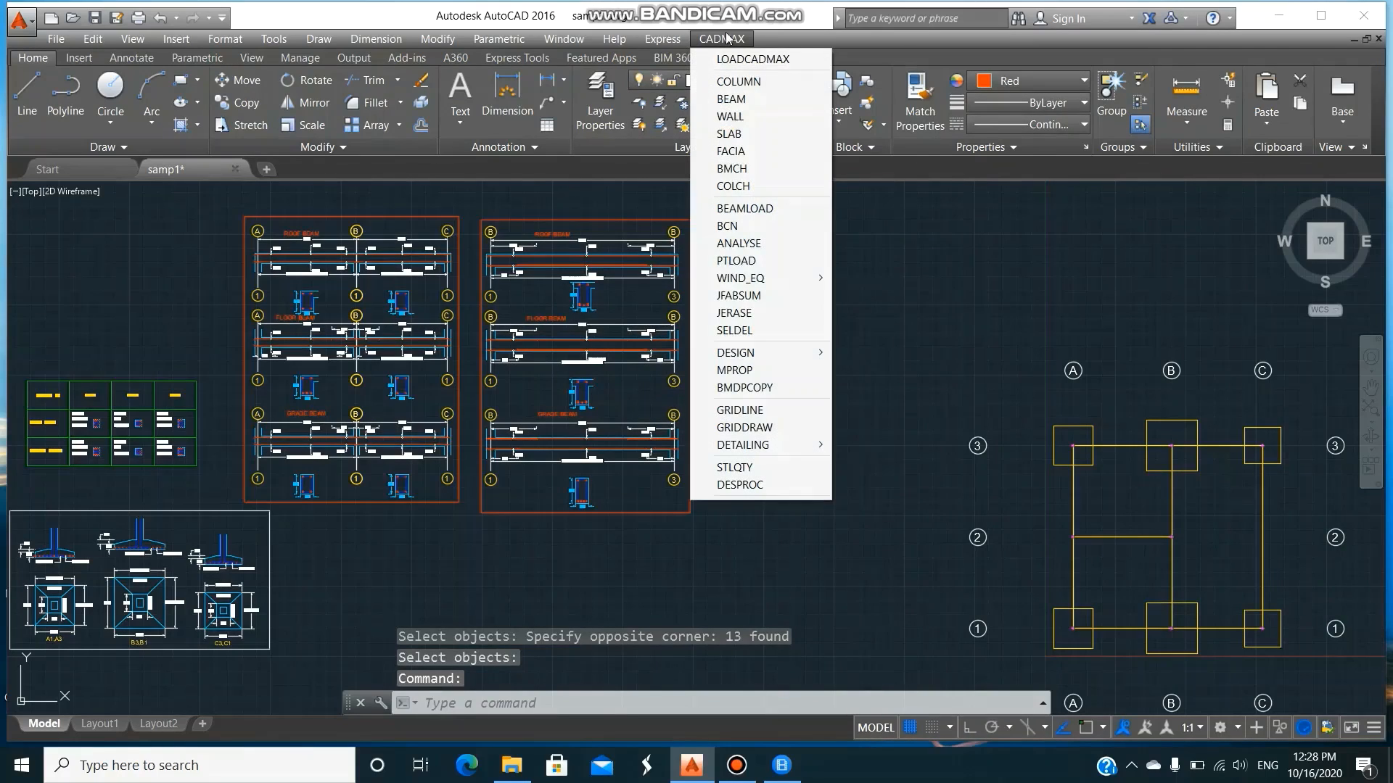
mouse_move(812, 444)
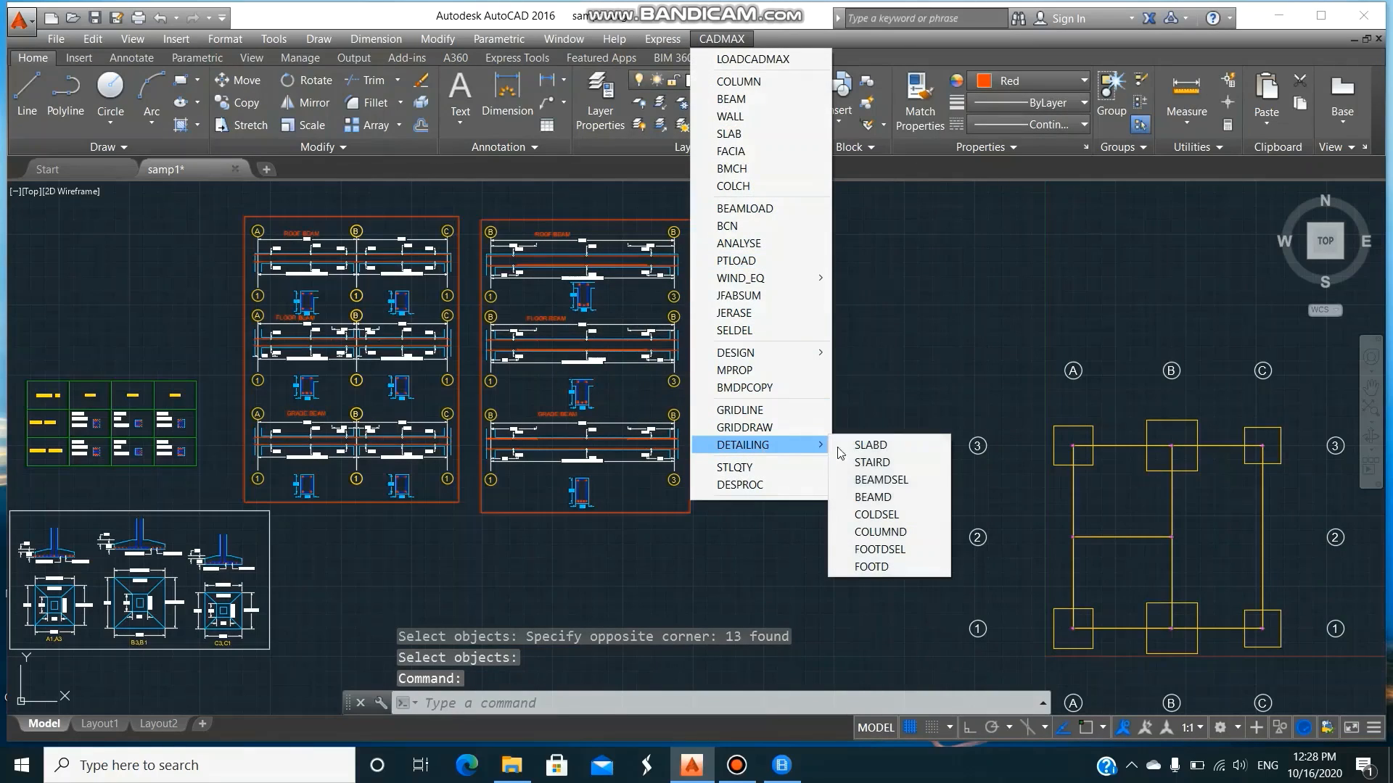
click(898, 499)
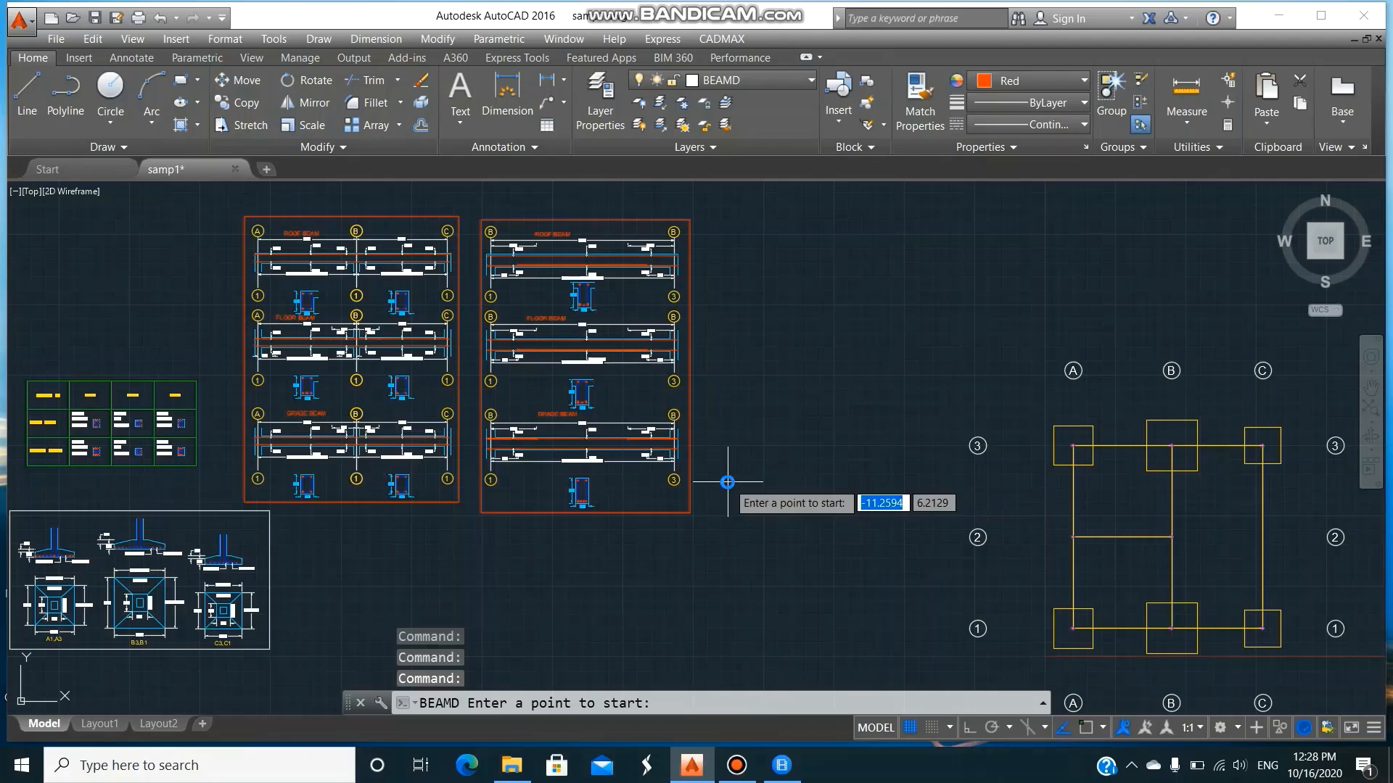
click(727, 482)
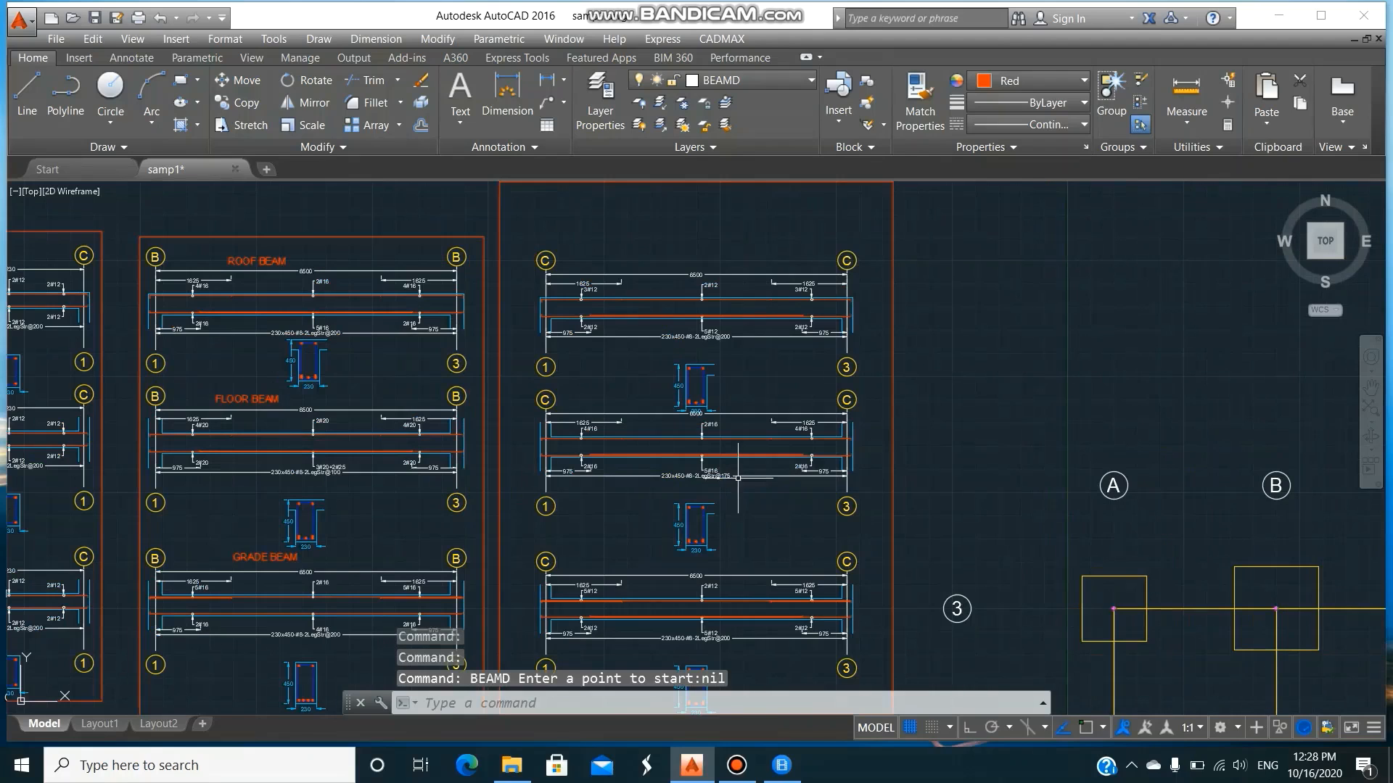
- Erase the oversized border around the new gridline C beam details
text(e)
key(Return)
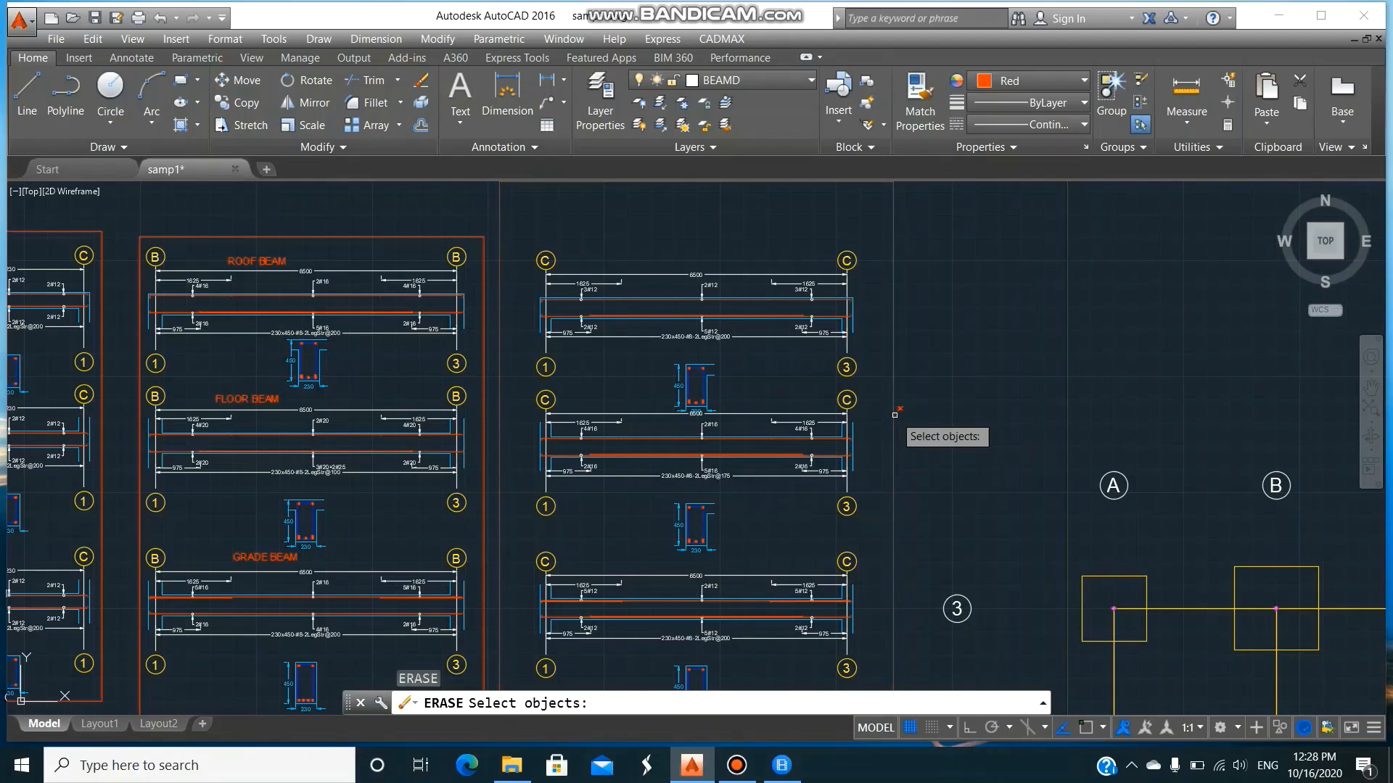
click(892, 413)
- Examine the bars, stirrups and cross-sections in the gridline C beam details, from the bottom beam upwards
text(z)
key(Return)
text(w)
key(Return)
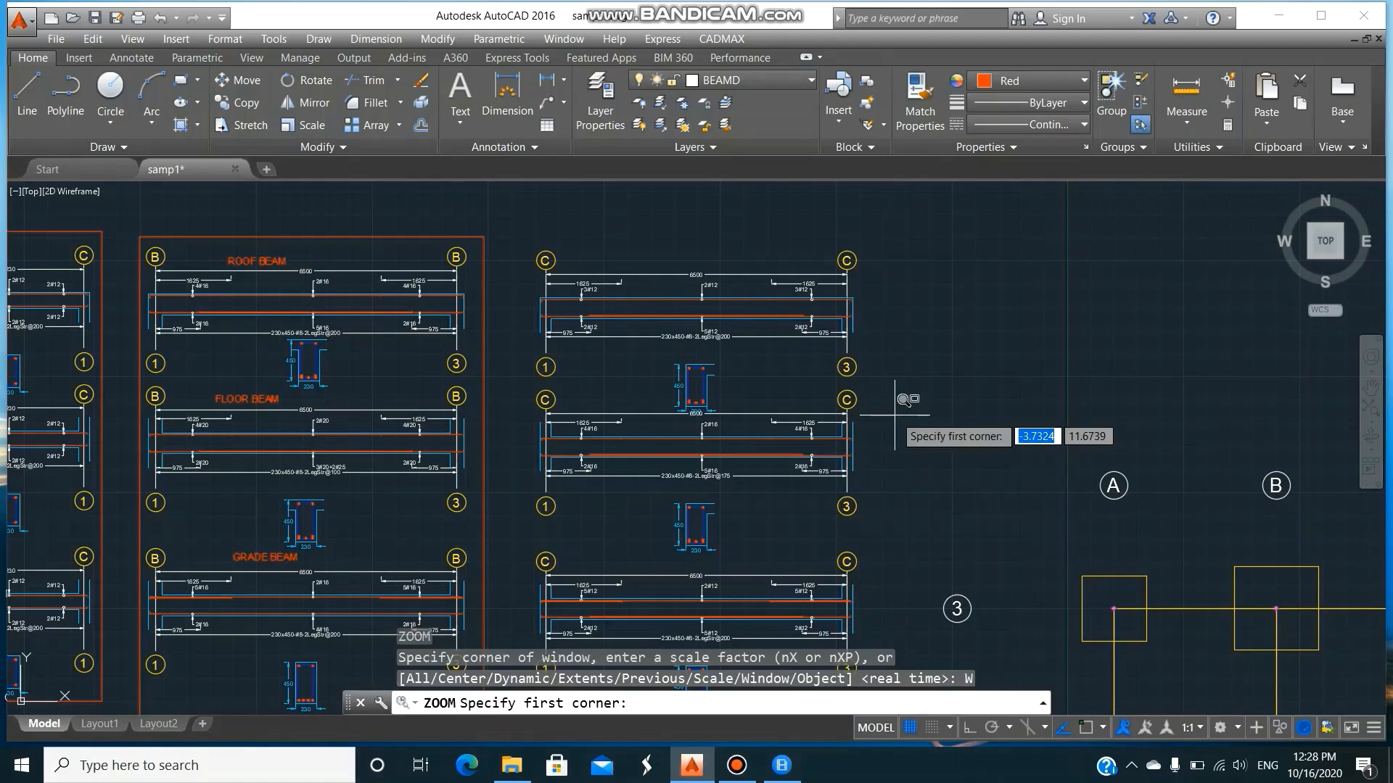
click(506, 553)
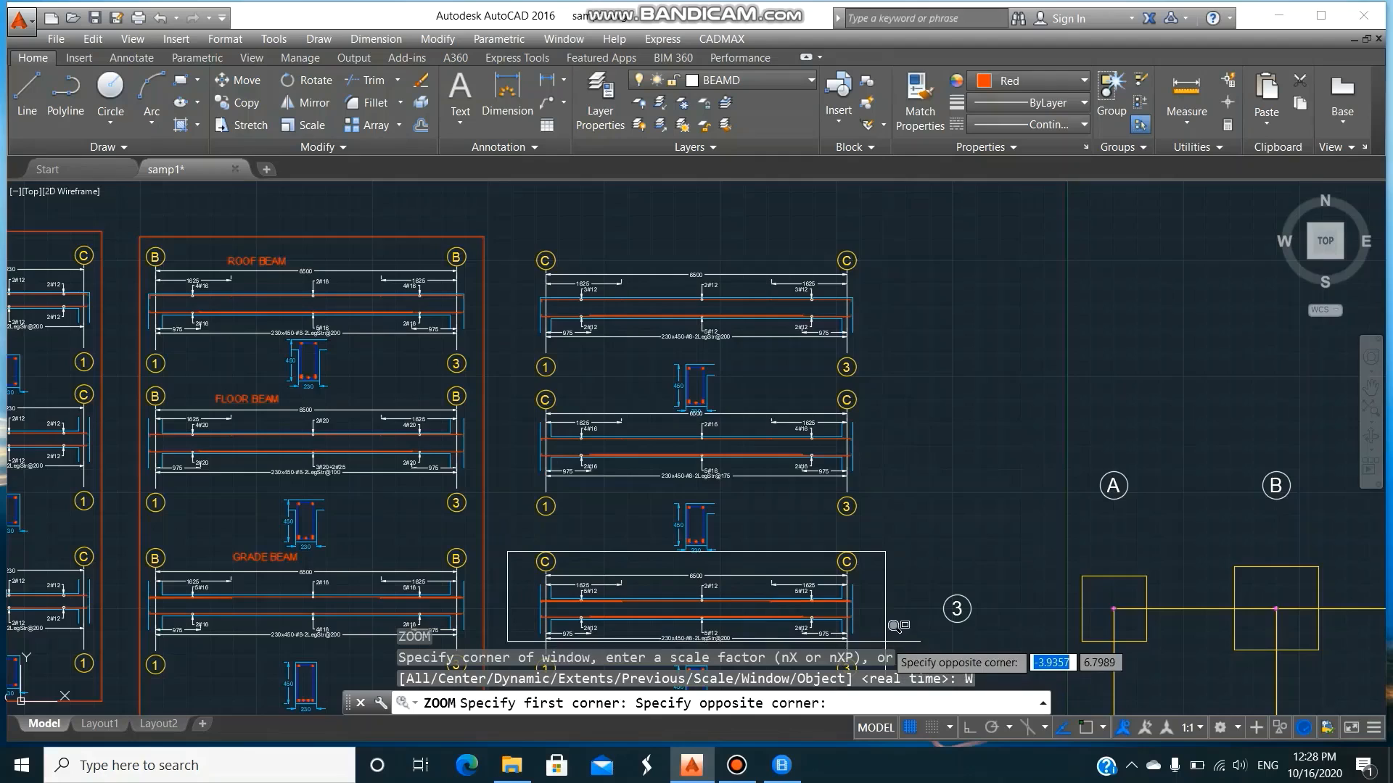
click(885, 641)
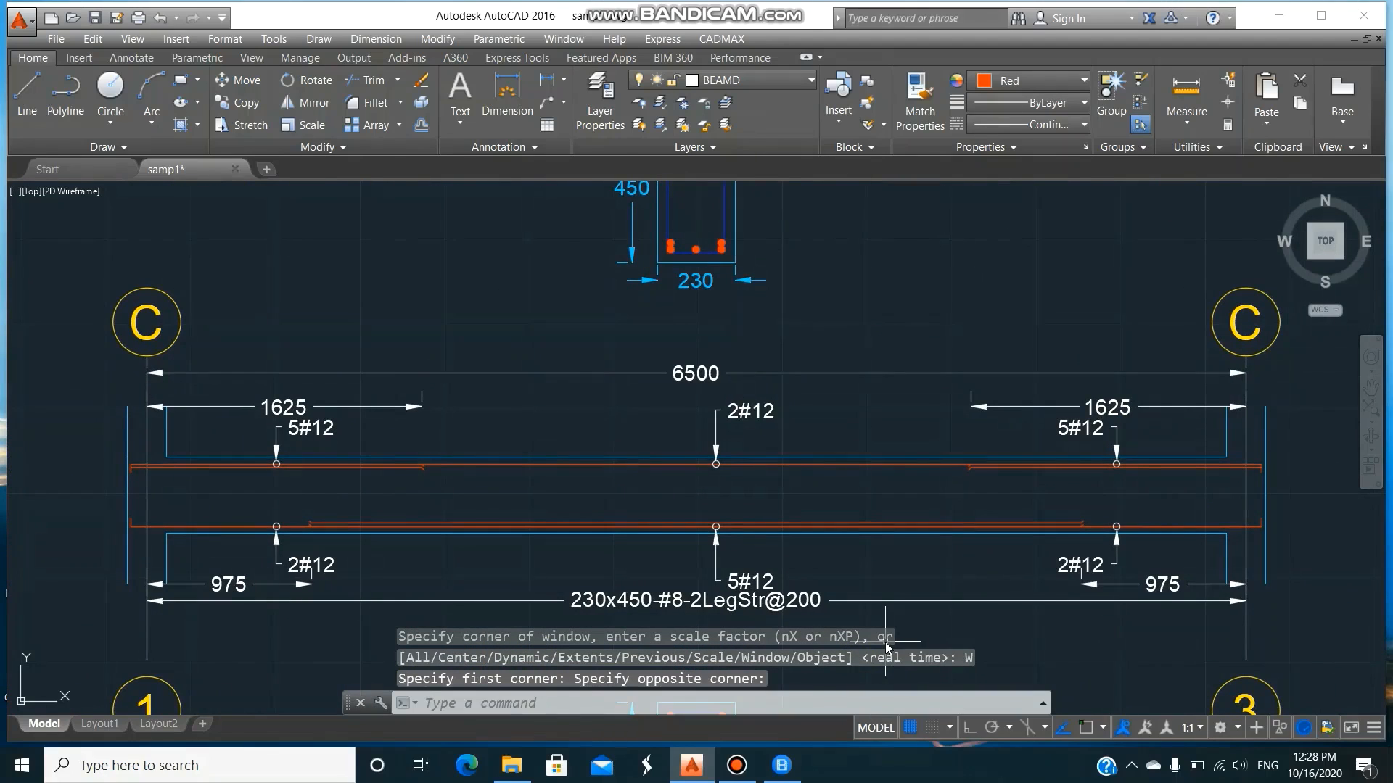
text(p)
key(Return)
drag(921, 231, 895, 568)
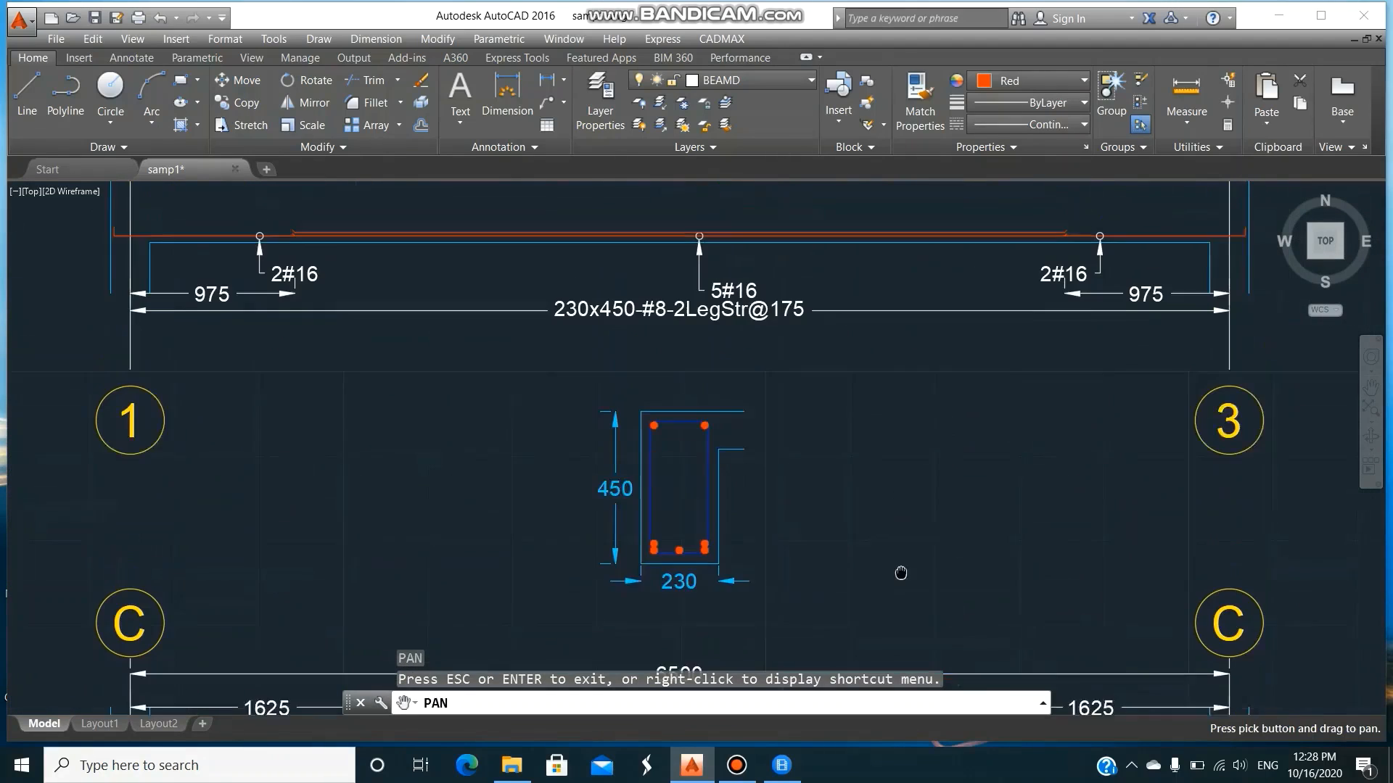
drag(879, 399, 879, 575)
drag(855, 321, 858, 569)
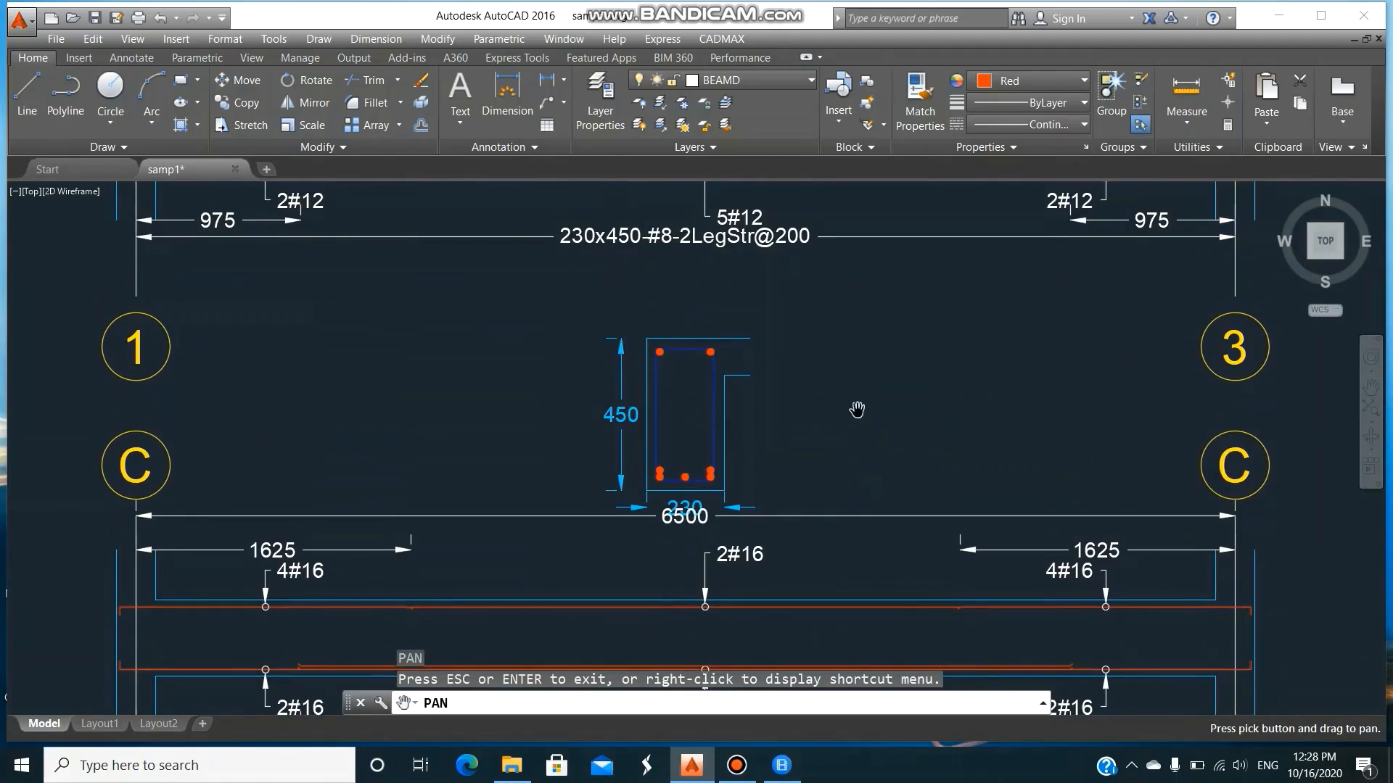
mouse_move(855, 406)
mouse_down()
mouse_move(879, 581)
mouse_move(877, 503)
mouse_up()
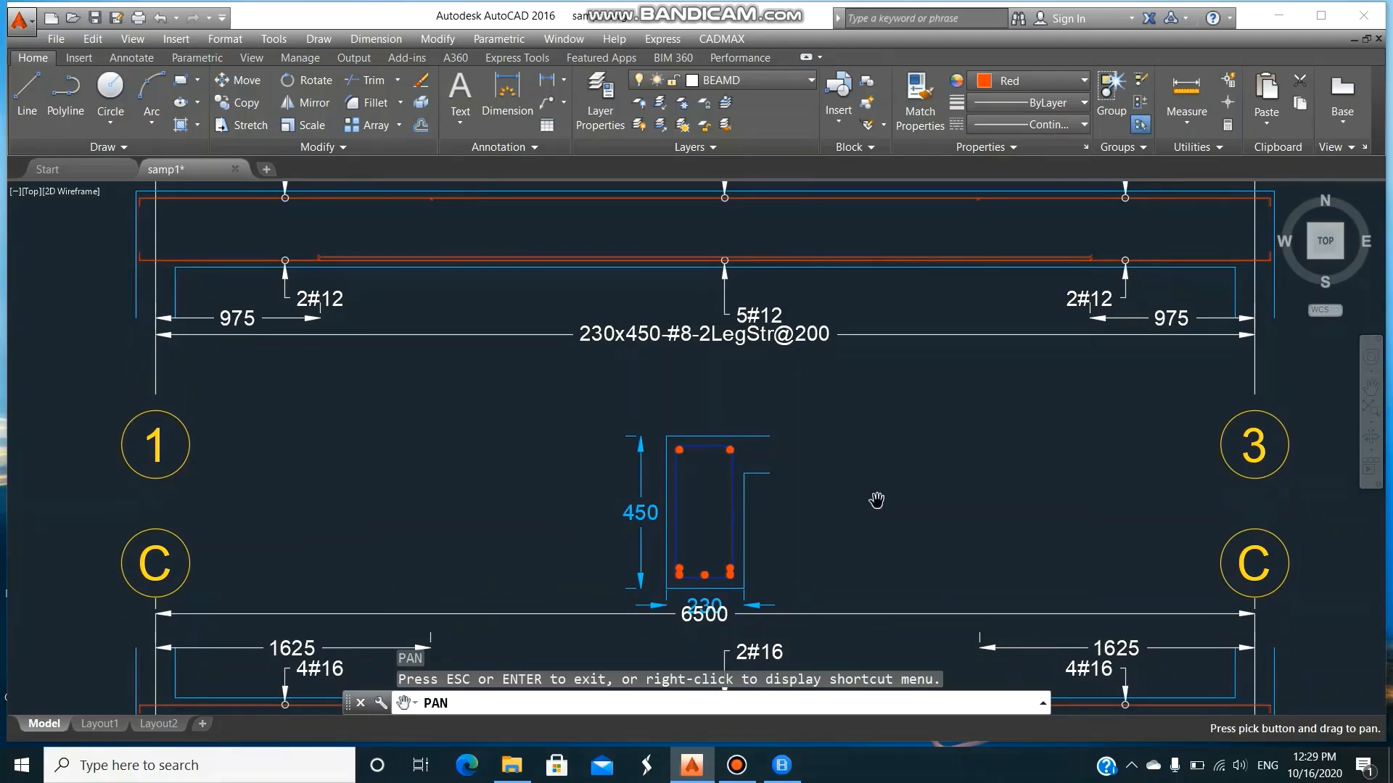
key(Escape)
- Move the top gridline C beam's cross-section up, clear of the middle beam's 6500 dimension
text(m)
key(Return)
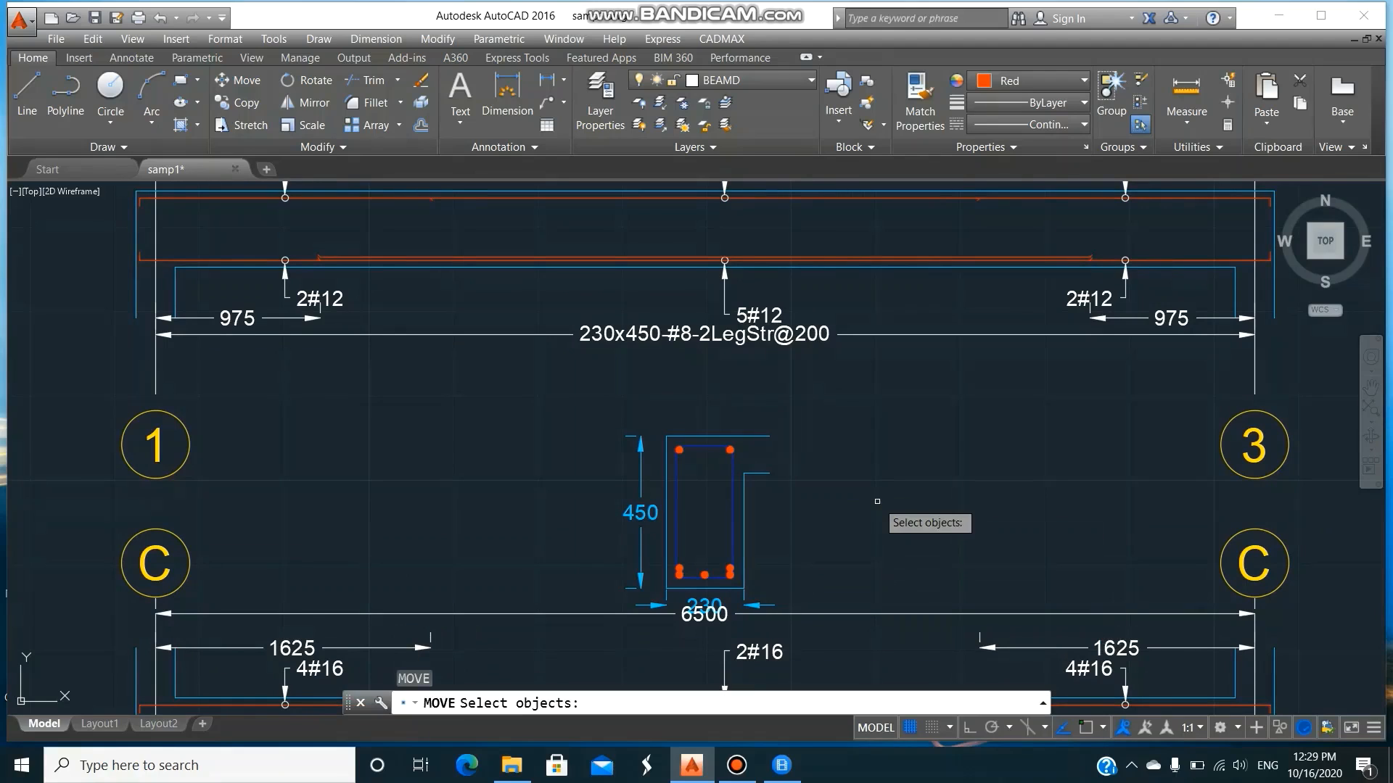
click(593, 400)
click(815, 616)
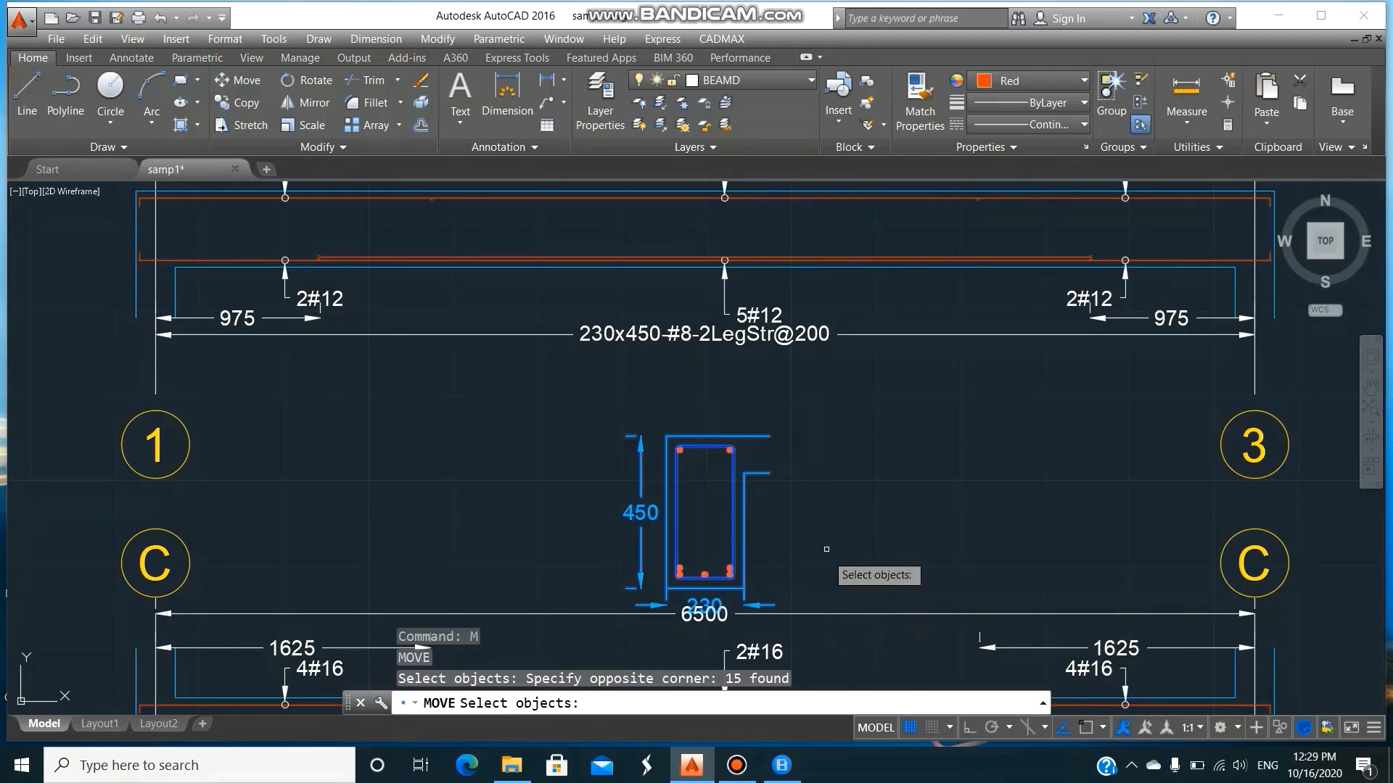
key(Return)
click(824, 533)
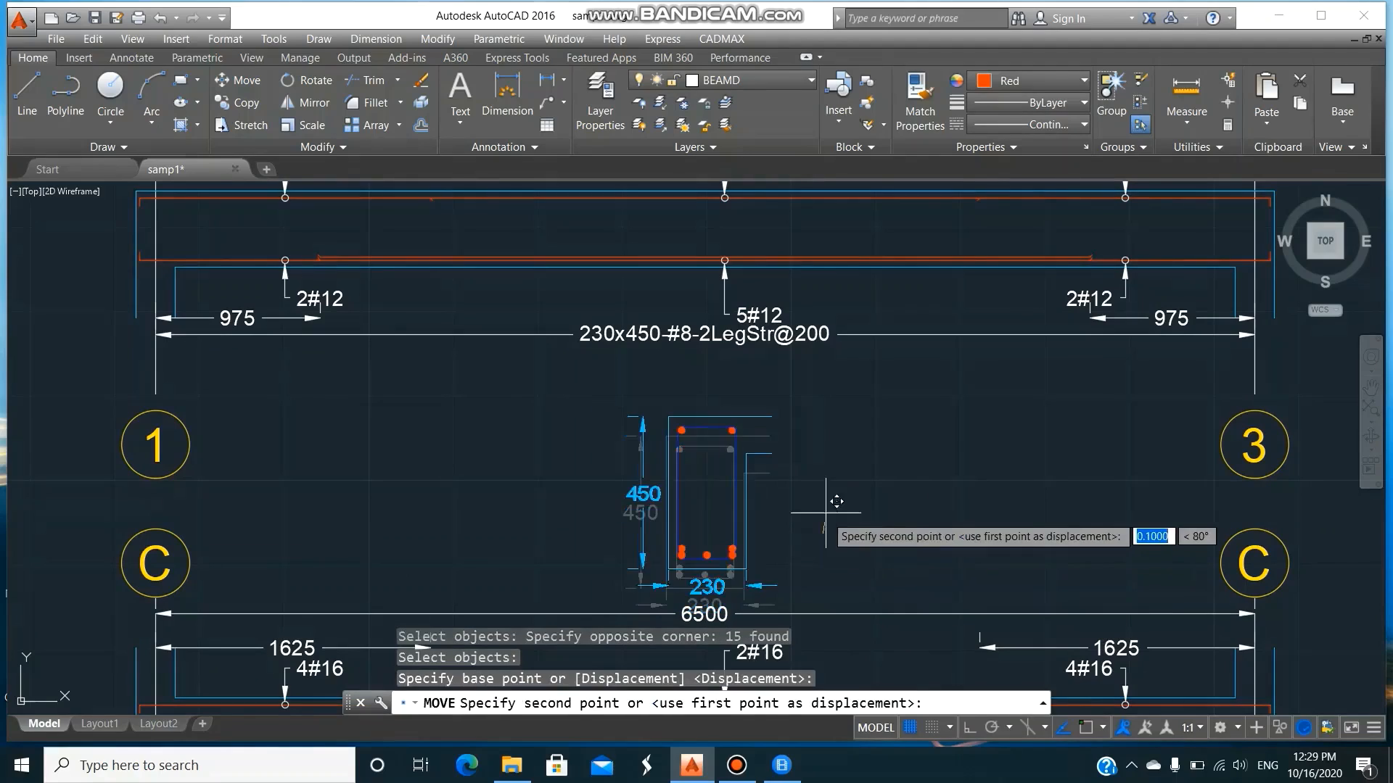
click(824, 453)
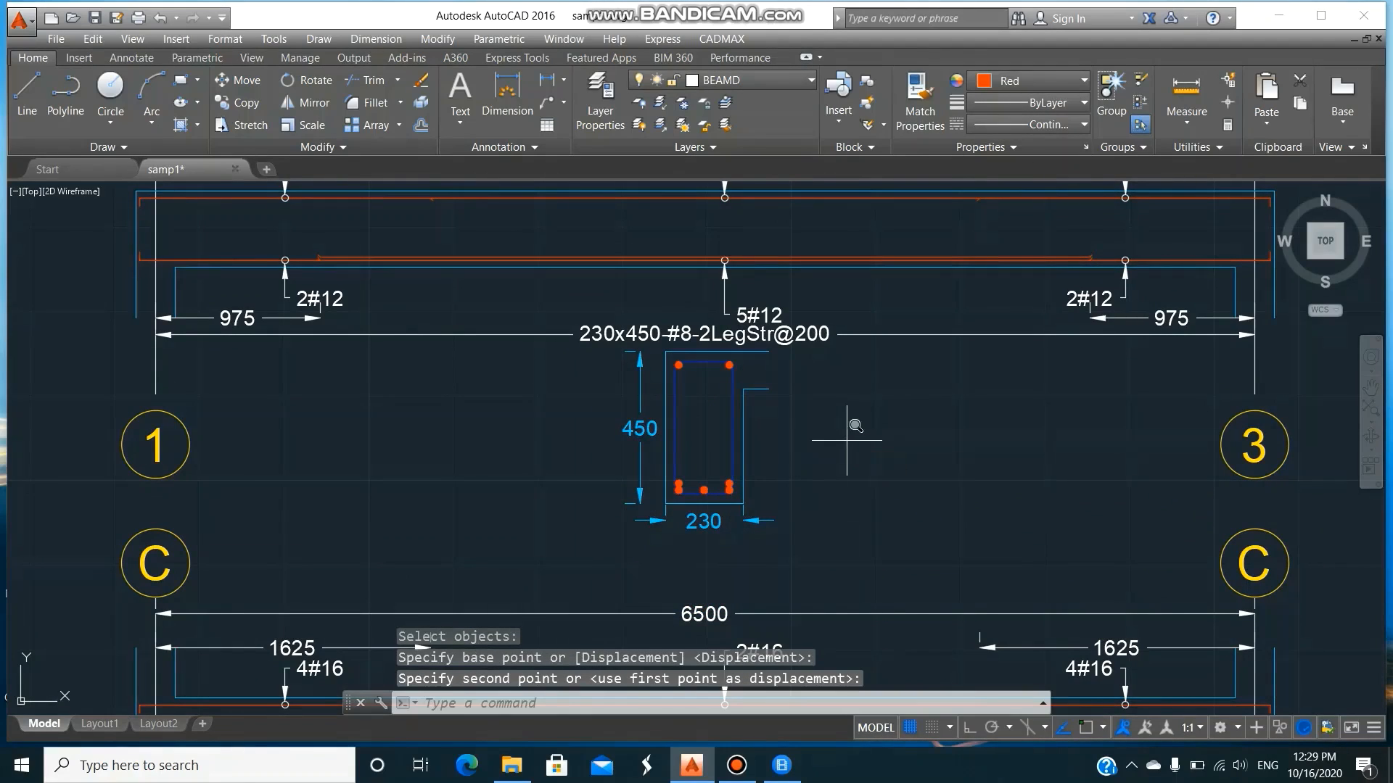
- Draw a rectangular border around the three gridline C beam details
text(z)
key(Return)
text(a)
key(Return)
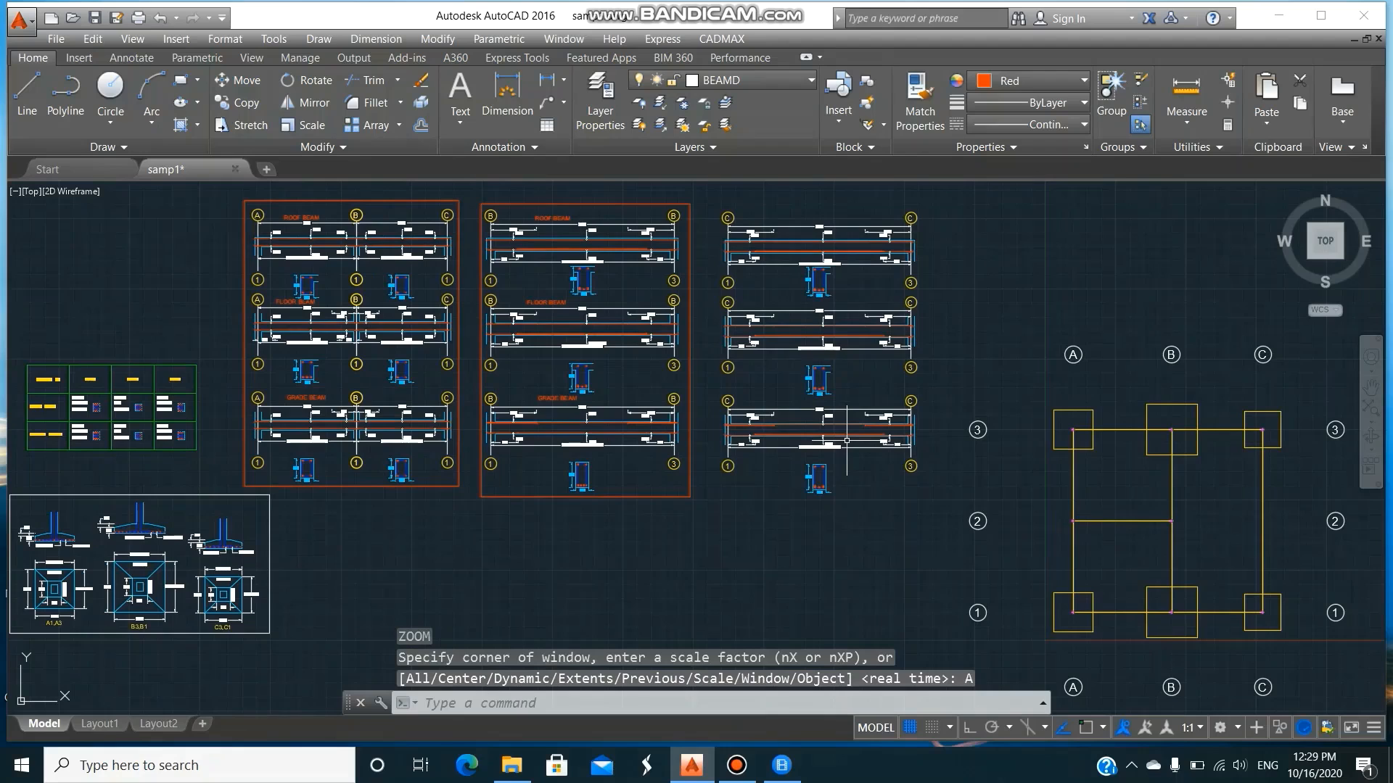
text(rec)
key(Return)
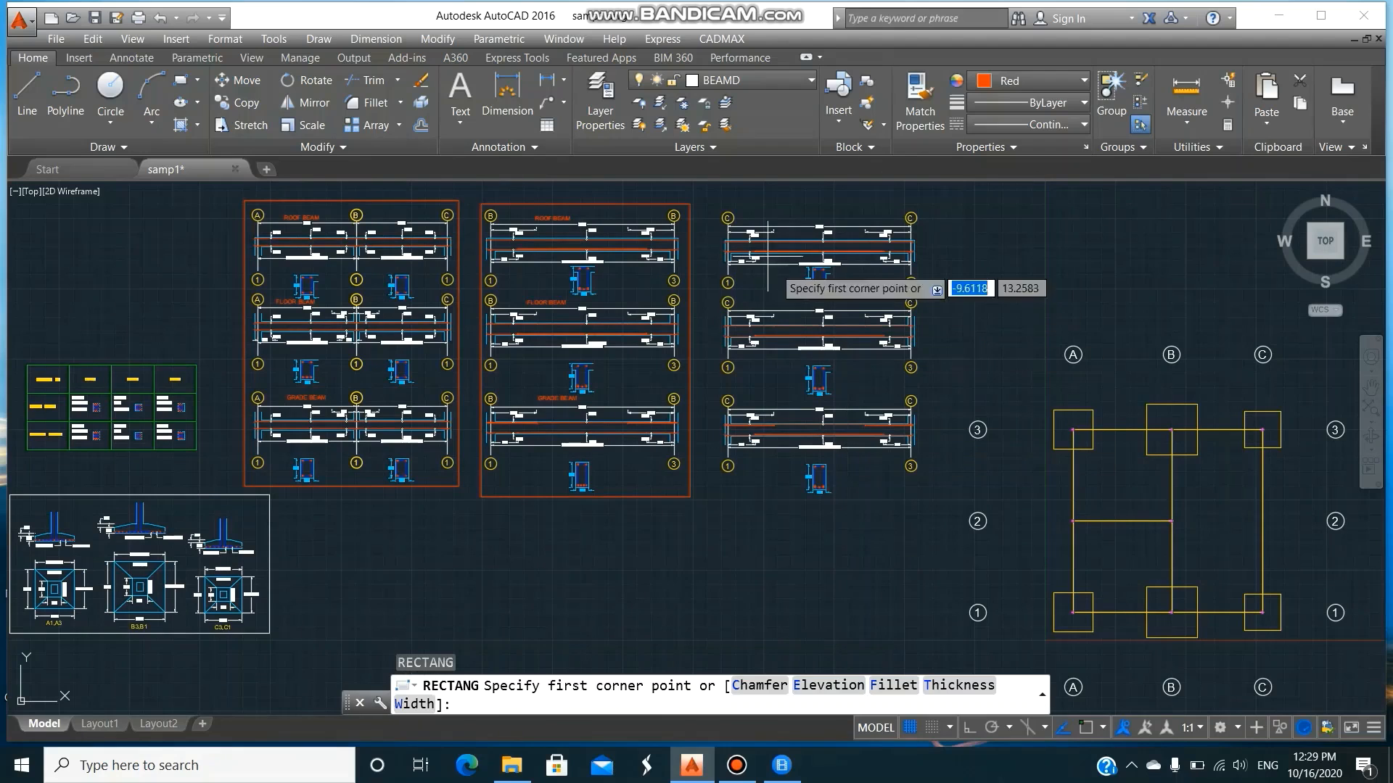
click(712, 206)
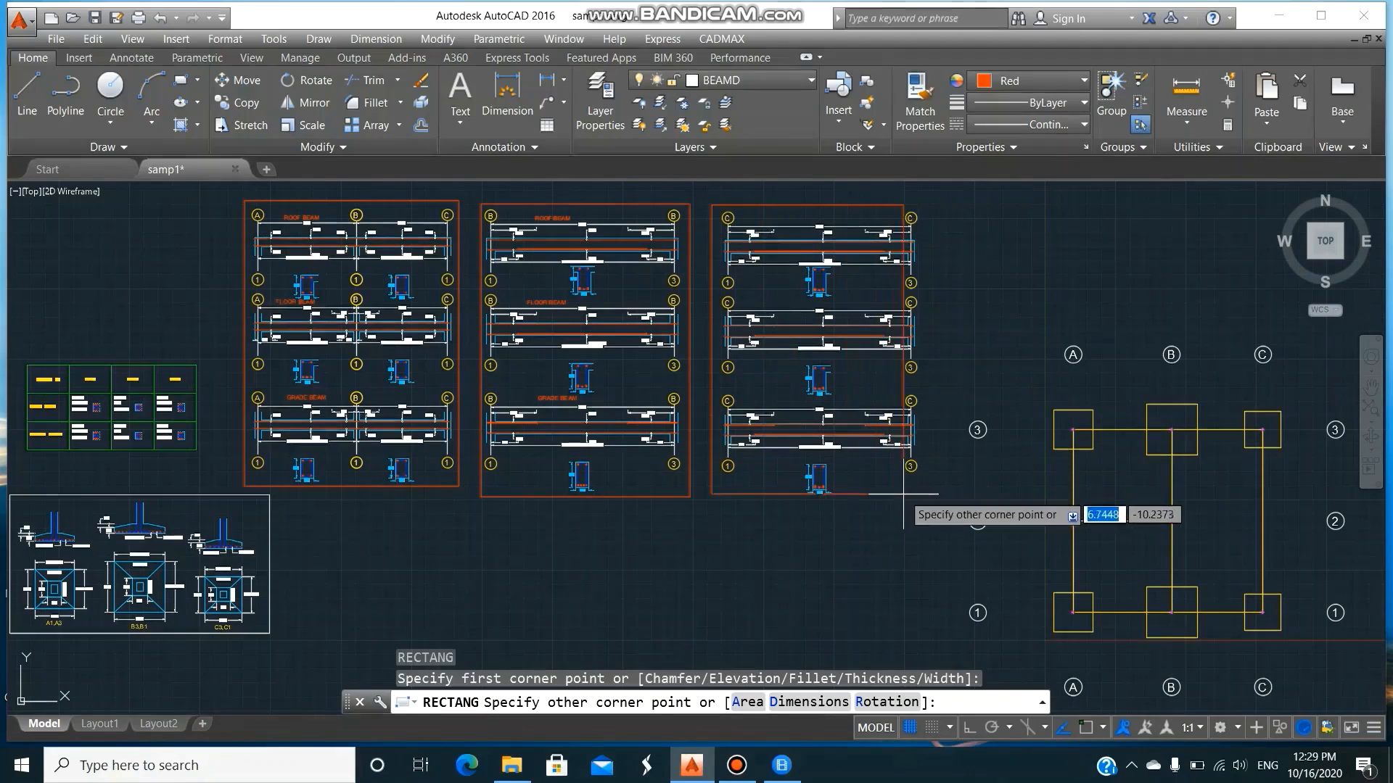
click(923, 506)
- Copy the ROOF BEAM, FLOOR BEAM and GRADE BEAM titles from the gridline B details to the matching gridline C details and save the drawing
text(co)
key(Return)
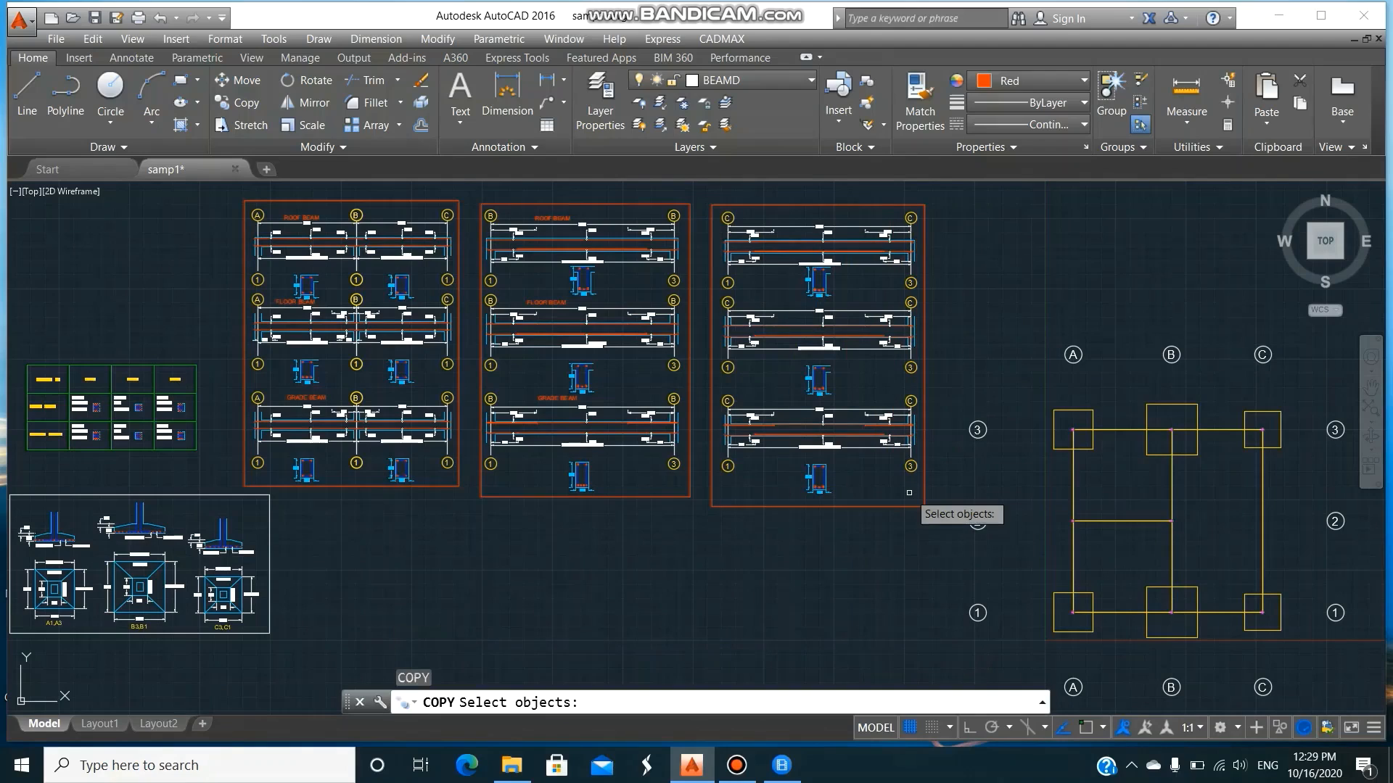
click(580, 222)
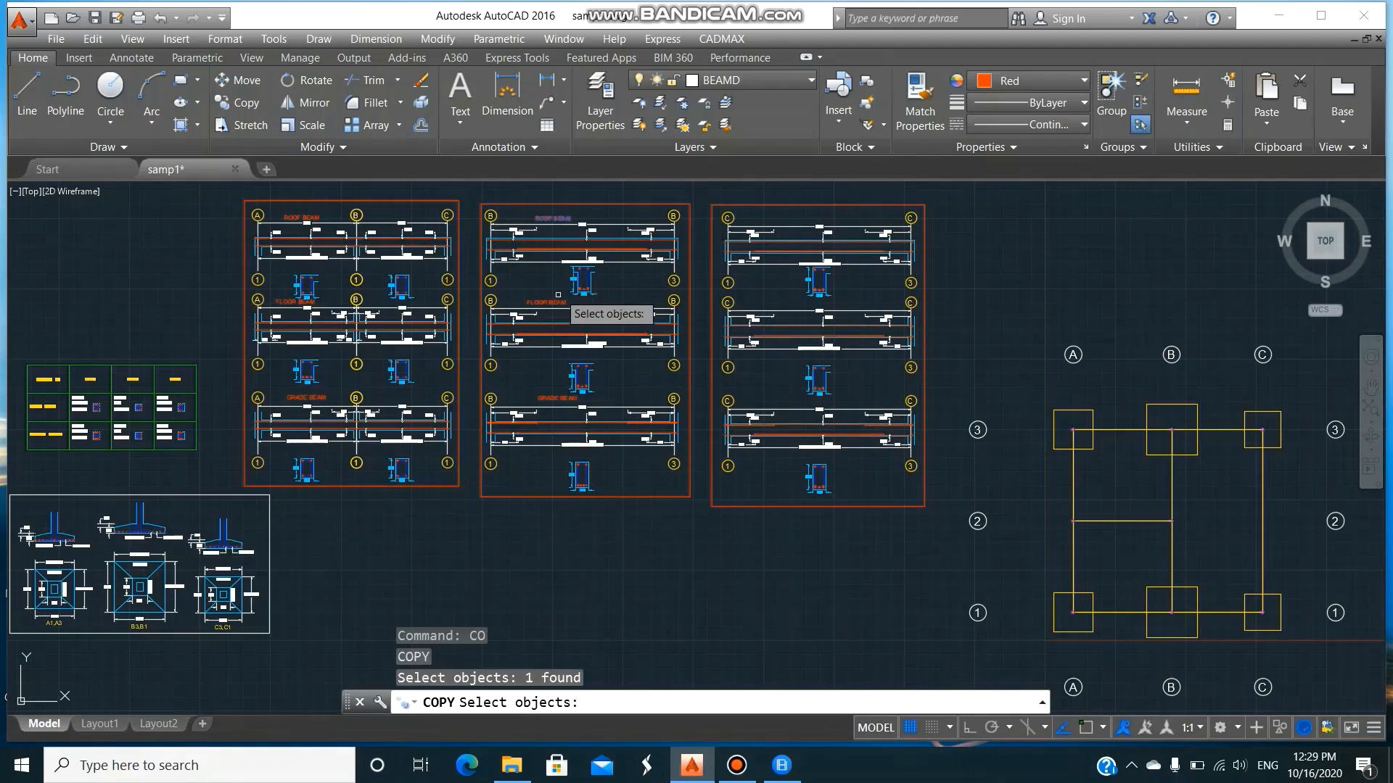
click(558, 303)
click(562, 392)
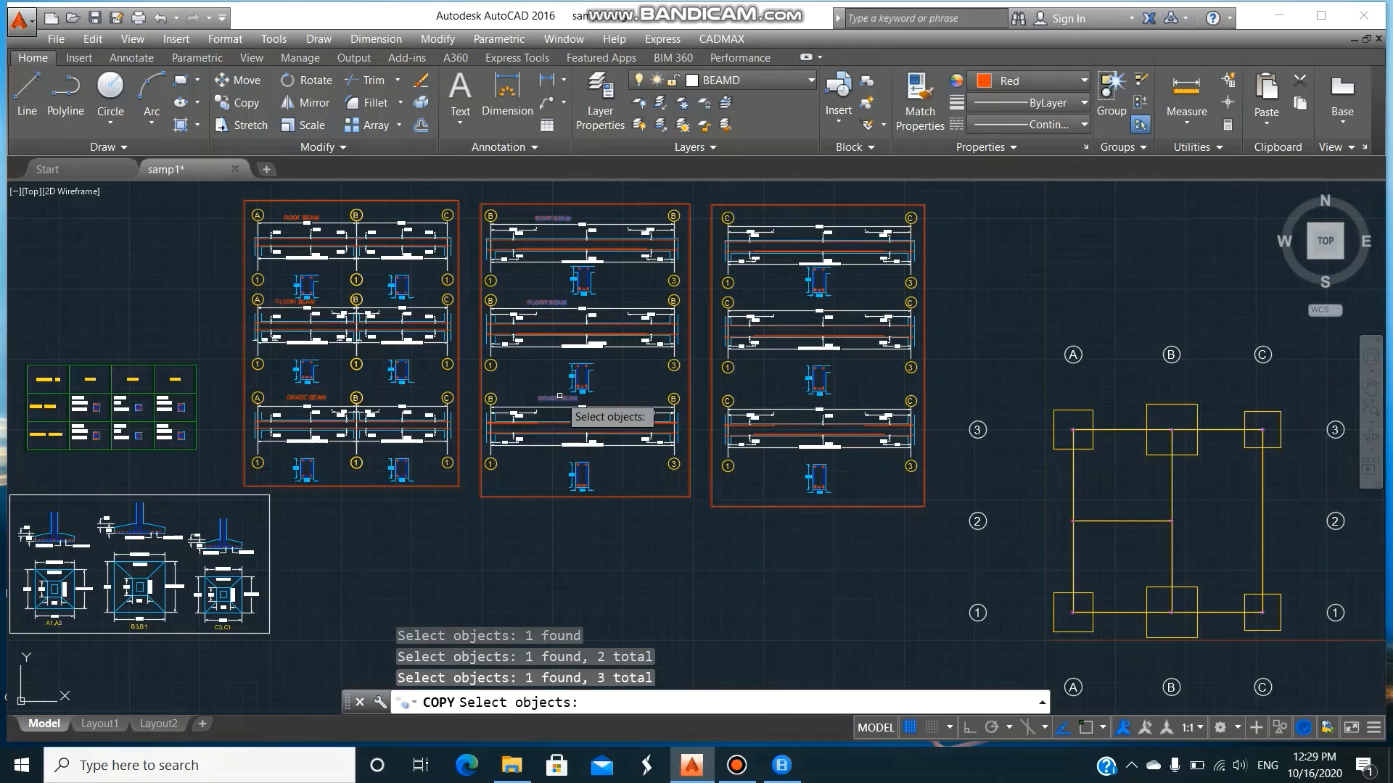
key(Return)
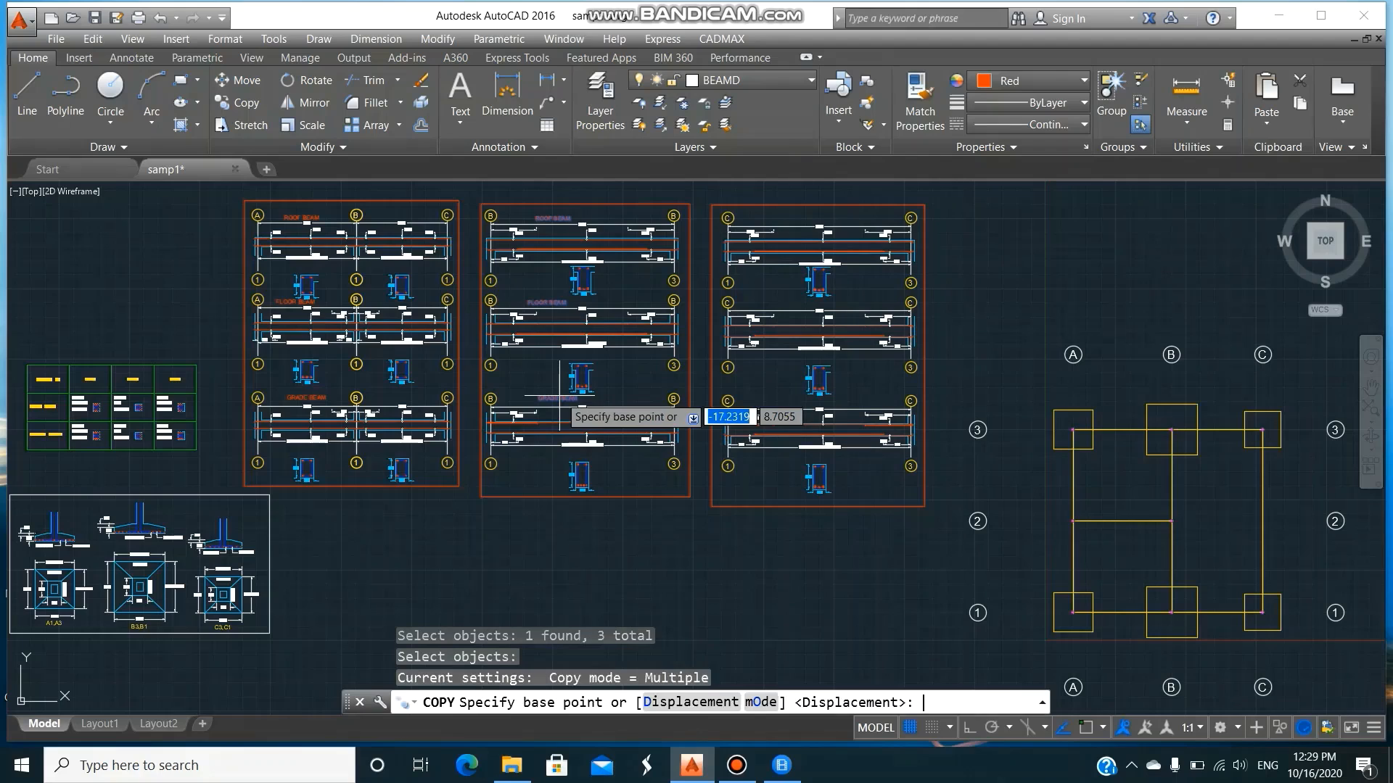
click(557, 216)
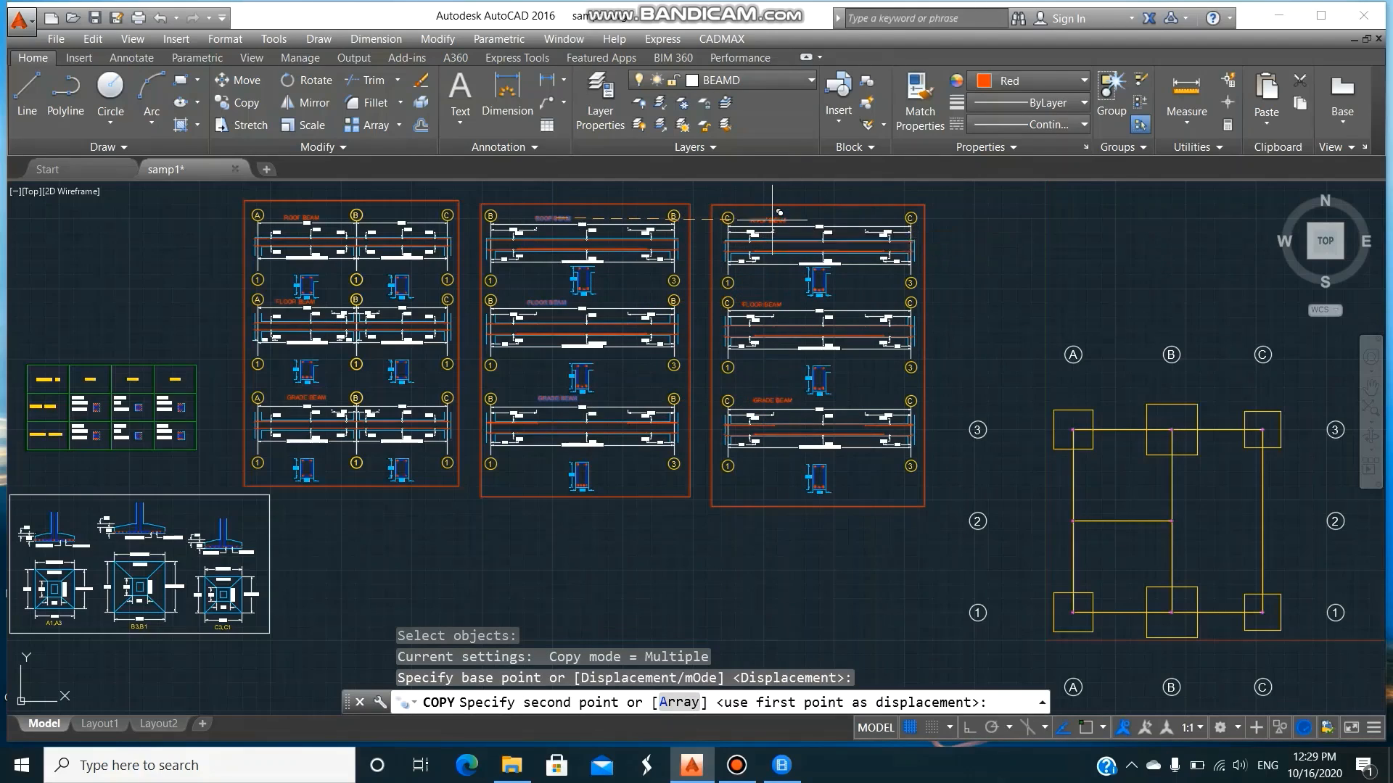
click(772, 219)
key(Return)
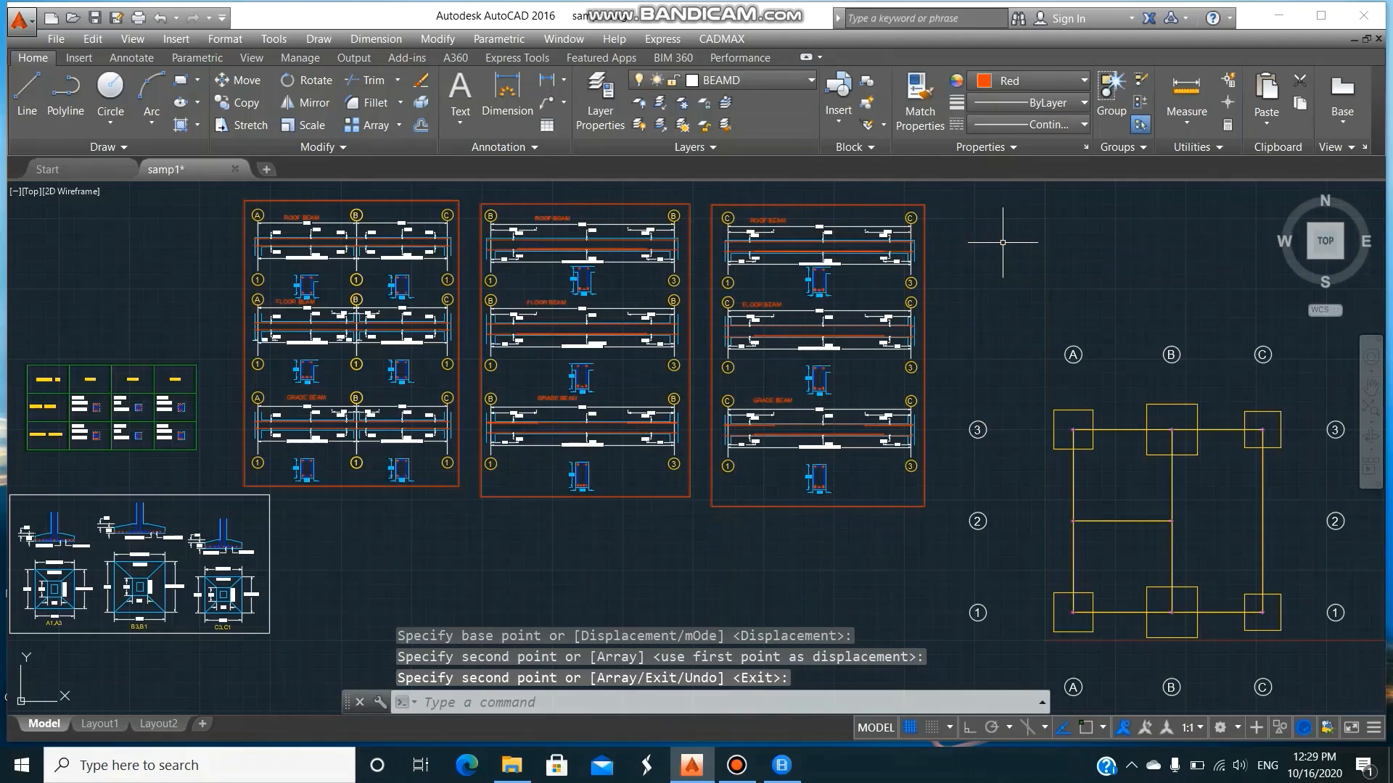
click(94, 18)
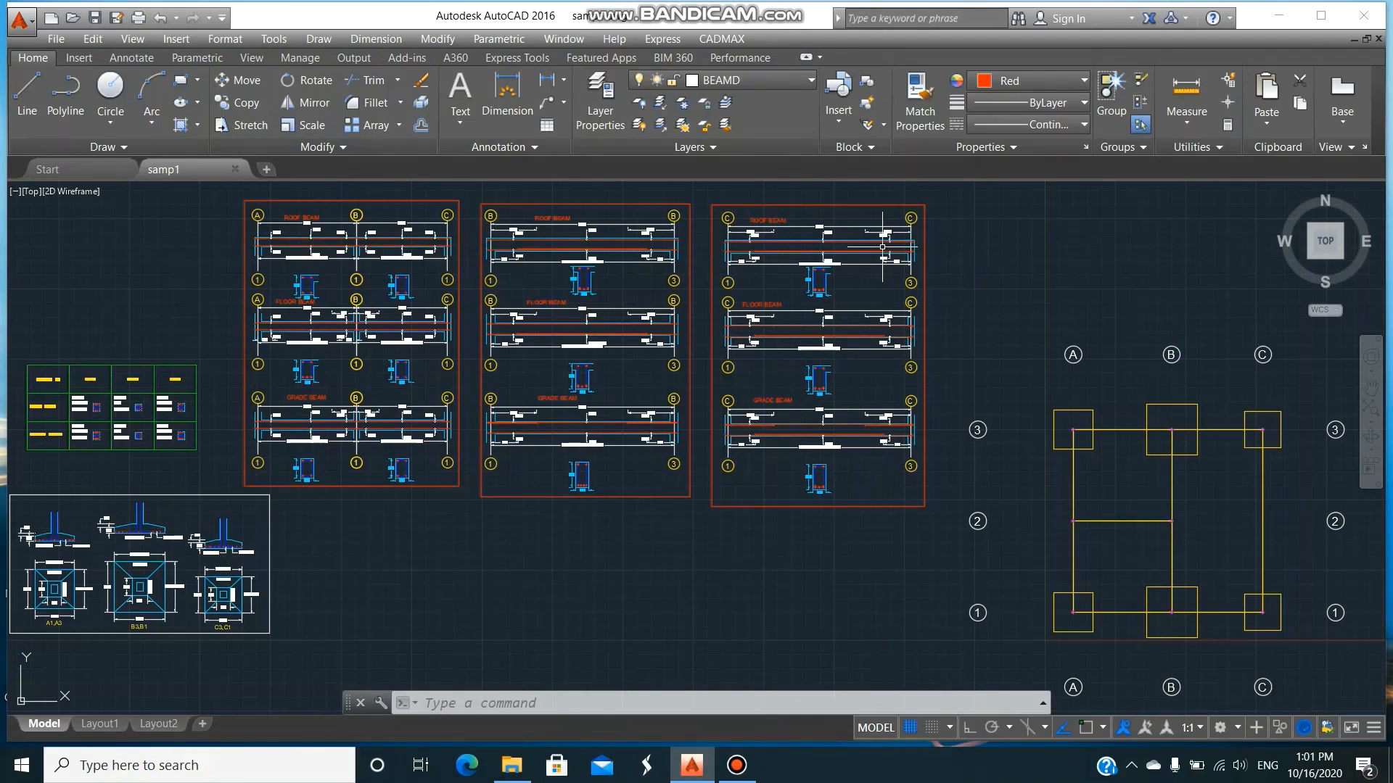
- Generate slab detailing on layer SLABD for slabs on layer SLAB between elevations 0 and 5 m
click(735, 40)
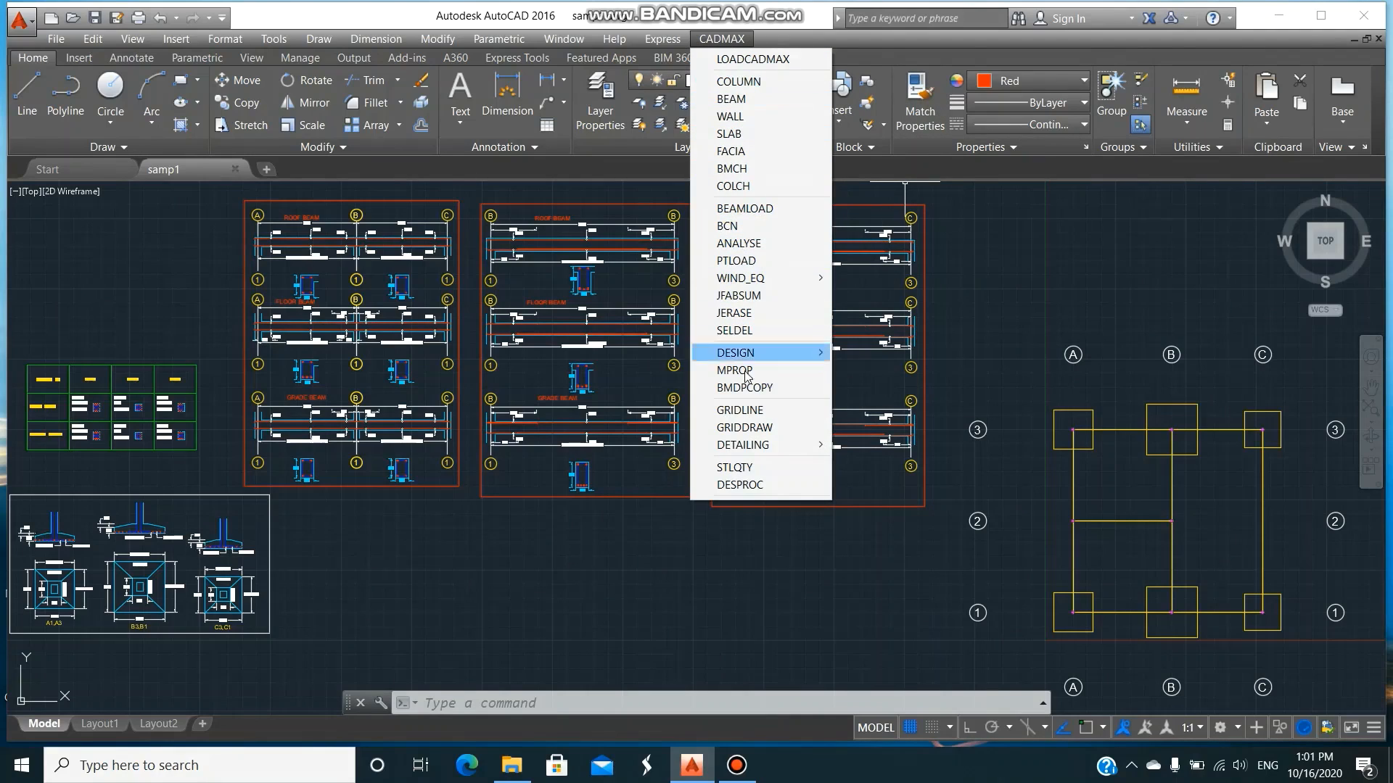
mouse_move(748, 453)
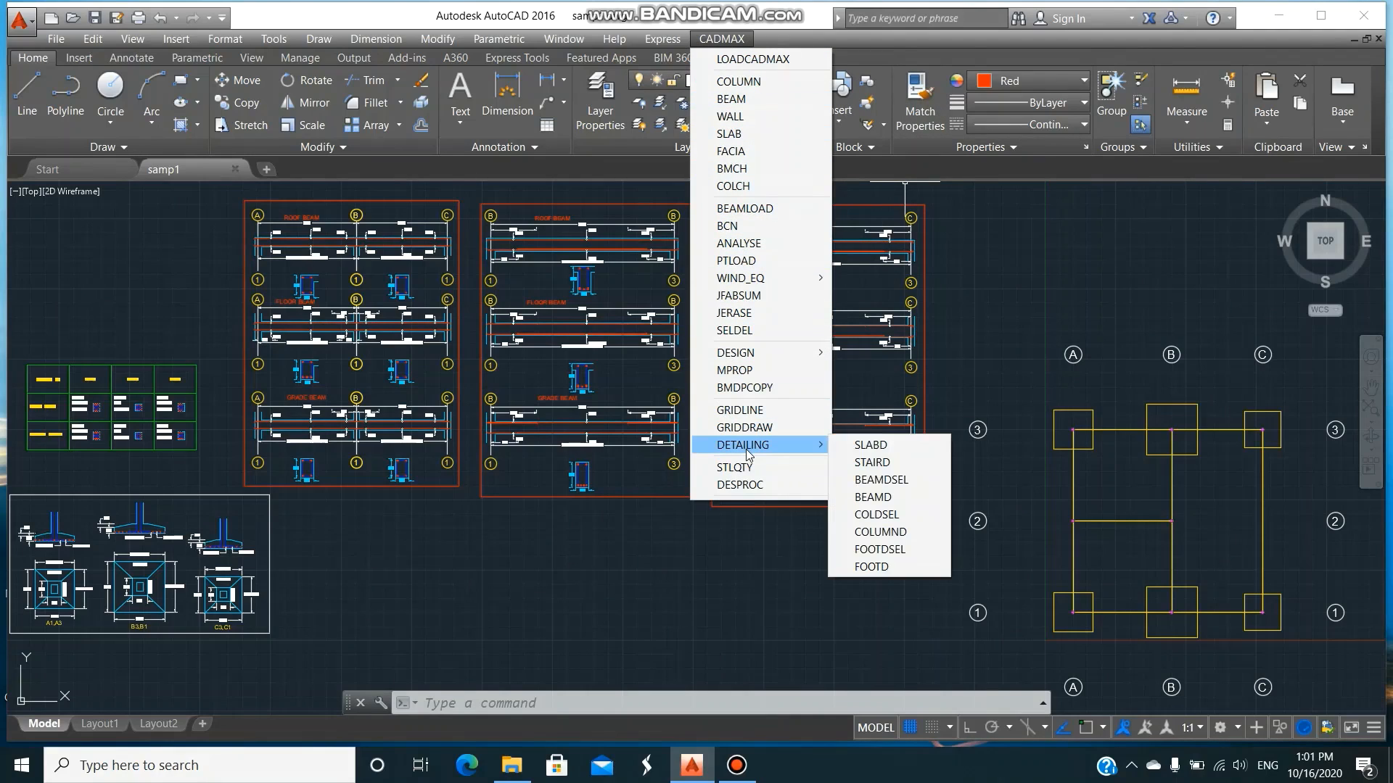
click(871, 446)
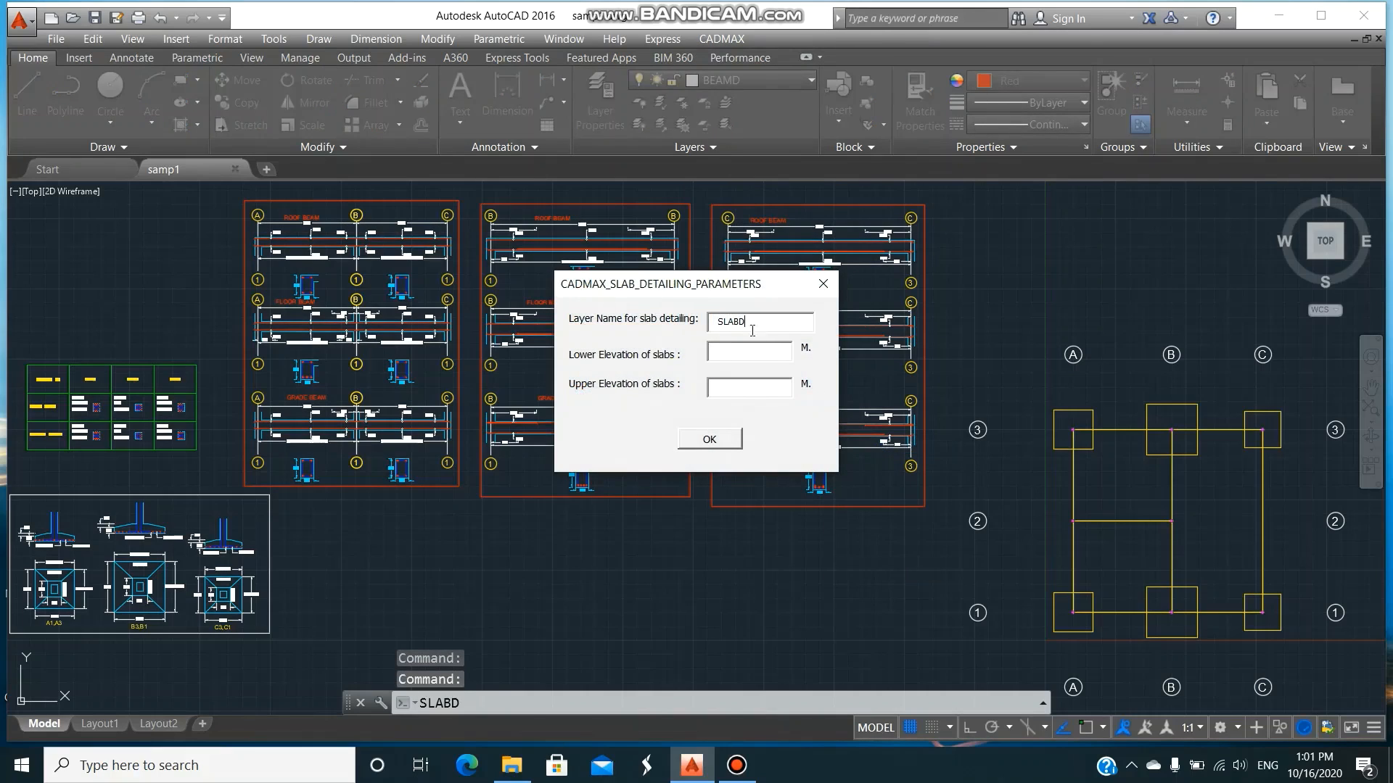
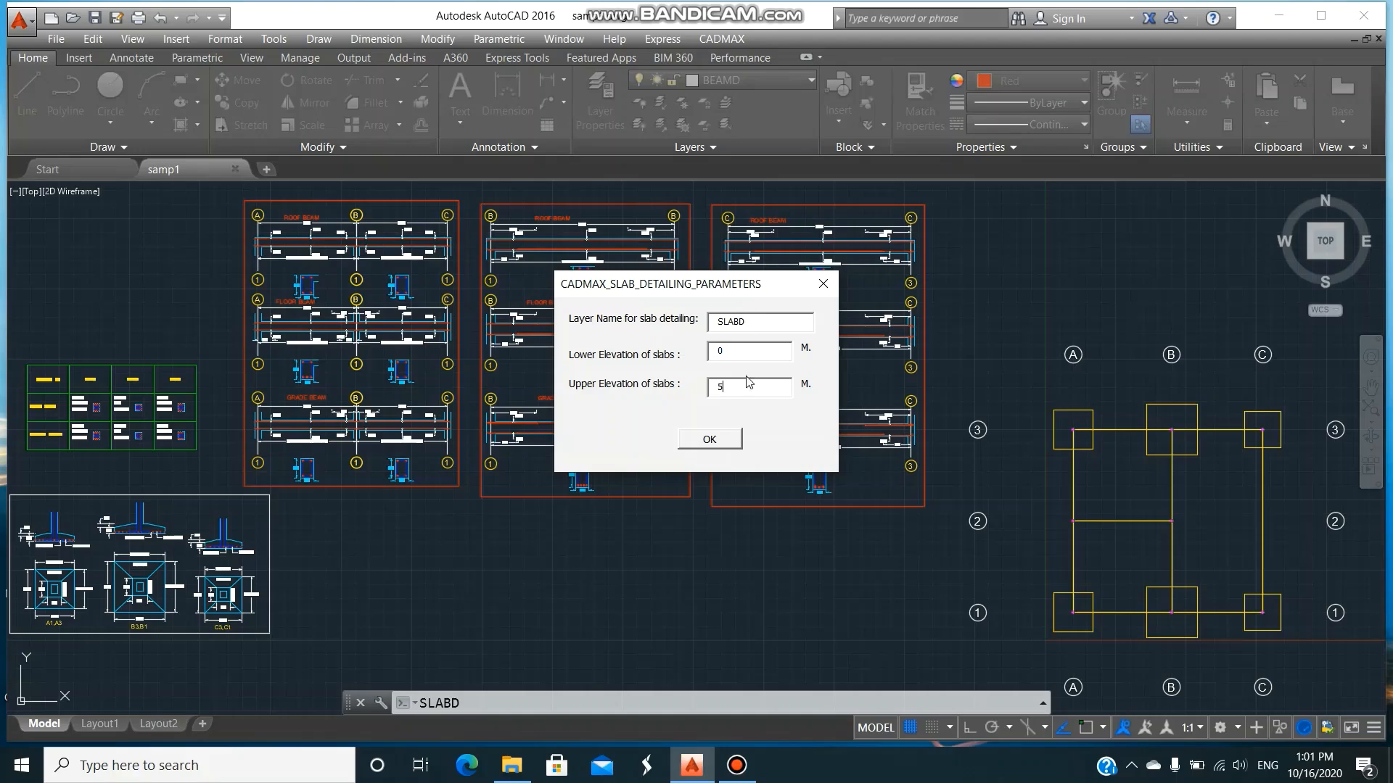
click(731, 444)
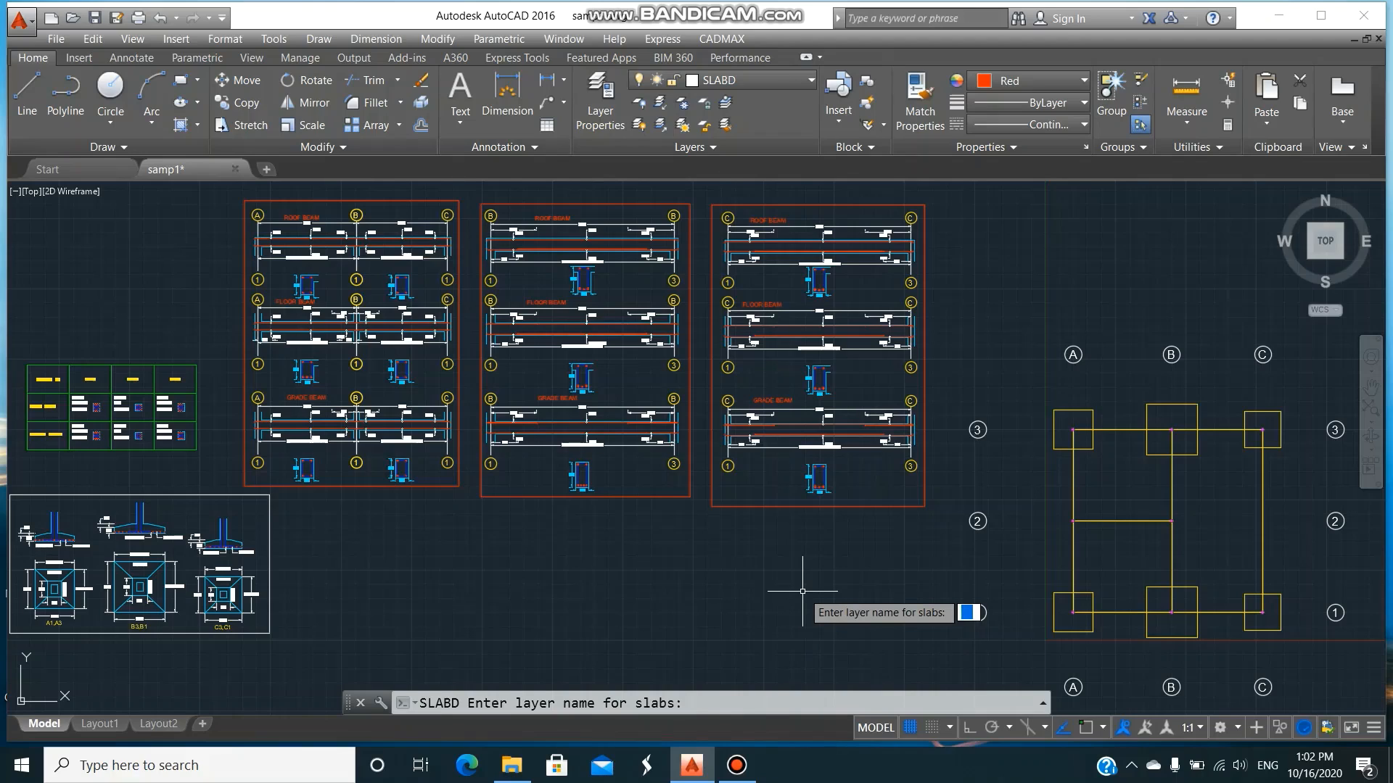
text(SLAB)
key(Return)
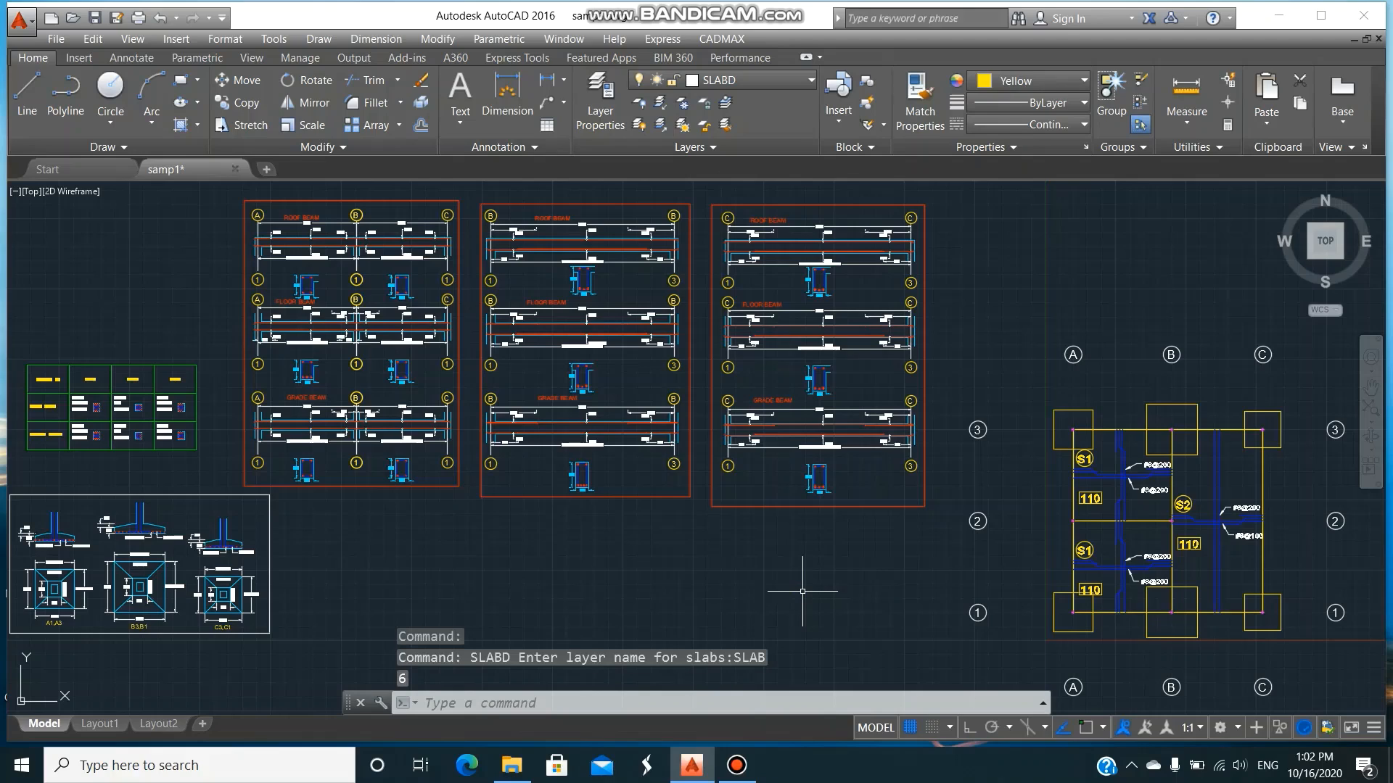
- Examine the slab marks, thicknesses and reinforcement callouts in the gridline plan at close range
text(z)
key(Return)
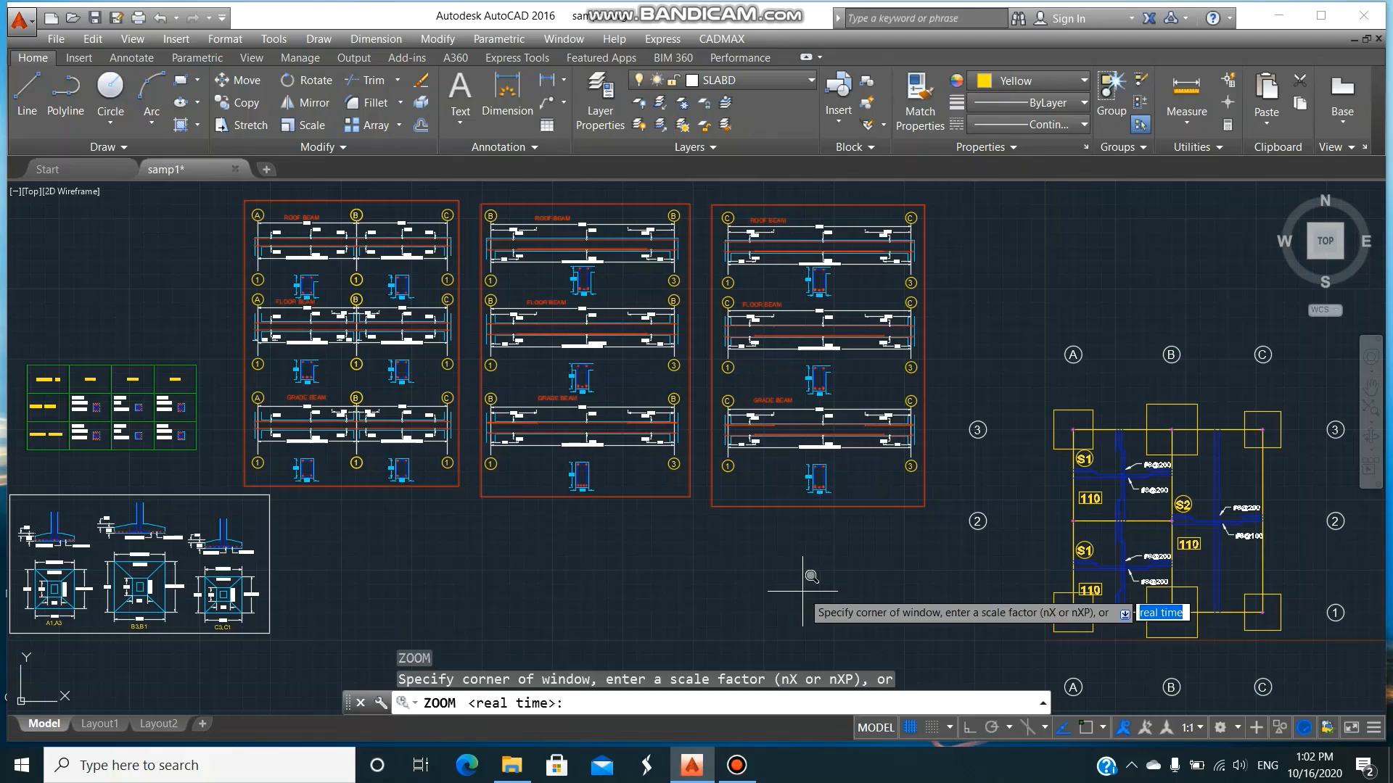
text(w)
key(Return)
click(984, 330)
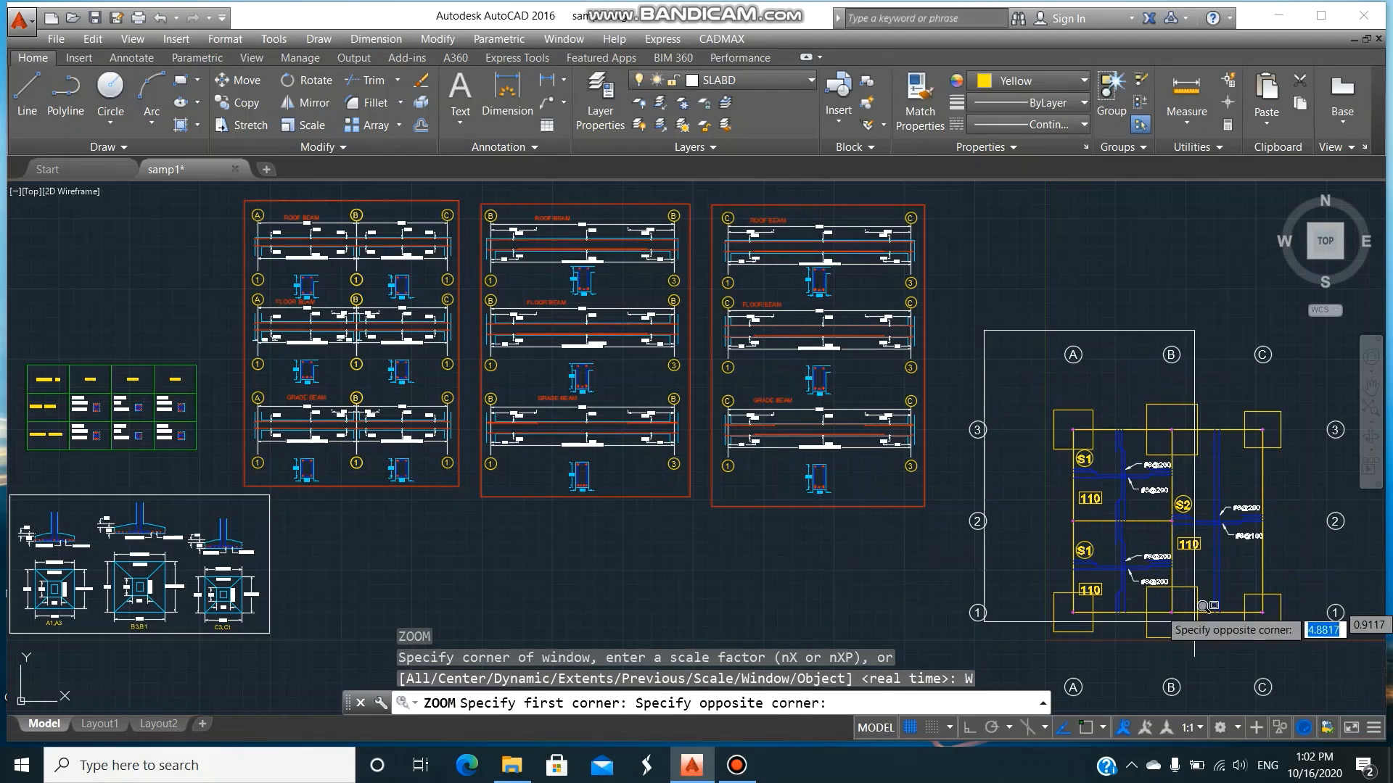
click(1321, 696)
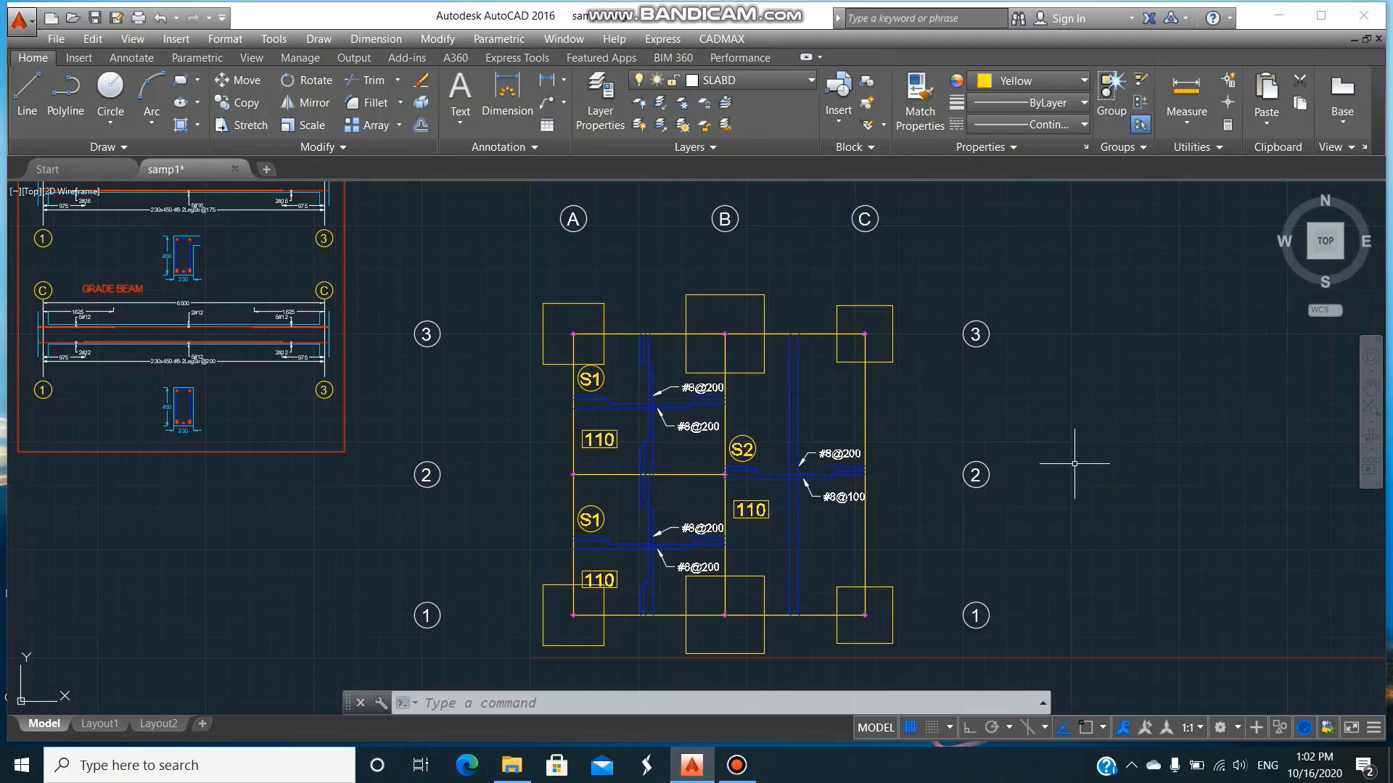
- Turn off the SLABD layer and make BEAM the current layer
text(LA)
key(Return)
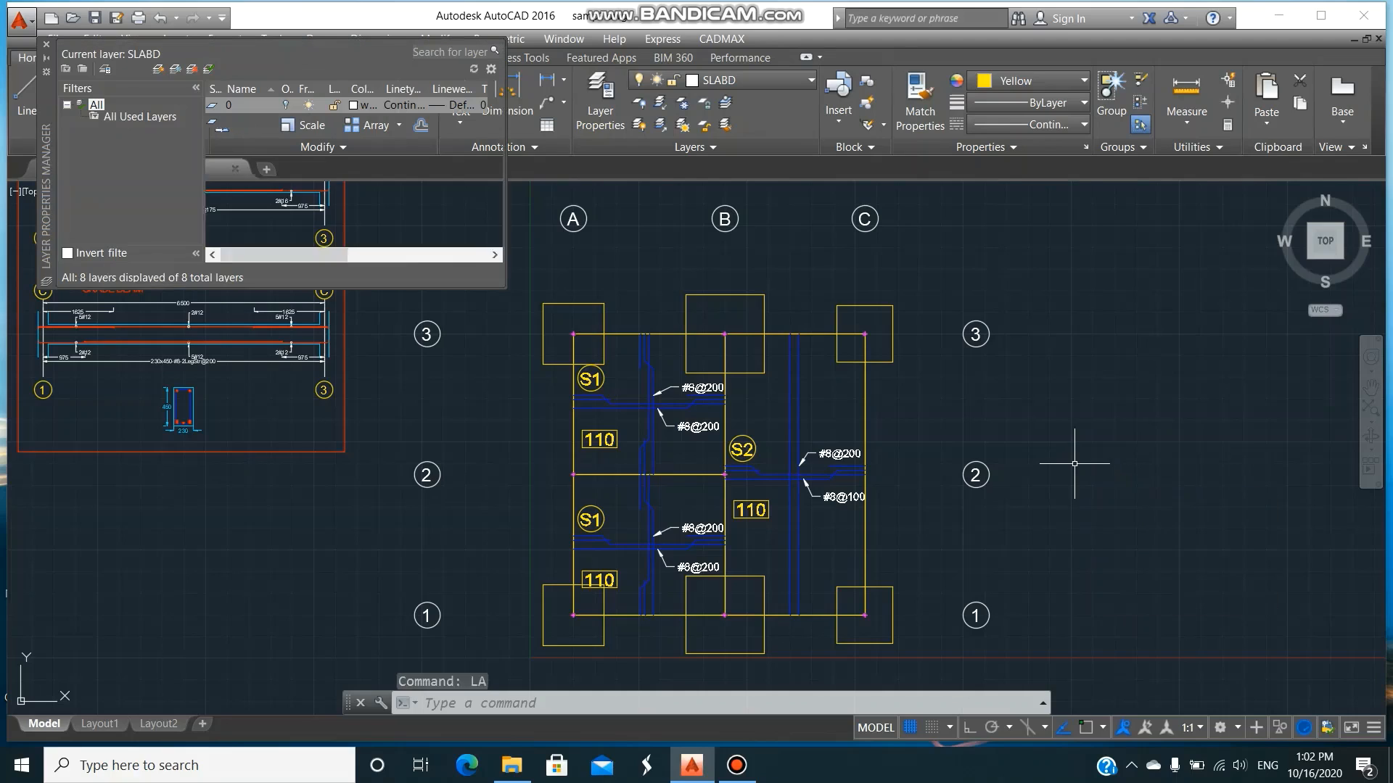
scroll(306, 193, down, 2)
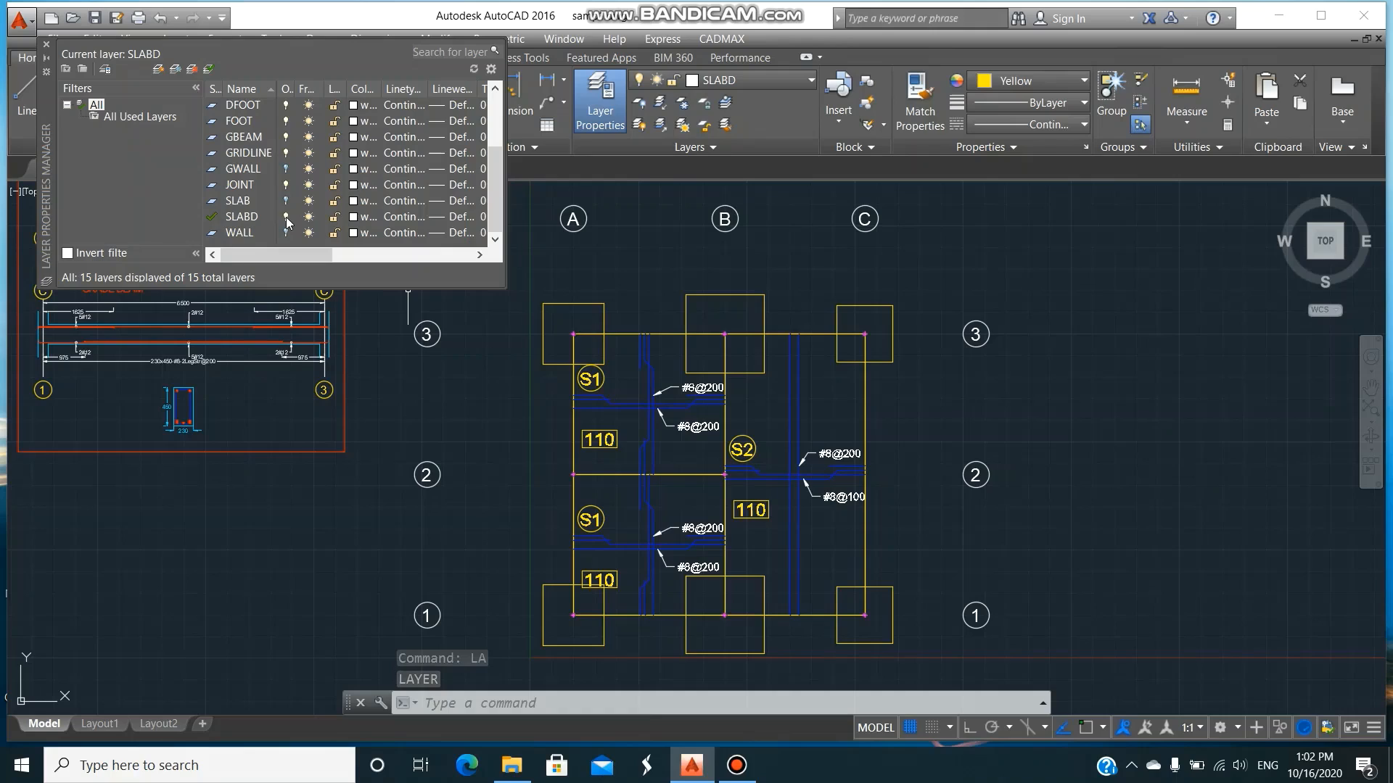
click(286, 219)
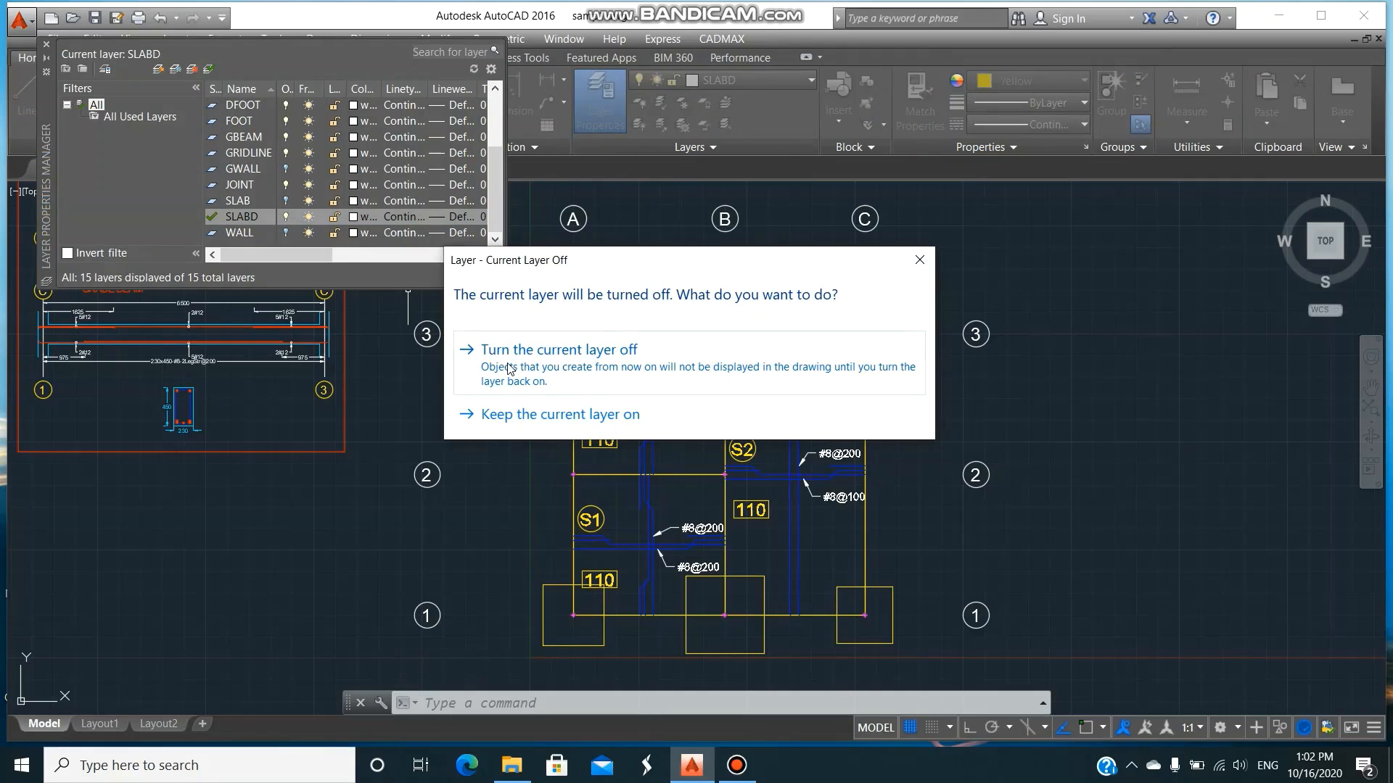
click(507, 361)
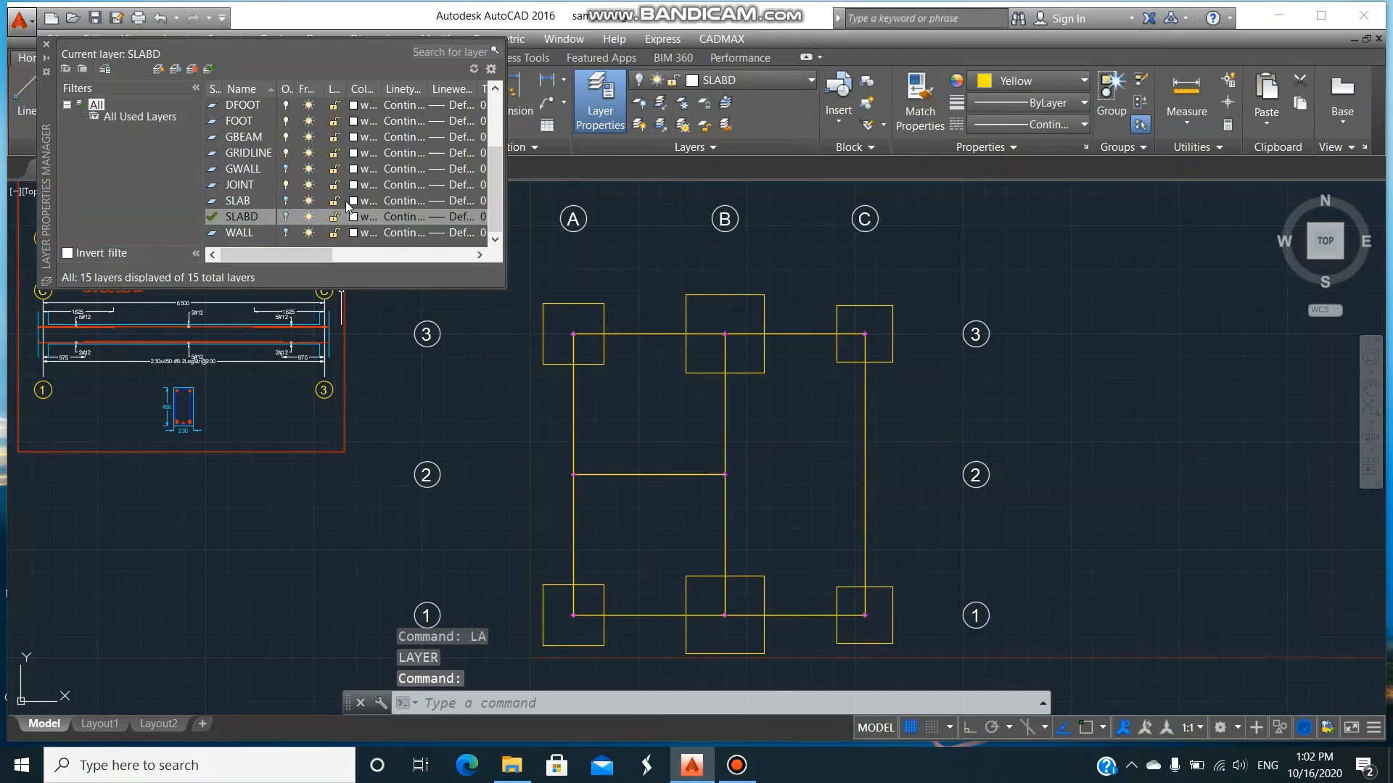
scroll(348, 196, up, 2)
click(247, 122)
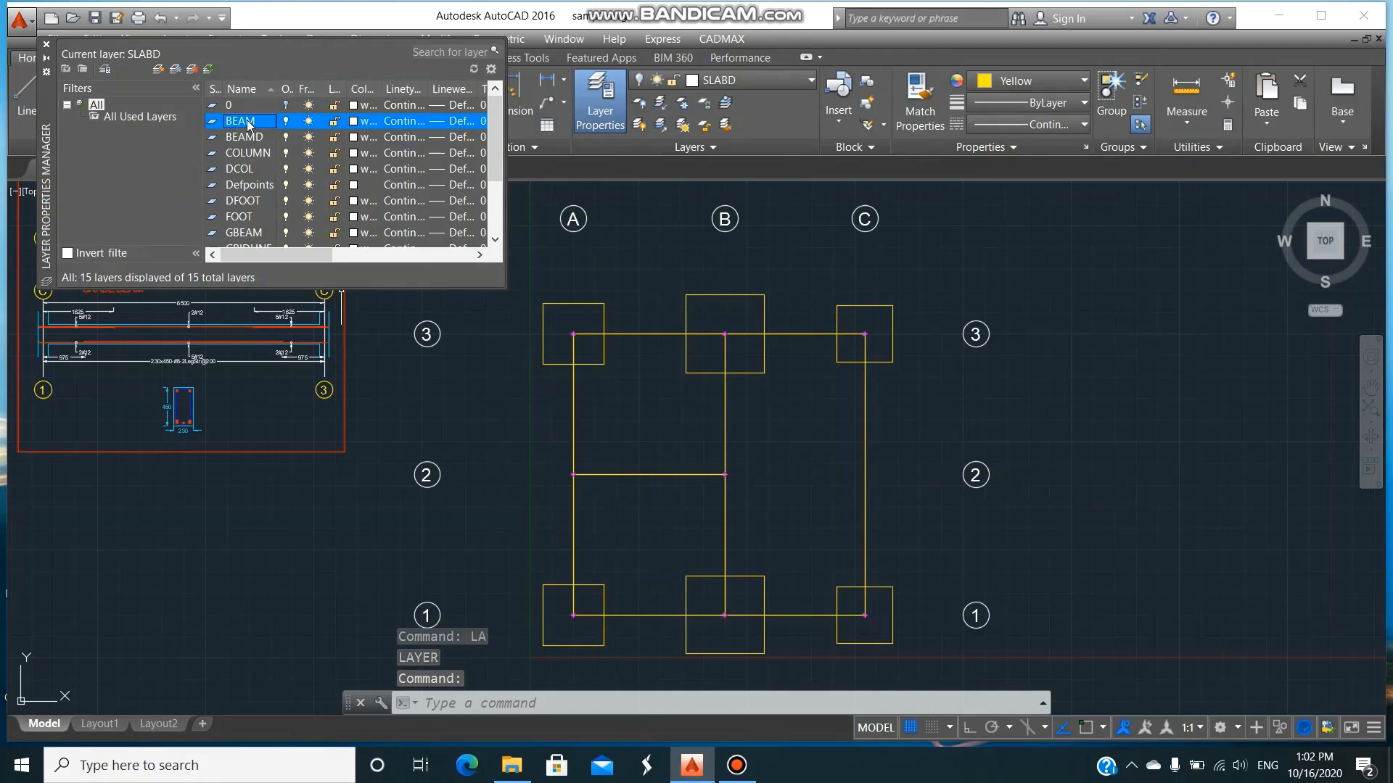
click(208, 69)
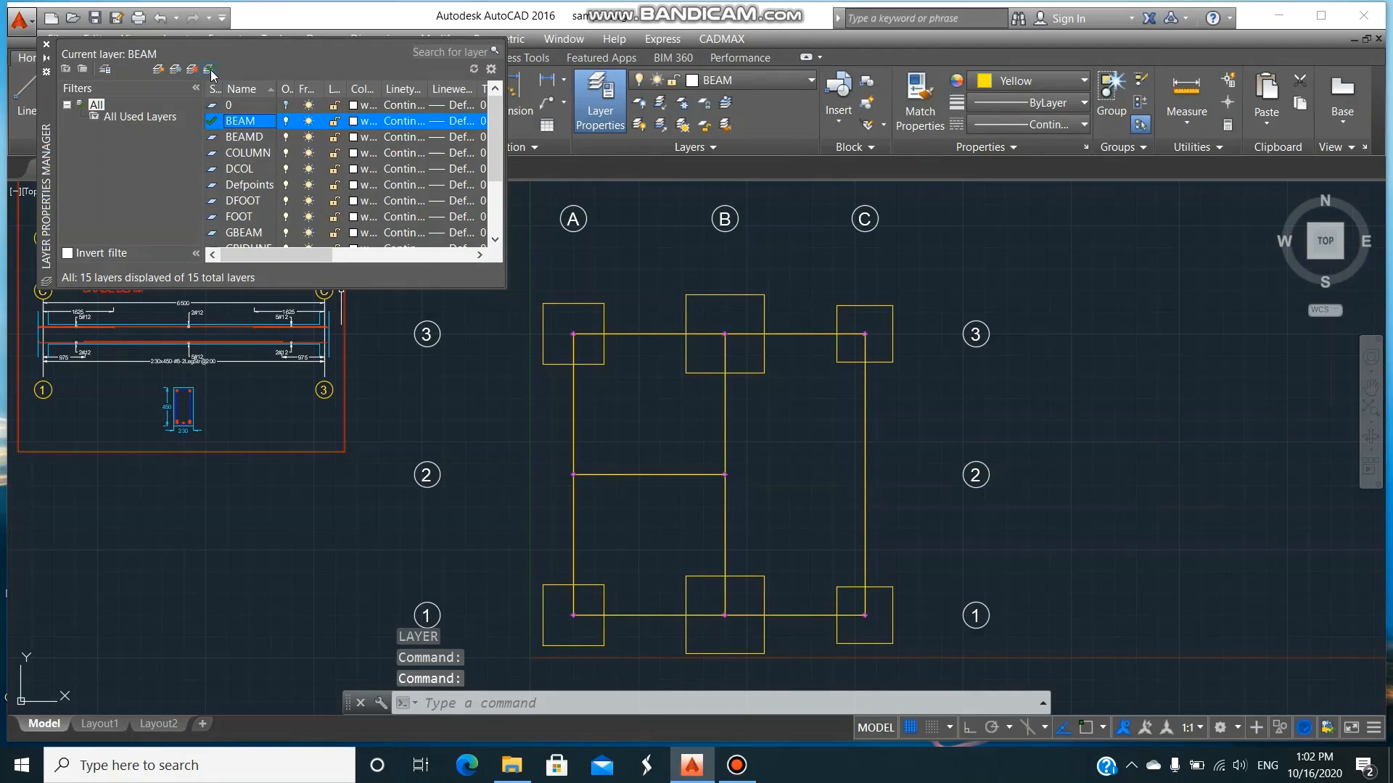
click(46, 44)
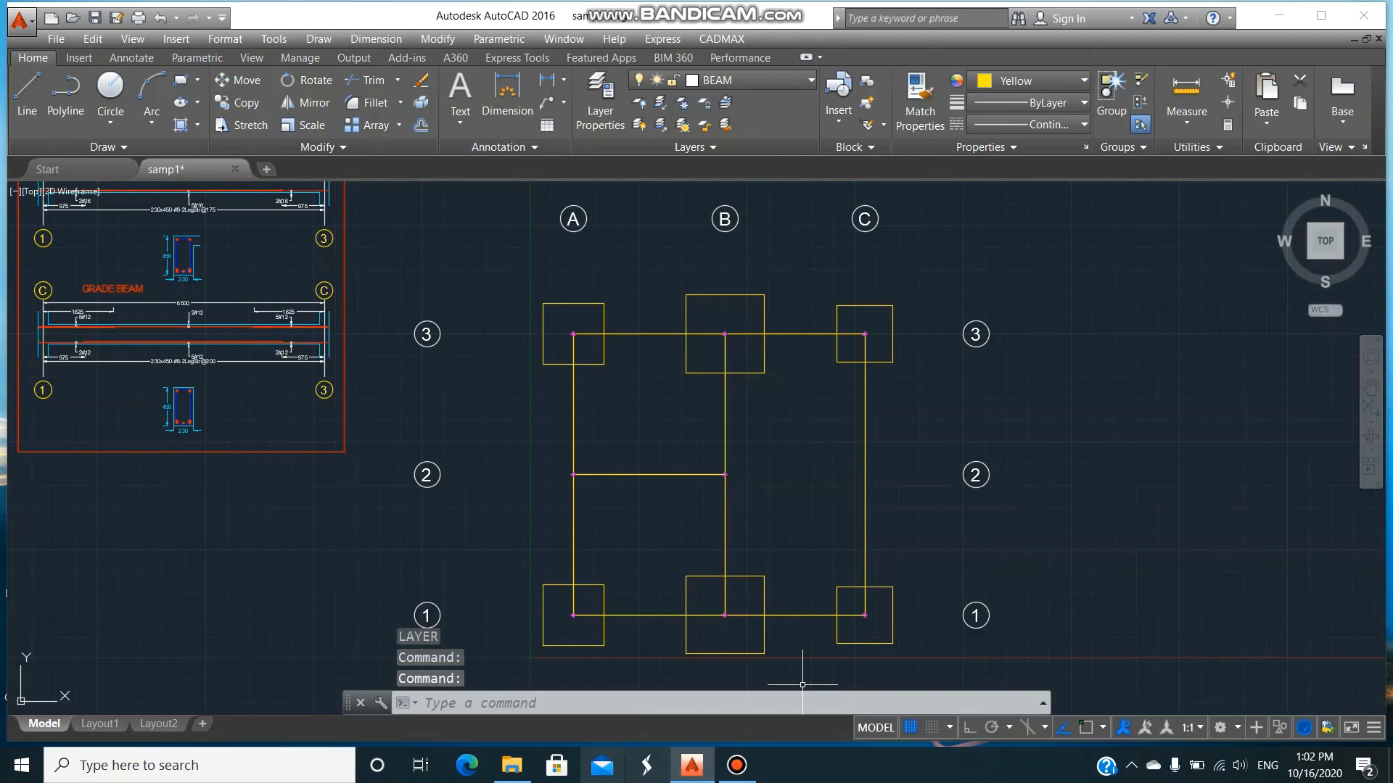
- Switch to File Explorer and open samp1.OUT from the CADMAXNEW folder on drive D in Notepad
click(516, 766)
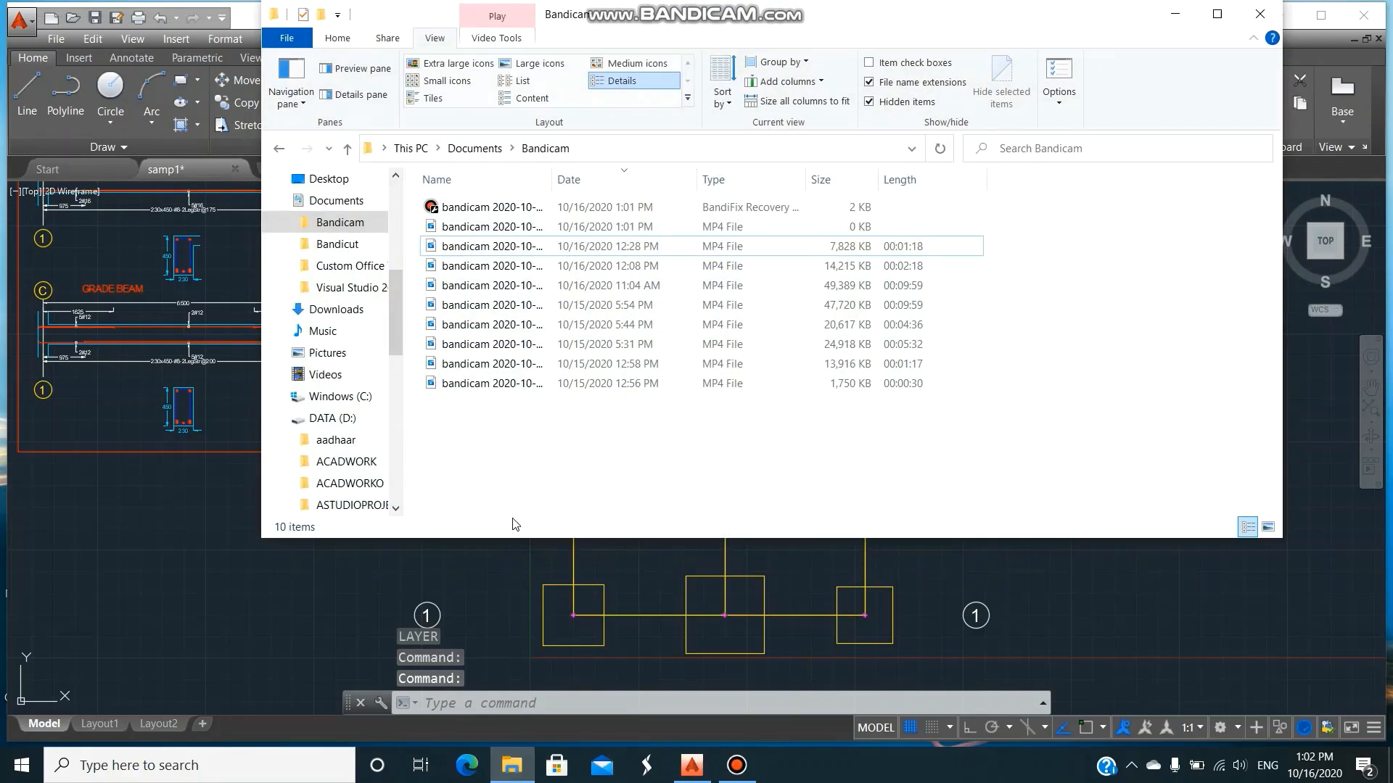
drag(396, 303, 392, 411)
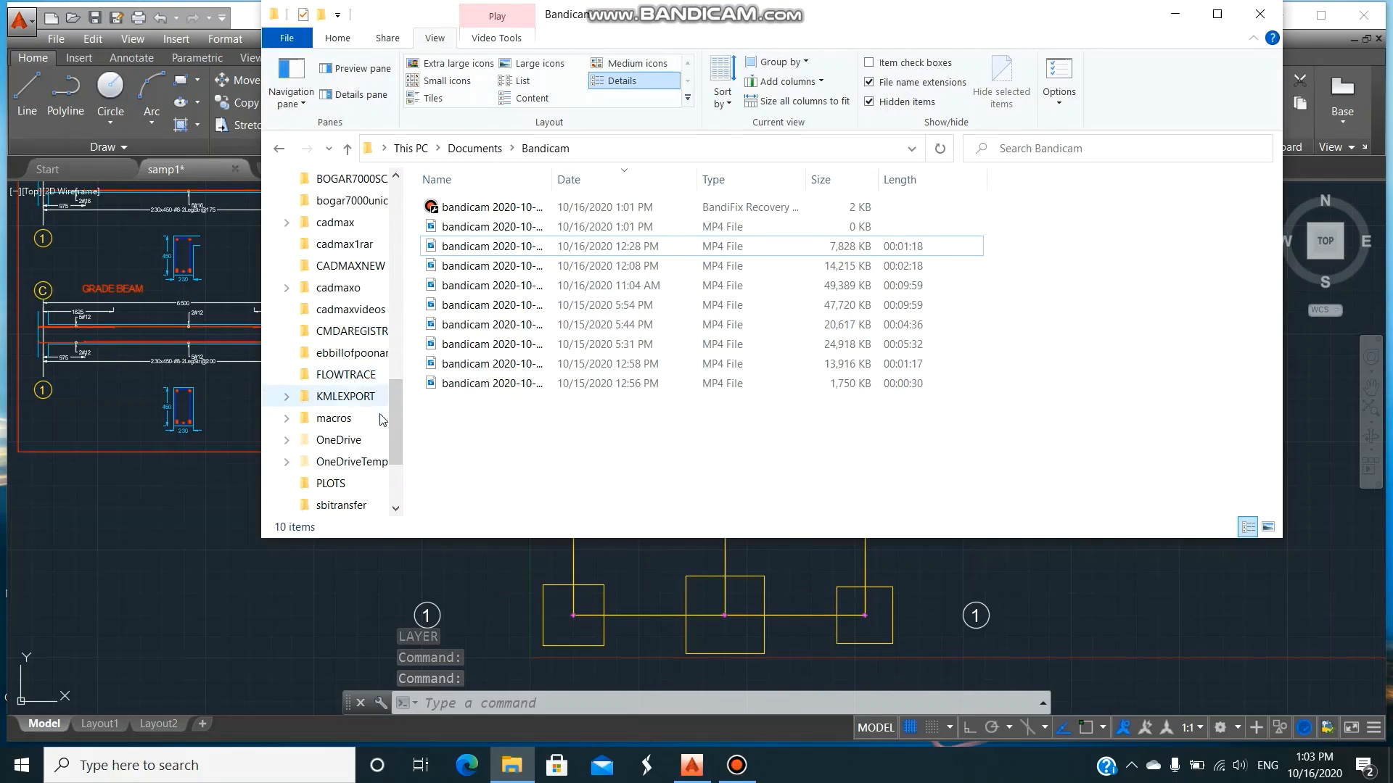
drag(393, 422, 393, 401)
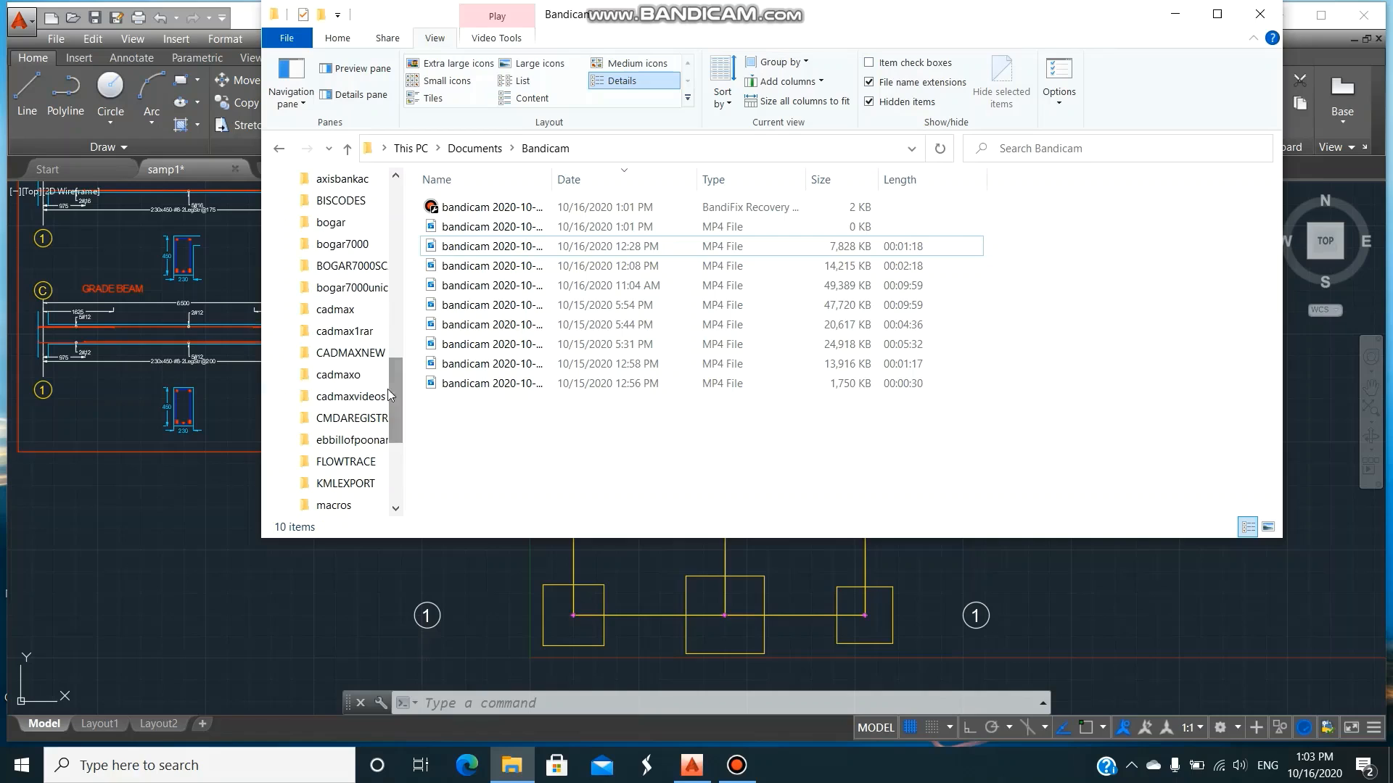
click(351, 354)
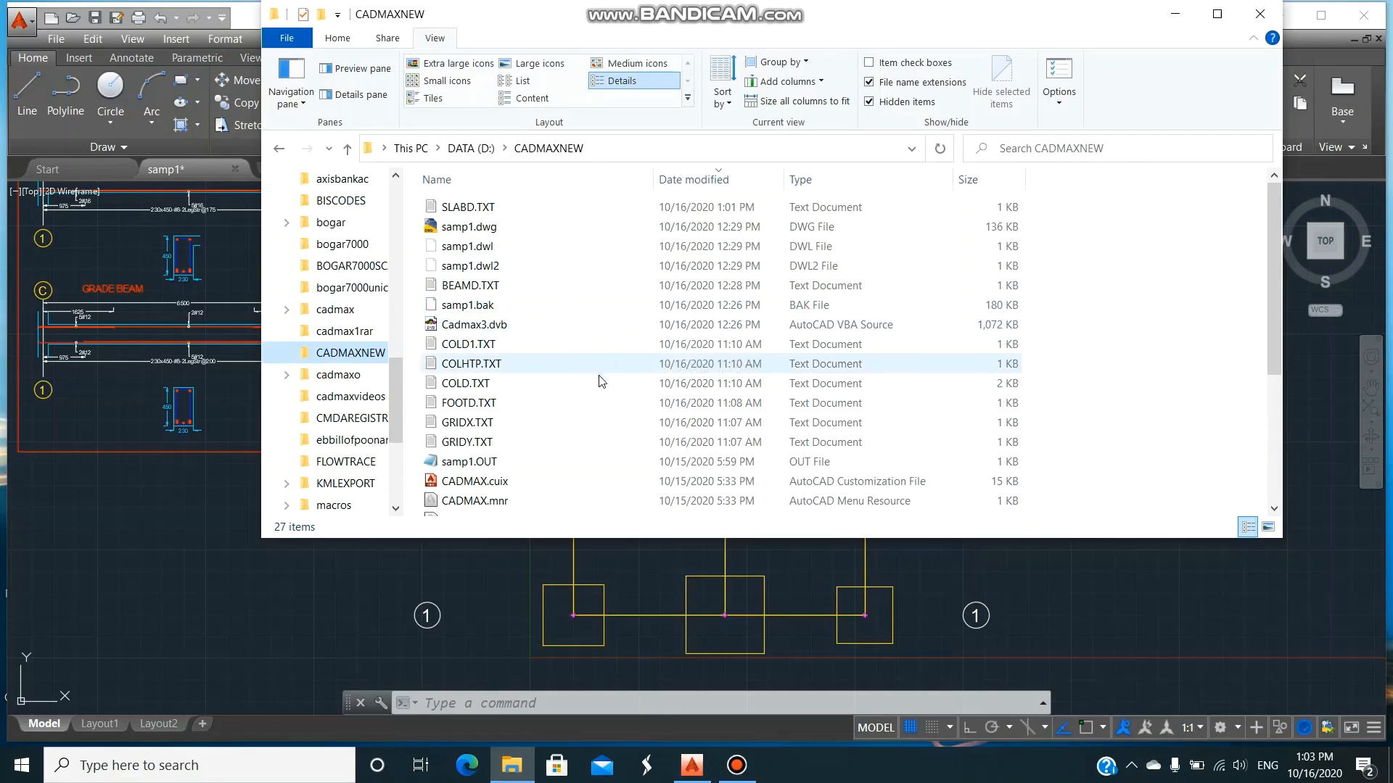
scroll(599, 443, down, 3)
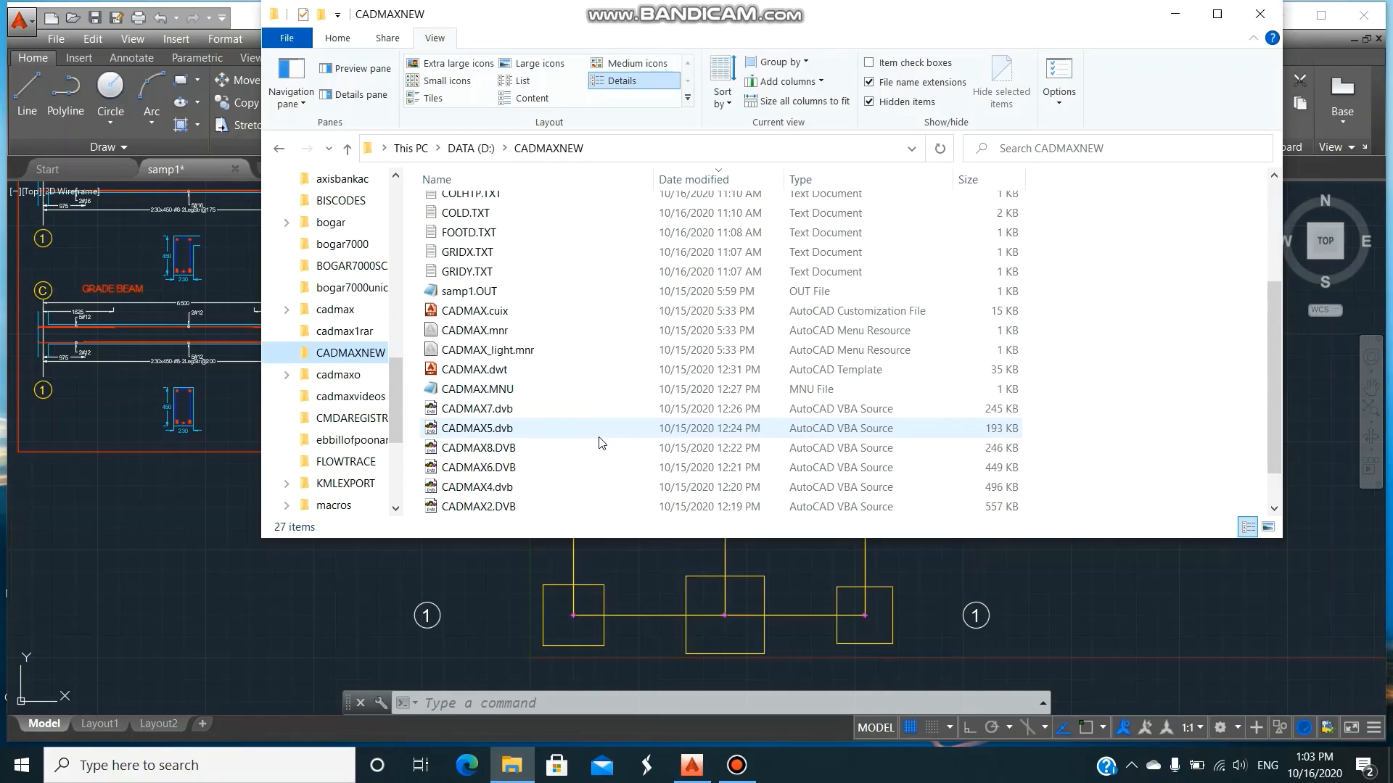
double_click(503, 299)
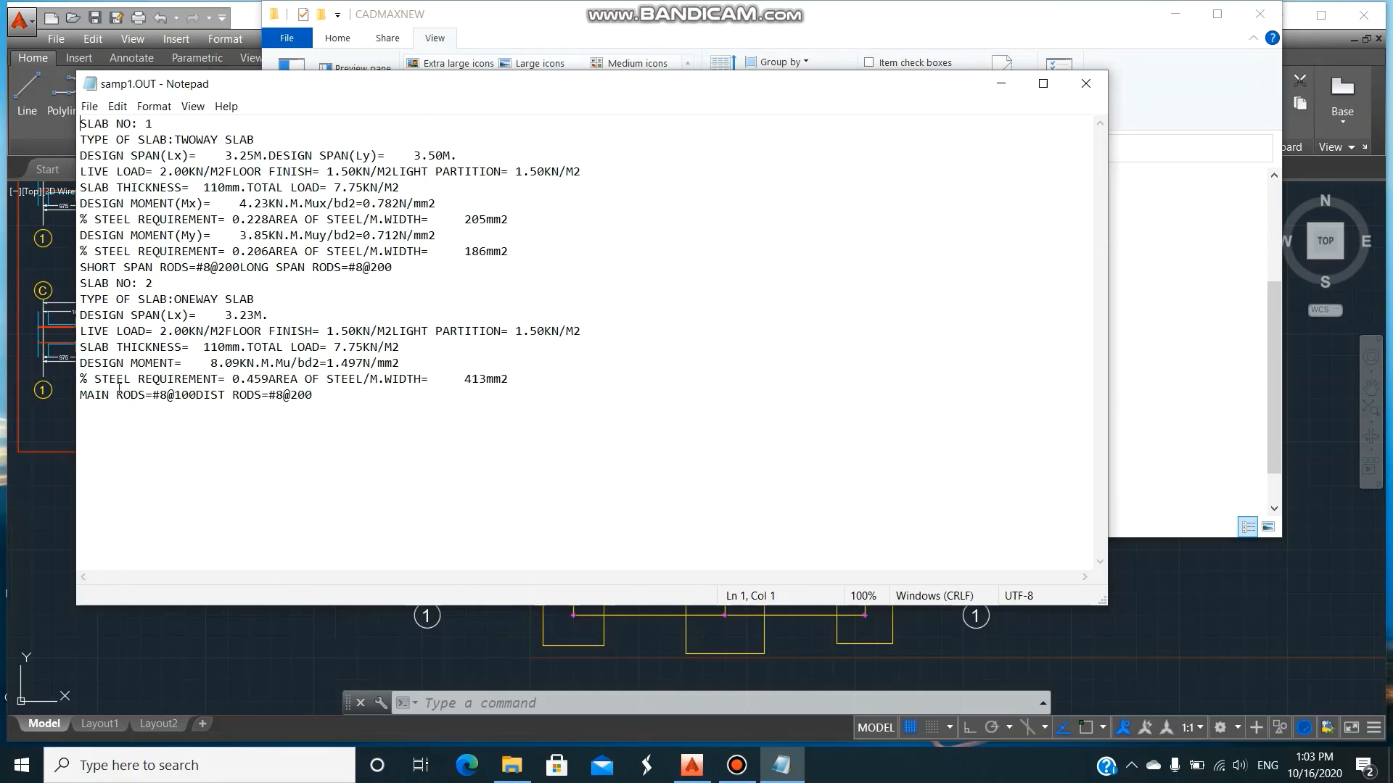
- Add a dashed separator line at the end of samp1.OUT, save the file and close both it and its folder
click(85, 414)
text(------------------------------)
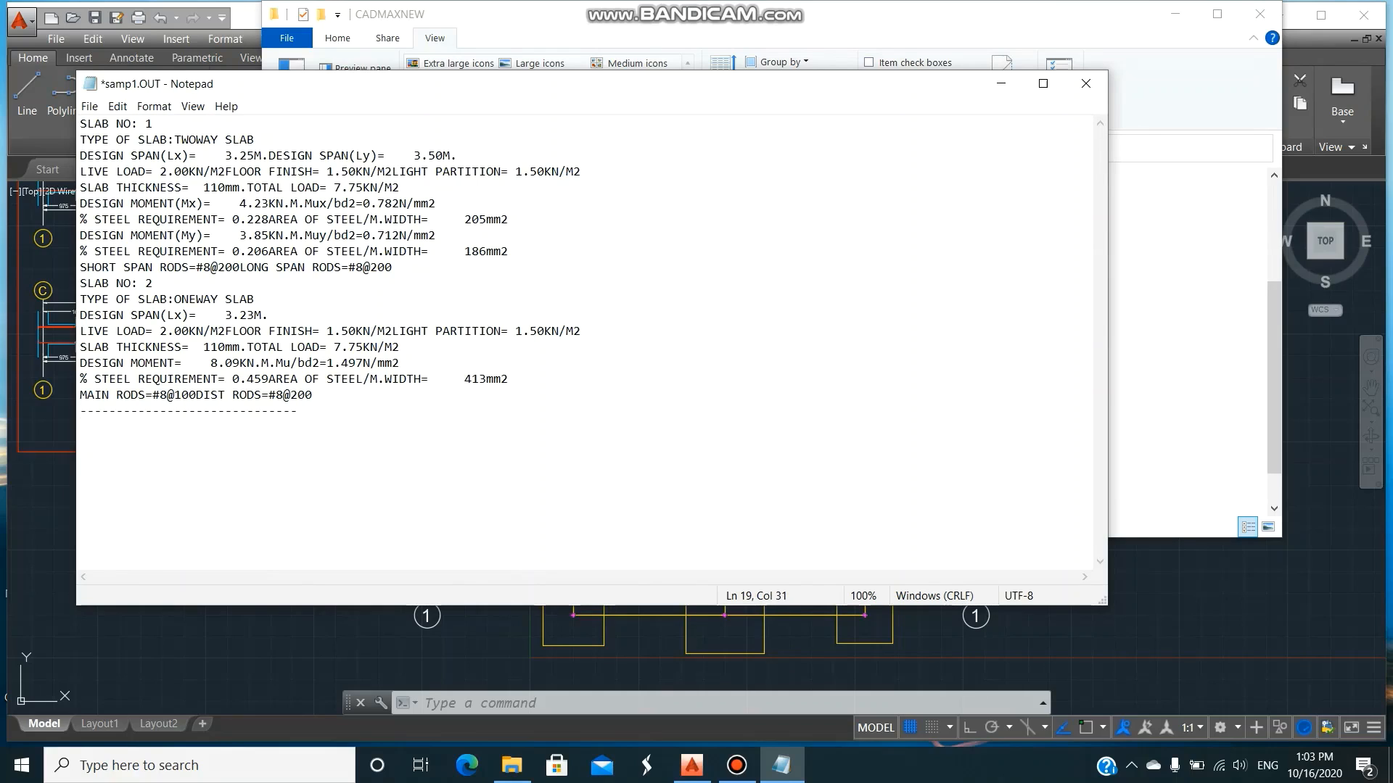
key(Return)
click(89, 106)
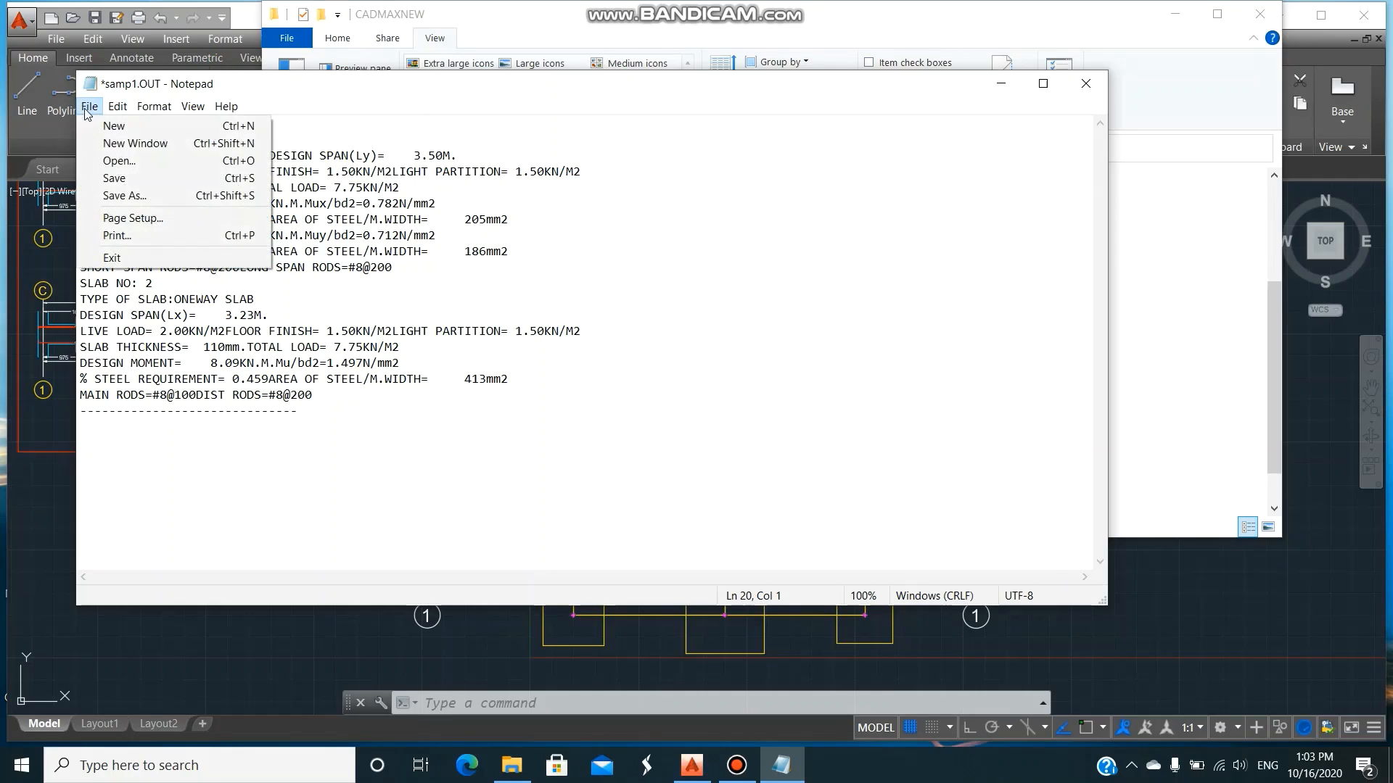
click(120, 178)
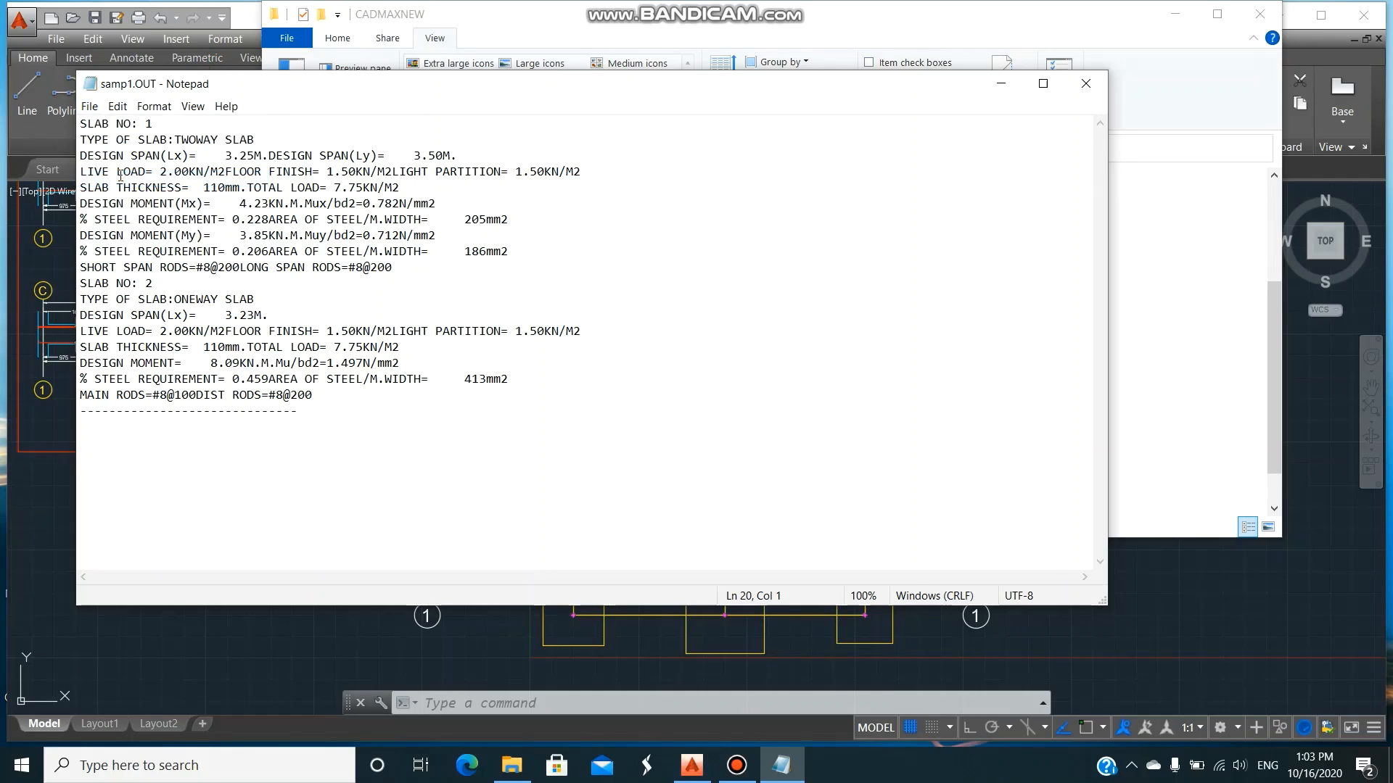
click(1086, 83)
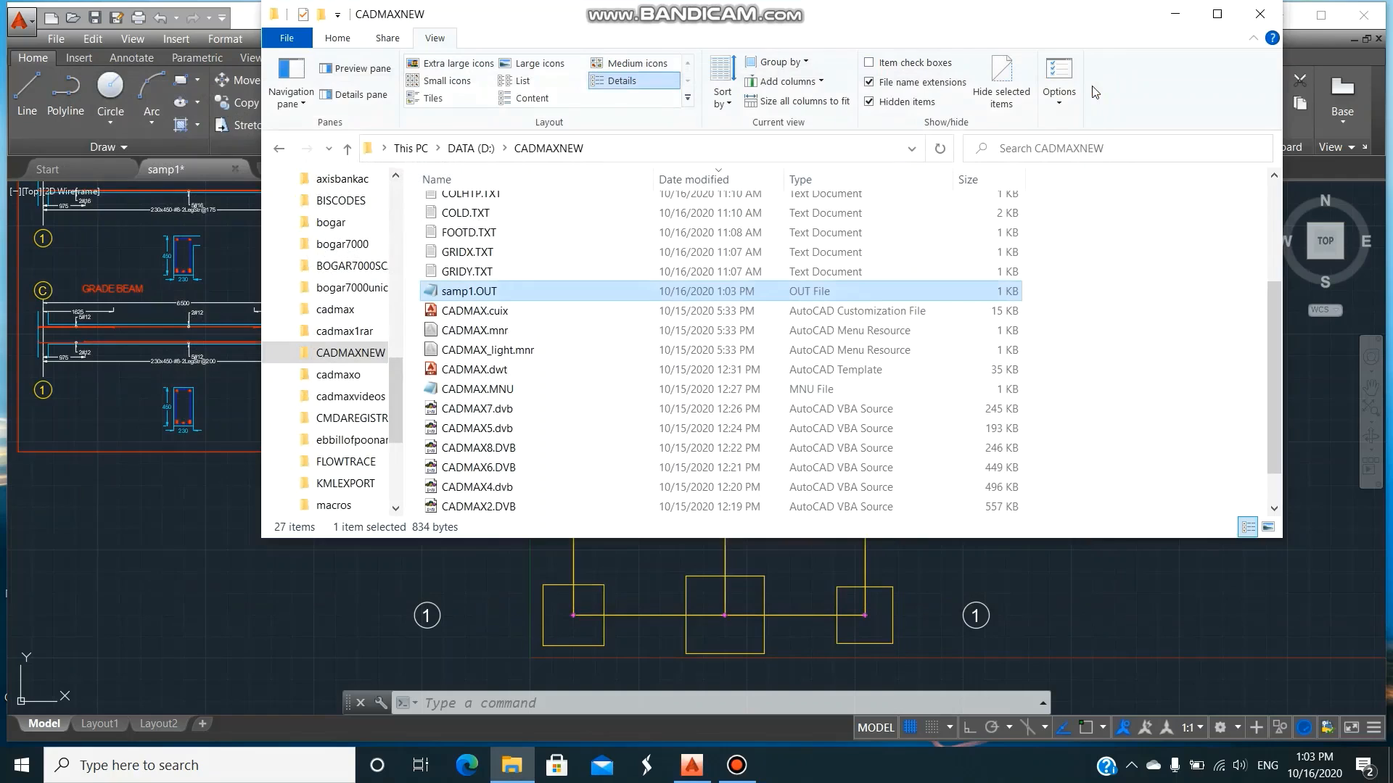
click(1260, 13)
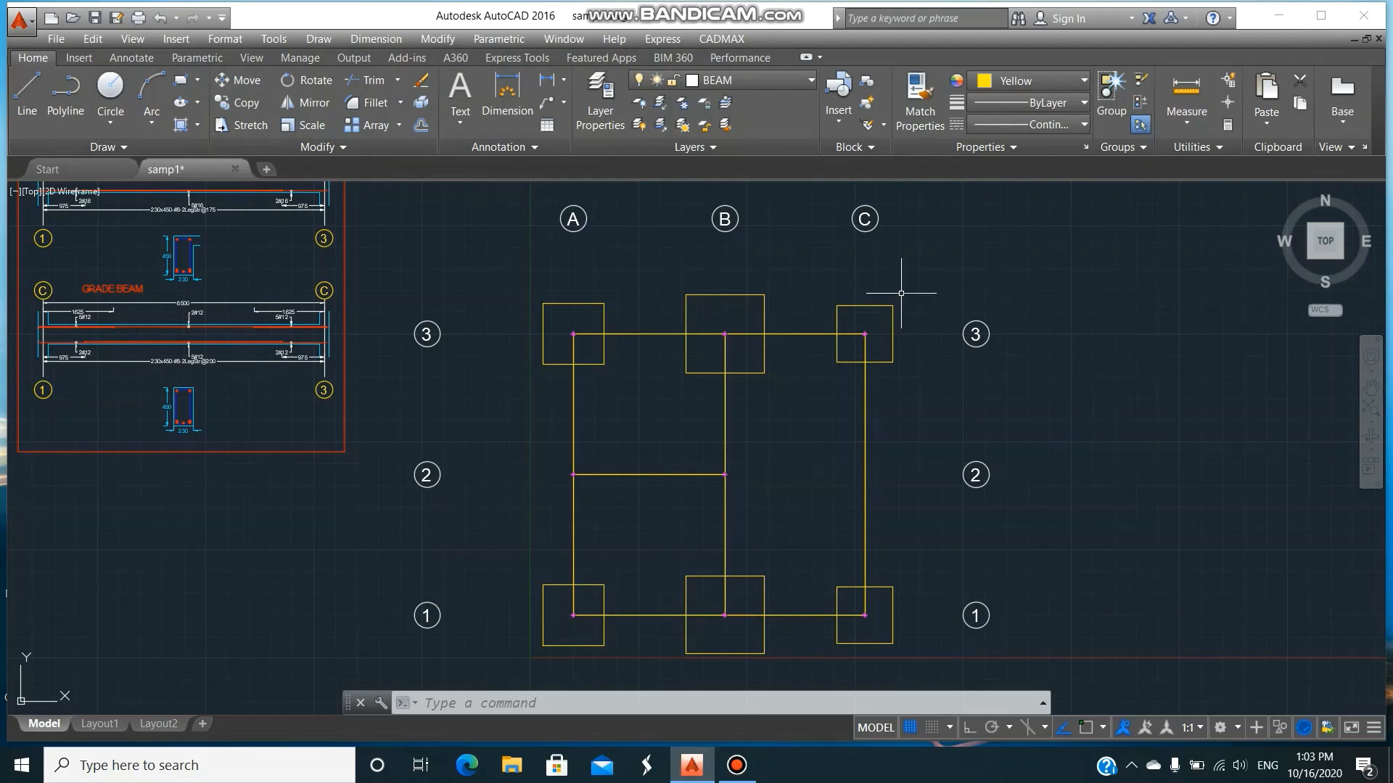
- Run DESPROC on the whole frame plan, filtering for beams with a lower elevation of 0 m
click(729, 42)
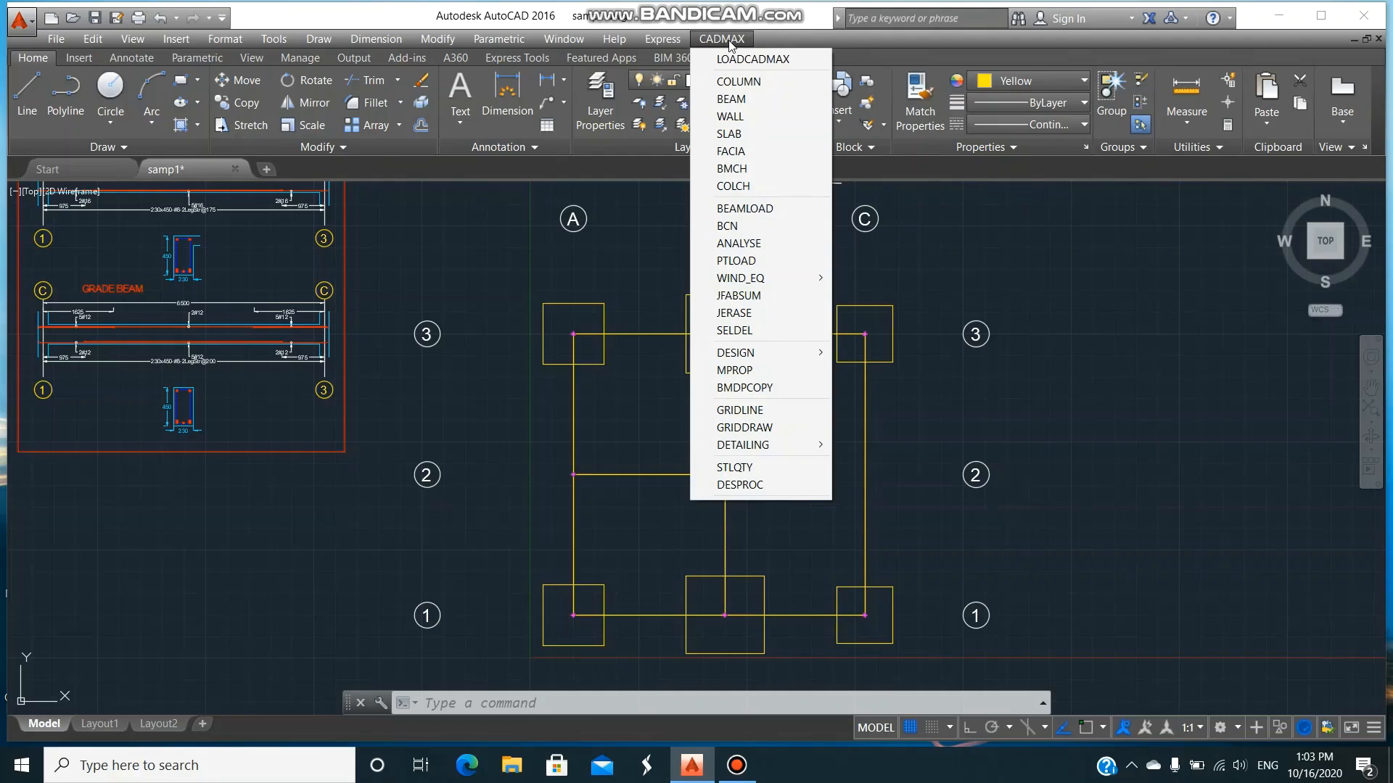
click(740, 484)
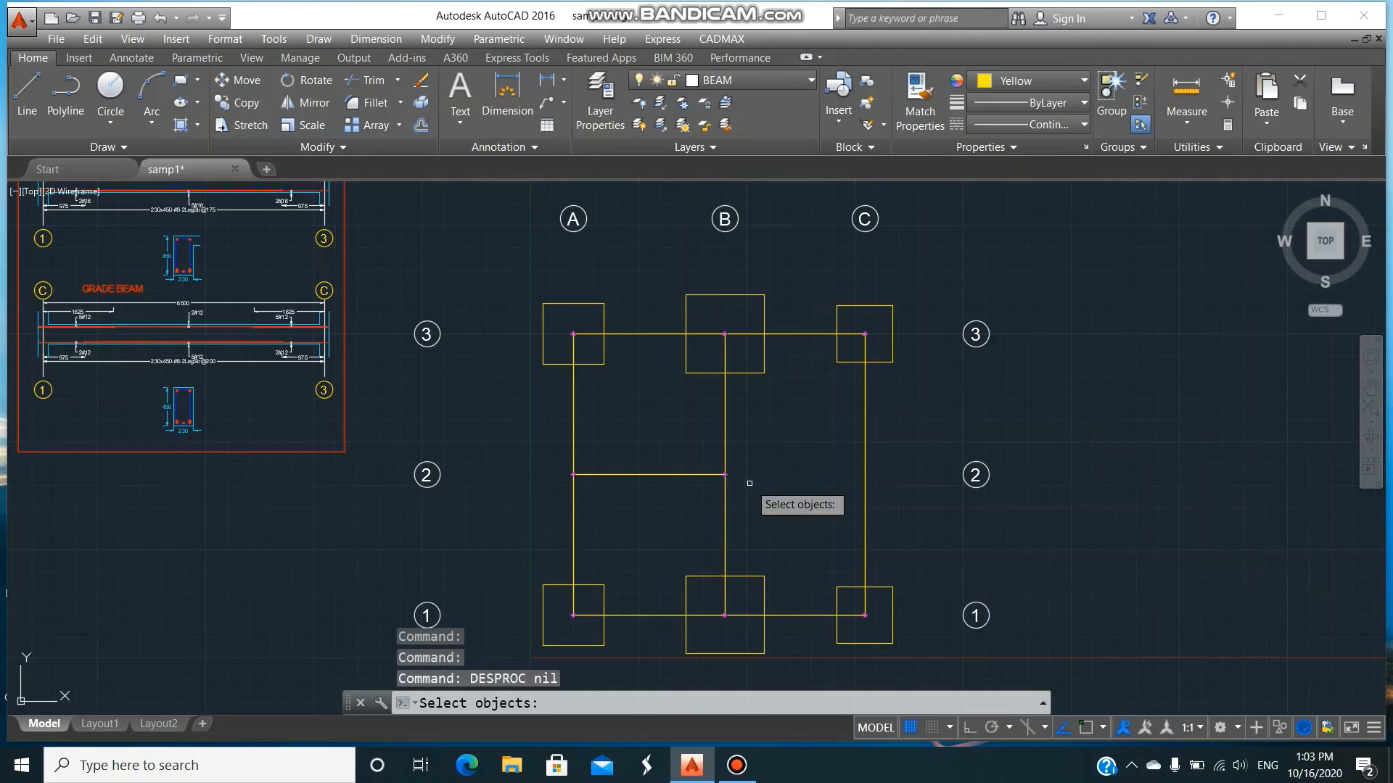
click(528, 315)
click(880, 625)
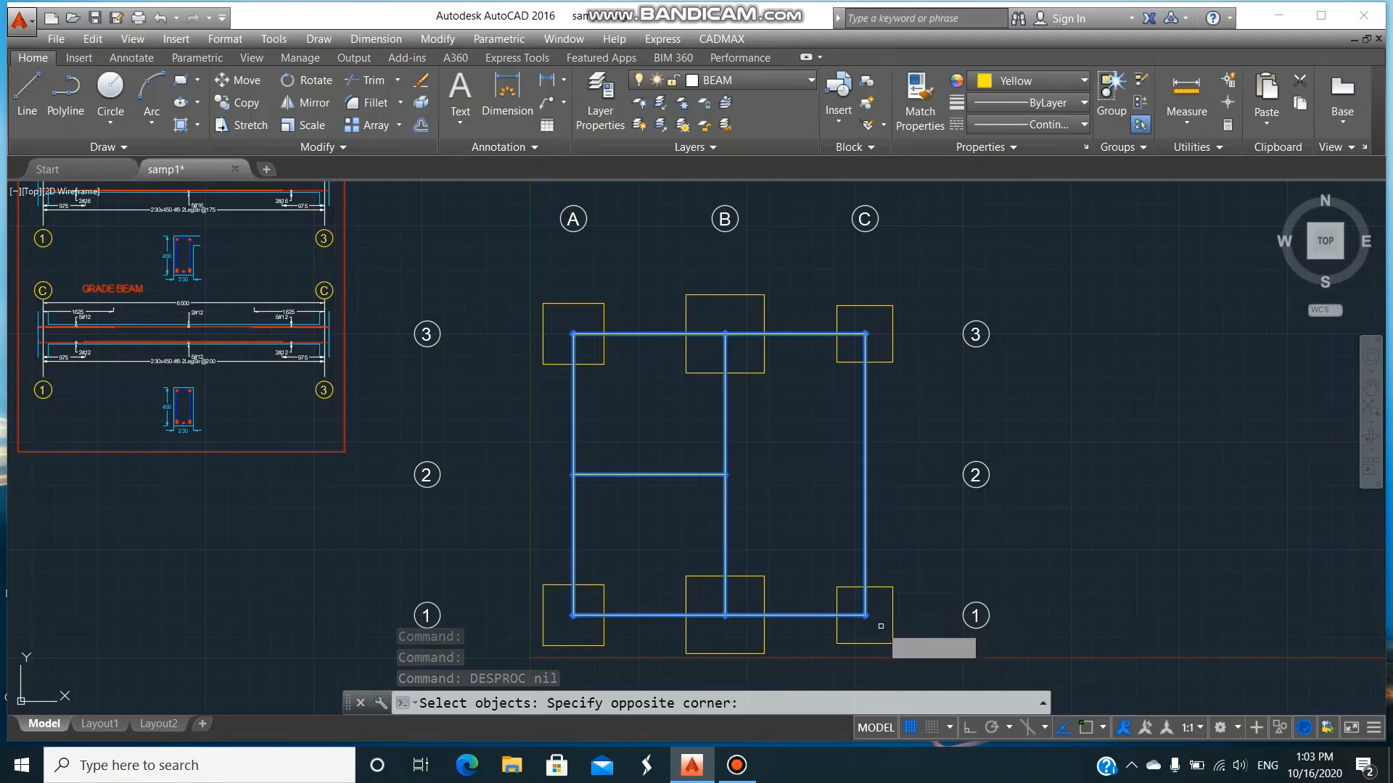
key(Return)
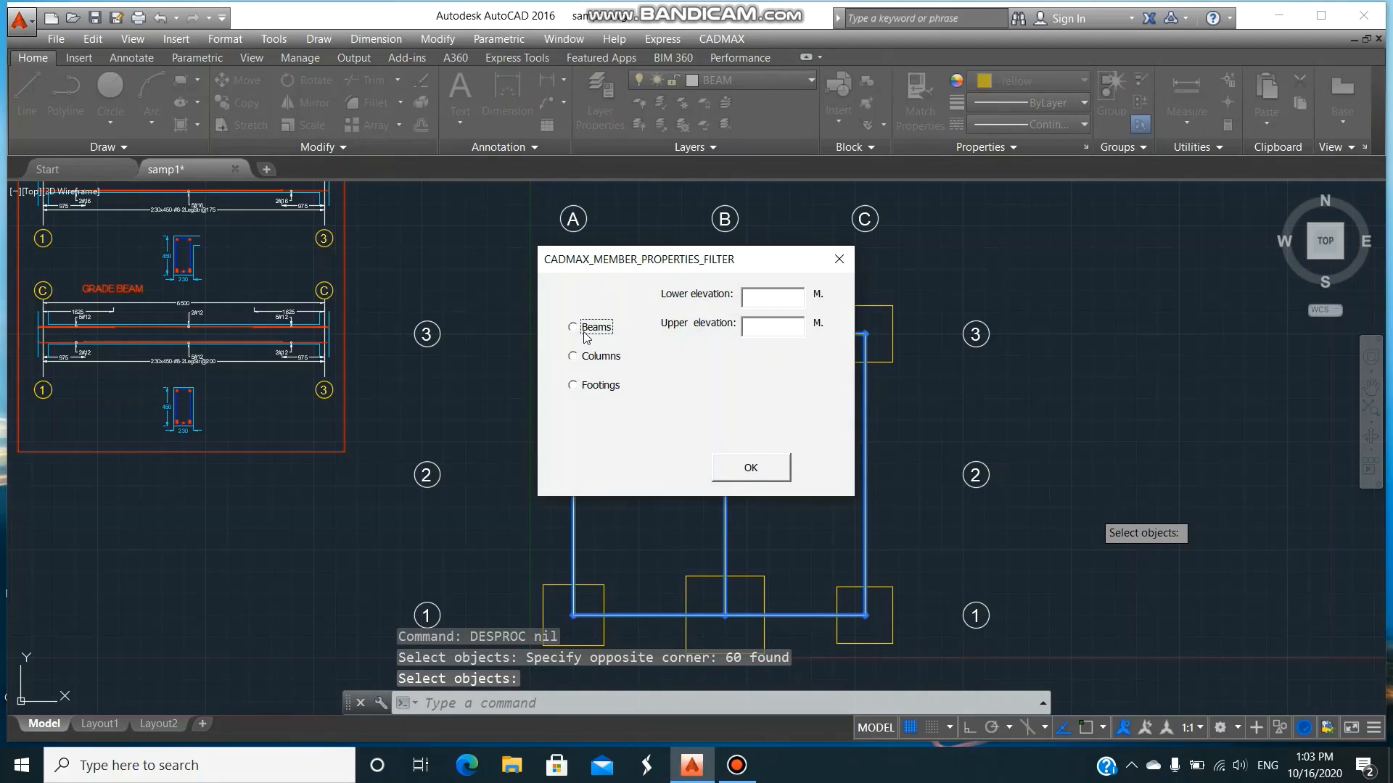
click(587, 332)
click(759, 294)
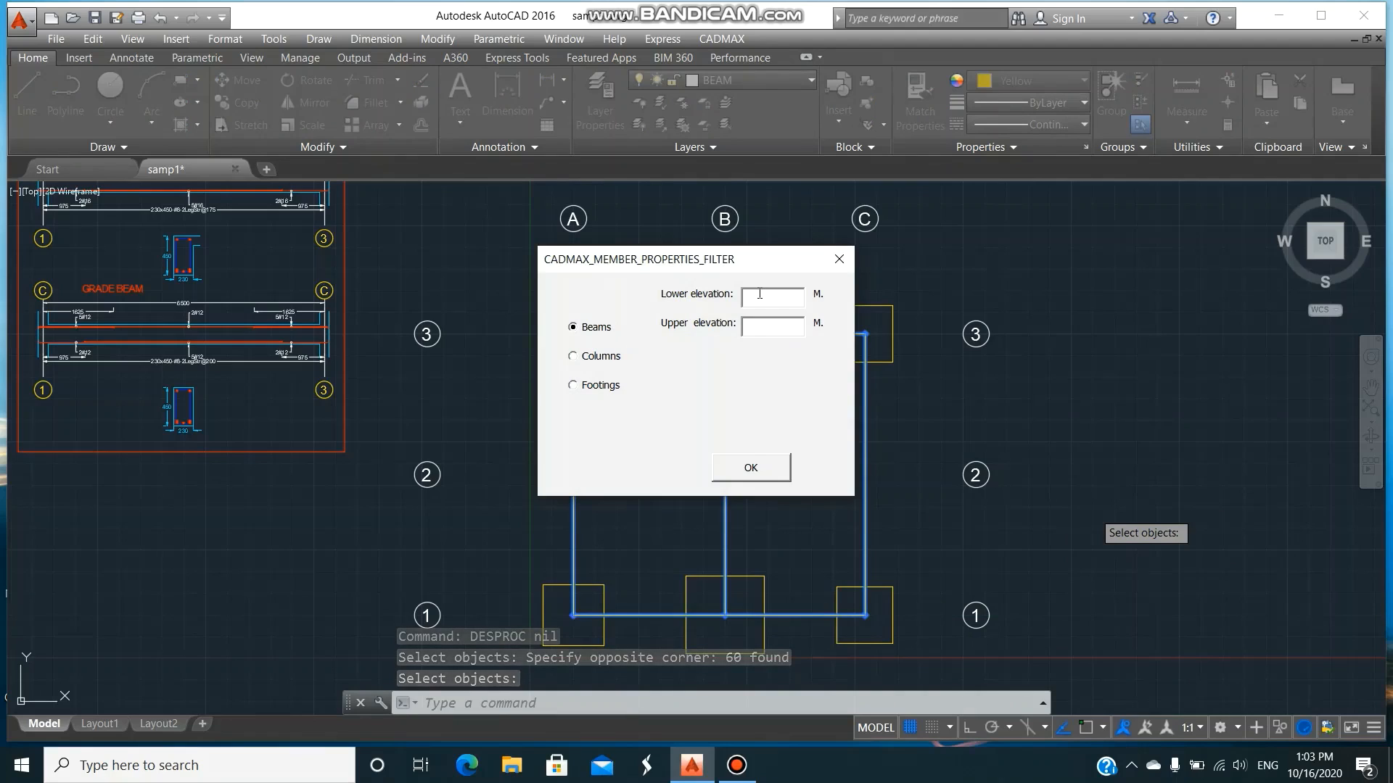
text(0)
click(764, 333)
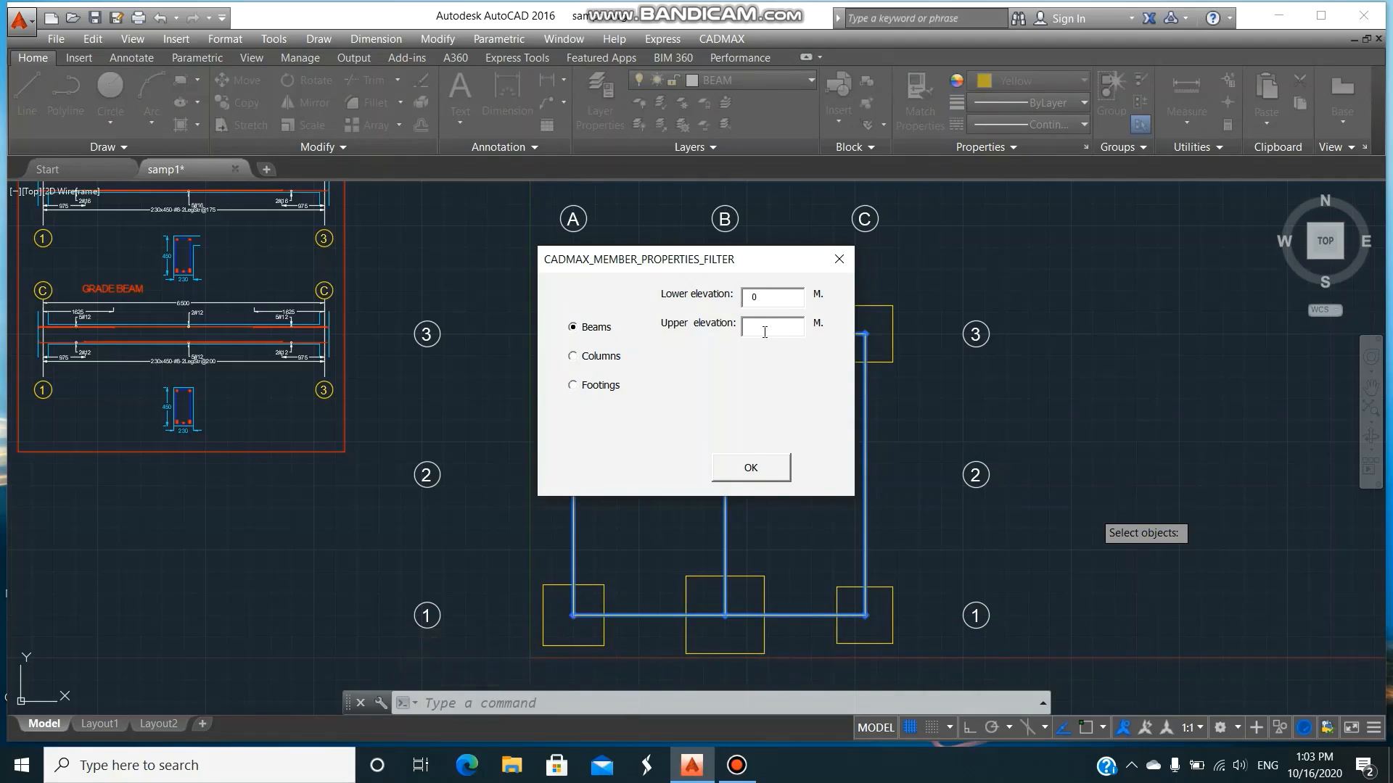
click(775, 473)
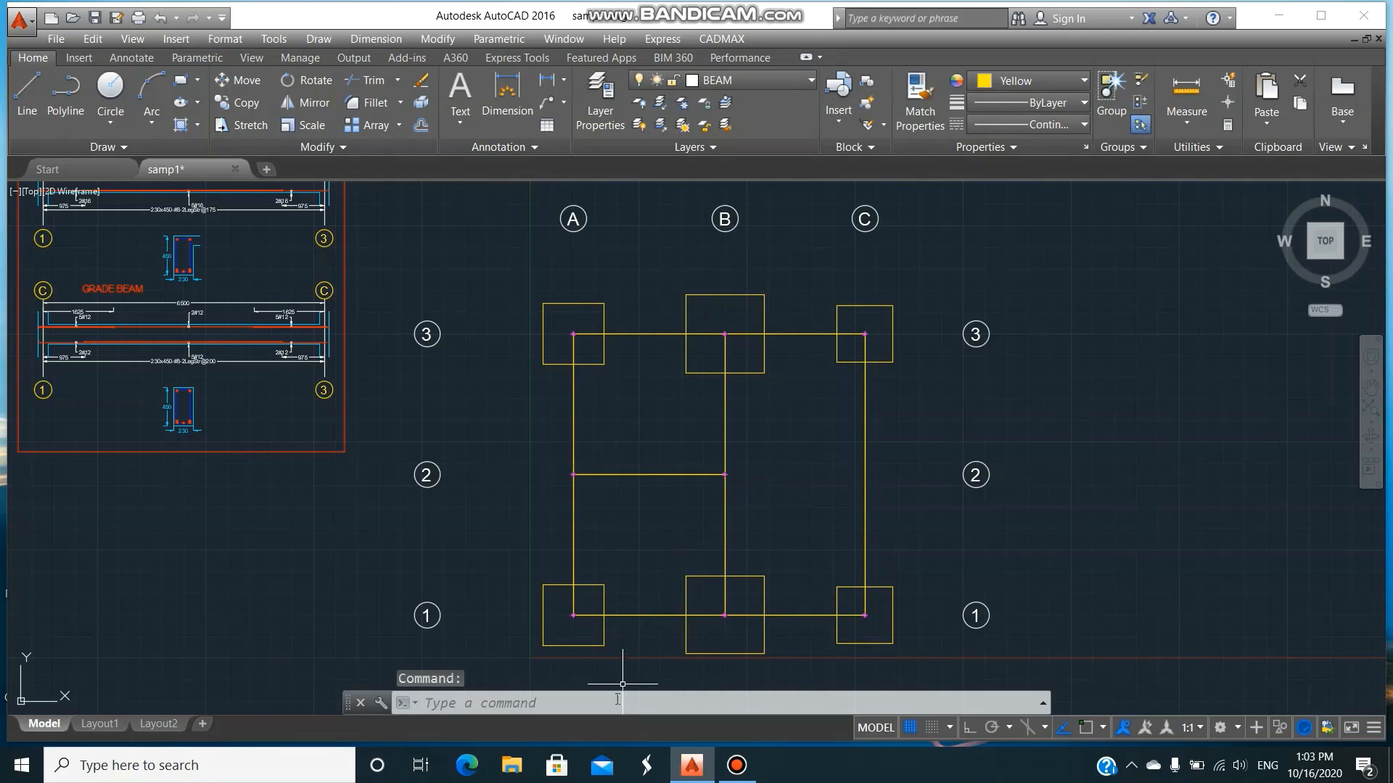
- Switch to File Explorer and open samp1.OUT from the CADMAXNEW folder to check the beam output
click(510, 765)
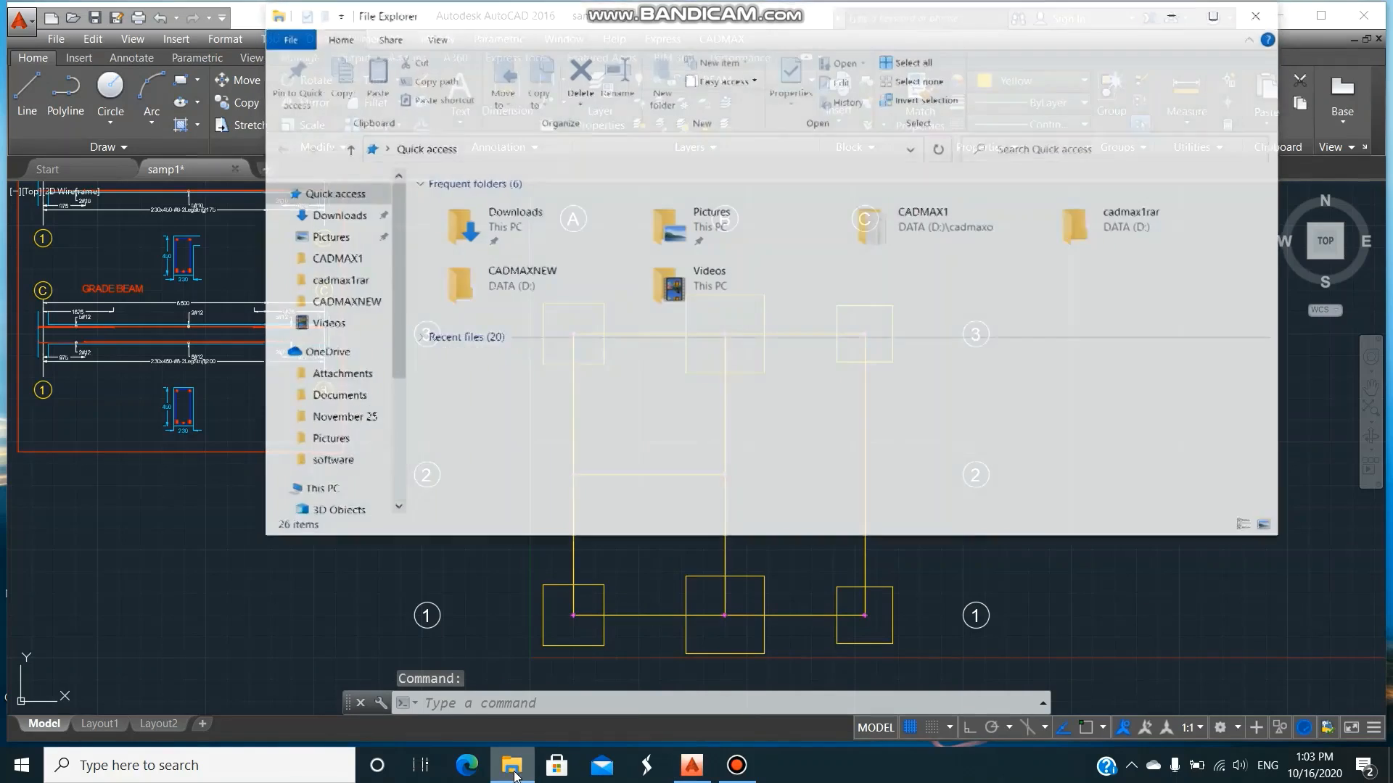
click(513, 284)
double_click(515, 285)
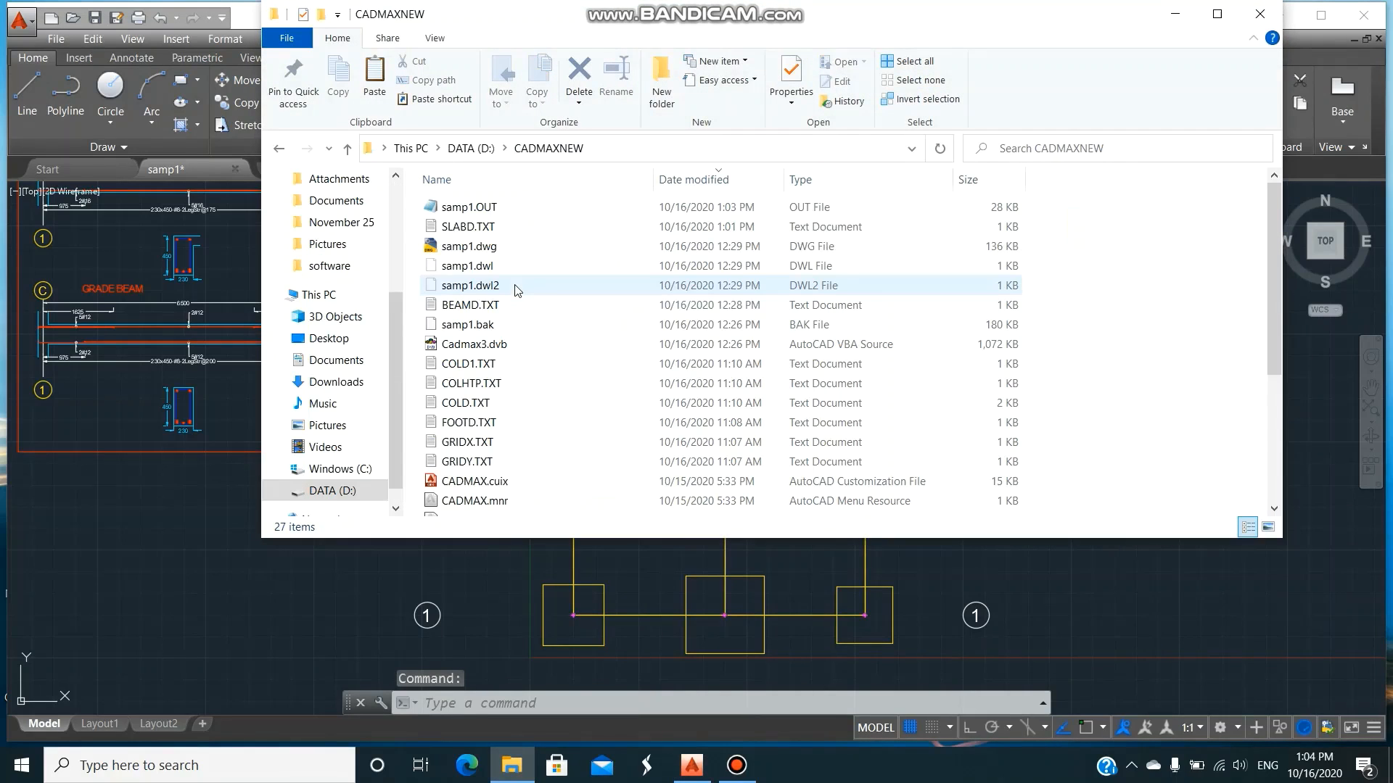
click(519, 210)
double_click(519, 211)
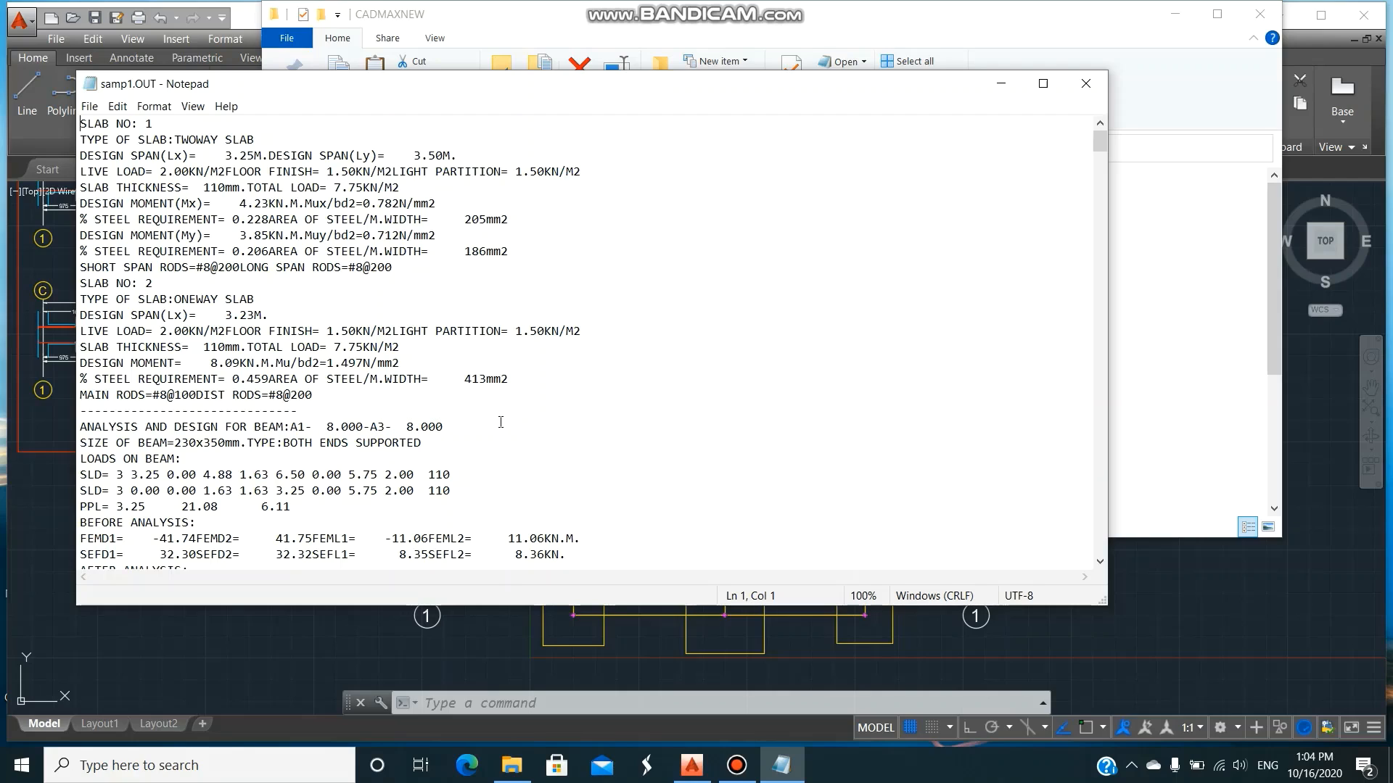
- Review the beam analysis and design calculations in samp1.OUT, close the file and return to the AutoCAD drawing
scroll(501, 422, down, 8)
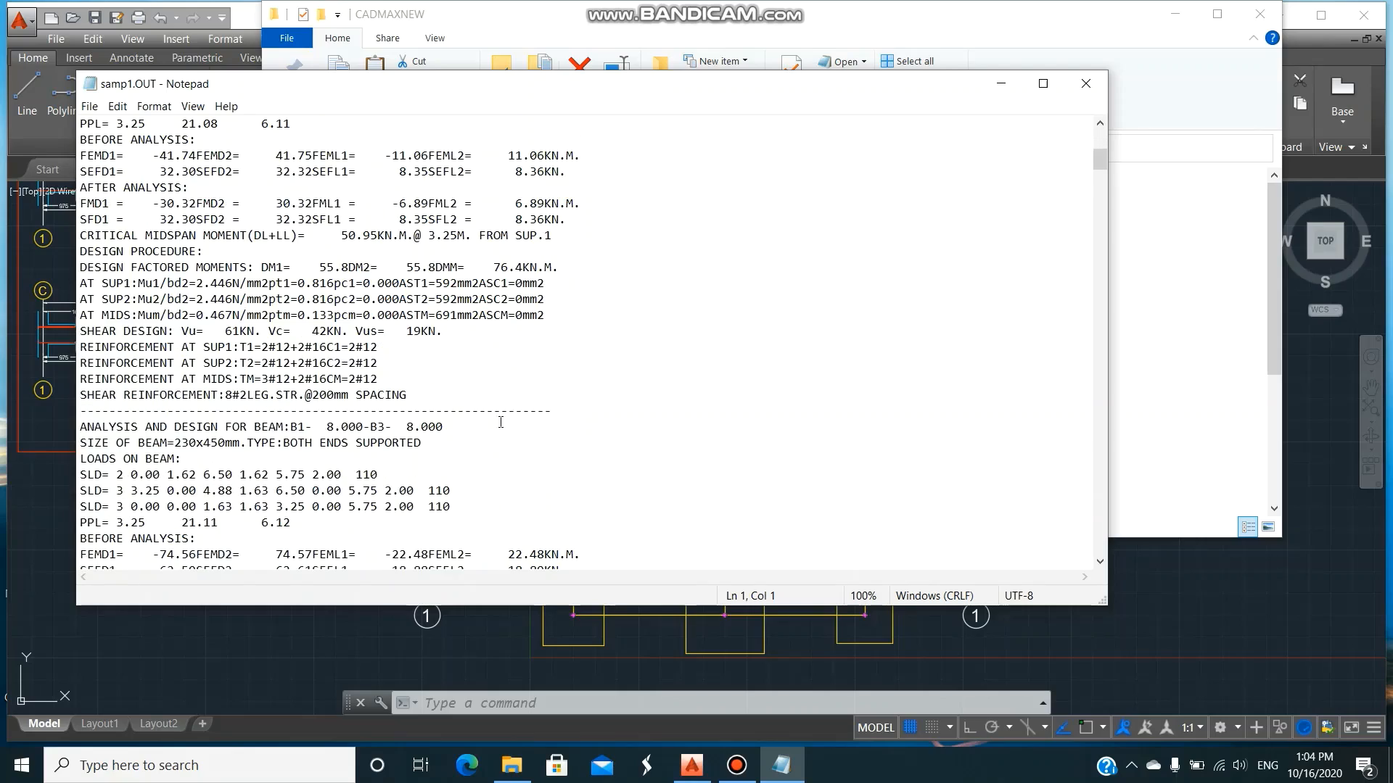
scroll(479, 436, down, 15)
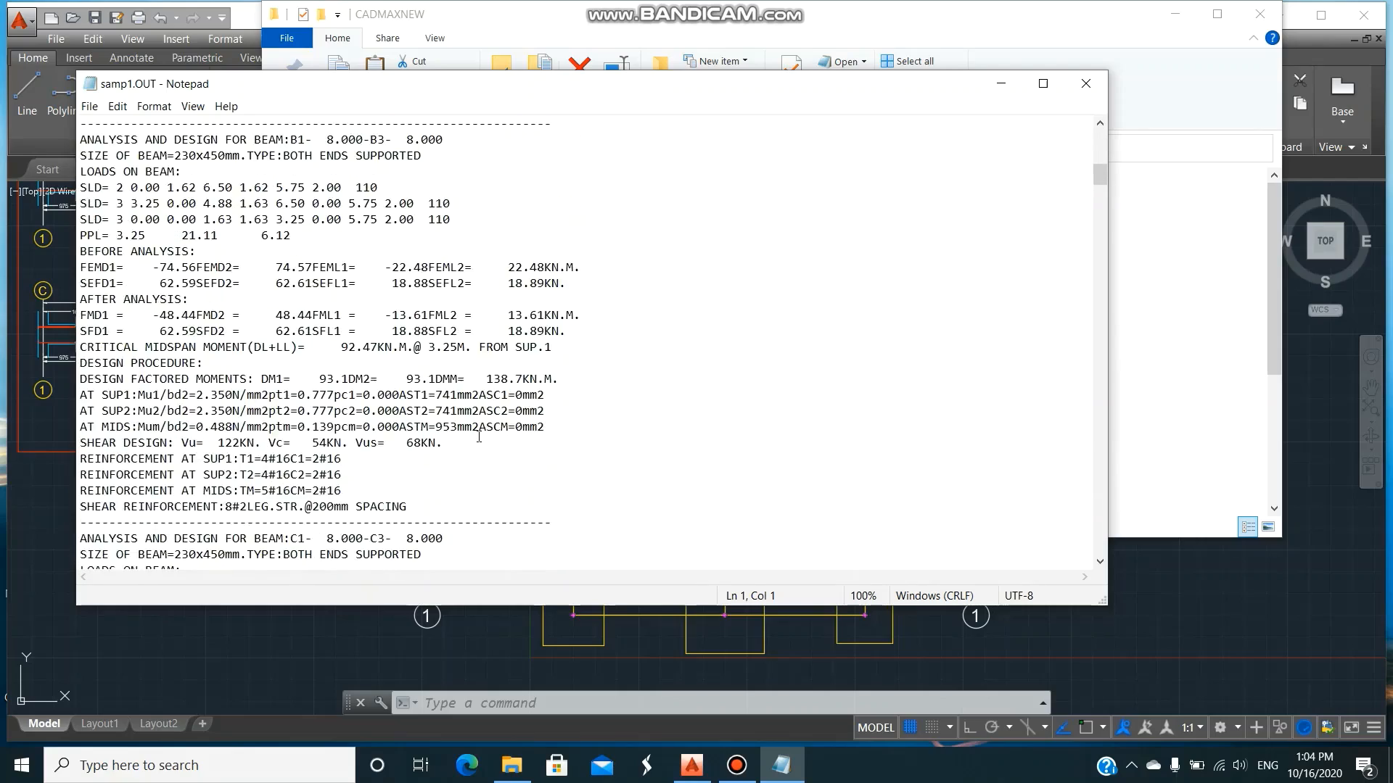
scroll(478, 437, down, 10)
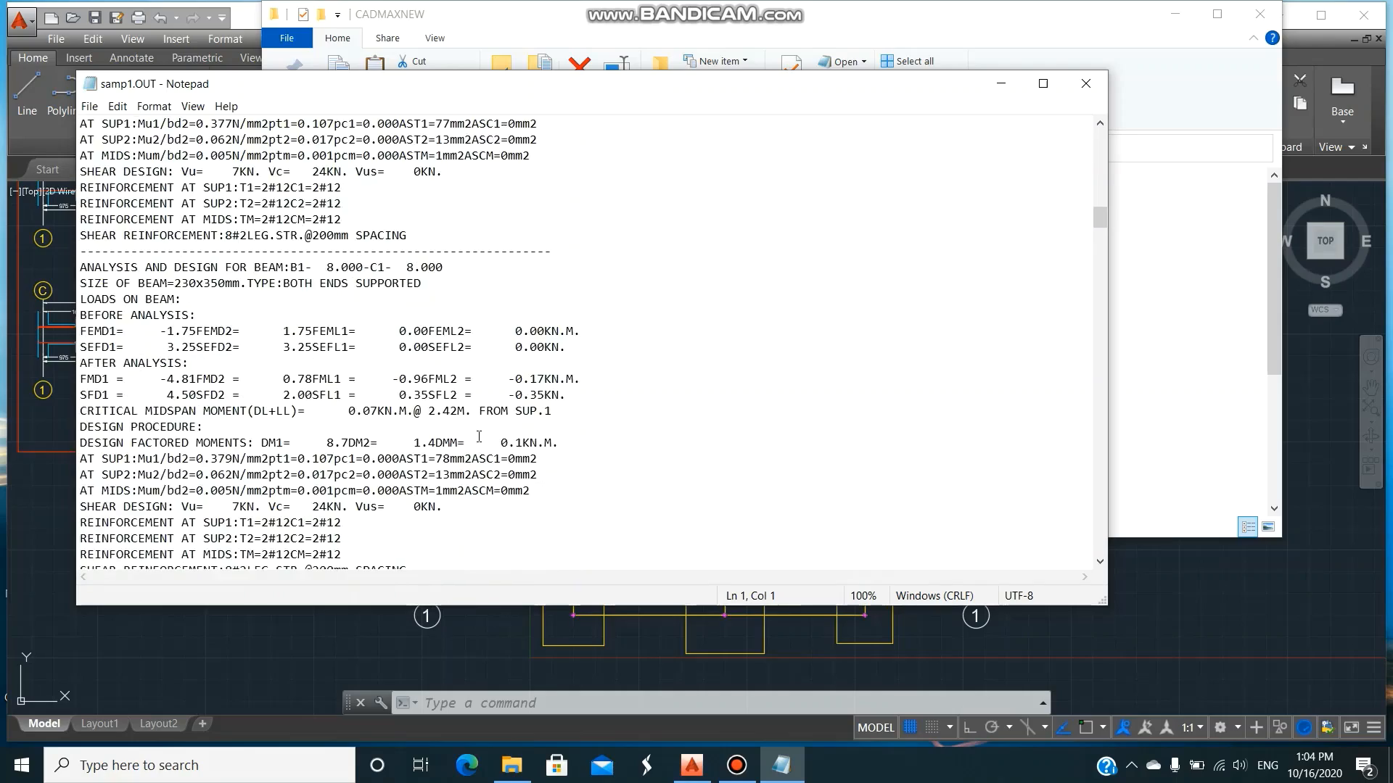
scroll(479, 437, down, 12)
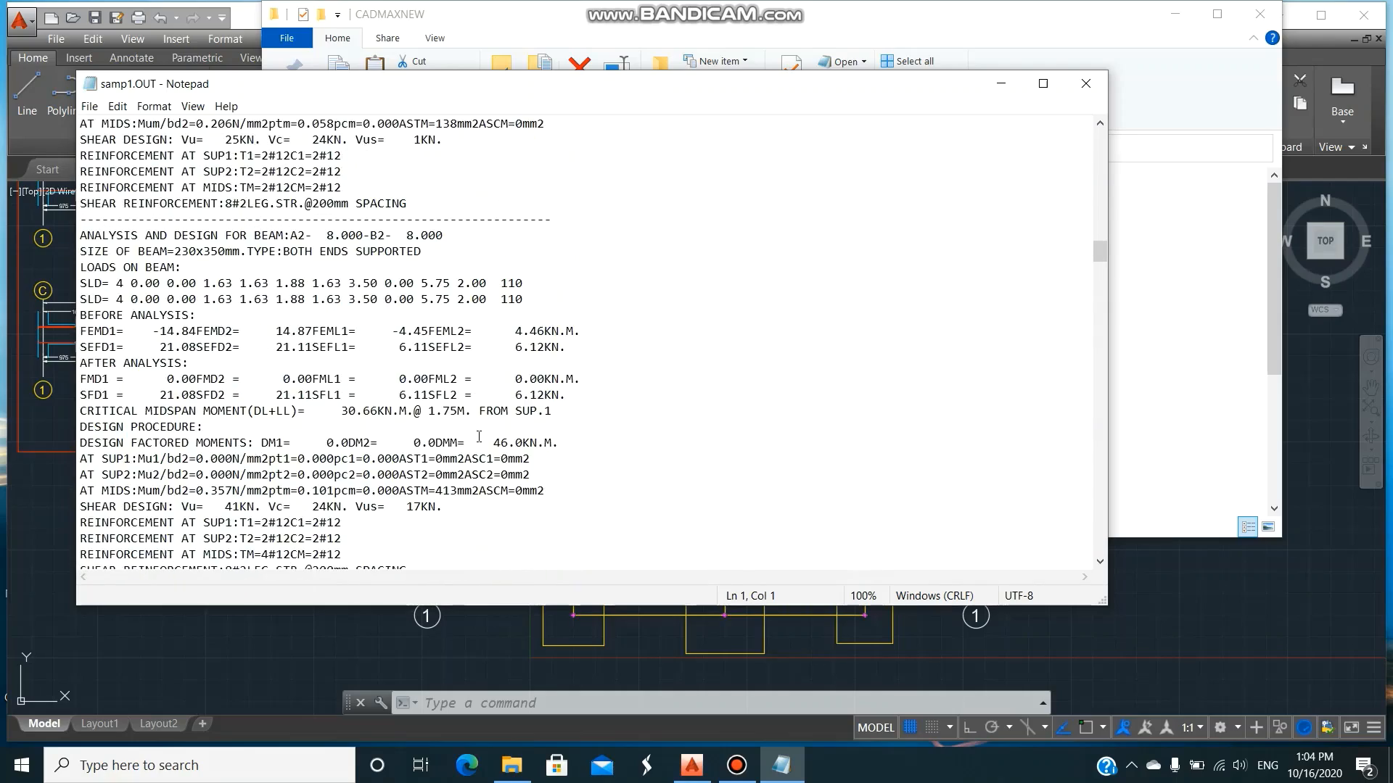
scroll(478, 436, down, 5)
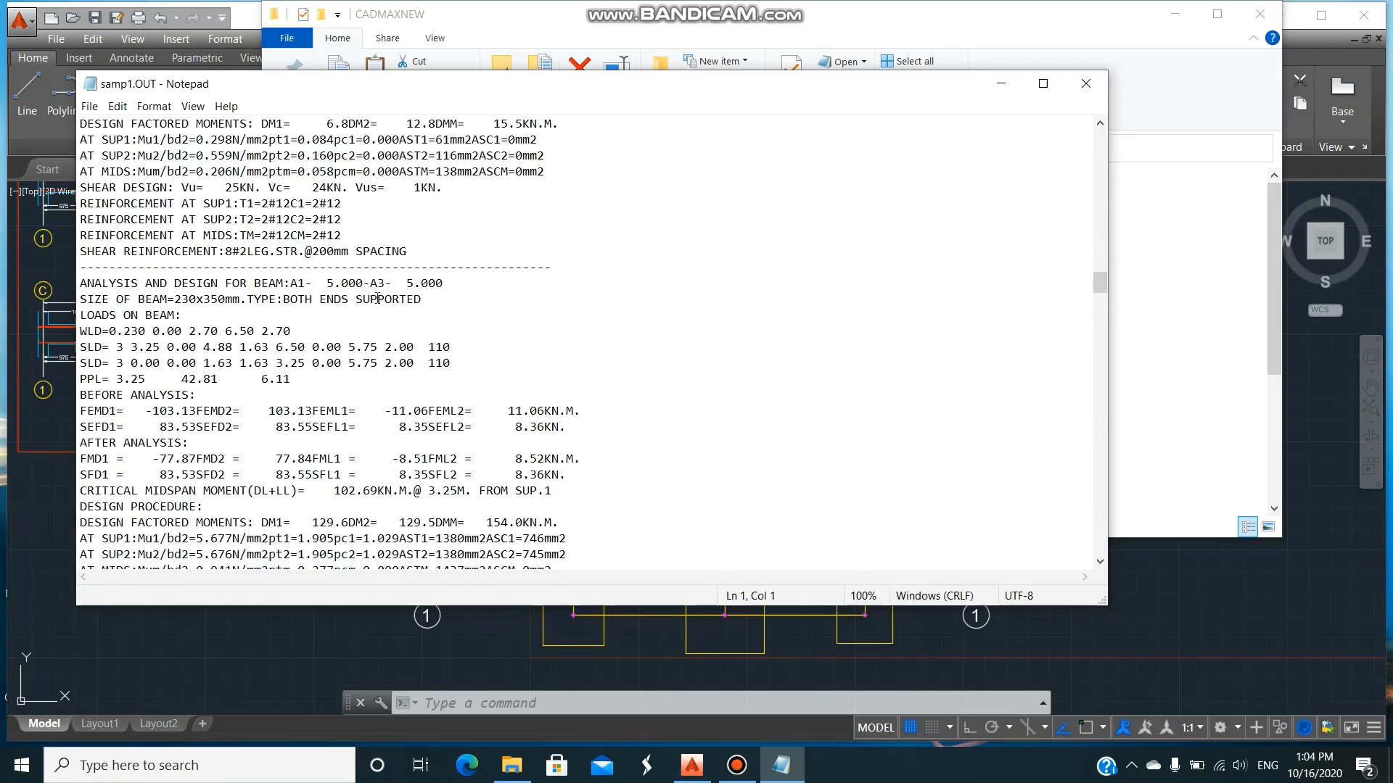
scroll(543, 325, down, 20)
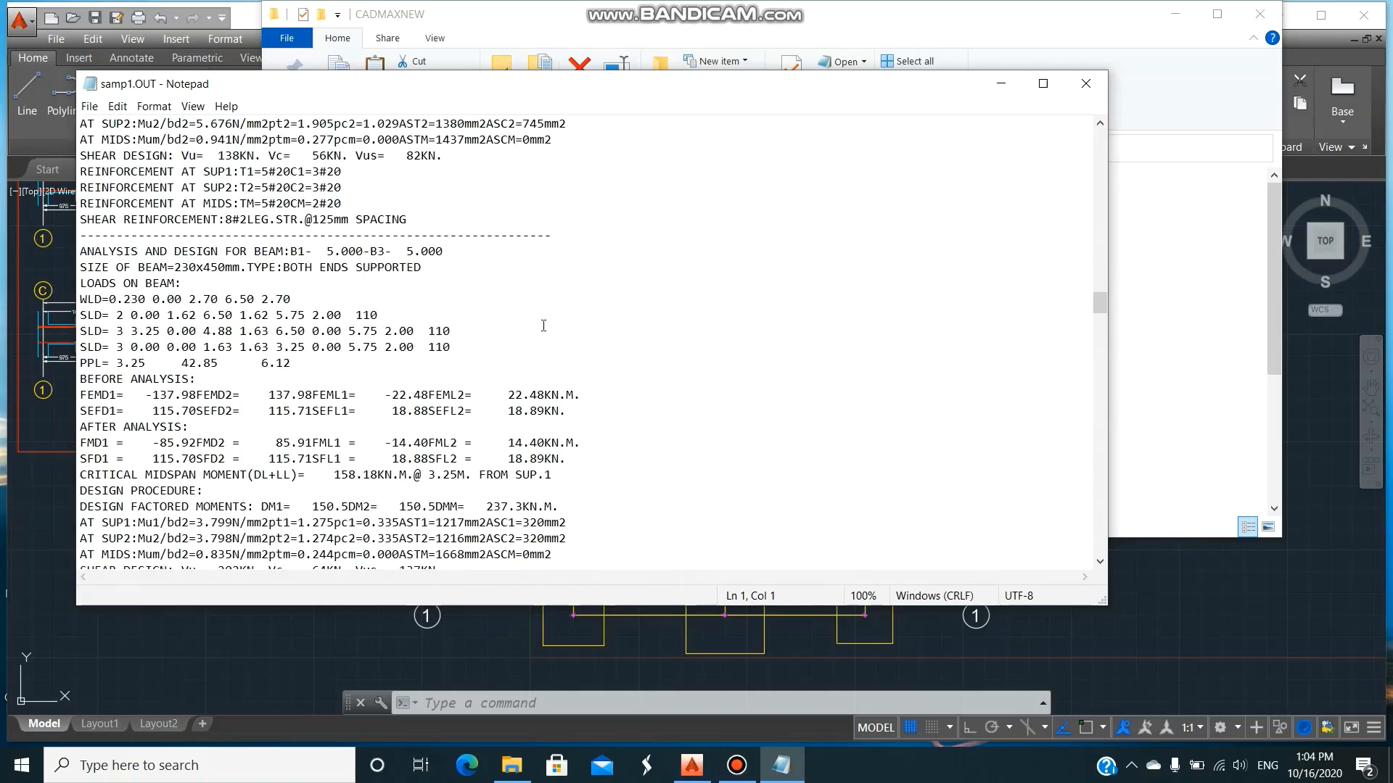
scroll(543, 326, down, 15)
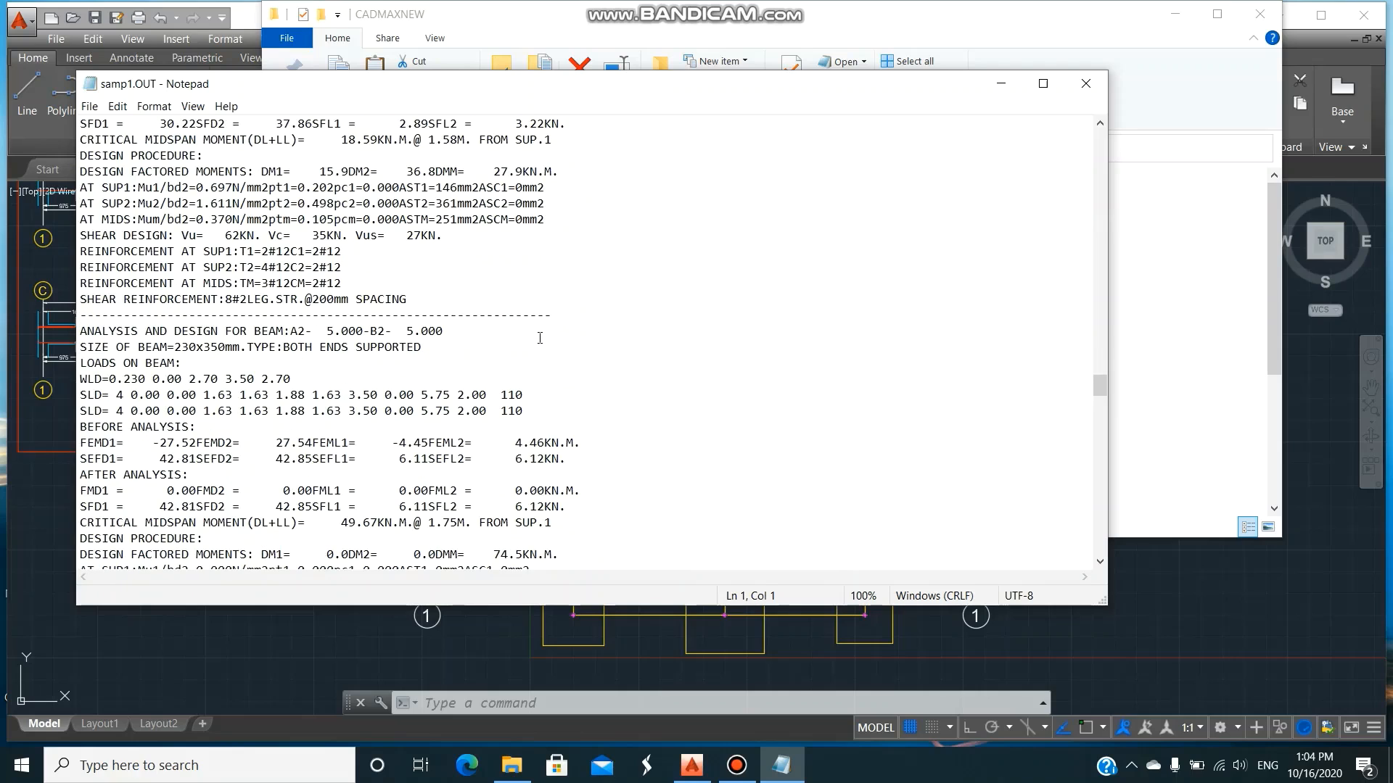
click(1083, 84)
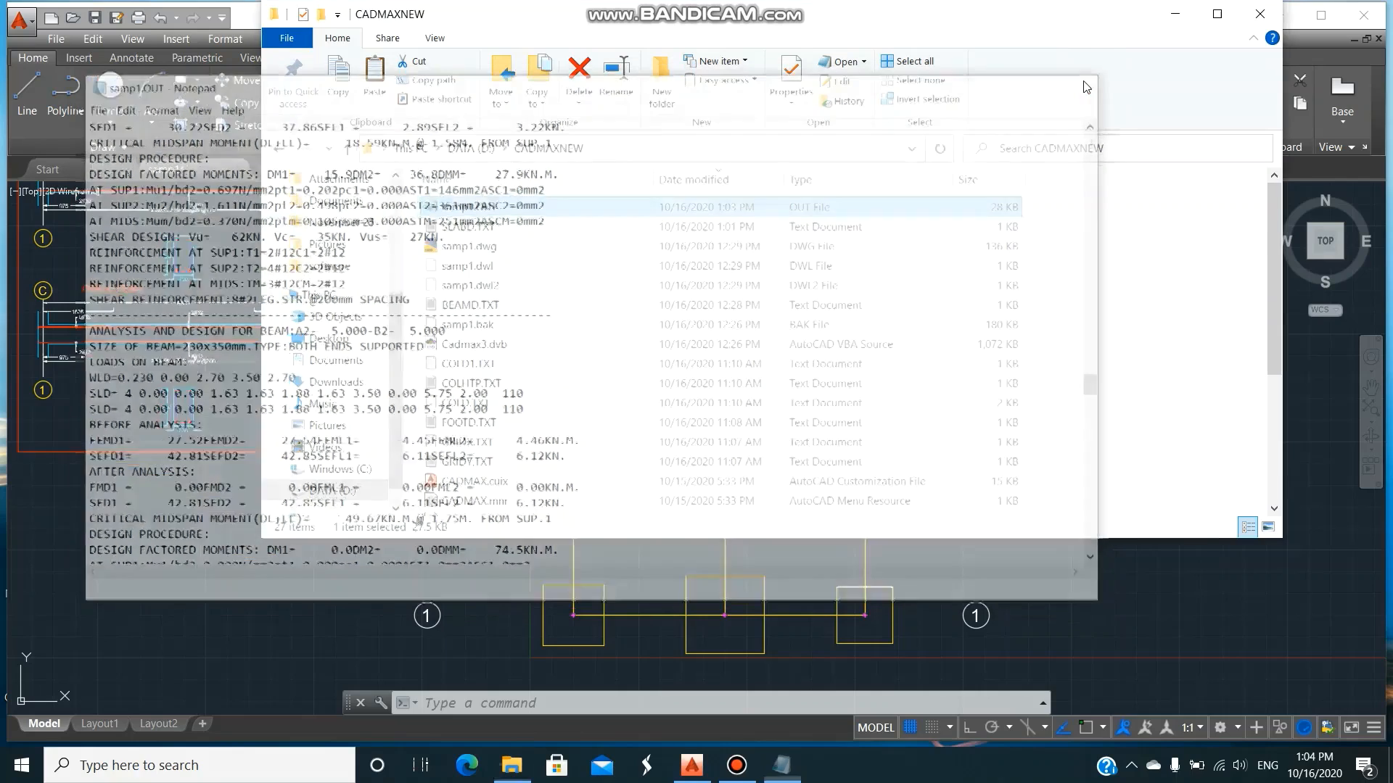
click(1175, 14)
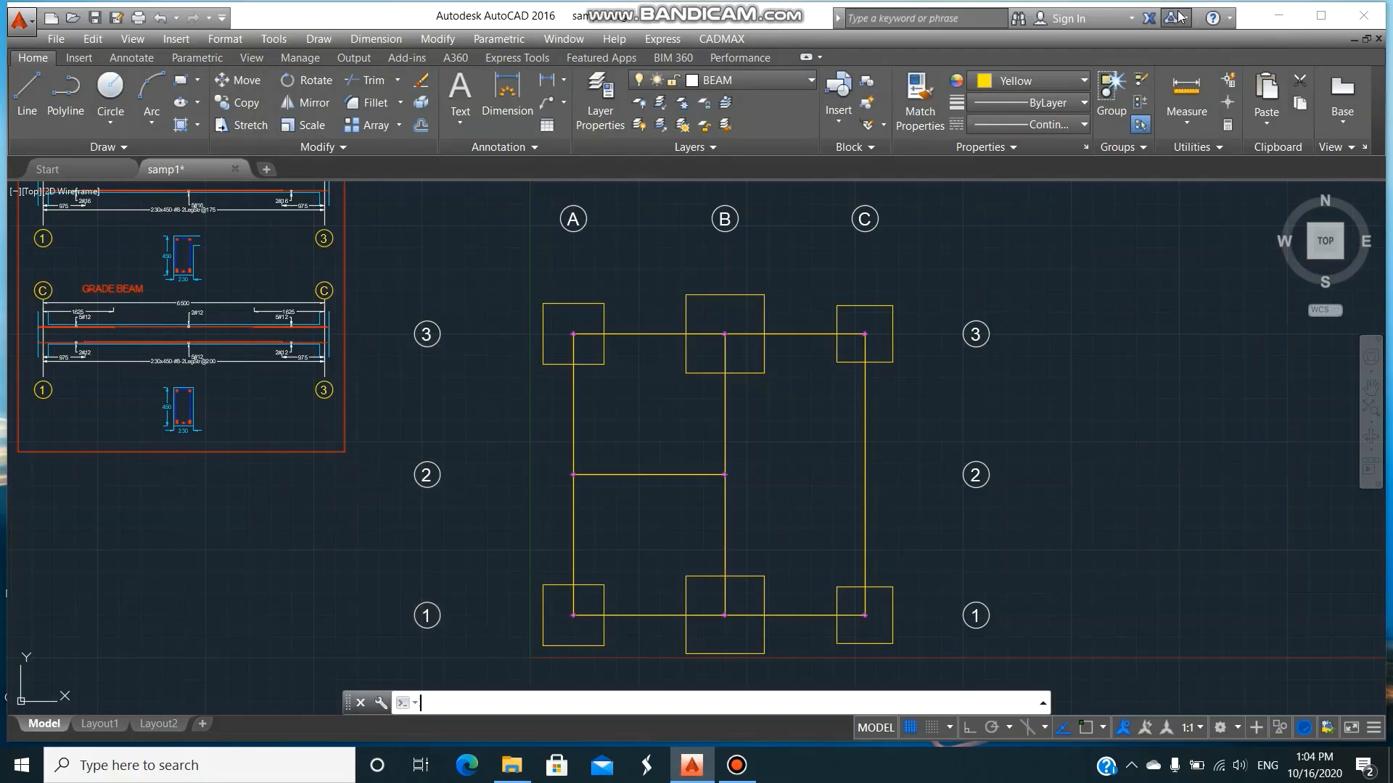
- Run DESPROC on the whole frame plan, filtering for columns between elevations 0 and 8 m
click(722, 39)
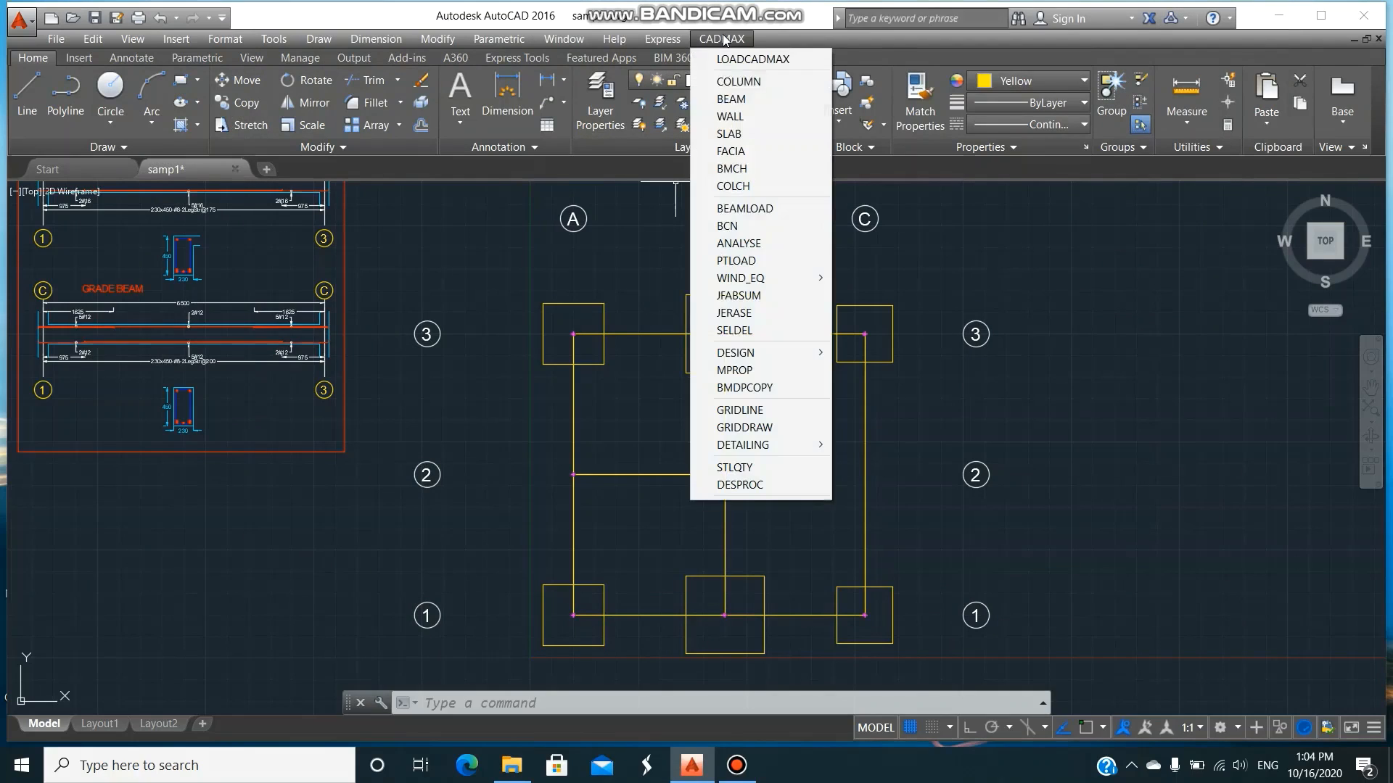
click(768, 484)
click(563, 309)
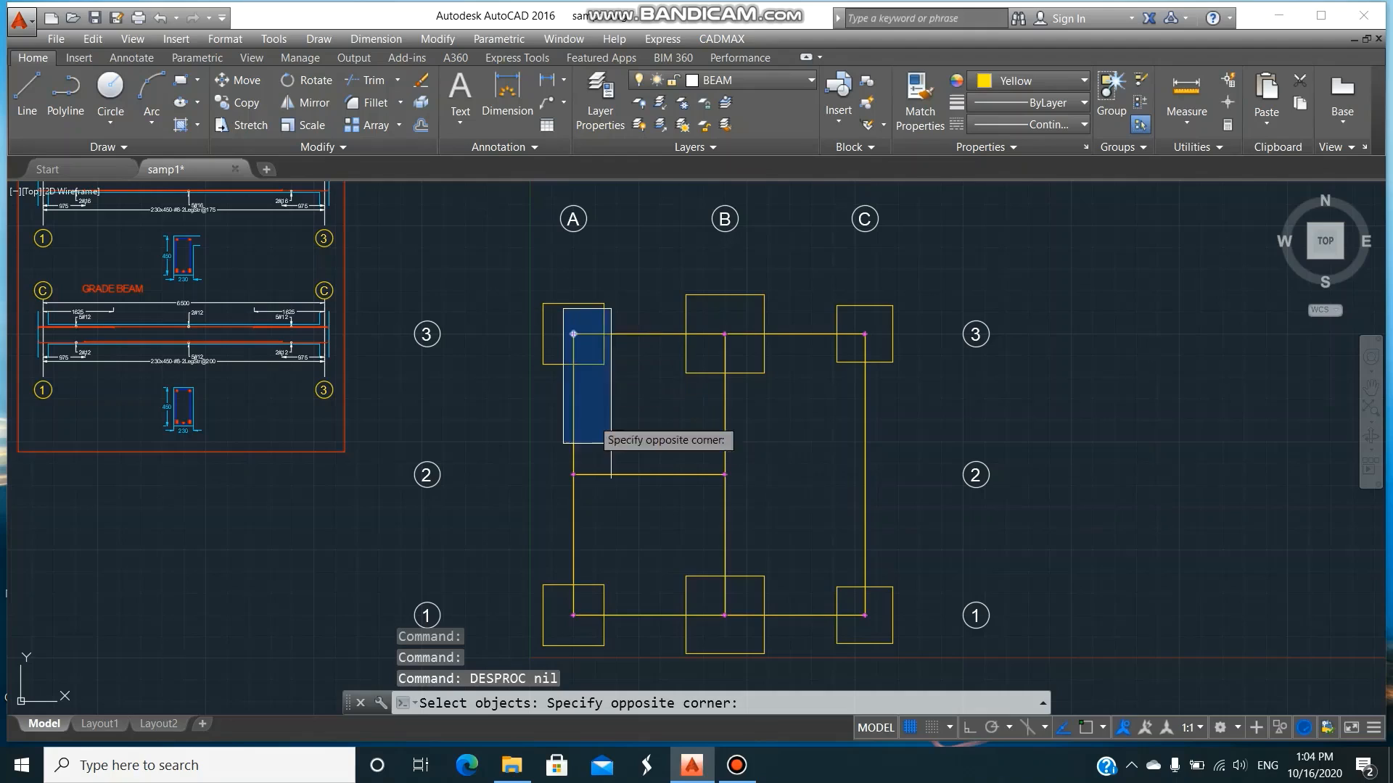
click(876, 625)
key(Return)
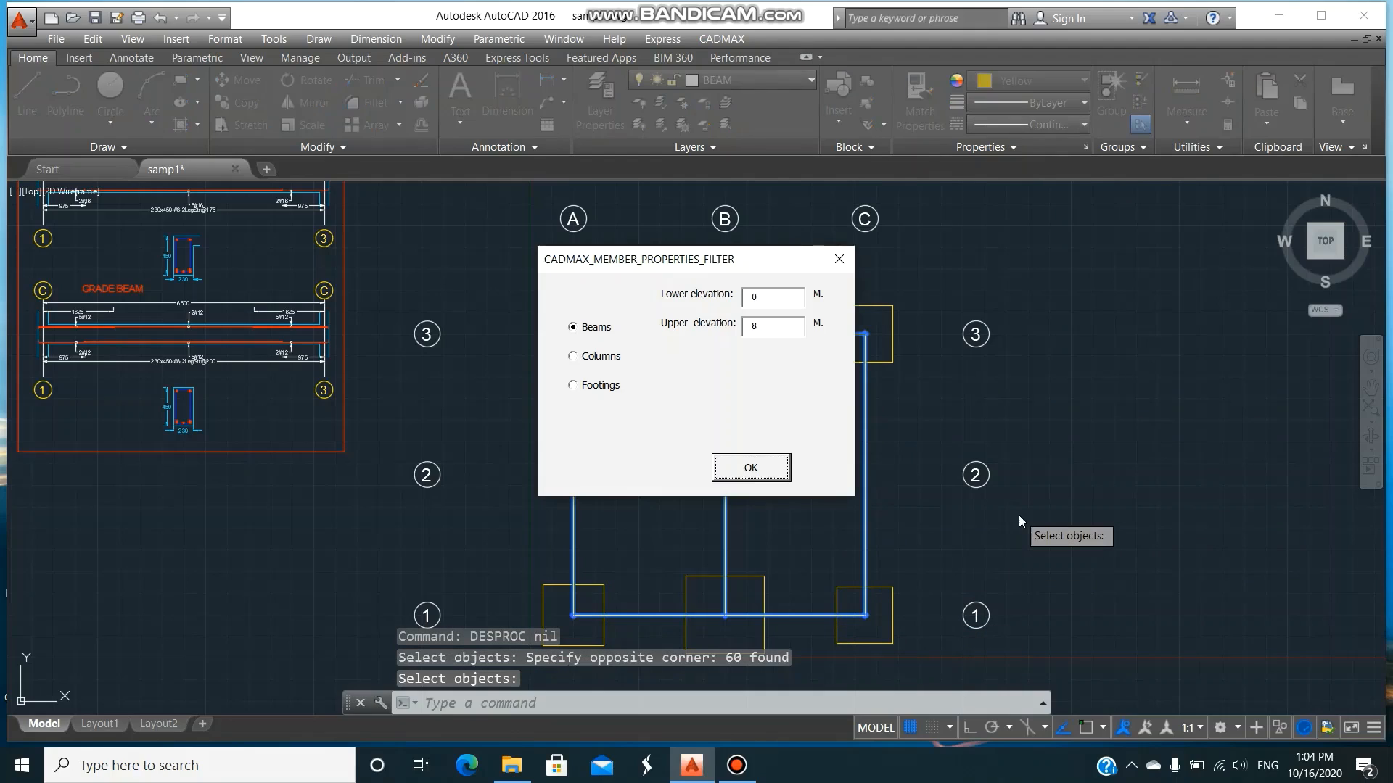
click(584, 358)
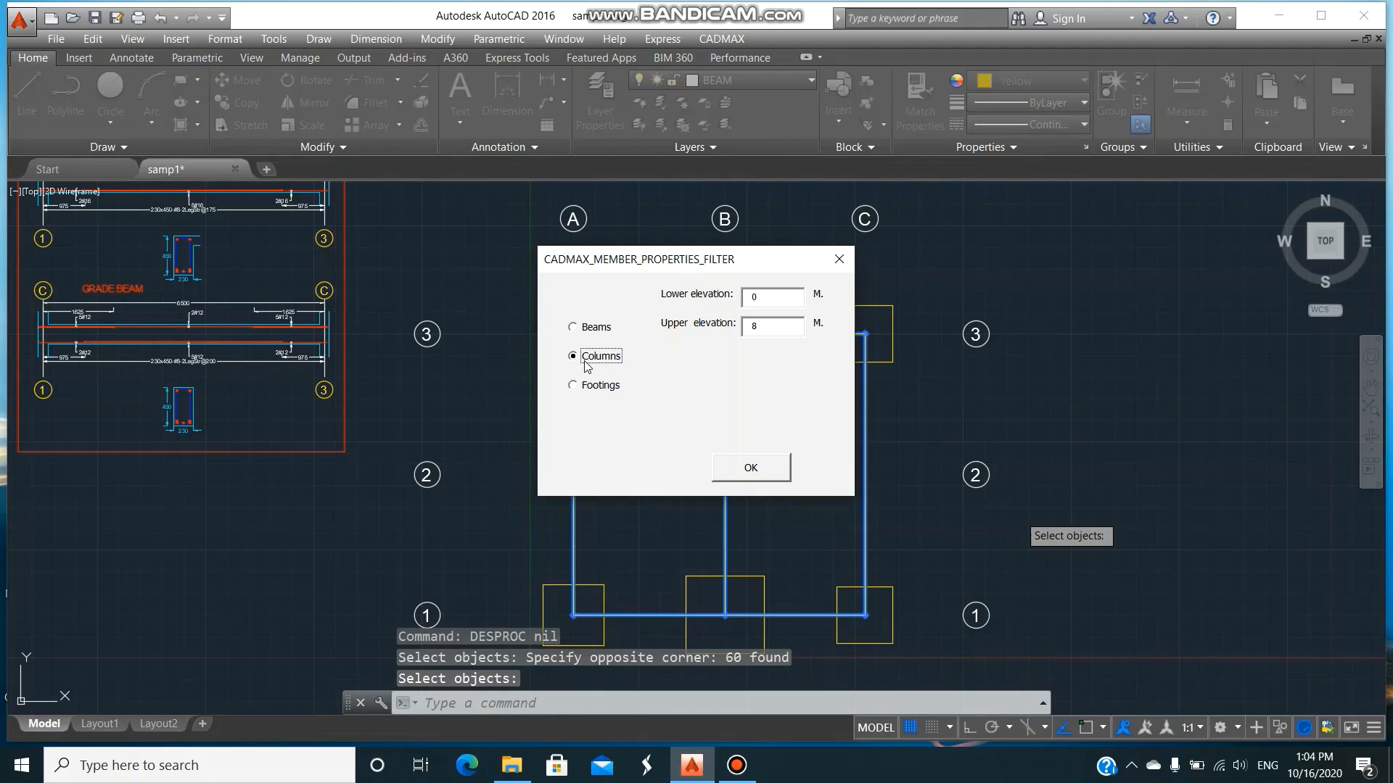
click(765, 468)
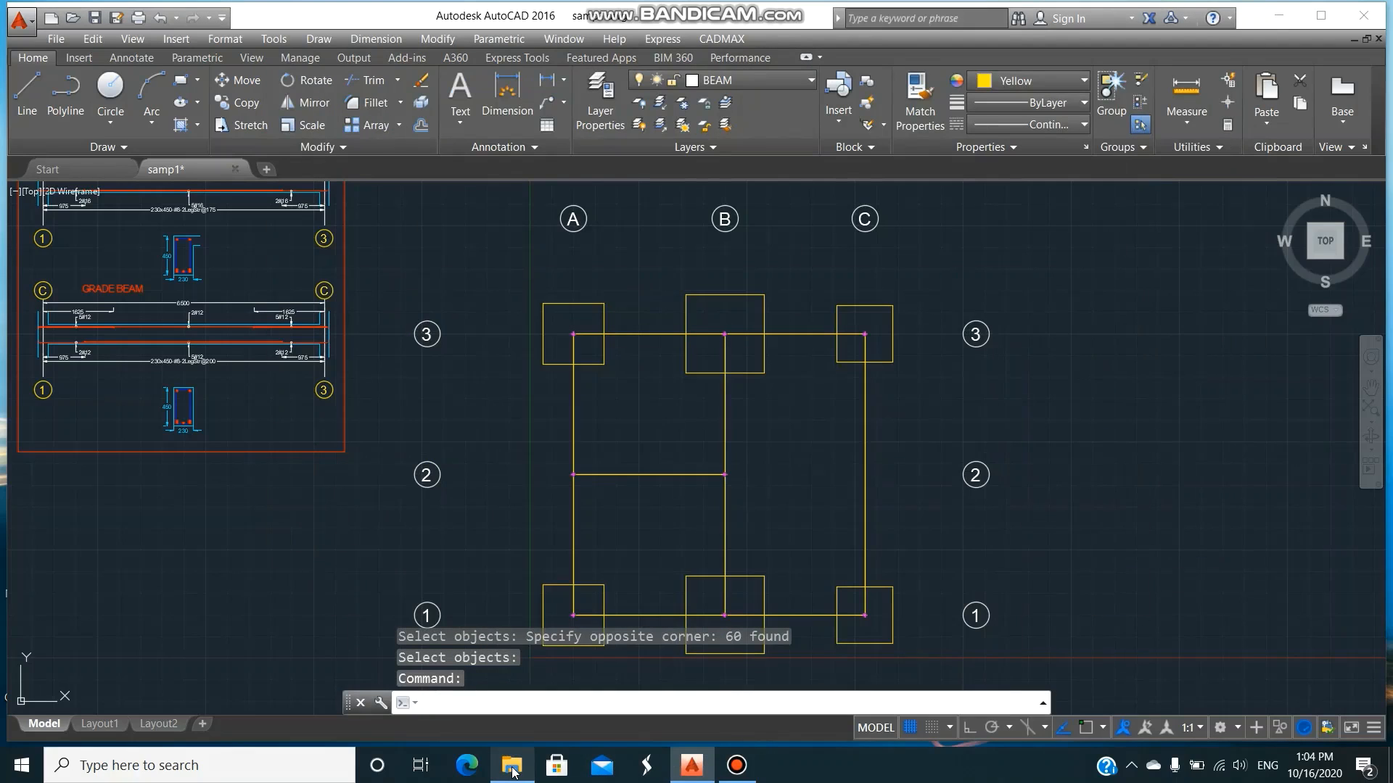
- Reopen samp1.OUT from File Explorer, review the column design details near its end, close it and return to AutoCAD
click(510, 773)
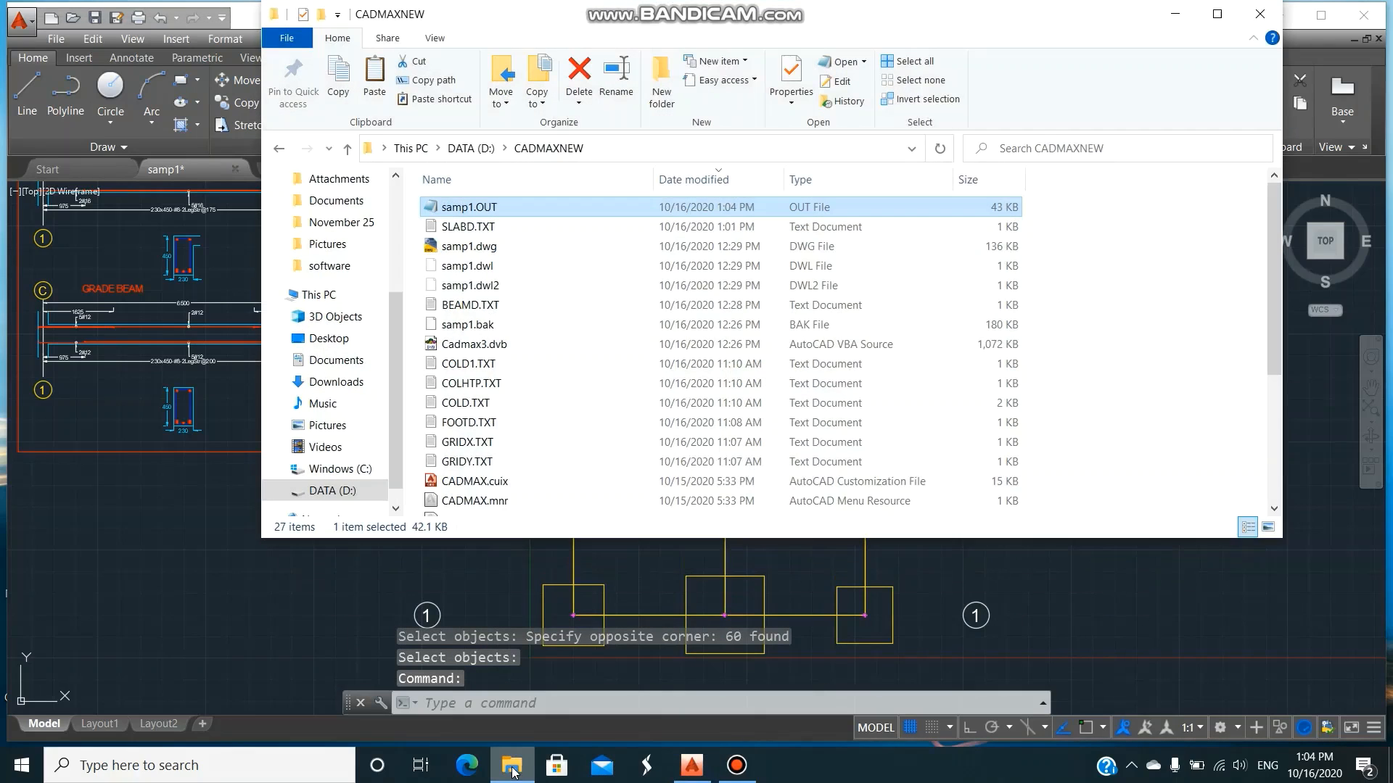
double_click(507, 208)
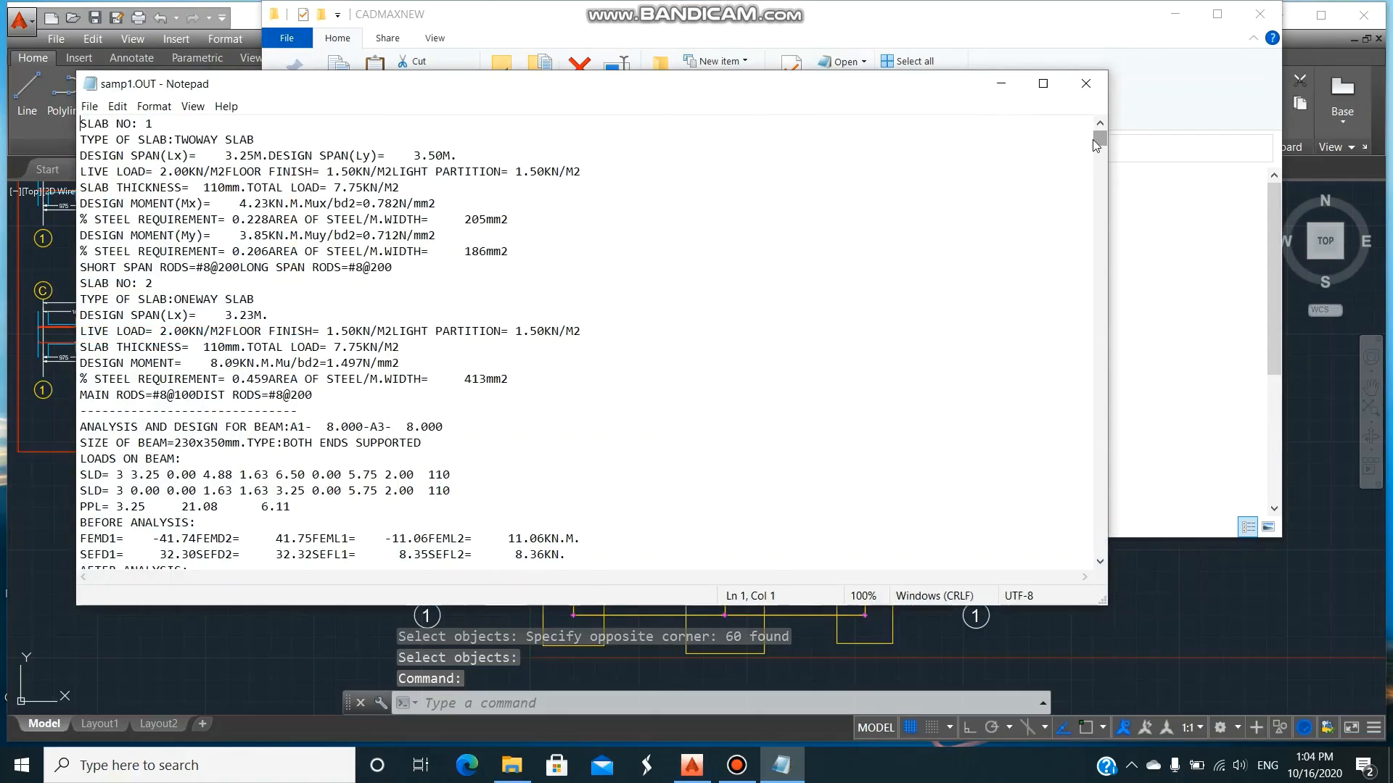
drag(1097, 138, 1100, 554)
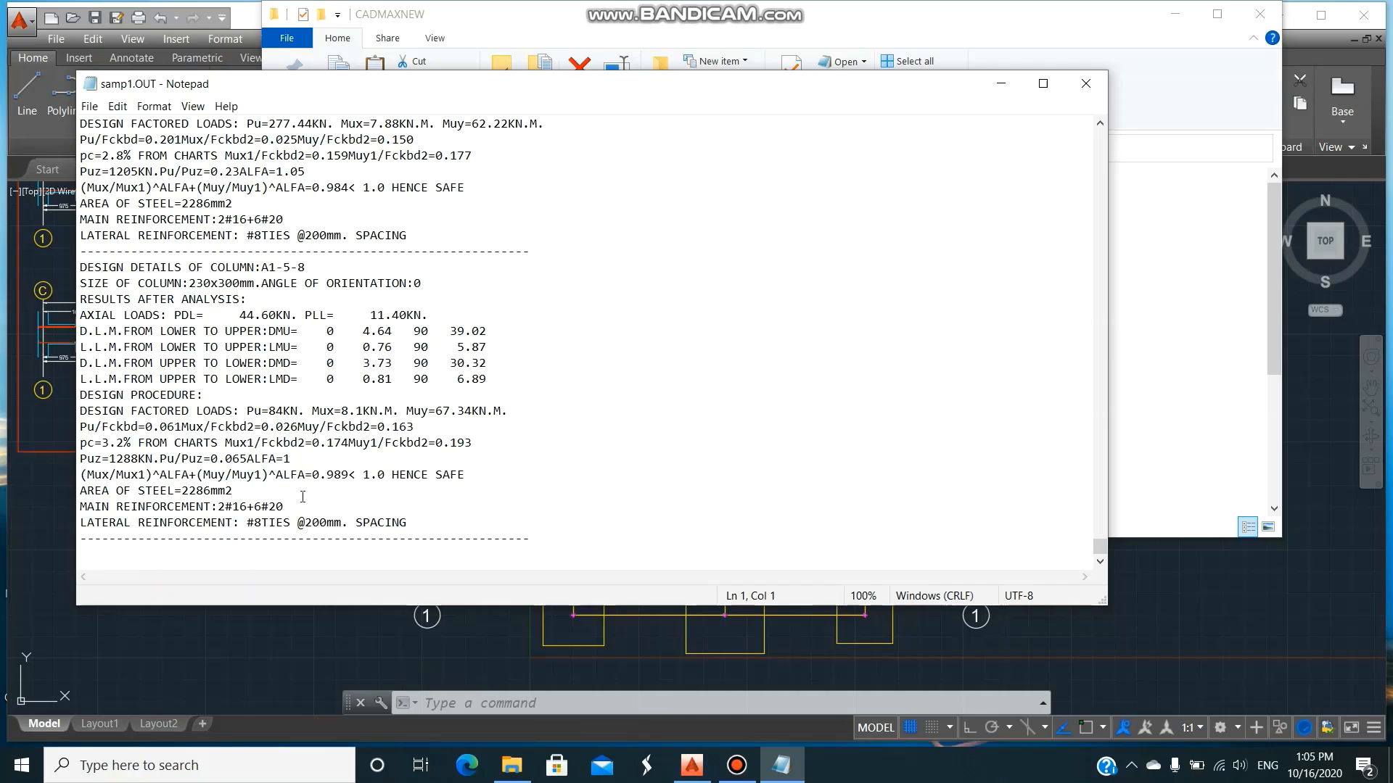
scroll(536, 452, up, 10)
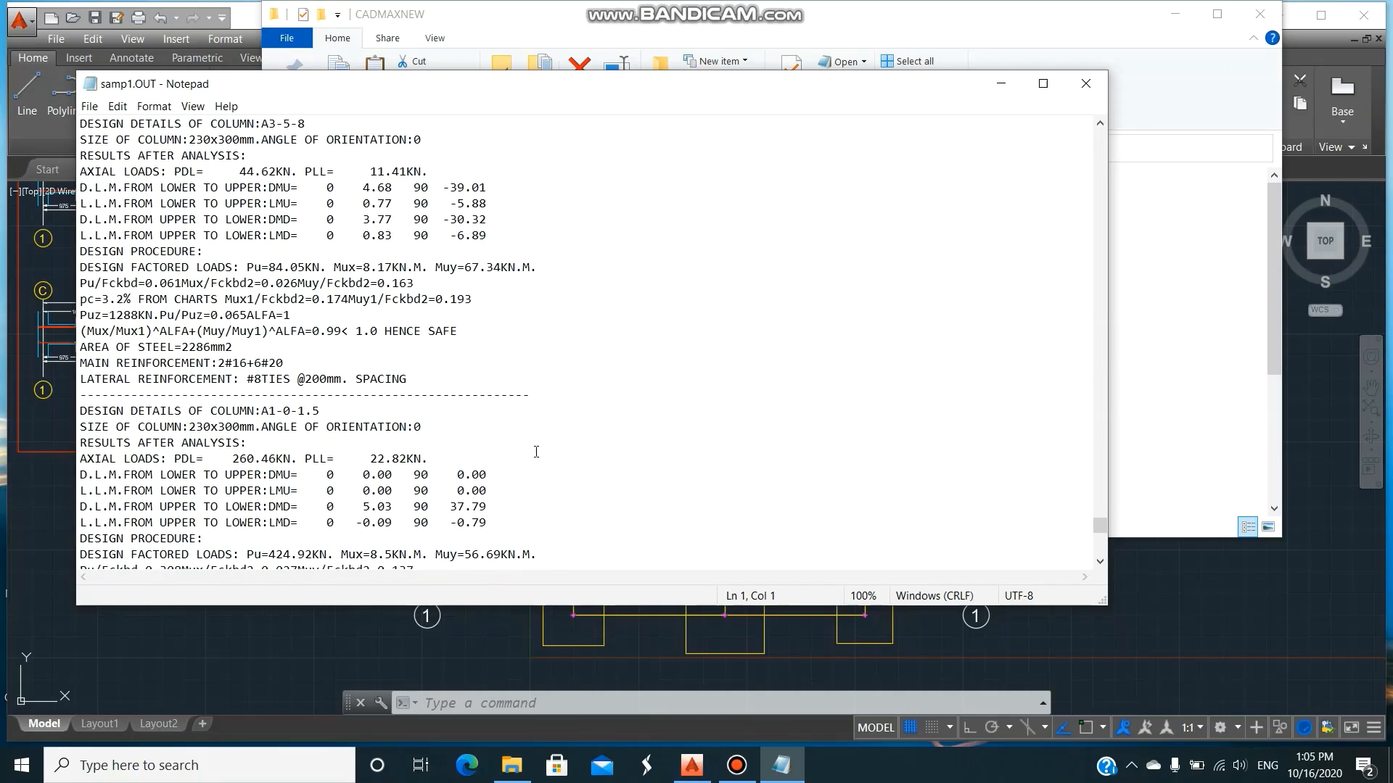
click(1094, 86)
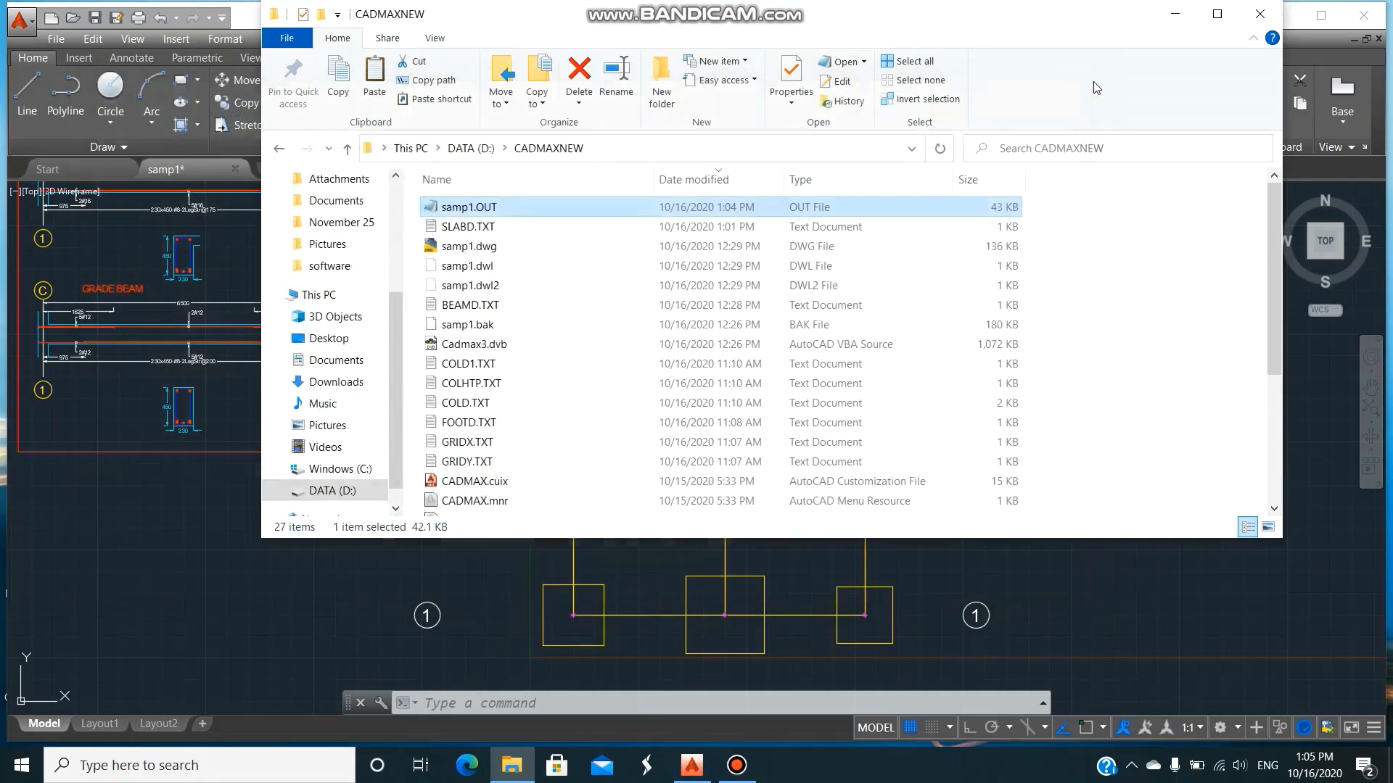
click(1176, 15)
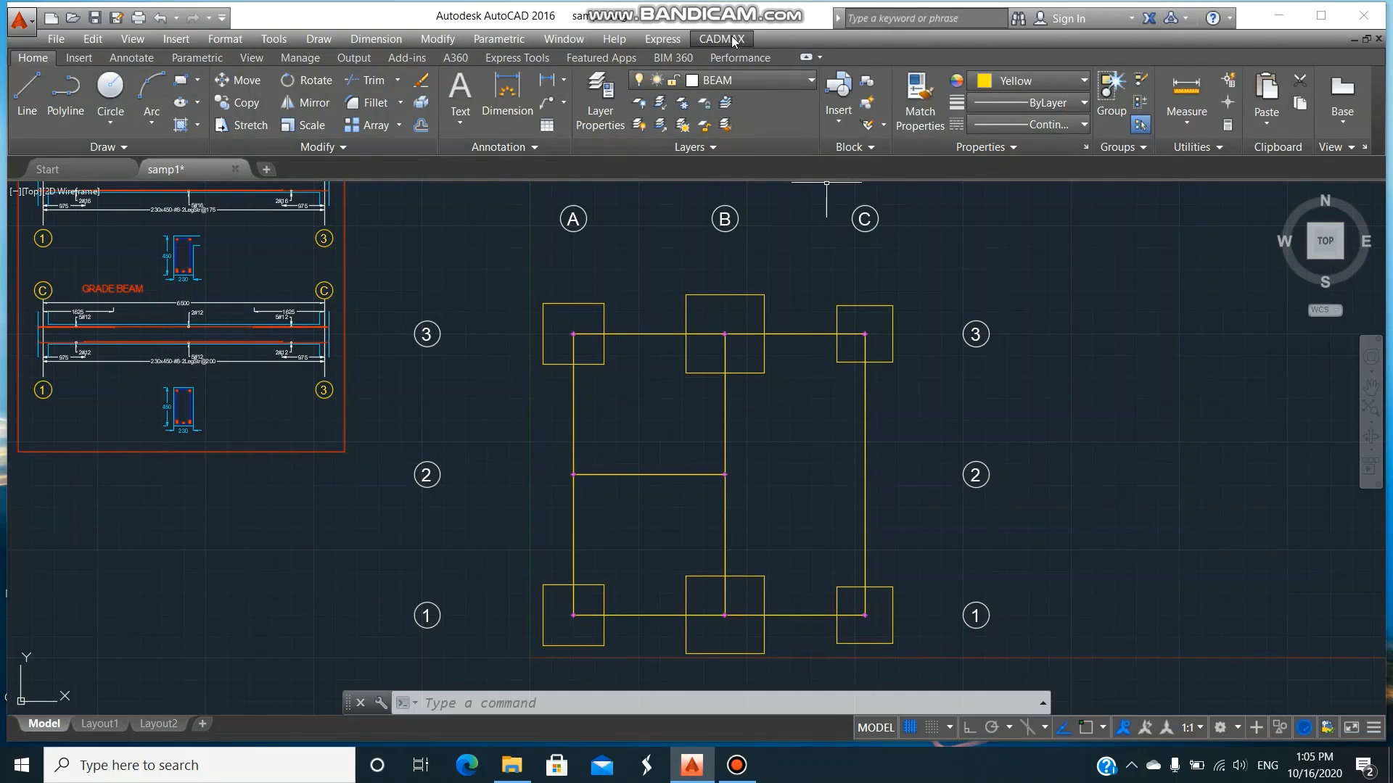
- Run DESPROC on the whole frame plan including the footing outlines, filtering for footings
click(734, 42)
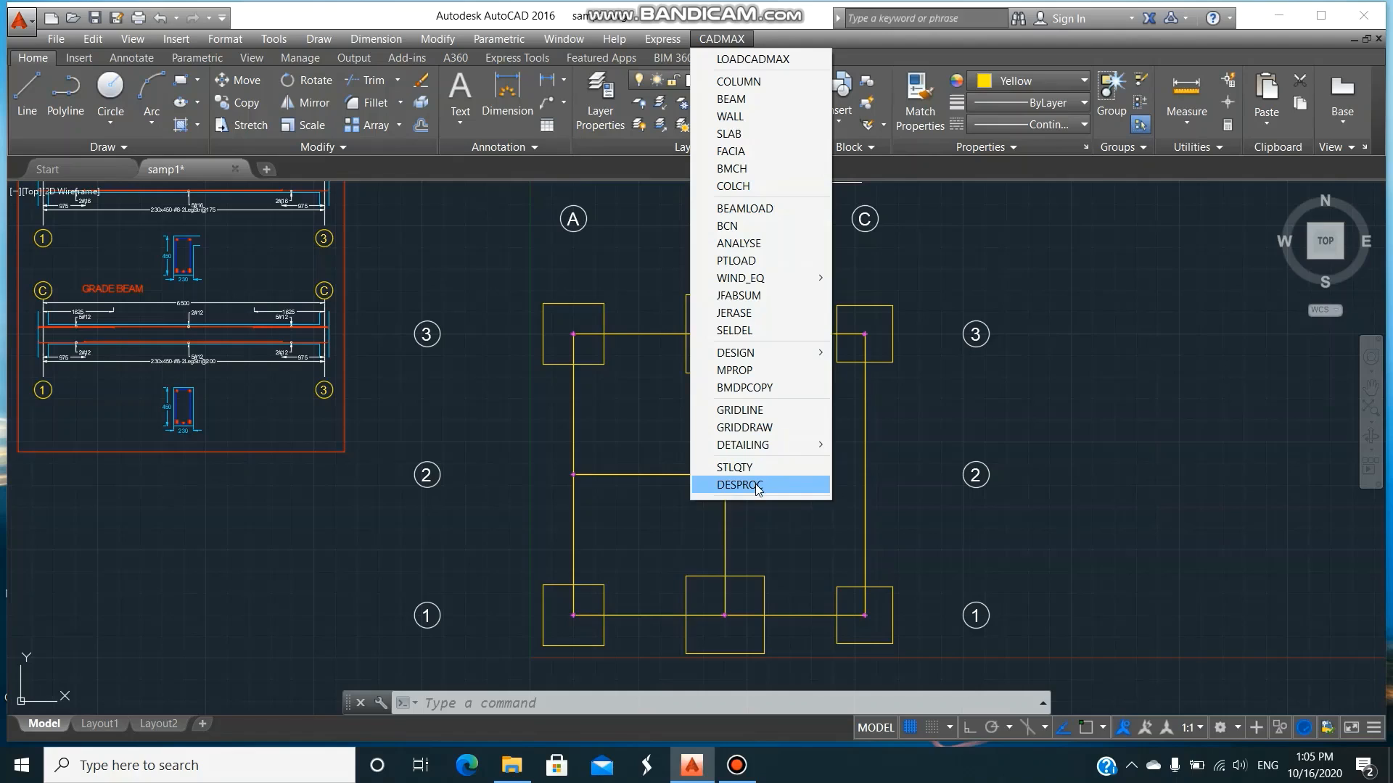
click(785, 485)
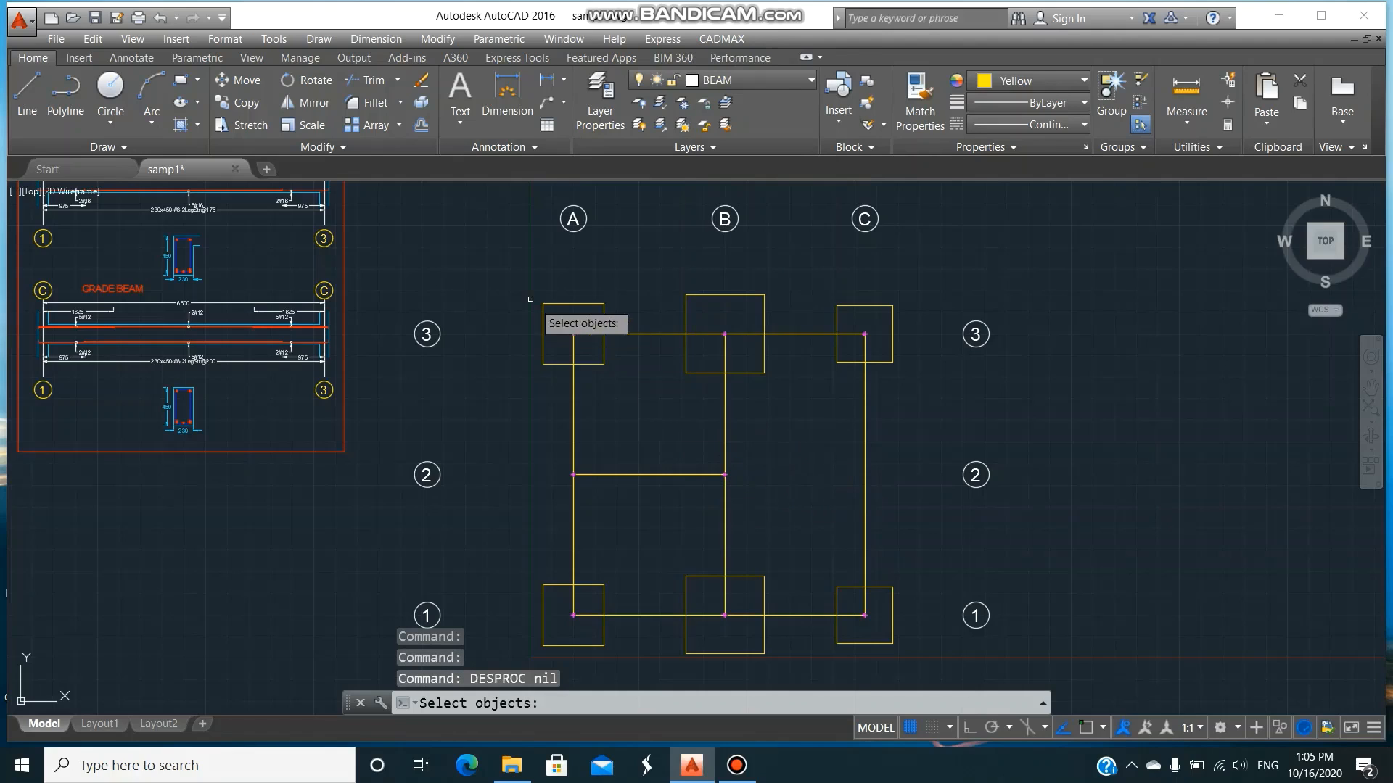
click(513, 277)
click(909, 667)
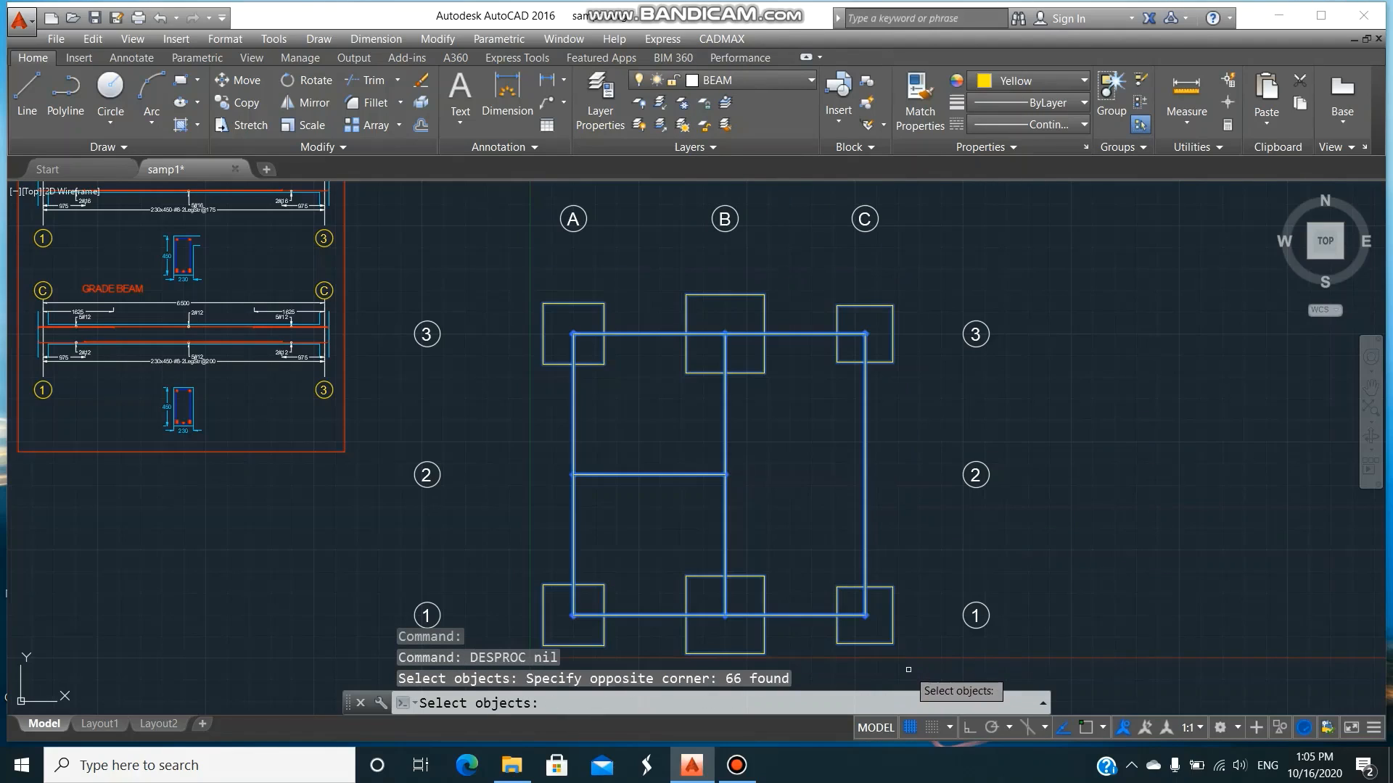
key(Return)
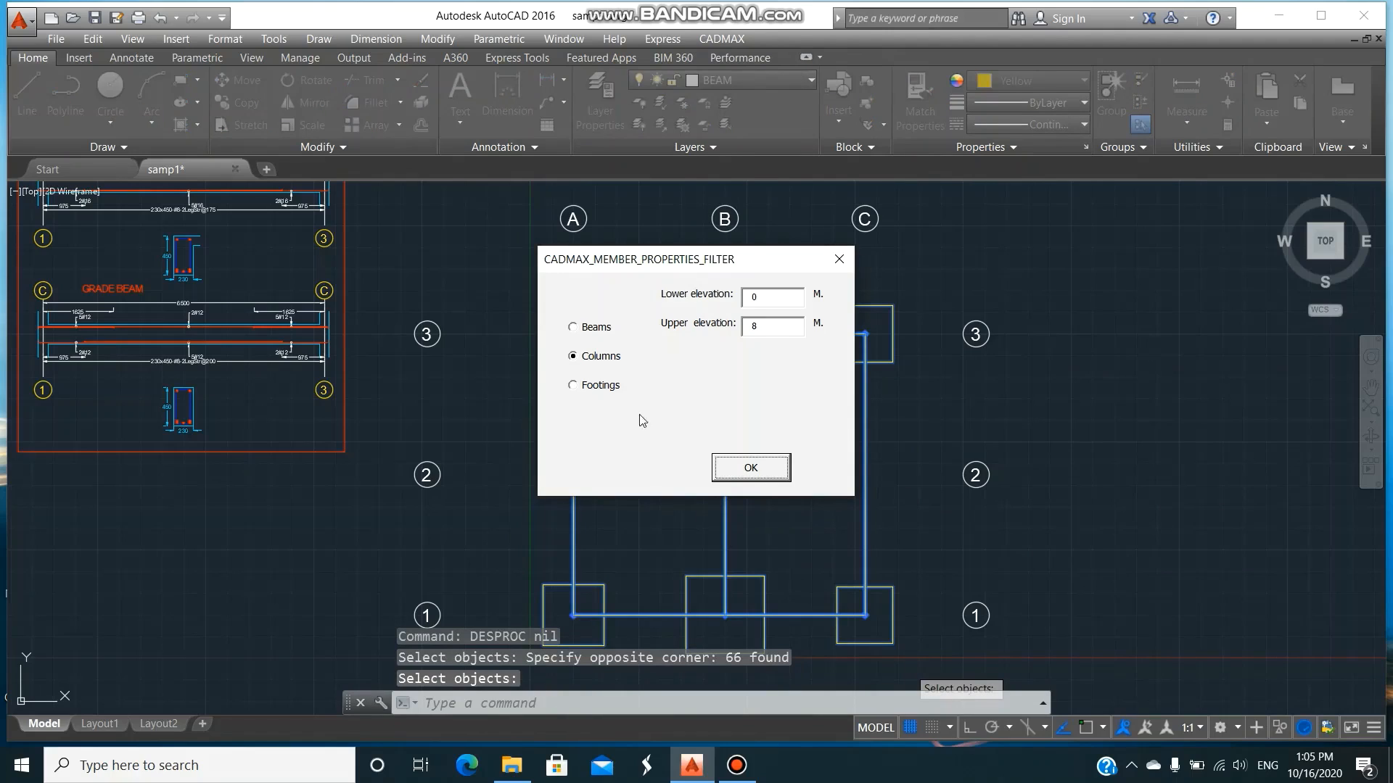
click(602, 385)
click(751, 468)
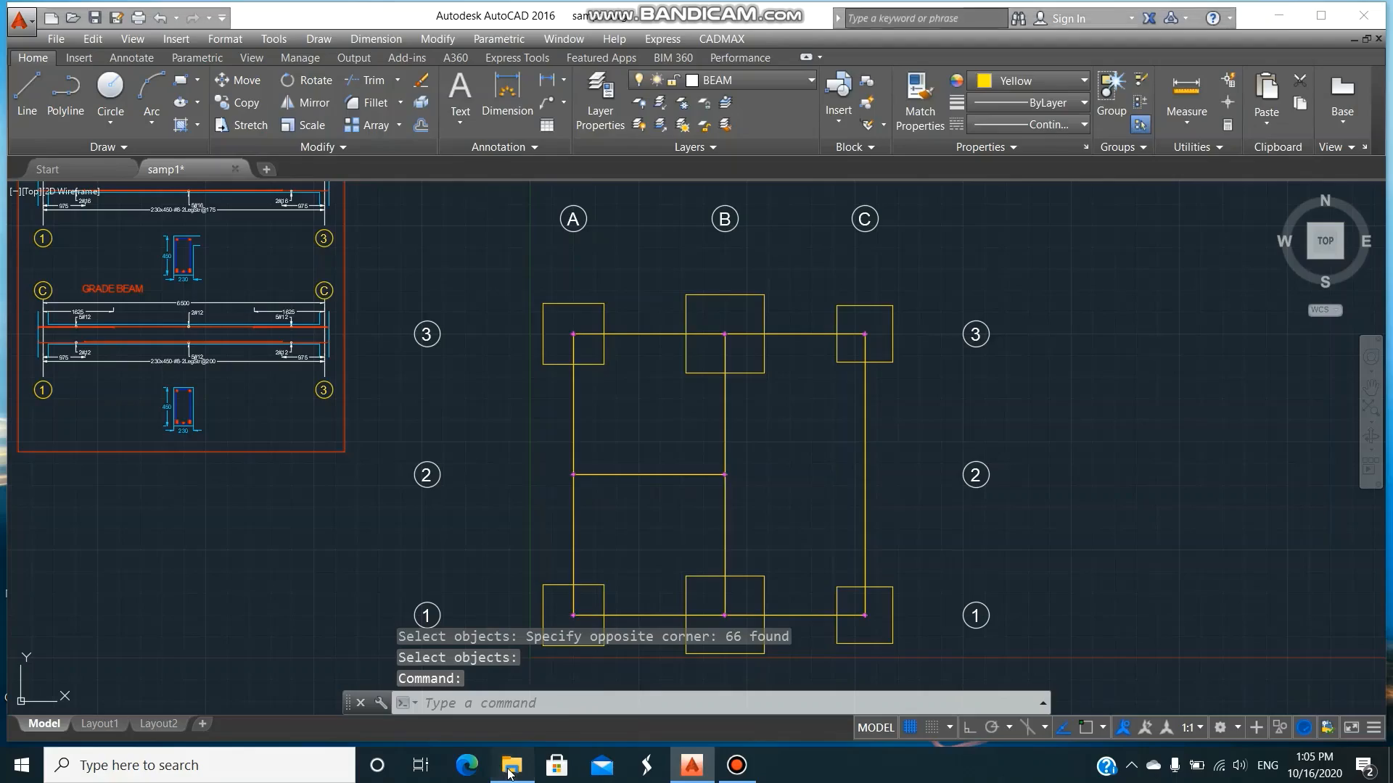
- Open samp1.OUT from File Explorer, review the footing designs at its end, and close both the file and its folder
click(510, 766)
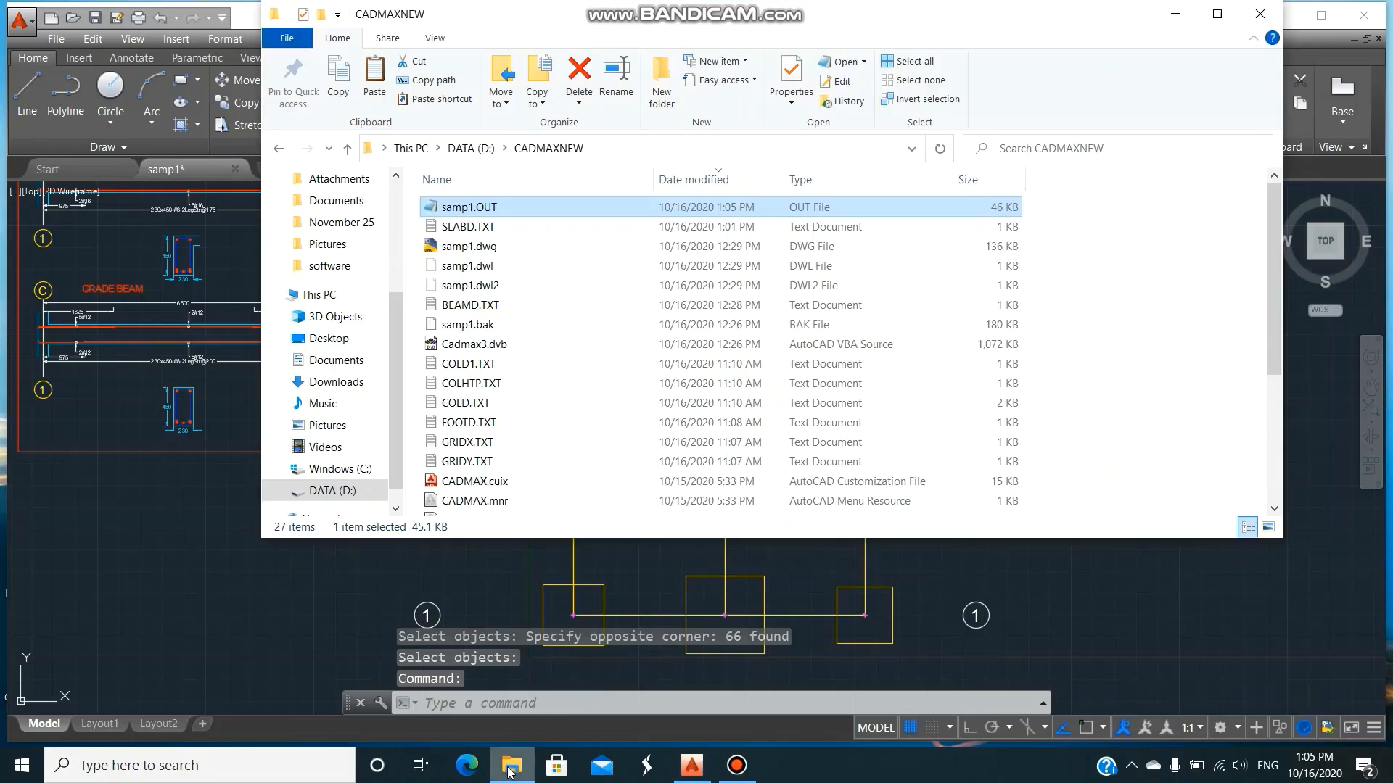
double_click(504, 206)
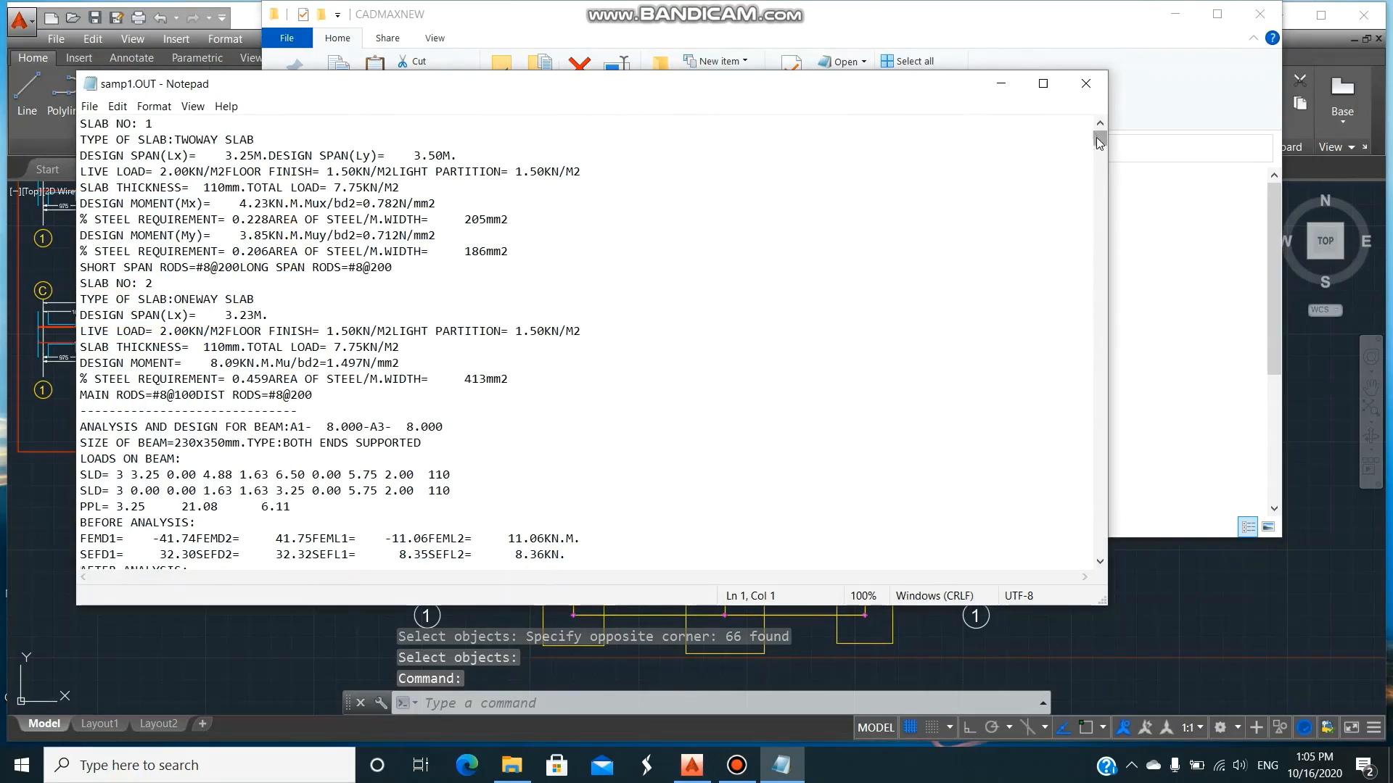
drag(1098, 142, 1116, 551)
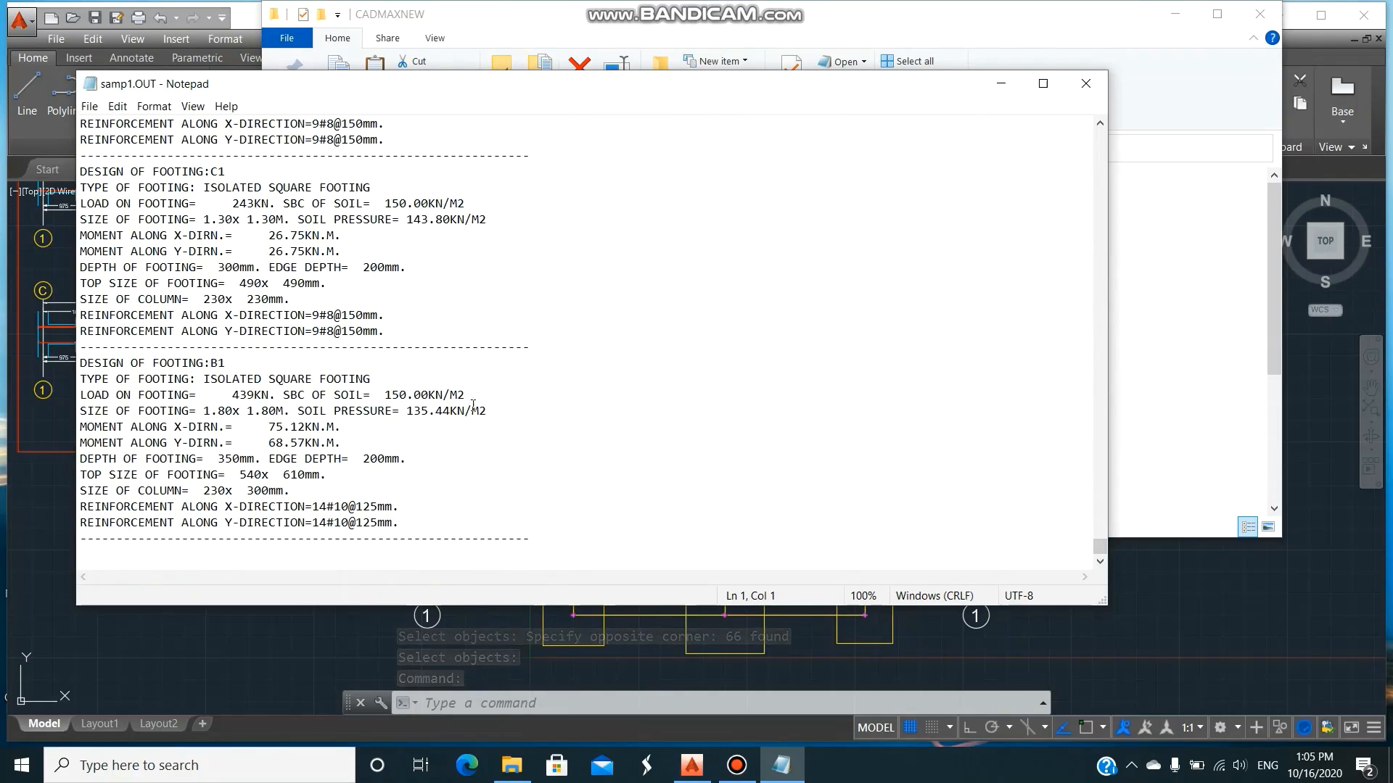
click(1090, 82)
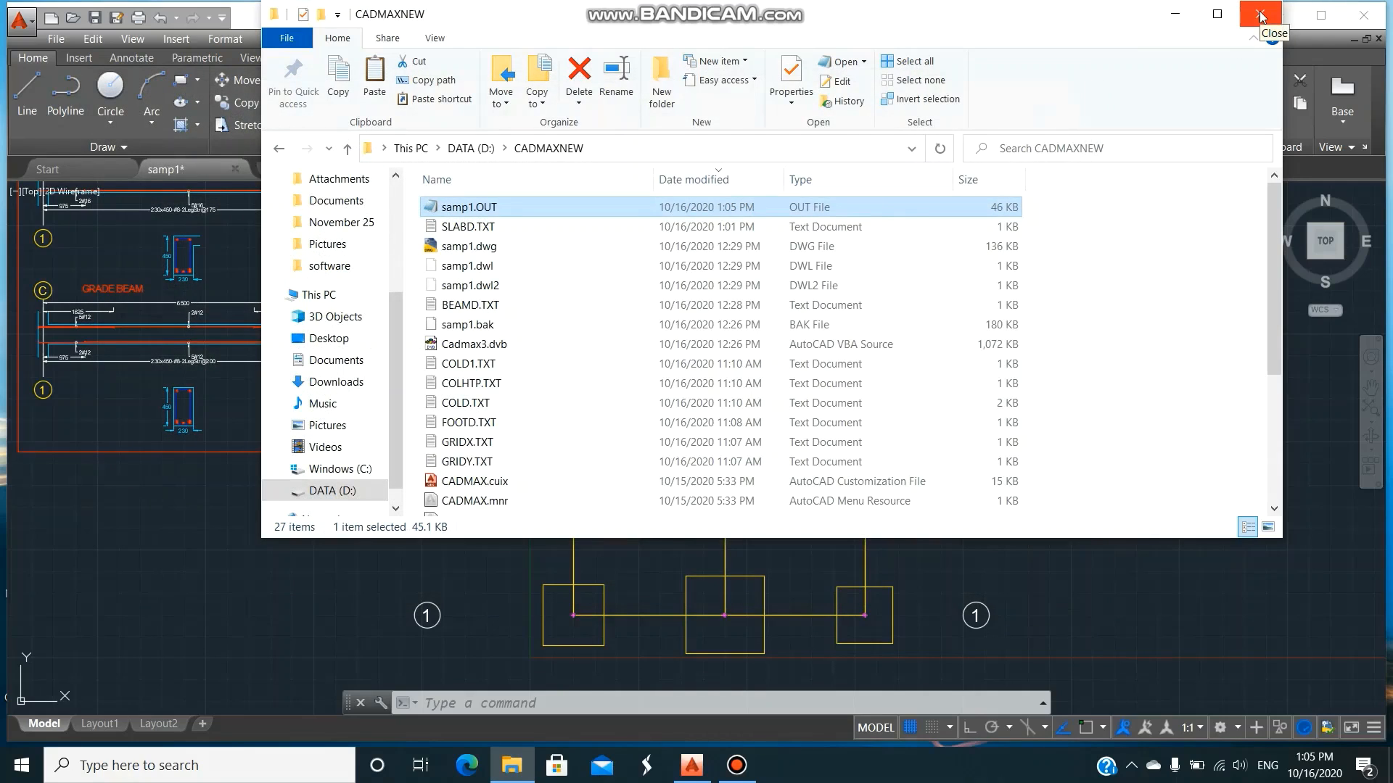
click(1261, 17)
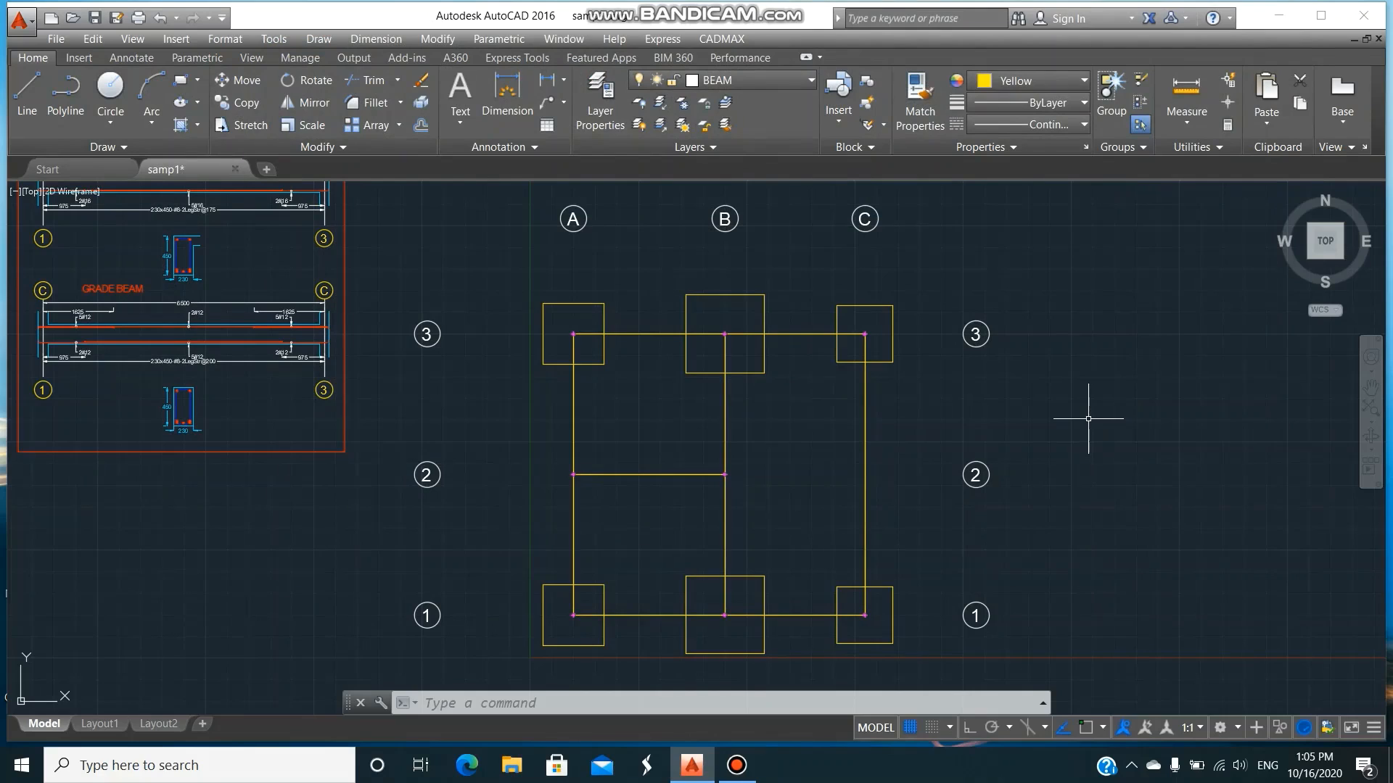
- Turn on layer 0, turn off the BEAM layer, and make layer 0 current
text(LA)
key(Return)
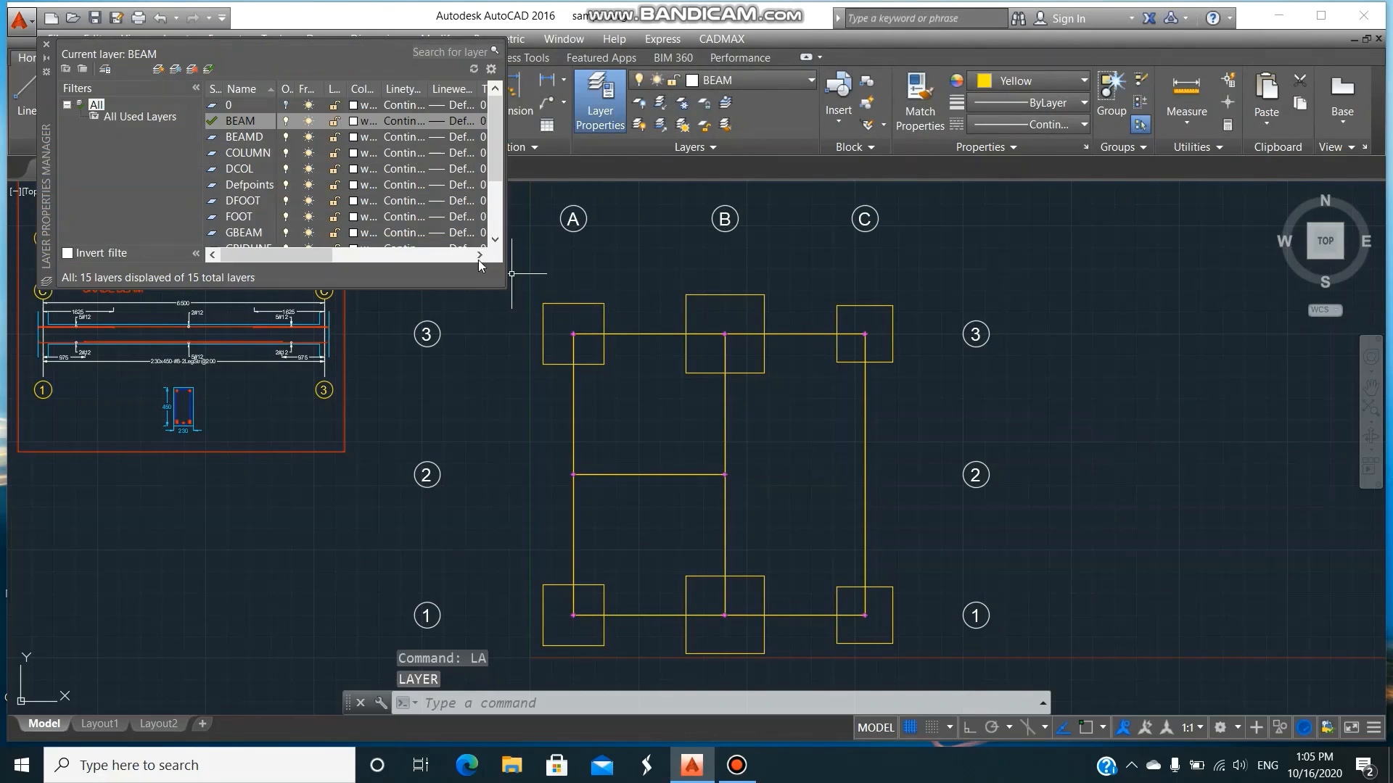
click(288, 105)
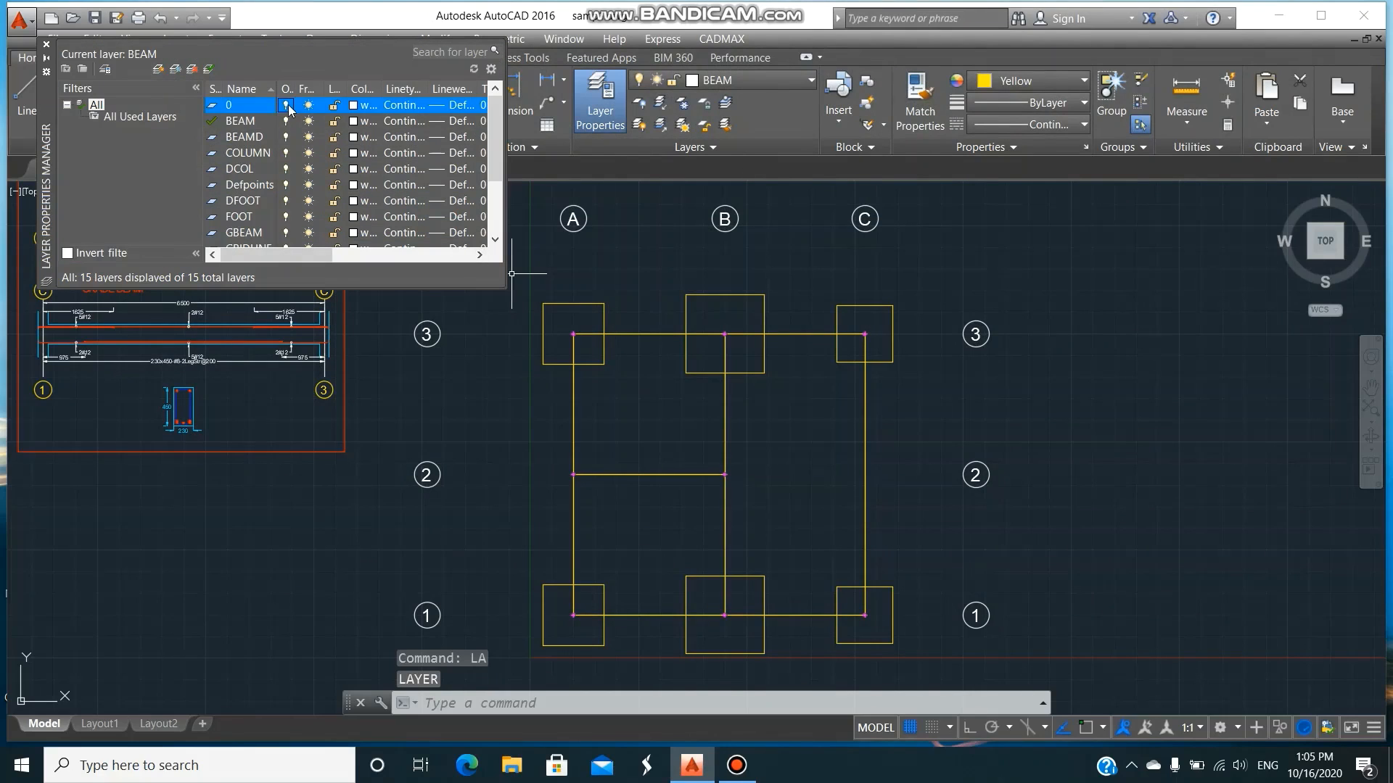
click(286, 121)
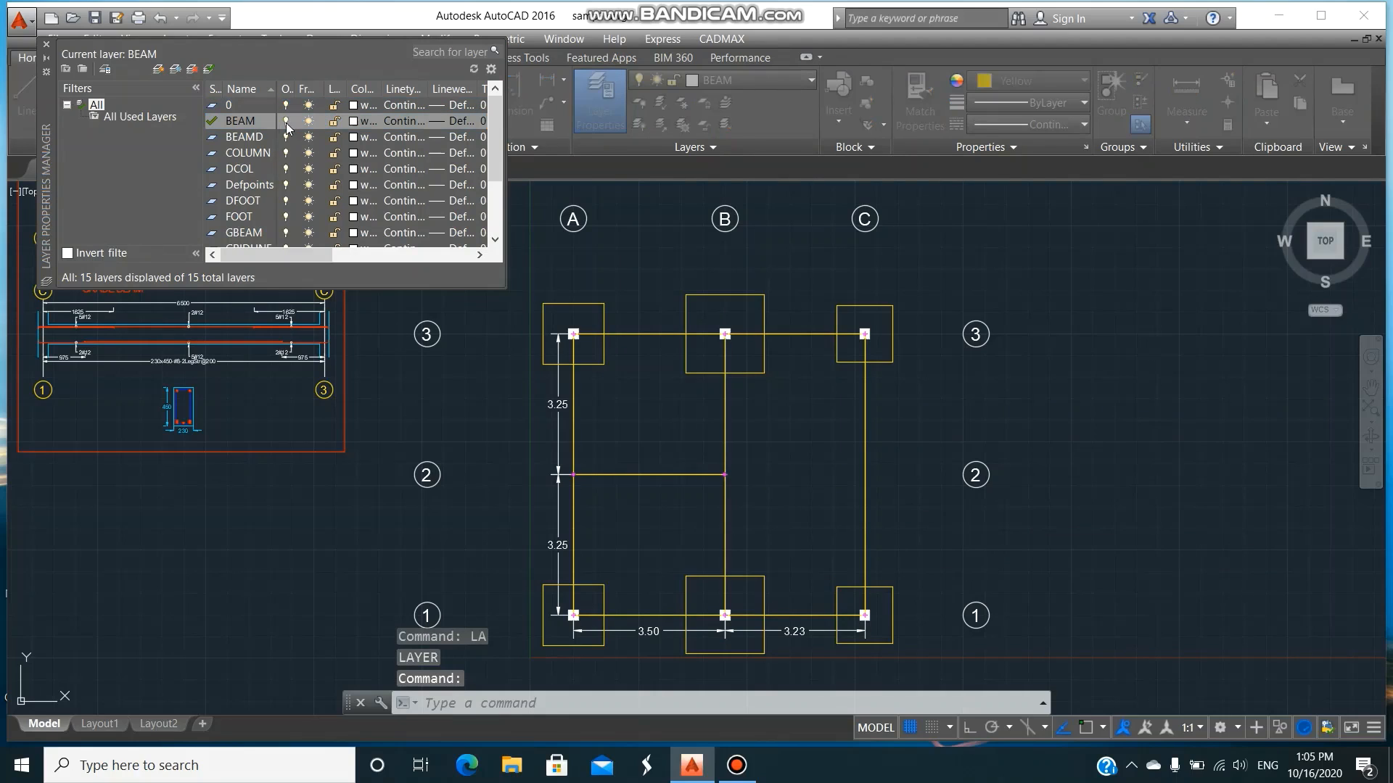
click(508, 356)
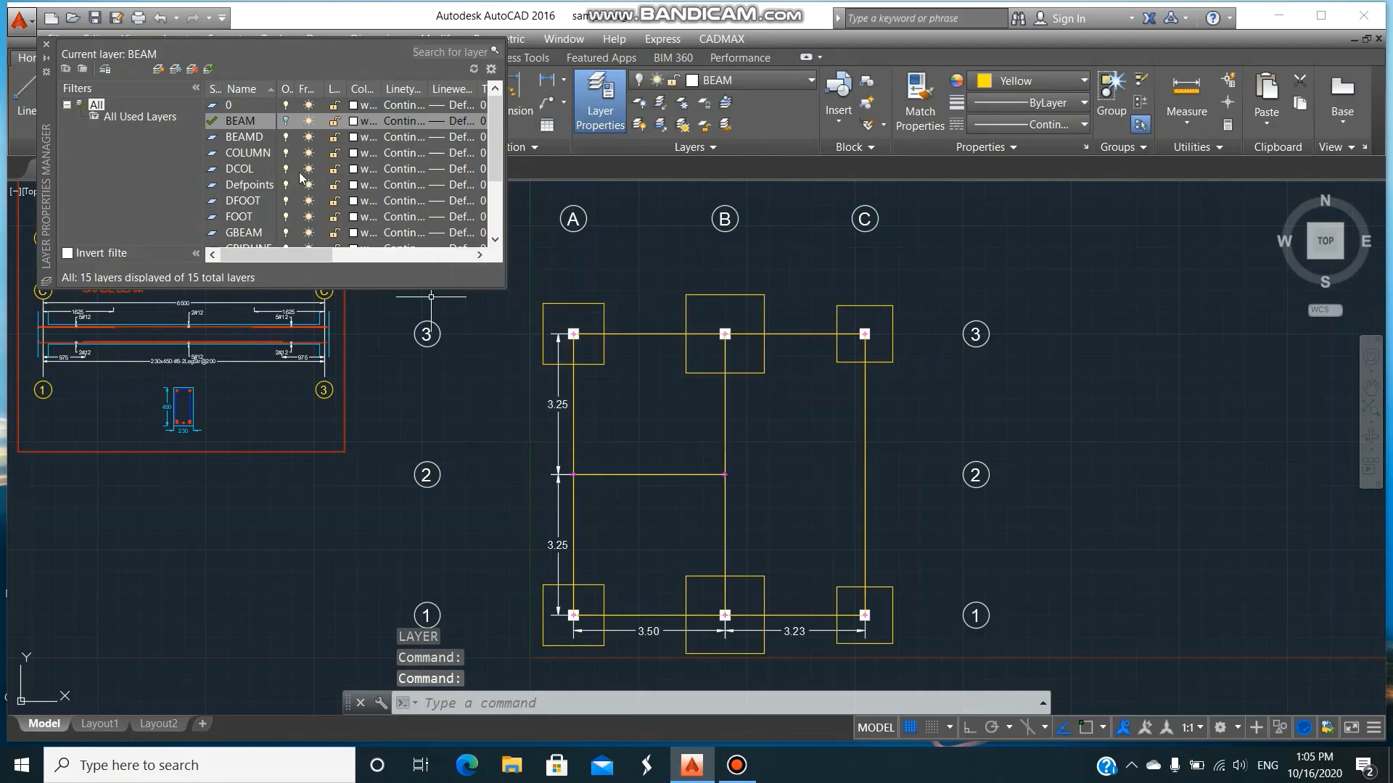
click(239, 105)
click(209, 71)
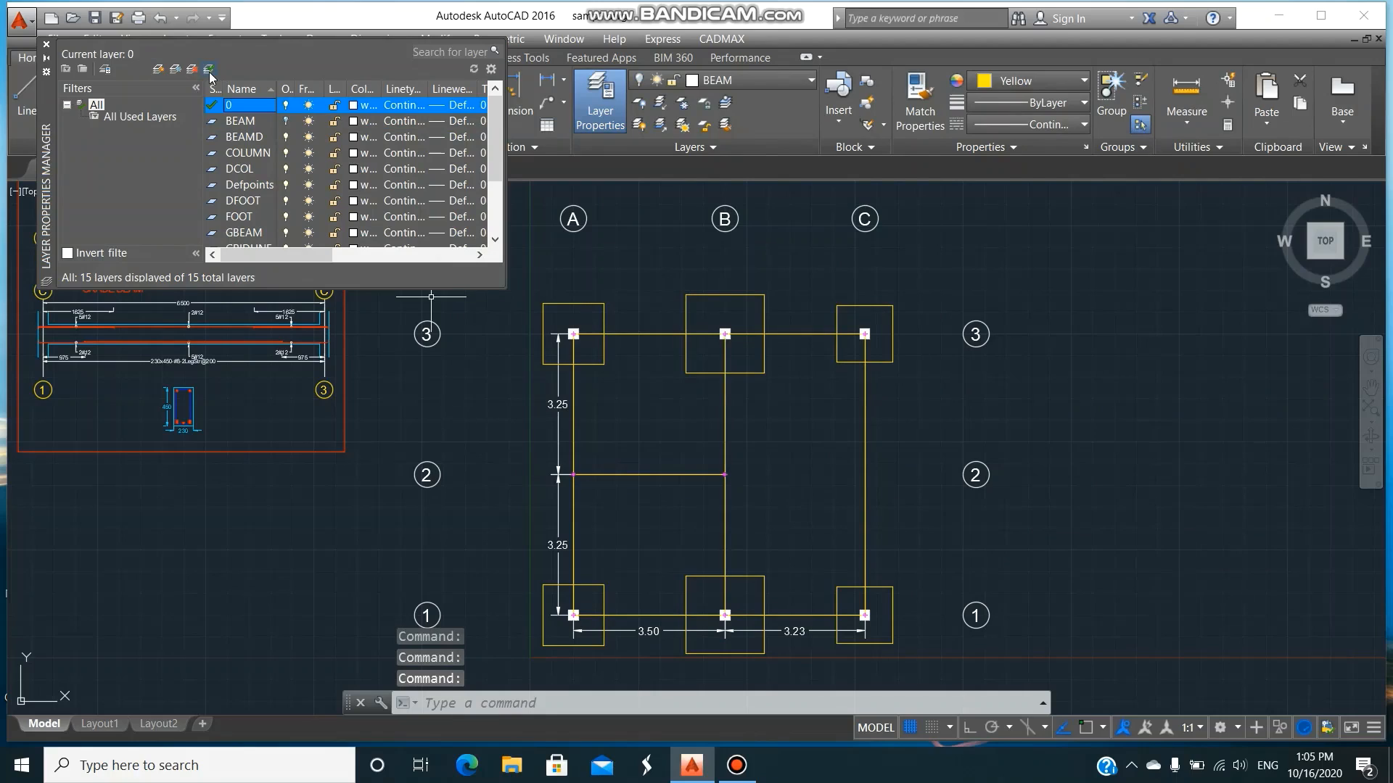
- Turn off the COLUMN, FOOT, GBEAM and JOINT layers
click(287, 153)
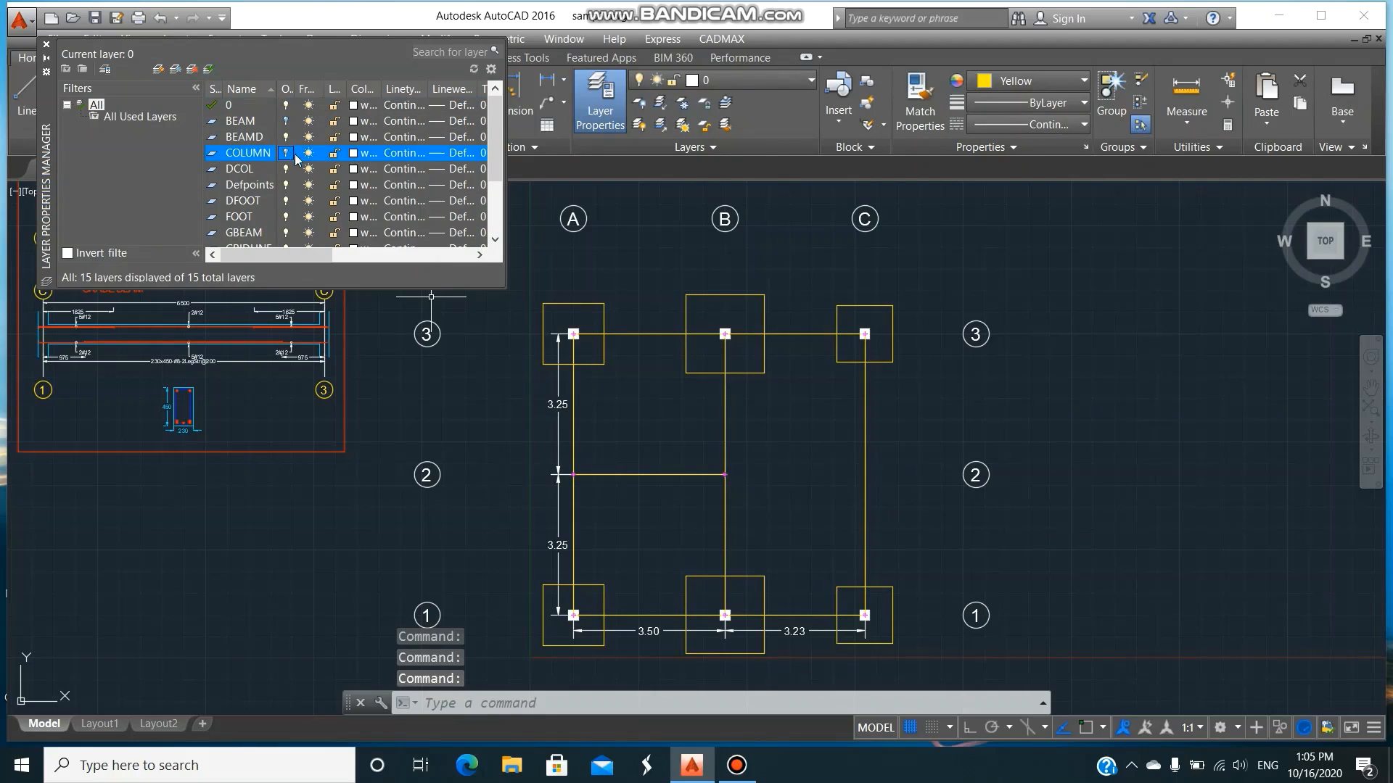
click(287, 217)
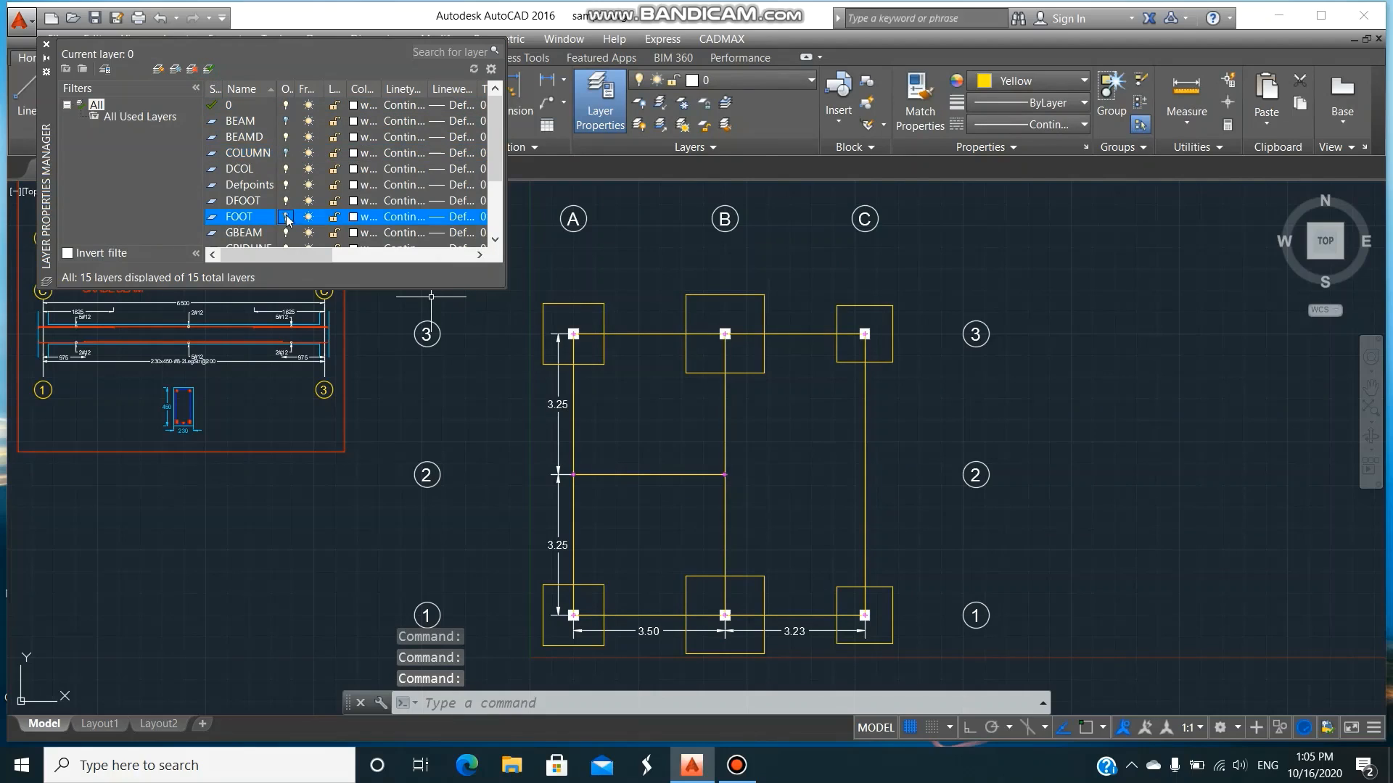
click(288, 233)
scroll(324, 203, down, 1)
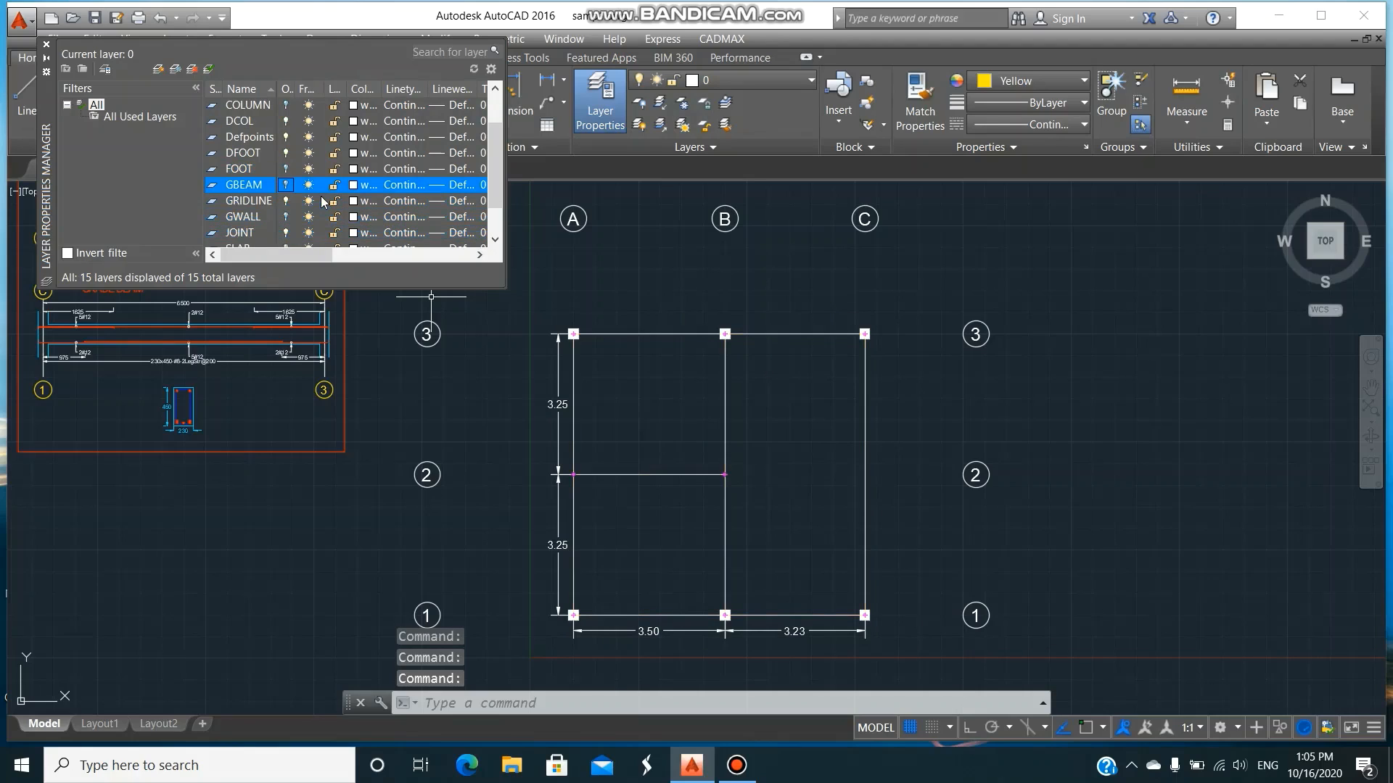
click(286, 232)
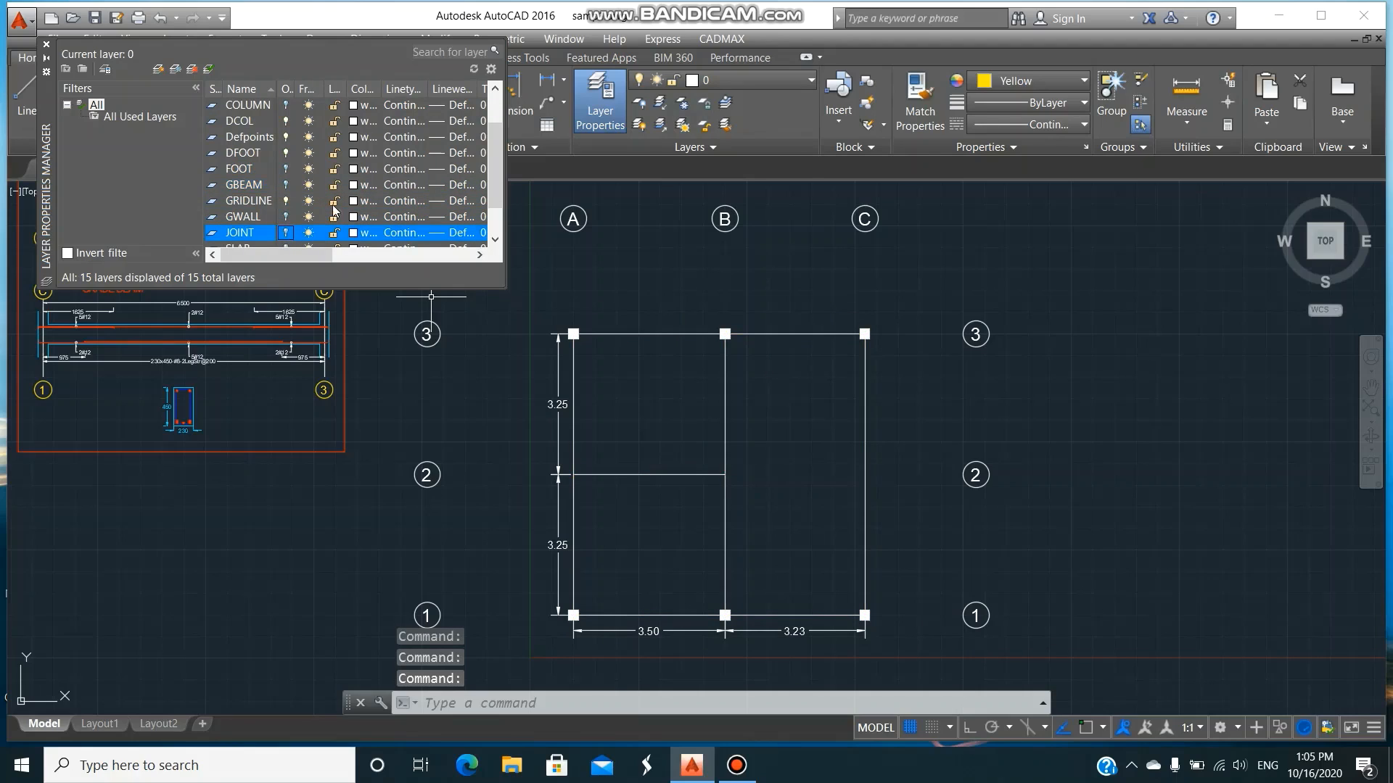
- Turn on the SLABD layer to display the slab reinforcement details, and close the layer manager
scroll(357, 190, down, 1)
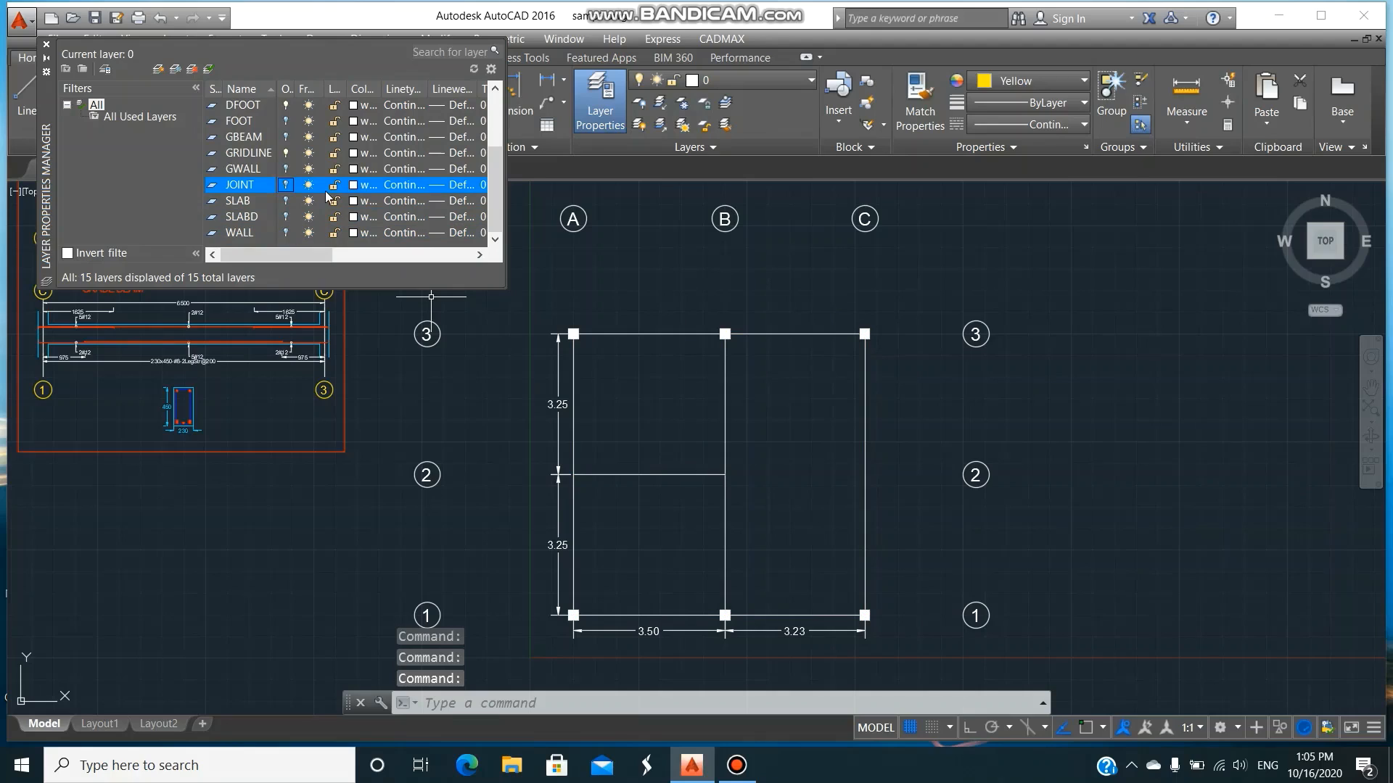
click(286, 217)
scroll(350, 180, up, 2)
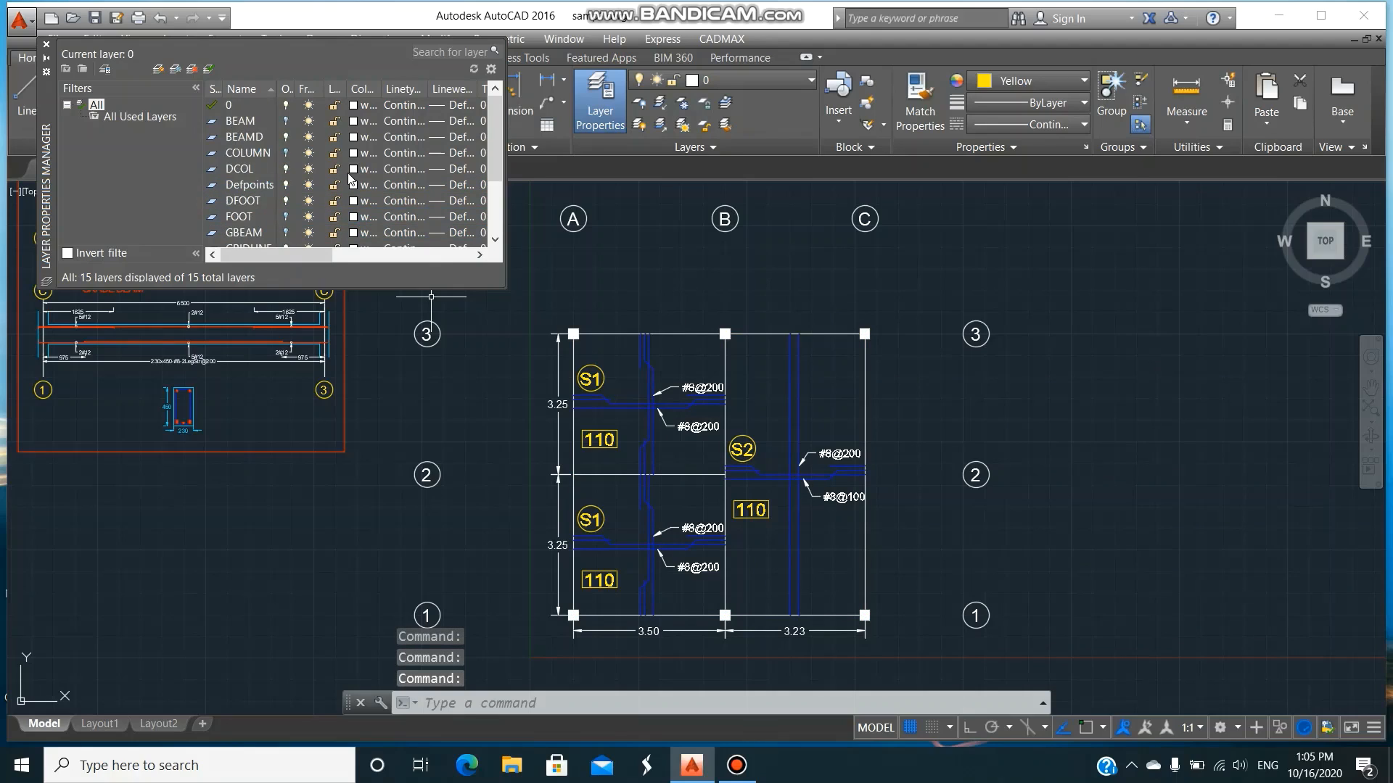
click(46, 44)
- Move the upper row of grid bubbles A, B and C straight down closer to the slab plan, with Ortho on
scroll(1025, 407, down, 2)
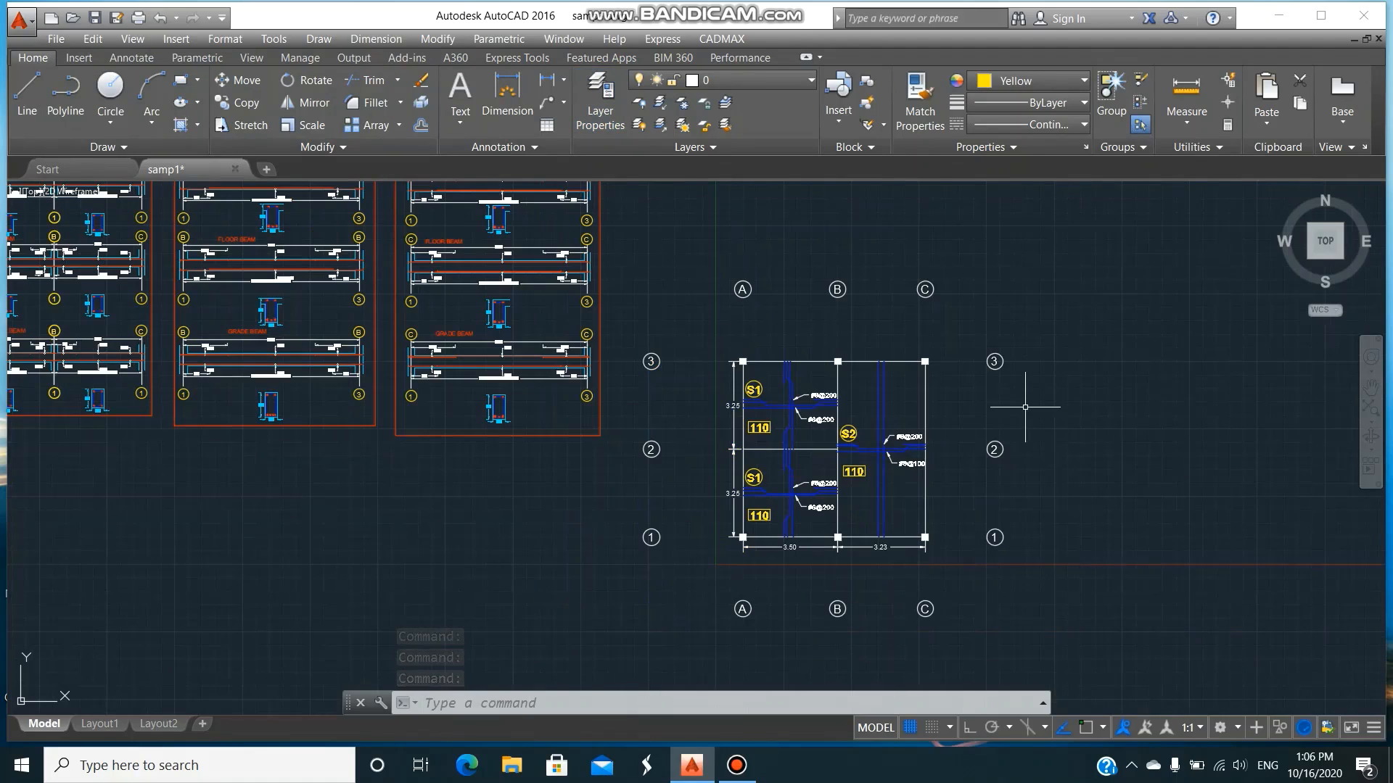
text(m)
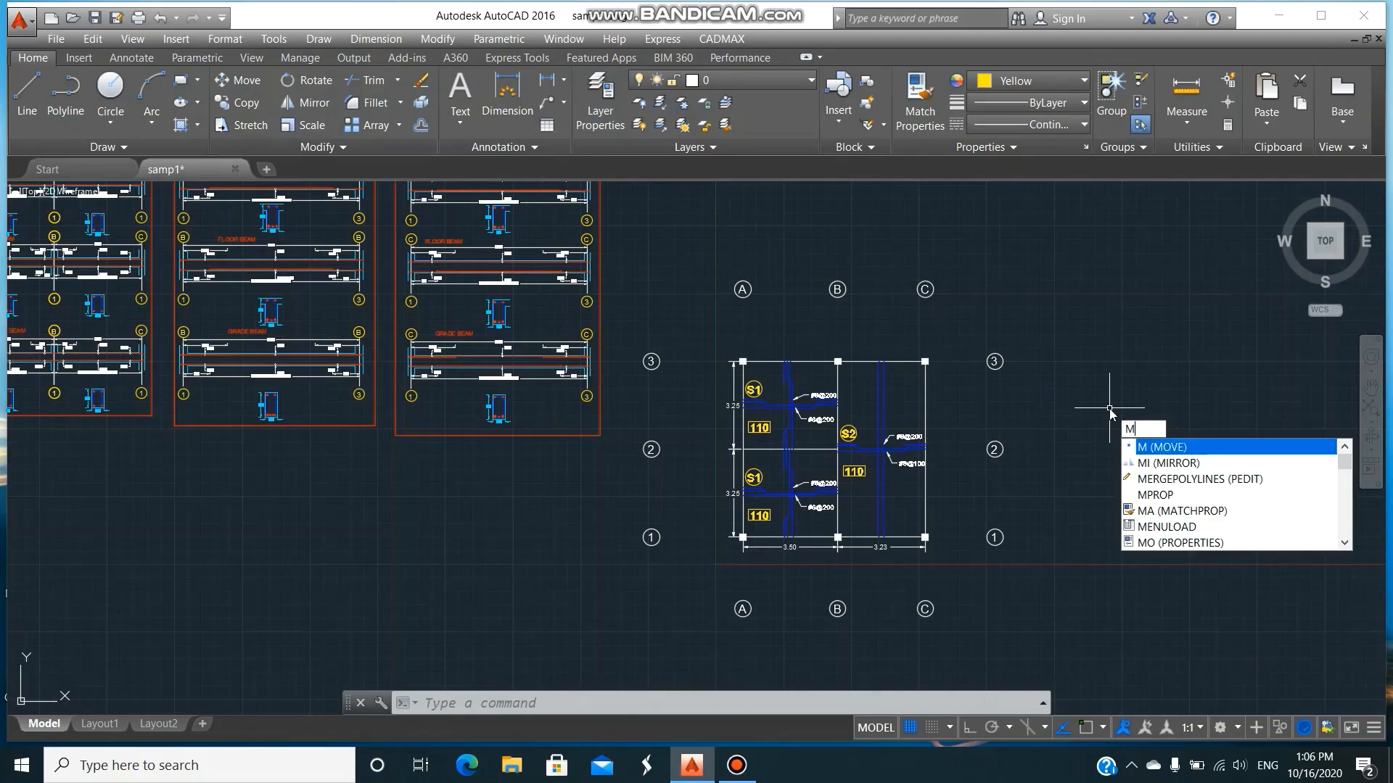
key(Return)
click(684, 277)
click(999, 334)
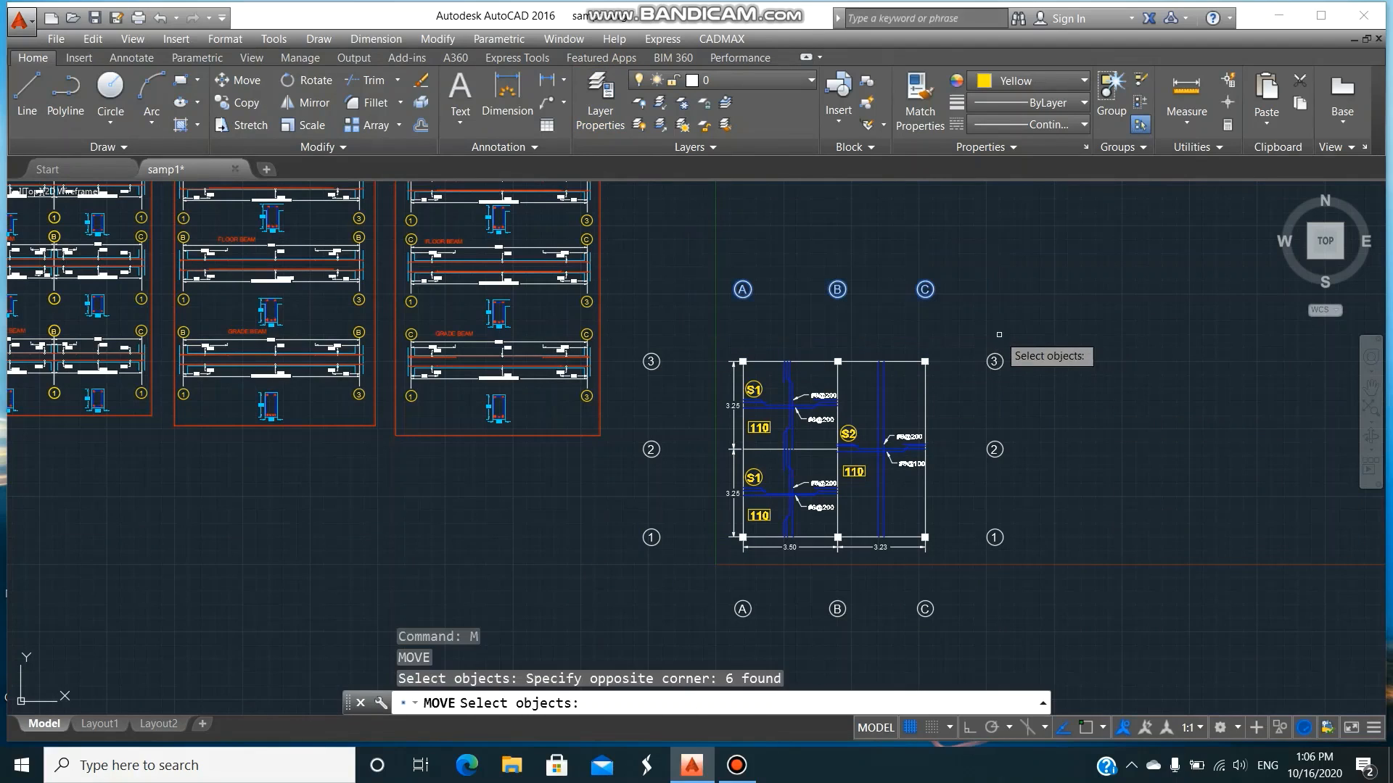
key(Return)
click(1005, 287)
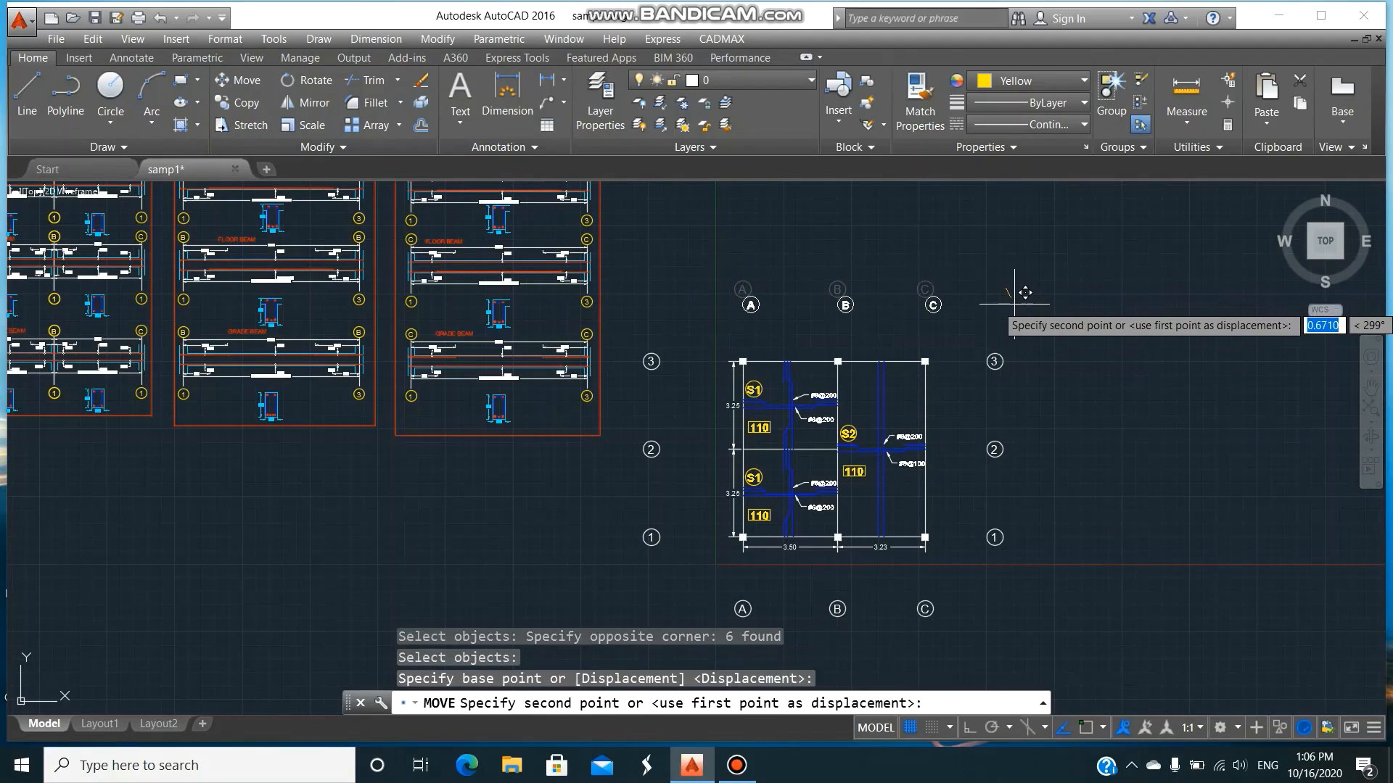
key(F8)
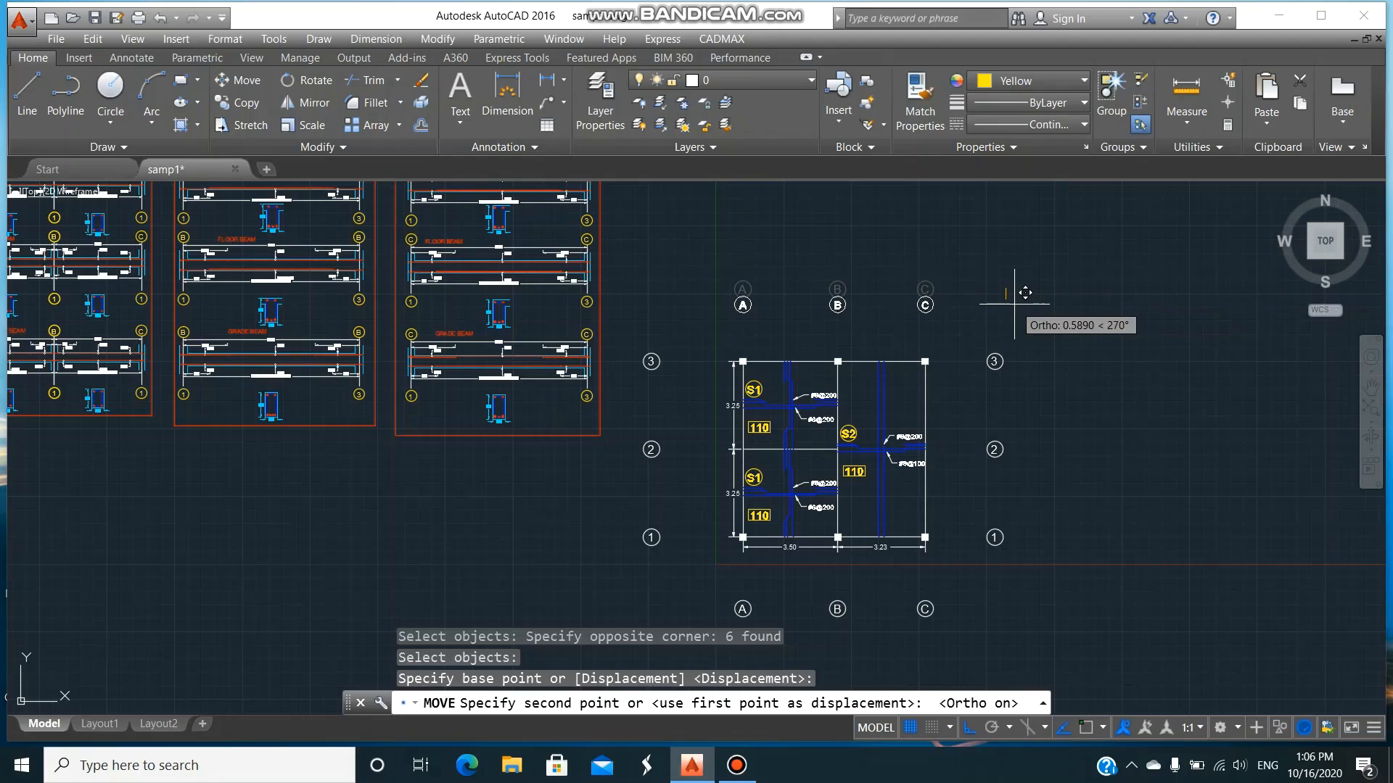
click(1011, 327)
- Move the lower row of grid bubbles A, B and C straight up about 1.2 units toward the plan
key(Return)
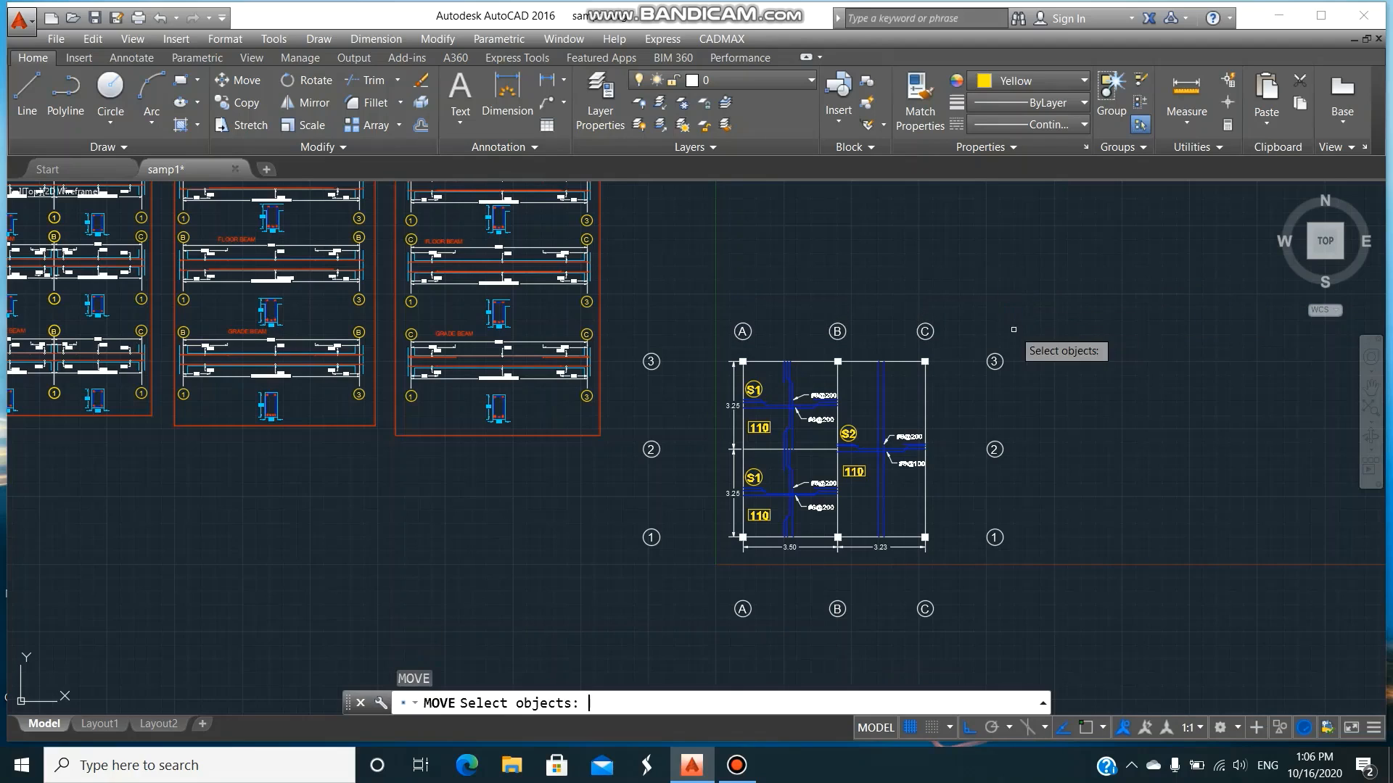
click(697, 573)
click(1012, 663)
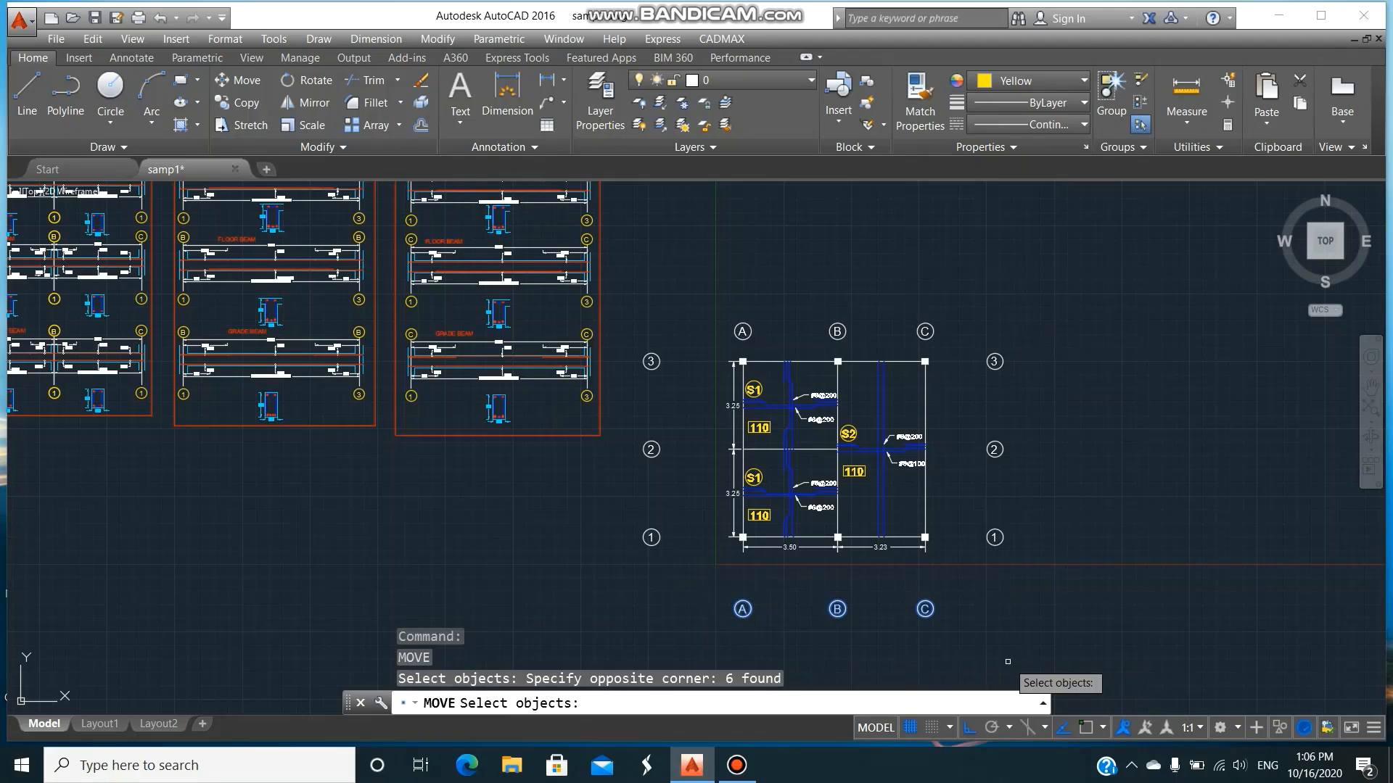
key(Return)
click(1022, 634)
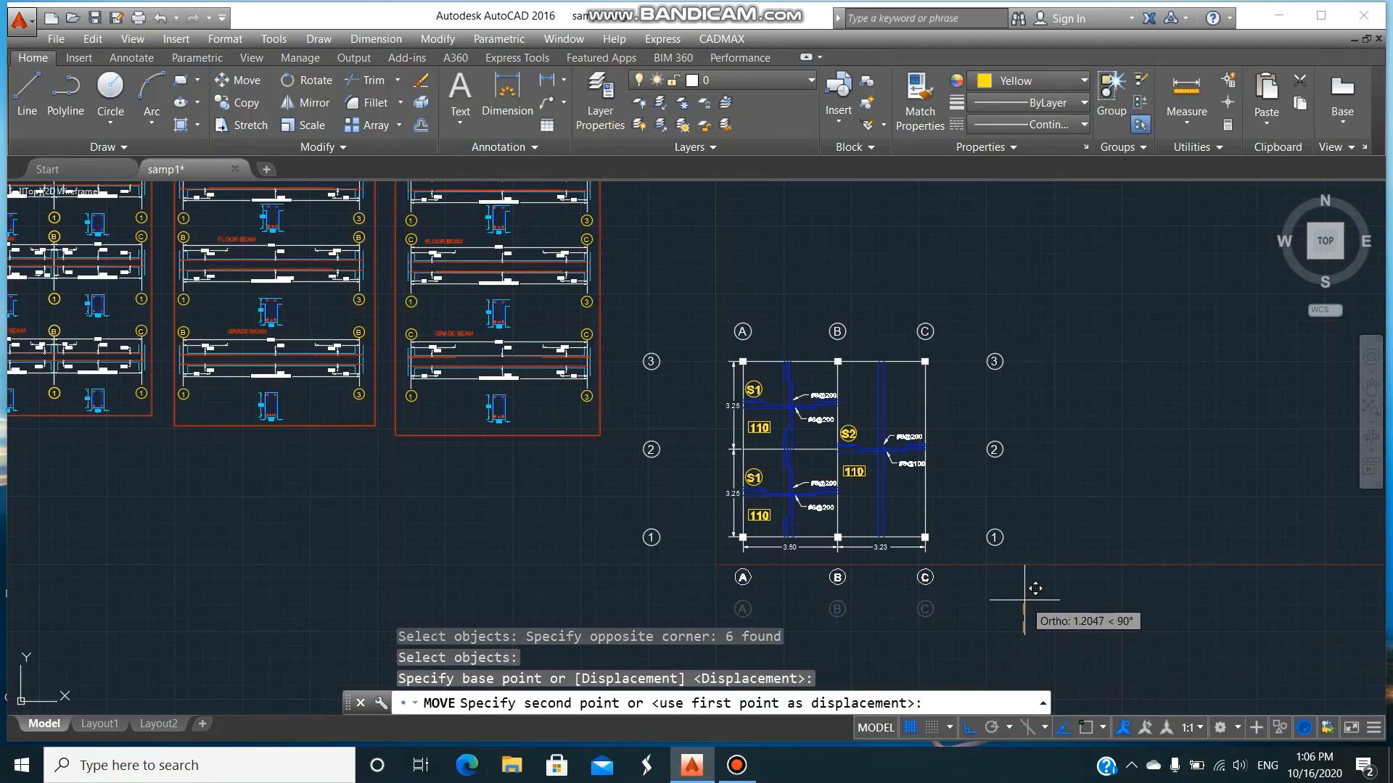
click(1023, 602)
- Move the grid bubbles 1, 2 and 3 on the plan's right side horizontally closer to the plan
key(Return)
click(976, 319)
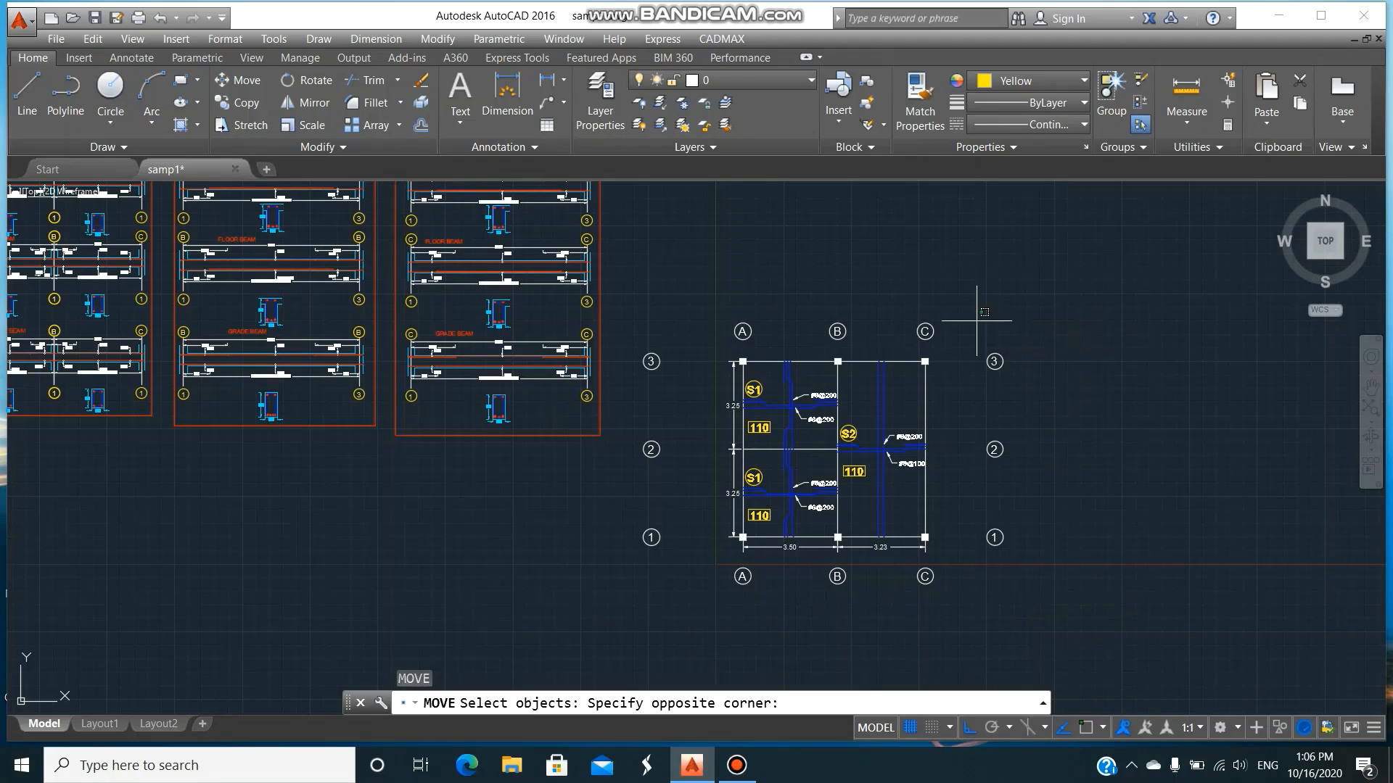
click(1087, 591)
key(Return)
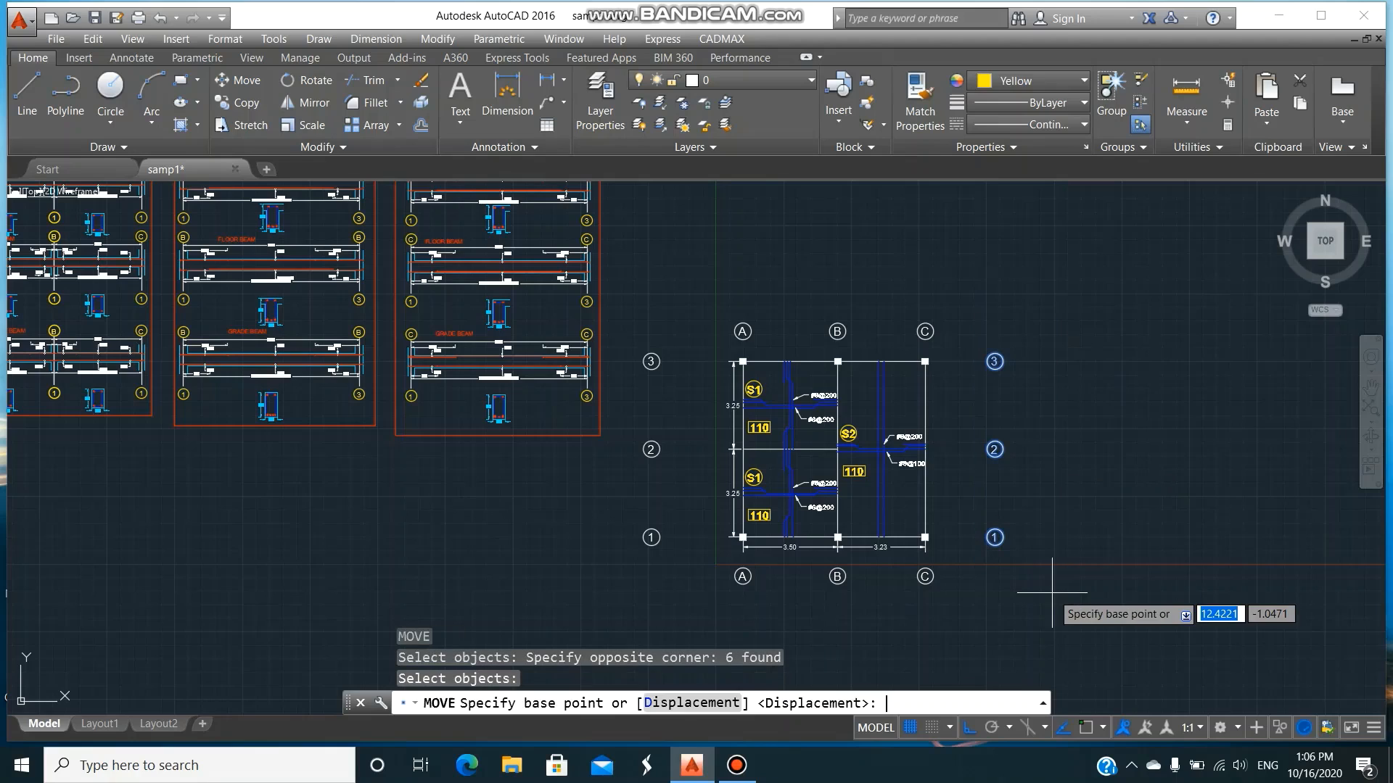
click(997, 578)
click(977, 600)
- Move the grid bubbles 1, 2 and 3 on the plan's left side horizontally closer to the plan
key(Return)
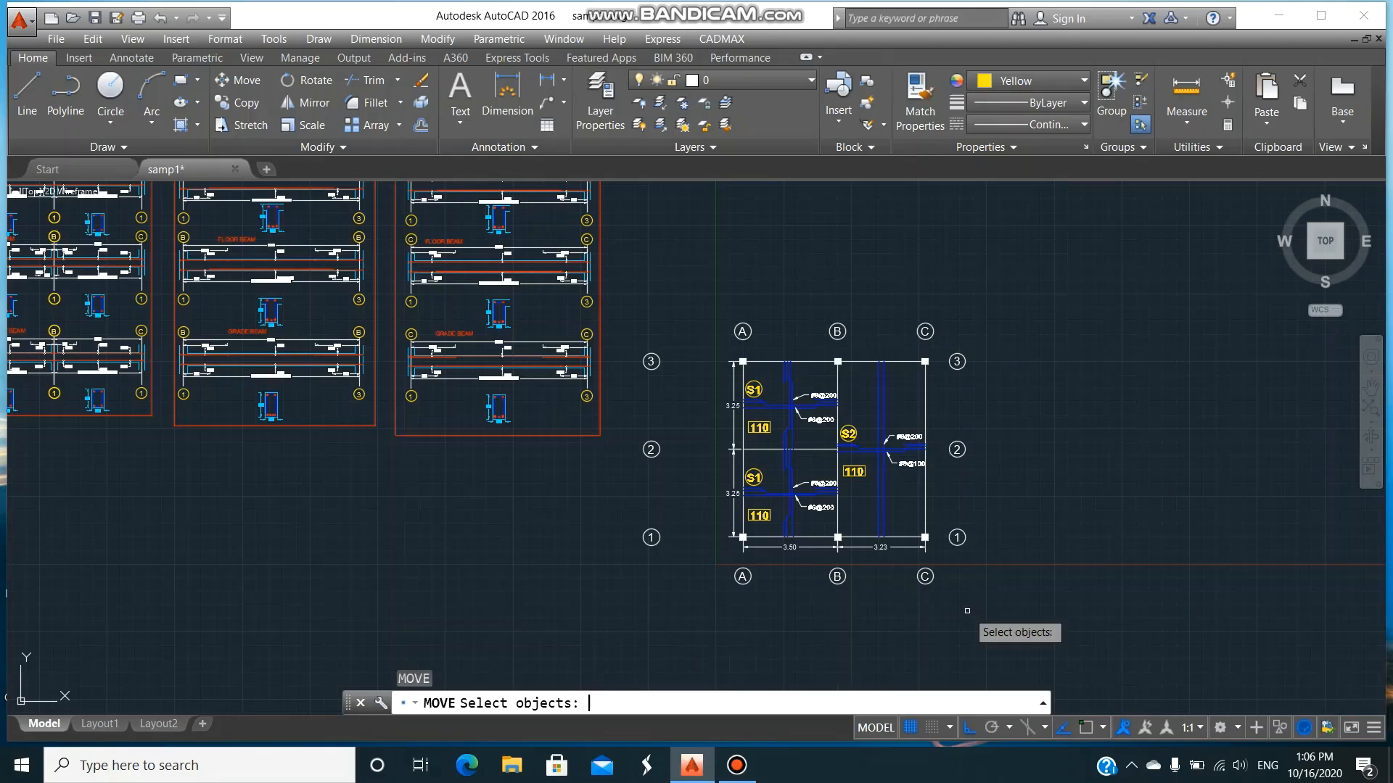
click(609, 333)
click(690, 612)
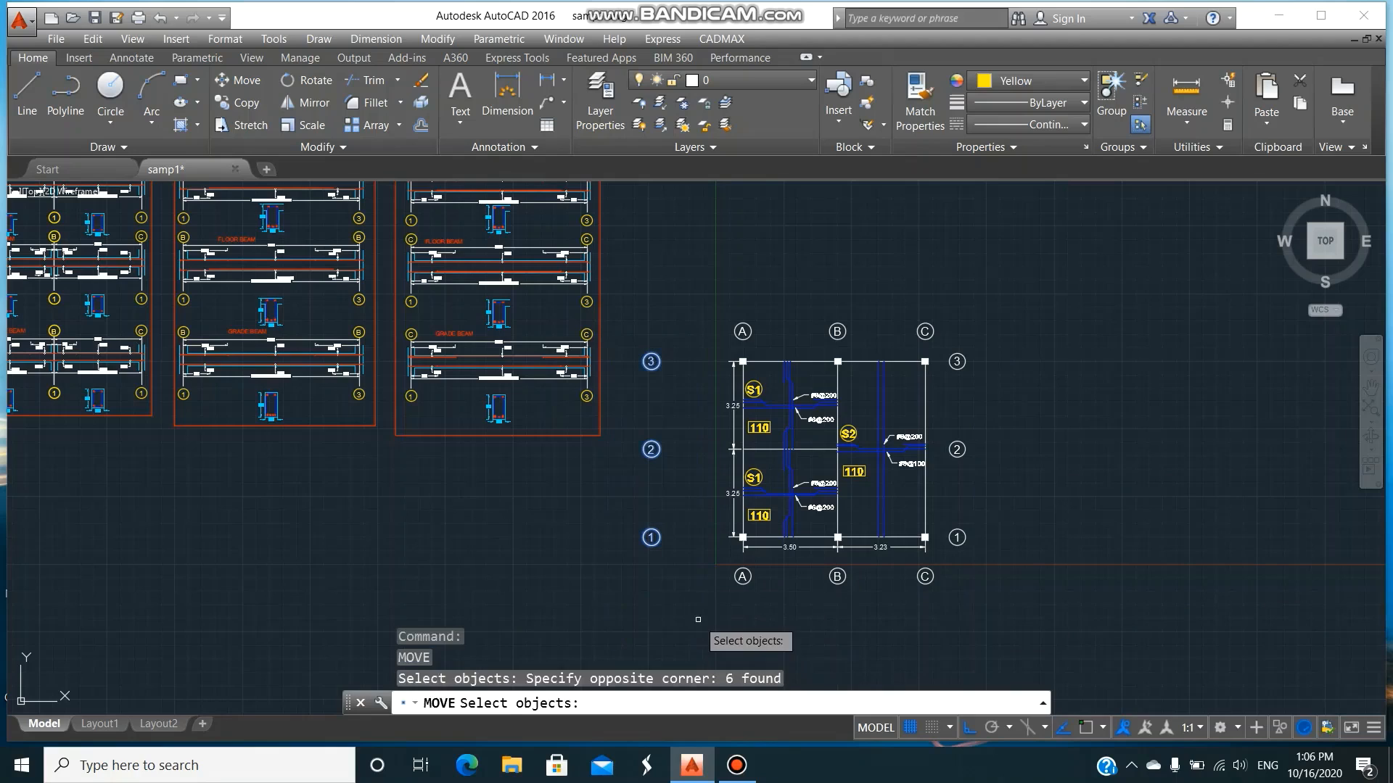
key(Return)
click(650, 609)
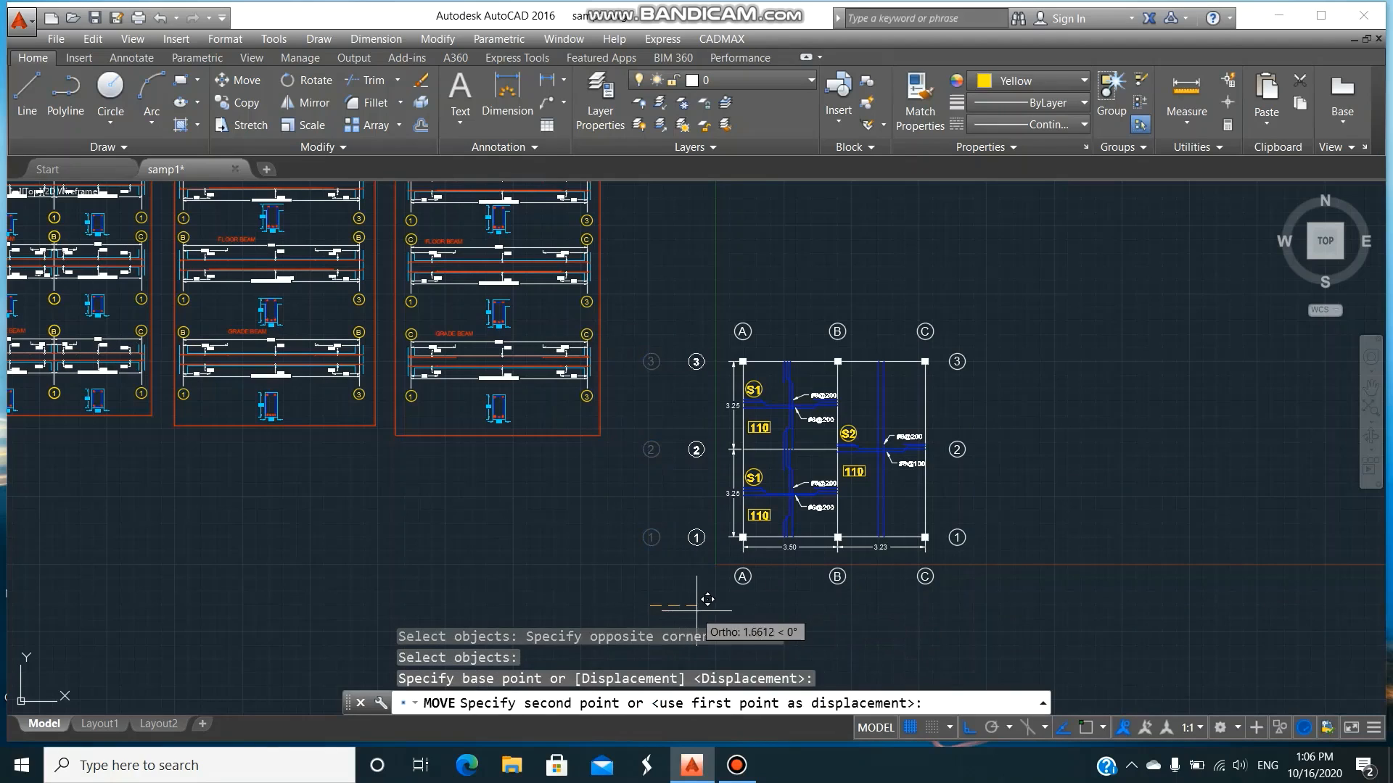
click(699, 611)
- Draw a rectangular border around the slab plan and all its grid bubbles
text(REC)
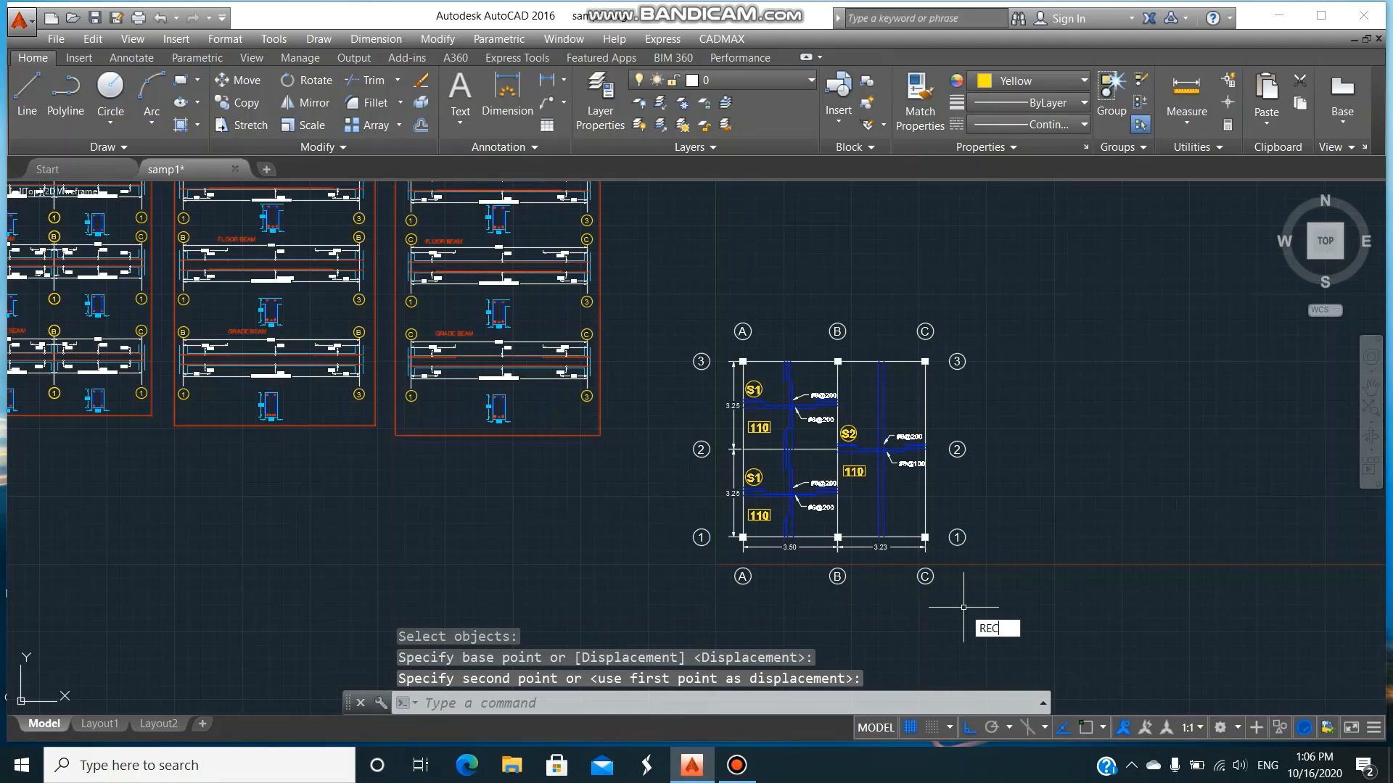
key(Return)
click(682, 311)
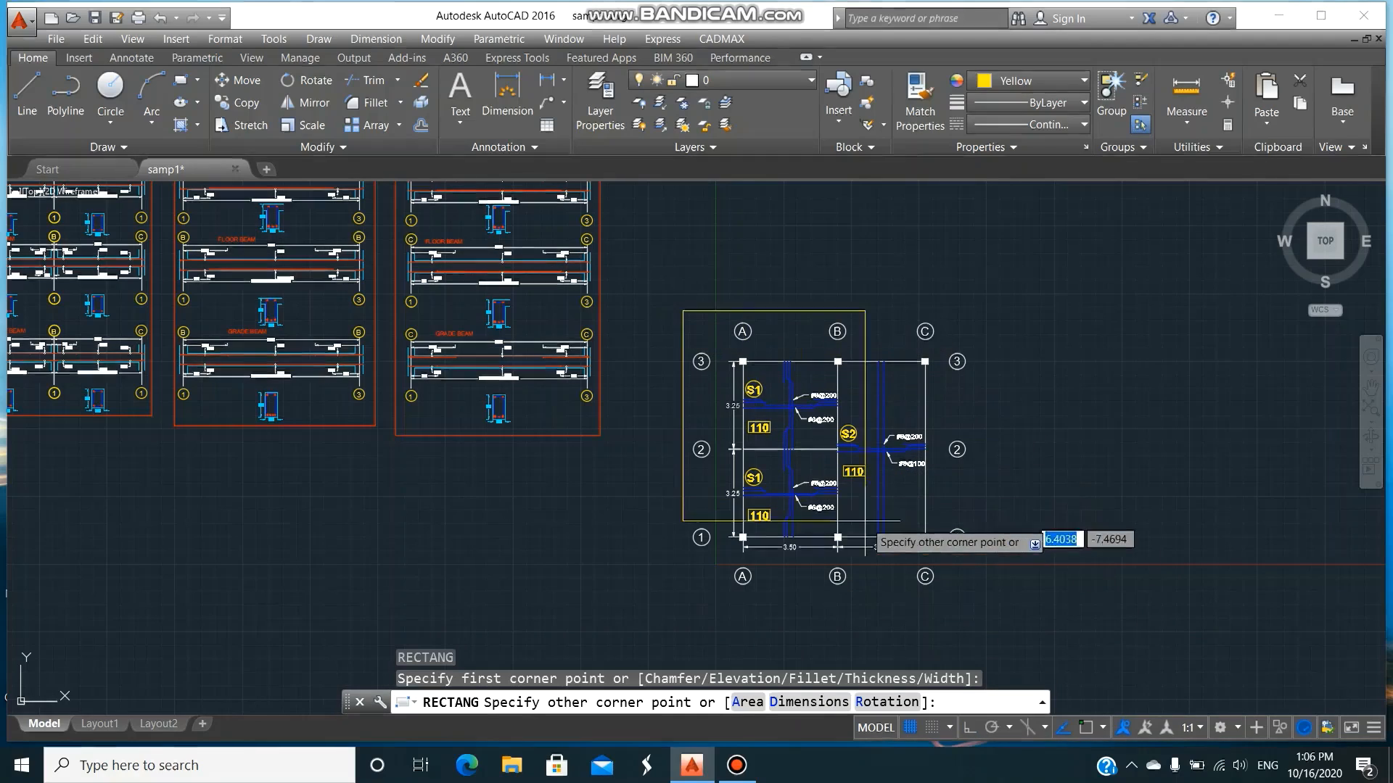
click(972, 607)
- Add middle-justified single-line text "SLAB DETAILA" below the plan inside the border, with height 0.3 and rotation 0
text(DTEX)
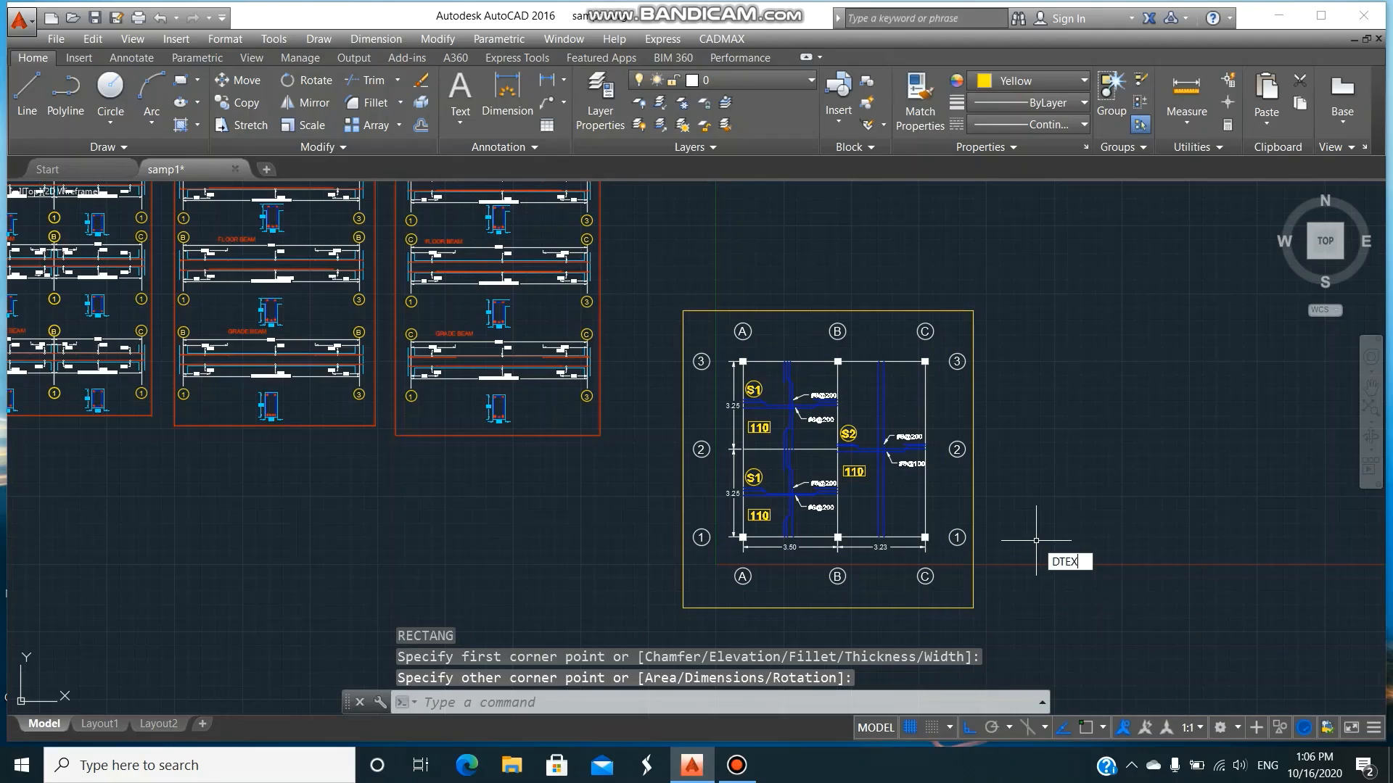
text(T)
key(Return)
text(M)
key(Return)
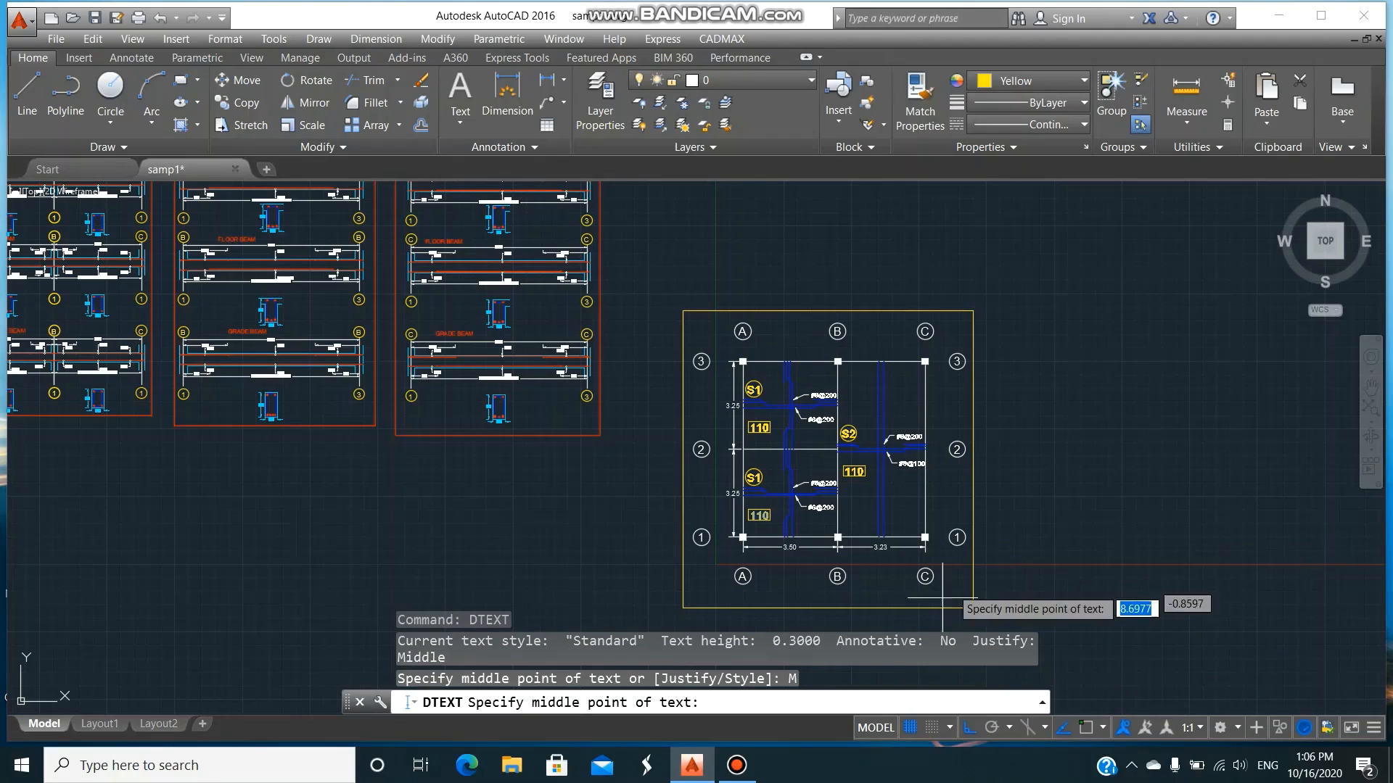
click(810, 598)
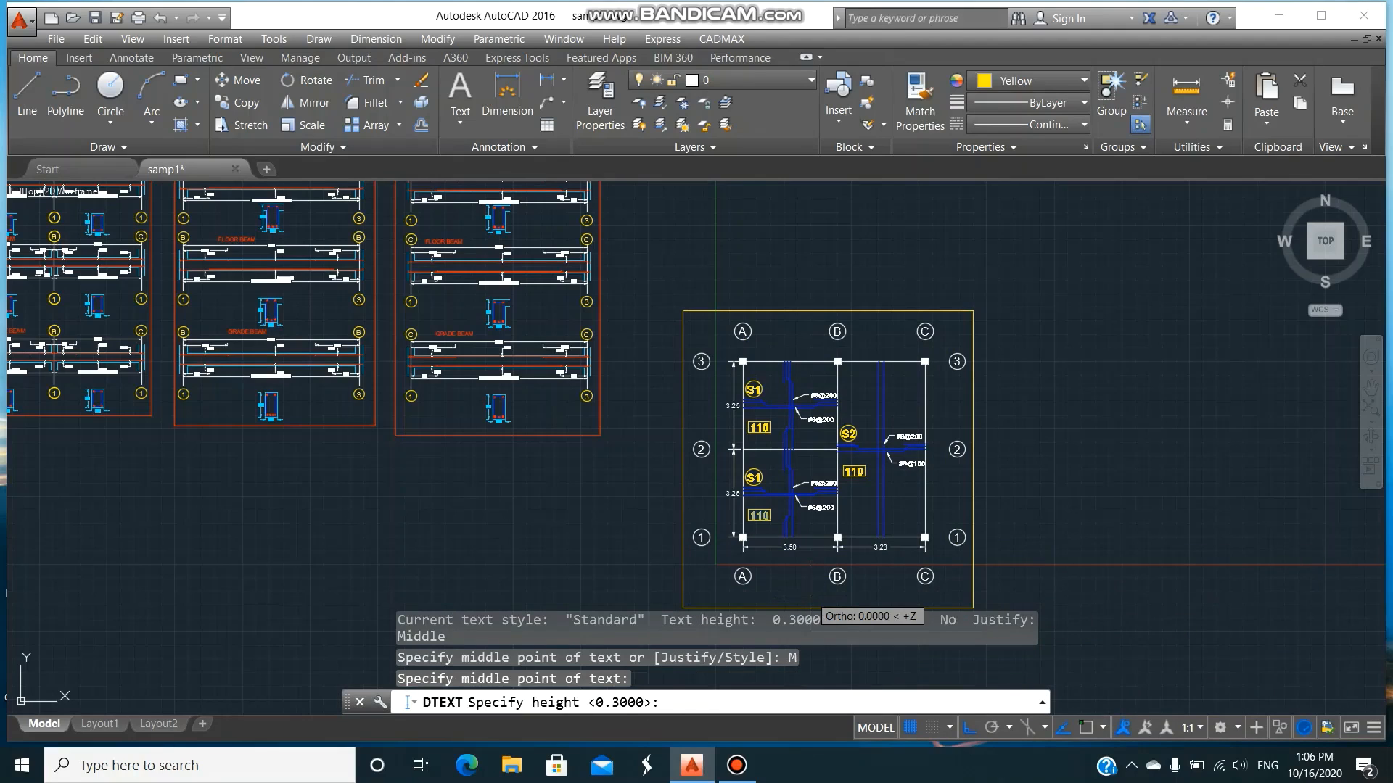
key(Return)
key(Return)
text(SLA)
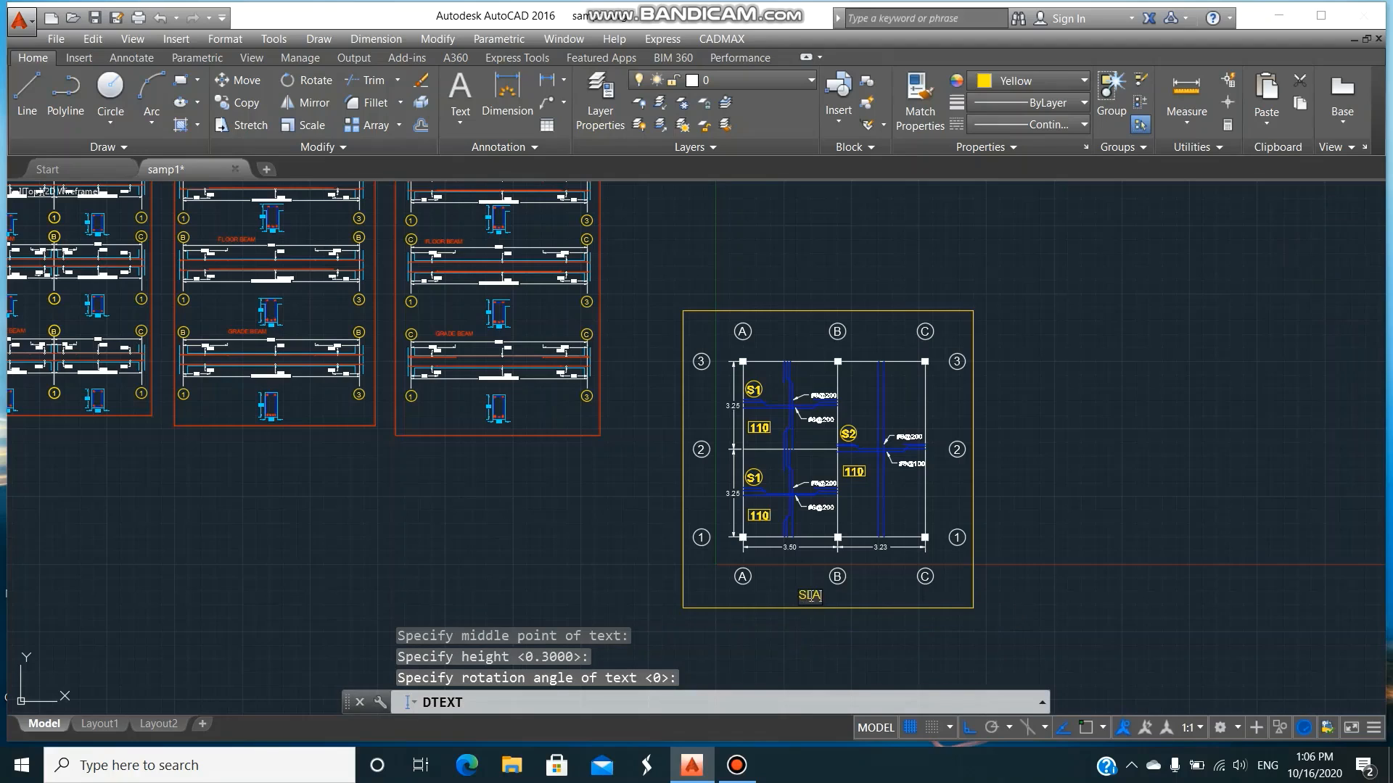
text(B DETAISL)
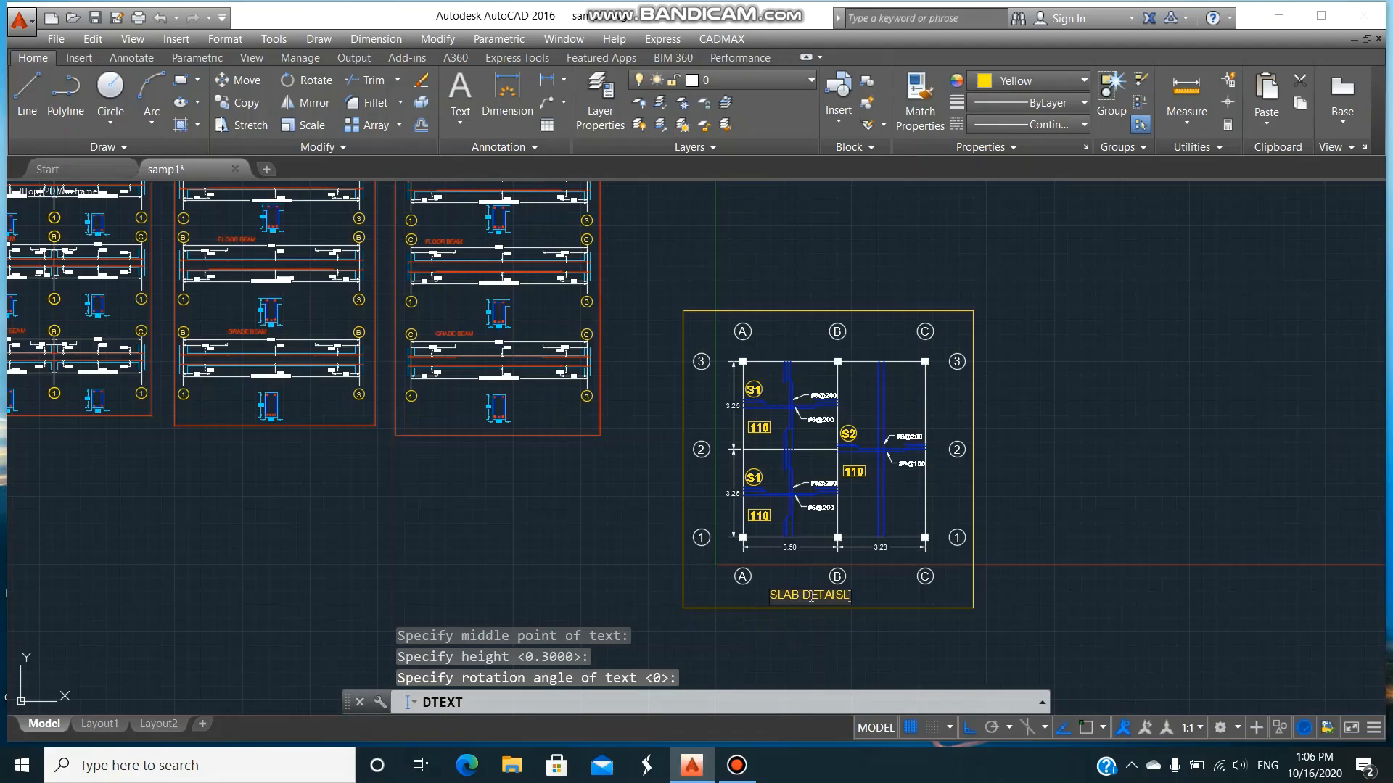
key(BackSpace)
key(BackSpace)
text(LS)
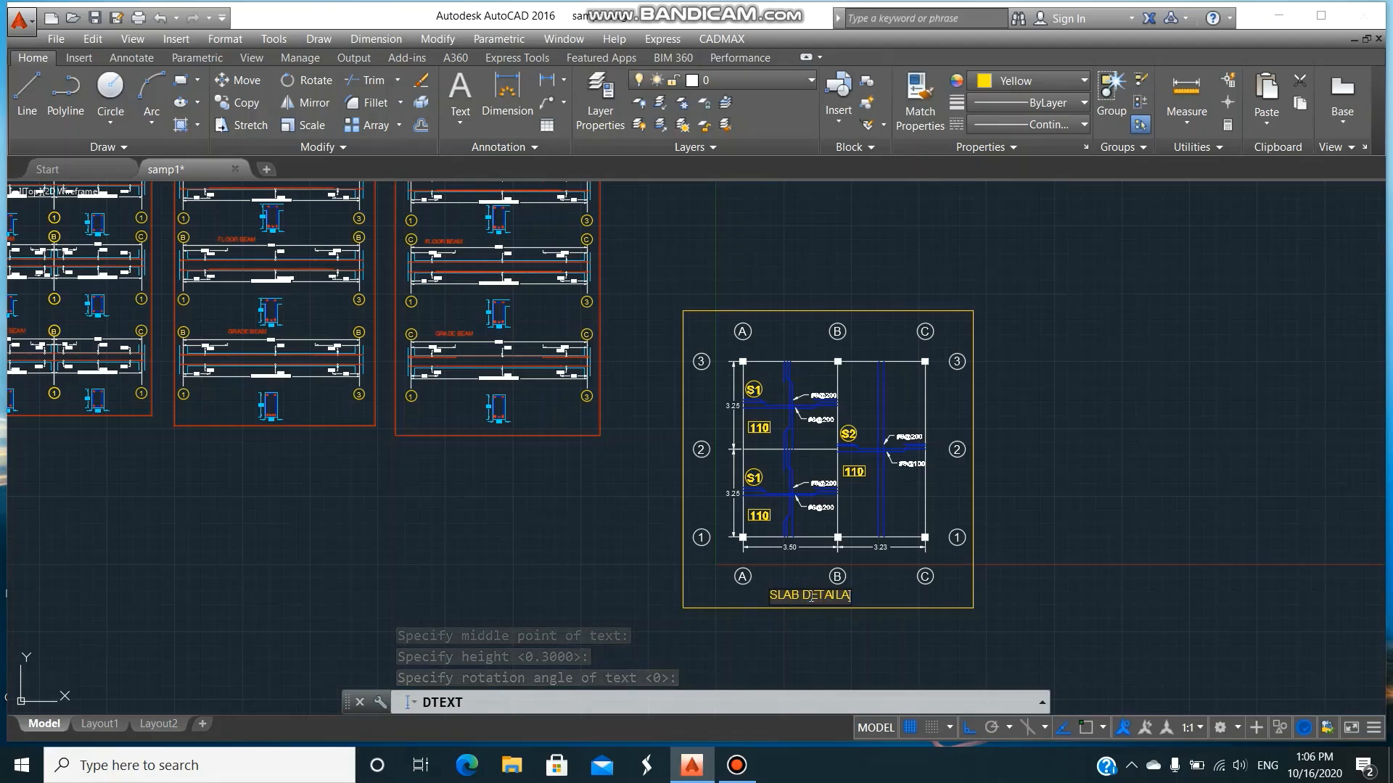
key(Return)
key(Return)
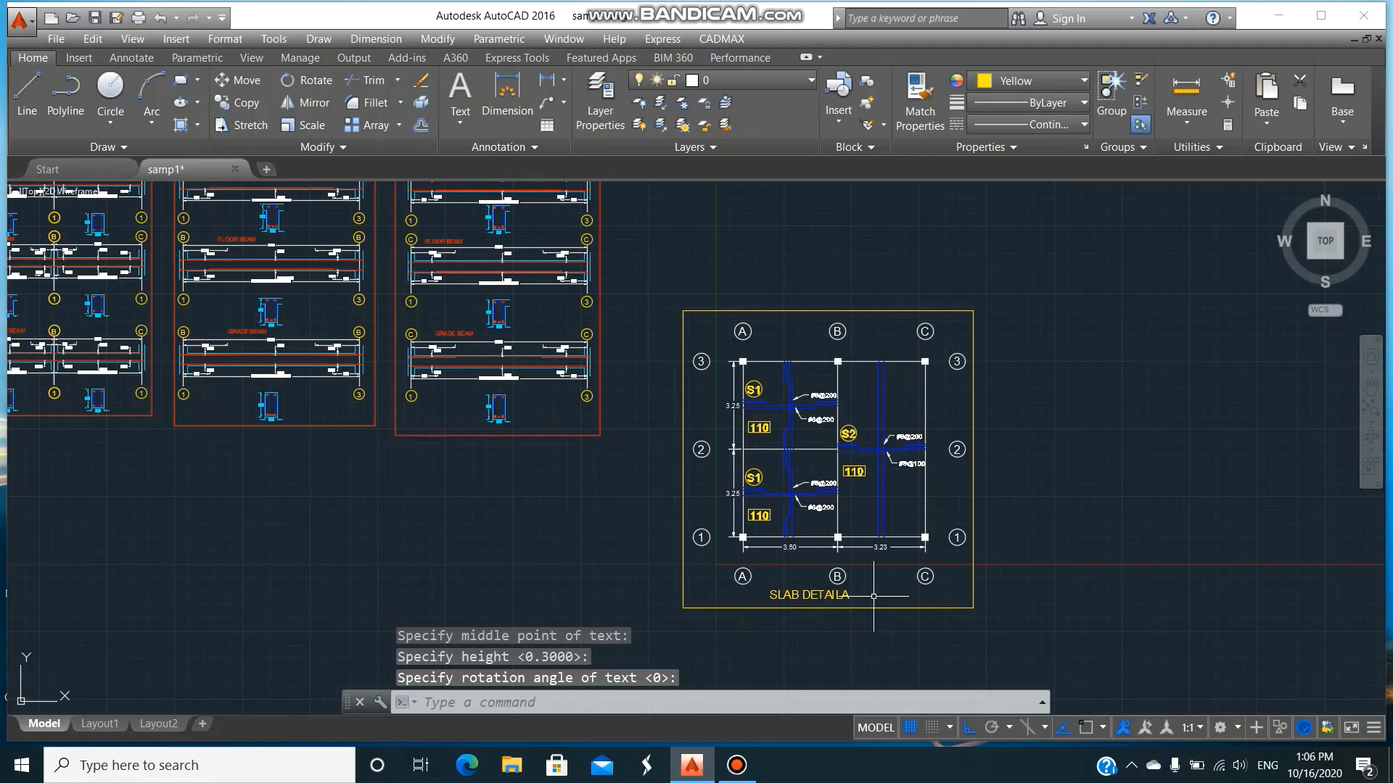
- Correct the title below the slab plan to read "SLAB DETAILS"
text(DDEDI)
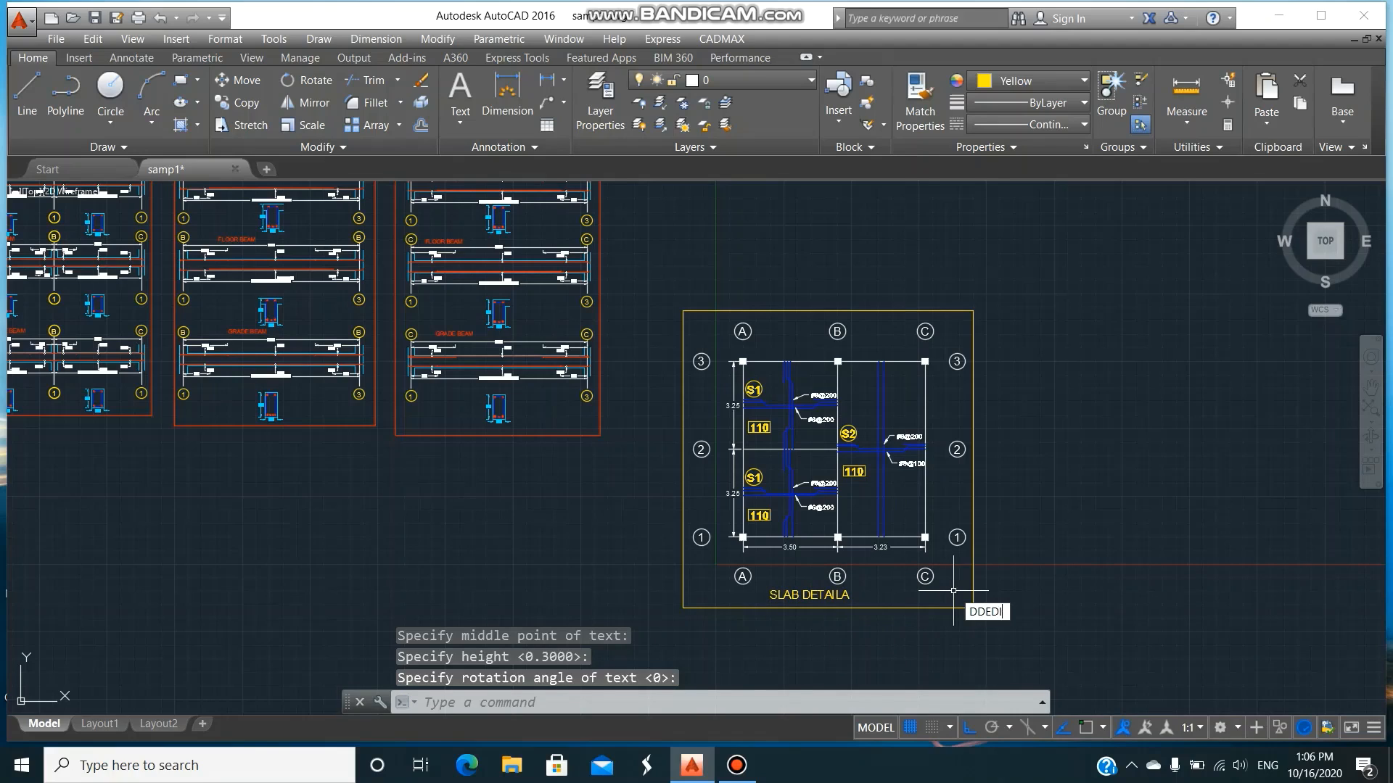
text(T)
key(Return)
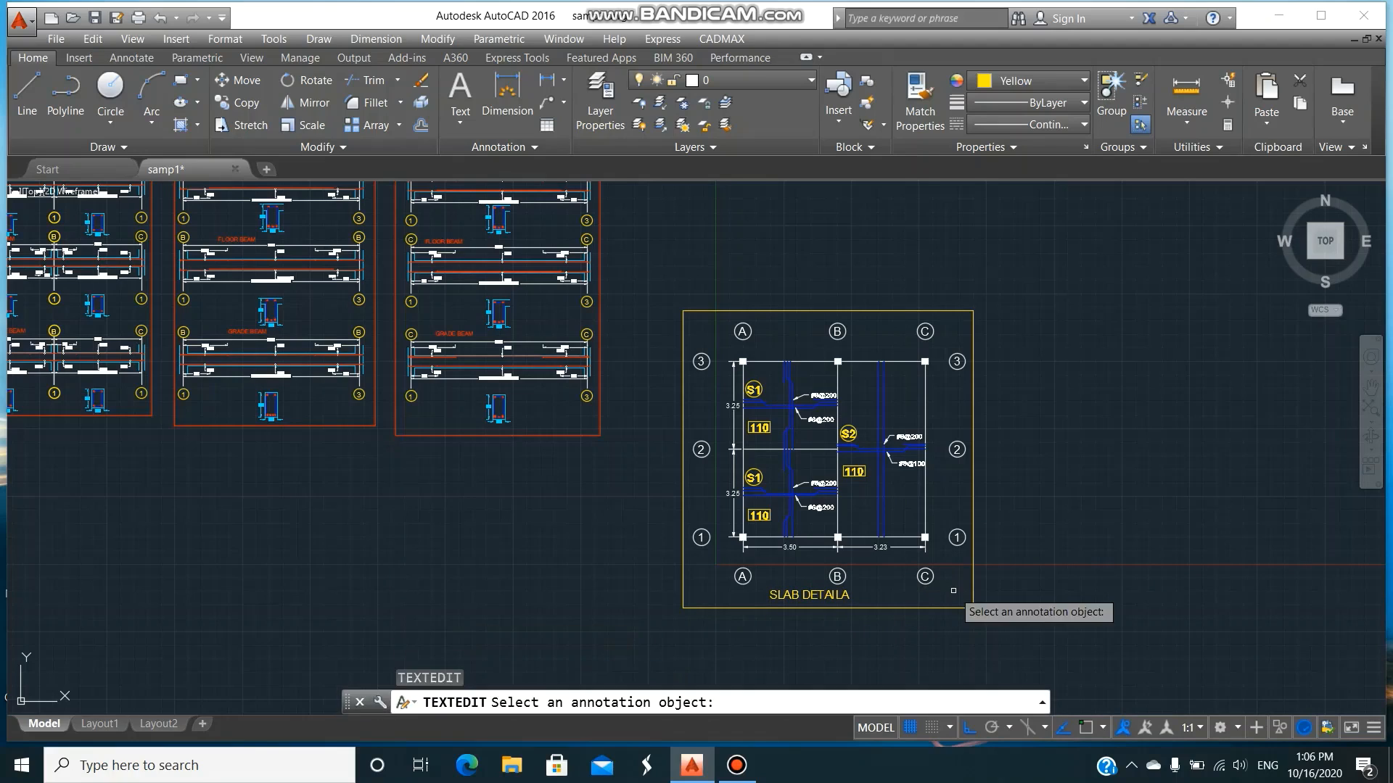
click(845, 598)
click(847, 597)
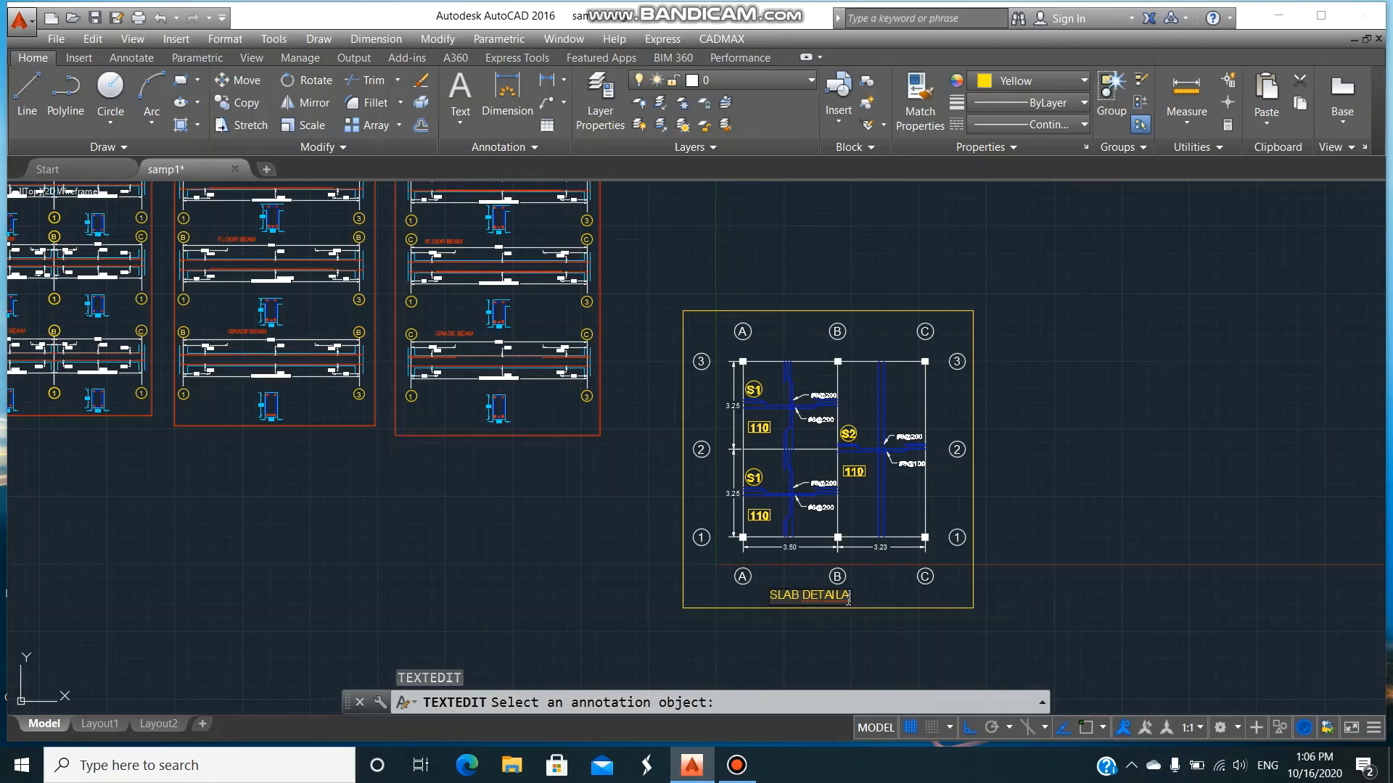
key(BackSpace)
text(S)
key(Return)
key(Return)
- Copy the whole slab plan with its border and title horizontally to the empty area right of the original, leaving a small gap
text(co)
key(Return)
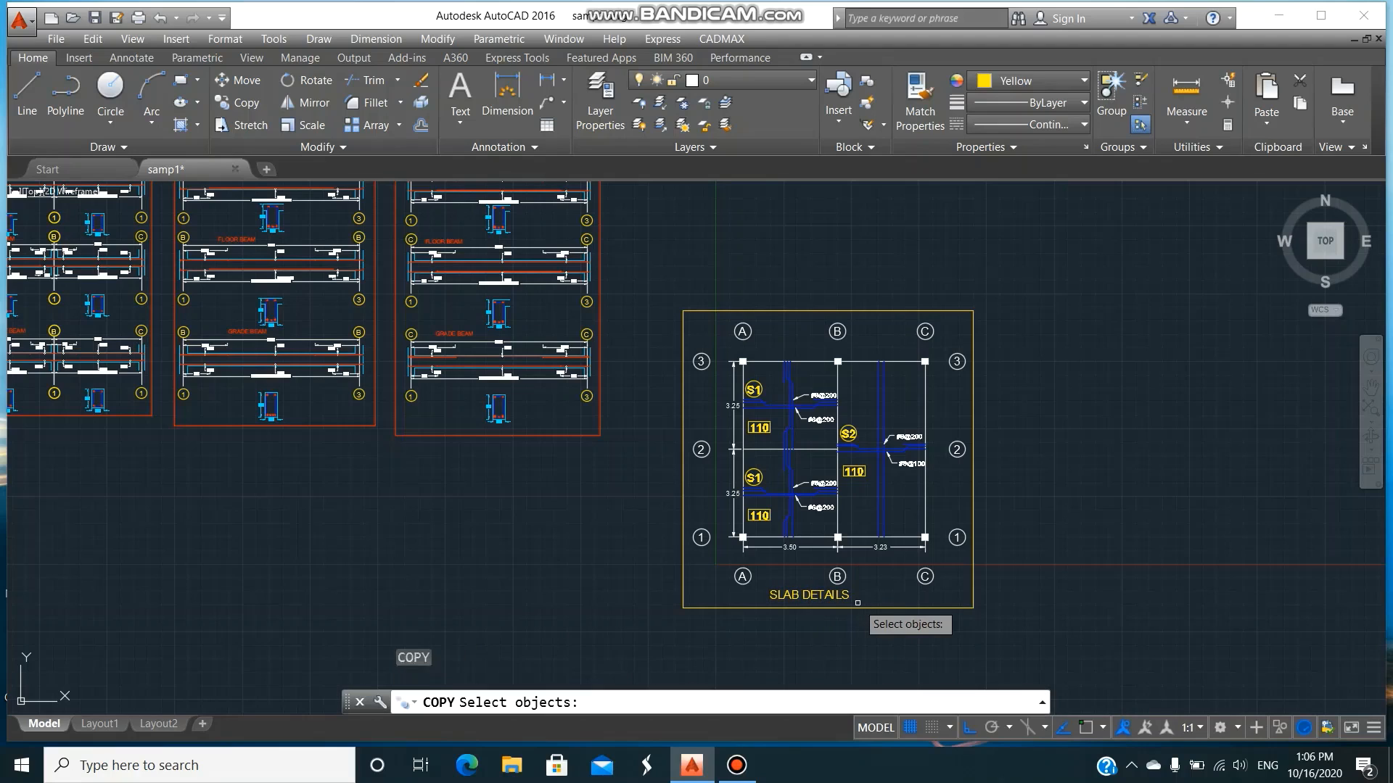
click(660, 273)
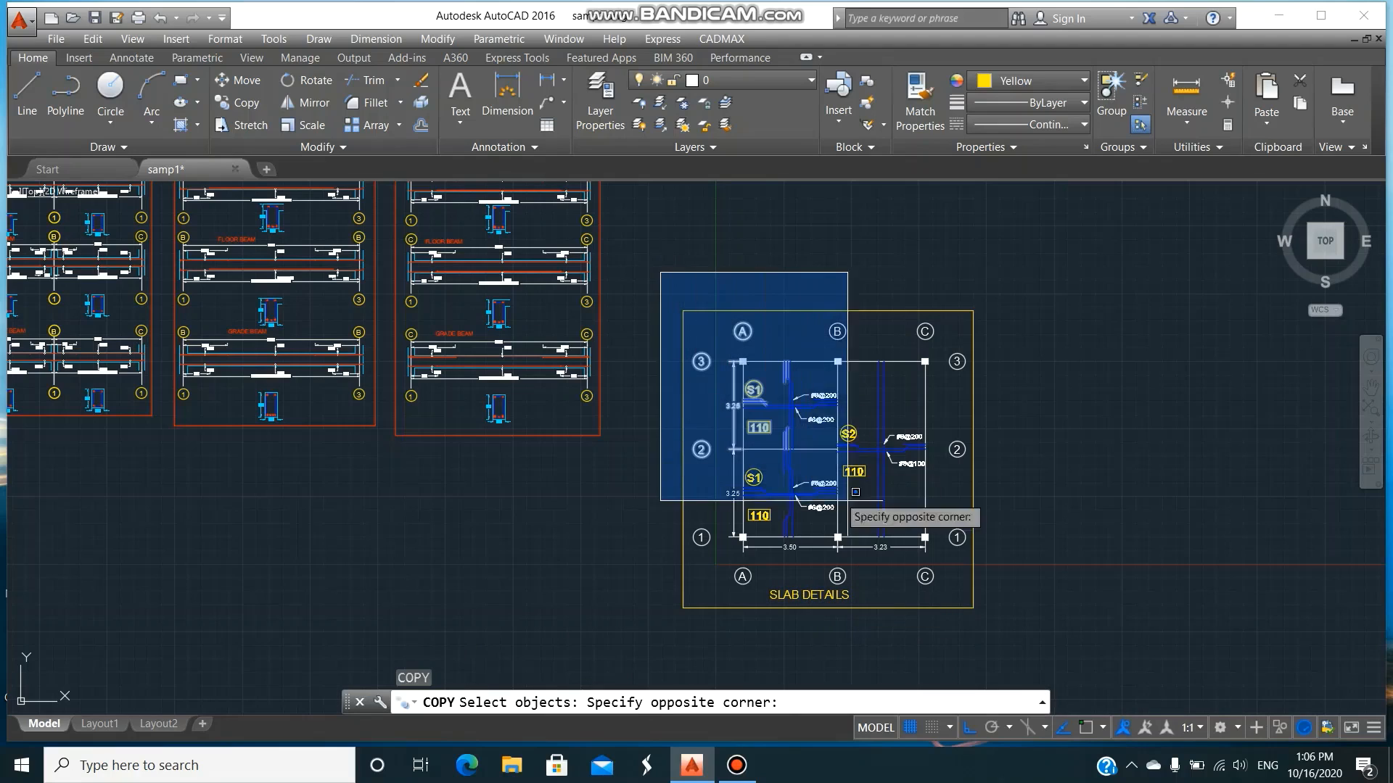
click(1009, 614)
key(Return)
click(840, 638)
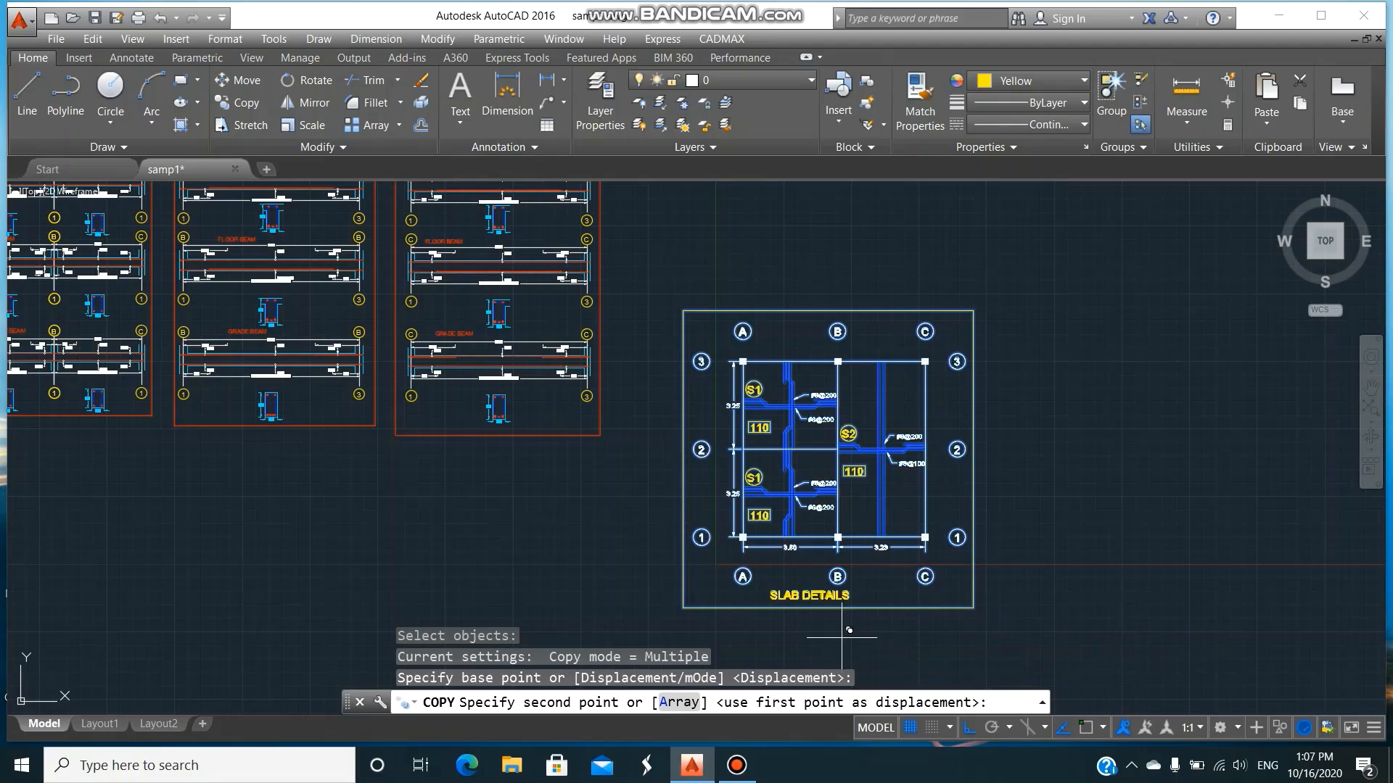
click(1159, 638)
key(Return)
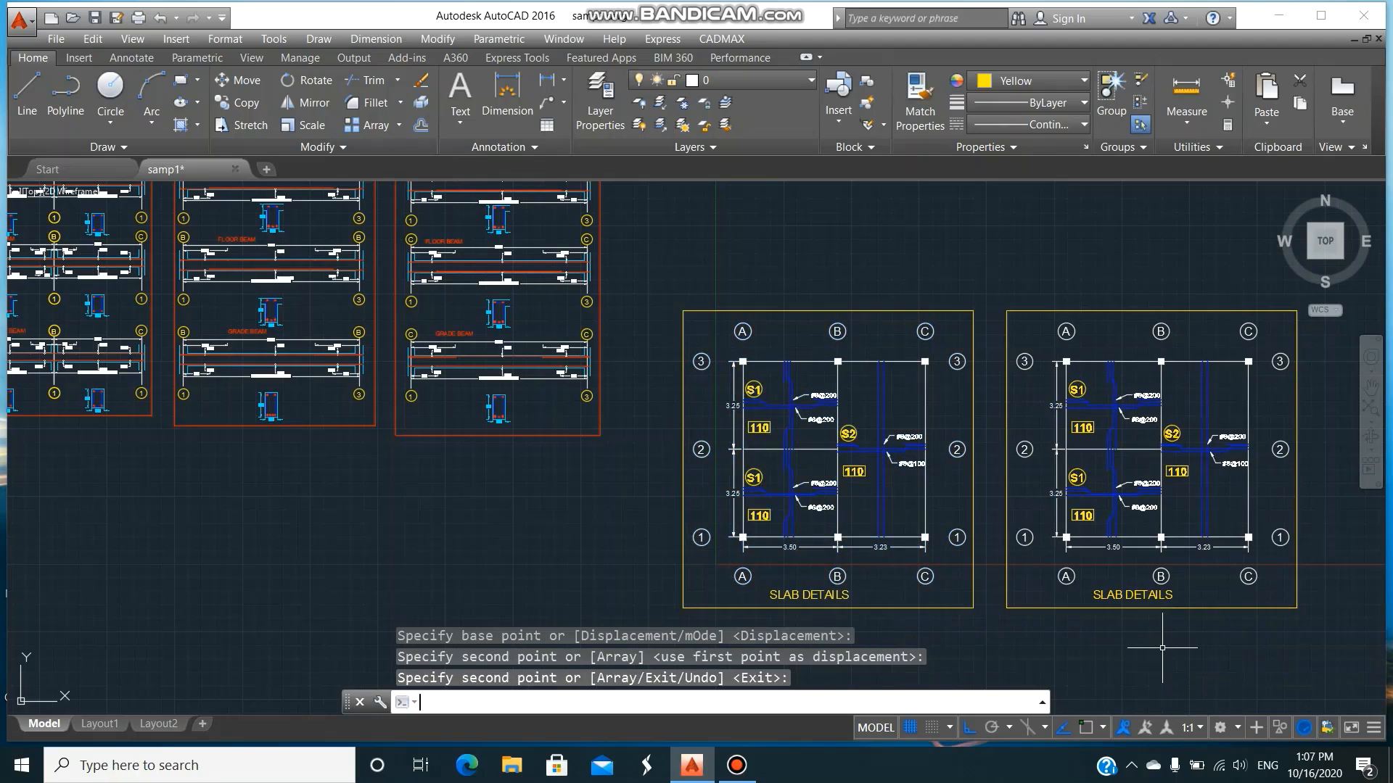
- Turn off the current layer 0 so only the slab reinforcement, labels and grid bubbles stay displayed in both plans
text(la)
key(Return)
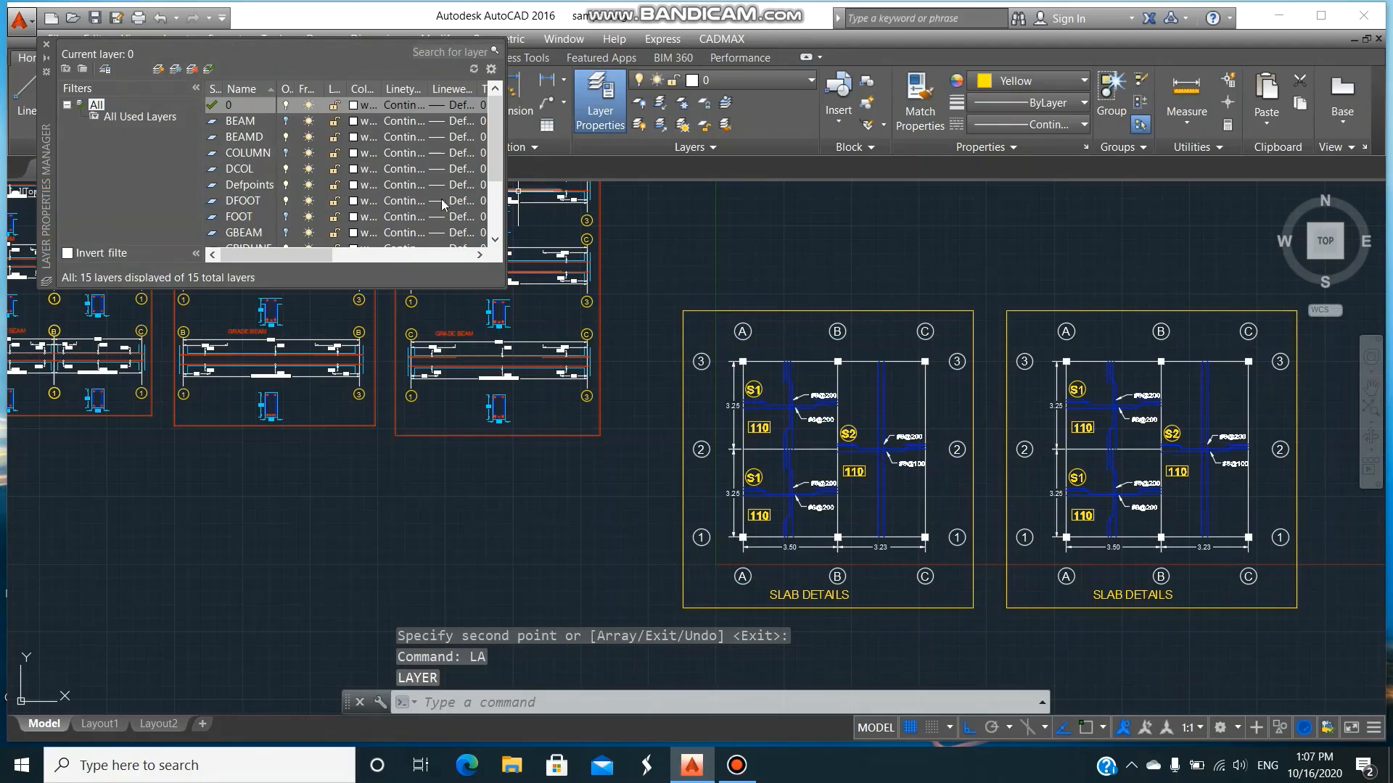
click(287, 106)
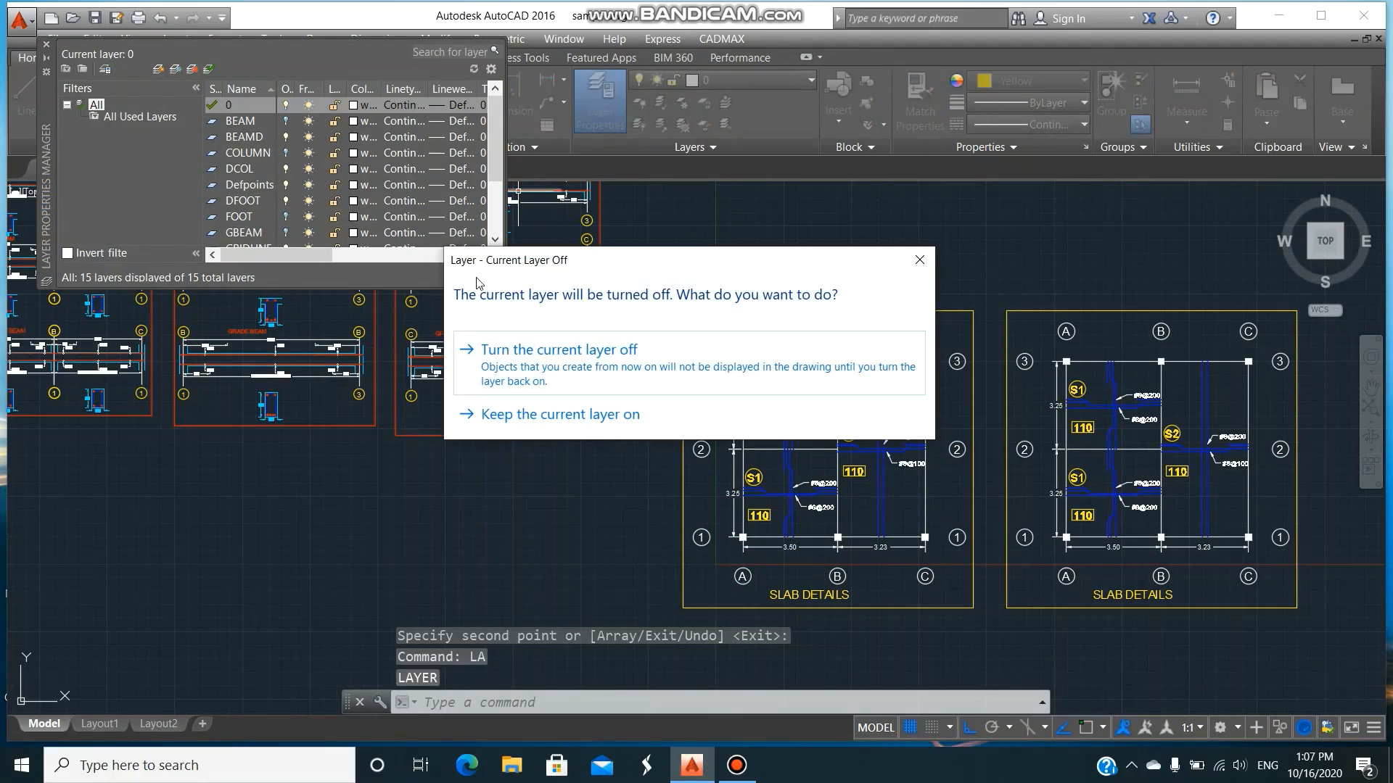
click(548, 356)
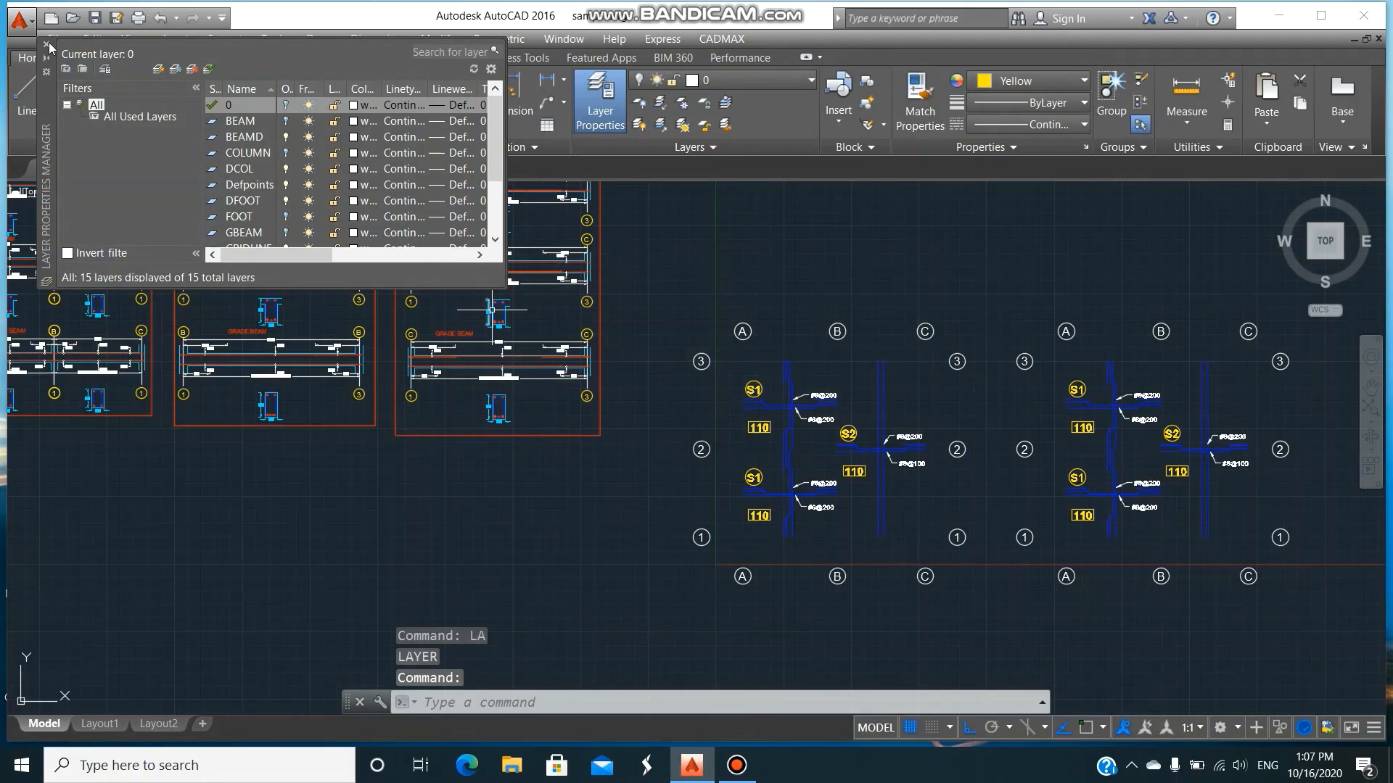
click(48, 45)
- Erase all slab reinforcement, bar callouts and slab labels inside the original plan, keeping its grid bubbles
text(e)
key(Return)
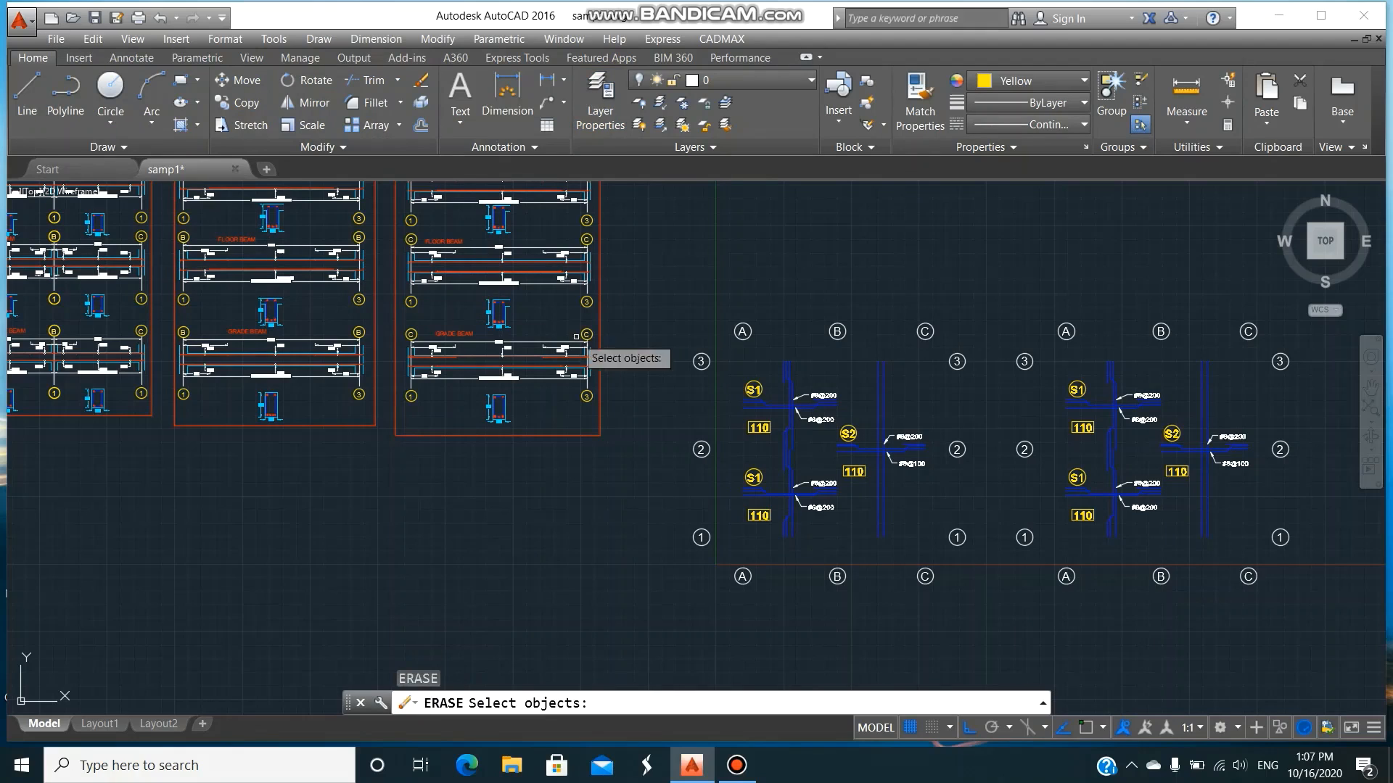
click(726, 349)
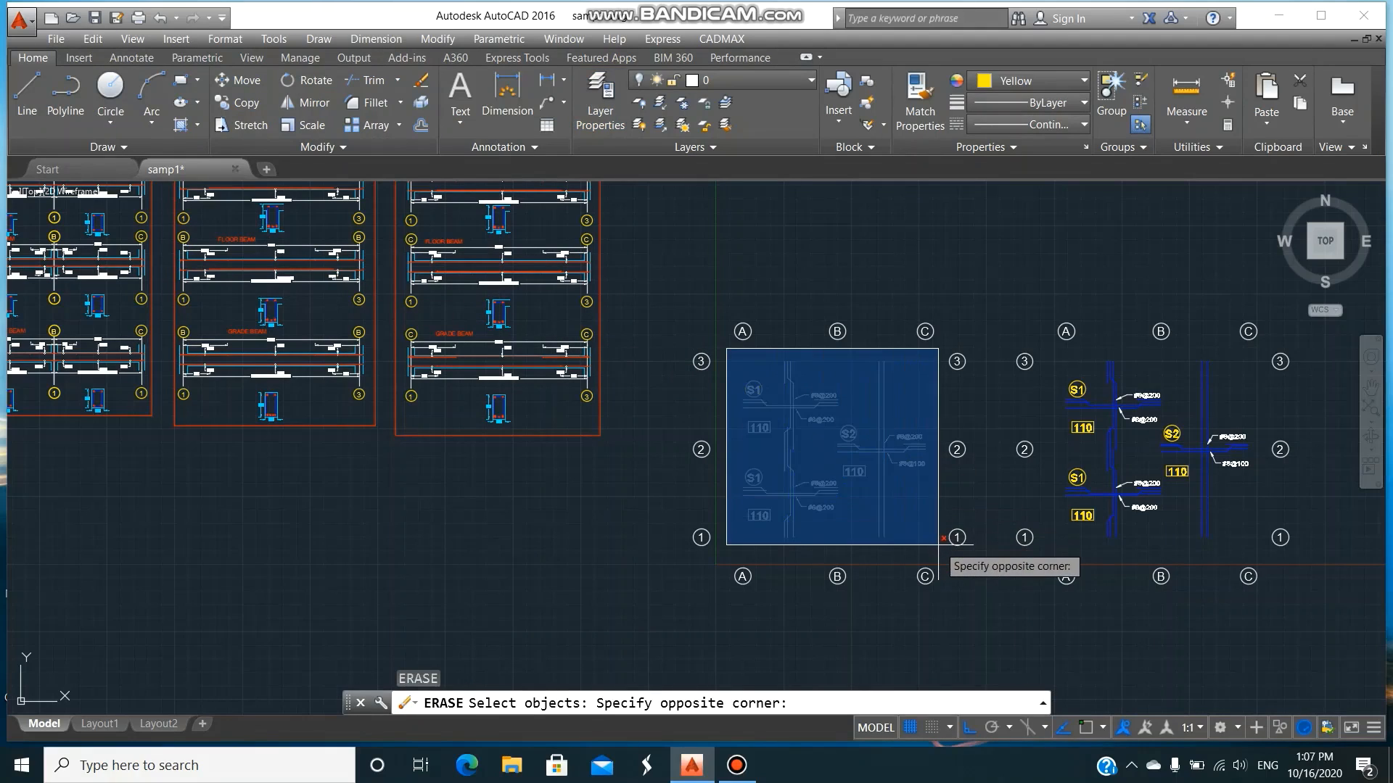
click(938, 545)
key(Return)
- Turn on layer 0 and the FOOT layer to display the plan outlines and the footings
text(la)
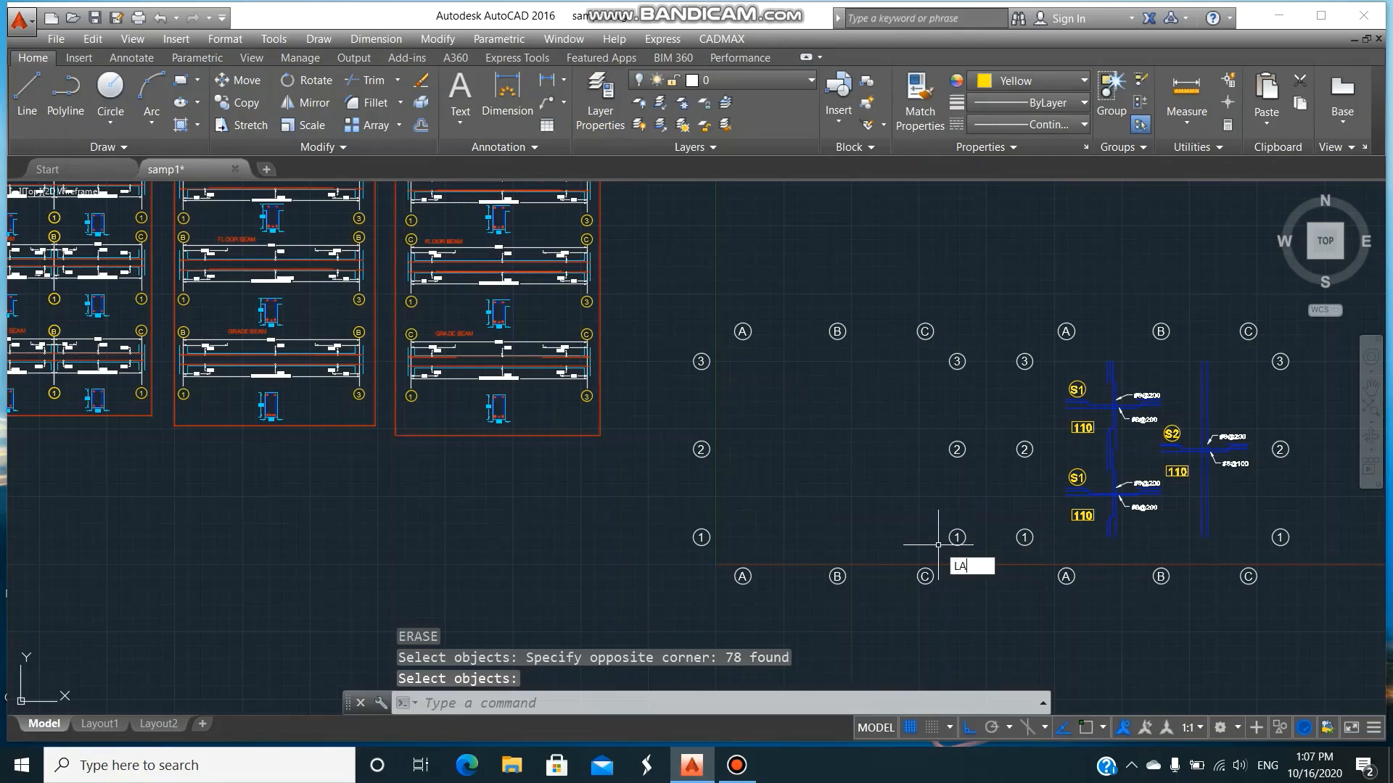
key(Return)
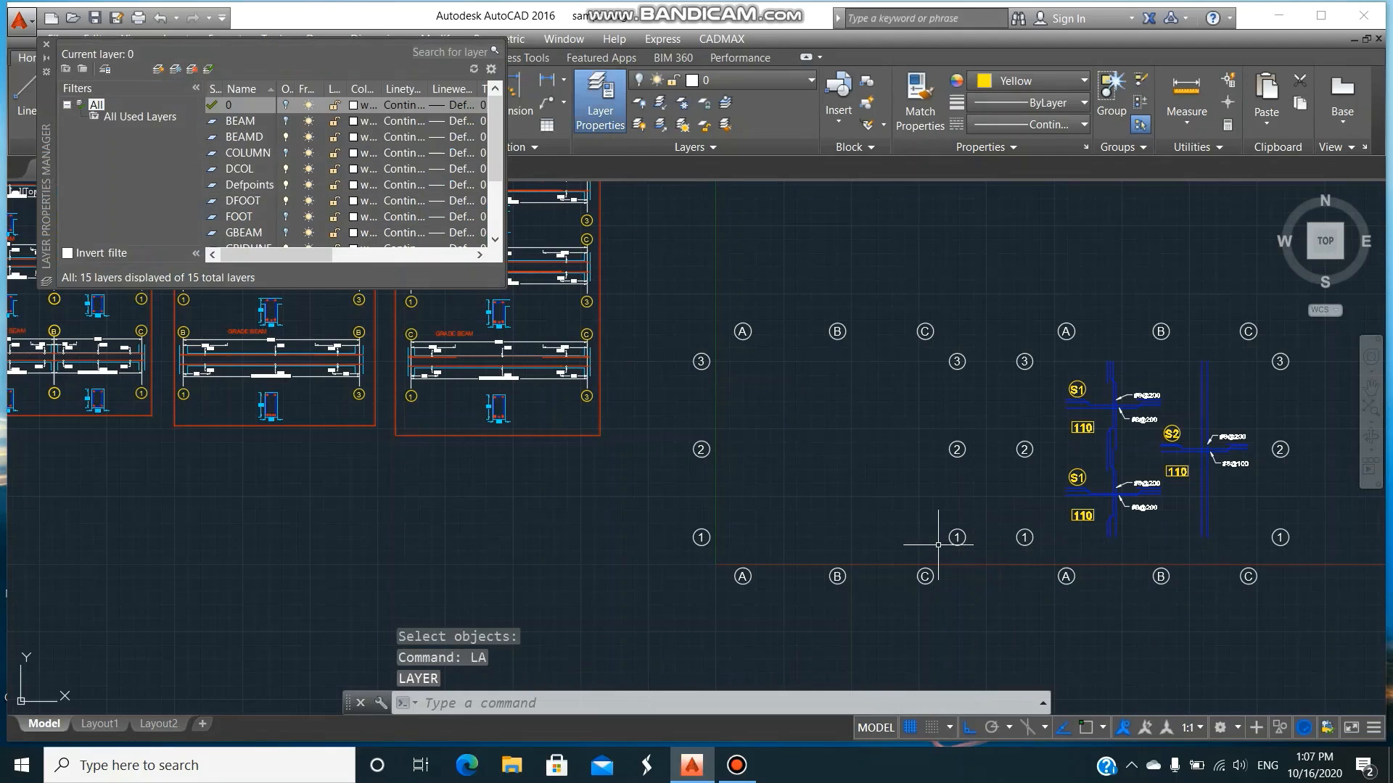
click(288, 107)
click(285, 216)
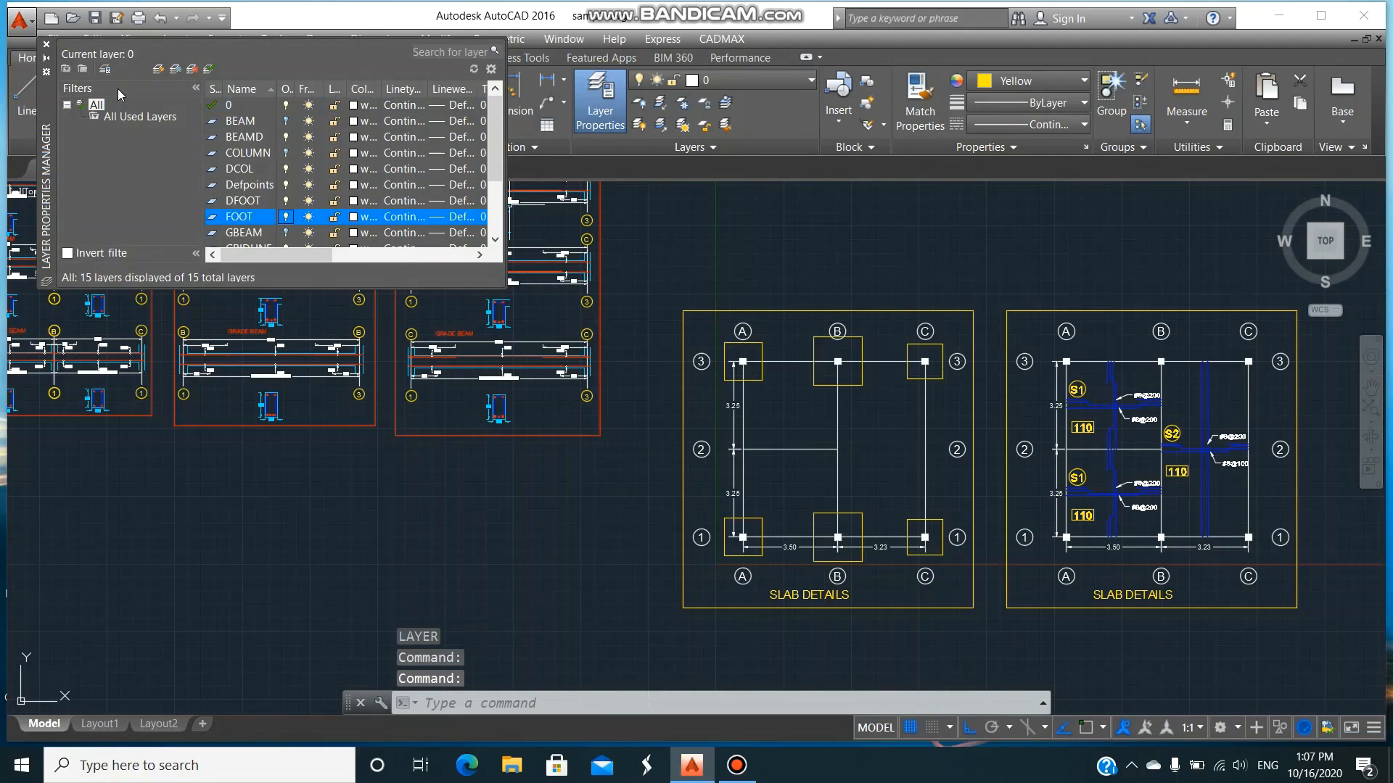
click(46, 45)
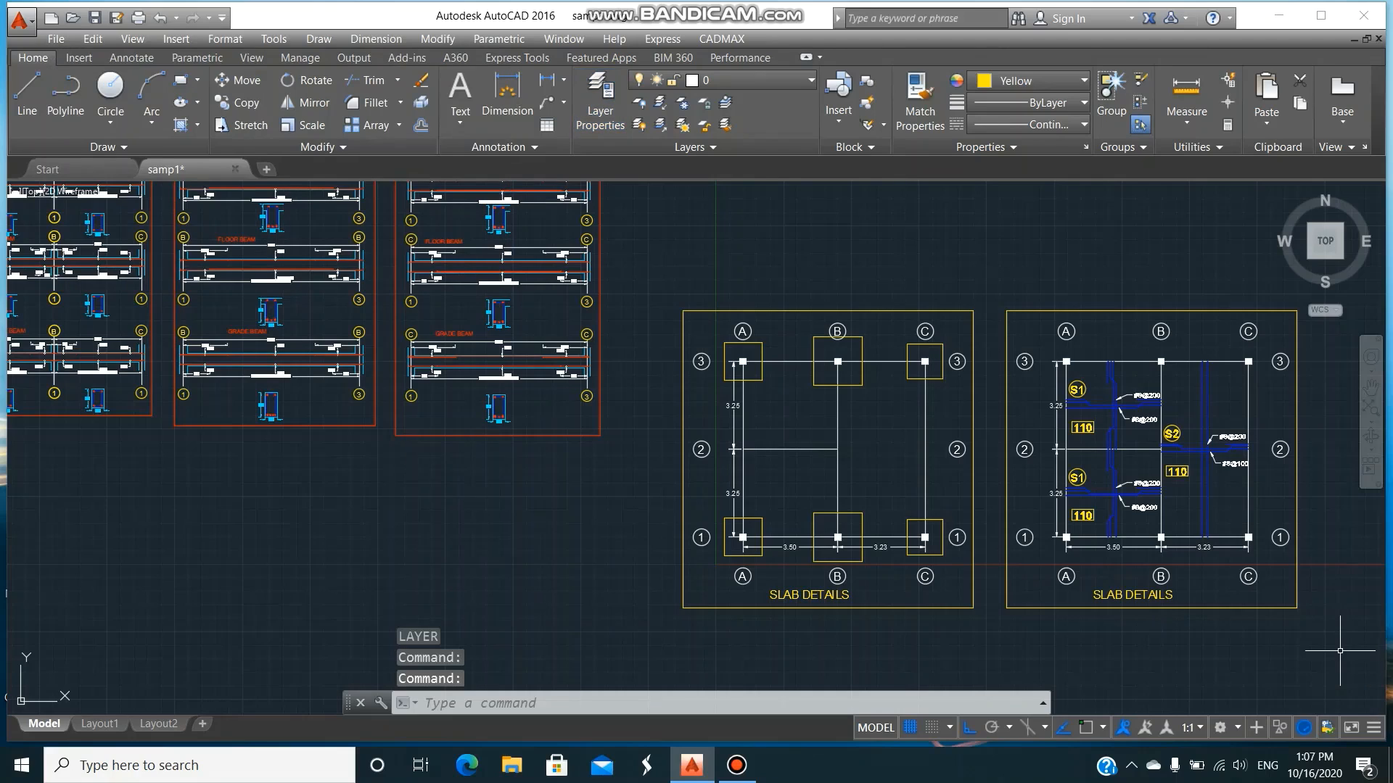
- Change the title below the footing plan to "FOOTING LOCATIONS"
text(DDEDIT)
key(Return)
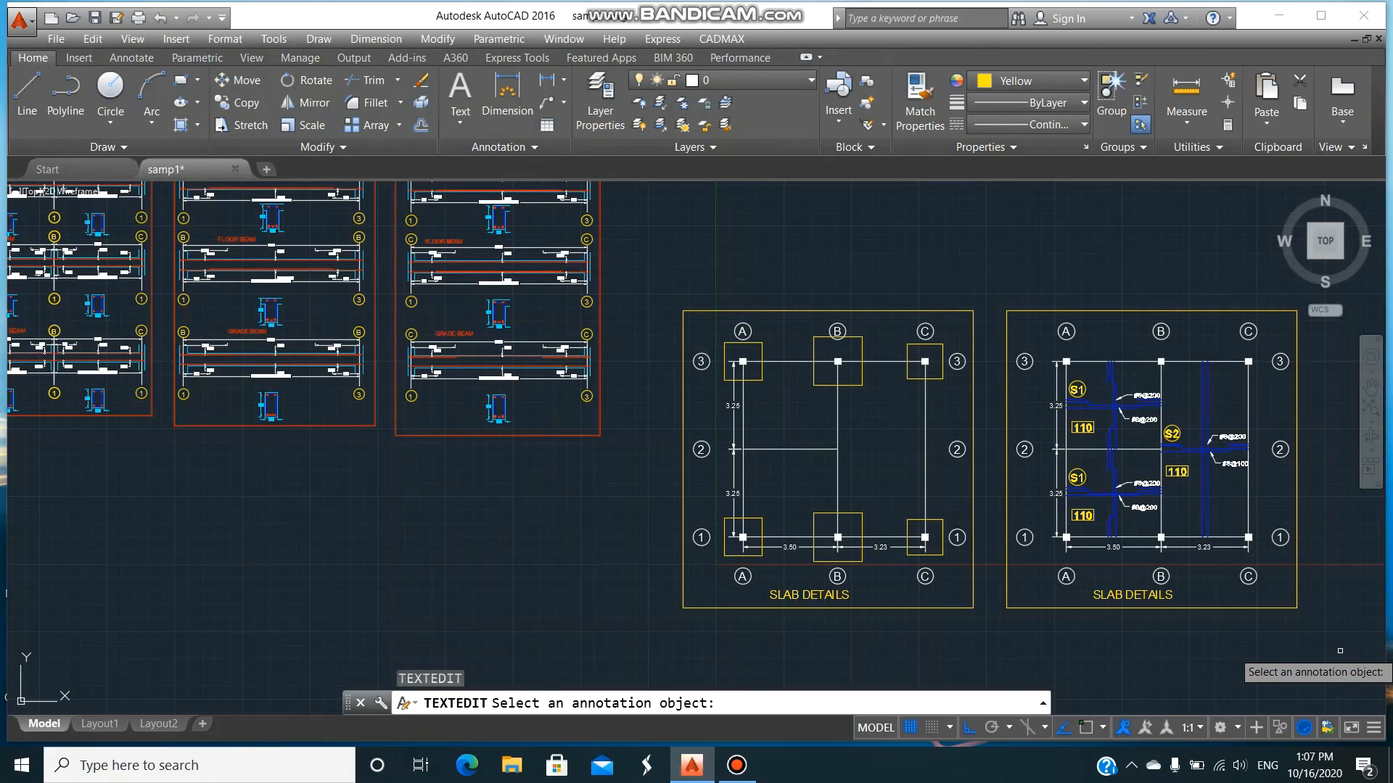
click(840, 599)
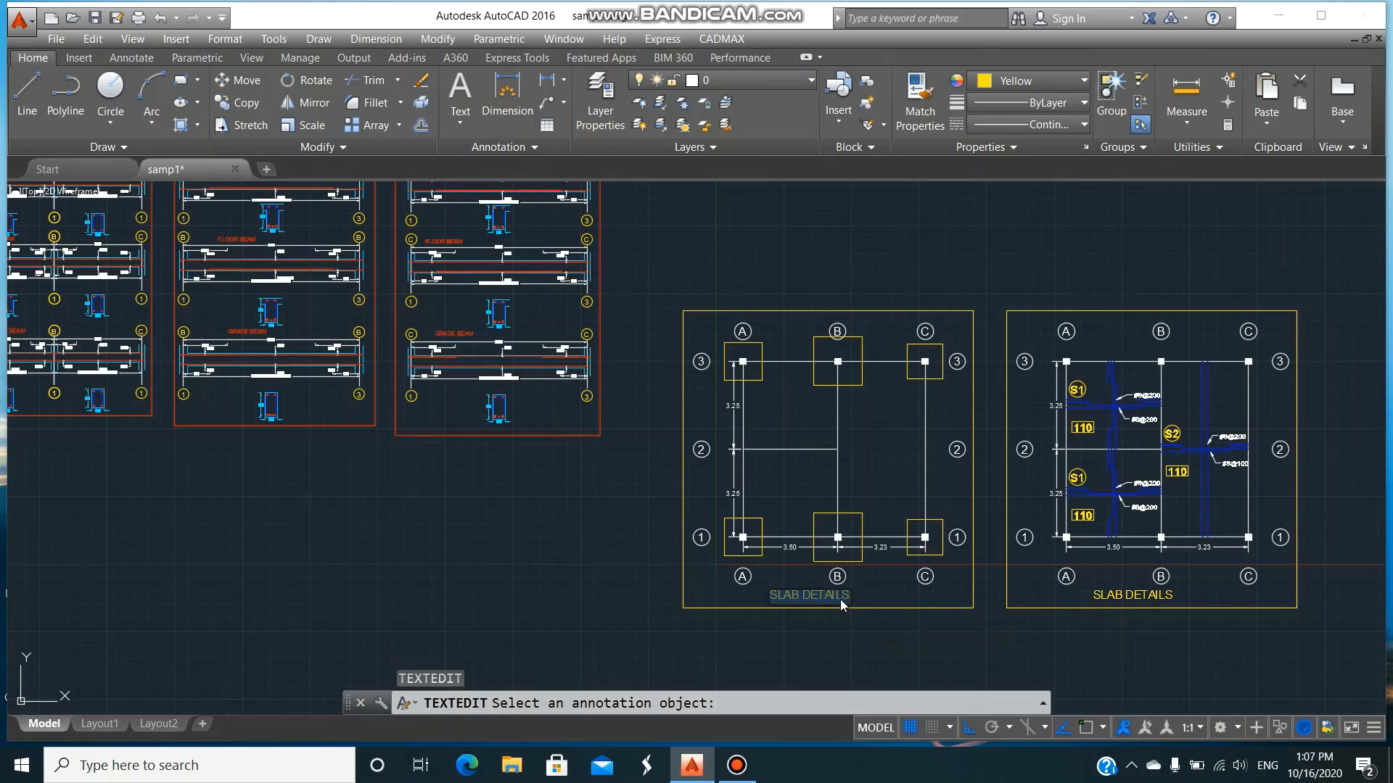
text(FOOTING LOCATIONS)
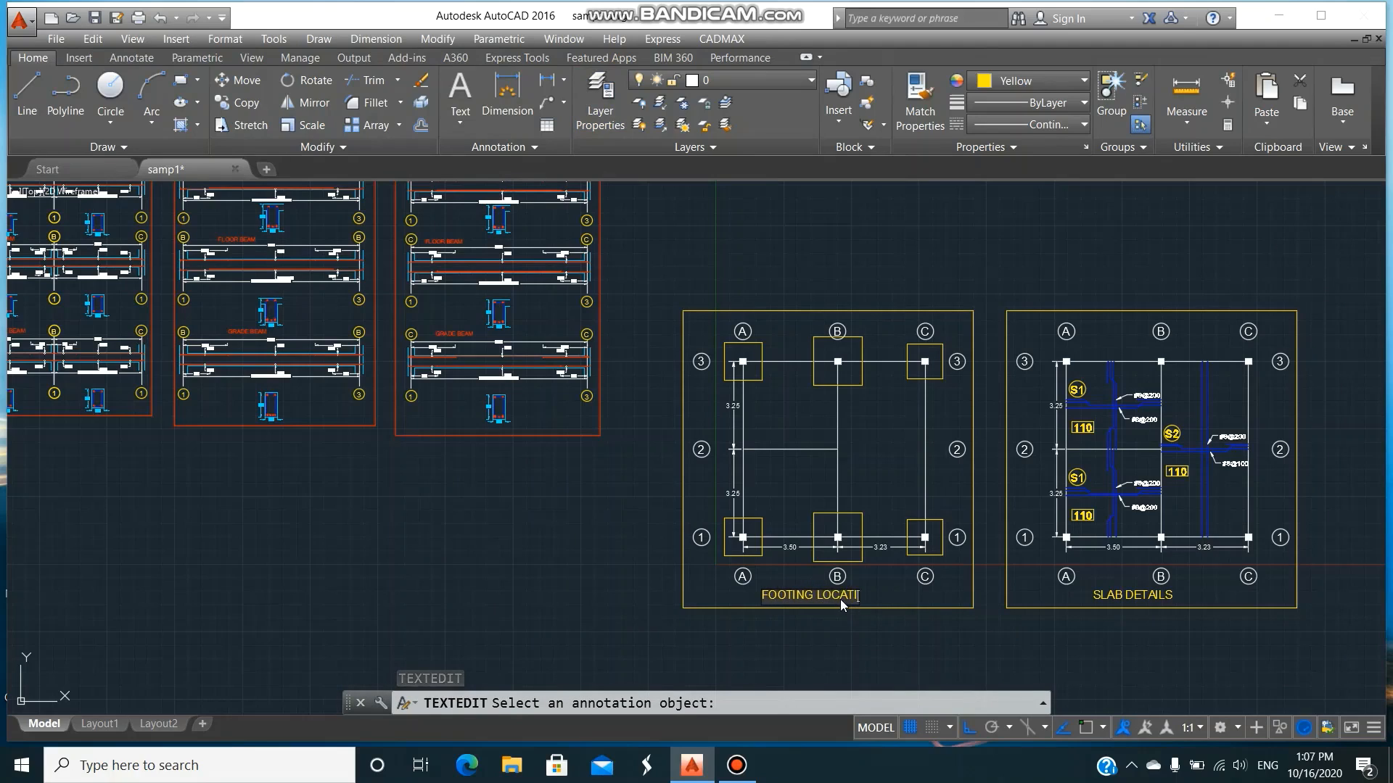
key(Return)
key(Return)
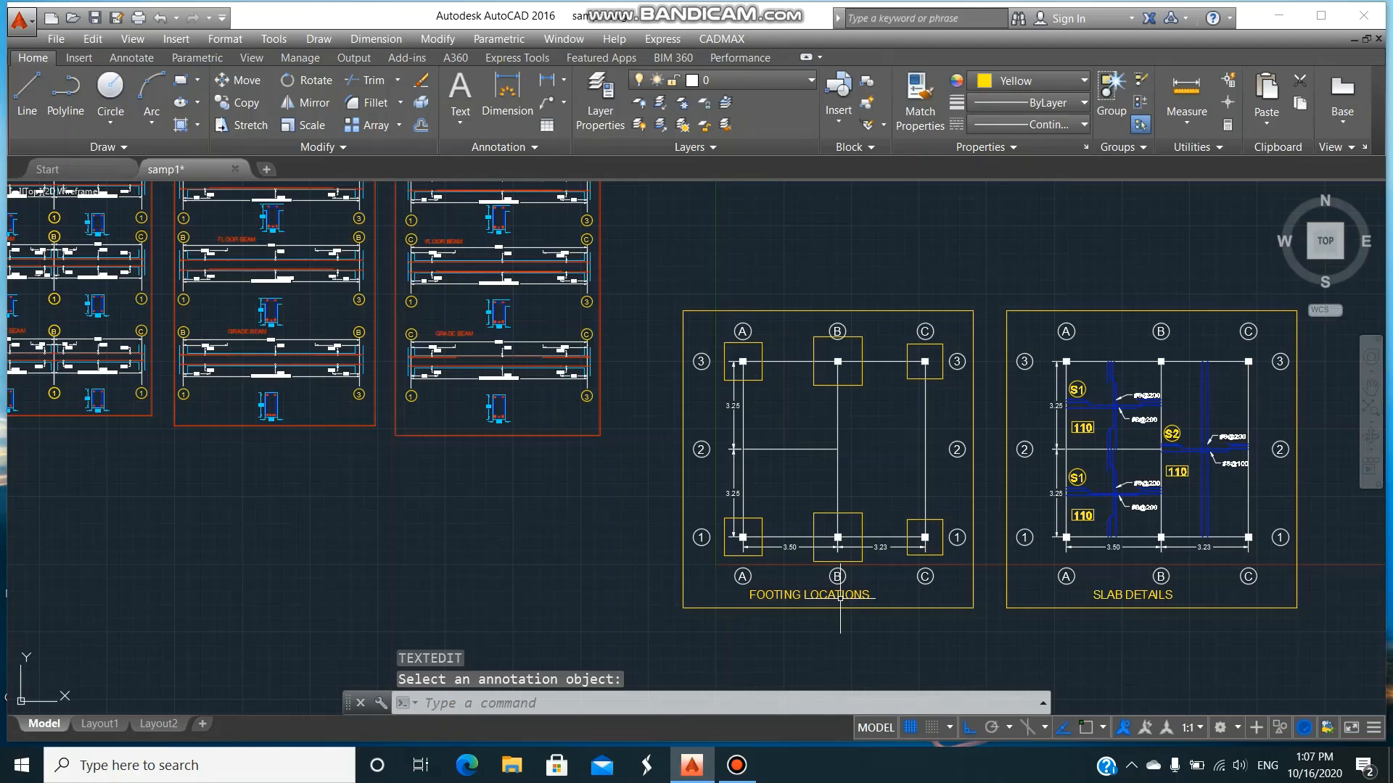
- Display the whole drawing with all detail sheets and save it under its existing name
text(z)
key(Return)
text(a)
key(Return)
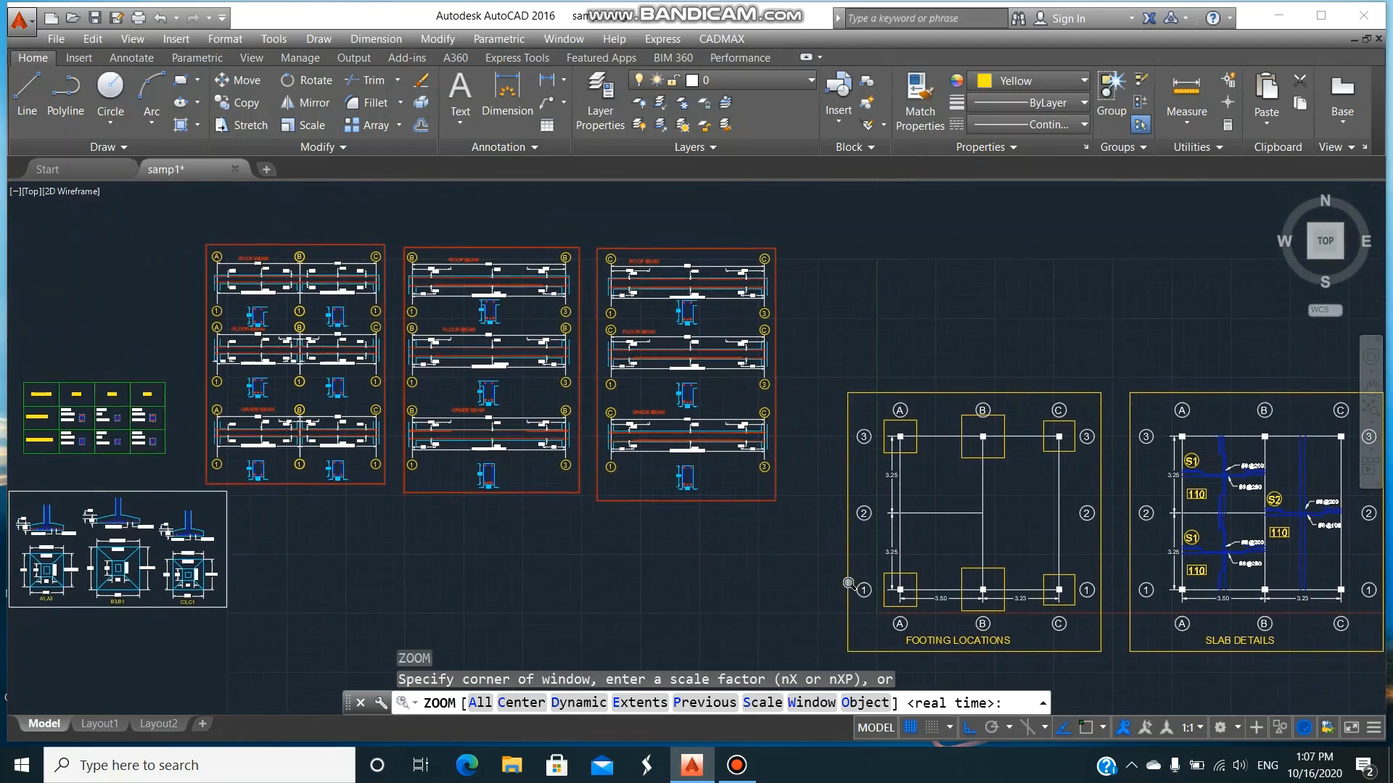
click(95, 20)
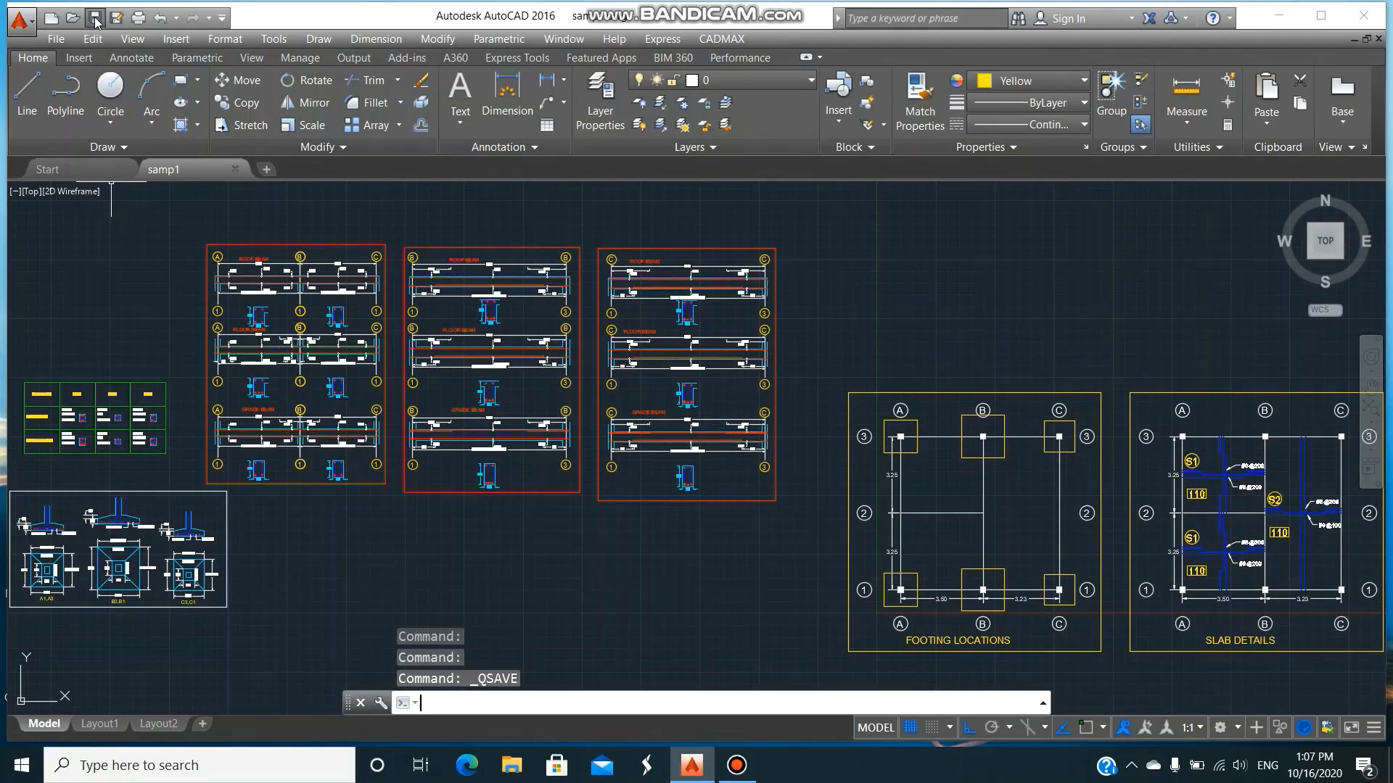